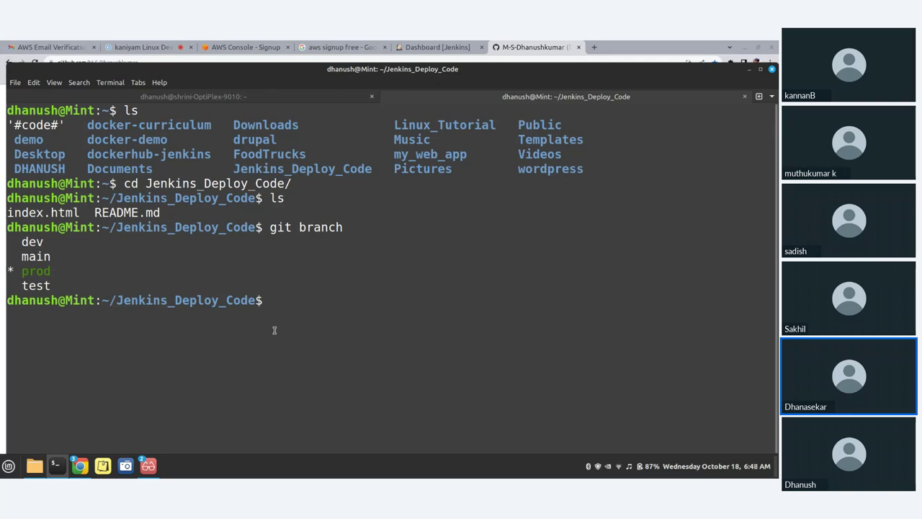
# Switch the Jenkins_Deploy_Code repository to the dev branch with git checkout dev
pyautogui.write('f')
pyautogui.press('BackSpace')
pyautogui.write('git checkout dev')
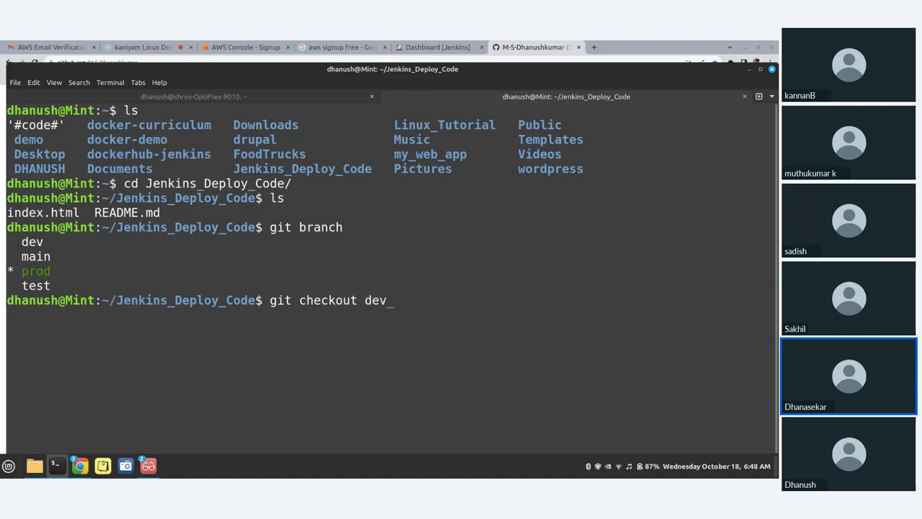
pyautogui.press('Return')
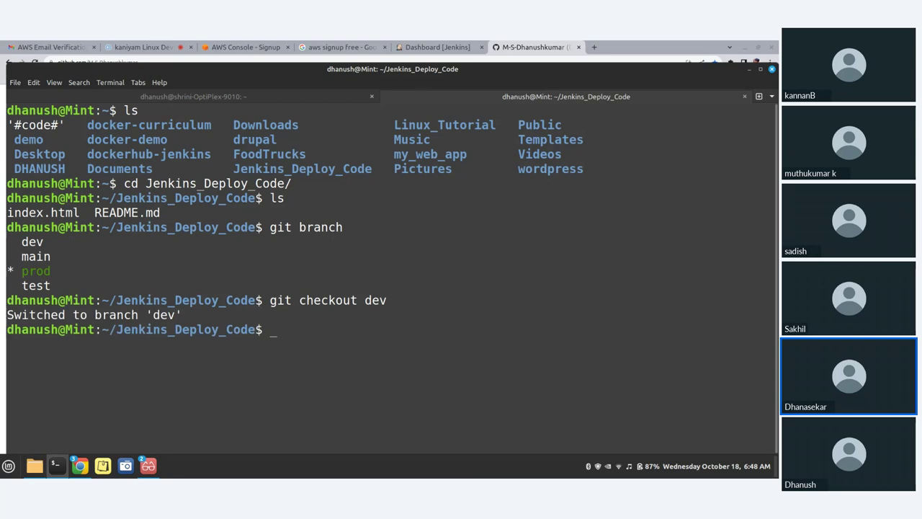
# List the repository files and print index.html to show its Dev code headings
pyautogui.write('ls')
pyautogui.press('Return')
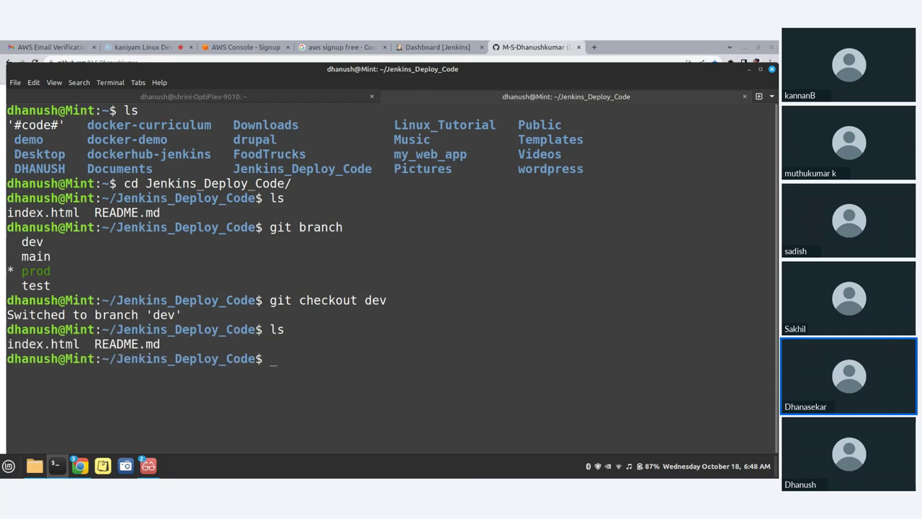
pyautogui.write('cat in')
pyautogui.press('Tab')
pyautogui.press('Return')
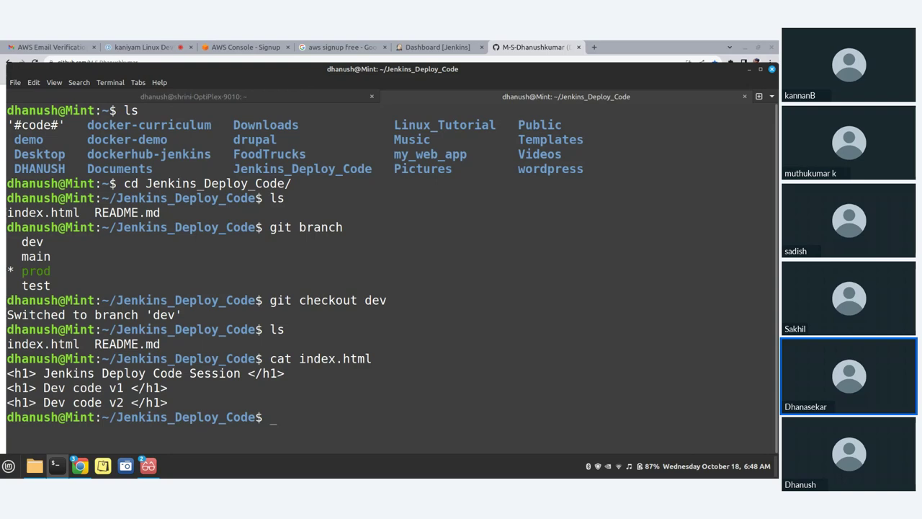
# Open the New Item page from the Jenkins dashboard
pyautogui.click(434, 47)
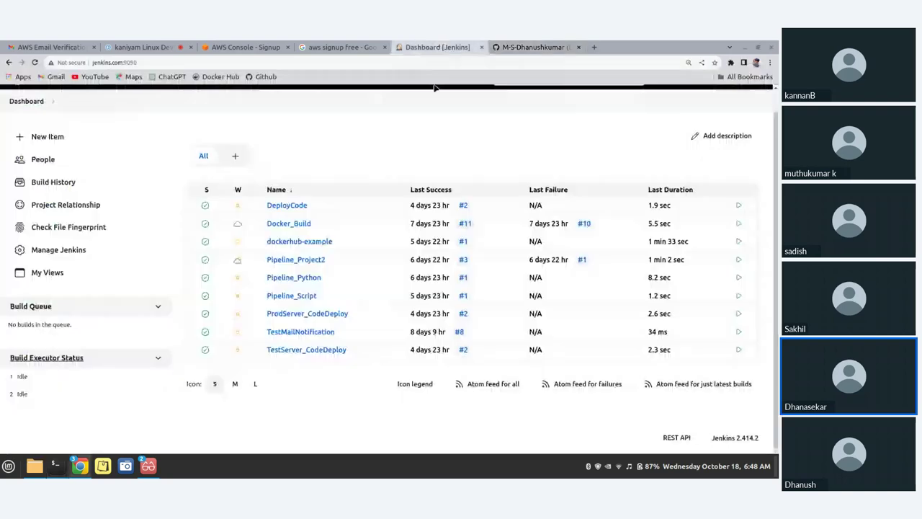
pyautogui.scroll(1, 101, 214)
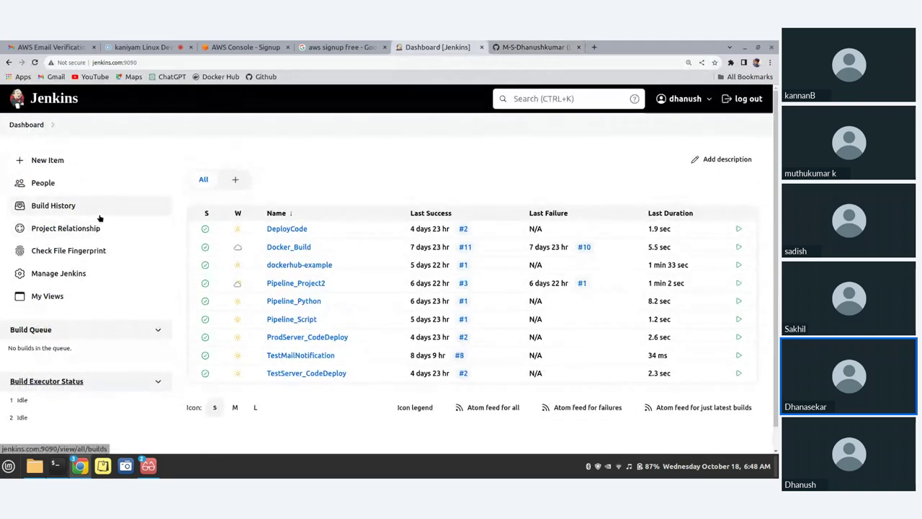
pyautogui.click(50, 165)
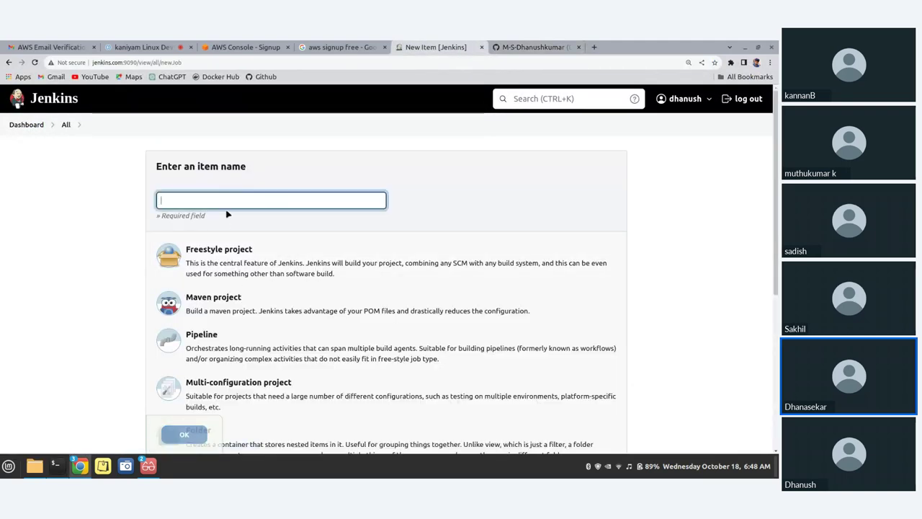
pyautogui.scroll(-4, 252, 288)
pyautogui.scroll(4, 242, 315)
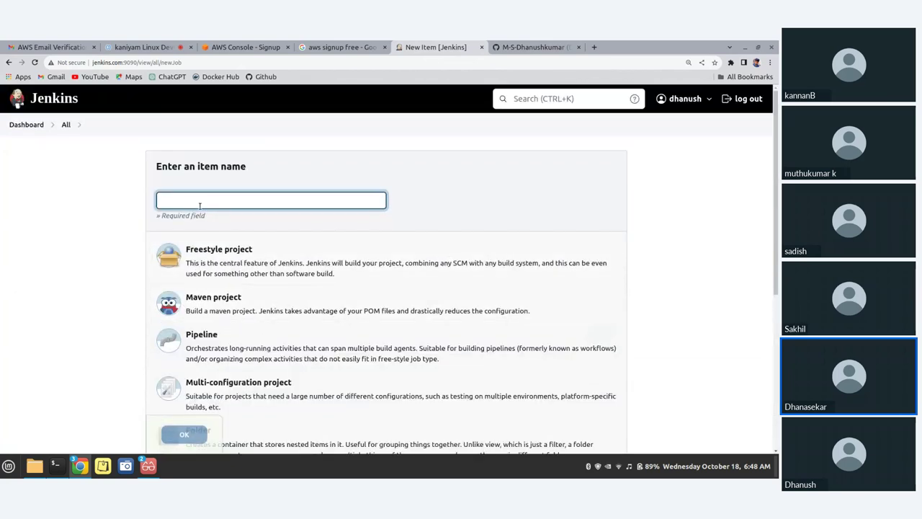
pyautogui.scroll(-5, 246, 294)
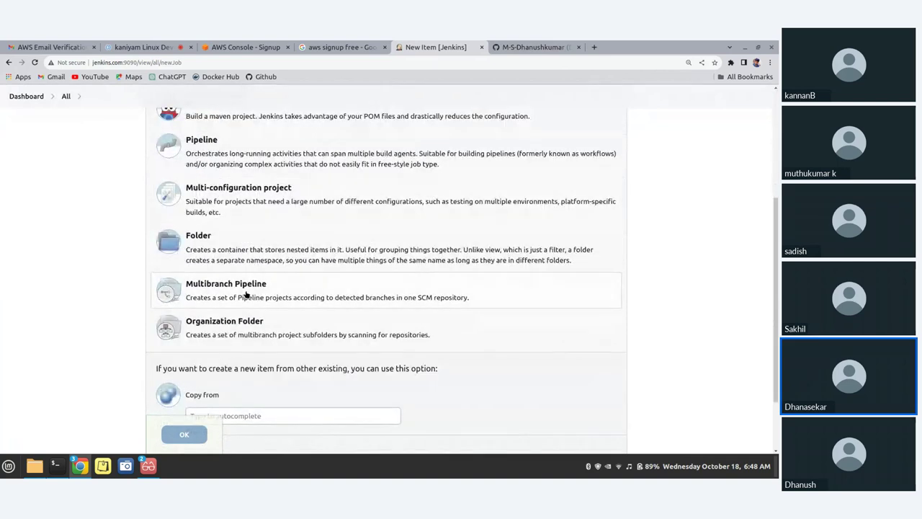
pyautogui.scroll(5, 245, 294)
# Name the new Freestyle project OptilexDeploy, without a space, and confirm creating it
pyautogui.click(210, 201)
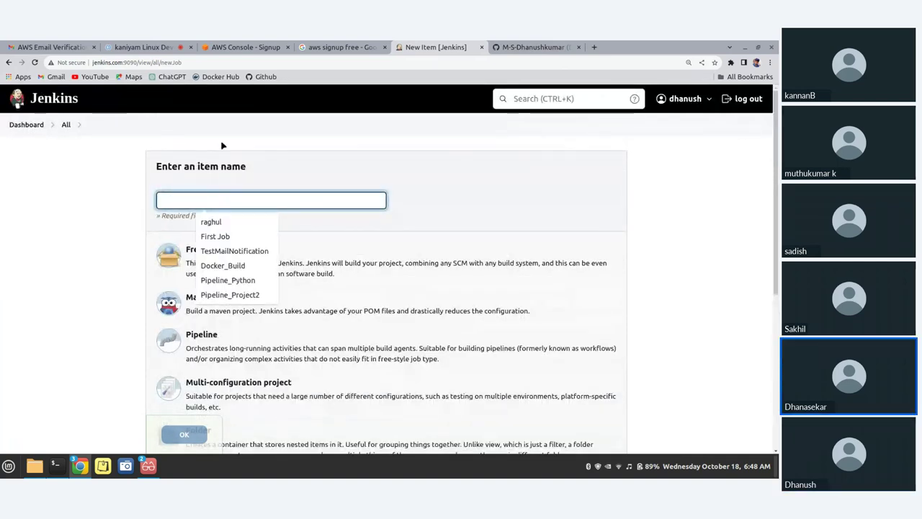
pyautogui.write('Opti')
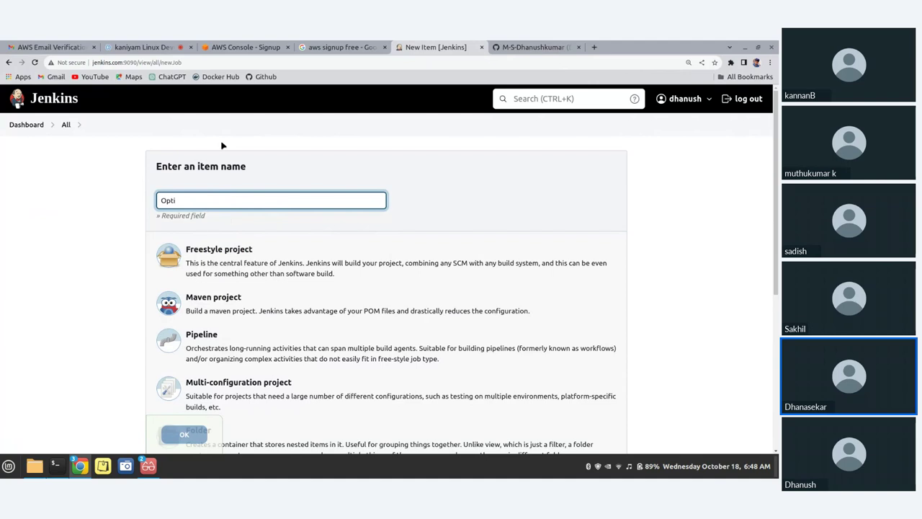
pyautogui.write('lex Deploy')
pyautogui.press('BackSpace')
pyautogui.scroll(-4, 214, 354)
pyautogui.scroll(4, 224, 302)
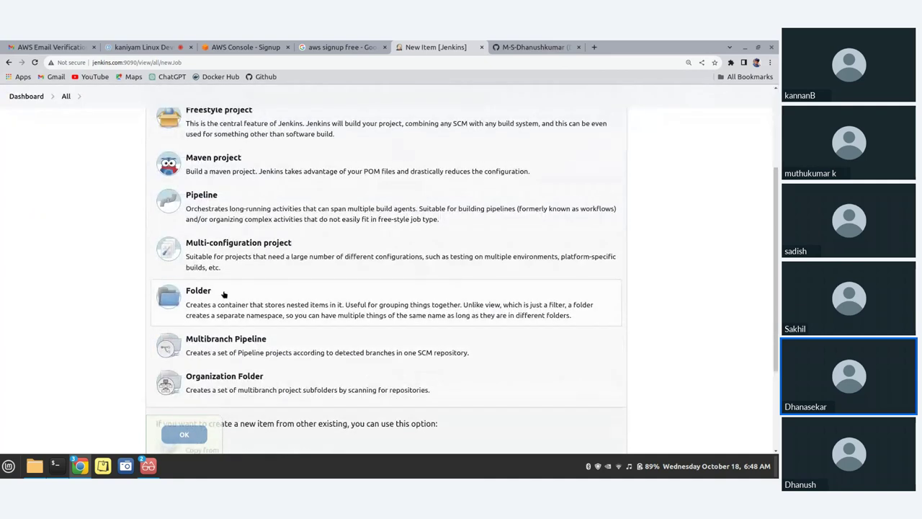
pyautogui.scroll(-6, 216, 288)
pyautogui.scroll(-2, 220, 263)
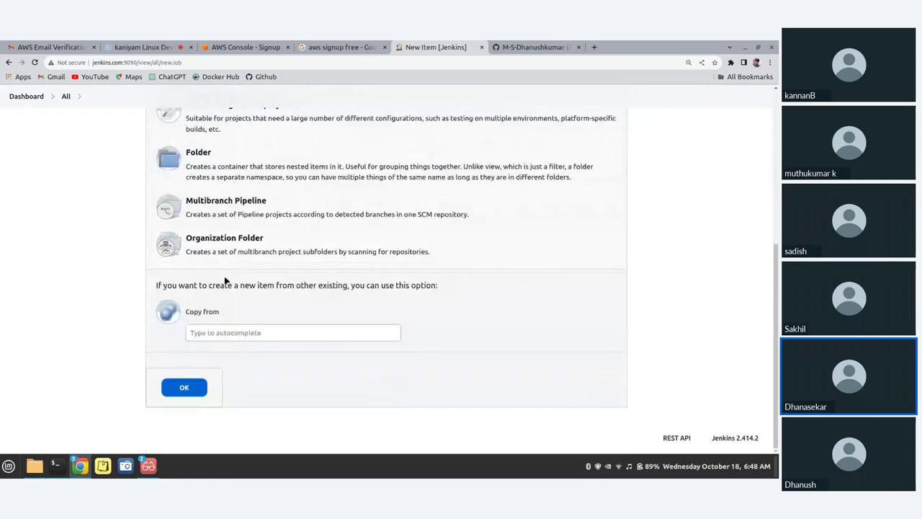
pyautogui.click(185, 389)
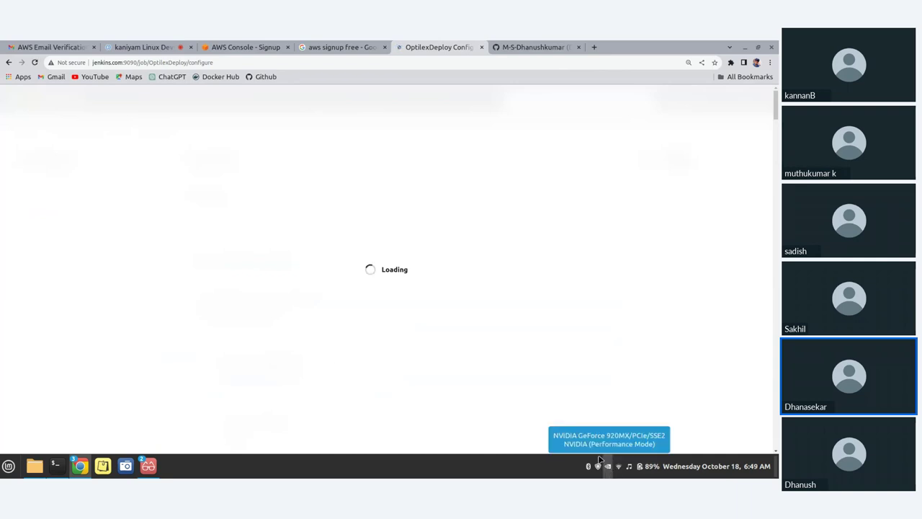
# Enter the job description 'Optilex deploy code'
pyautogui.click(311, 220)
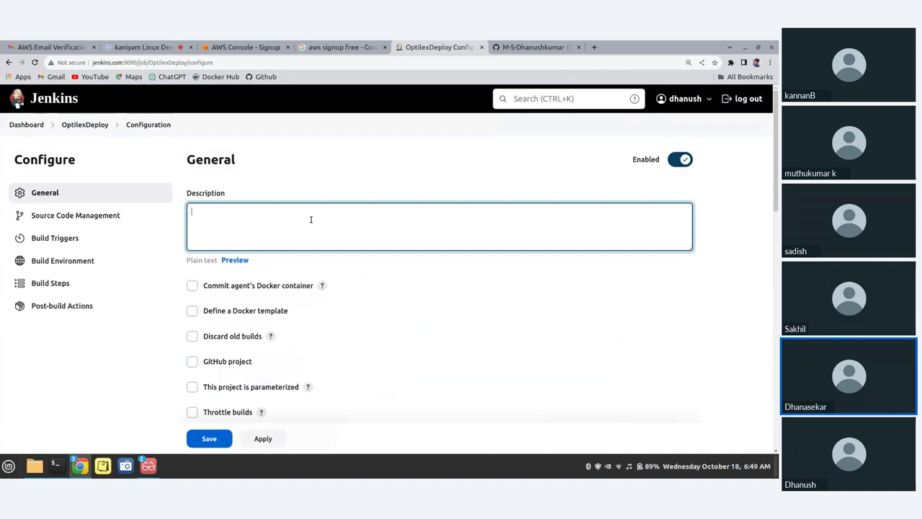
pyautogui.write('Optilex deploy code')
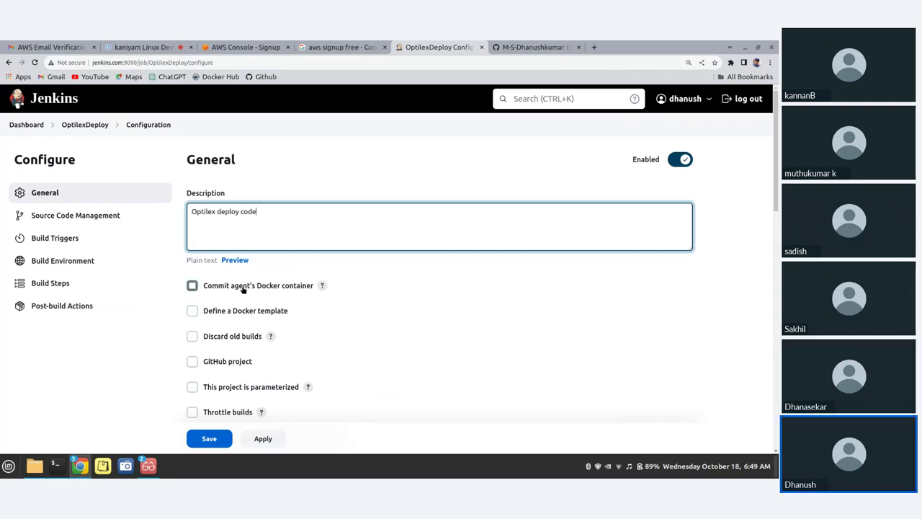
pyautogui.scroll(-5, 243, 288)
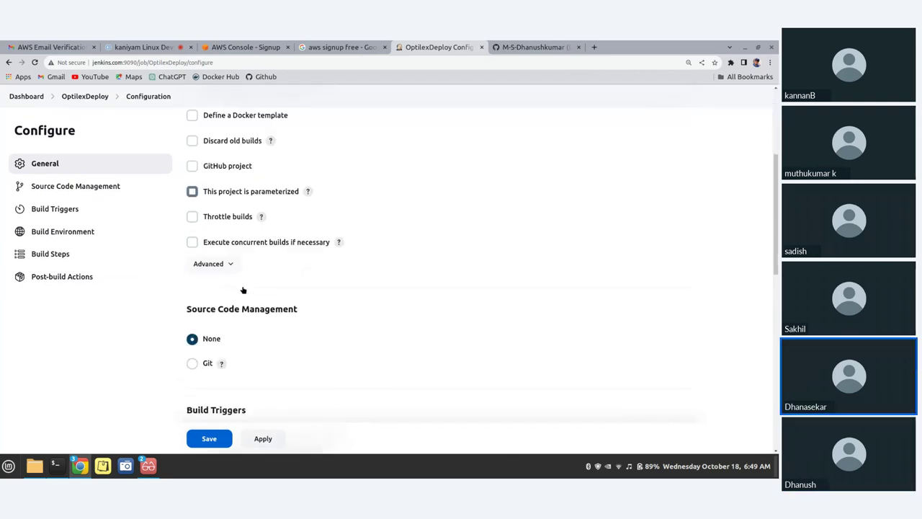
pyautogui.scroll(-5, 243, 289)
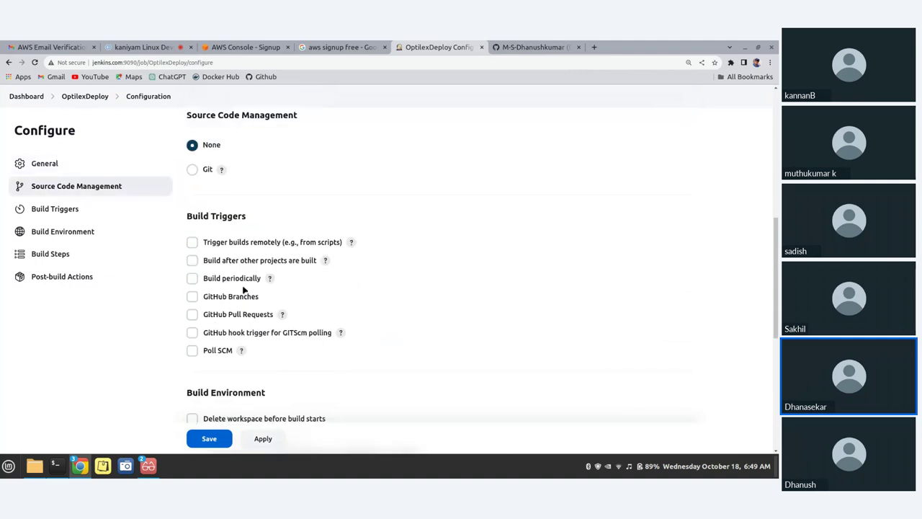
# Try Git under Source Code Management, then set it back to None
pyautogui.click(193, 170)
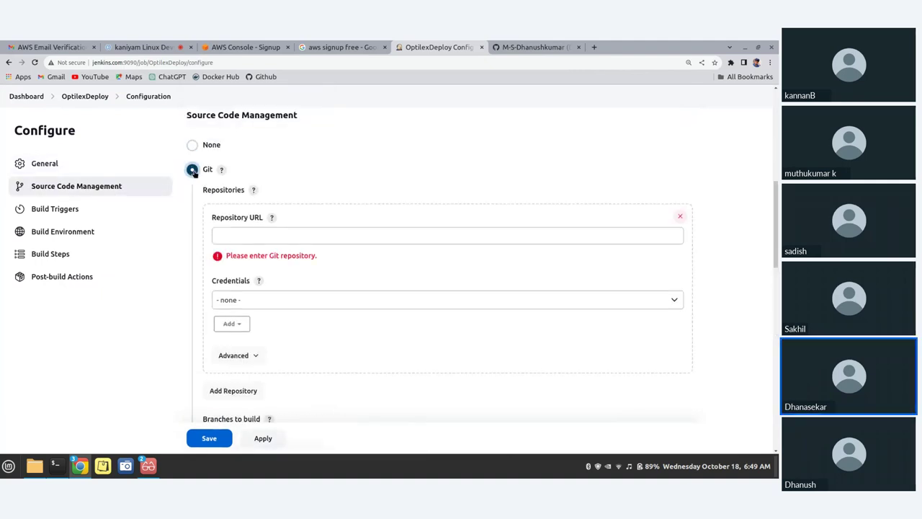
pyautogui.click(192, 145)
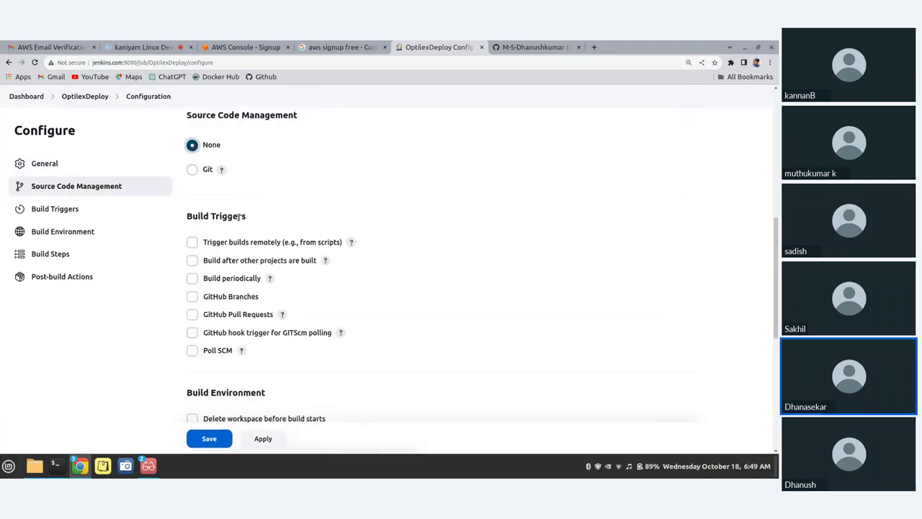
pyautogui.scroll(-3, 267, 256)
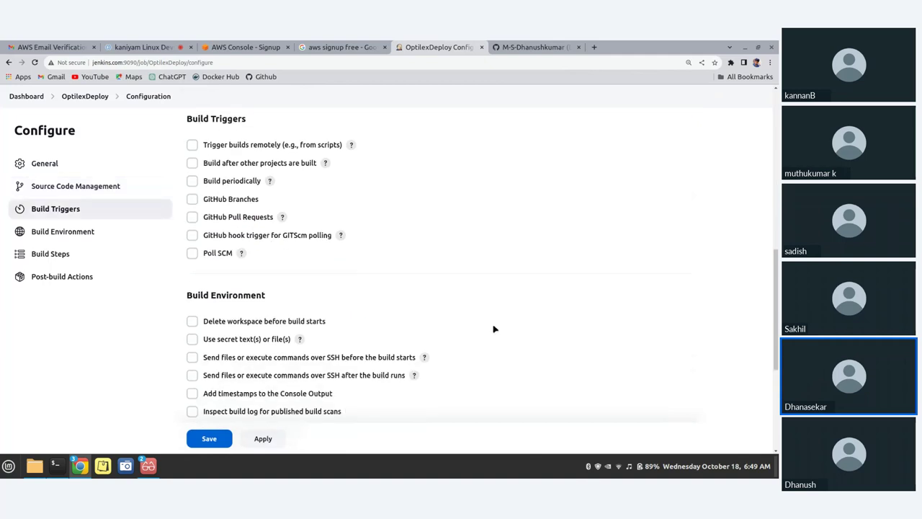
pyautogui.scroll(-4, 308, 167)
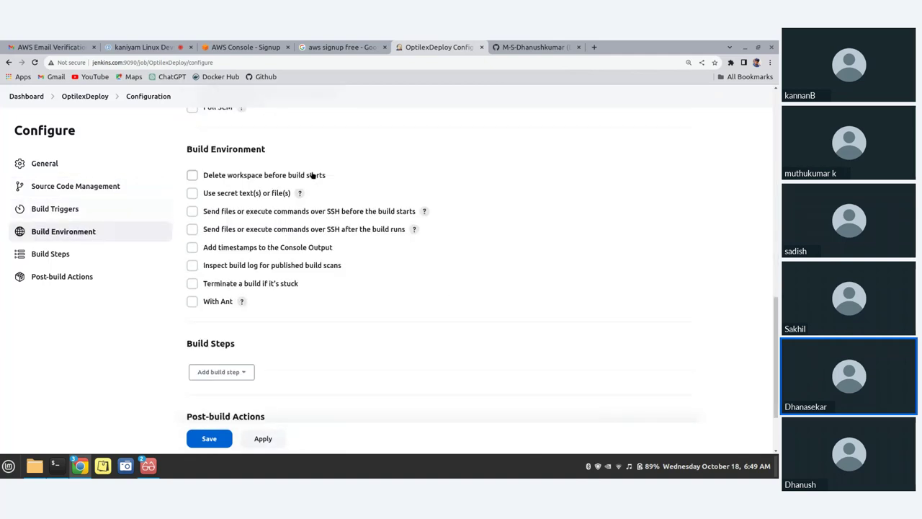
pyautogui.scroll(-3, 312, 175)
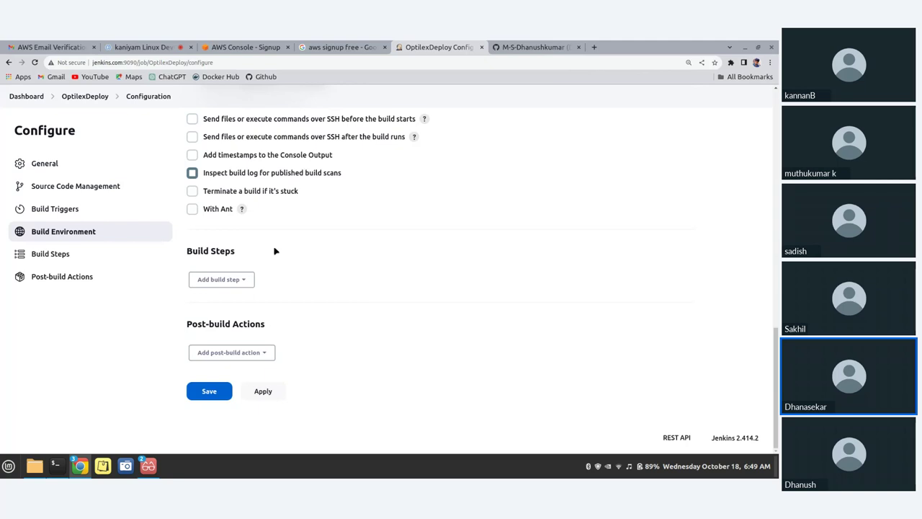
# Add an Execute shell build step with an empty Command box, then return to the terminal
pyautogui.click(221, 279)
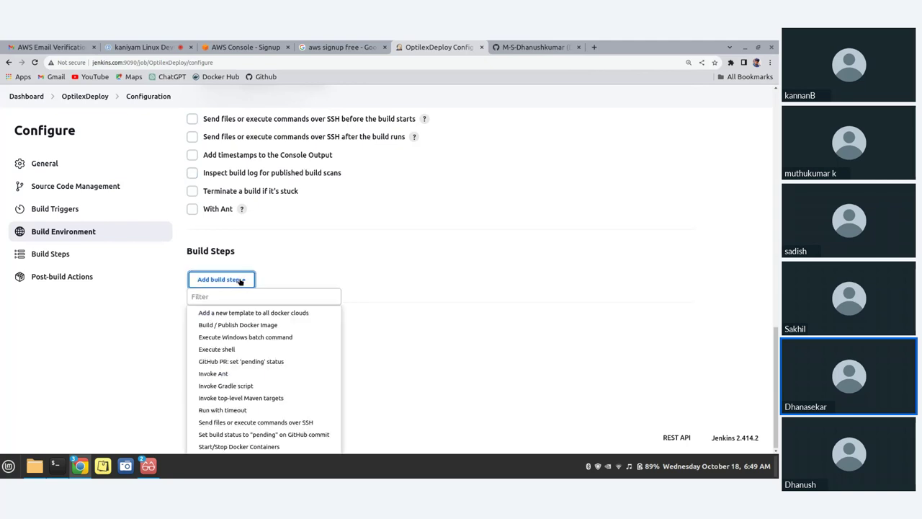
pyautogui.click(227, 350)
pyautogui.scroll(-3, 259, 331)
pyautogui.click(243, 256)
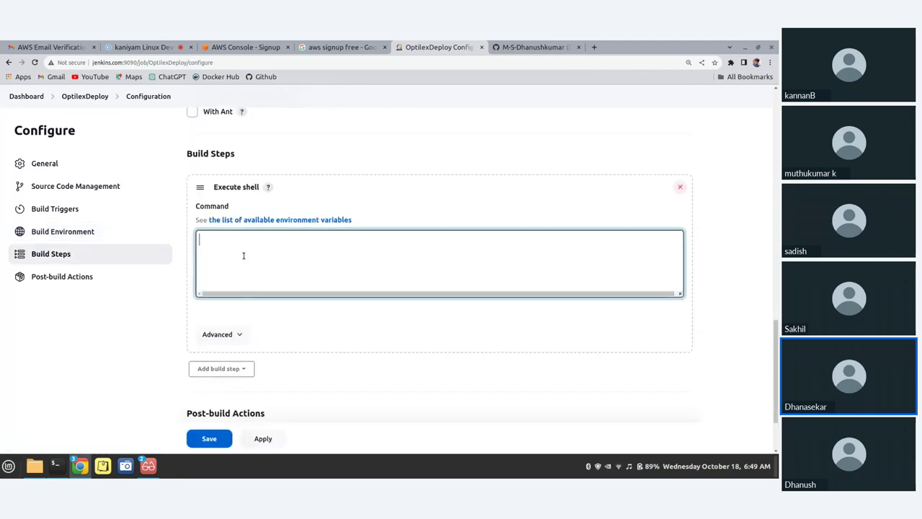
pyautogui.scroll(1, 243, 256)
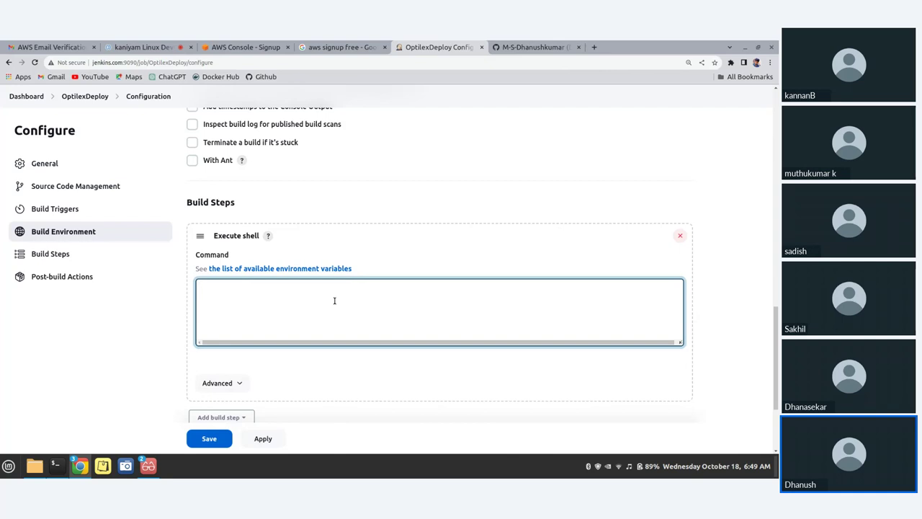
pyautogui.click(334, 300)
pyautogui.scroll(-3, 336, 302)
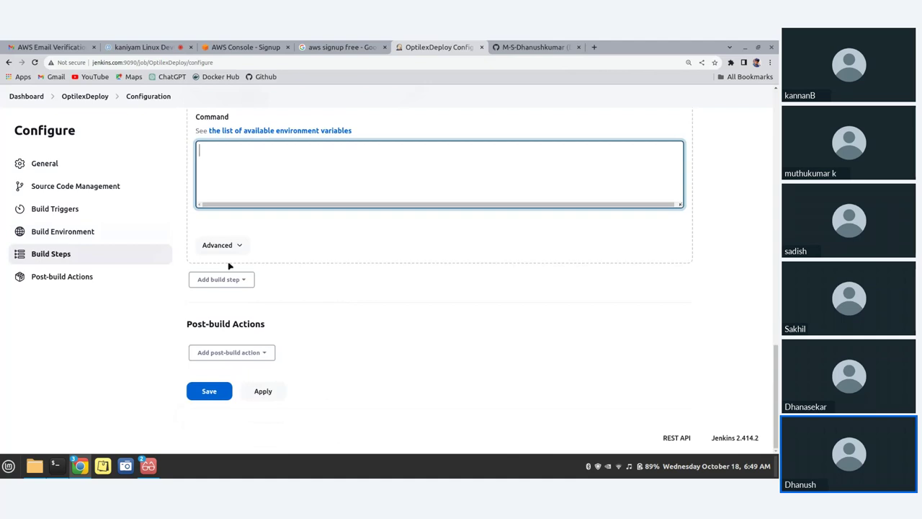
pyautogui.scroll(1, 264, 248)
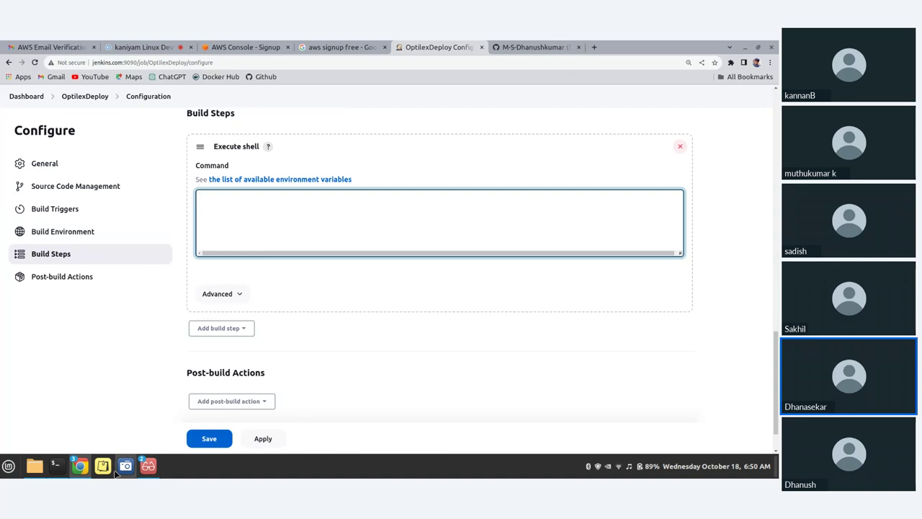
pyautogui.click(62, 469)
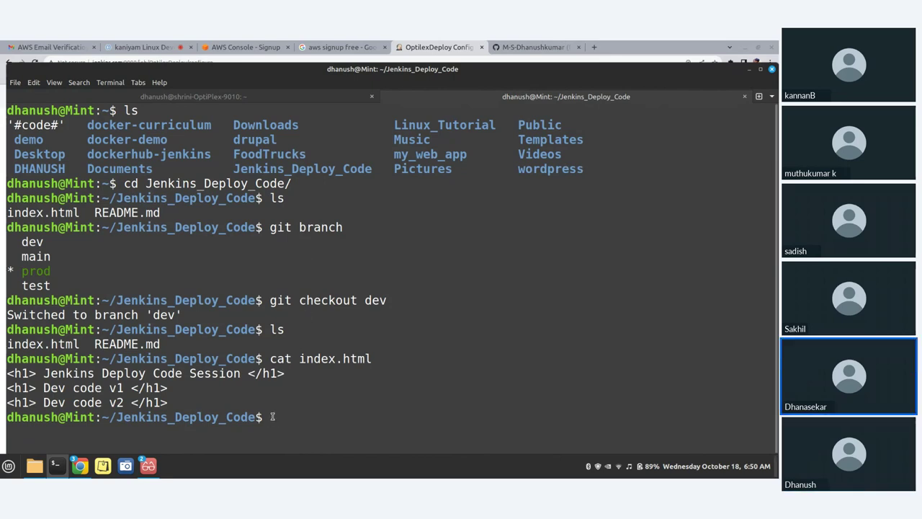
# Return home, clear the screen, and run sudo su -jenkins with the account password
pyautogui.write('cd')
pyautogui.press('Return')
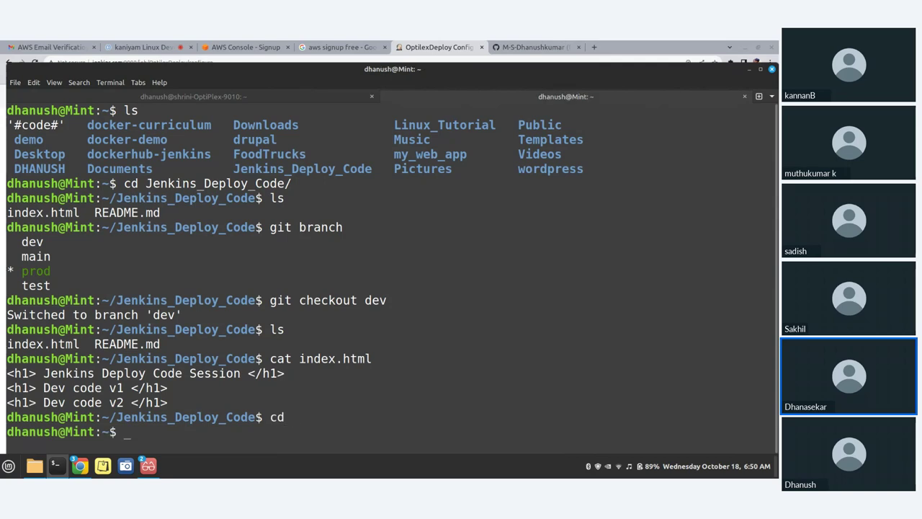
pyautogui.hotkey('ctrl', 'l')
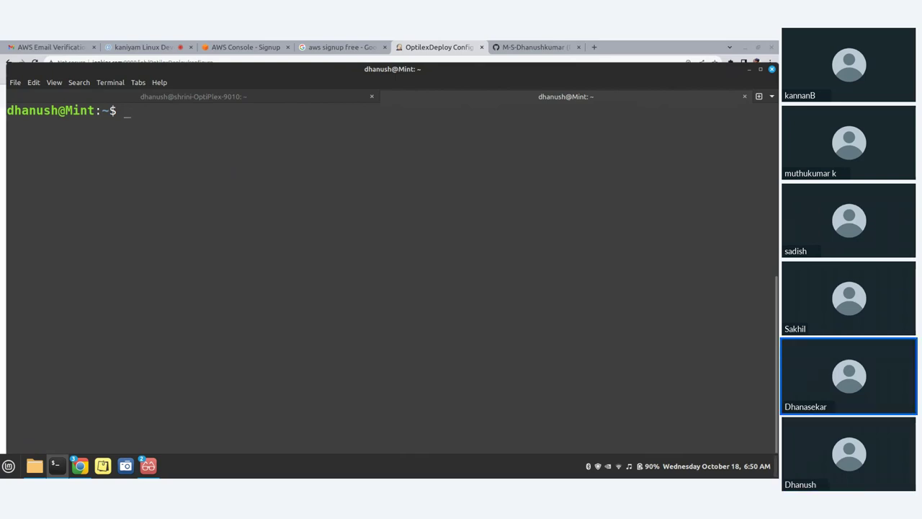
pyautogui.write('sudo -')
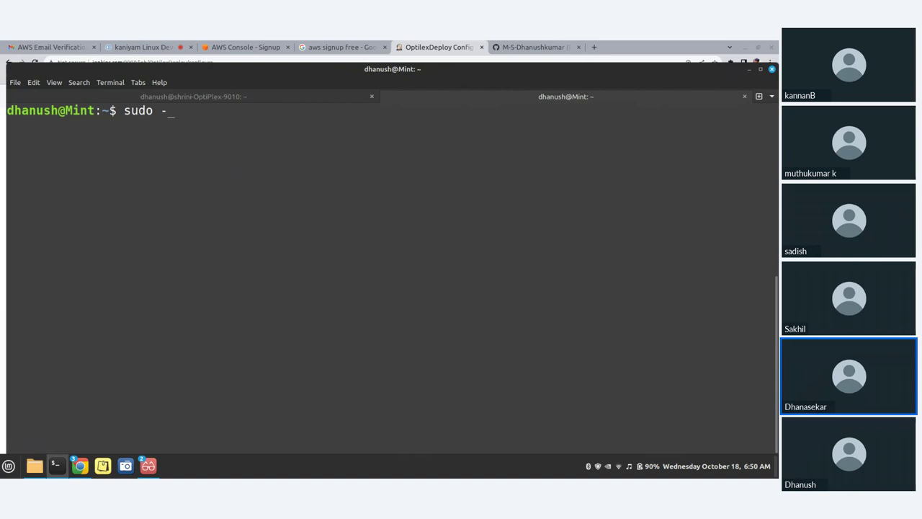
pyautogui.write('su')
pyautogui.press('BackSpace')
pyautogui.press('BackSpace')
pyautogui.press('BackSpace')
pyautogui.write('su -jenkins')
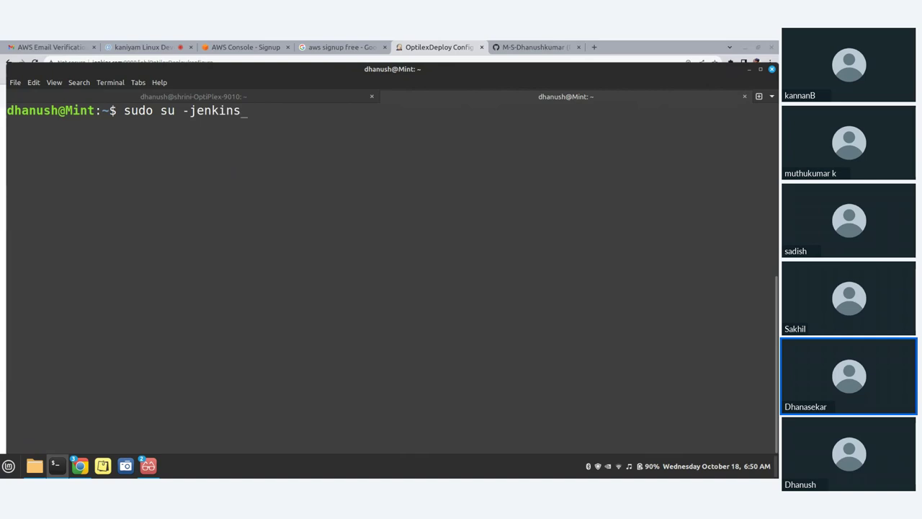
pyautogui.press('Return')
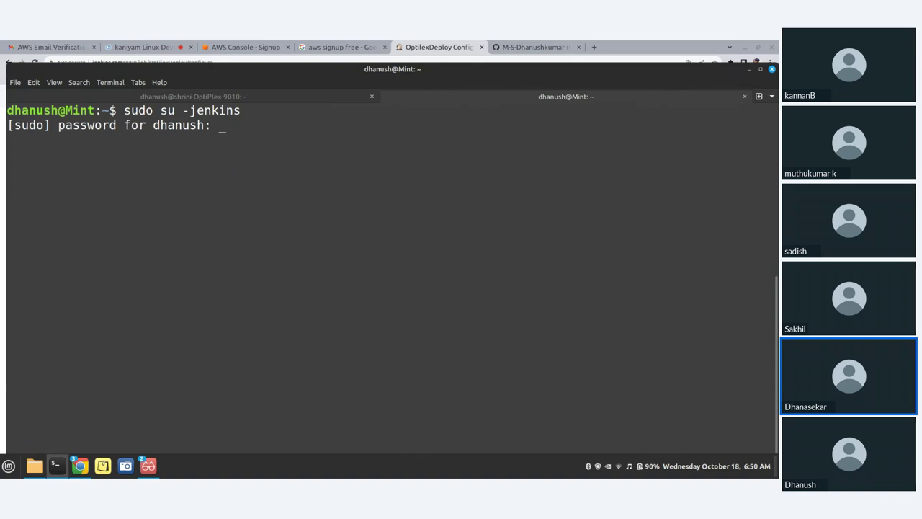
pyautogui.write('********')
pyautogui.press('Return')
# Correct the command to sudo su - jenkins, then confirm /var/lib/jenkins with pwd
pyautogui.press('Up')
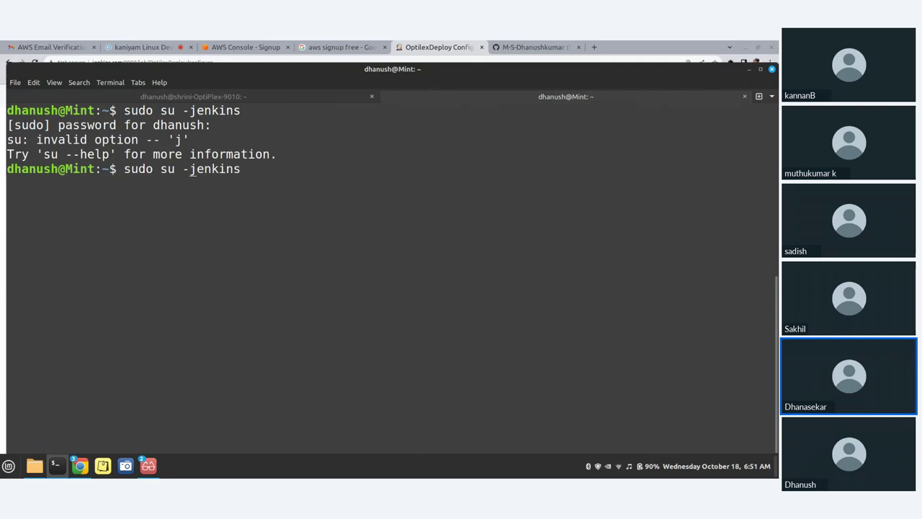
pyautogui.press('BackSpace')
pyautogui.press('BackSpace')
pyautogui.write('-')
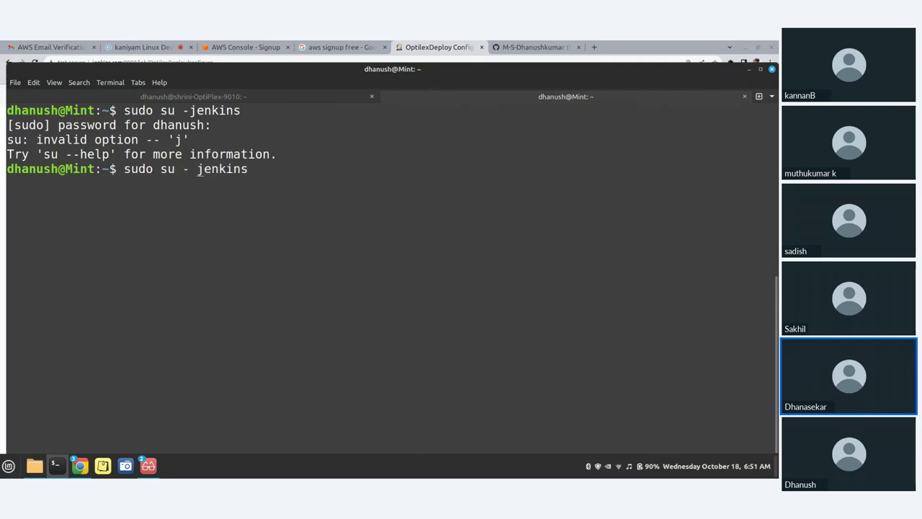
pyautogui.press('Return')
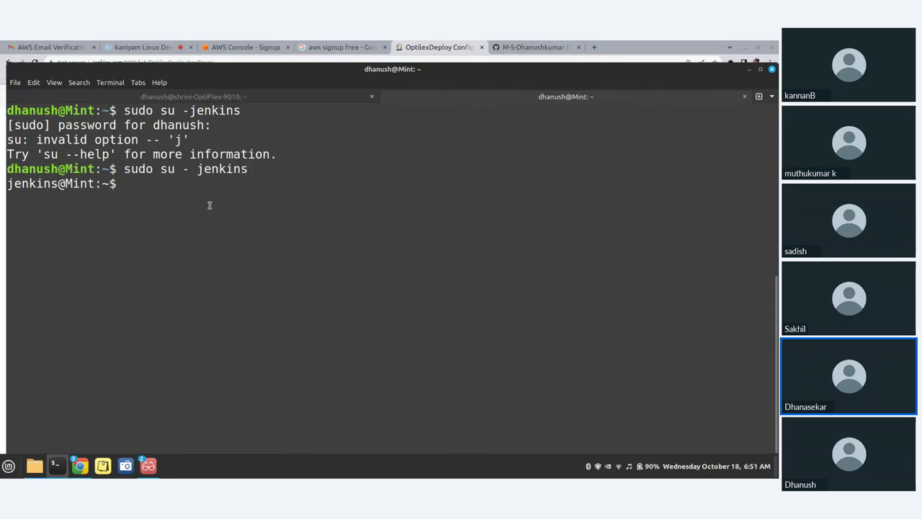
pyautogui.doubleClick(185, 169)
pyautogui.click(196, 229)
pyautogui.write('pwd')
pyautogui.press('Return')
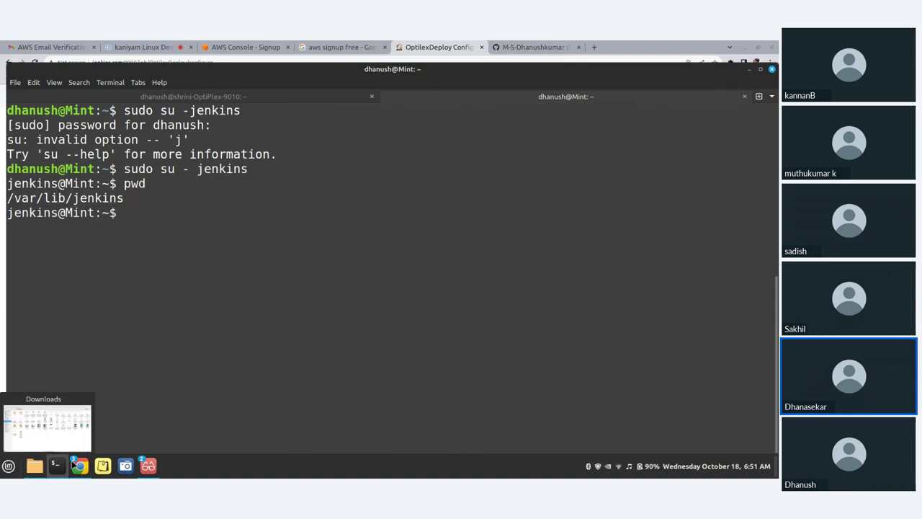
# In Nemo, go from Home into the DHANUSH folder and select Deploy_code_Steps
pyautogui.click(34, 466)
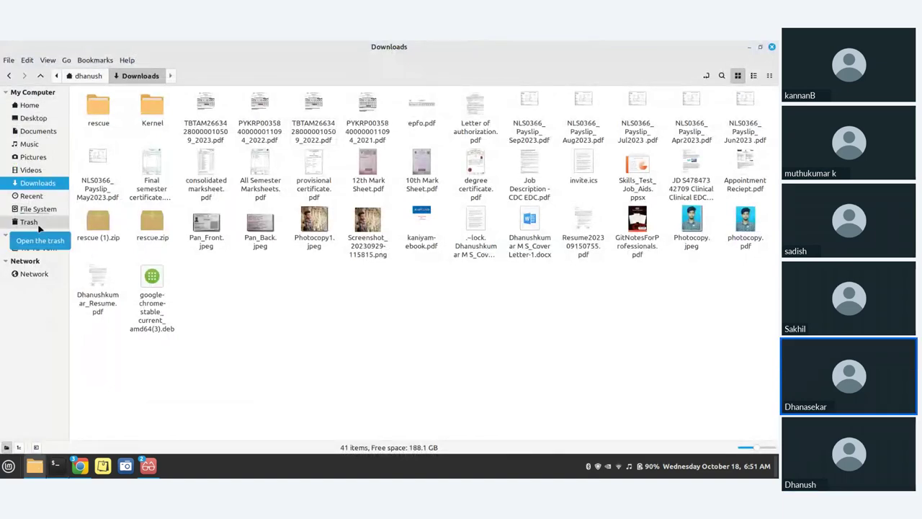
pyautogui.click(34, 119)
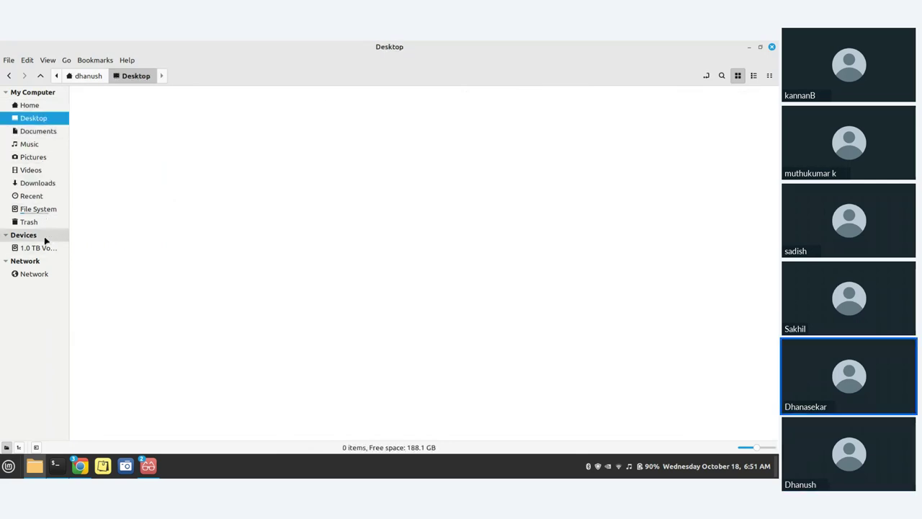
pyautogui.click(29, 105)
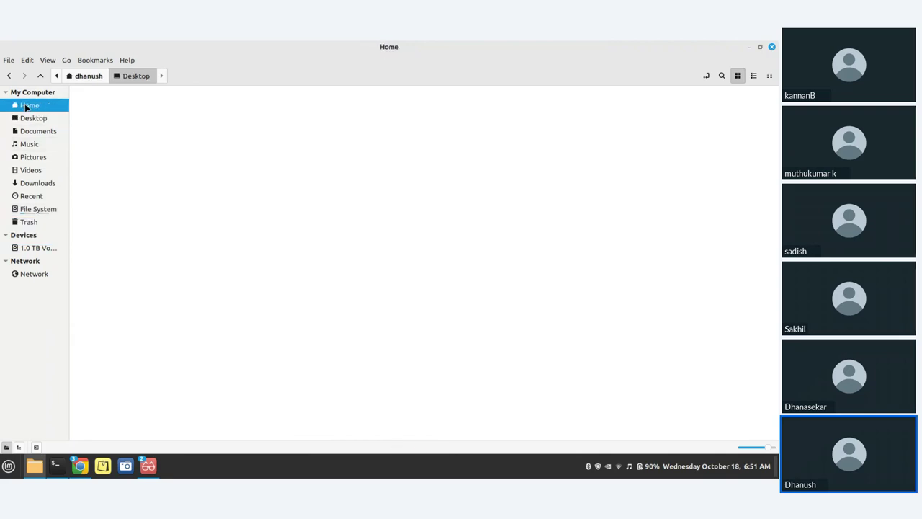
pyautogui.doubleClick(215, 127)
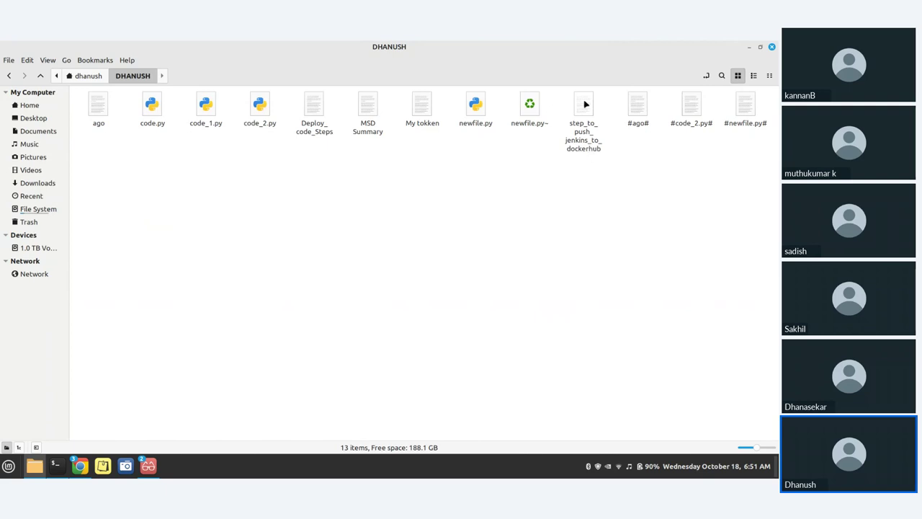
pyautogui.click(314, 103)
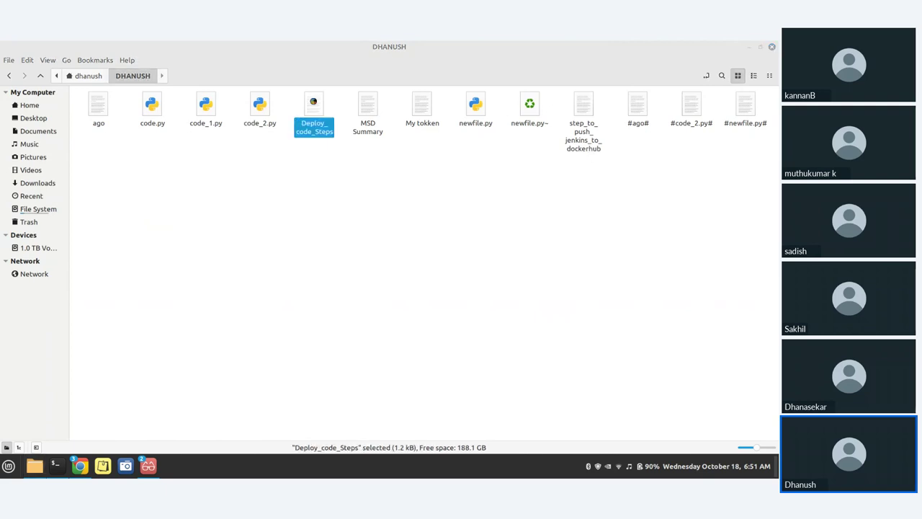
# Open Deploy_code_Steps maximized in Xed and highlight Step 6, 'Generate ssh key'
pyautogui.doubleClick(314, 105)
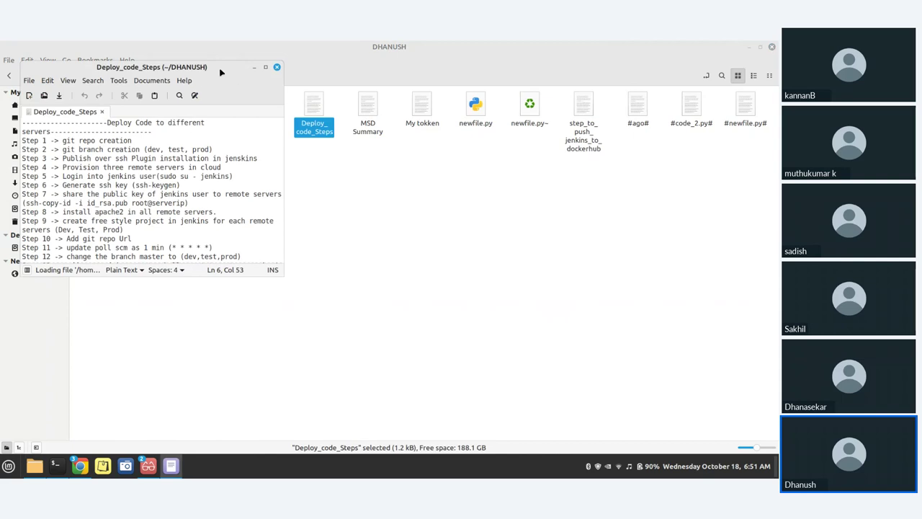
pyautogui.click(265, 67)
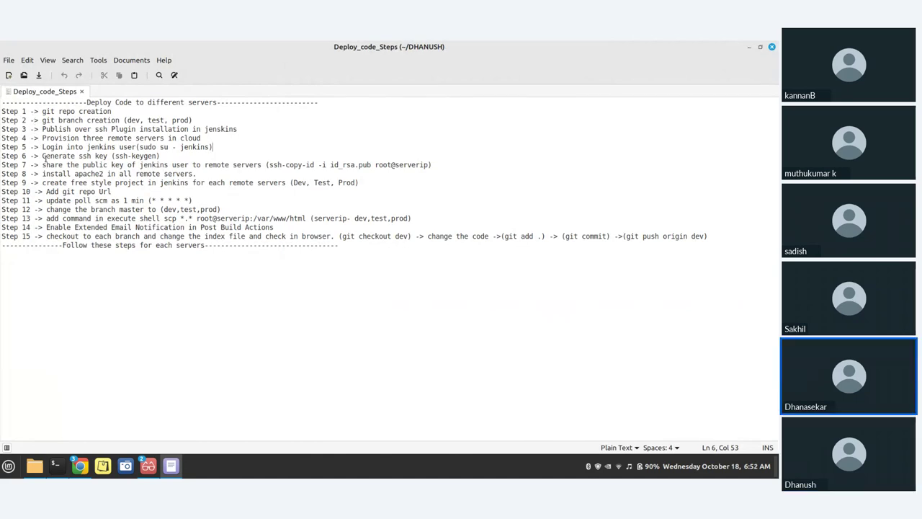
pyautogui.moveTo(40, 155); pyautogui.dragTo(106, 156)
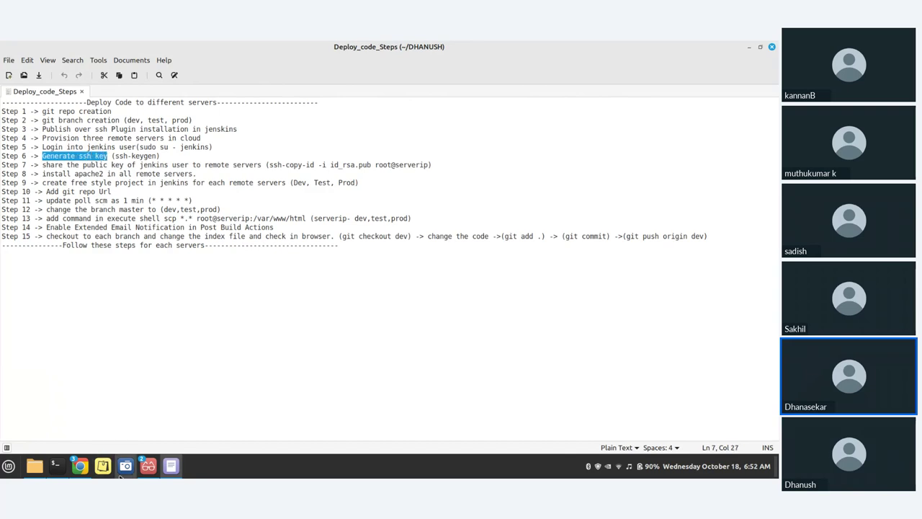
pyautogui.moveTo(60, 469)
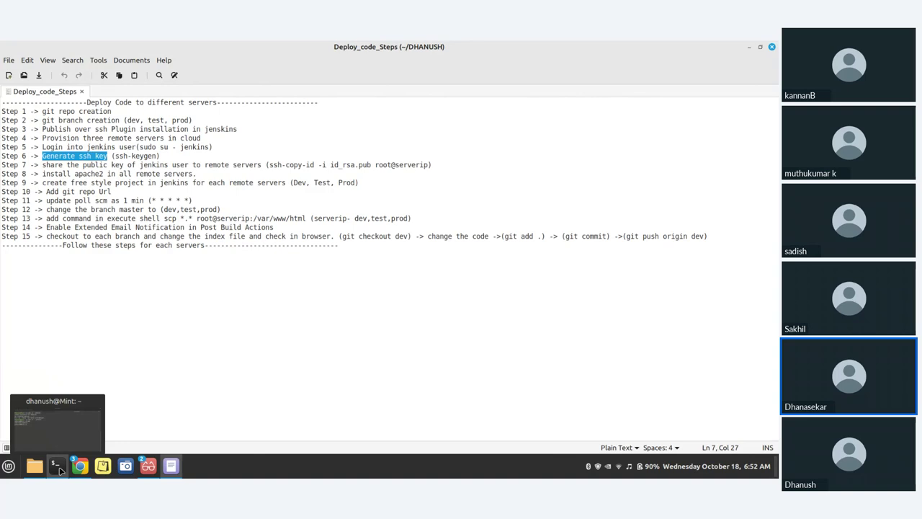
# Run ssh-keygen as jenkins, overwrite the default id_rsa with no passphrase, and clear the screen
pyautogui.click(60, 470)
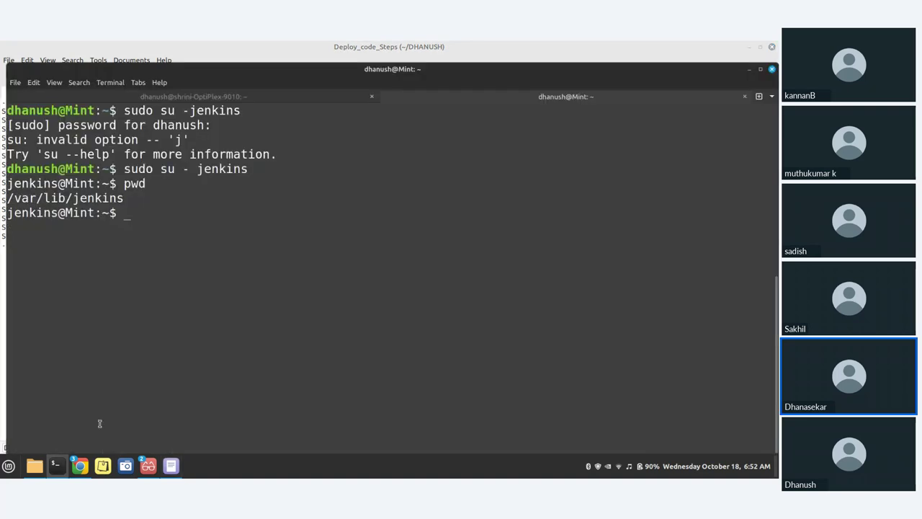
pyautogui.write('ssh-')
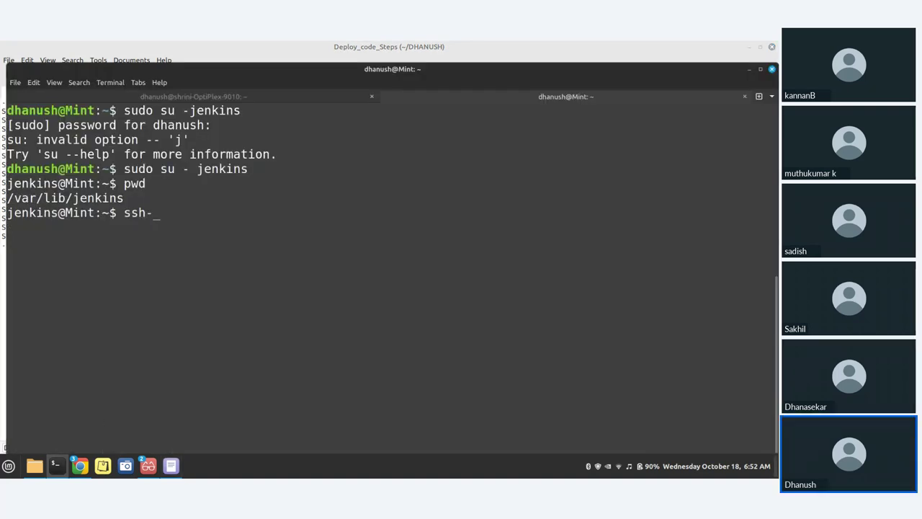
pyautogui.write('keygen')
pyautogui.press('Return')
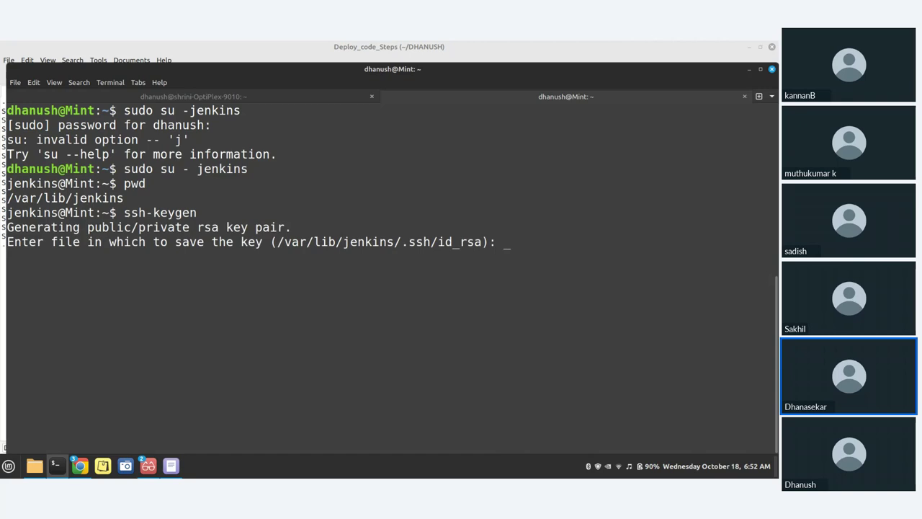
pyautogui.press('Return')
pyautogui.write('y')
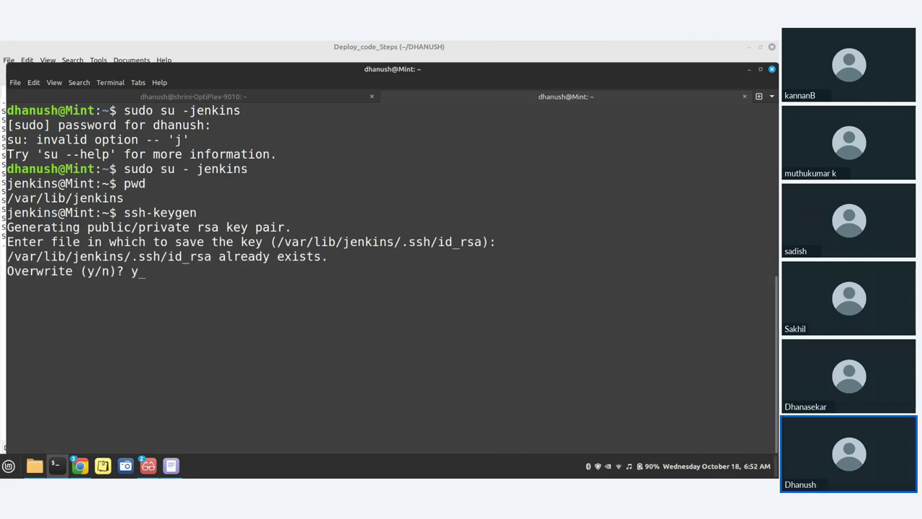
pyautogui.press('Return')
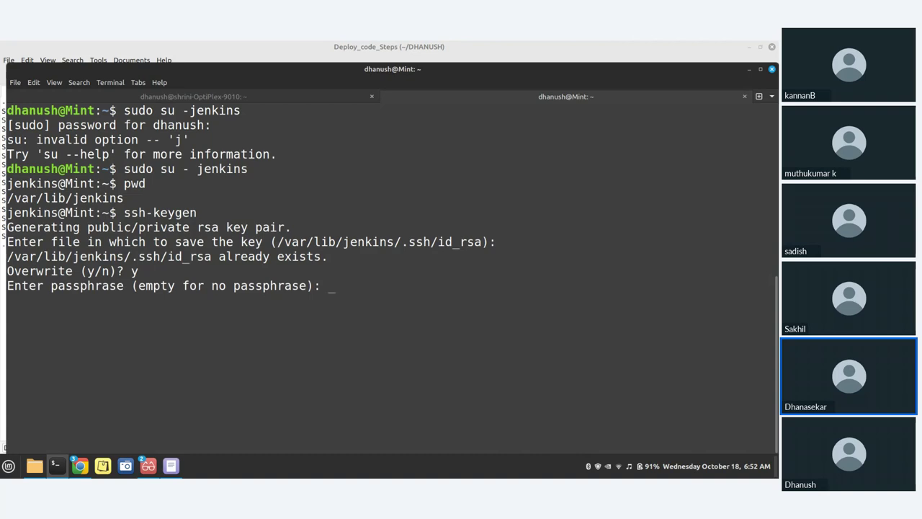
pyautogui.press('Return')
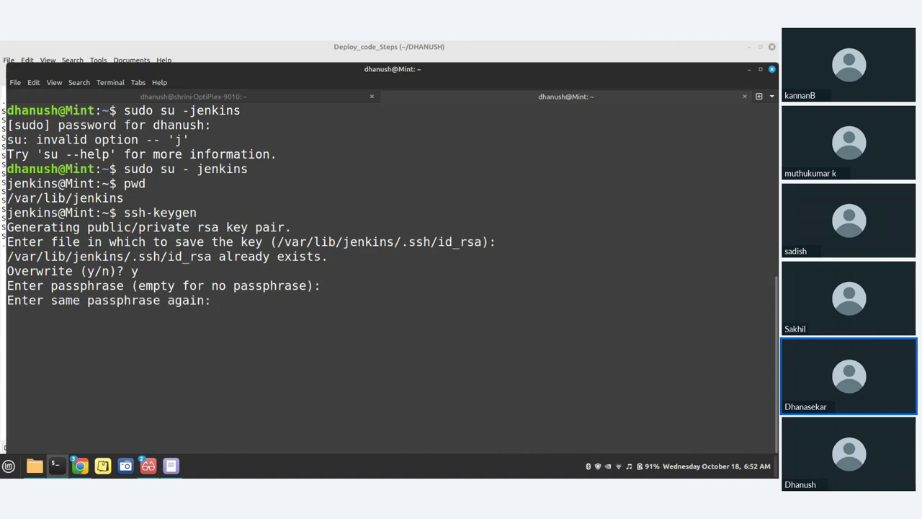
pyautogui.press('Return')
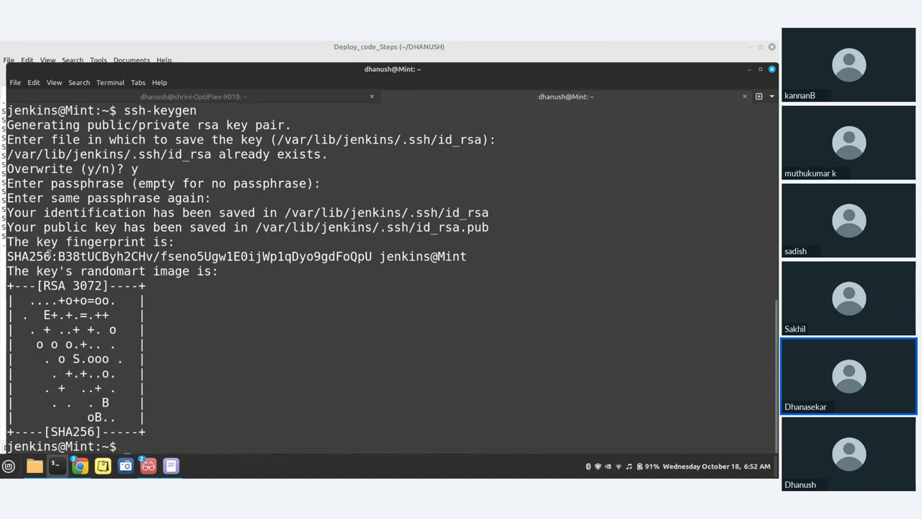
pyautogui.hotkey('ctrl', 'l')
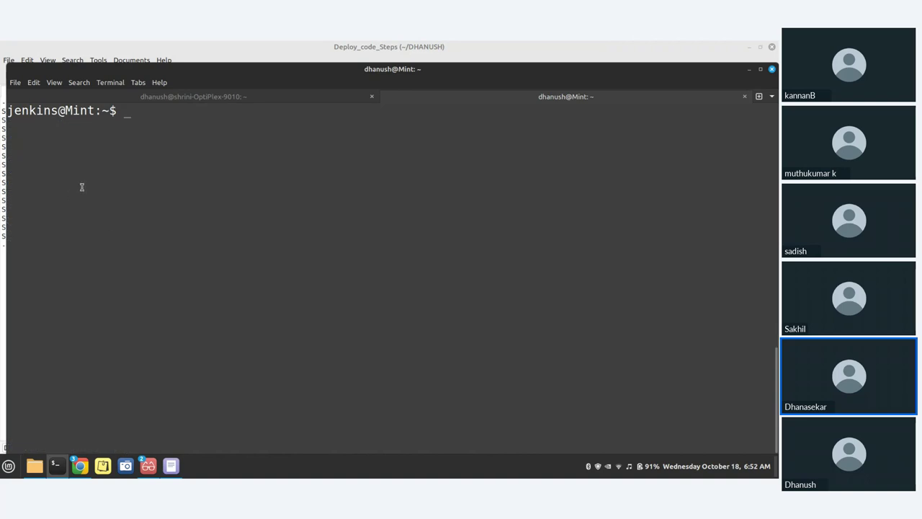
# Type ssh-copy-id -i at the jenkins prompt and bring back the Deploy_code_Steps notes
pyautogui.write('ssh-cop')
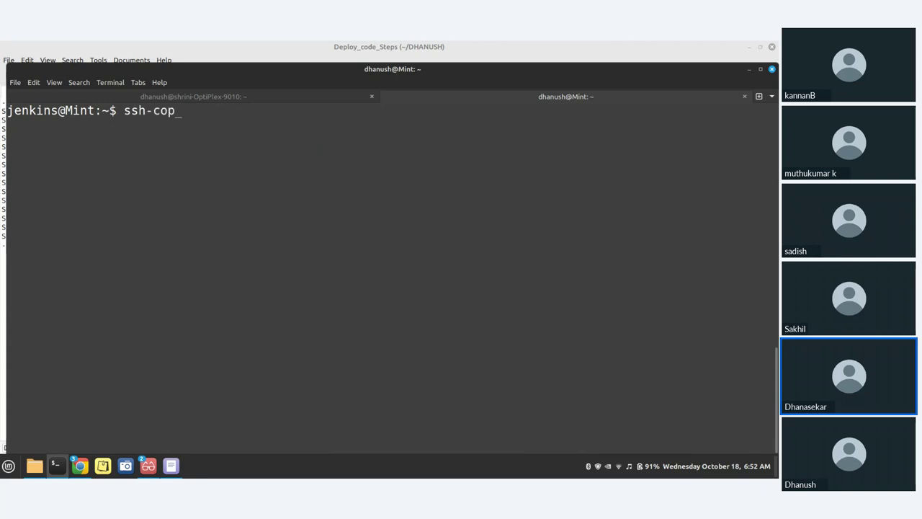
pyautogui.write('y-d')
pyautogui.press('BackSpace')
pyautogui.write('id')
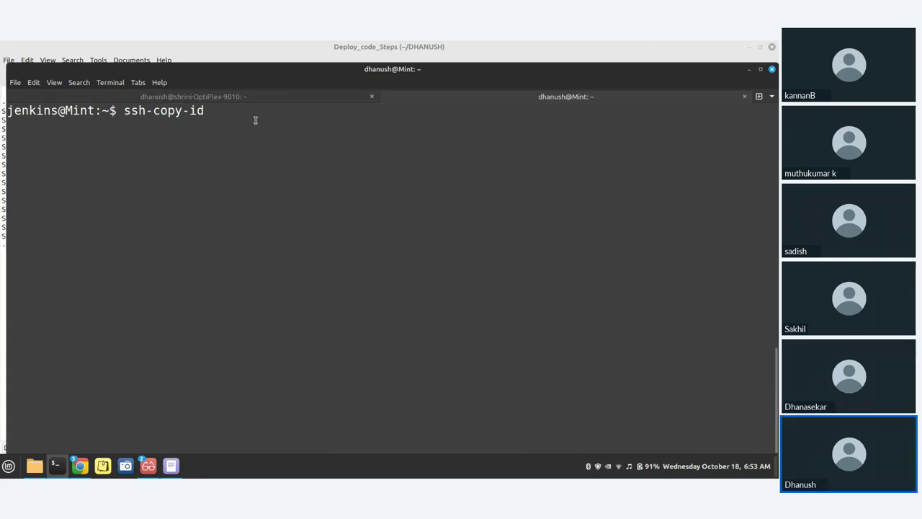
pyautogui.write(' -i')
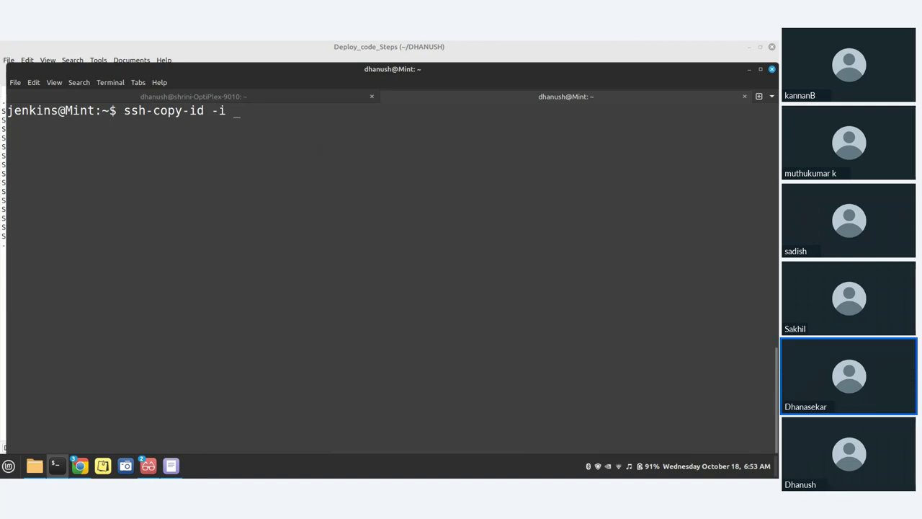
pyautogui.moveTo(58, 468)
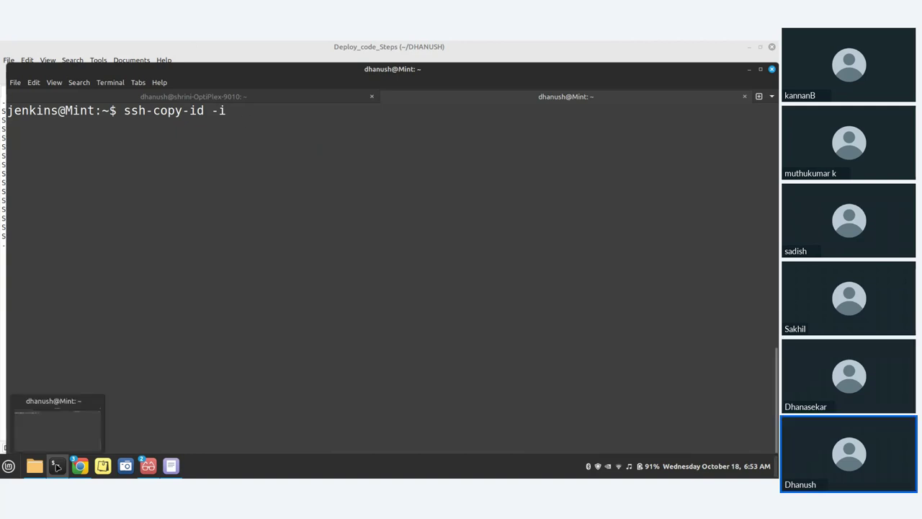
pyautogui.click(171, 466)
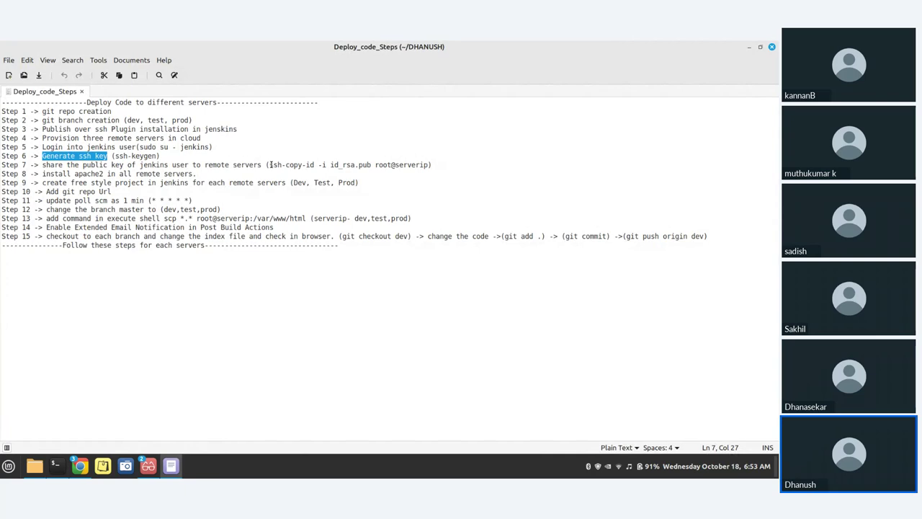
# Select Step 7's ssh-copy-id command, accept Zoho Meeting's recording consent, and return to the terminal
pyautogui.moveTo(268, 165); pyautogui.dragTo(430, 166)
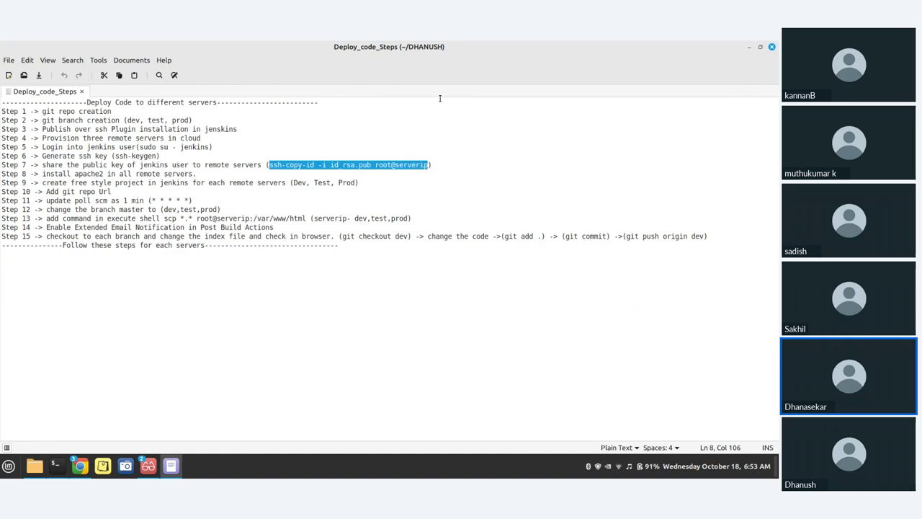
pyautogui.moveTo(77, 472)
pyautogui.click(86, 452)
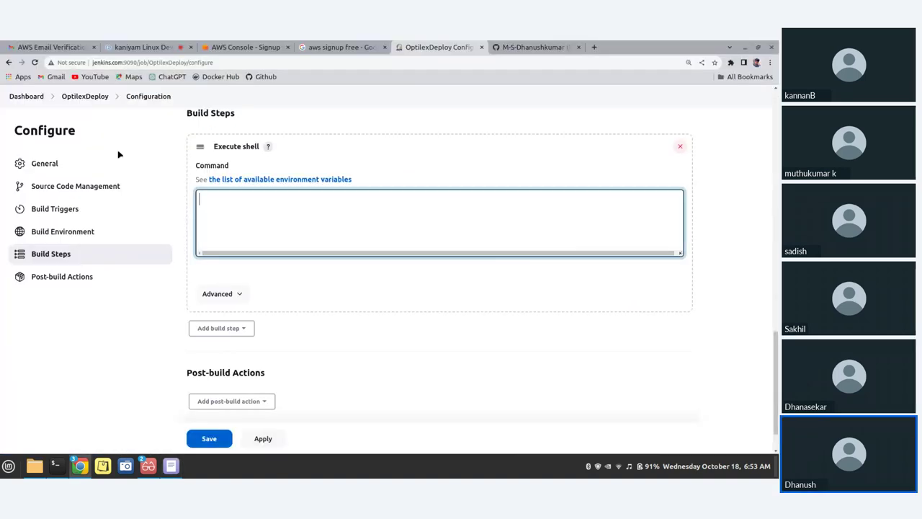
pyautogui.click(137, 46)
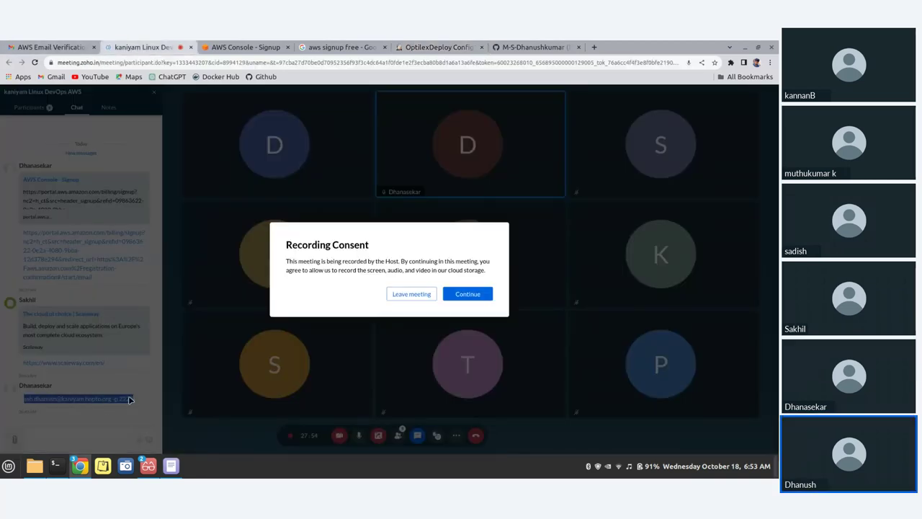
pyautogui.click(469, 293)
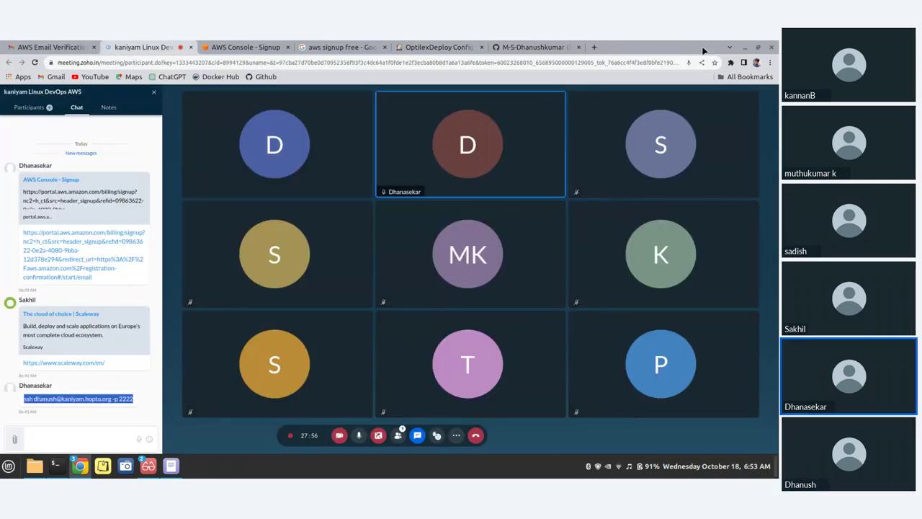
pyautogui.click(744, 48)
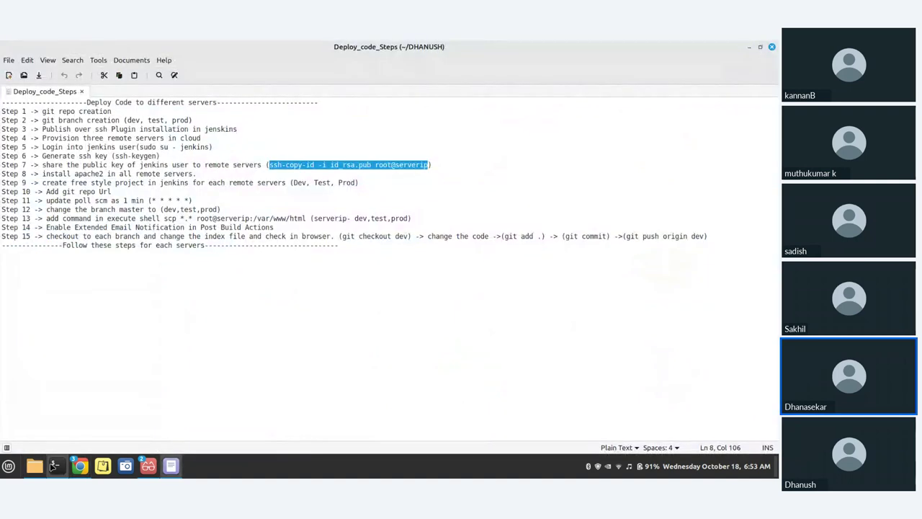
pyautogui.click(54, 466)
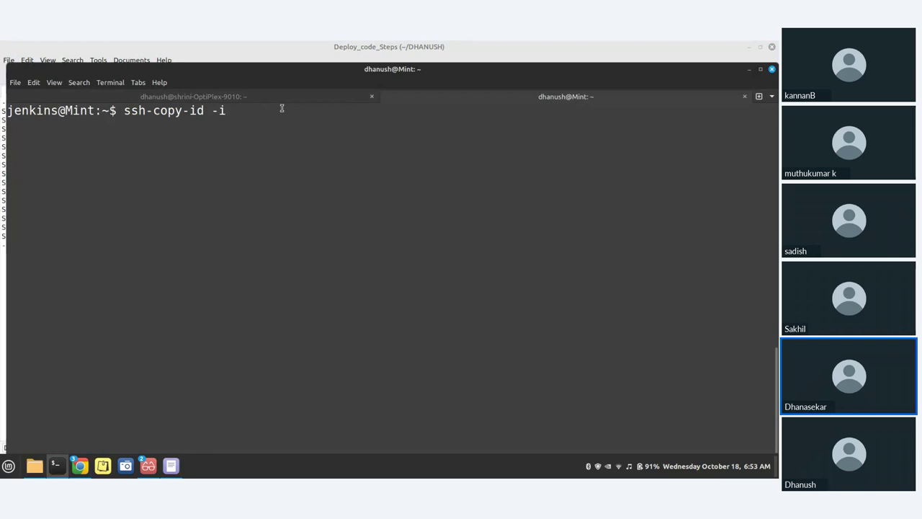
# Clear the half-typed command, move into the .ssh folder and list its key files
pyautogui.write('-id')
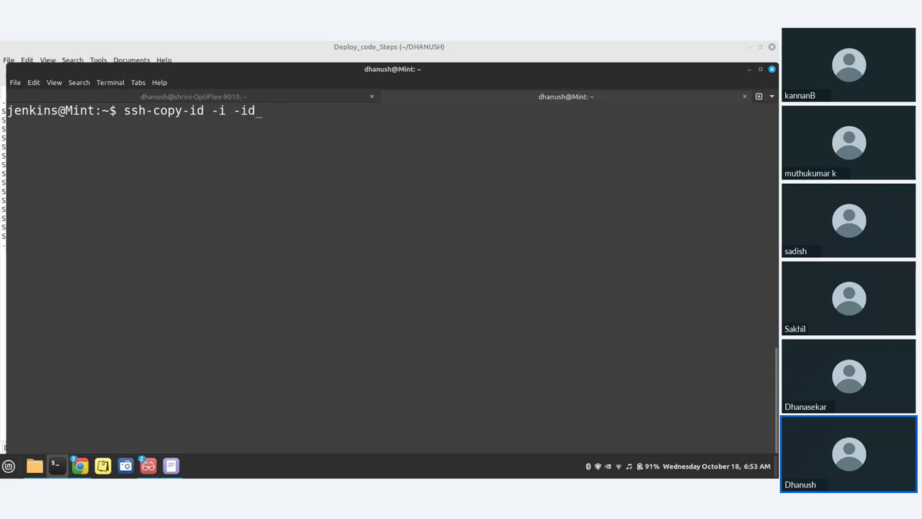
pyautogui.press('BackSpace')
pyautogui.press('BackSpace')
pyautogui.press('BackSpace')
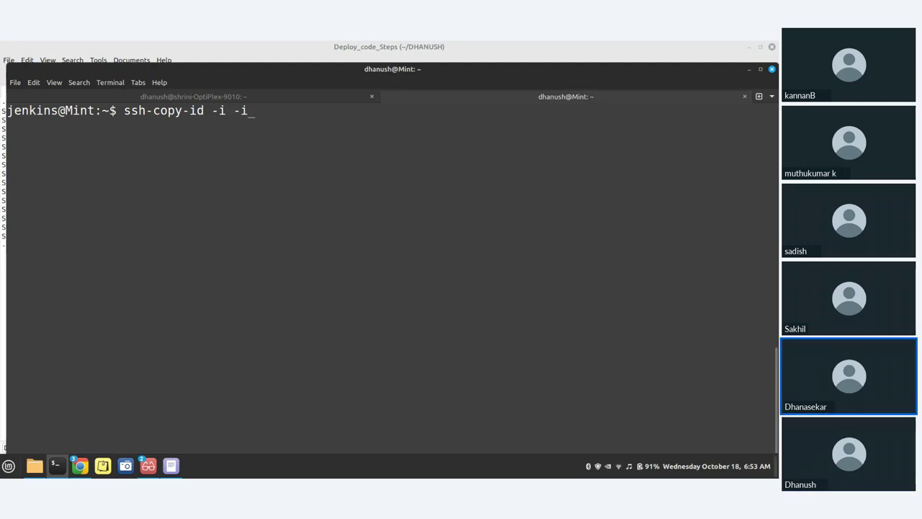
pyautogui.write('id_r')
pyautogui.press('BackSpace')
pyautogui.press('BackSpace')
pyautogui.press('BackSpace')
pyautogui.press('BackSpace')
pyautogui.press('BackSpace')
pyautogui.press('BackSpace')
pyautogui.press('BackSpace')
pyautogui.press('BackSpace')
pyautogui.press('BackSpace')
pyautogui.press('BackSpace')
pyautogui.press('BackSpace')
pyautogui.press('BackSpace')
pyautogui.press('BackSpace')
pyautogui.press('BackSpace')
pyautogui.press('BackSpace')
pyautogui.press('BackSpace')
pyautogui.press('BackSpace')
pyautogui.press('BackSpace')
pyautogui.press('BackSpace')
pyautogui.write('cd')
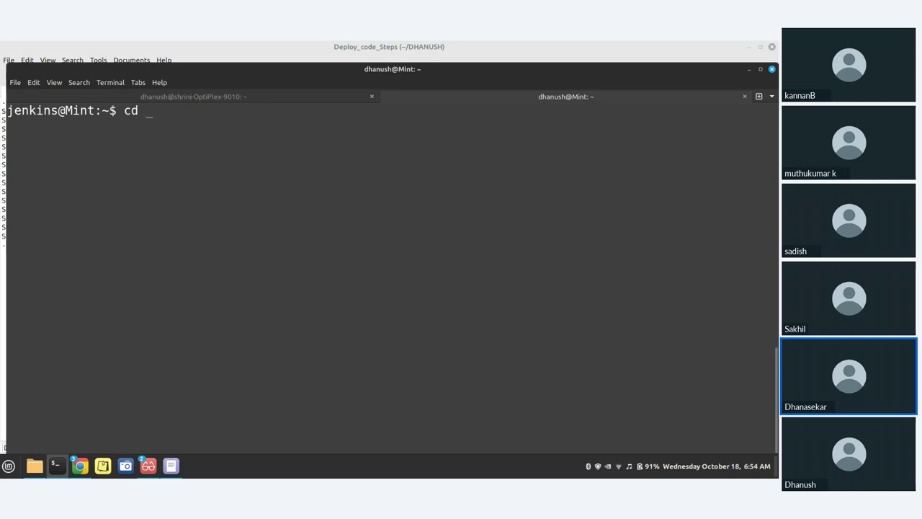
pyautogui.write(' .ssh')
pyautogui.press('Return')
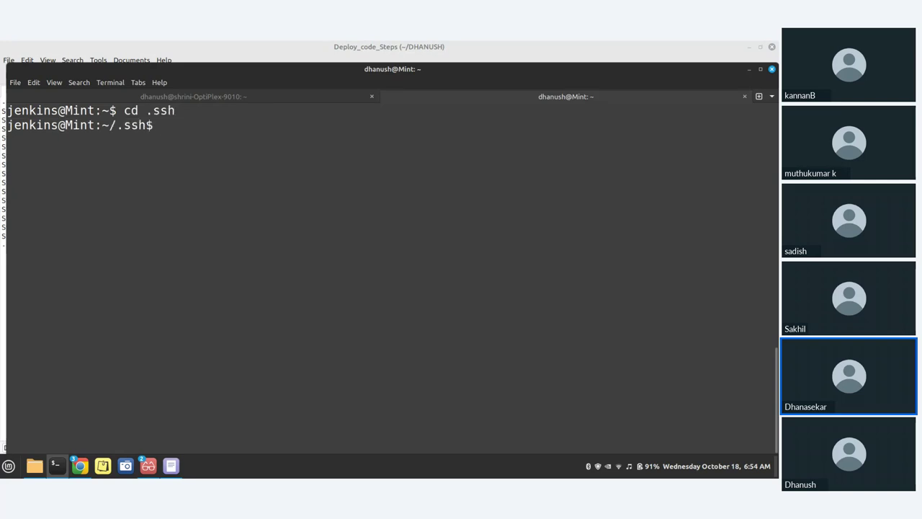
pyautogui.write('ls')
pyautogui.press('Return')
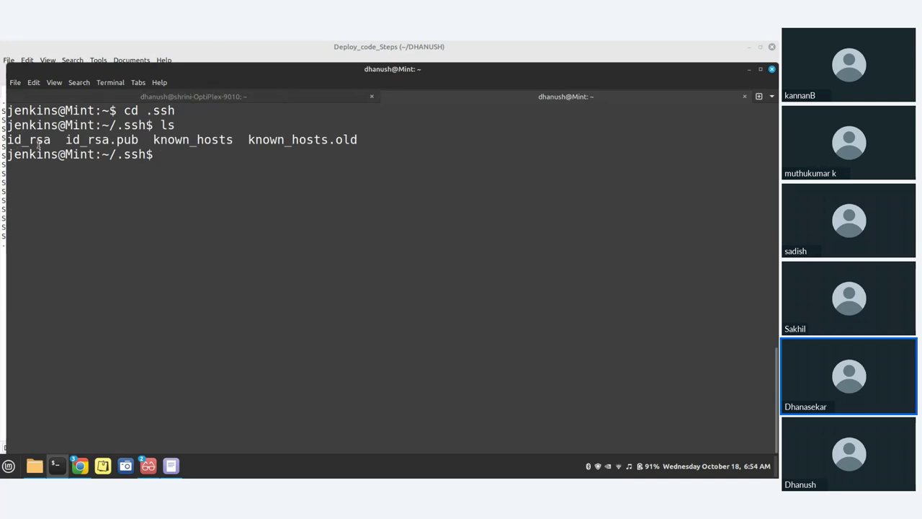
# Build 'ssh-copy-id -i id_rsa.pub -p 2222' at the prompt using the command copied from the notes
pyautogui.moveTo(66, 140); pyautogui.dragTo(139, 140)
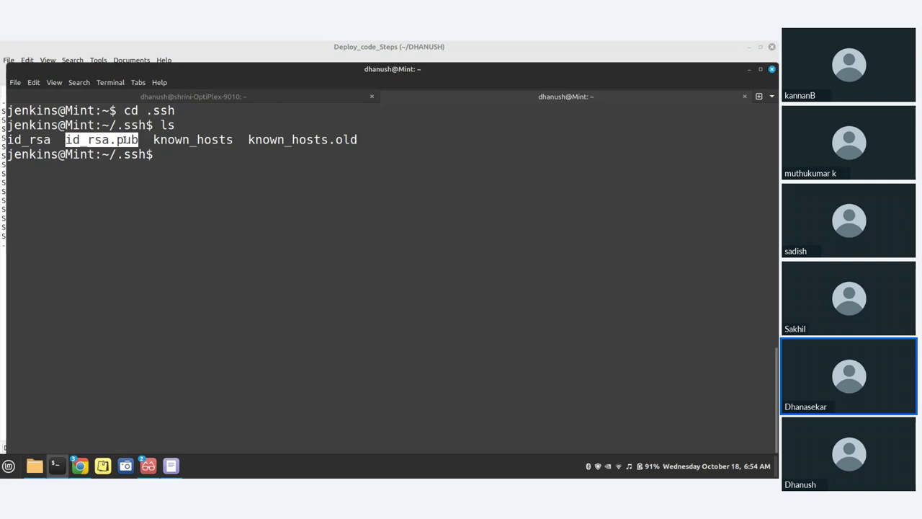
pyautogui.click(176, 468)
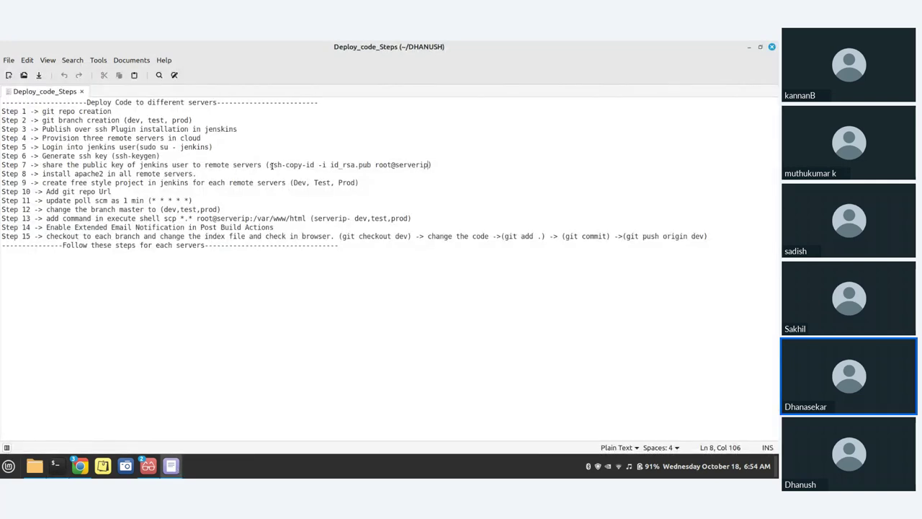
pyautogui.moveTo(268, 165); pyautogui.dragTo(371, 166)
pyautogui.hotkey('ctrl', 'c')
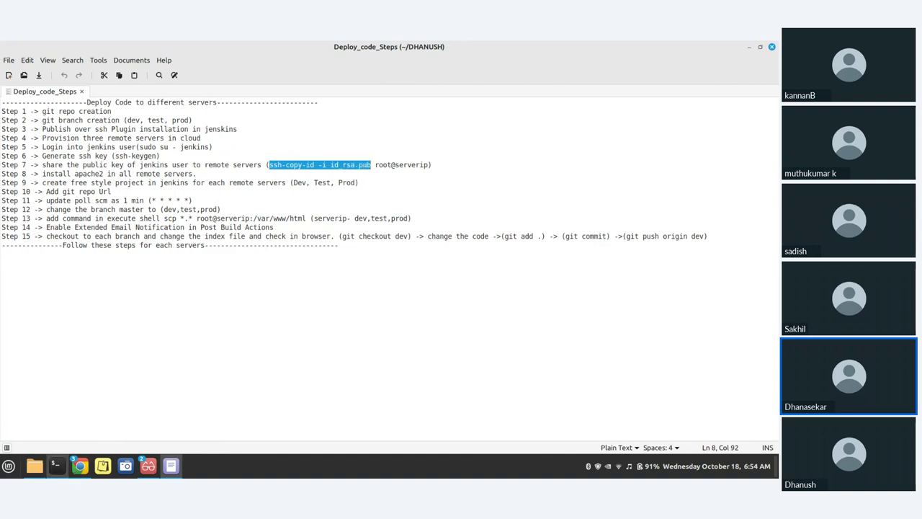
pyautogui.click(55, 466)
pyautogui.hotkey('ctrl', 'shift', 'v')
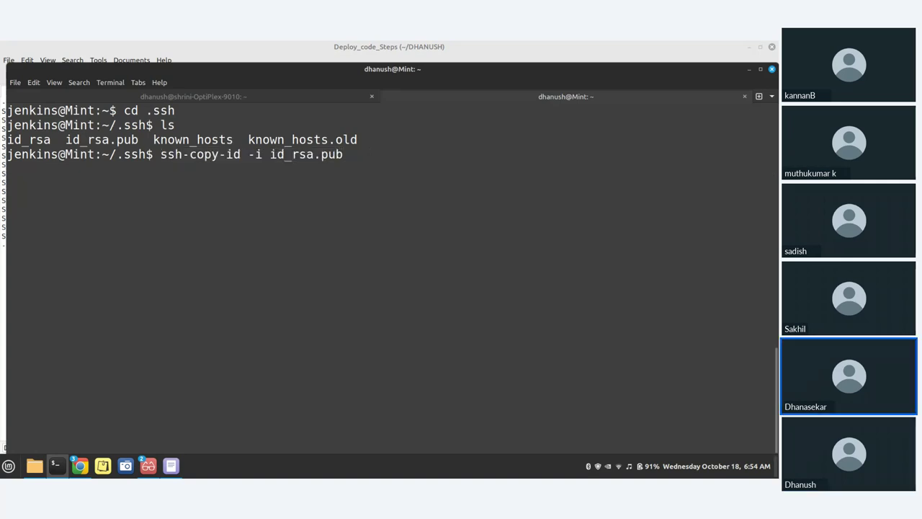
pyautogui.write('-p 2222')
# Append the remote server's user and host address from the Zoho chat to the ssh-copy-id command
pyautogui.click(82, 470)
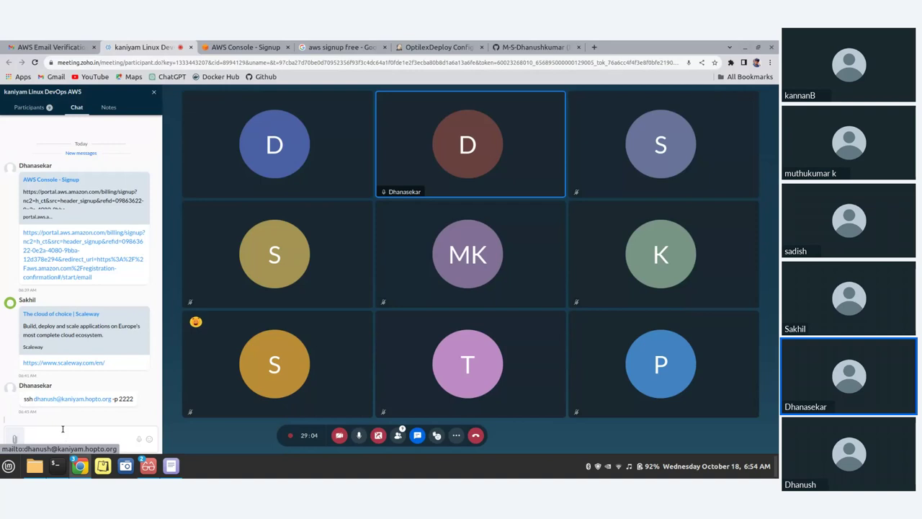
pyautogui.moveTo(35, 398)
pyautogui.mouseDown()
pyautogui.moveTo(113, 396)
pyautogui.moveTo(46, 409)
pyautogui.moveTo(34, 398)
pyautogui.mouseUp()
pyautogui.hotkey('ctrl', 'c')
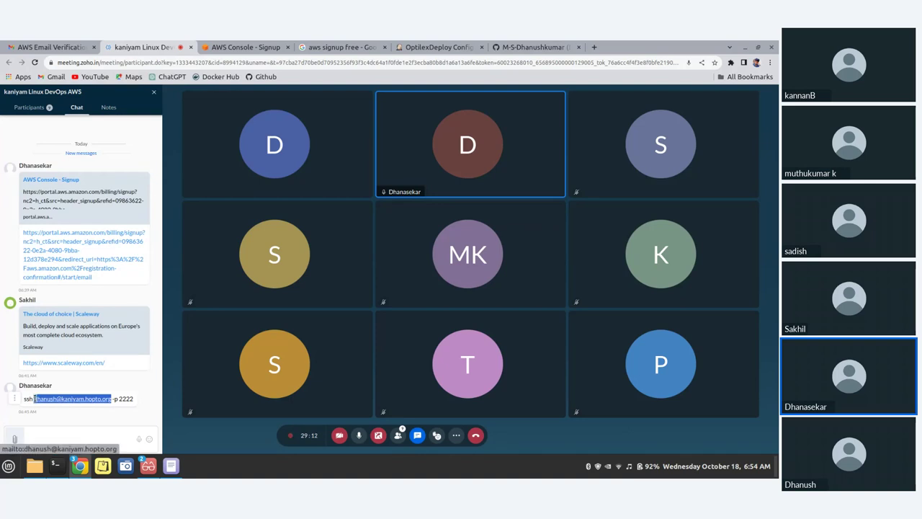
pyautogui.click(61, 470)
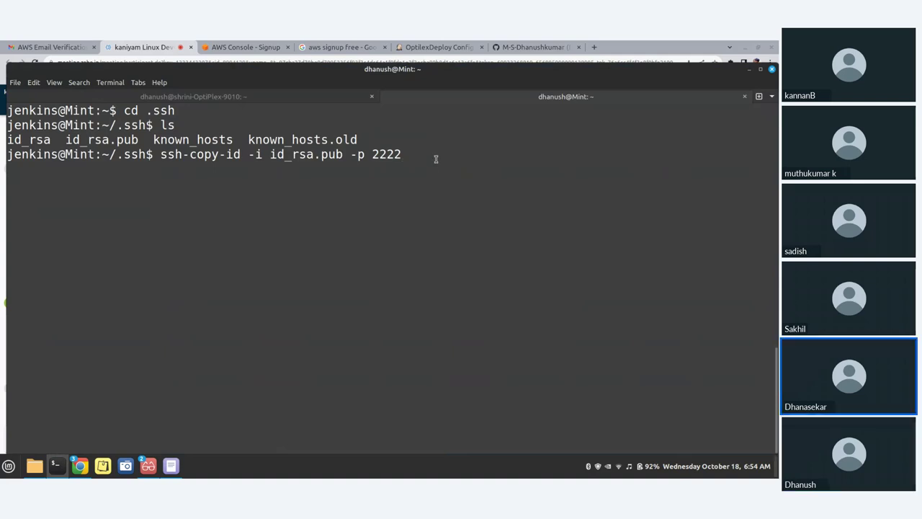
pyautogui.hotkey('ctrl', 'shift', 'v')
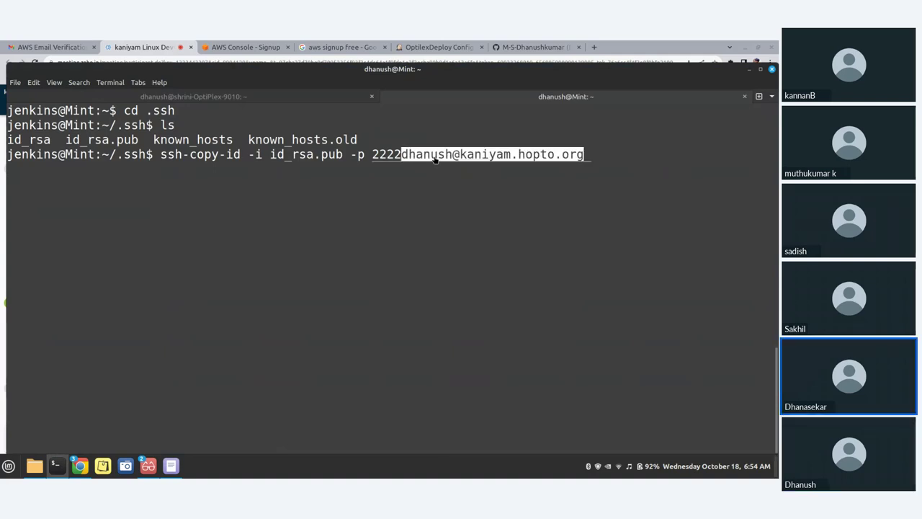
pyautogui.press('Left')
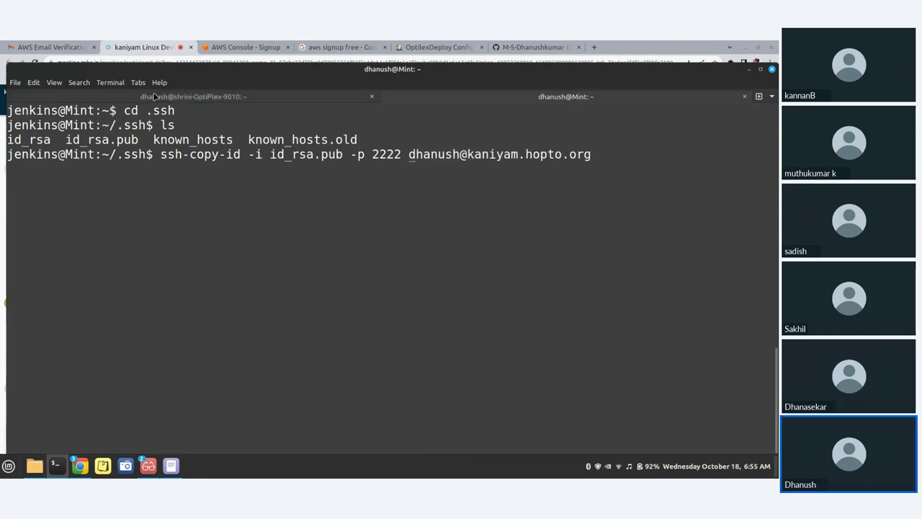
pyautogui.click(155, 97)
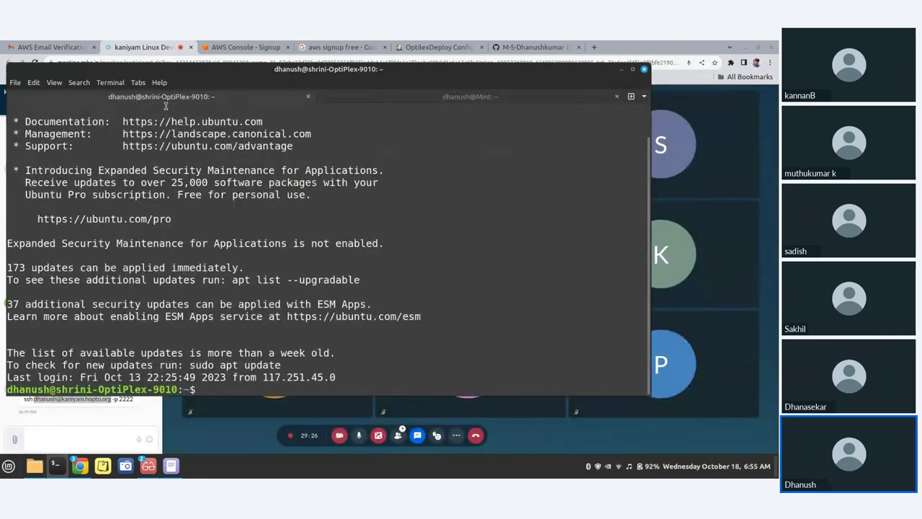
pyautogui.click(461, 97)
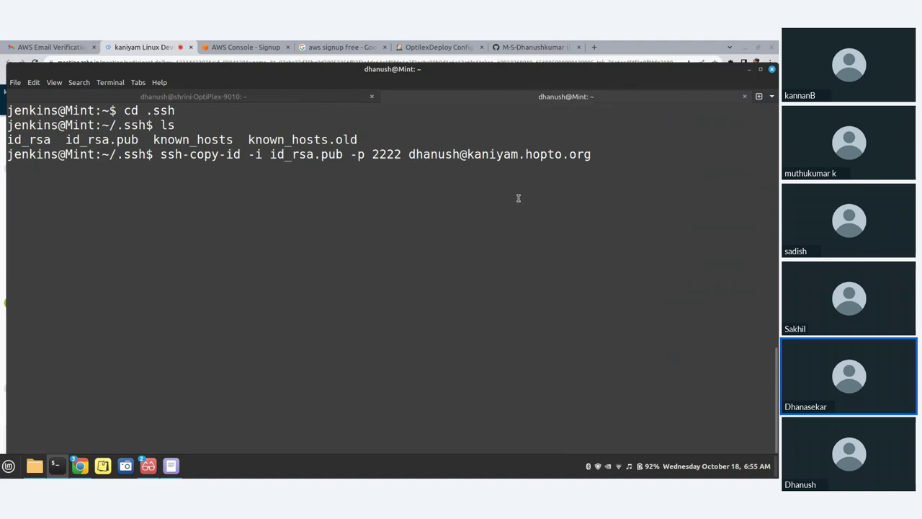
# Run ssh-copy-id and enter the remote account password so one key is added
pyautogui.moveTo(605, 158); pyautogui.dragTo(411, 158)
pyautogui.click(417, 191)
pyautogui.press('Return')
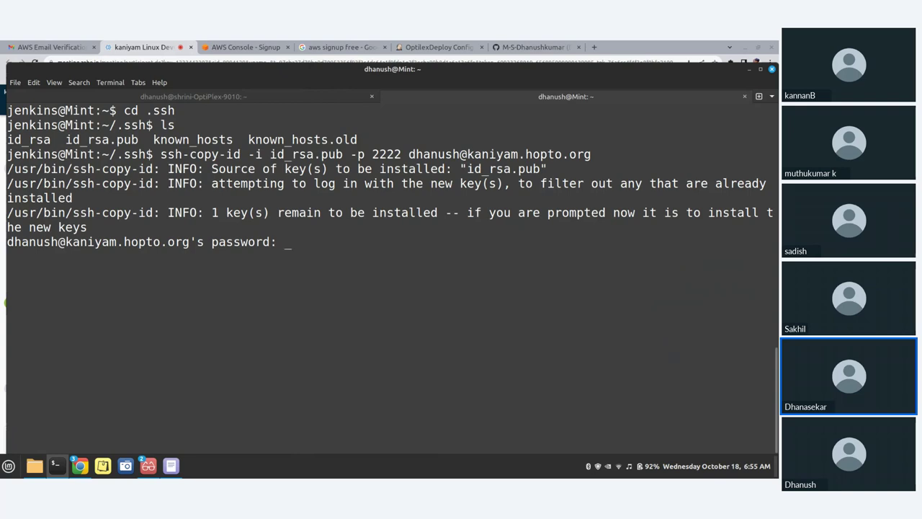
pyautogui.press('Return')
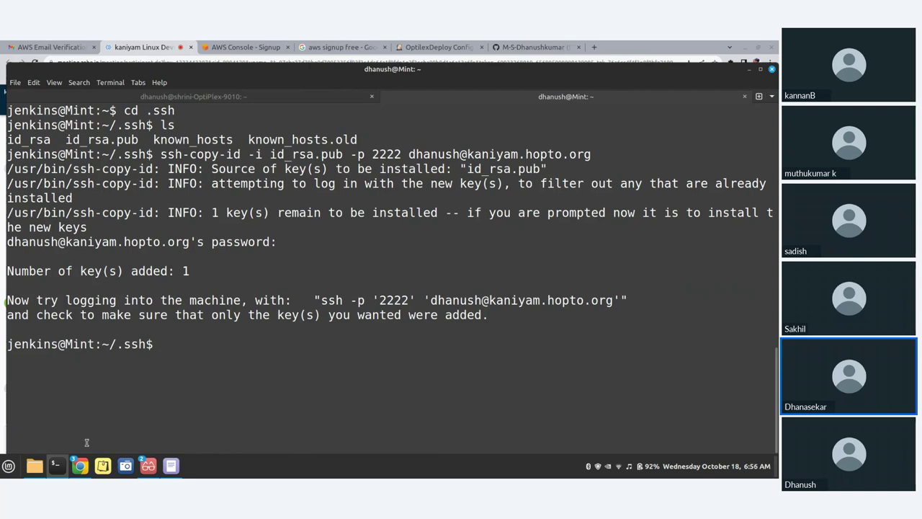
# Log out of the jenkins shell back to the original user's prompt with Ctrl+D
pyautogui.moveTo(321, 299); pyautogui.dragTo(414, 301)
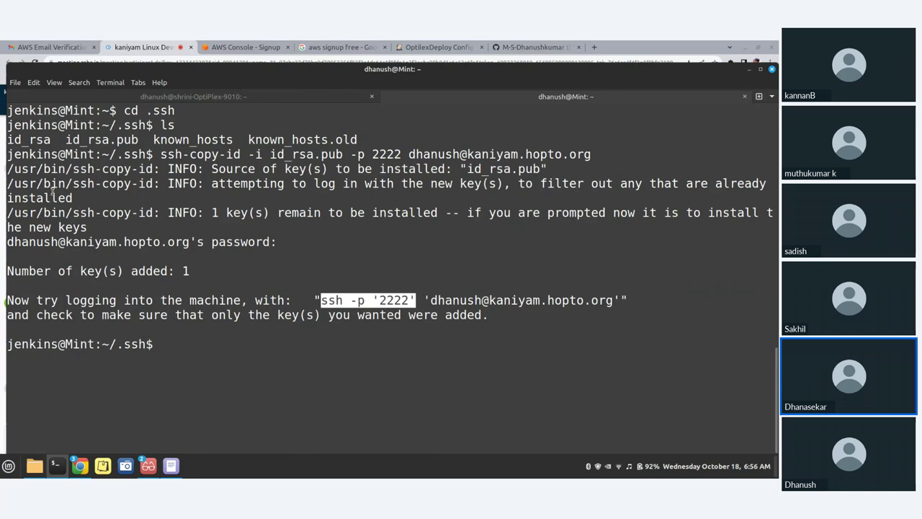
pyautogui.click(189, 355)
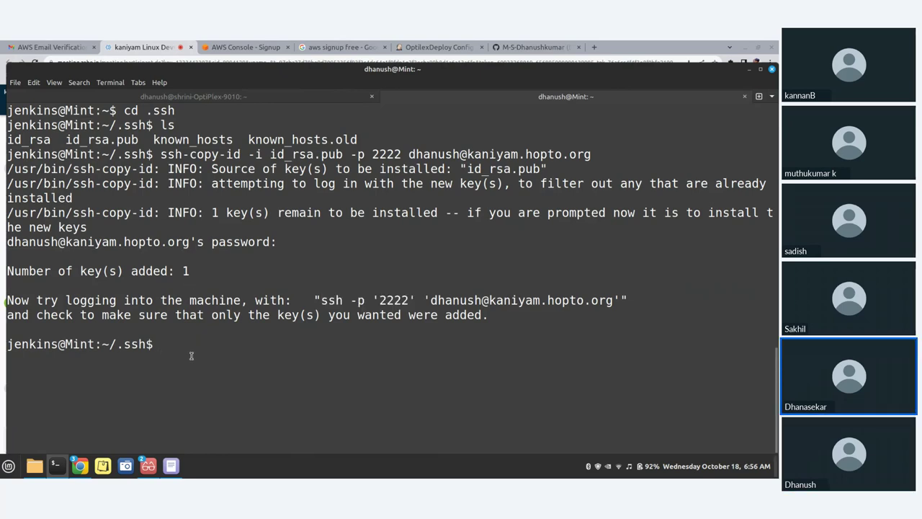
pyautogui.write('c')
pyautogui.hotkey('ctrl', 'd')
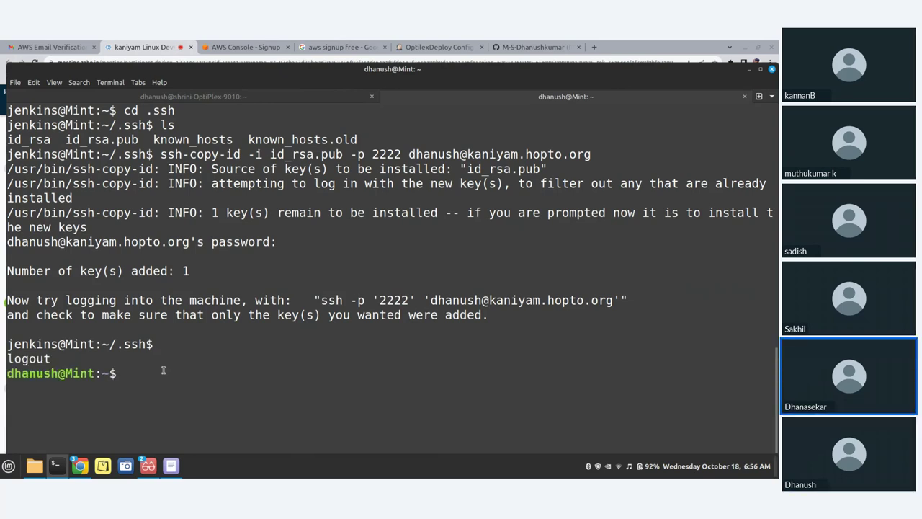
# On the remote server, list ~/.ssh and display authorized_keys showing two jenkins@Mint keys
pyautogui.click(155, 100)
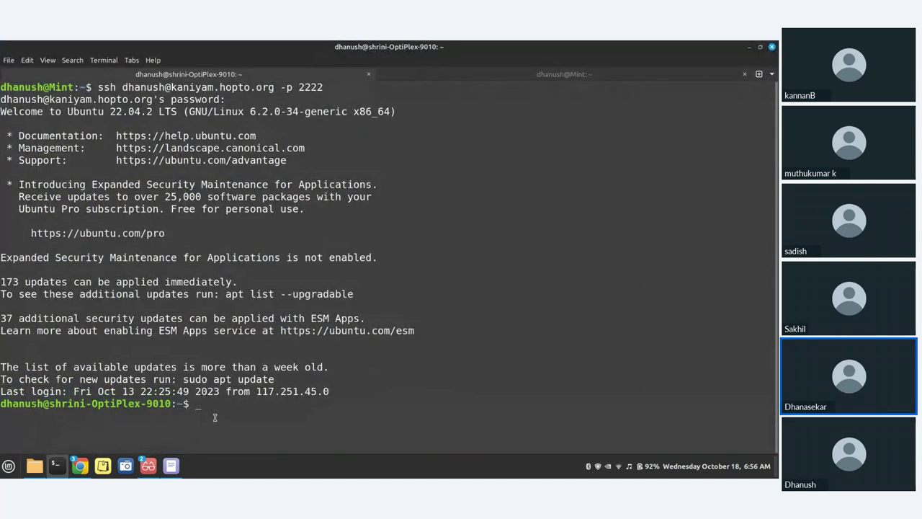
pyautogui.write('cd .sss')
pyautogui.press('BackSpace')
pyautogui.write('h')
pyautogui.press('Return')
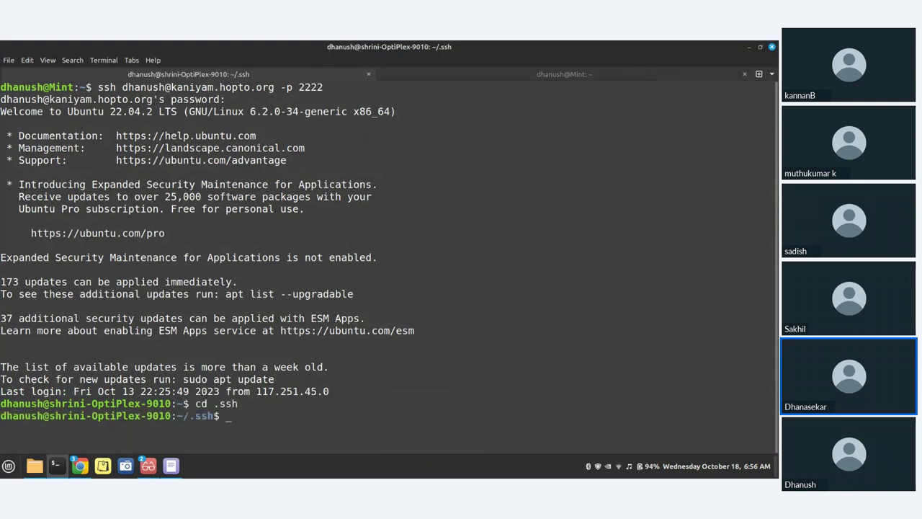
pyautogui.write('ls')
pyautogui.press('Return')
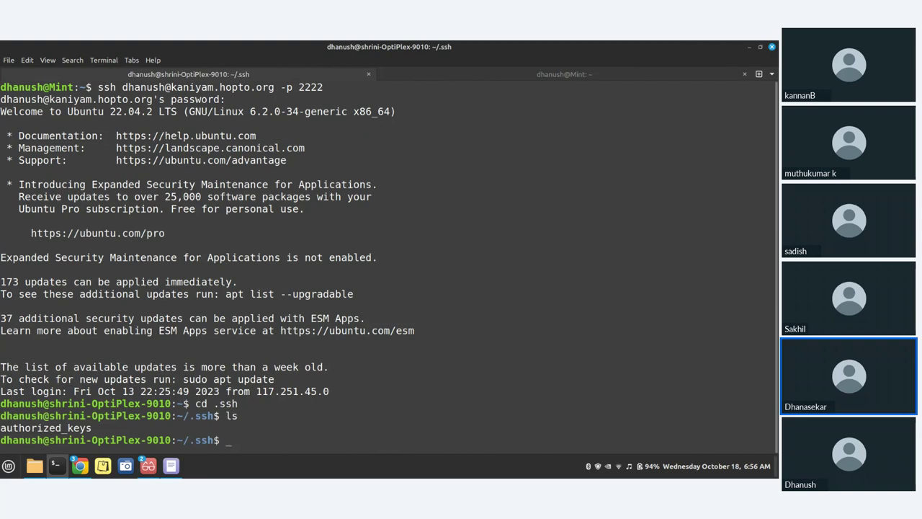
pyautogui.write('cat au')
pyautogui.press('Tab')
pyautogui.press('Return')
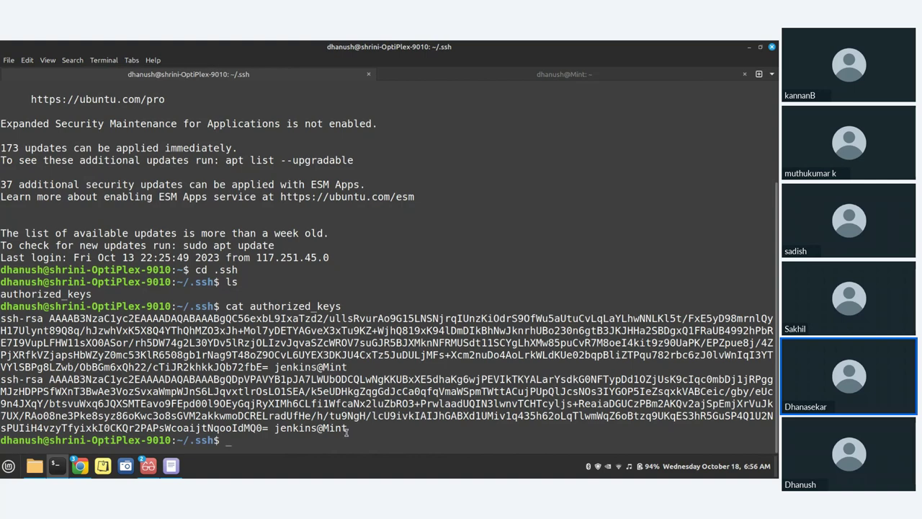
# Clear the terminal screen and return to the home directory with cd
pyautogui.moveTo(347, 430); pyautogui.dragTo(0, 378)
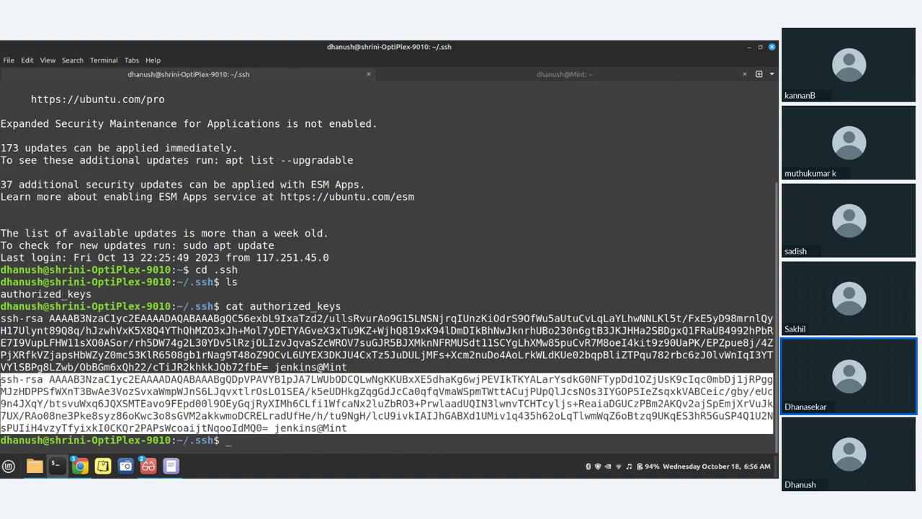
pyautogui.click(243, 447)
pyautogui.hotkey('ctrl', 'l')
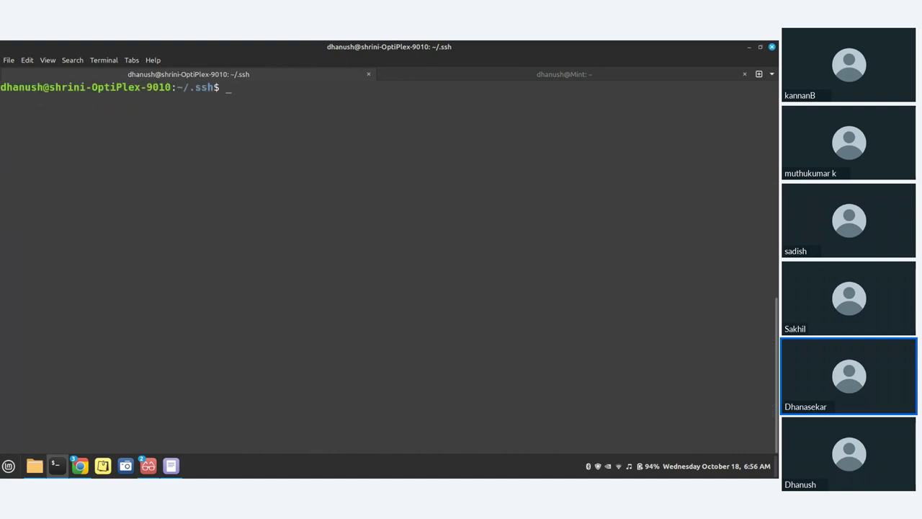
pyautogui.write('cd')
pyautogui.press('Return')
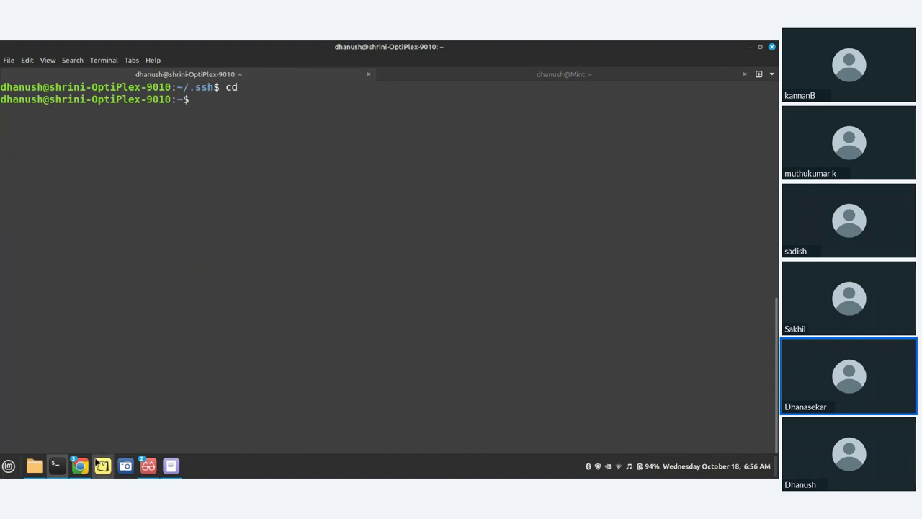
# Select Git under Source Code Management on the OptilexDeploy configuration page
pyautogui.click(44, 421)
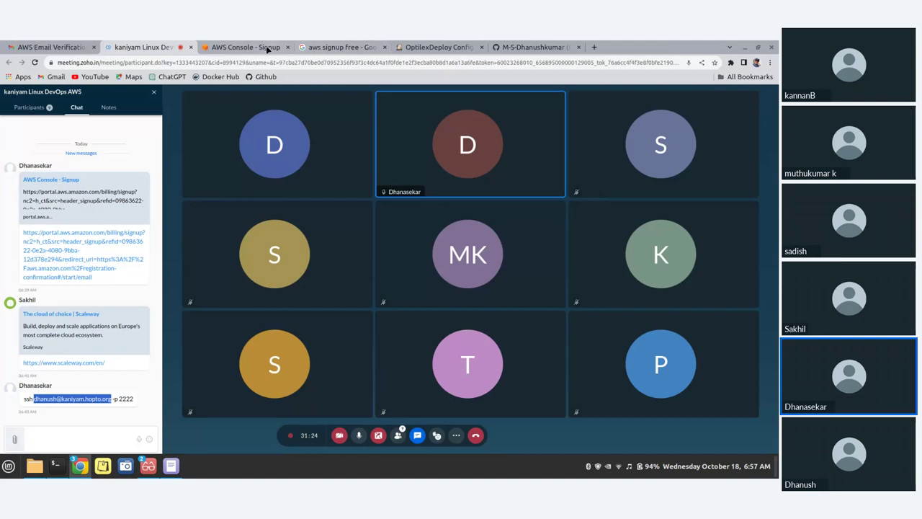
pyautogui.click(458, 46)
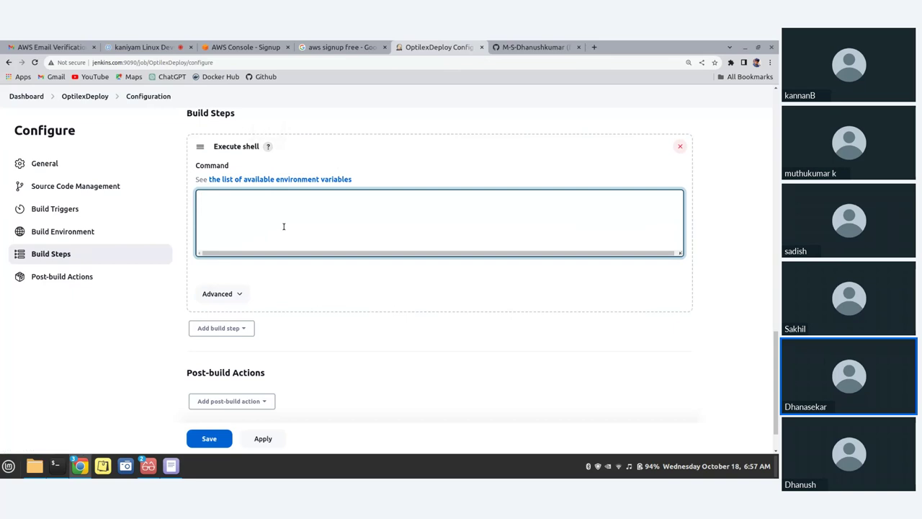
pyautogui.scroll(3, 302, 223)
pyautogui.scroll(8, 302, 223)
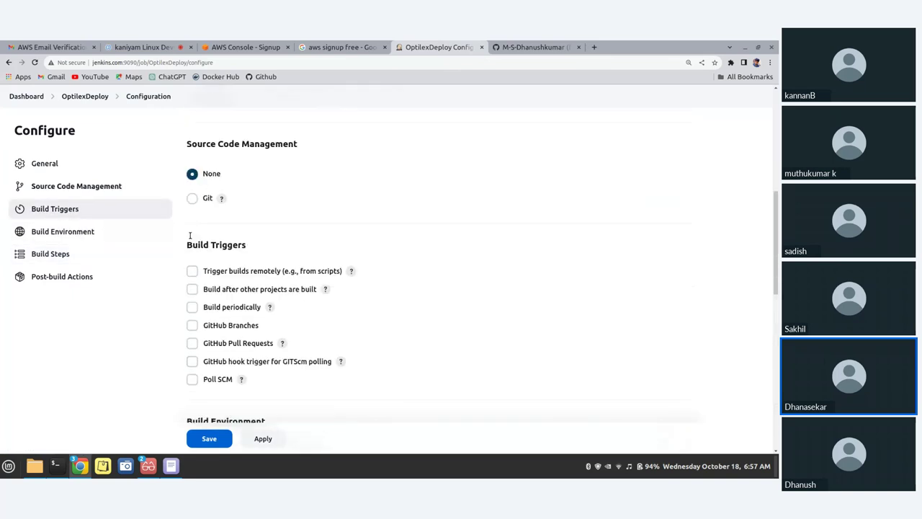
pyautogui.scroll(-1, 209, 312)
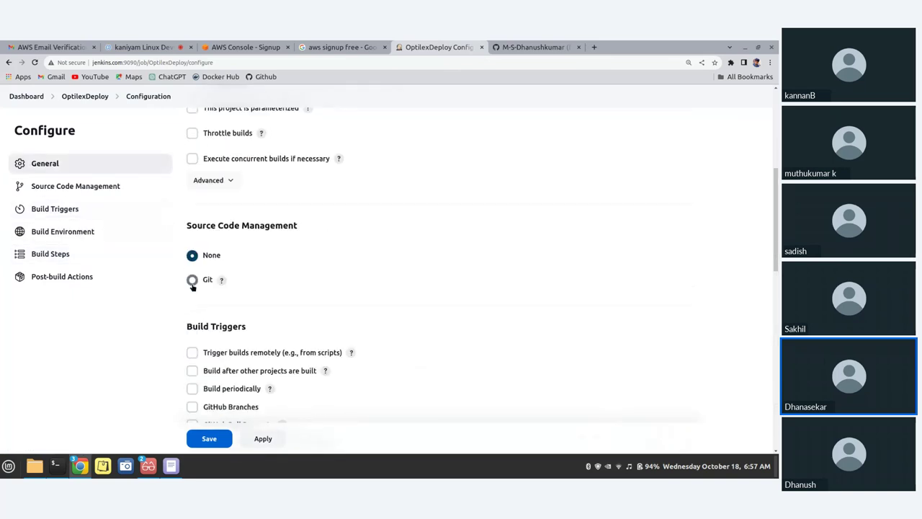
pyautogui.click(193, 283)
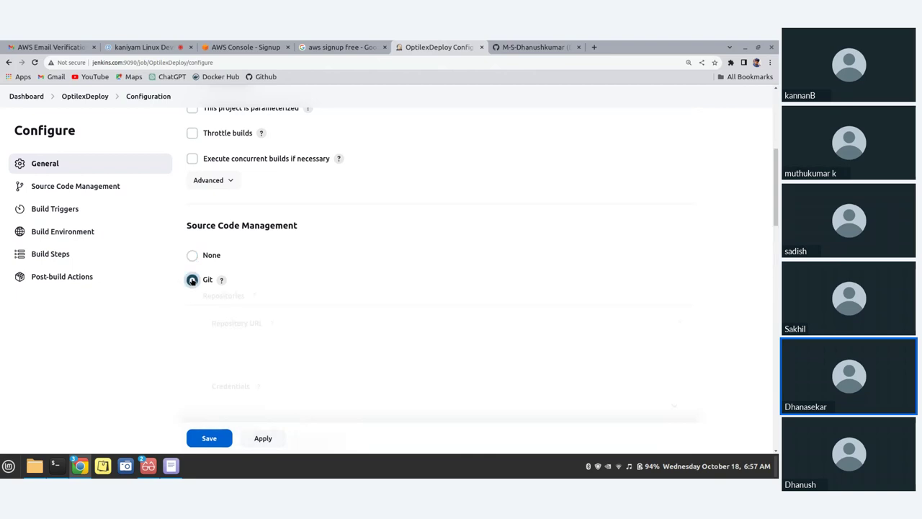
pyautogui.scroll(-2, 219, 280)
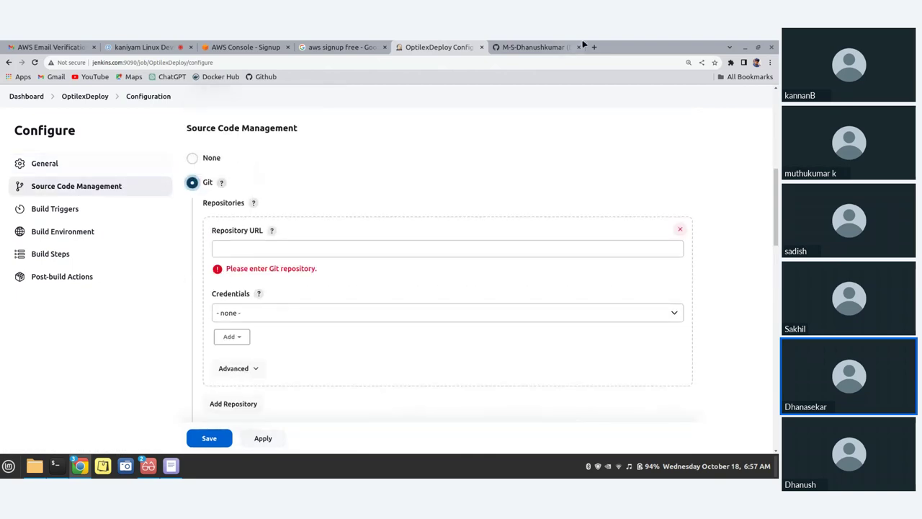
# Open Jenkins_Deploy_Code from the GitHub repository list and copy its HTTPS clone URL
pyautogui.click(531, 45)
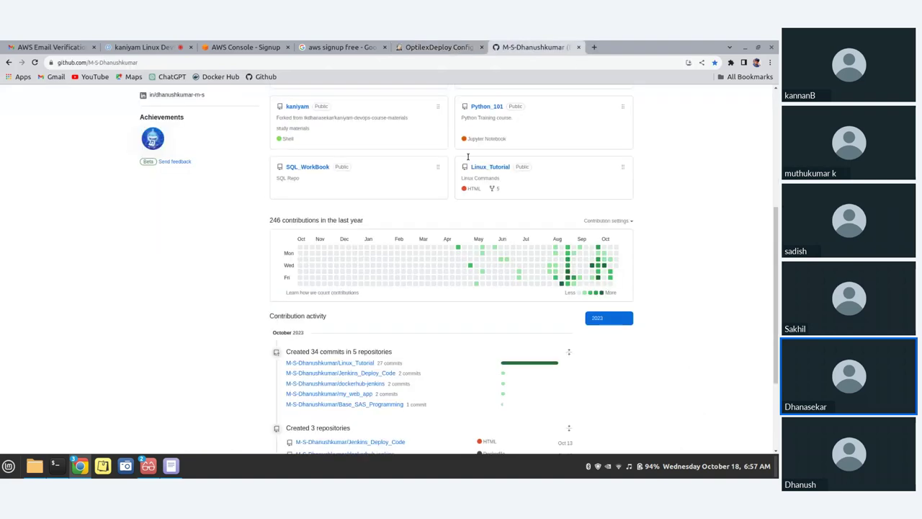
pyautogui.scroll(10, 469, 243)
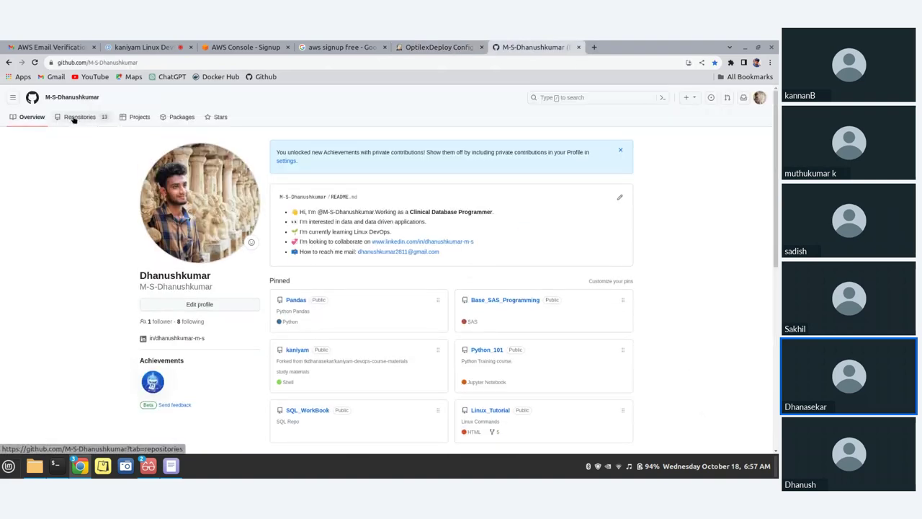
pyautogui.click(78, 116)
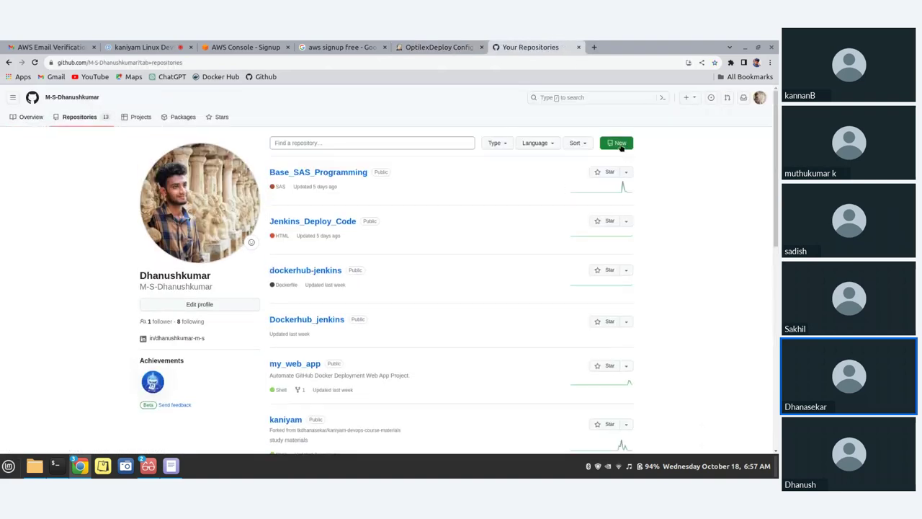
pyautogui.click(616, 143)
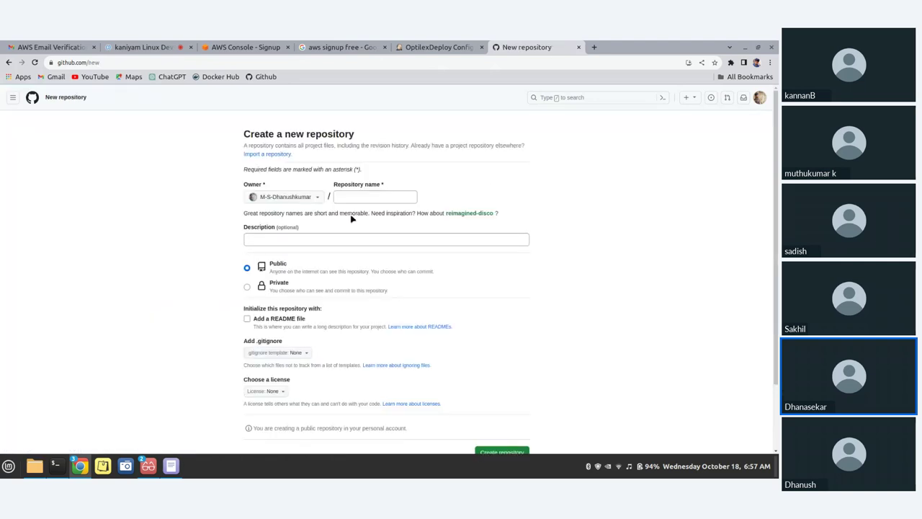
pyautogui.click(349, 196)
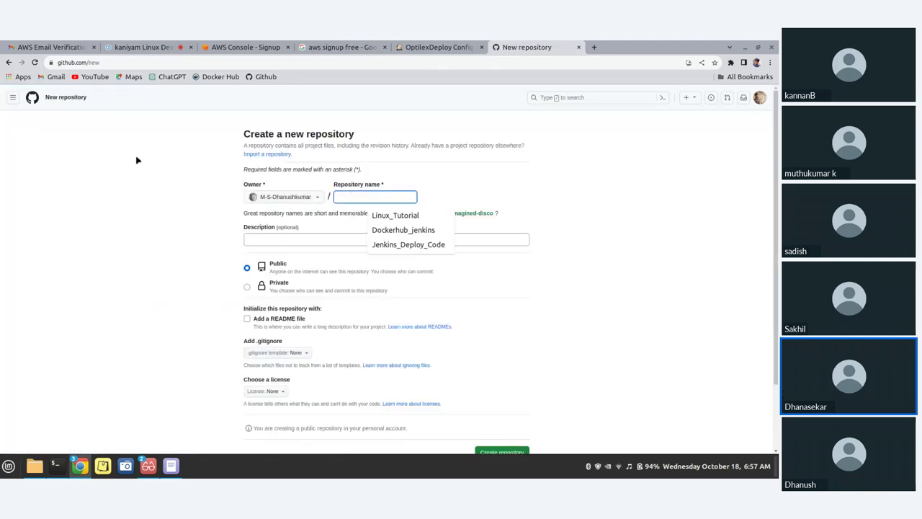
pyautogui.click(9, 62)
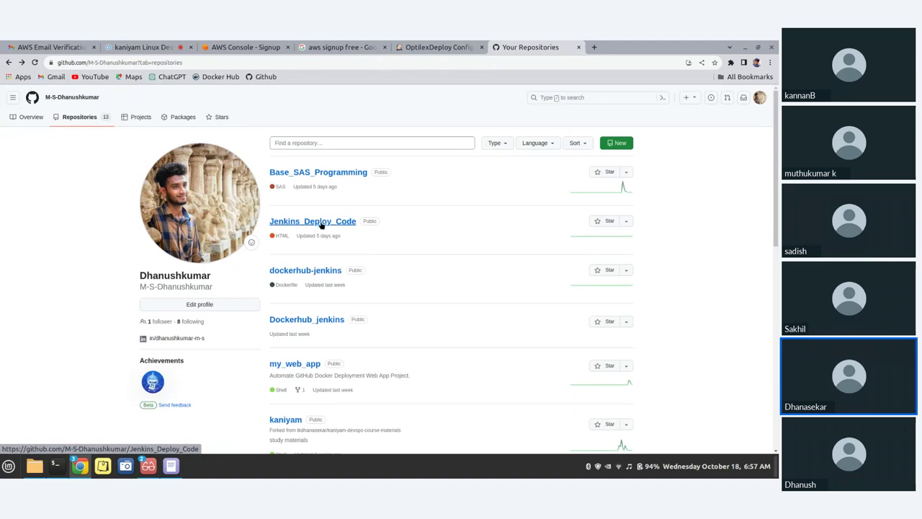
pyautogui.click(321, 225)
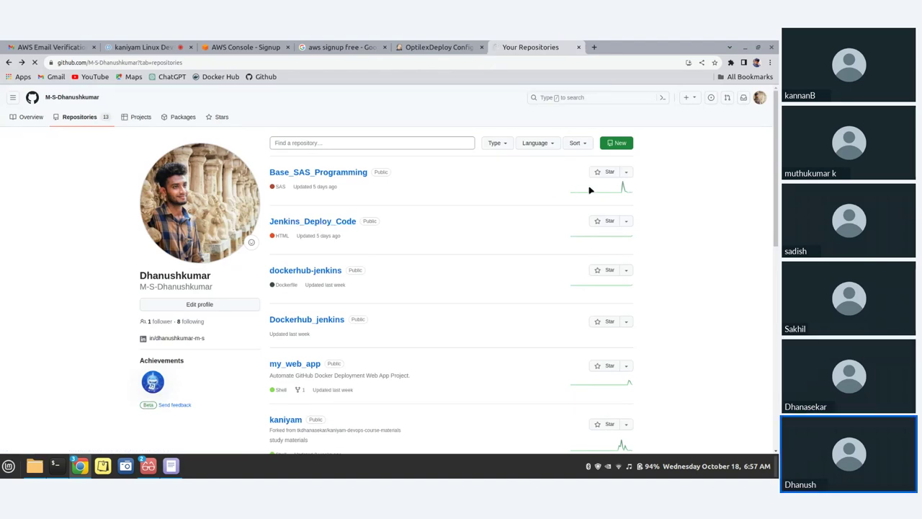
pyautogui.click(482, 168)
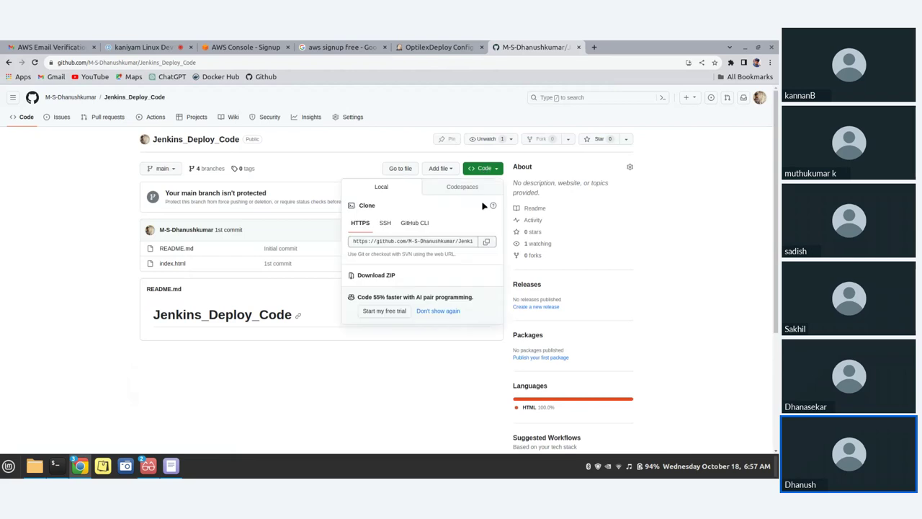
pyautogui.click(486, 241)
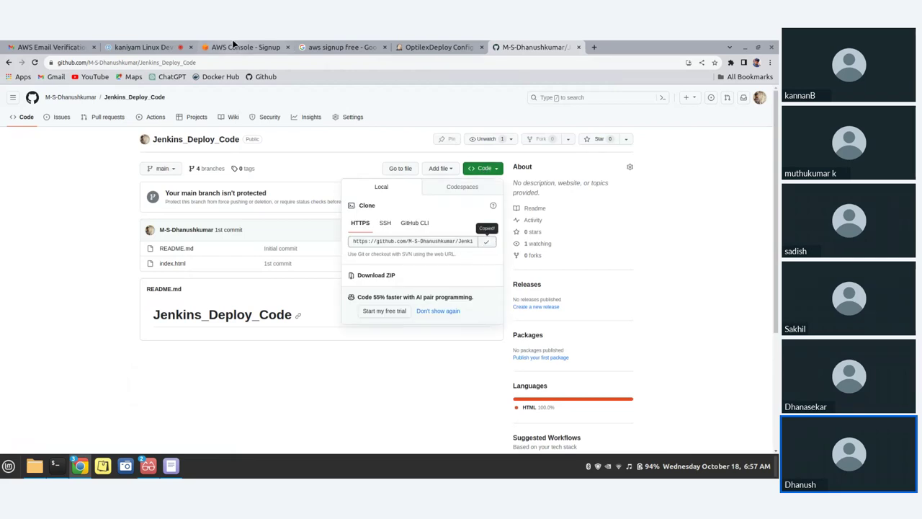
pyautogui.click(171, 48)
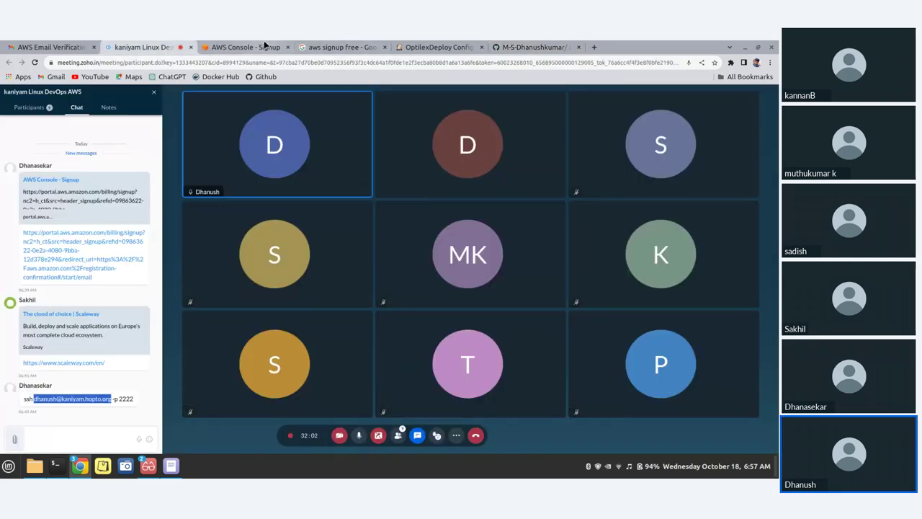
pyautogui.click(264, 45)
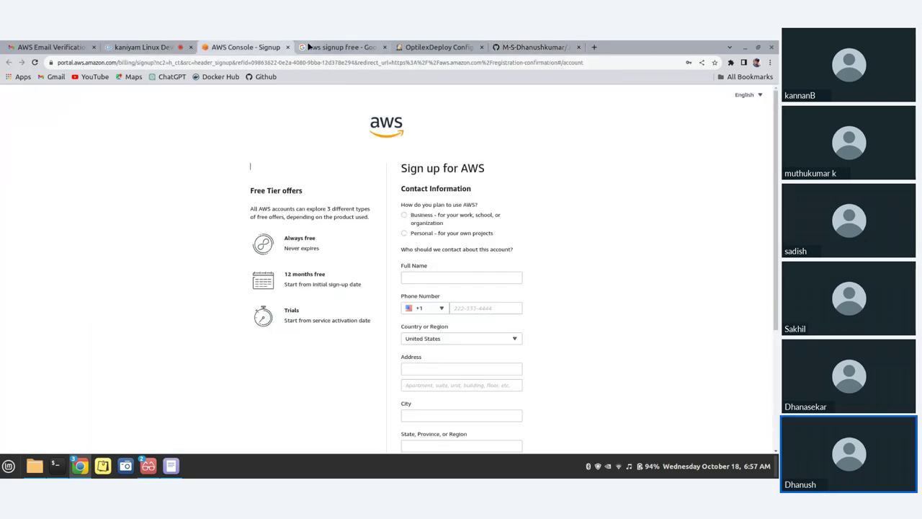
pyautogui.click(448, 46)
# Paste the Jenkins_Deploy_Code.git URL into the job's Git Repository URL field
pyautogui.click(259, 250)
pyautogui.hotkey('ctrl', 'v')
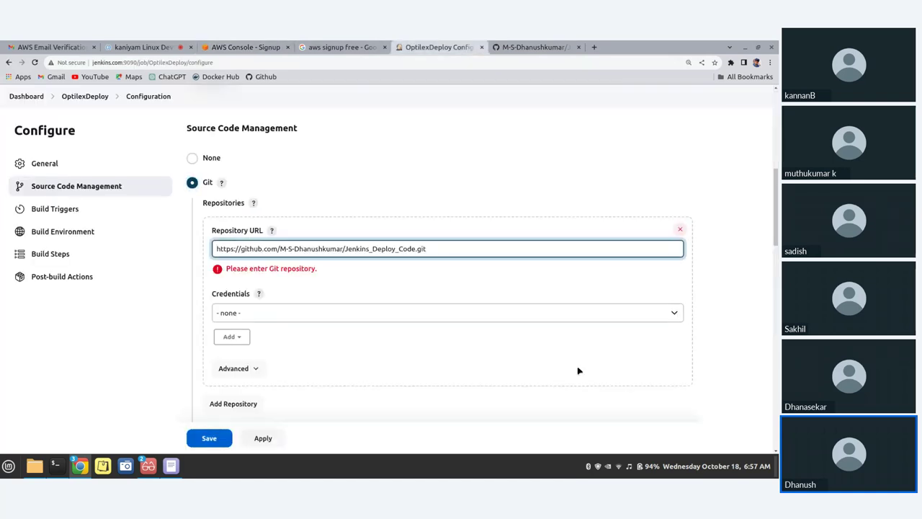
pyautogui.scroll(-5, 204, 288)
pyautogui.scroll(2, 253, 305)
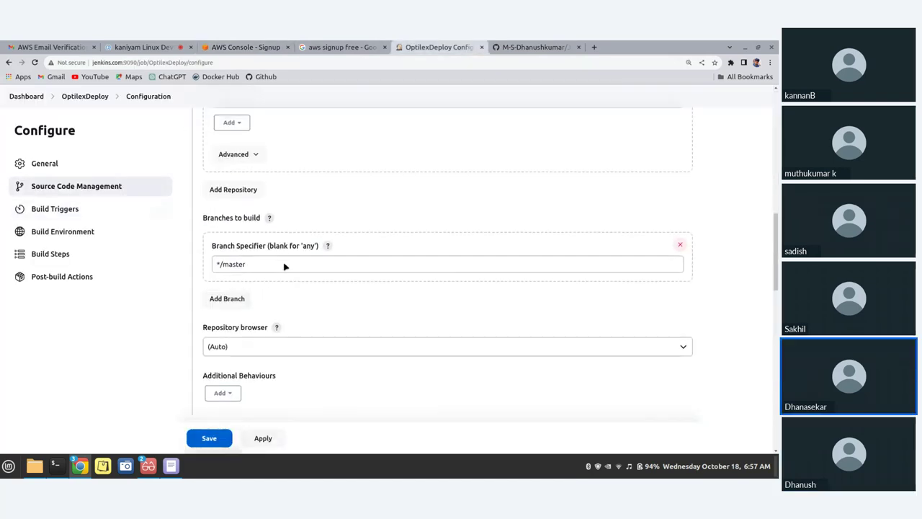
pyautogui.scroll(2, 284, 267)
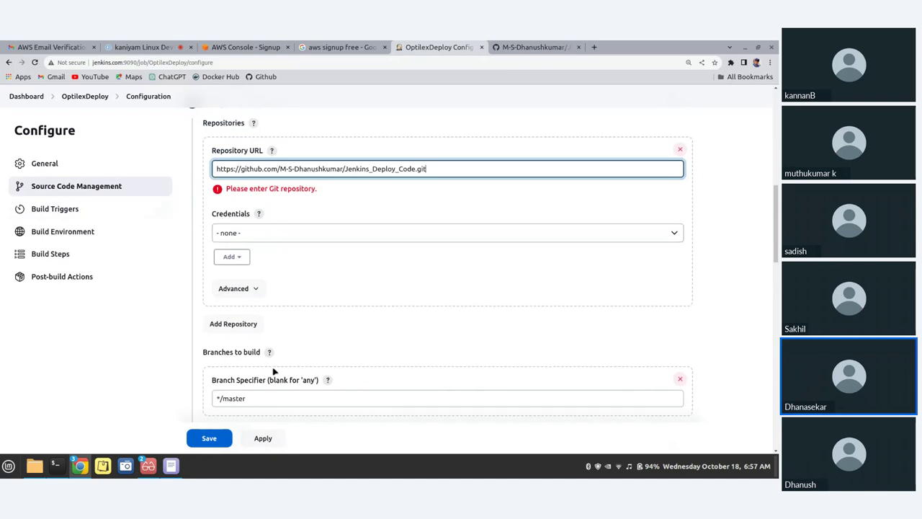
# Change the branch specifier from */master to */dev
pyautogui.click(250, 397)
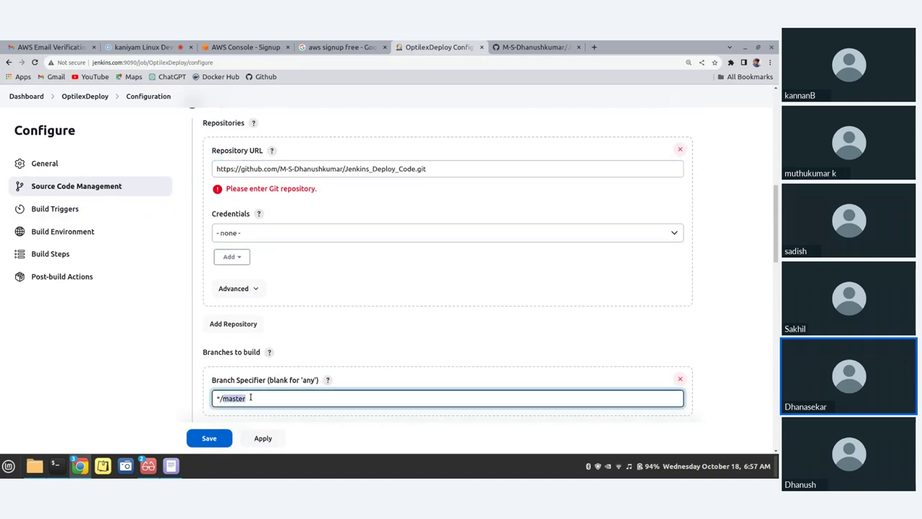
pyautogui.doubleClick(250, 397)
pyautogui.press('BackSpace')
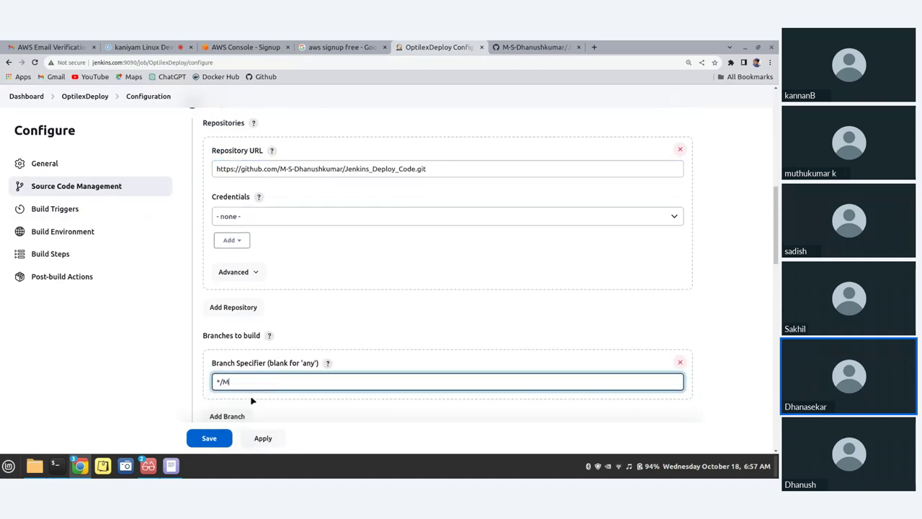
pyautogui.press('BackSpace')
pyautogui.write('main')
pyautogui.scroll(-3, 299, 248)
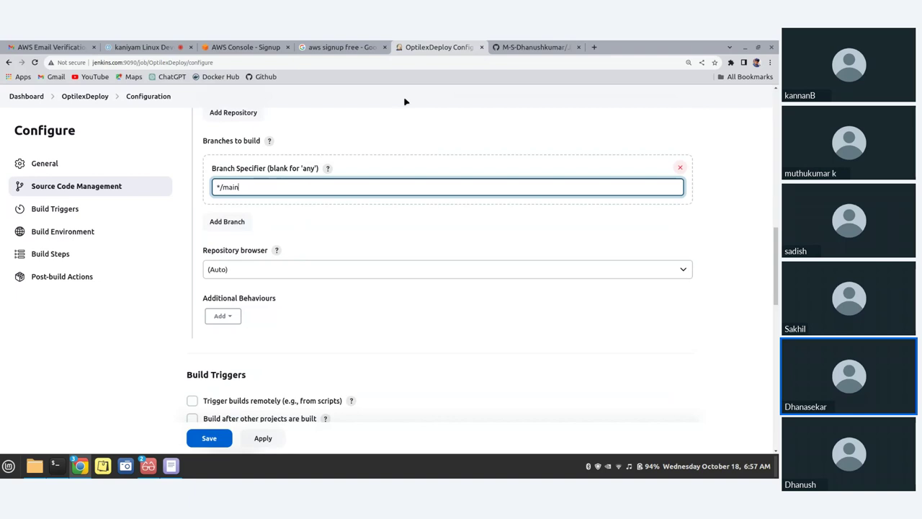
pyautogui.press('BackSpace')
pyautogui.press('BackSpace')
pyautogui.write('dev')
pyautogui.click(747, 229)
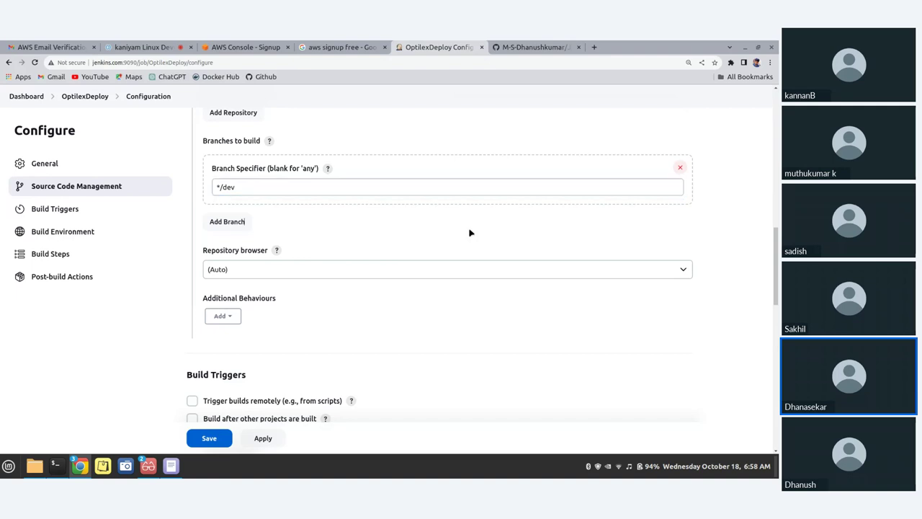
pyautogui.scroll(-3, 291, 253)
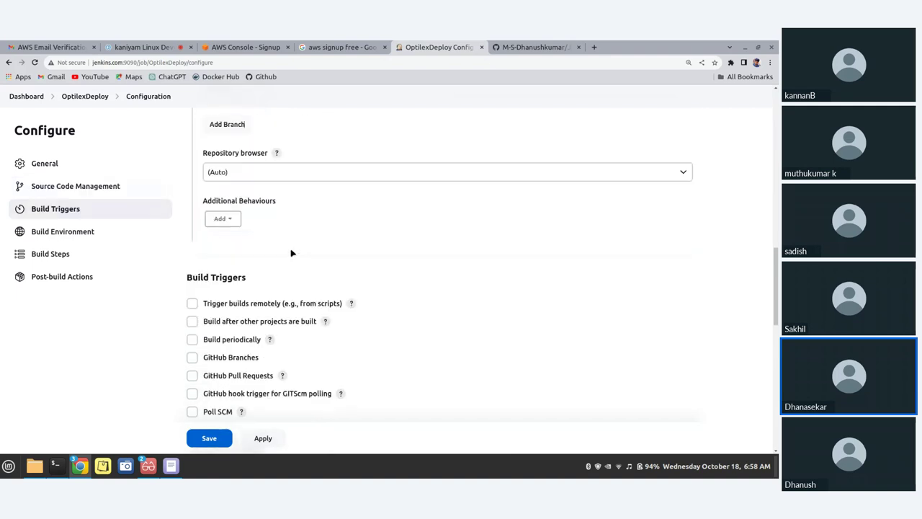
pyautogui.scroll(-4, 280, 200)
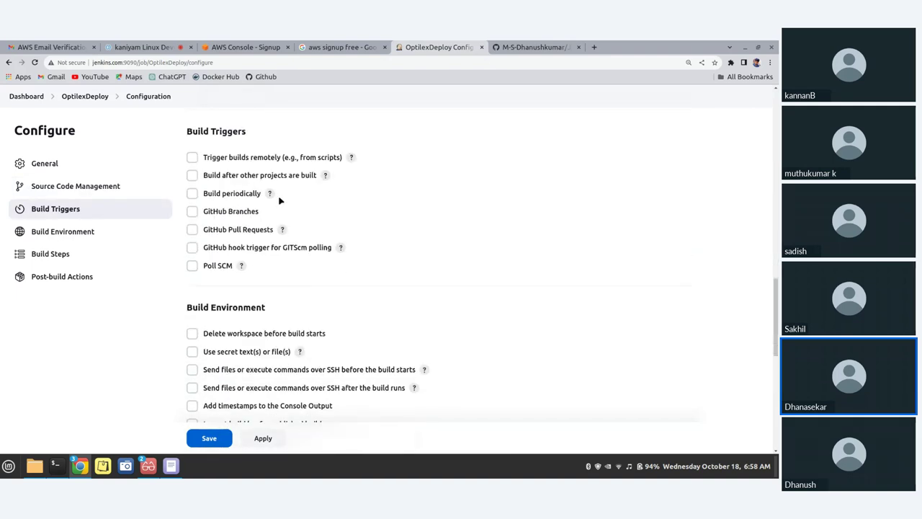
pyautogui.scroll(-3, 280, 201)
# Enable Poll SCM with a * * * * * polling schedule
pyautogui.click(202, 170)
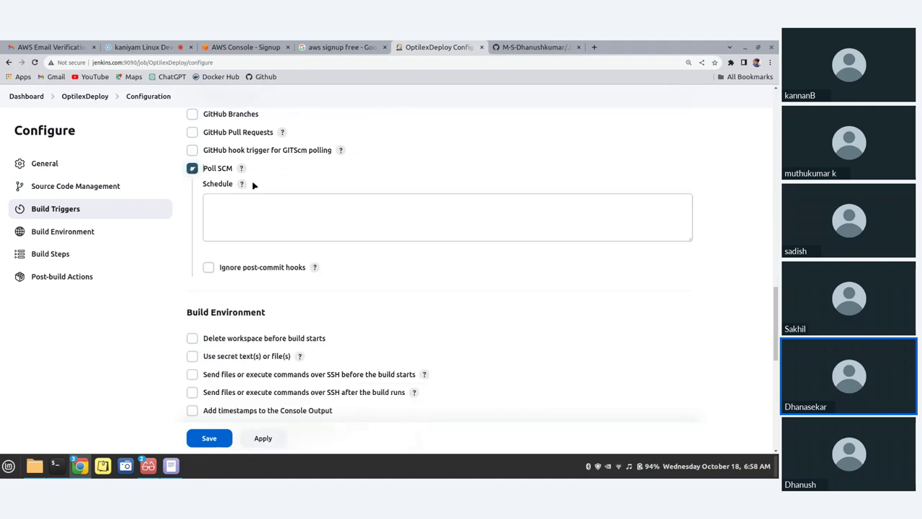
pyautogui.scroll(-2, 254, 186)
pyautogui.click(245, 166)
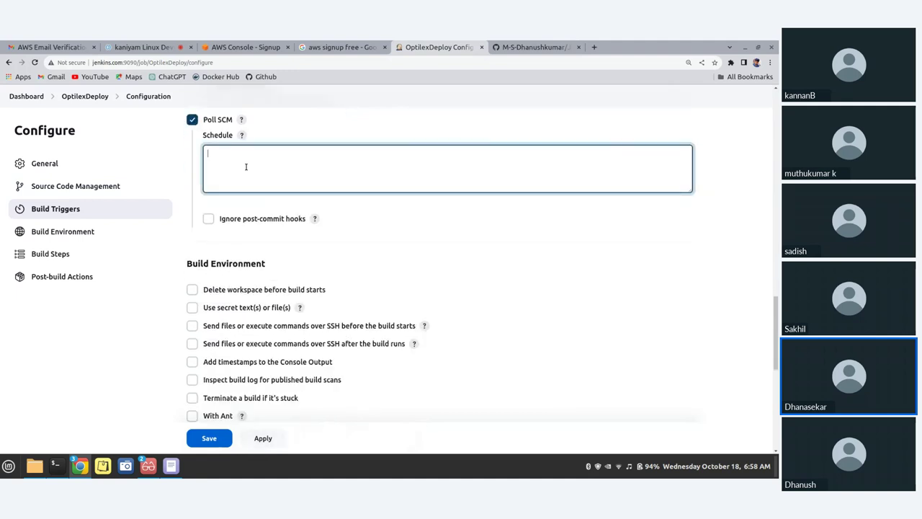
pyautogui.write('*')
# Scroll down to Build Steps and place the cursor in the Execute shell Command box
pyautogui.scroll(-5, 290, 299)
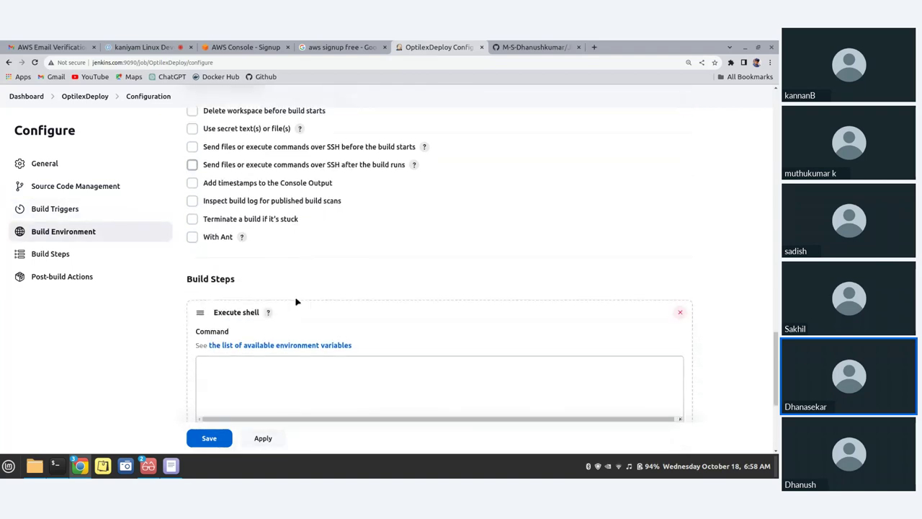
pyautogui.scroll(-4, 296, 301)
pyautogui.click(263, 284)
# Start typing in the Execute shell Command box, leaving the partial text 'se'
pyautogui.scroll(-1, 304, 341)
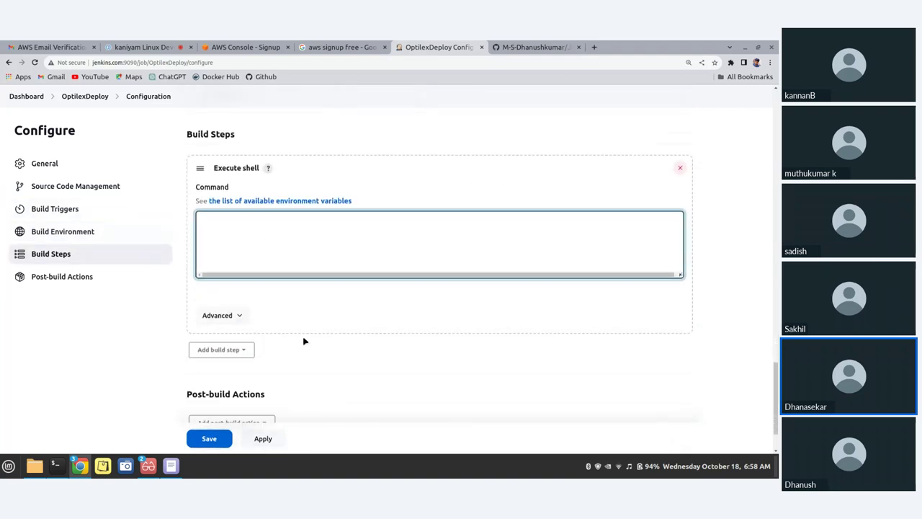
pyautogui.scroll(-2, 304, 341)
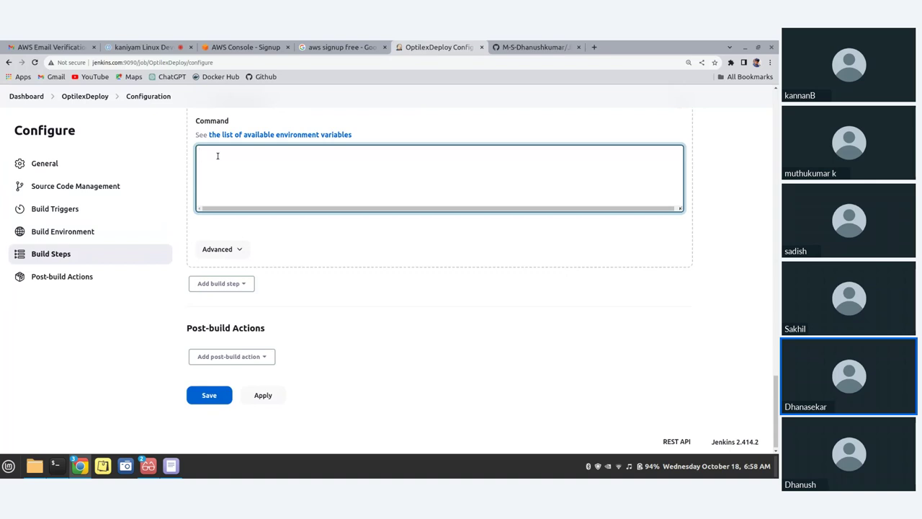
pyautogui.write('ec')
pyautogui.press('BackSpace')
pyautogui.press('BackSpace')
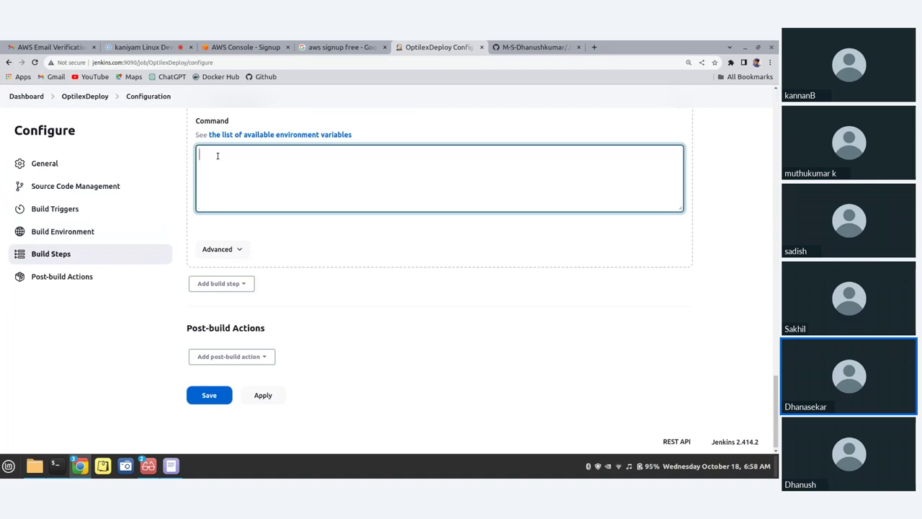
pyautogui.write('git')
pyautogui.press('BackSpace')
pyautogui.press('BackSpace')
pyautogui.press('BackSpace')
pyautogui.write('sep')
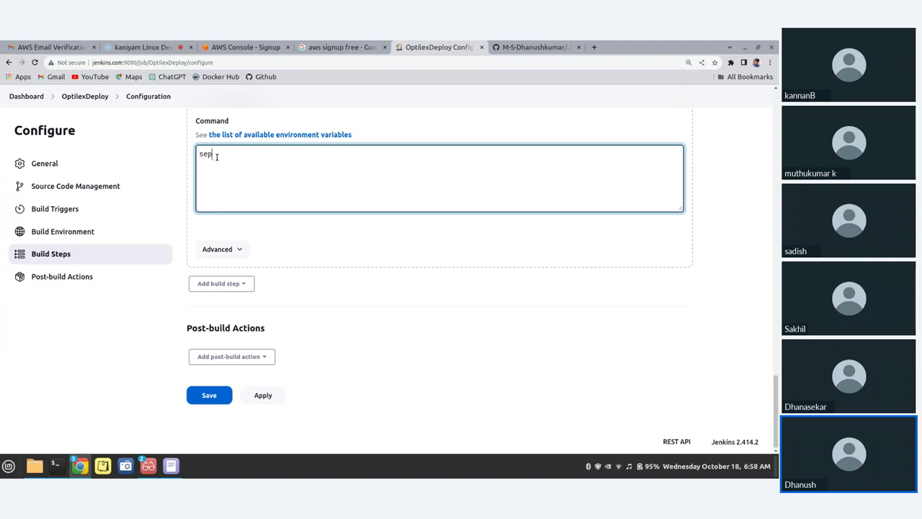
# Copy the Step 13 scp line from the Deploy_code_Steps notes
pyautogui.click(172, 465)
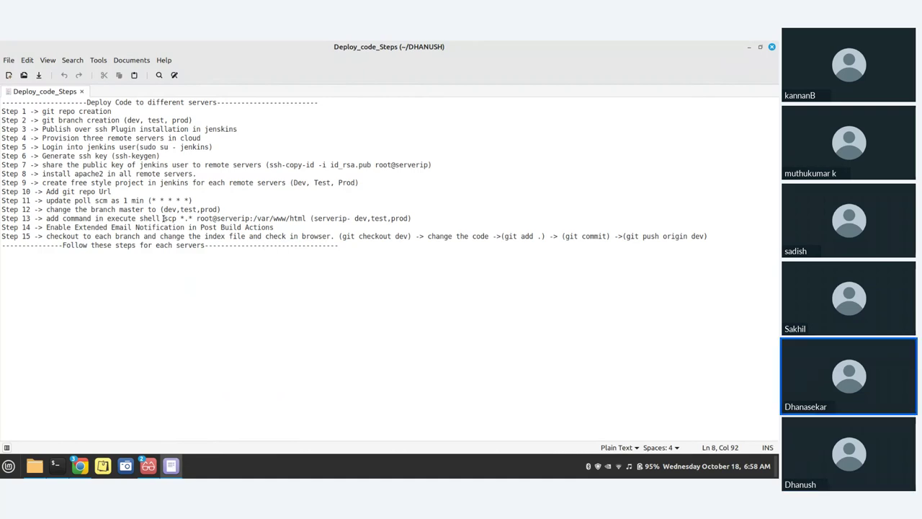
pyautogui.moveTo(164, 218); pyautogui.dragTo(411, 218)
pyautogui.hotkey('ctrl', 'c')
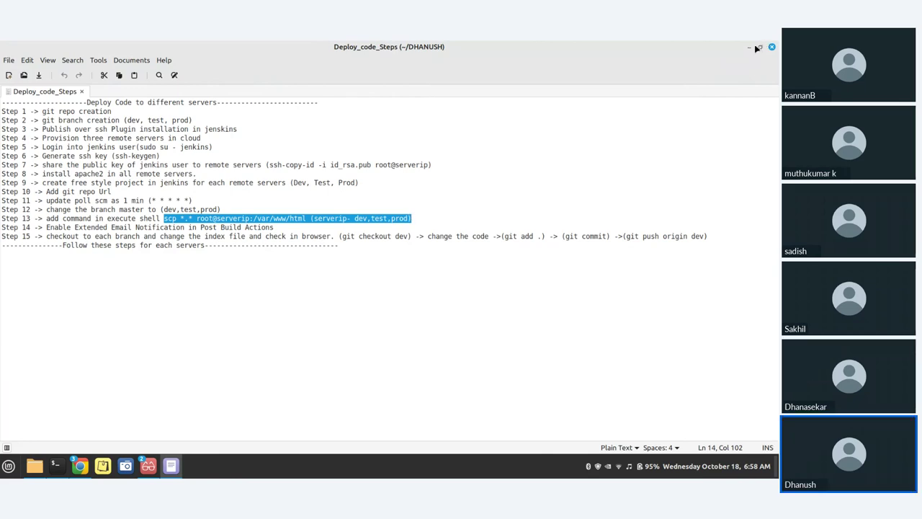
pyautogui.click(750, 48)
# Set the Execute shell command to 'scp *.* root@serverip:/var/www/html'
pyautogui.press('BackSpace')
pyautogui.press('BackSpace')
pyautogui.press('BackSpace')
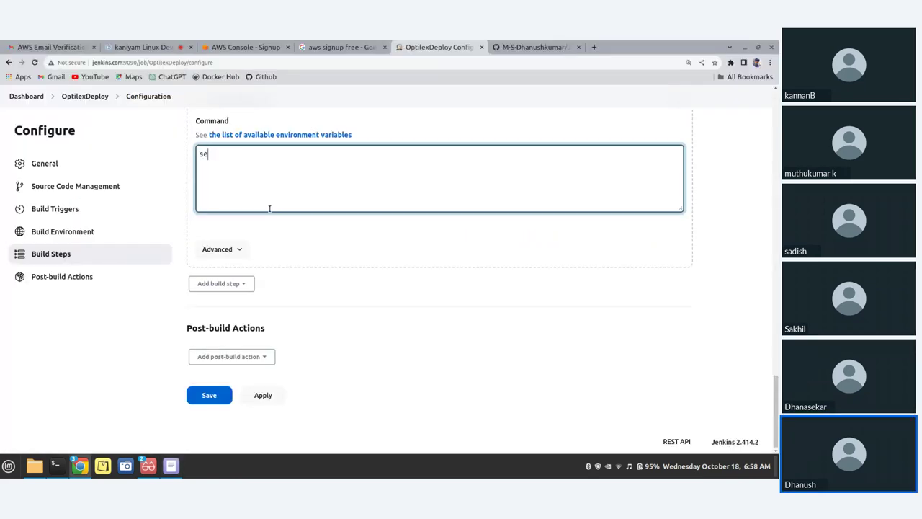
pyautogui.hotkey('ctrl', 'v')
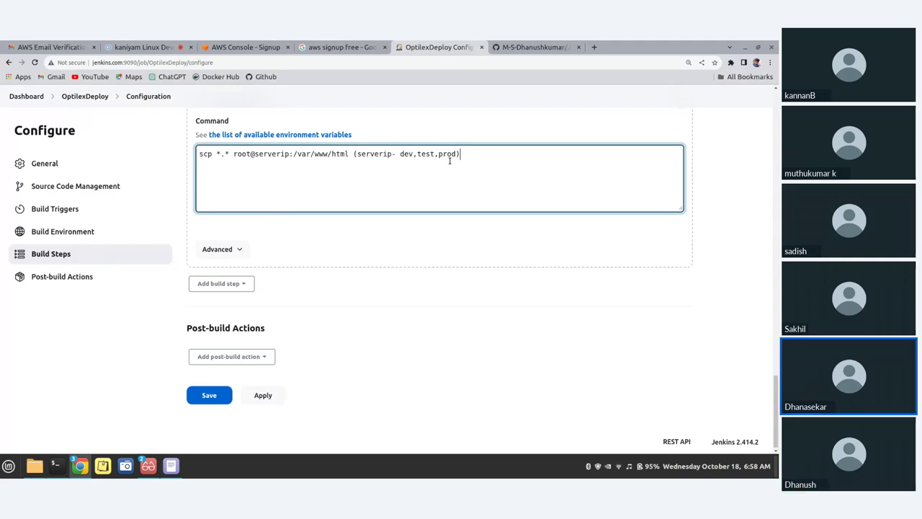
pyautogui.press('BackSpace')
pyautogui.press('BackSpace')
pyautogui.press('BackSpace')
pyautogui.press('BackSpace')
pyautogui.press('BackSpace')
pyautogui.press('BackSpace')
pyautogui.press('BackSpace')
pyautogui.press('BackSpace')
pyautogui.press('BackSpace')
pyautogui.press('BackSpace')
pyautogui.press('BackSpace')
pyautogui.press('BackSpace')
pyautogui.press('BackSpace')
pyautogui.press('BackSpace')
pyautogui.press('BackSpace')
pyautogui.press('BackSpace')
pyautogui.press('BackSpace')
pyautogui.press('BackSpace')
pyautogui.press('BackSpace')
pyautogui.press('BackSpace')
pyautogui.press('BackSpace')
pyautogui.press('BackSpace')
pyautogui.press('BackSpace')
pyautogui.press('BackSpace')
pyautogui.press('BackSpace')
pyautogui.press('BackSpace')
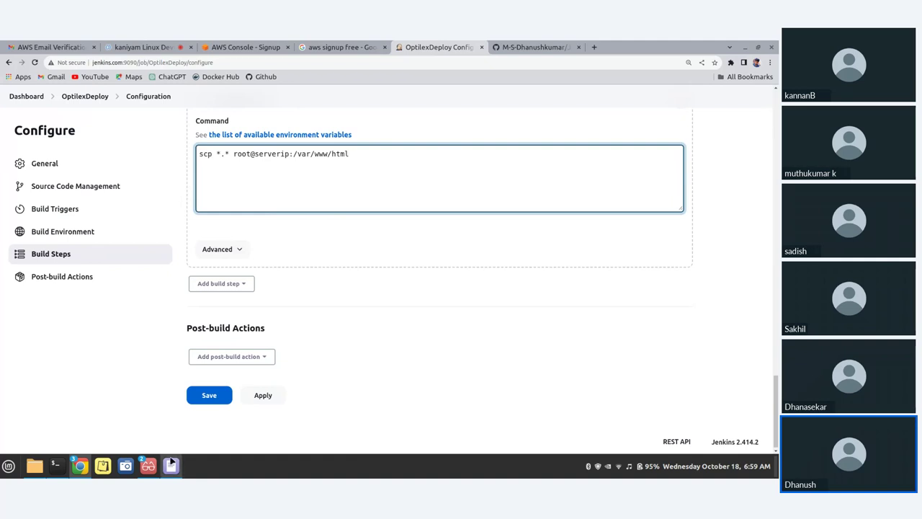
# Close all PDF viewer windows from the taskbar
pyautogui.click(149, 468)
pyautogui.click(149, 468)
pyautogui.rightClick(150, 469)
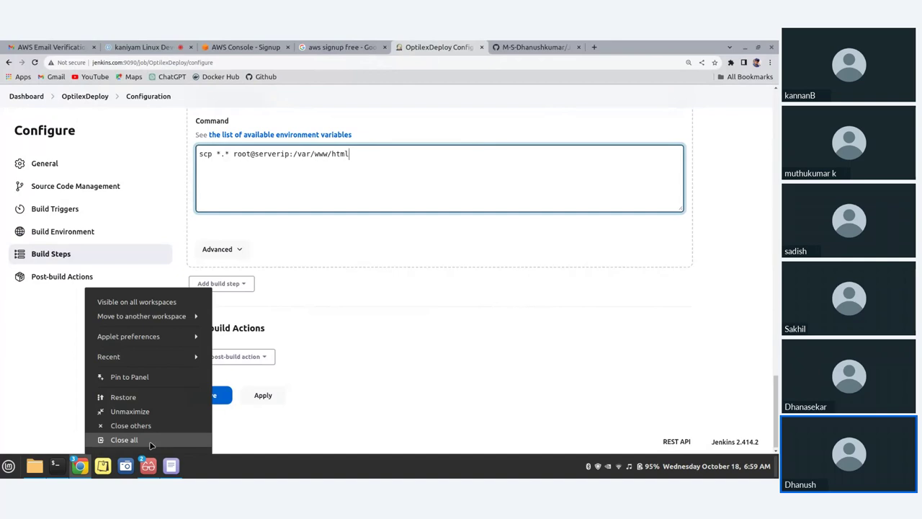
pyautogui.click(151, 439)
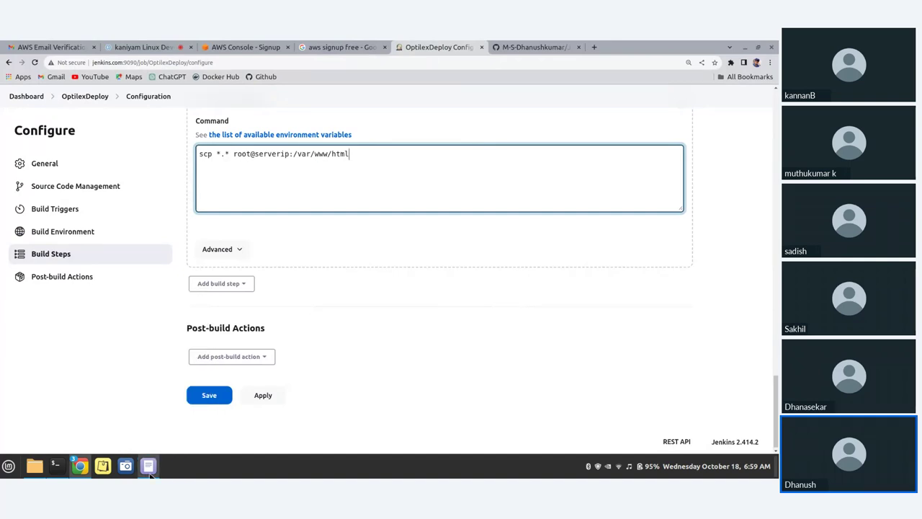
pyautogui.moveTo(152, 470)
# On the AWS signup form, enter the full name and choose India (+91) as phone code
pyautogui.click(242, 45)
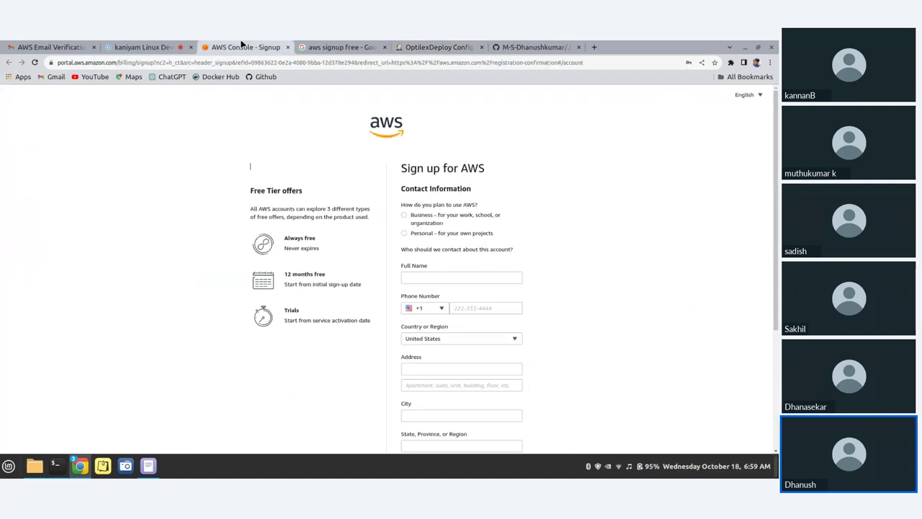
pyautogui.click(426, 276)
pyautogui.write('dh')
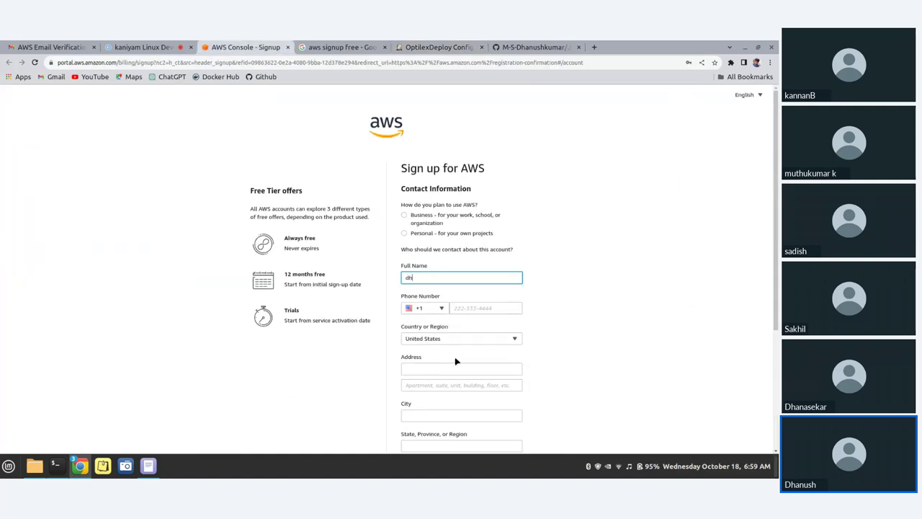
pyautogui.write('anushkumar')
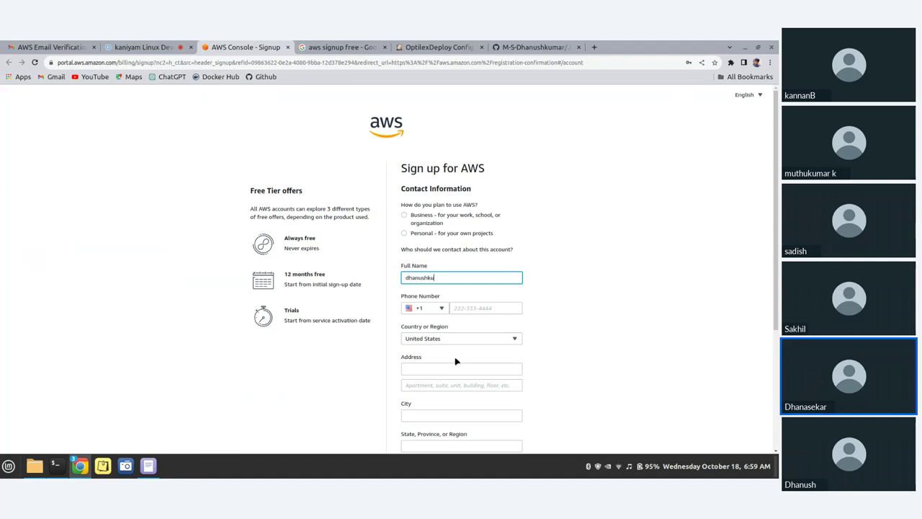
pyautogui.click(440, 309)
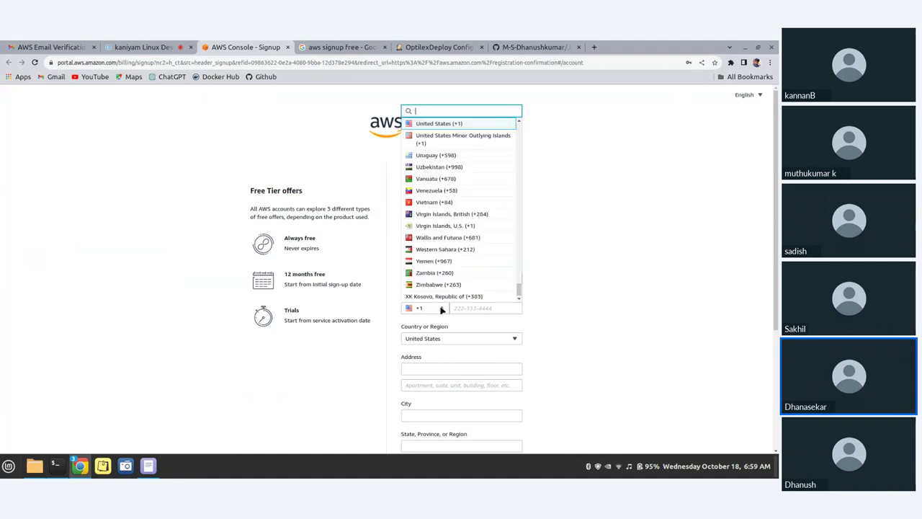
pyautogui.write('9')
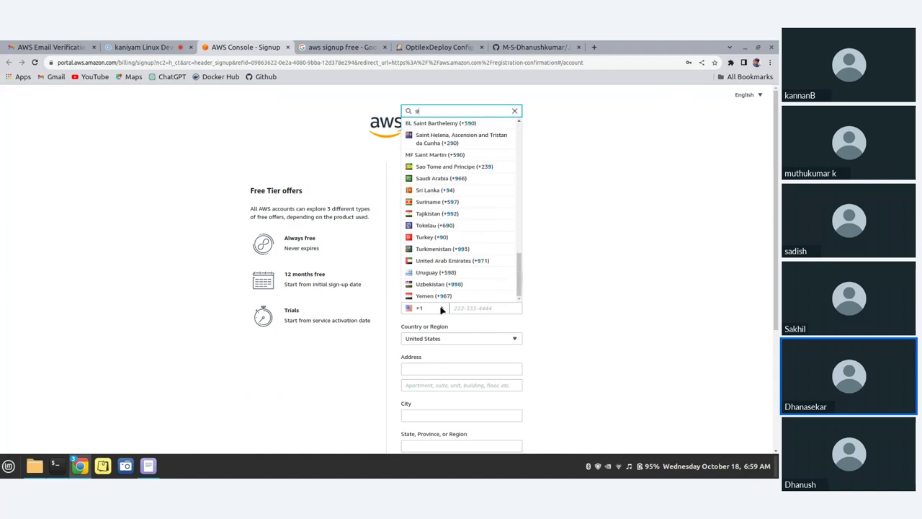
pyautogui.write('1')
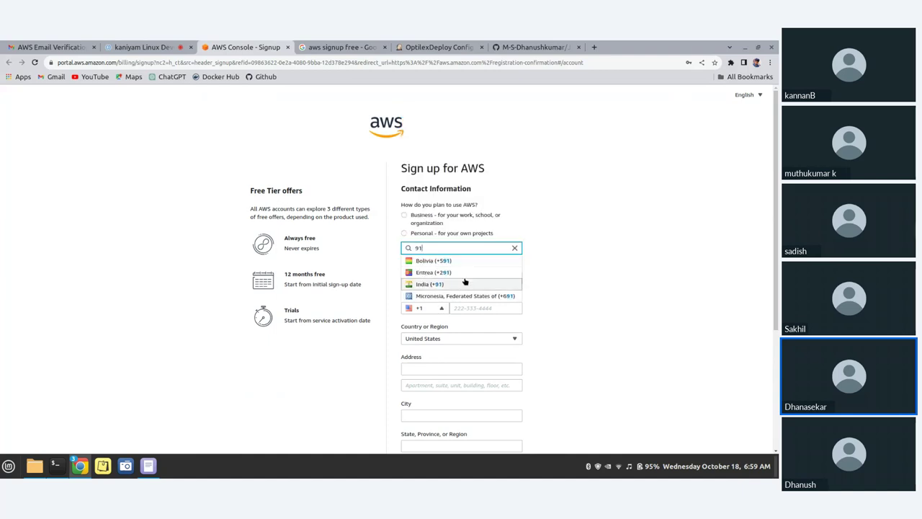
pyautogui.click(451, 284)
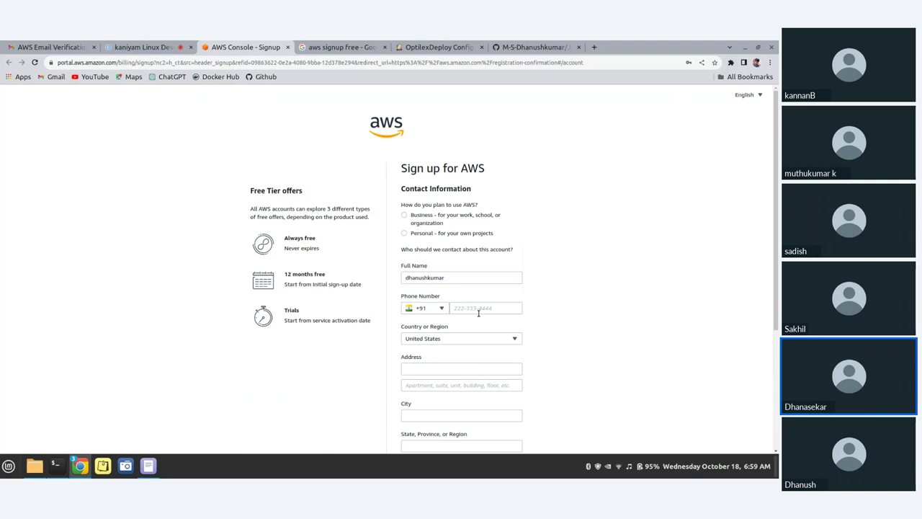
# Enter the phone number and select India as the country or region
pyautogui.click(478, 311)
pyautogui.click(486, 339)
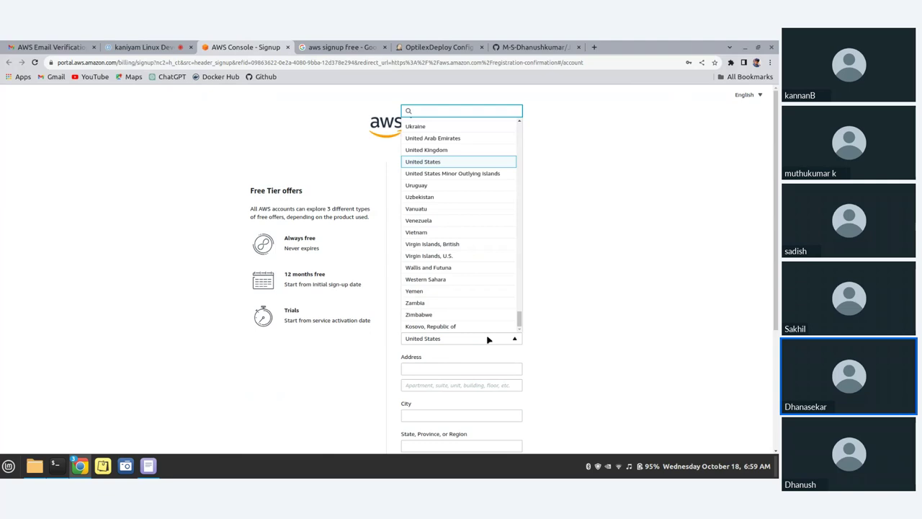
pyautogui.write('in')
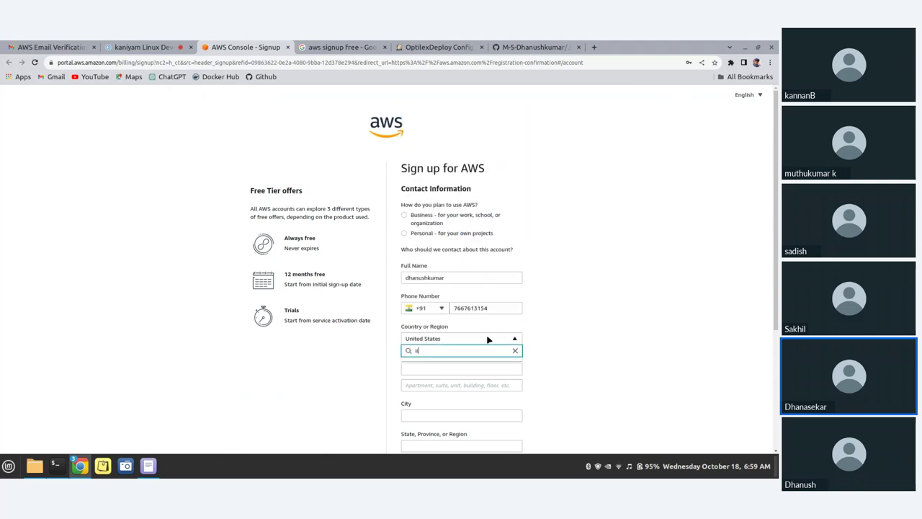
pyautogui.write('di')
pyautogui.press('Return')
pyautogui.click(138, 47)
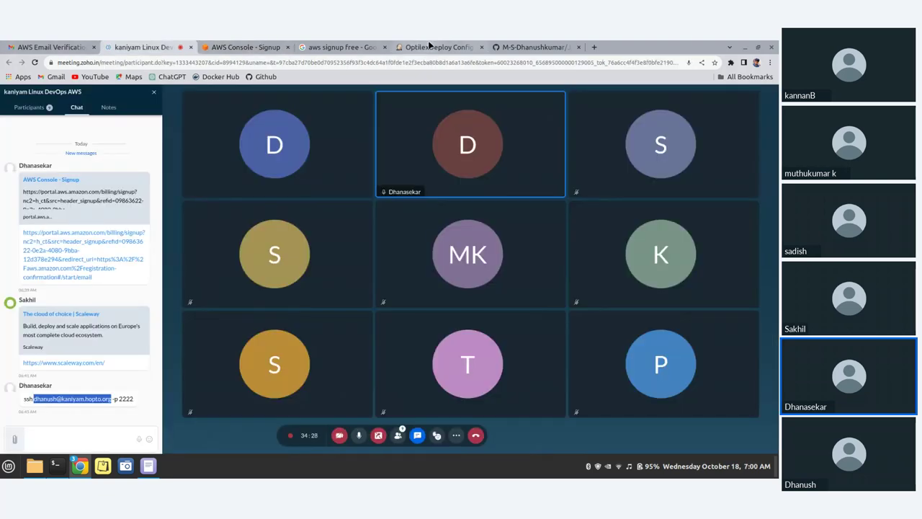
# In the OptilexDeploy Command box, delete the serverip placeholder from the scp command
pyautogui.click(430, 46)
pyautogui.click(384, 47)
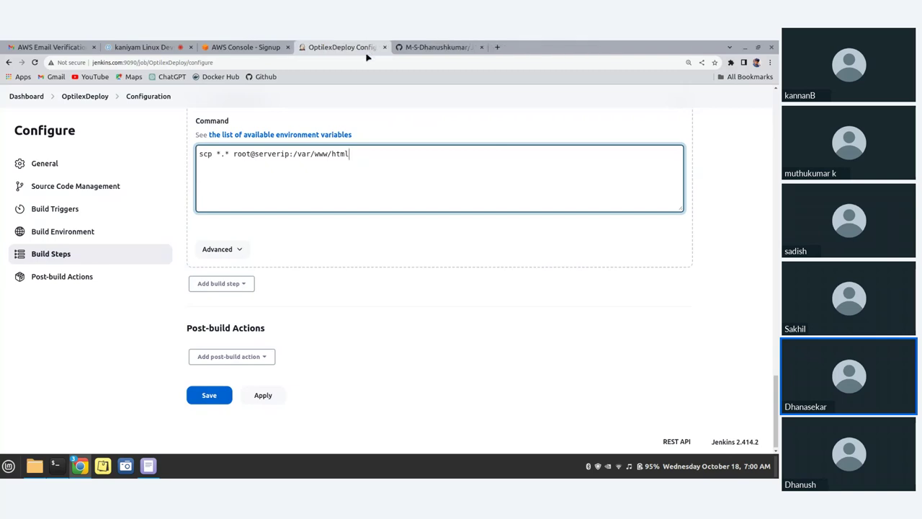
pyautogui.doubleClick(263, 154)
pyautogui.press('BackSpace')
pyautogui.write('dhanush')
pyautogui.press('BackSpace')
pyautogui.press('BackSpace')
pyautogui.press('BackSpace')
pyautogui.press('BackSpace')
pyautogui.press('BackSpace')
pyautogui.press('BackSpace')
pyautogui.press('BackSpace')
pyautogui.press('BackSpace')
pyautogui.press('BackSpace')
pyautogui.press('BackSpace')
pyautogui.press('BackSpace')
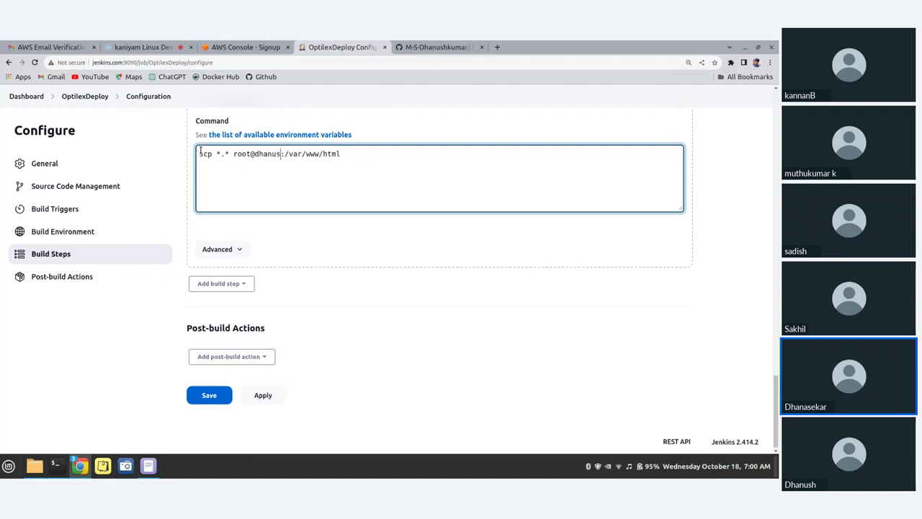
pyautogui.press('BackSpace')
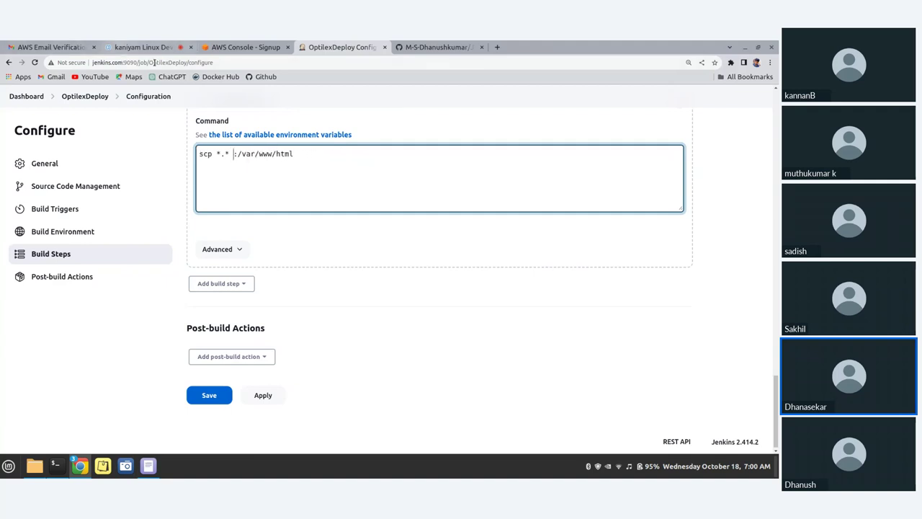
# Set the scp target to the remote user at kaniyam.hopto.org, checking the host in chat
pyautogui.write('dhanush@kan')
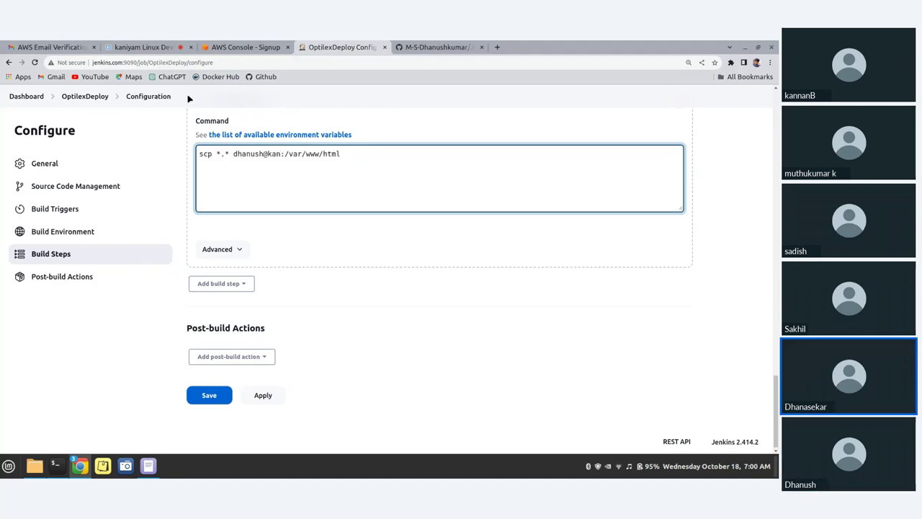
pyautogui.write('iaym')
pyautogui.press('BackSpace')
pyautogui.press('BackSpace')
pyautogui.press('BackSpace')
pyautogui.write('yam')
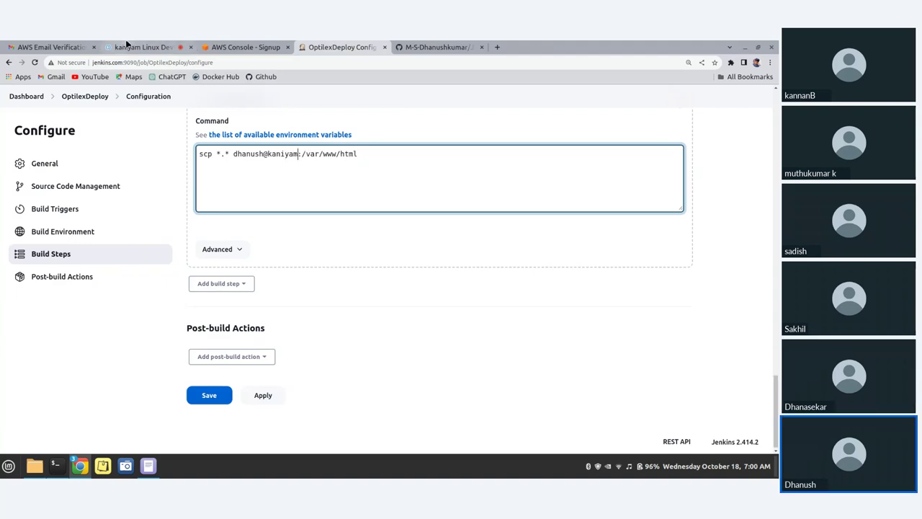
pyautogui.click(120, 44)
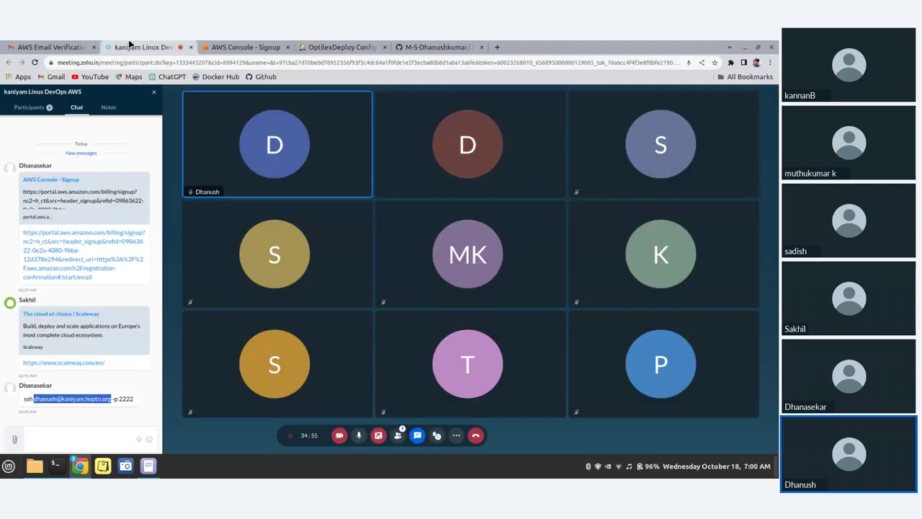
pyautogui.click(334, 46)
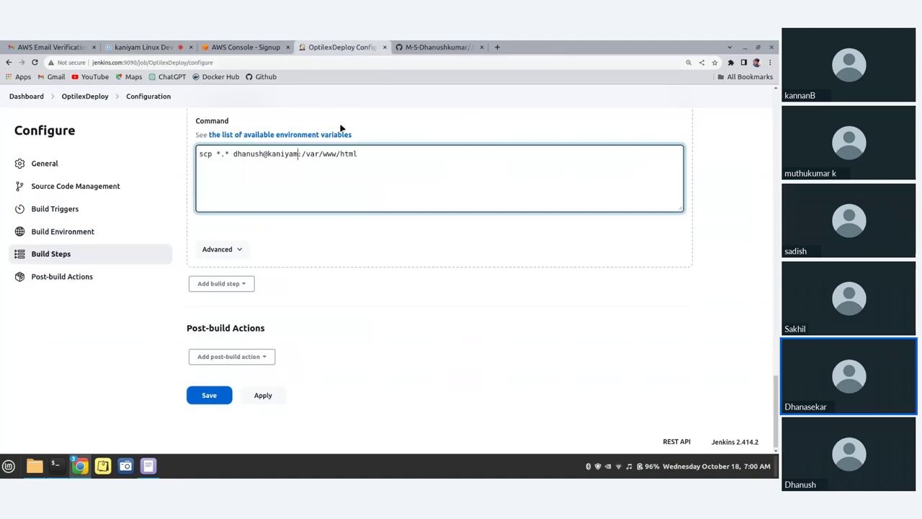
pyautogui.write('.ho')
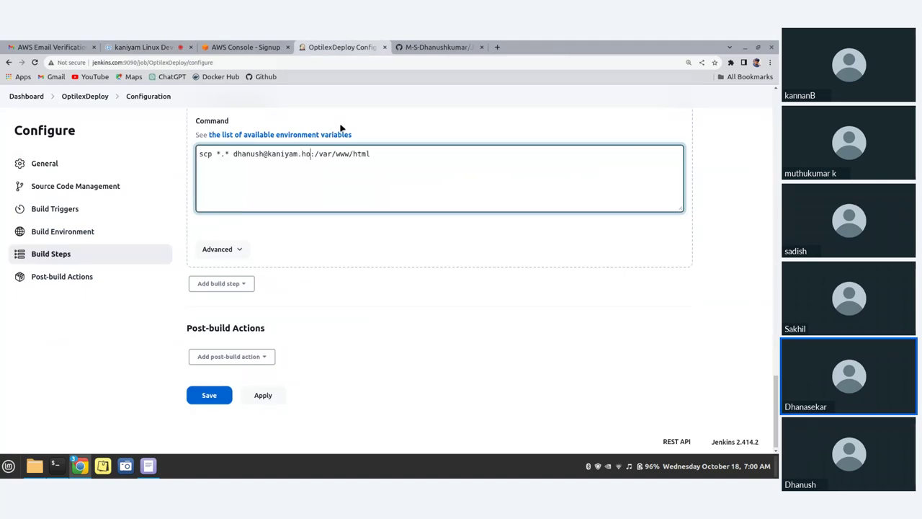
pyautogui.write('pto.org')
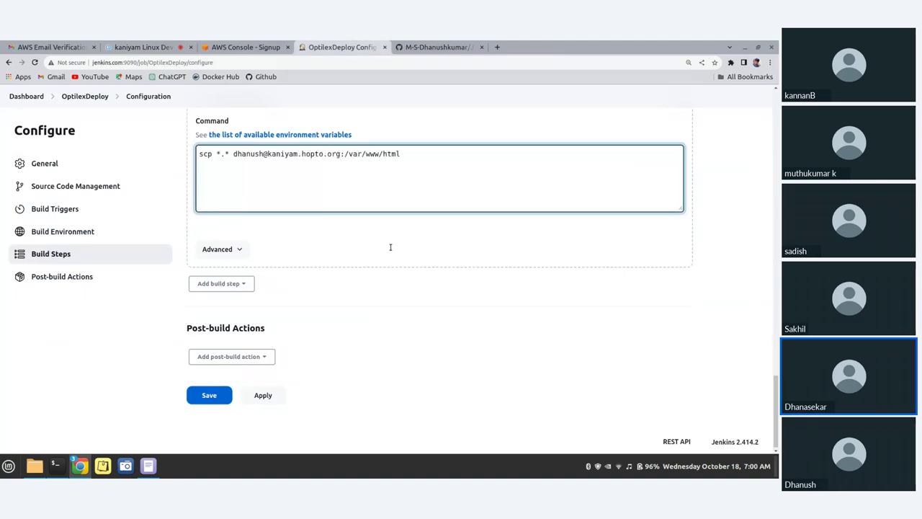
# Delete the old :/var/www/html destination from the scp command
pyautogui.click(308, 189)
pyautogui.keyDown('shift'); pyautogui.click(341, 153); pyautogui.keyUp('shift')
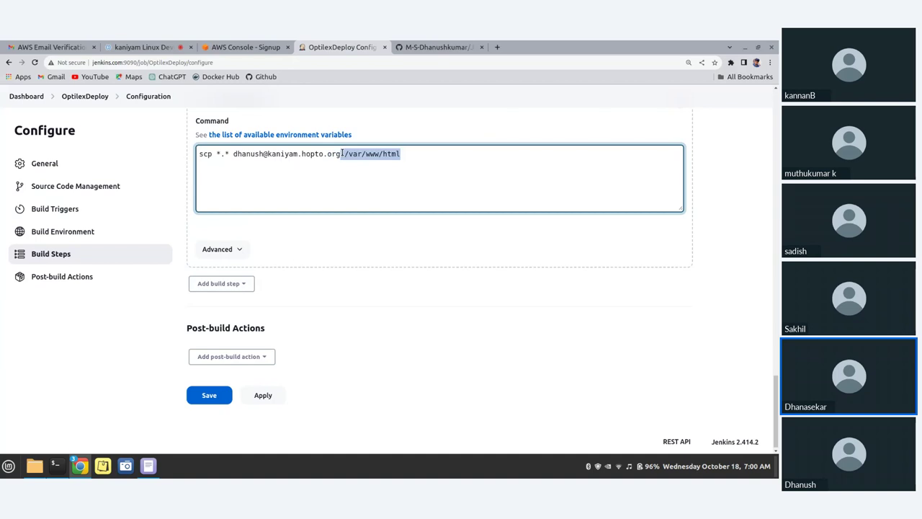
pyautogui.keyDown('shift'); pyautogui.click(347, 153); pyautogui.keyUp('shift')
pyautogui.keyDown('shift'); pyautogui.click(342, 154); pyautogui.keyUp('shift')
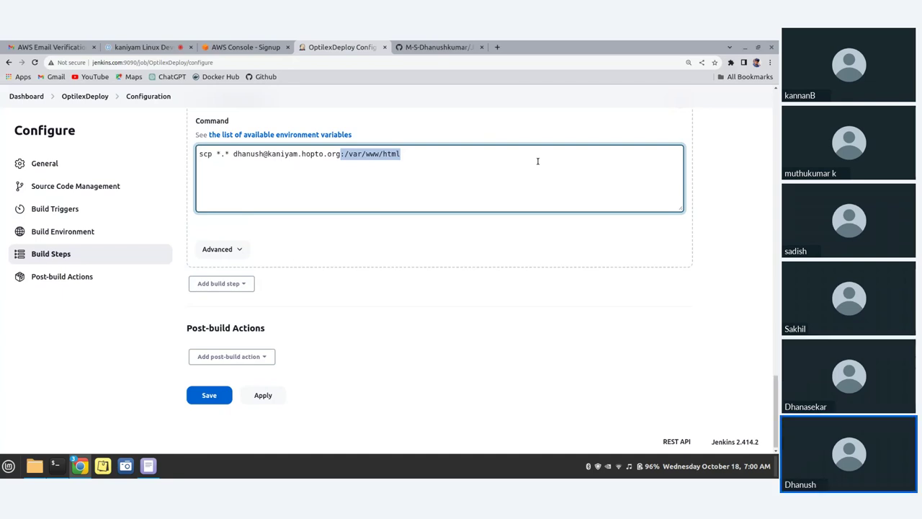
pyautogui.press('BackSpace')
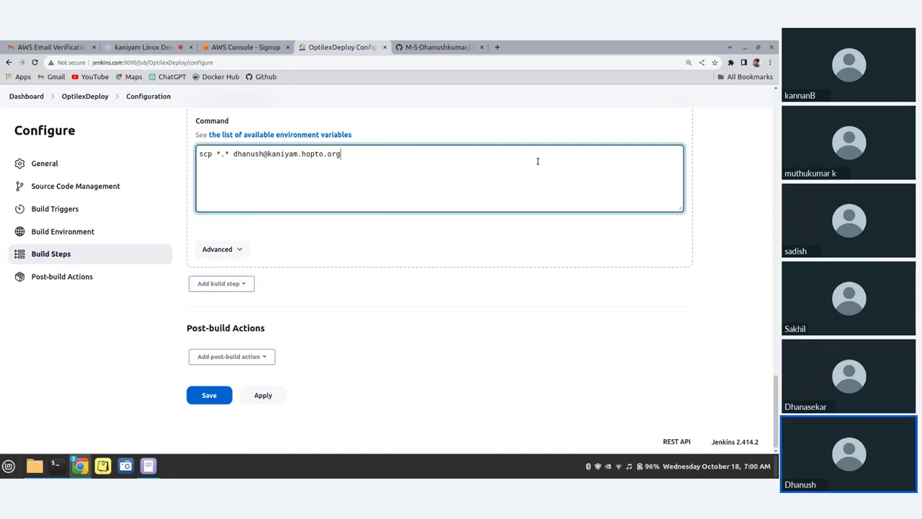
pyautogui.hotkey('ctrl', 'z')
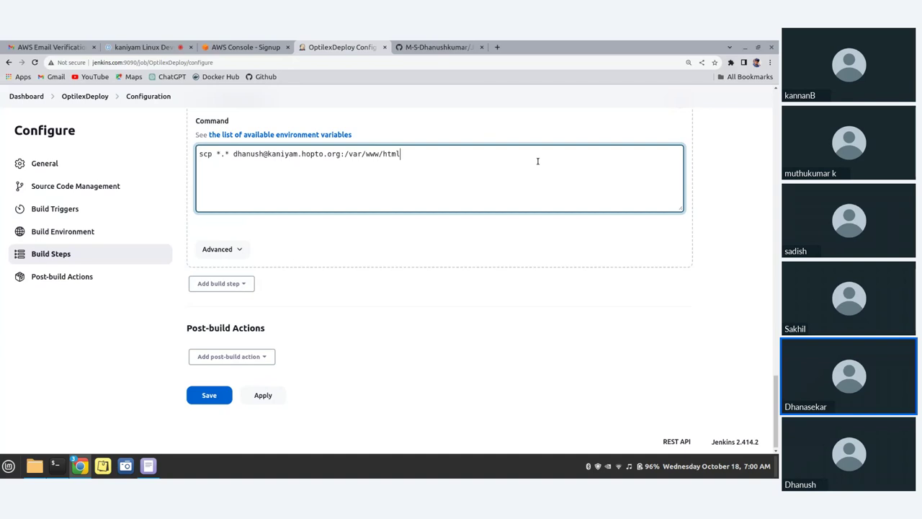
pyautogui.press('BackSpace')
pyautogui.press('BackSpace')
pyautogui.press('BackSpace')
pyautogui.press('BackSpace')
pyautogui.press('BackSpace')
pyautogui.press('BackSpace')
pyautogui.press('BackSpace')
pyautogui.press('BackSpace')
pyautogui.press('BackSpace')
pyautogui.press('BackSpace')
pyautogui.press('BackSpace')
pyautogui.press('BackSpace')
pyautogui.press('BackSpace')
pyautogui.press('BackSpace')
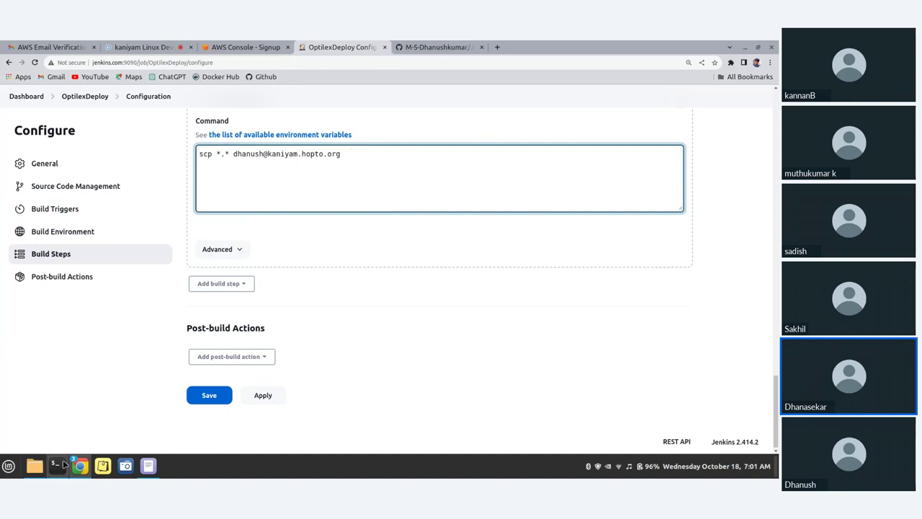
pyautogui.click(55, 465)
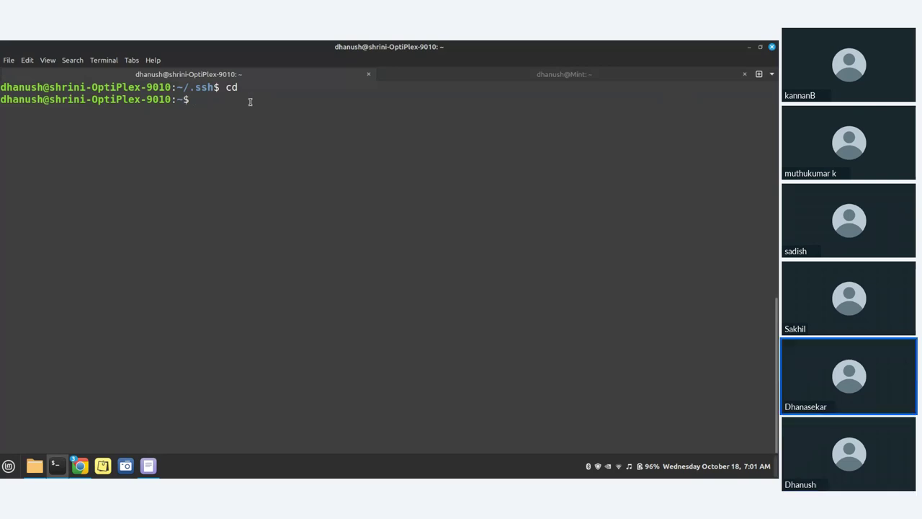
# Clear several mistyped mkdir and cd commands from the Terminal prompt
pyautogui.write('mkidir')
pyautogui.press('BackSpace')
pyautogui.press('BackSpace')
pyautogui.press('BackSpace')
pyautogui.write('dir')
pyautogui.press('BackSpace')
pyautogui.press('BackSpace')
pyautogui.press('BackSpace')
pyautogui.press('BackSpace')
pyautogui.press('BackSpace')
pyautogui.write('mkdir var')
pyautogui.press('BackSpace')
pyautogui.press('BackSpace')
pyautogui.press('BackSpace')
pyautogui.hotkey('ctrl', 'u')
pyautogui.write('cd')
pyautogui.hotkey('ctrl', 'u')
# Print the current directory, create a pubic_html folder, and list the home directory
pyautogui.write('pwd')
pyautogui.press('Return')
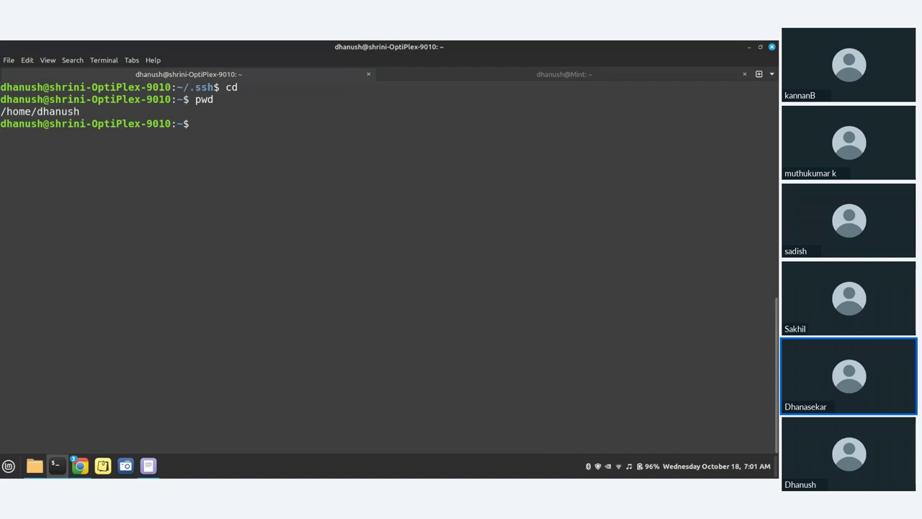
pyautogui.write('mkdir pubic_html_')
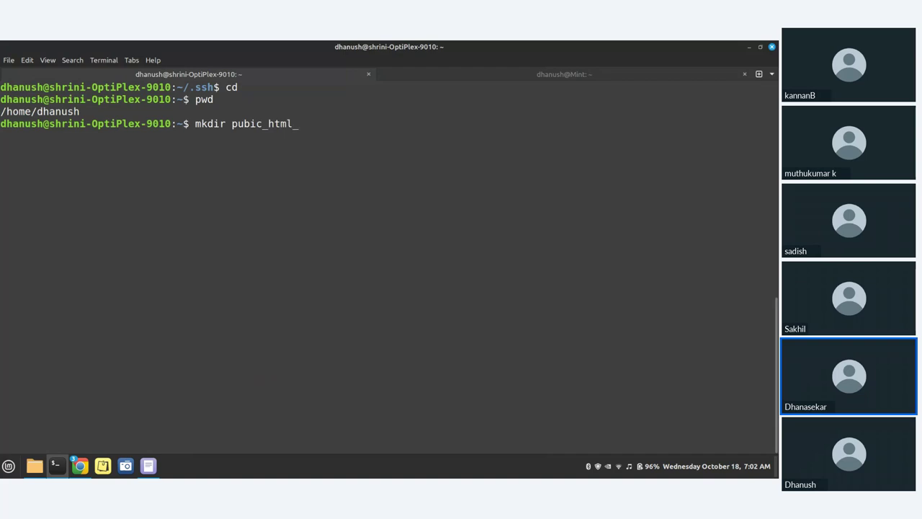
pyautogui.press('Return')
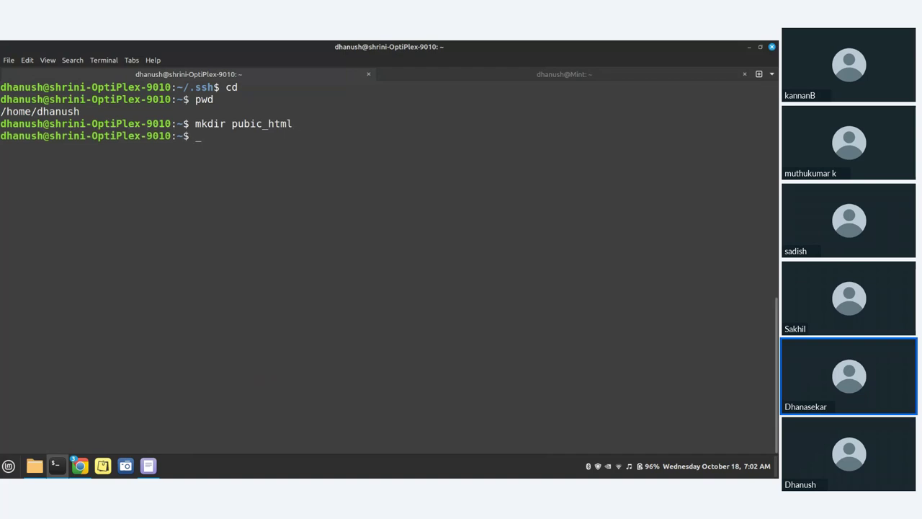
pyautogui.write('ls')
pyautogui.press('Return')
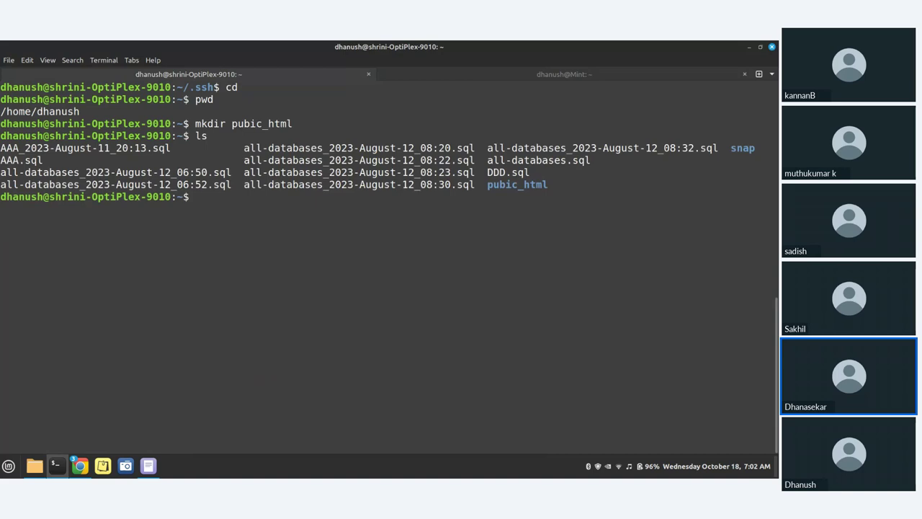
# Enter the pubic_html folder, then return to the home directory
pyautogui.write('cd pu')
pyautogui.press('Tab')
pyautogui.press('Return')
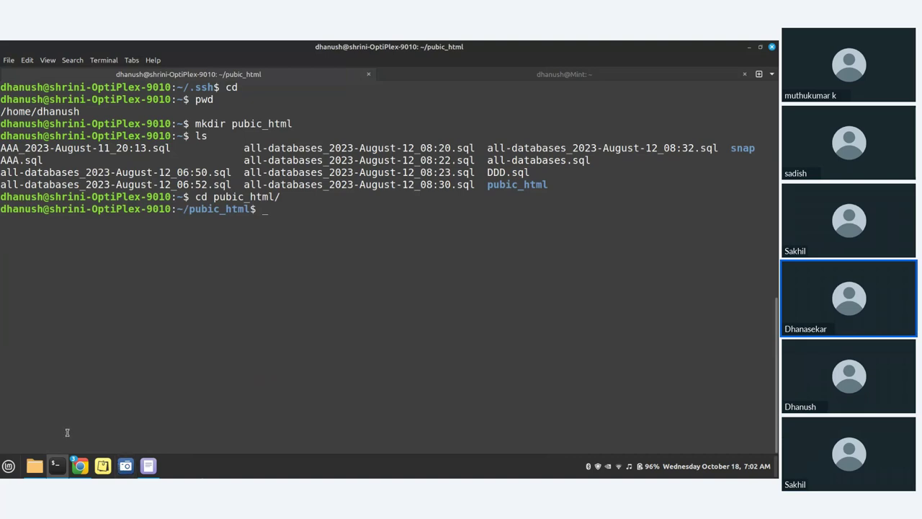
pyautogui.moveTo(82, 469)
pyautogui.write('cd')
pyautogui.press('Return')
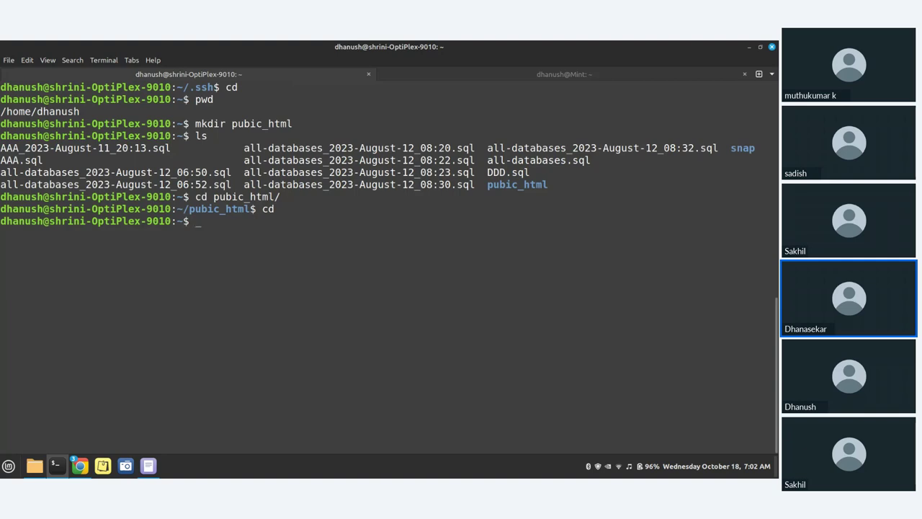
# Begin a mkdir html command and select the misspelled pubic_html name in the listing
pyautogui.write('mkdir html')
pyautogui.press('BackSpace')
pyautogui.moveTo(487, 185); pyautogui.dragTo(552, 185)
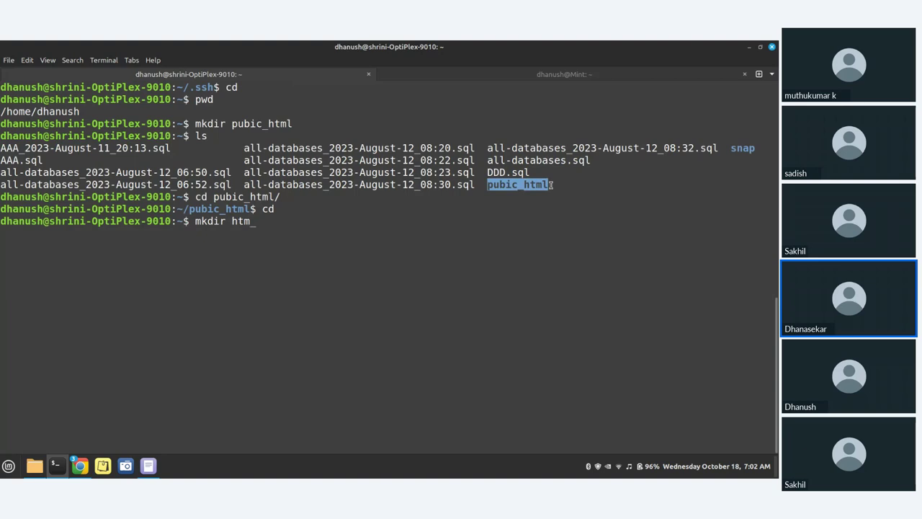
# Create a public_html folder in the home directory
pyautogui.press('BackSpace')
pyautogui.press('BackSpace')
pyautogui.press('BackSpace')
pyautogui.press('BackSpace')
pyautogui.write('publi')
pyautogui.press('BackSpace')
pyautogui.press('BackSpace')
pyautogui.press('BackSpace')
pyautogui.press('BackSpace')
pyautogui.press('BackSpace')
pyautogui.write('publi')
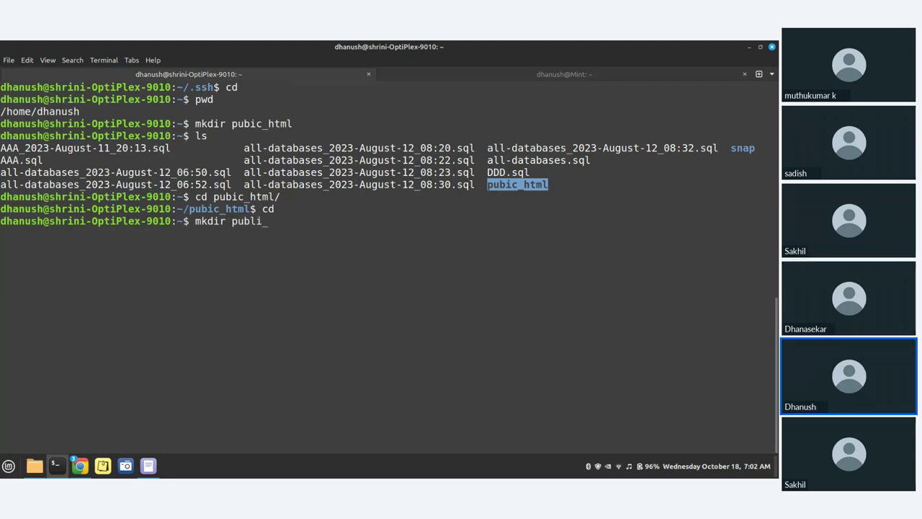
pyautogui.write('c_')
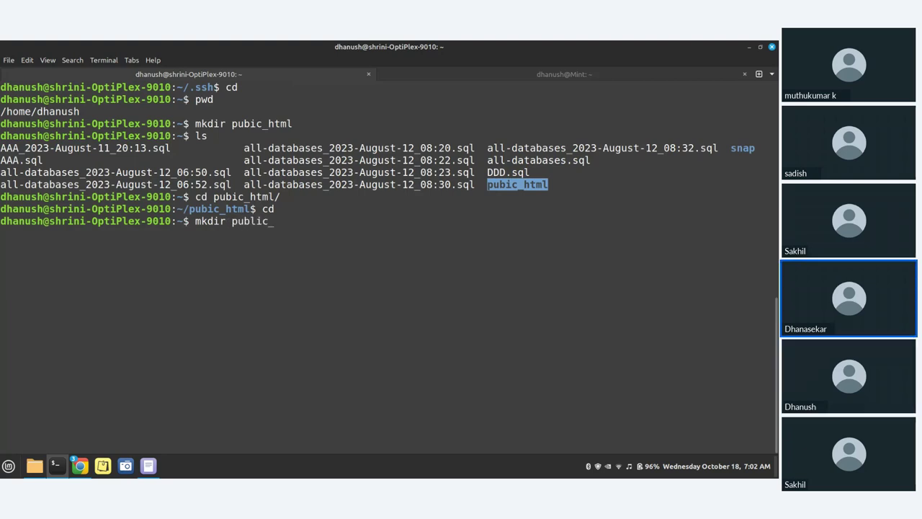
pyautogui.write('_html')
pyautogui.press('Return')
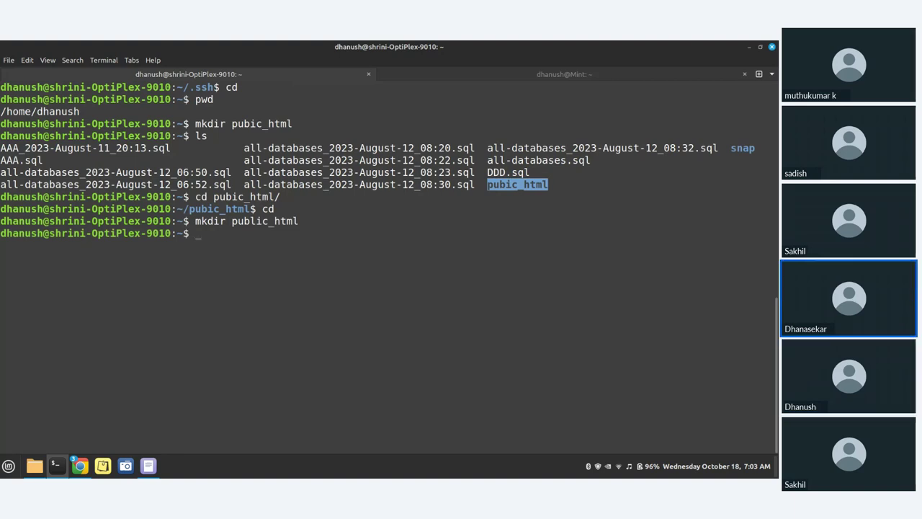
# Move into public_html and list its empty contents
pyautogui.write('cd public_')
pyautogui.press('Tab')
pyautogui.press('Return')
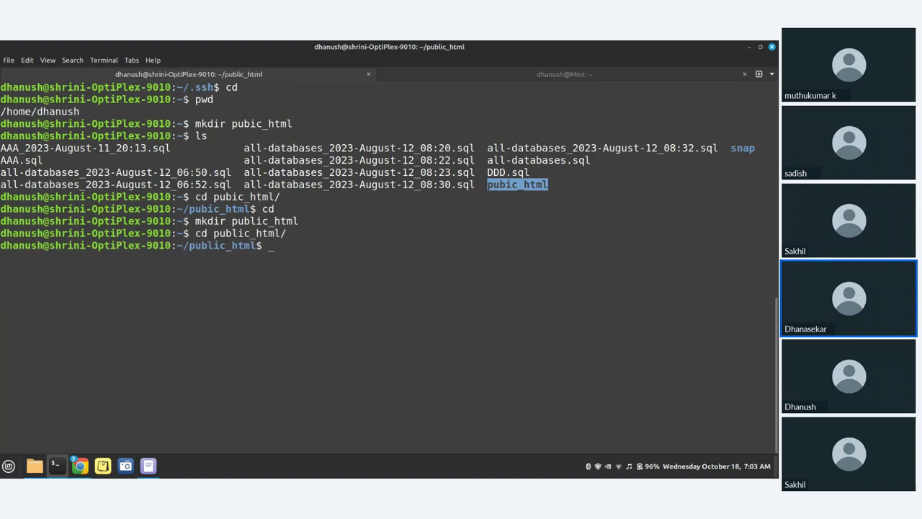
pyautogui.write('ls')
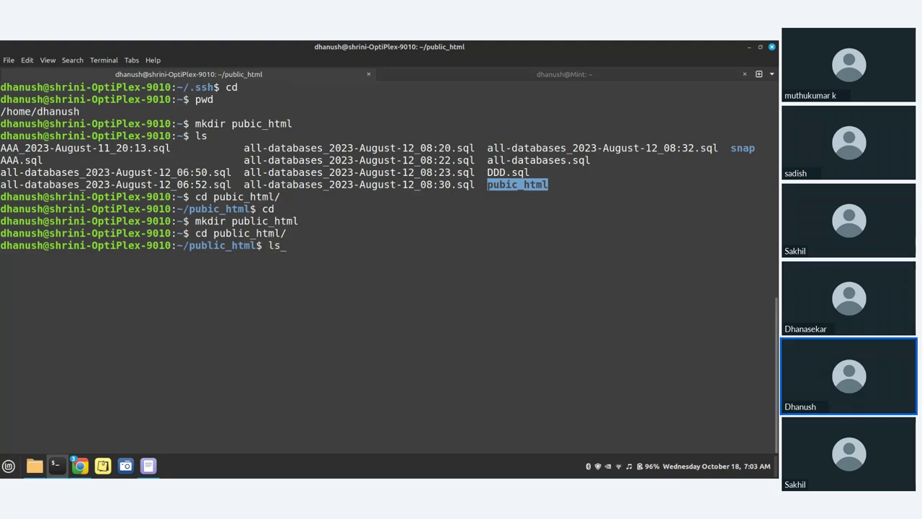
pyautogui.press('Return')
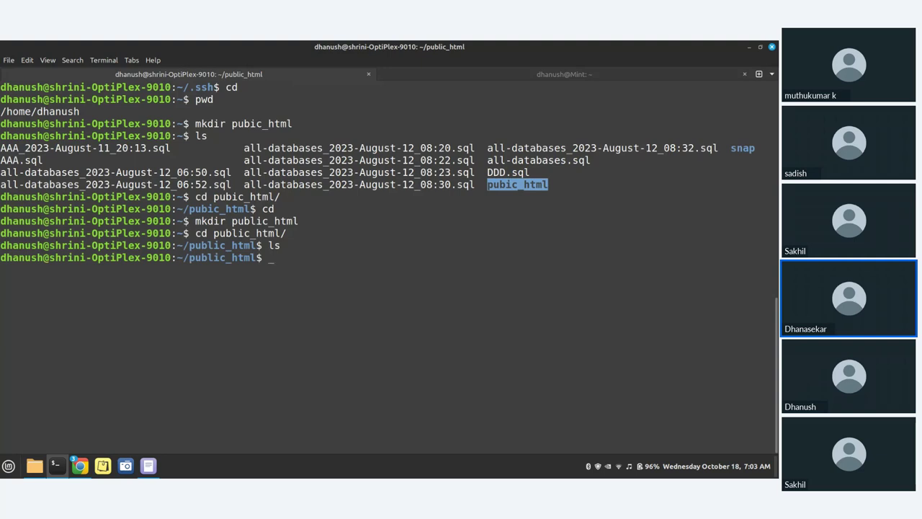
# Create dev and test folders inside public_html
pyautogui.write('mkdir dev')
pyautogui.press('Return')
pyautogui.write('mkdirc t')
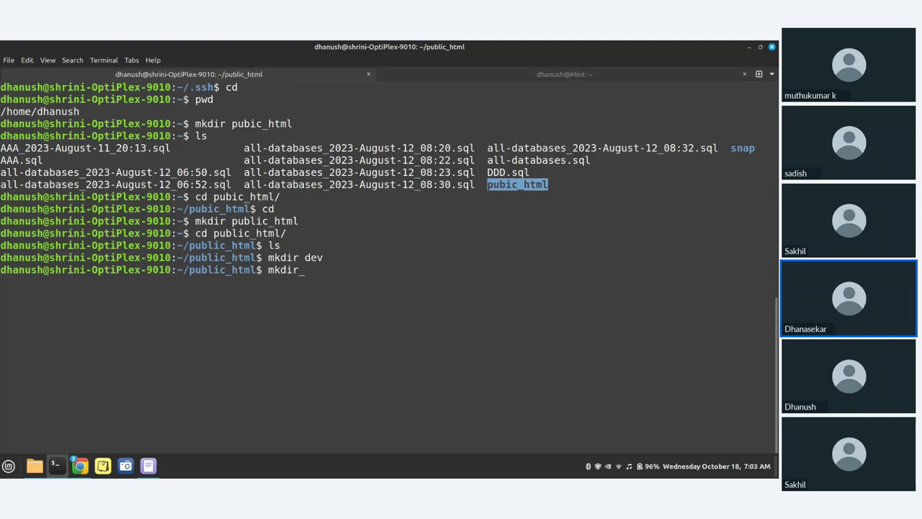
pyautogui.press('BackSpace')
pyautogui.press('BackSpace')
pyautogui.press('BackSpace')
pyautogui.write('test')
pyautogui.press('Return')
# Clear the recalled command and move into the dev folder
pyautogui.press('Up')
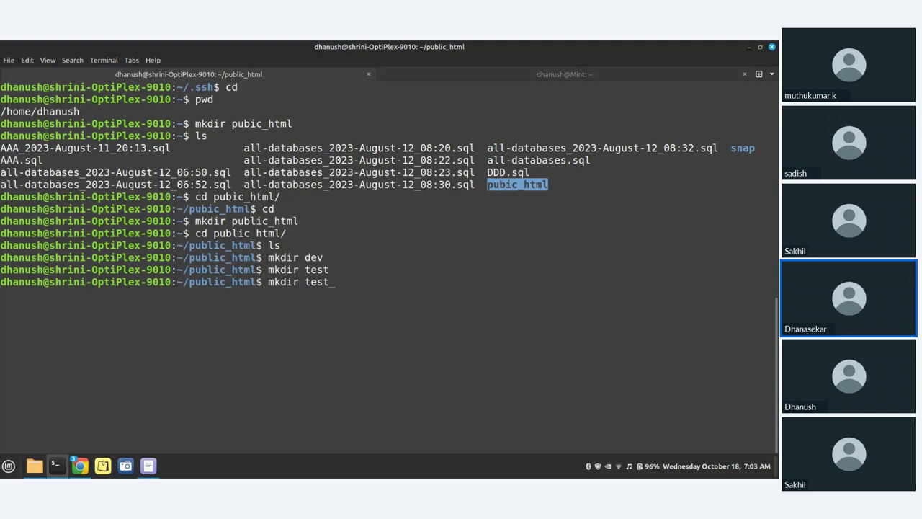
pyautogui.press('BackSpace')
pyautogui.press('BackSpace')
pyautogui.press('BackSpace')
pyautogui.press('BackSpace')
pyautogui.press('BackSpace')
pyautogui.press('BackSpace')
pyautogui.press('BackSpace')
pyautogui.press('BackSpace')
pyautogui.press('BackSpace')
pyautogui.write('ls')
pyautogui.press('BackSpace')
pyautogui.press('BackSpace')
pyautogui.write('cd dev/')
pyautogui.press('Return')
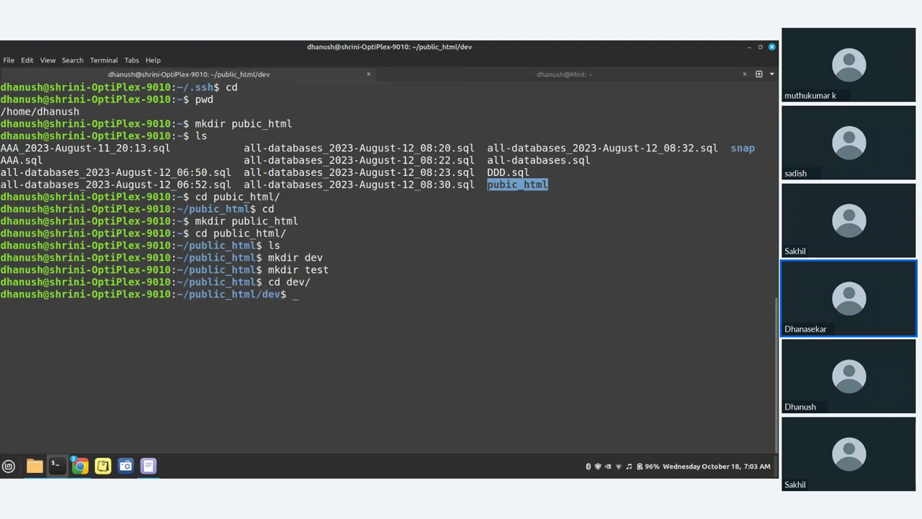
# Print the dev folder's full path with pwd and copy it
pyautogui.write('l')
pyautogui.press('BackSpace')
pyautogui.write('pwd')
pyautogui.press('Return')
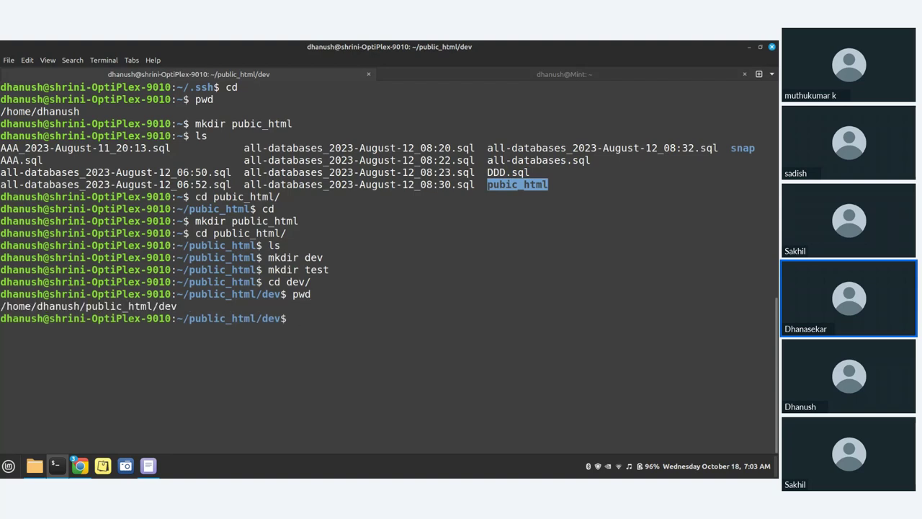
pyautogui.click(1, 307)
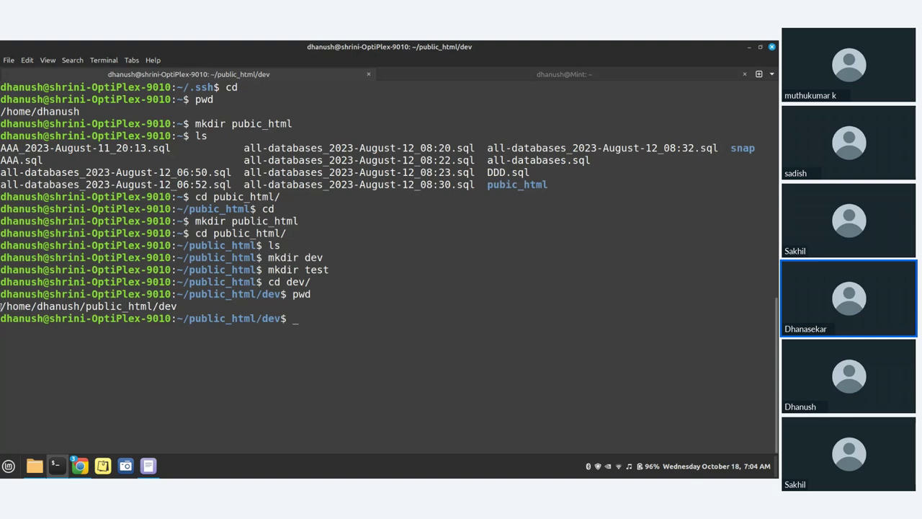
pyautogui.moveTo(2, 306); pyautogui.dragTo(176, 306)
pyautogui.hotkey('ctrl', 'c')
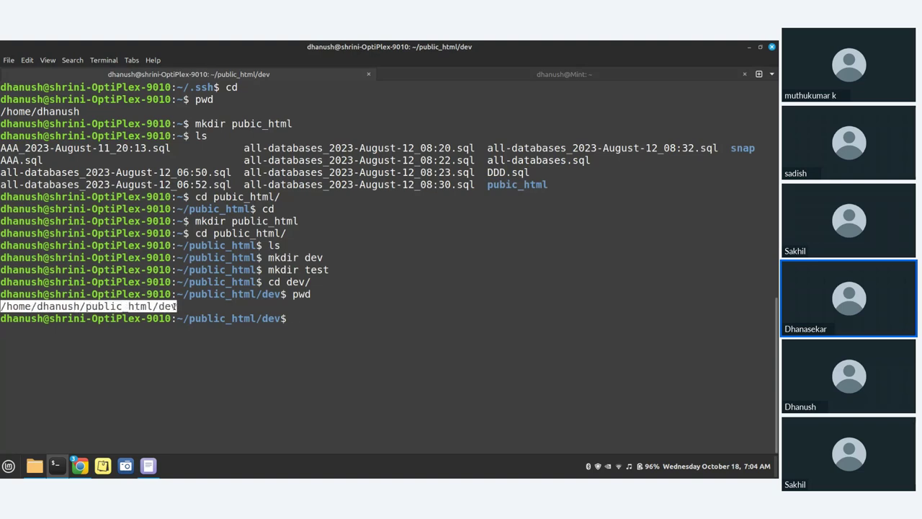
# Append a colon and the copied ~/public_html/dev path after hopto.org in the scp command
pyautogui.click(80, 466)
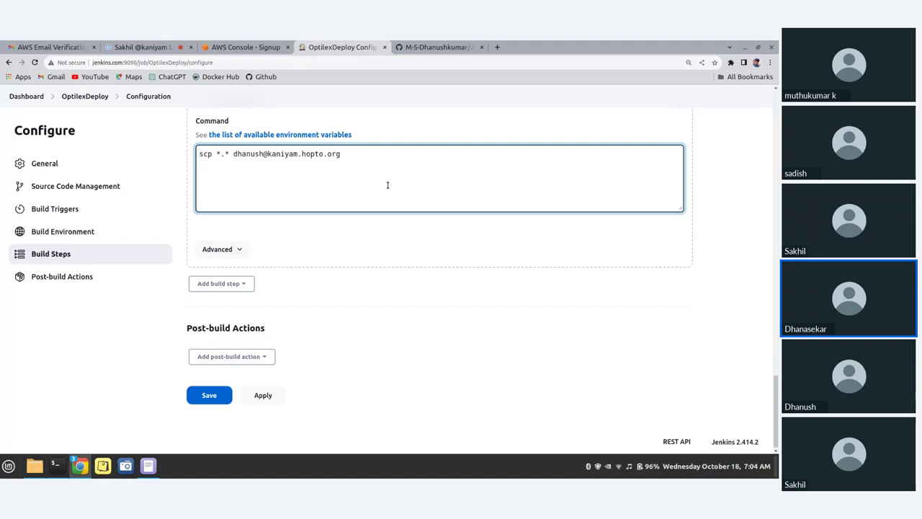
pyautogui.write(':')
pyautogui.hotkey('ctrl', 'v')
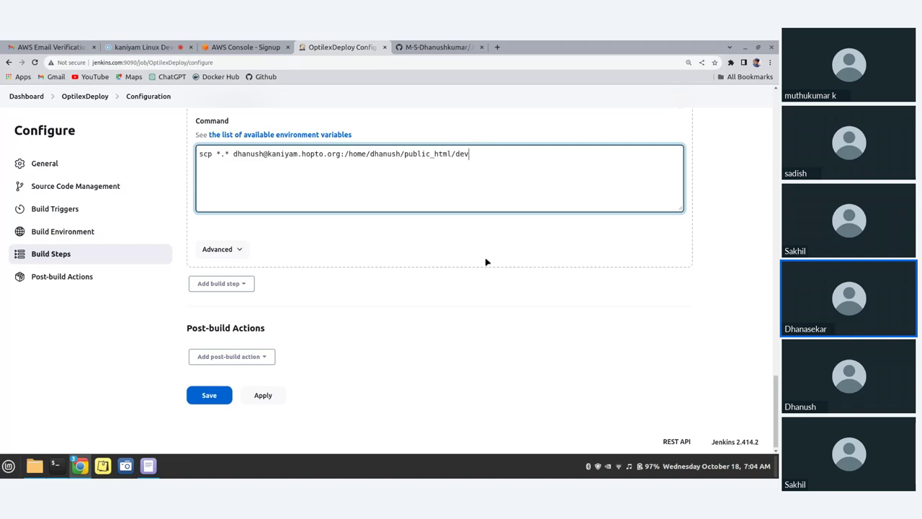
# Select the scp command in the Execute shell box, then scroll through the job configuration
pyautogui.click(215, 154)
pyautogui.moveTo(484, 155); pyautogui.dragTo(376, 142)
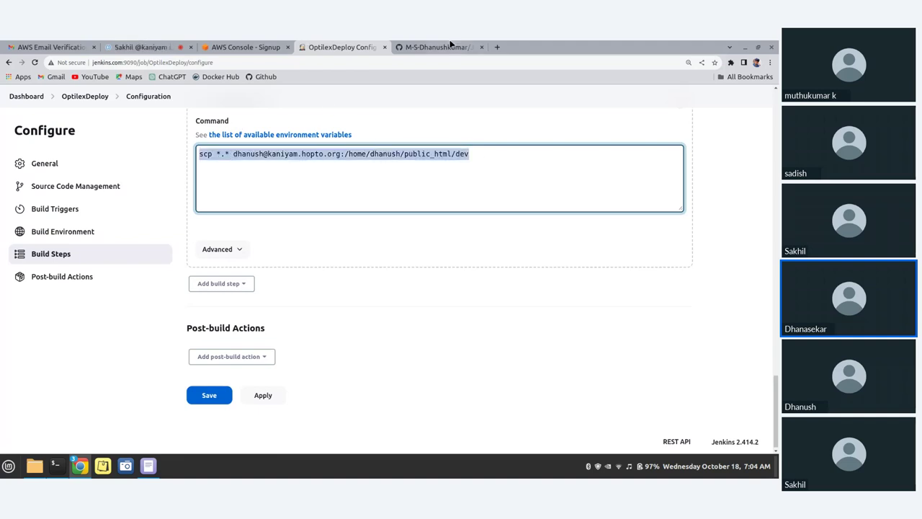
pyautogui.click(259, 176)
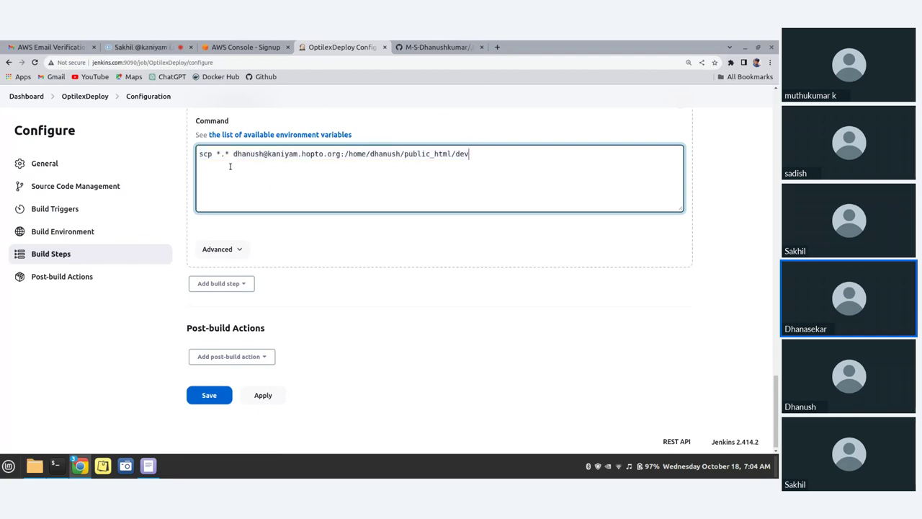
pyautogui.scroll(3, 238, 170)
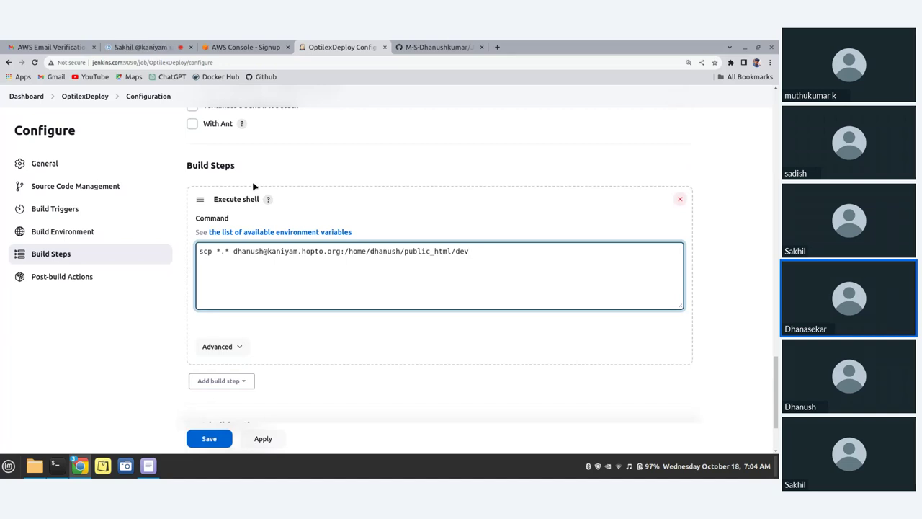
pyautogui.scroll(6, 253, 188)
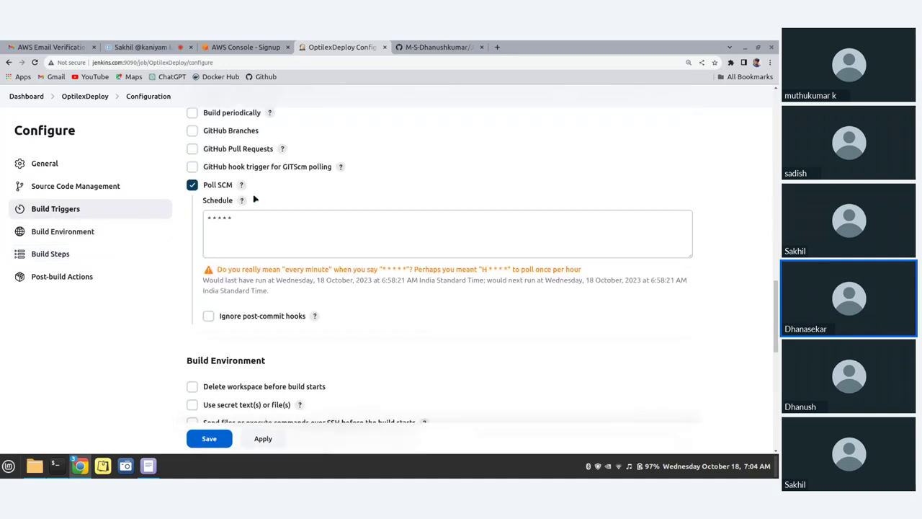
pyautogui.scroll(1, 253, 200)
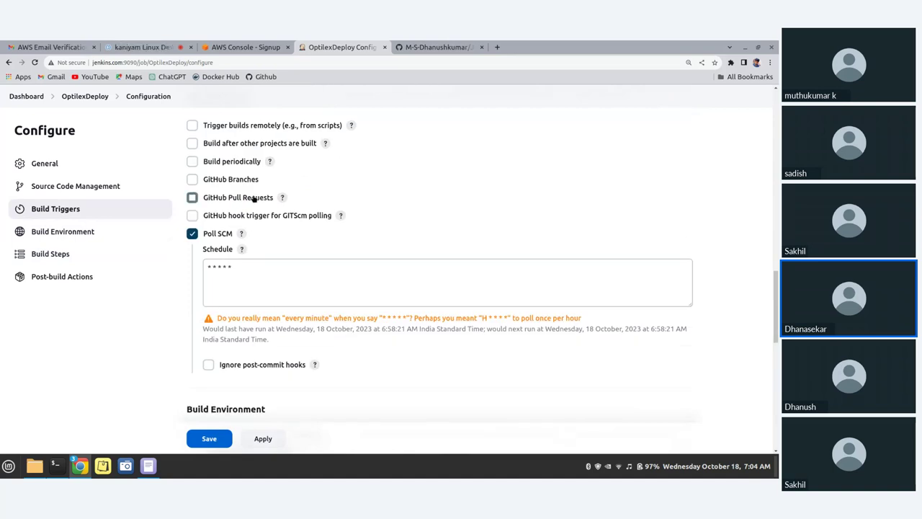
pyautogui.scroll(3, 254, 200)
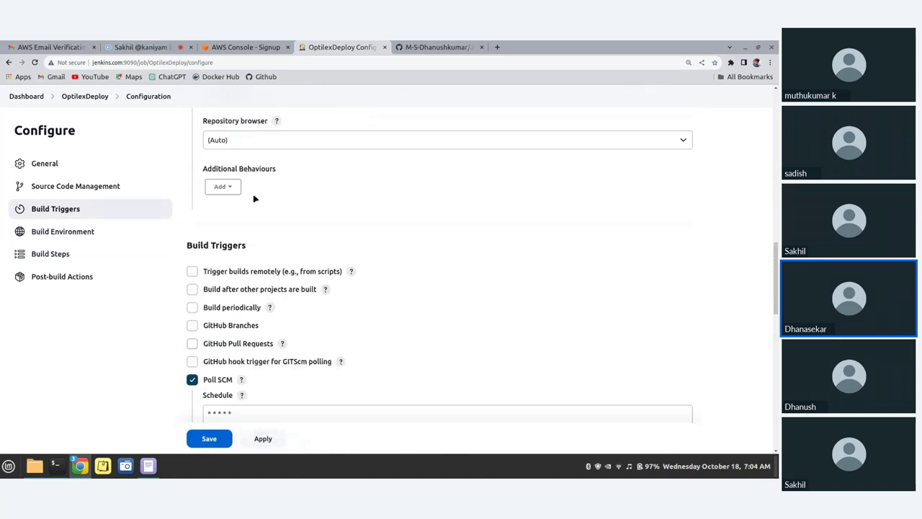
pyautogui.scroll(-2, 253, 199)
pyautogui.scroll(3, 253, 198)
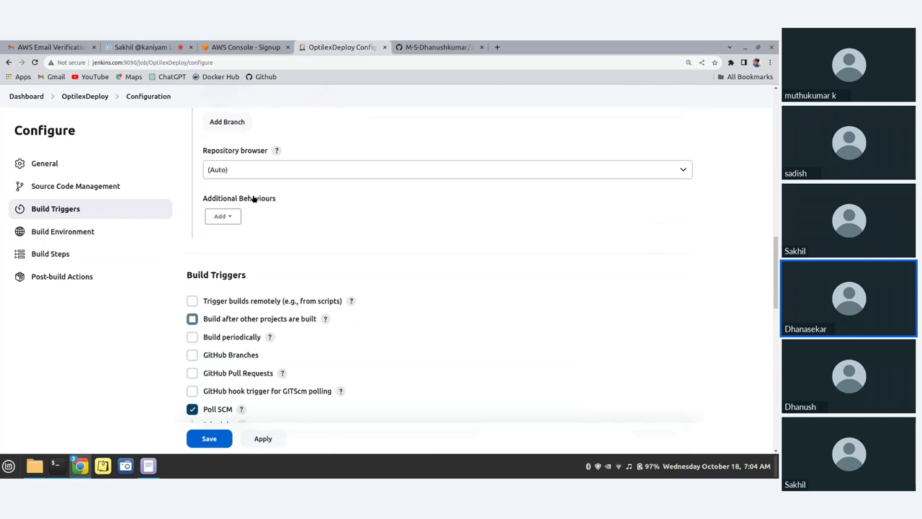
pyautogui.scroll(4, 254, 199)
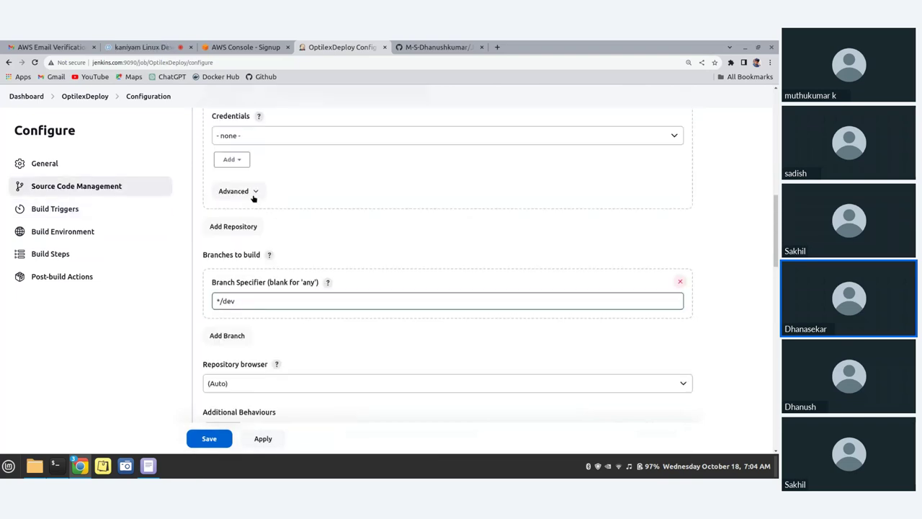
pyautogui.scroll(2, 253, 199)
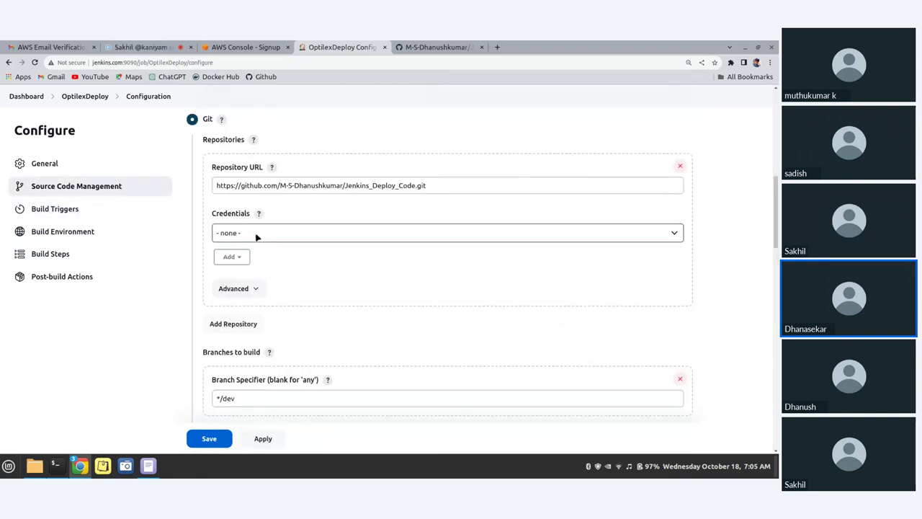
pyautogui.scroll(-2, 255, 236)
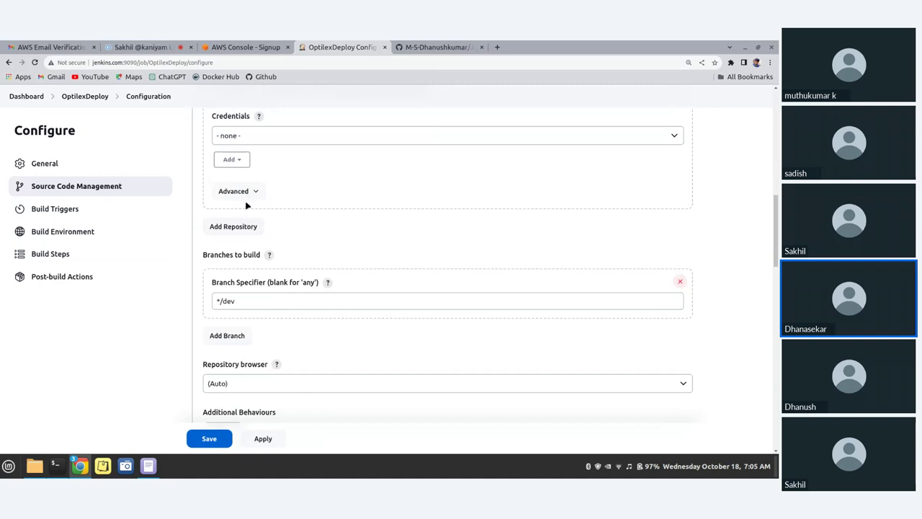
pyautogui.scroll(-15, 281, 222)
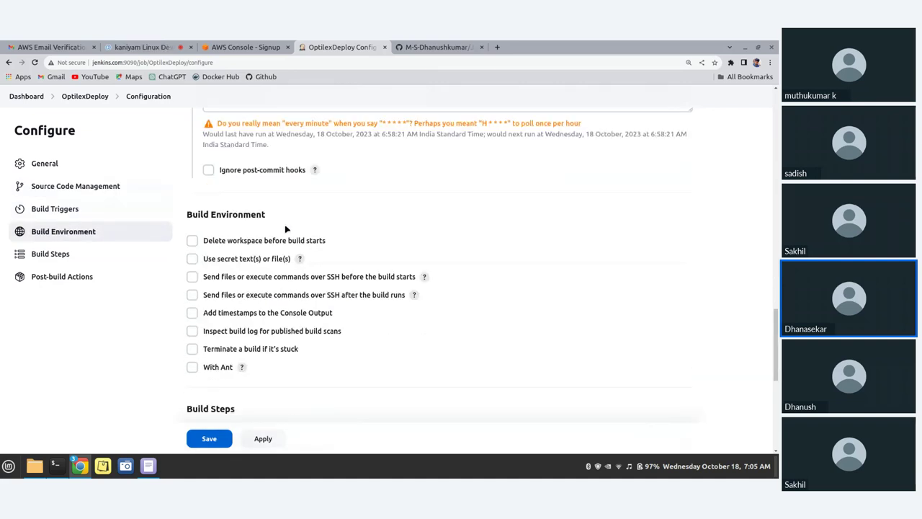
pyautogui.scroll(14, 286, 236)
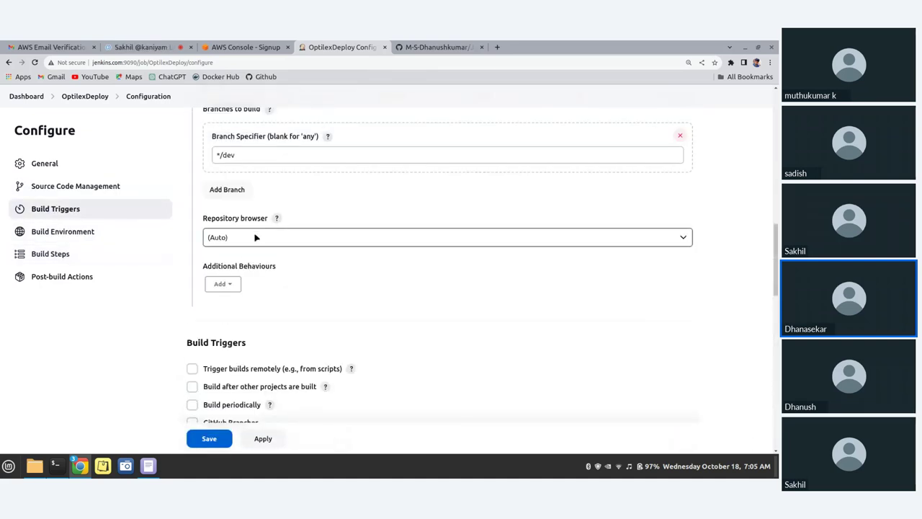
pyautogui.scroll(1, 245, 230)
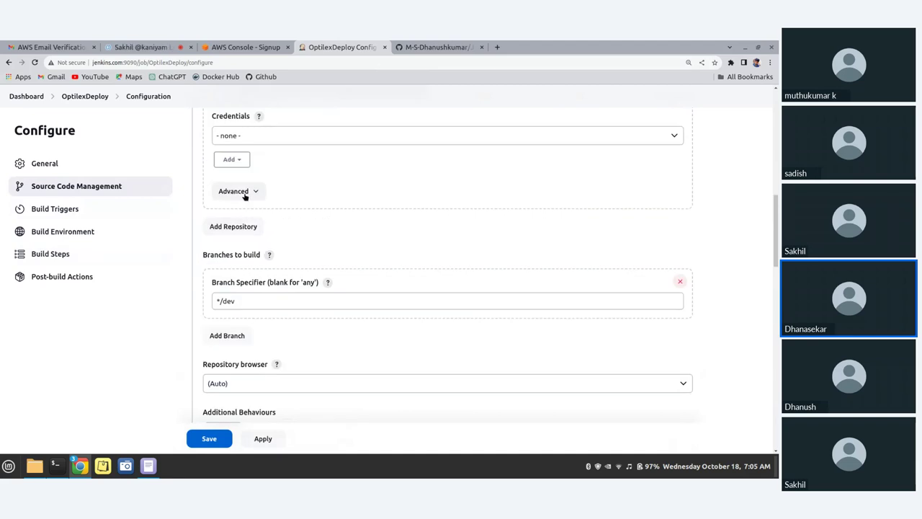
# Expand and then collapse the repository's advanced settings
pyautogui.click(253, 190)
pyautogui.scroll(1, 271, 262)
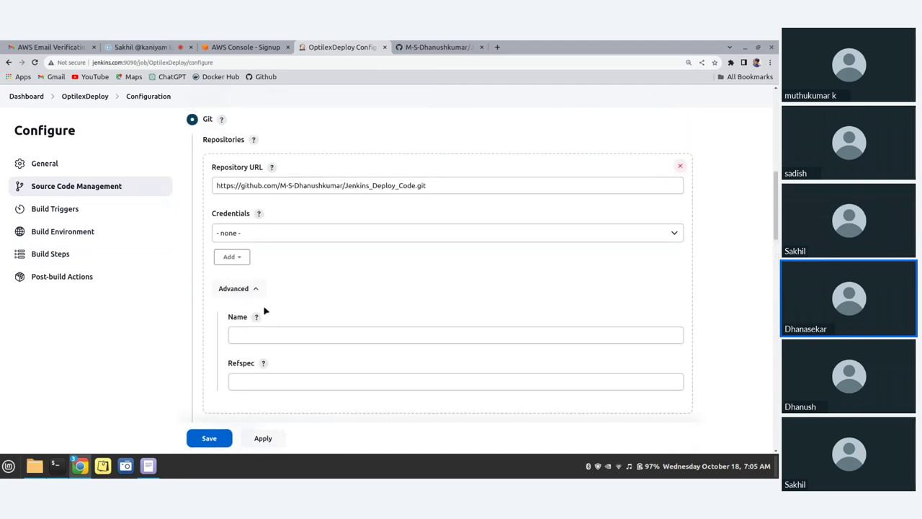
pyautogui.click(257, 290)
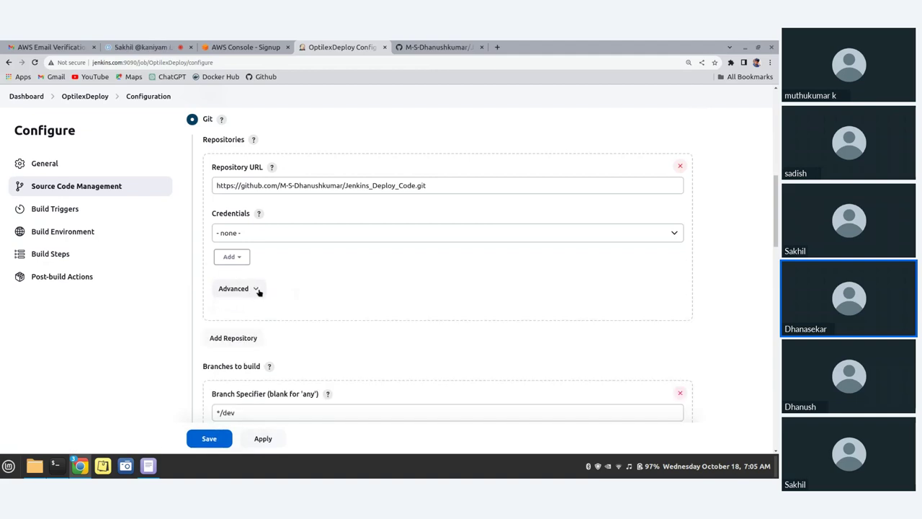
pyautogui.scroll(-15, 261, 296)
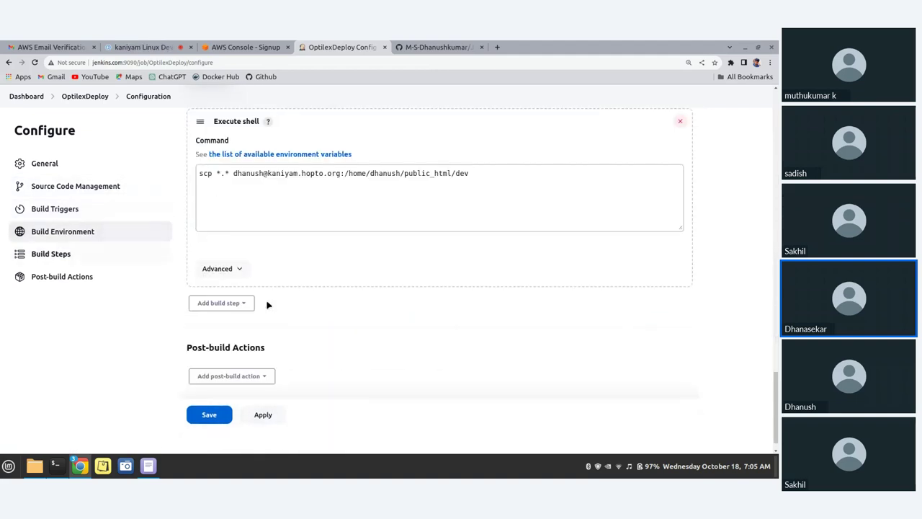
pyautogui.scroll(1, 267, 272)
# Insert ' -p 2222' after *.* in the scp command and apply, adding no post-build action
pyautogui.click(217, 200)
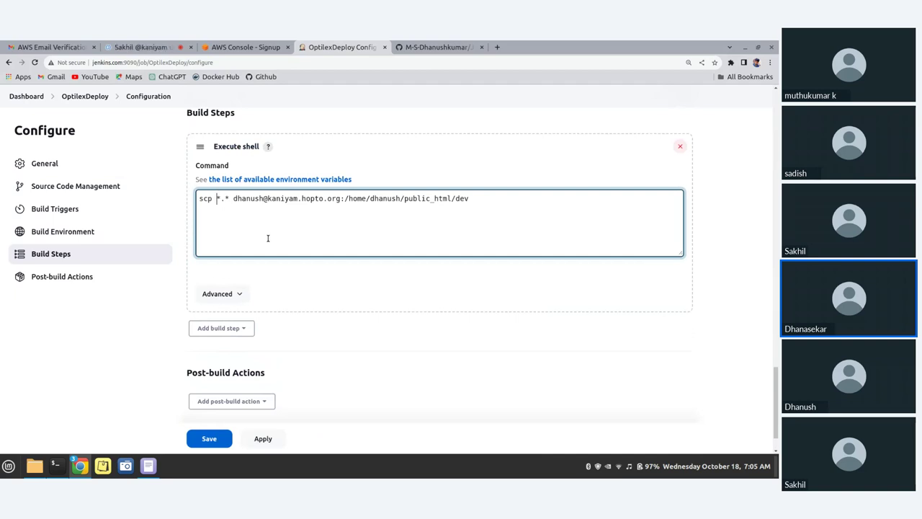
pyautogui.press('Right')
pyautogui.press('Right')
pyautogui.press('Right')
pyautogui.write('-p')
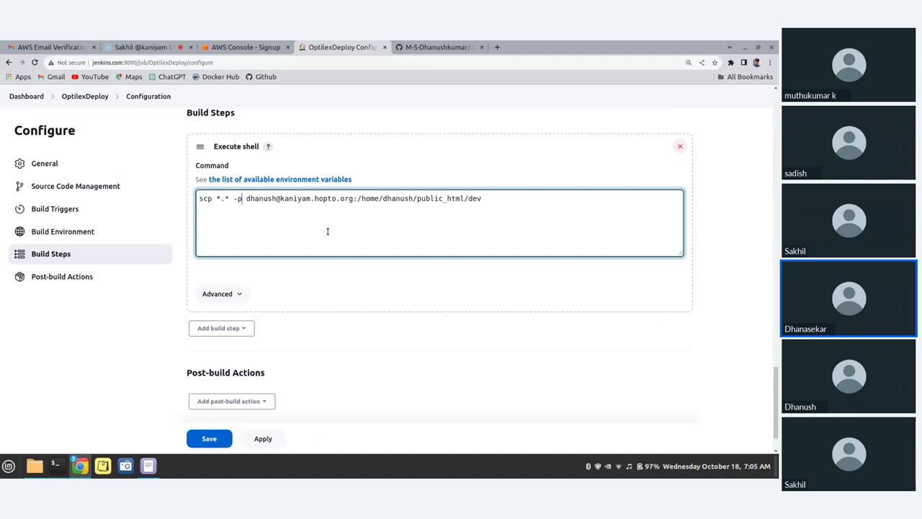
pyautogui.write(' 2222')
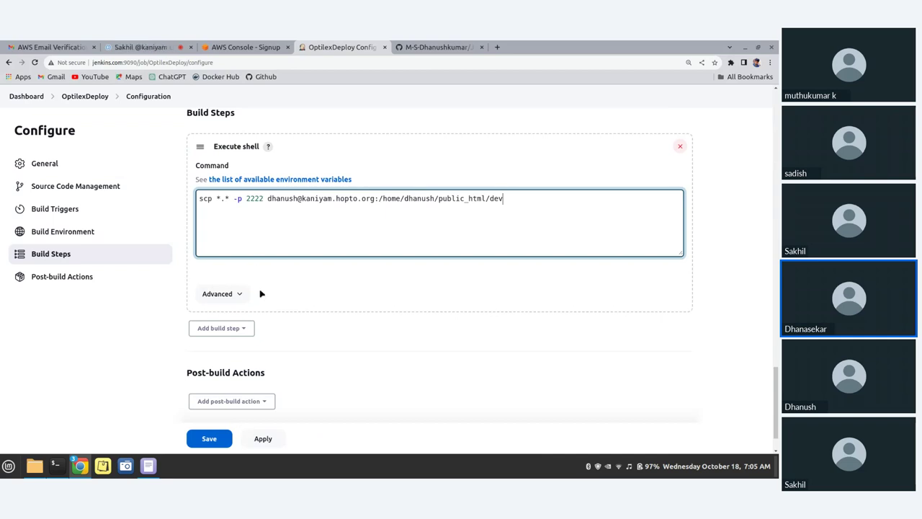
pyautogui.scroll(-2, 262, 291)
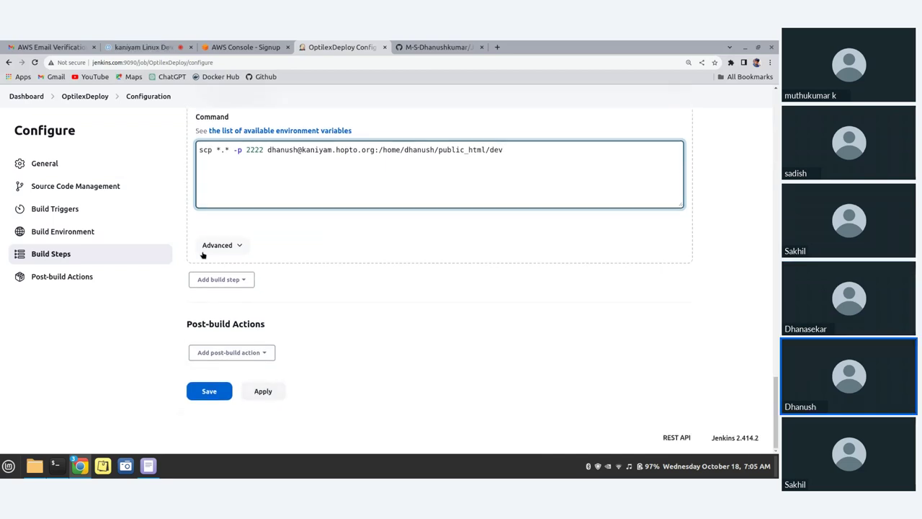
pyautogui.moveTo(184, 324); pyautogui.dragTo(286, 295)
pyautogui.click(266, 353)
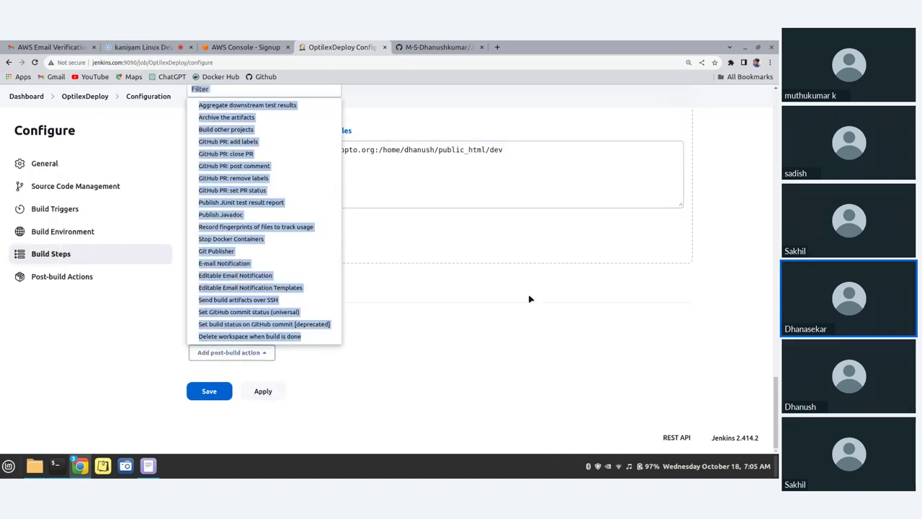
pyautogui.press('Escape')
pyautogui.click(257, 392)
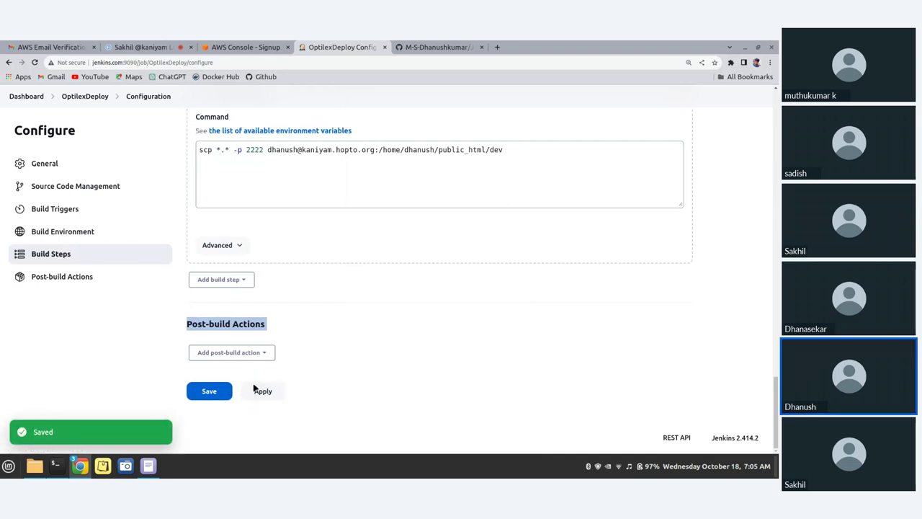
# Save the OptilexDeploy configuration and start build #1
pyautogui.click(214, 394)
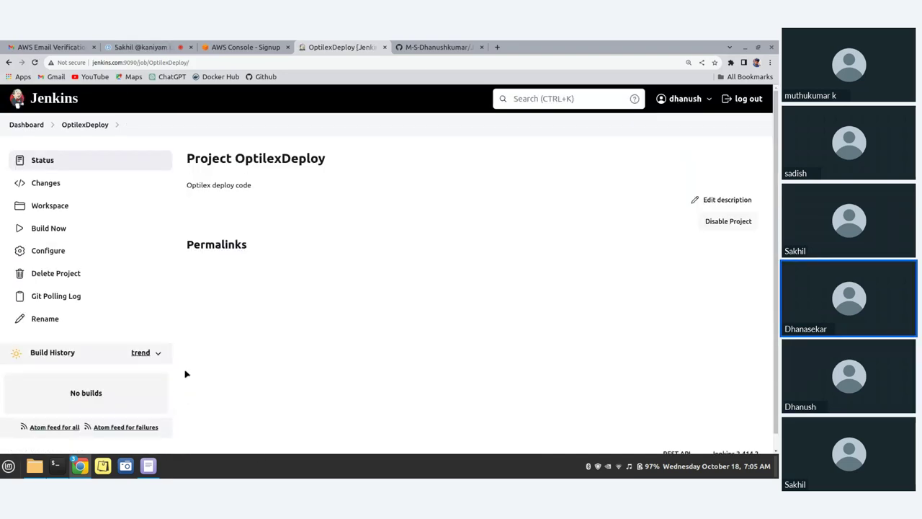
pyautogui.click(43, 227)
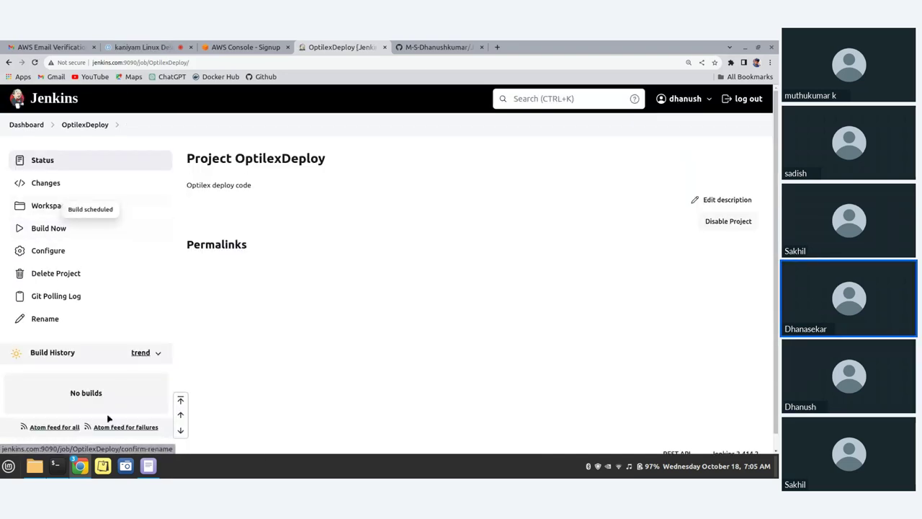
pyautogui.scroll(-1, 101, 405)
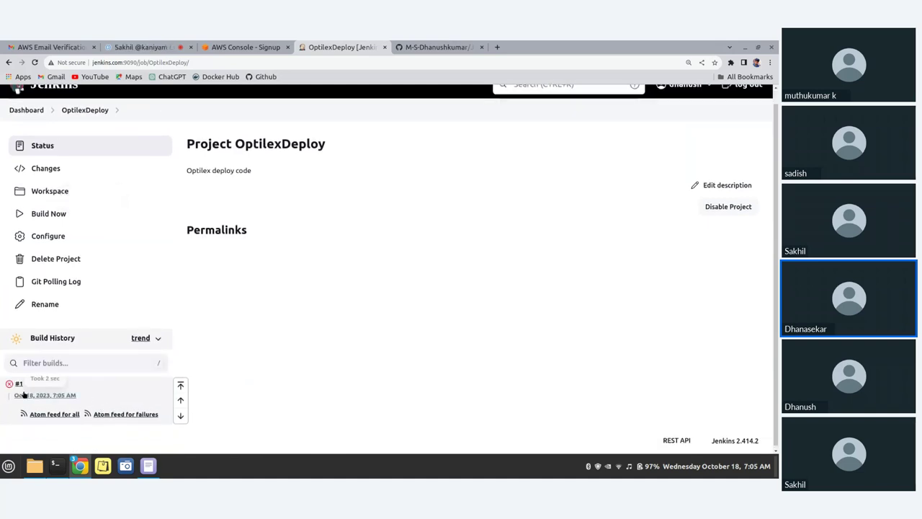
# Review build #1's console output ending in FAILURE, then return to the OptilexDeploy project page
pyautogui.click(19, 384)
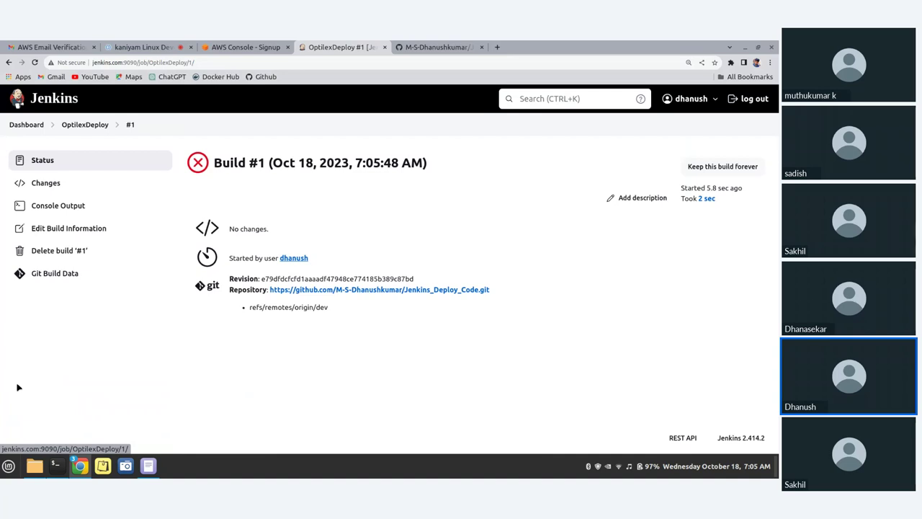
pyautogui.click(58, 206)
pyautogui.moveTo(264, 406); pyautogui.dragTo(241, 394)
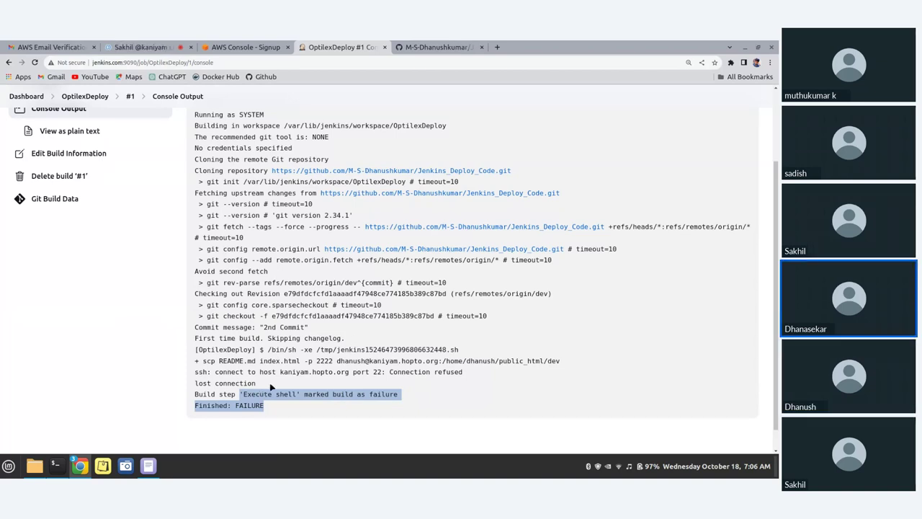
pyautogui.moveTo(264, 388); pyautogui.dragTo(228, 379)
pyautogui.scroll(3, 85, 131)
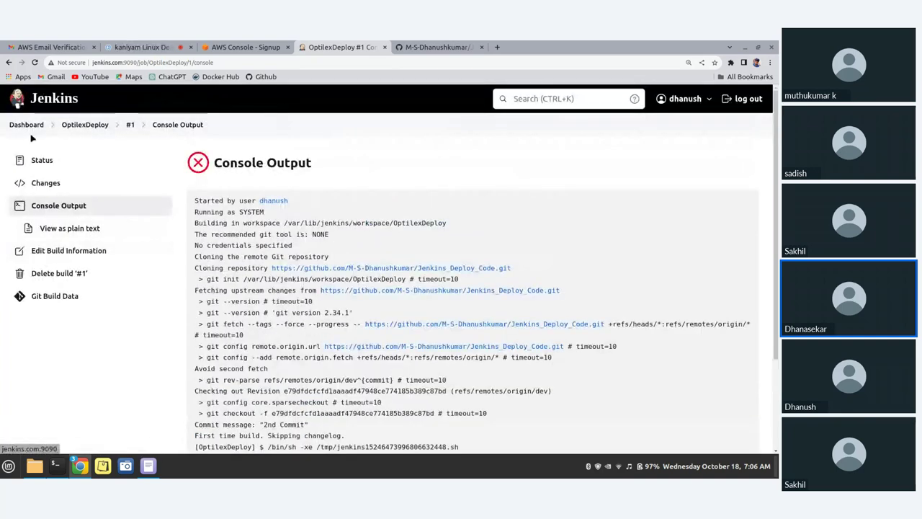
pyautogui.click(92, 127)
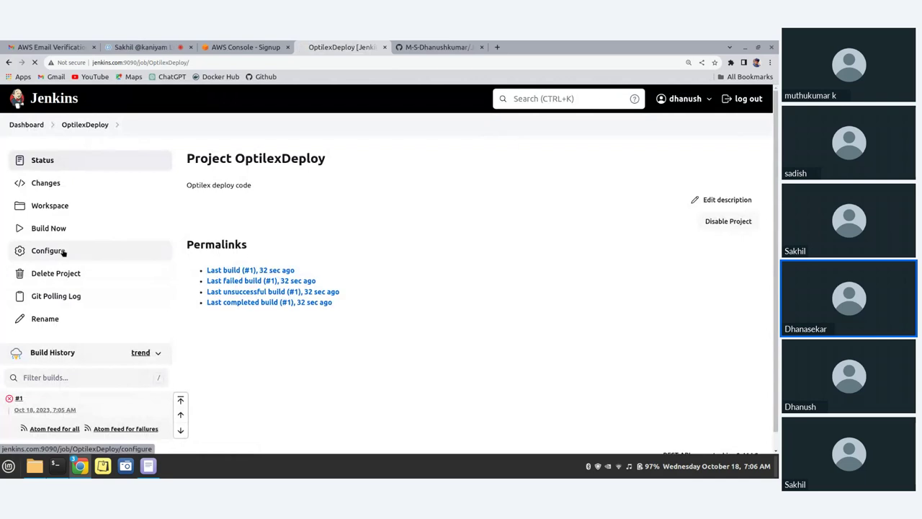
# Move '-p 2222' from after scp to the end of the command, then apply and save
pyautogui.click(62, 250)
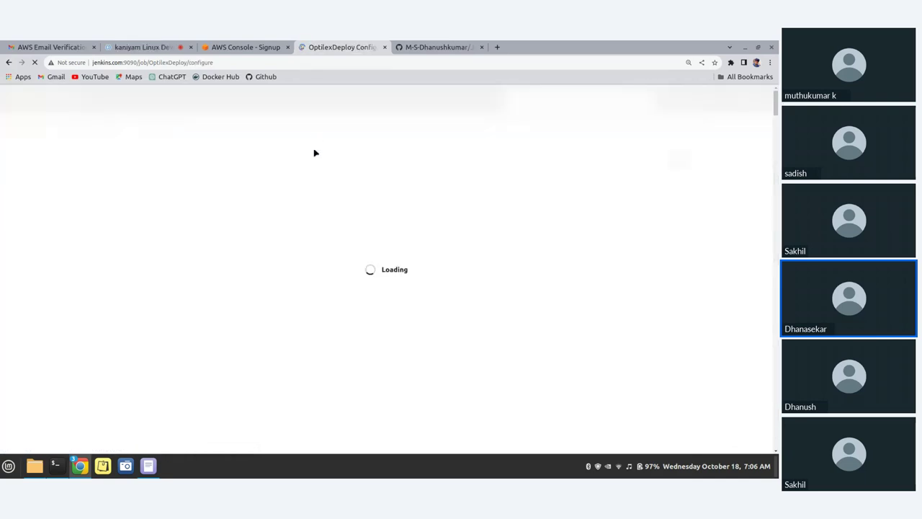
pyautogui.scroll(-4, 356, 289)
pyautogui.scroll(-15, 355, 288)
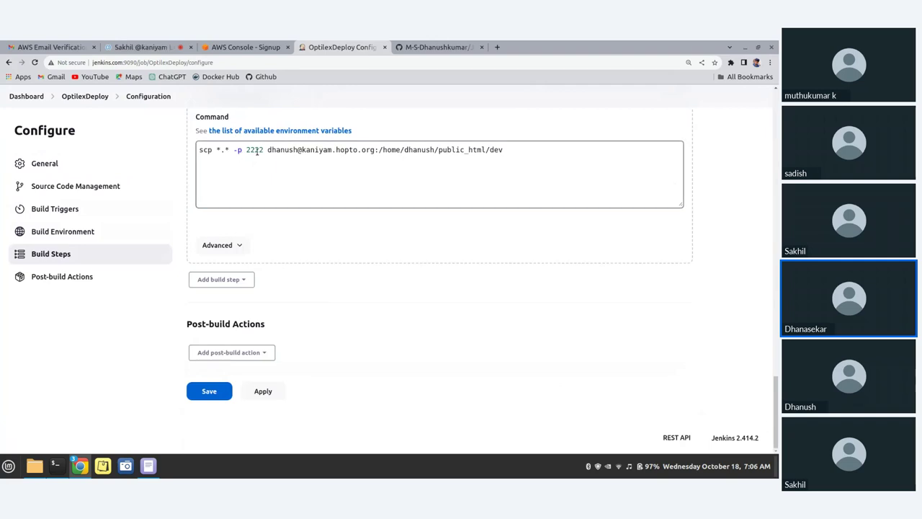
pyautogui.moveTo(264, 149); pyautogui.dragTo(233, 150)
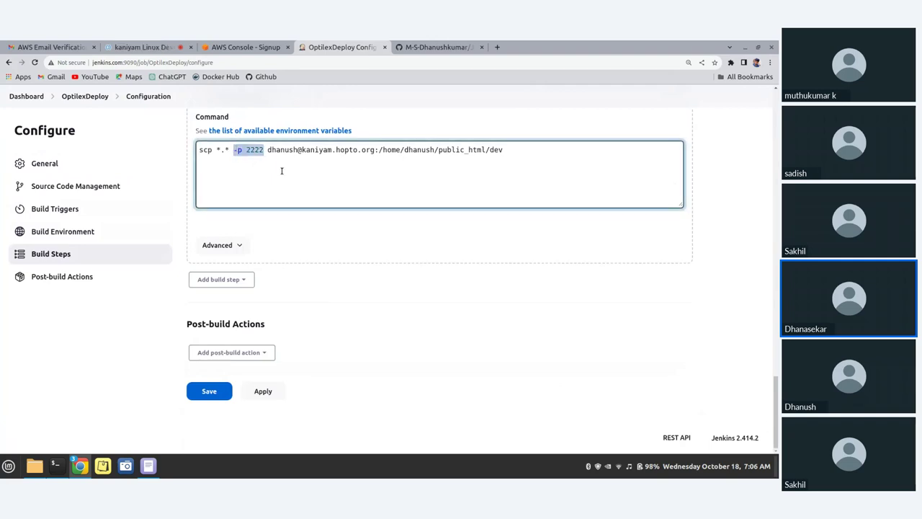
pyautogui.press('BackSpace')
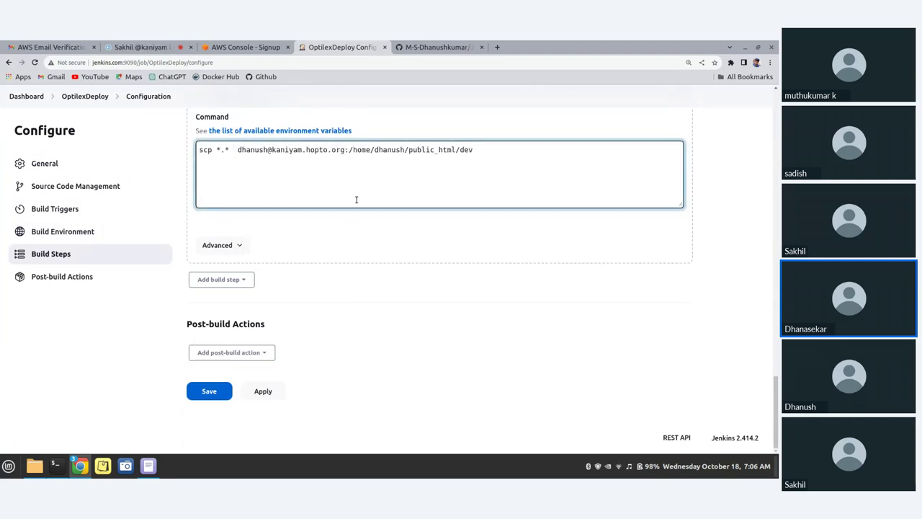
pyautogui.press('BackSpace')
pyautogui.click(500, 152)
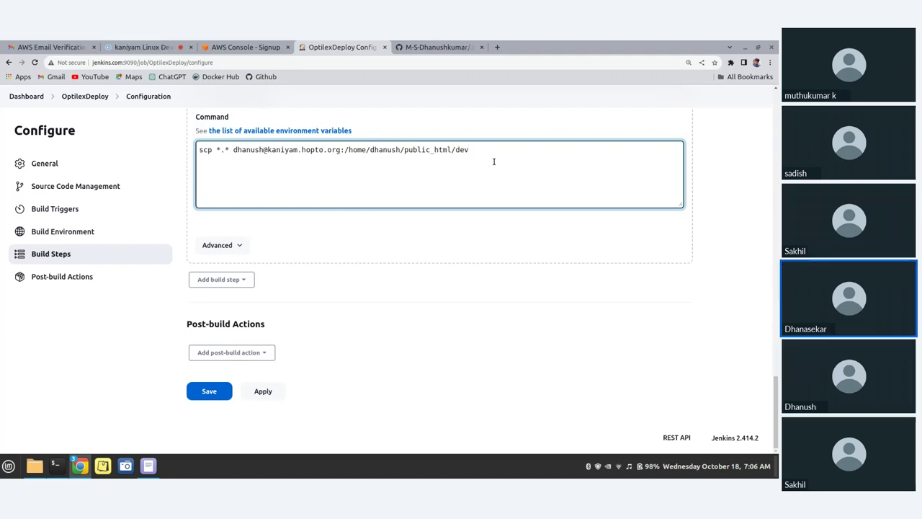
pyautogui.hotkey('ctrl', 'z')
pyautogui.click(262, 397)
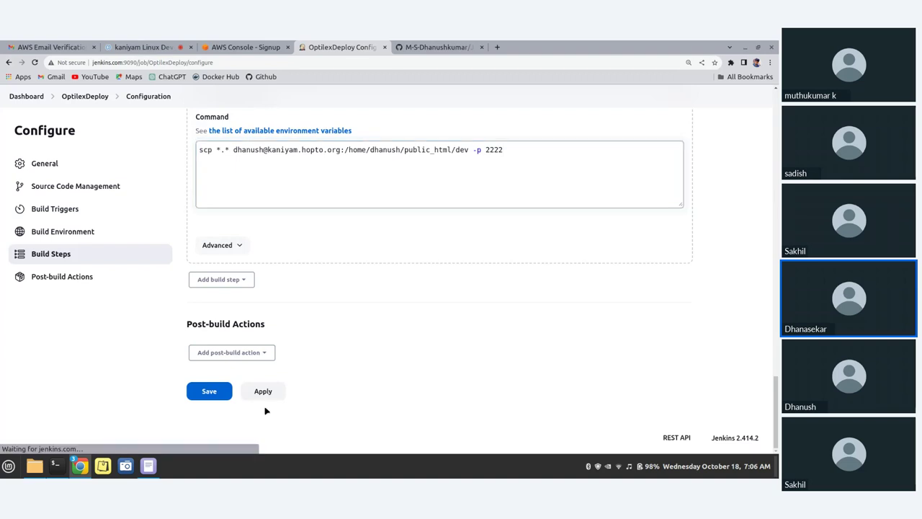
pyautogui.click(219, 393)
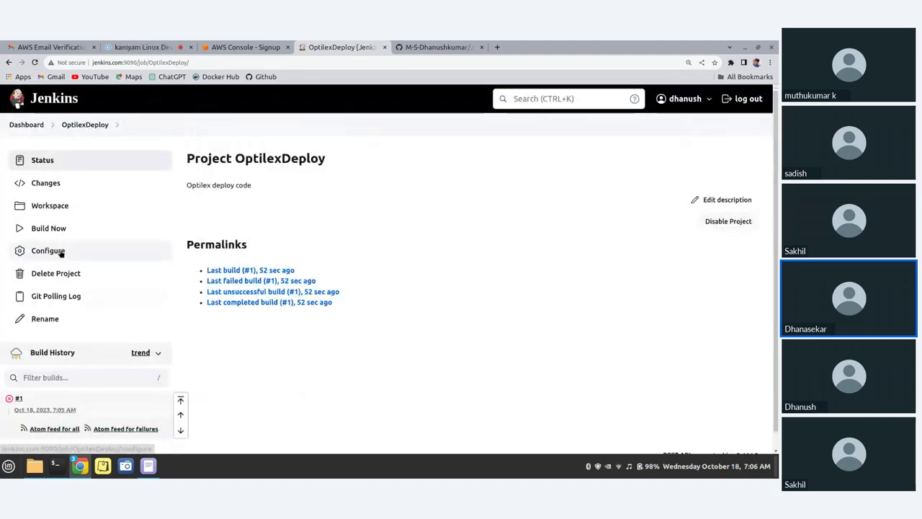
# Run OptilexDeploy build #2 and open its console output
pyautogui.click(56, 229)
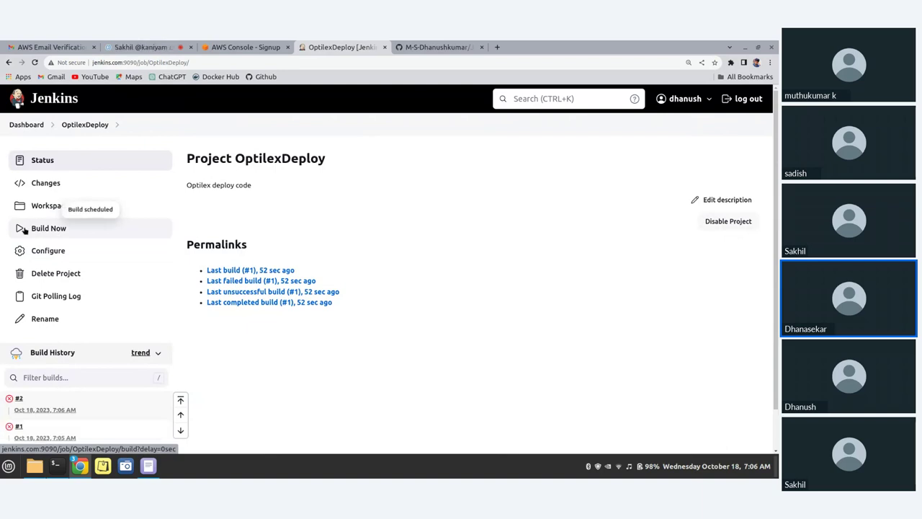
pyautogui.click(19, 399)
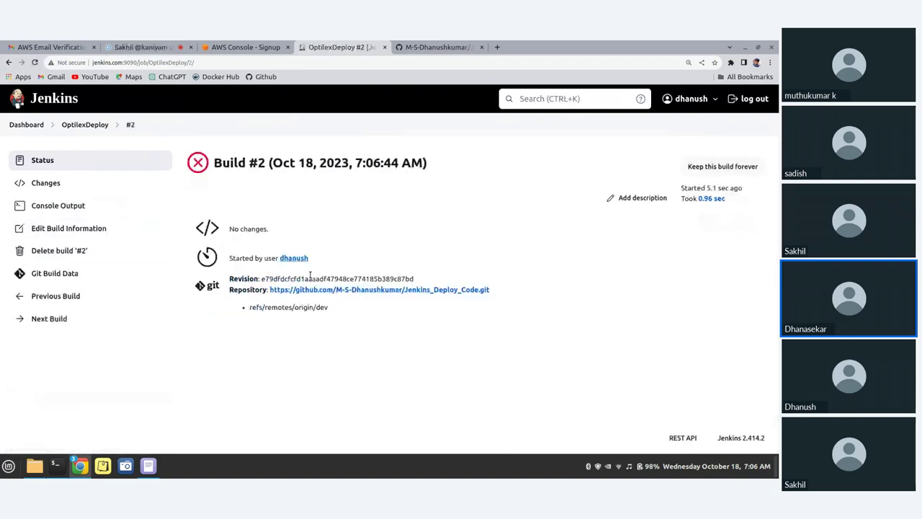
pyautogui.click(59, 206)
pyautogui.scroll(-2, 435, 271)
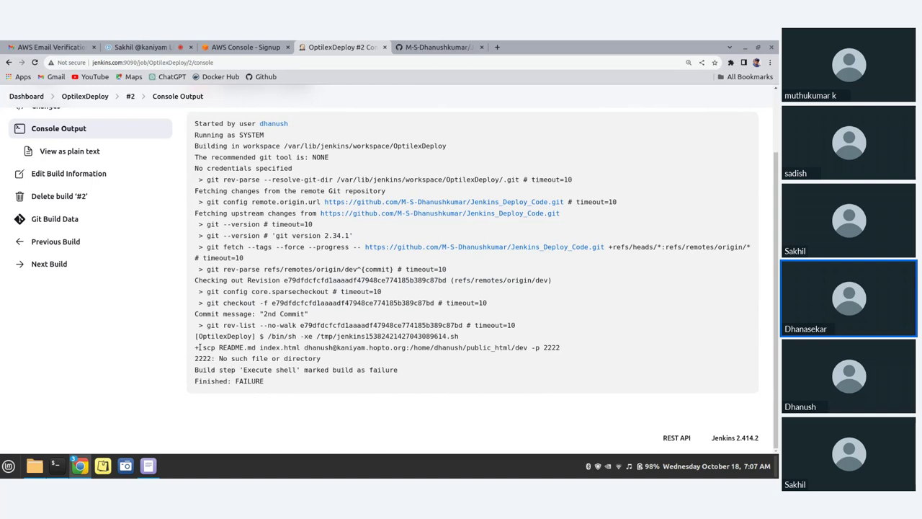
# Highlight 'public_' in the destination path and 'index' in the file list, then switch to the meeting
pyautogui.moveTo(465, 347); pyautogui.dragTo(496, 348)
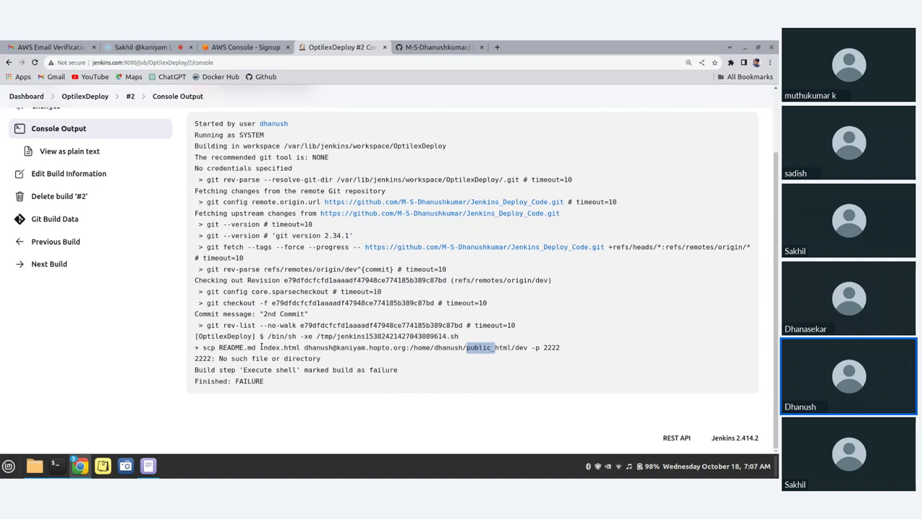
pyautogui.moveTo(260, 347); pyautogui.dragTo(279, 348)
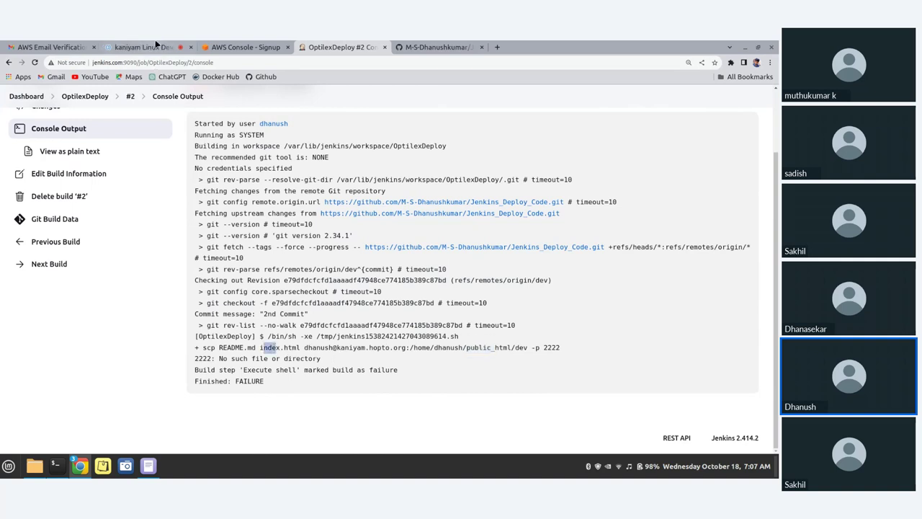
pyautogui.hotkey('ctrl', 'shift', 'Tab')
pyautogui.hotkey('ctrl', 'shift', 'Tab')
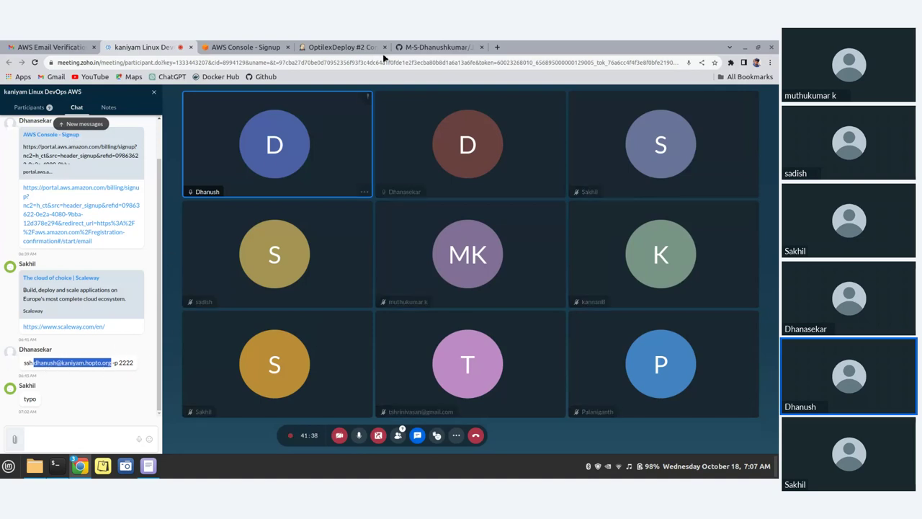
# Go back from the Zoho Meeting chat to the OptilexDeploy #2 console output tab
pyautogui.click(340, 47)
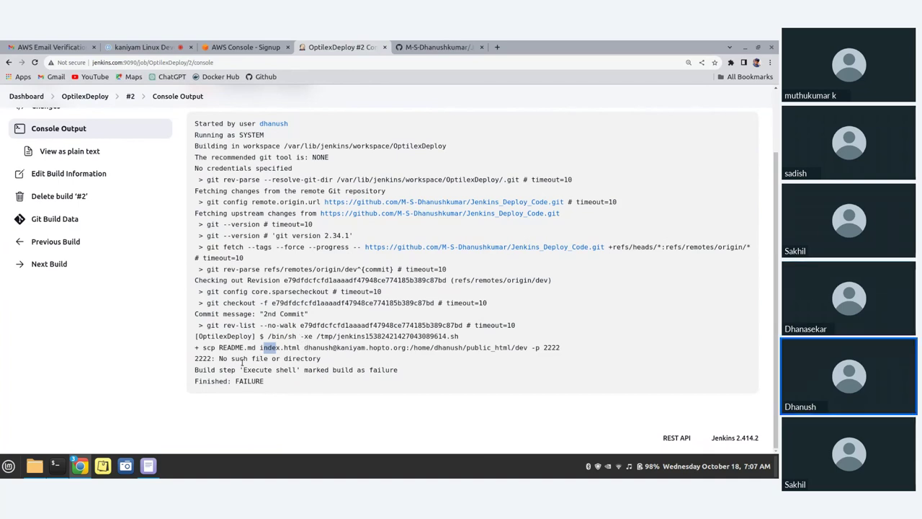
# Highlight the '2222: No such file or directory' error and '-p 2222', then return to the Dashboard
pyautogui.moveTo(218, 358); pyautogui.dragTo(268, 358)
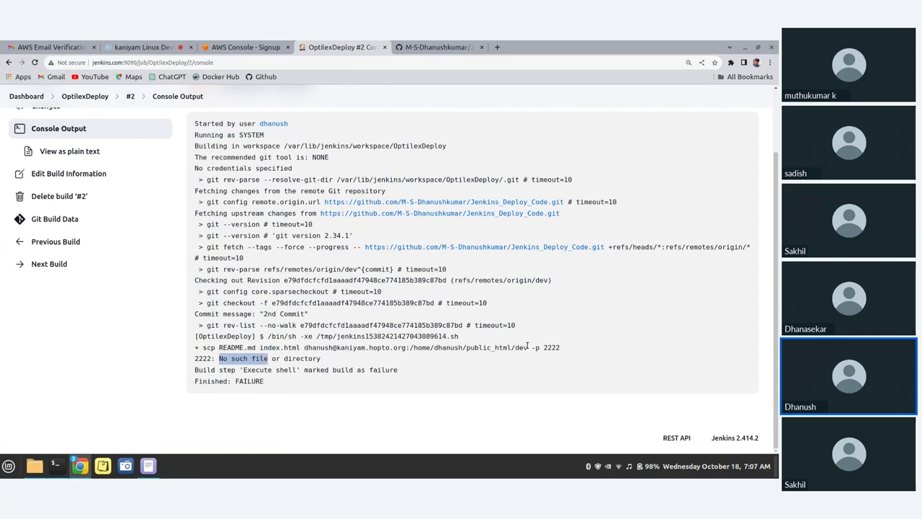
pyautogui.moveTo(532, 347); pyautogui.dragTo(561, 348)
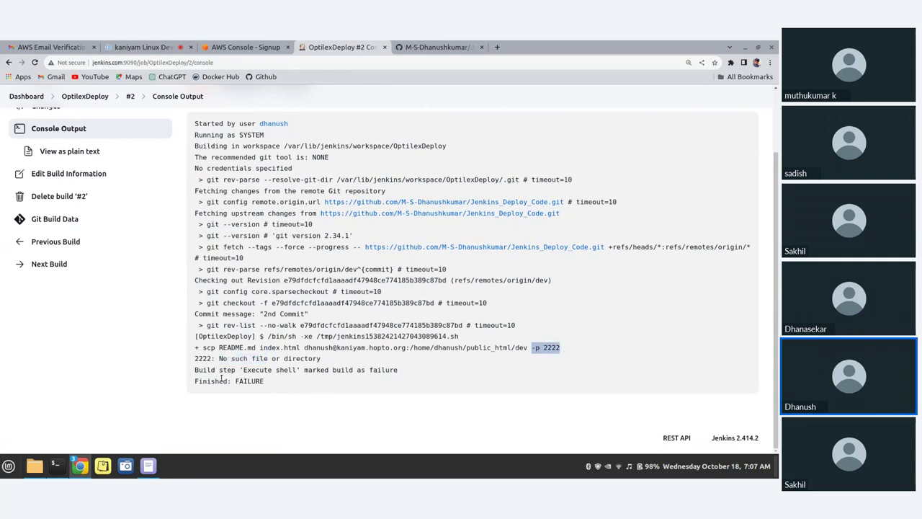
pyautogui.moveTo(219, 358); pyautogui.dragTo(320, 358)
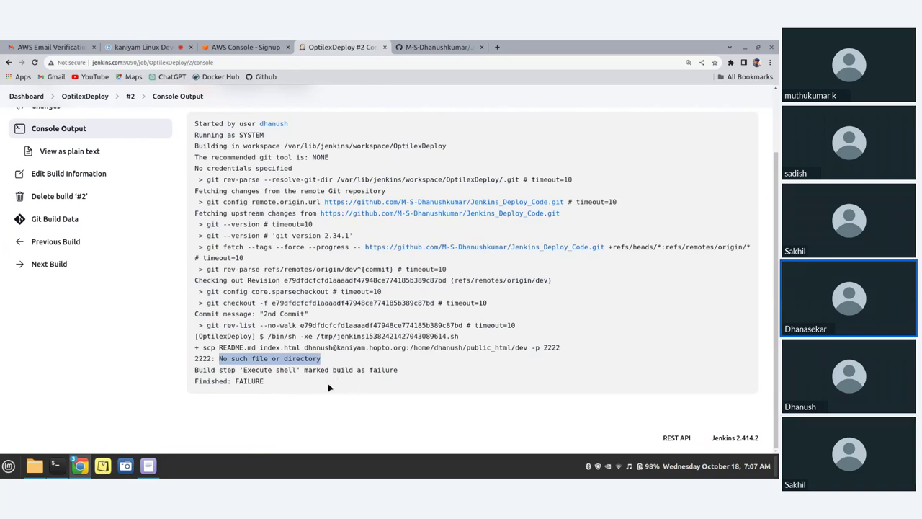
pyautogui.scroll(2, 4, 145)
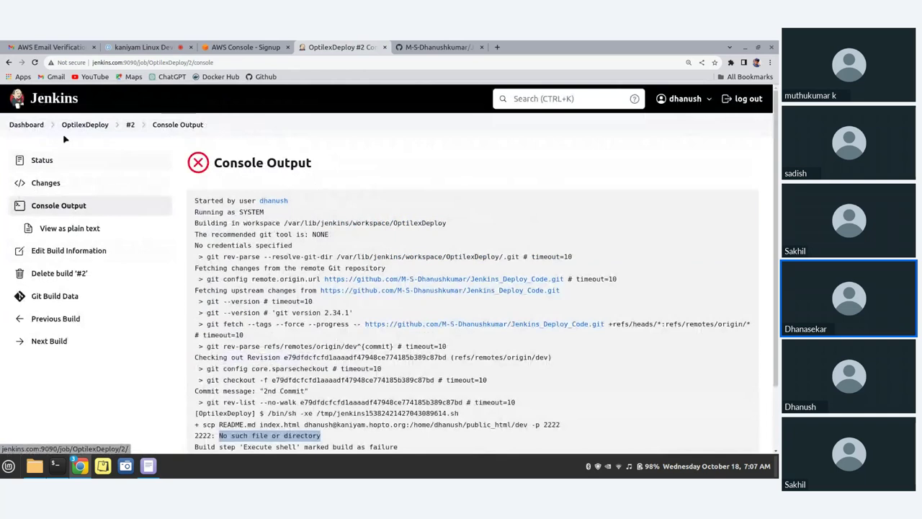
pyautogui.click(31, 128)
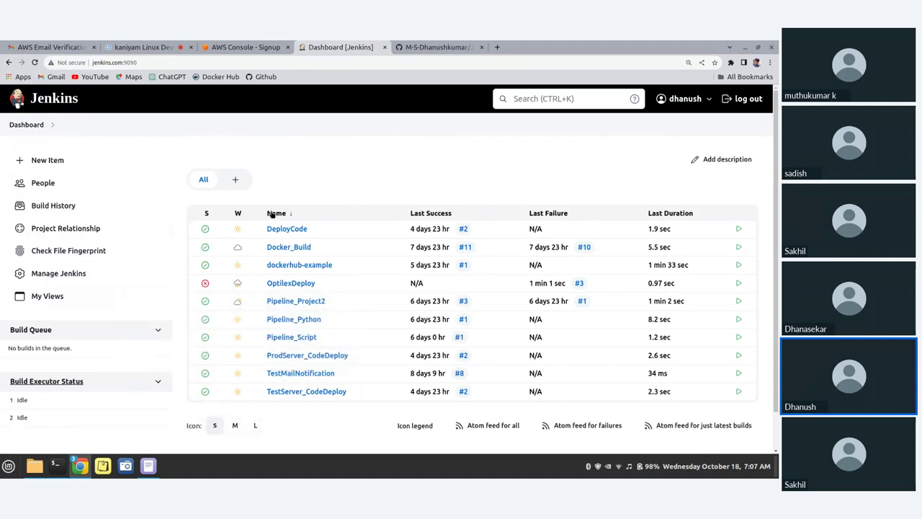
# Add a trailing '/' after dev so the destination reads public_html/dev/, then apply and save
pyautogui.click(288, 285)
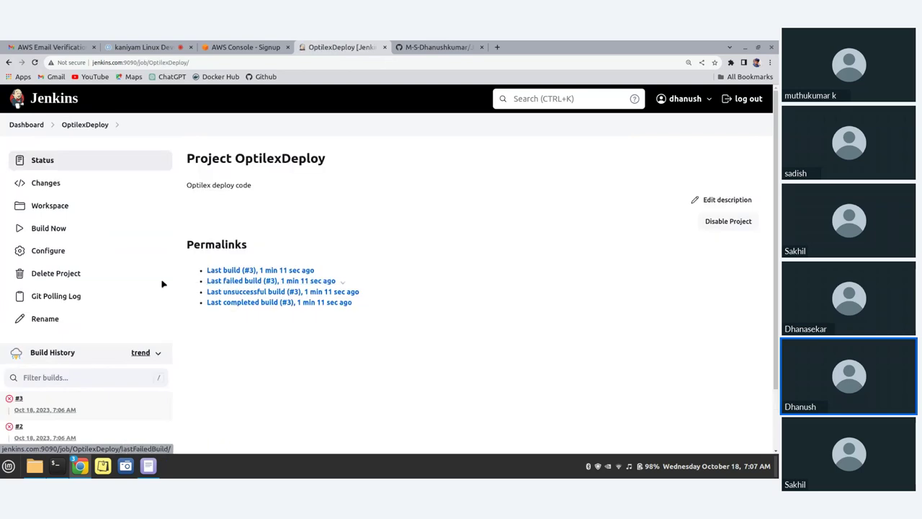
pyautogui.click(42, 255)
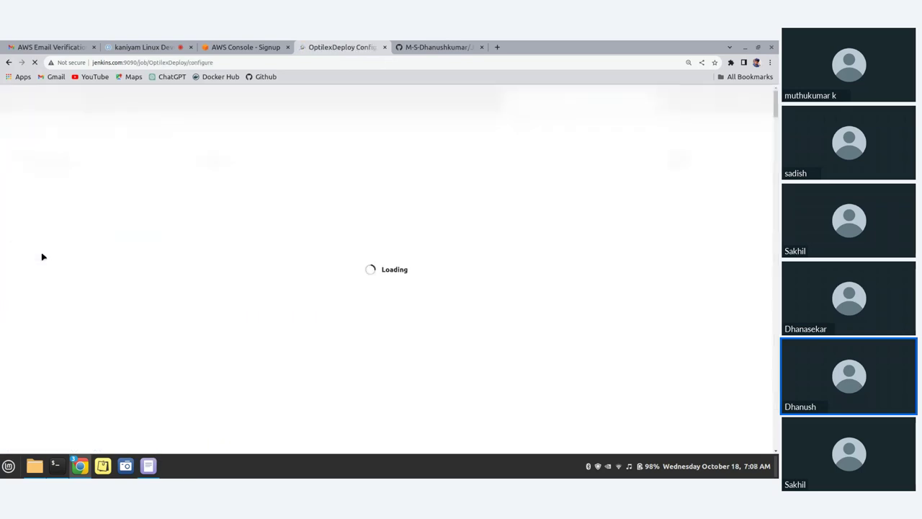
pyautogui.scroll(-10, 334, 279)
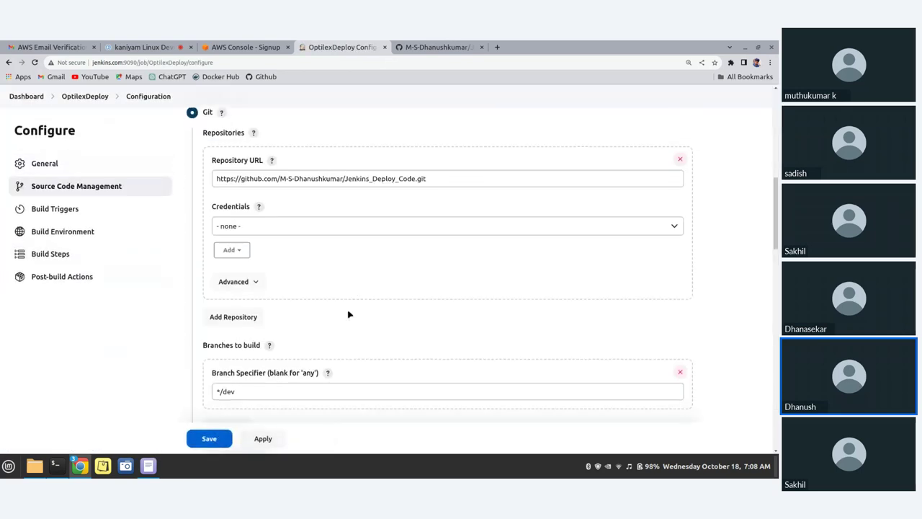
pyautogui.scroll(4, 263, 288)
pyautogui.scroll(-5, 262, 286)
pyautogui.scroll(-15, 280, 298)
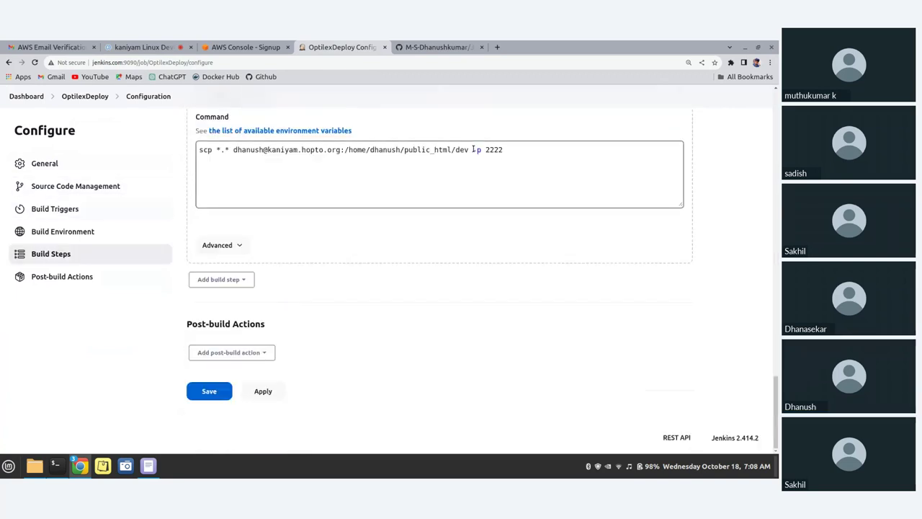
pyautogui.click(475, 149)
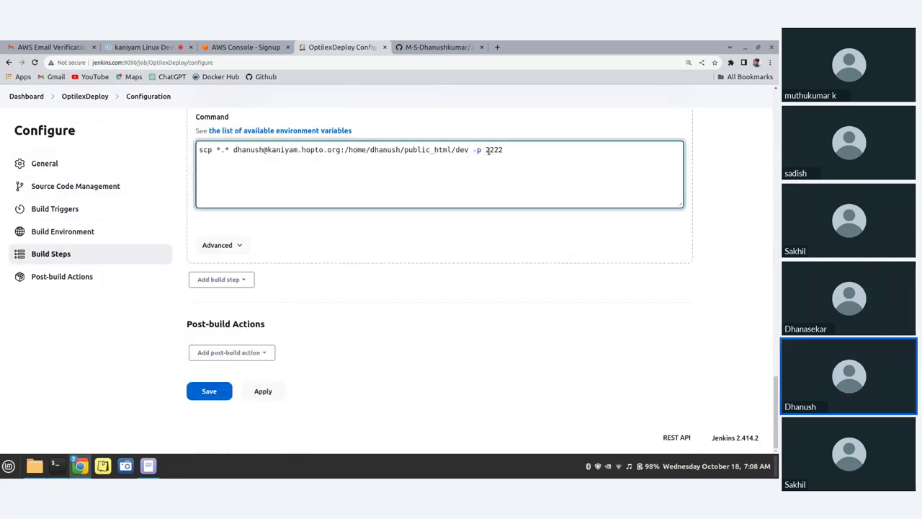
pyautogui.write('/')
pyautogui.click(268, 393)
pyautogui.click(207, 392)
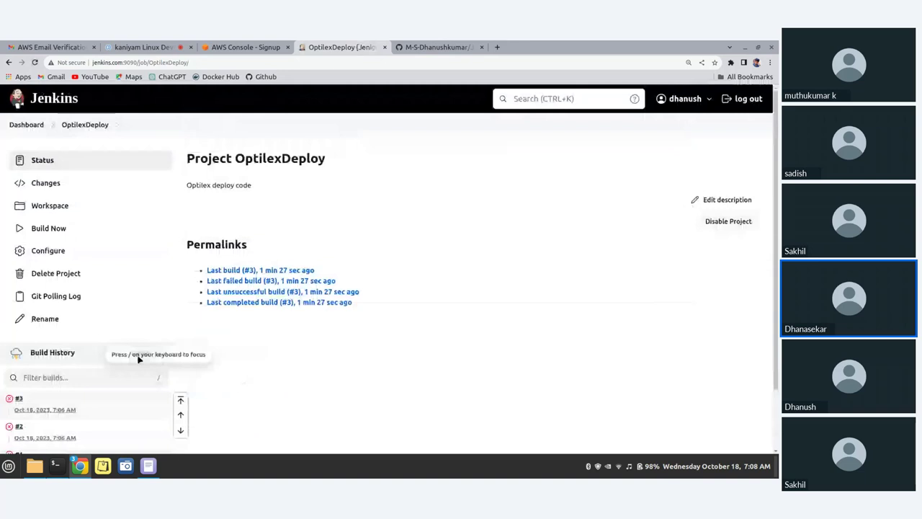
# Run OptilexDeploy build #4, read its console log failing on 2222, then switch to the AWS sign-up tab
pyautogui.click(61, 228)
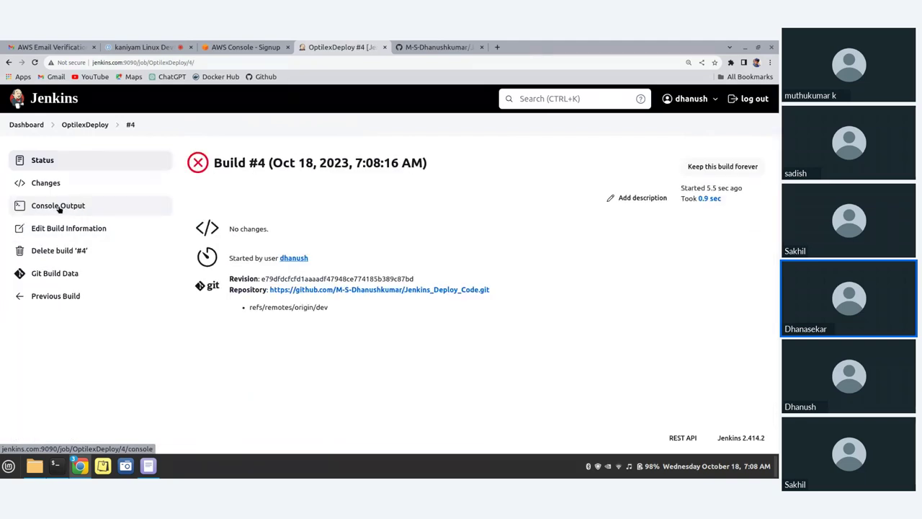
pyautogui.click(59, 207)
pyautogui.scroll(-3, 434, 313)
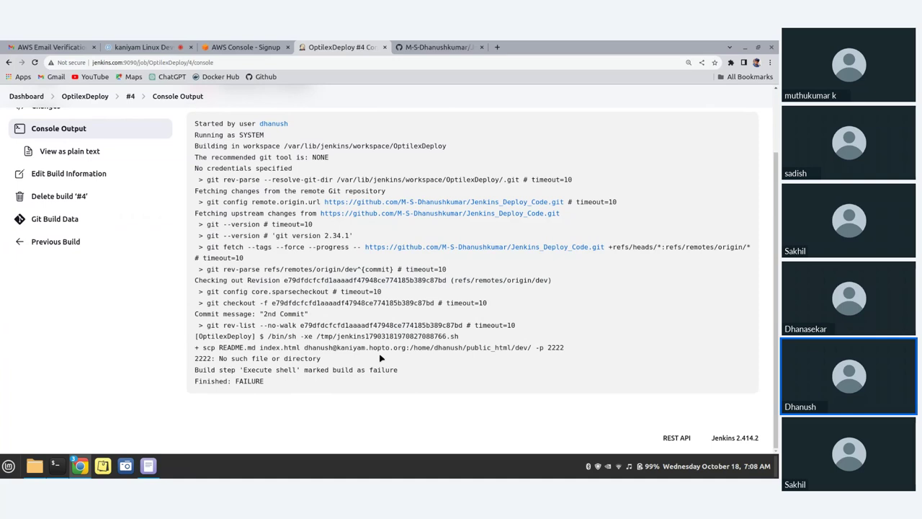
pyautogui.click(225, 47)
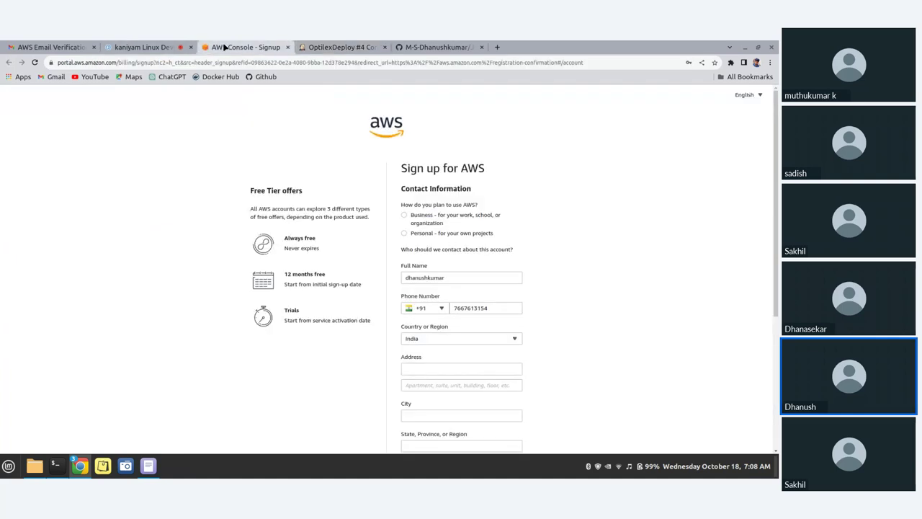
# Look over the AWS sign-up address form and verification email, then return to build #4's console output
pyautogui.click(458, 368)
pyautogui.scroll(-3, 451, 371)
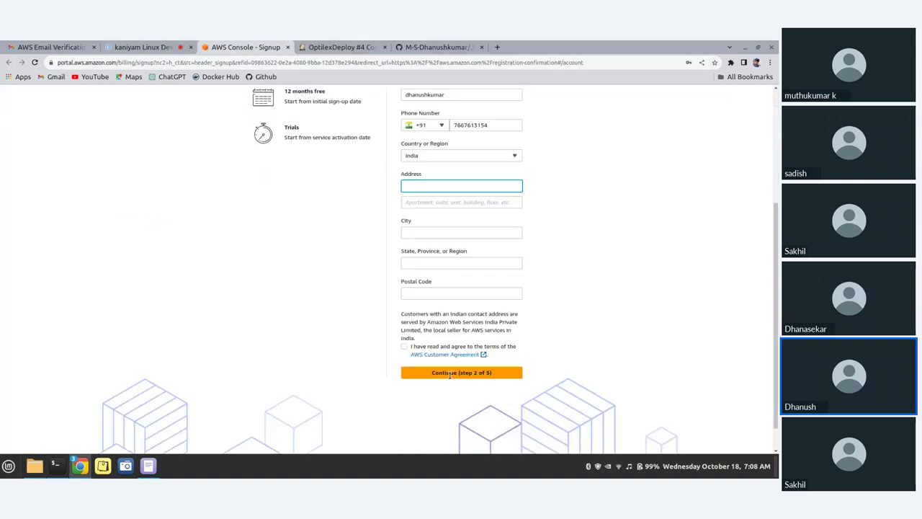
pyautogui.scroll(-1, 449, 374)
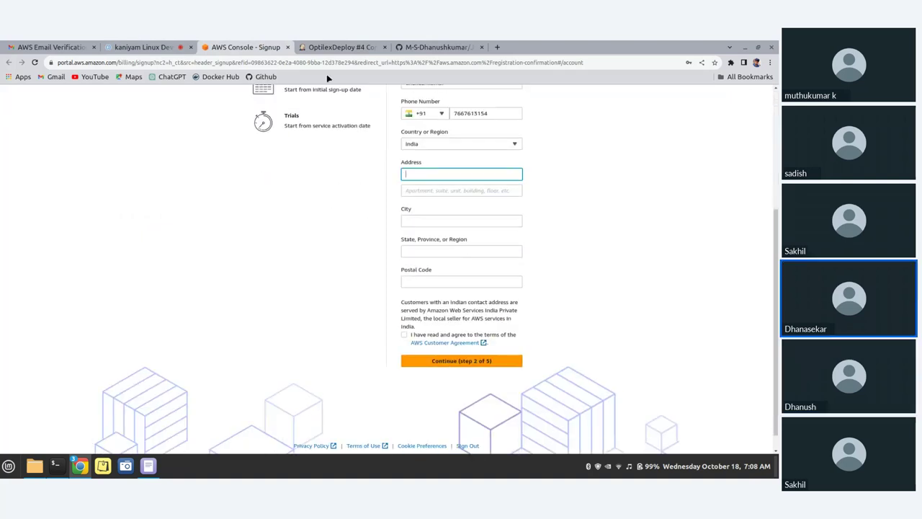
pyautogui.click(329, 45)
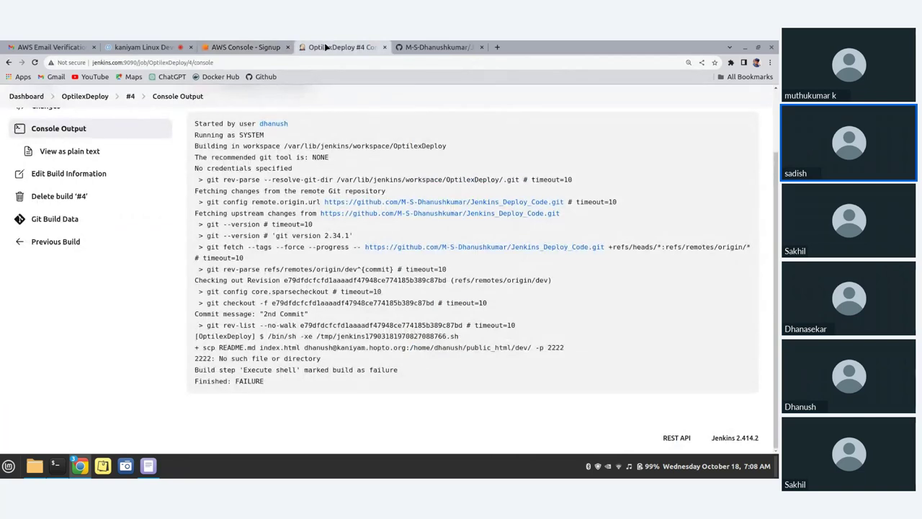
pyautogui.click(49, 46)
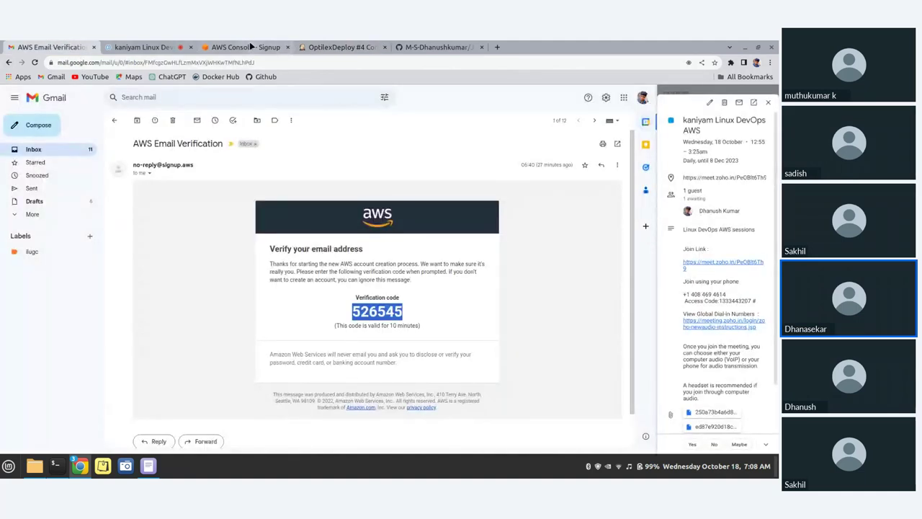
pyautogui.click(331, 47)
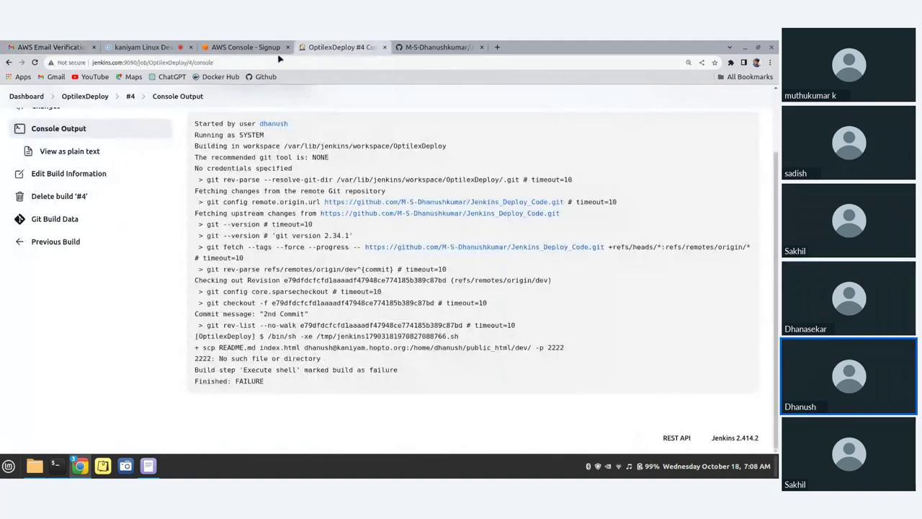
# Reorder the Jenkins tab, open the OptilexDeploy Configure page, and select the chat's '-P 2222' suggestion
pyautogui.moveTo(324, 46); pyautogui.dragTo(211, 56)
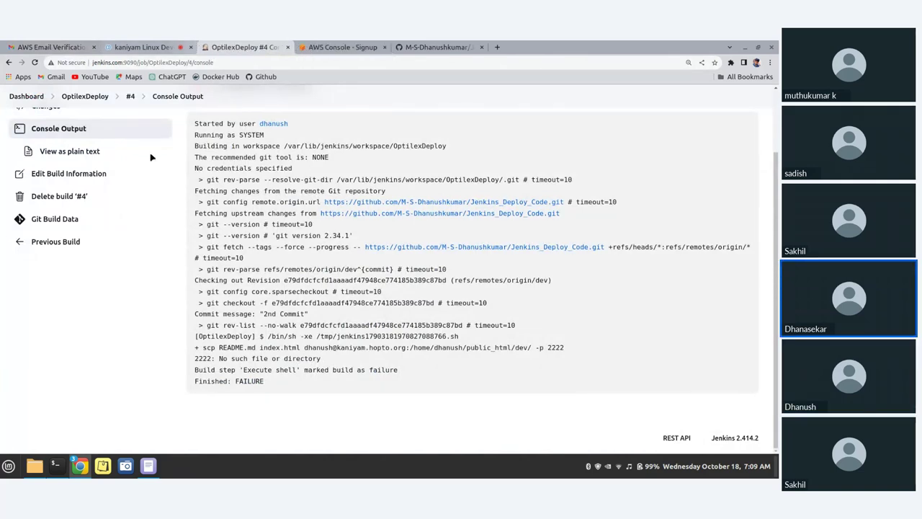
pyautogui.scroll(2, 133, 207)
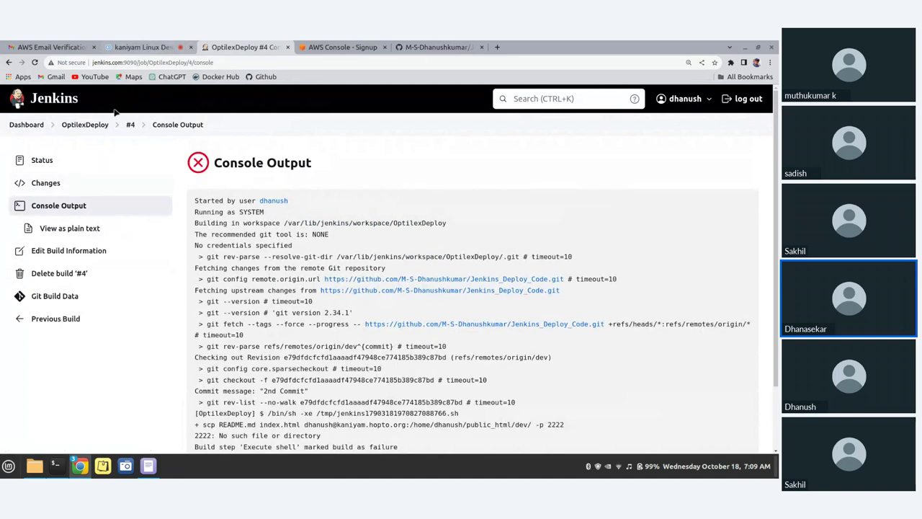
pyautogui.click(86, 126)
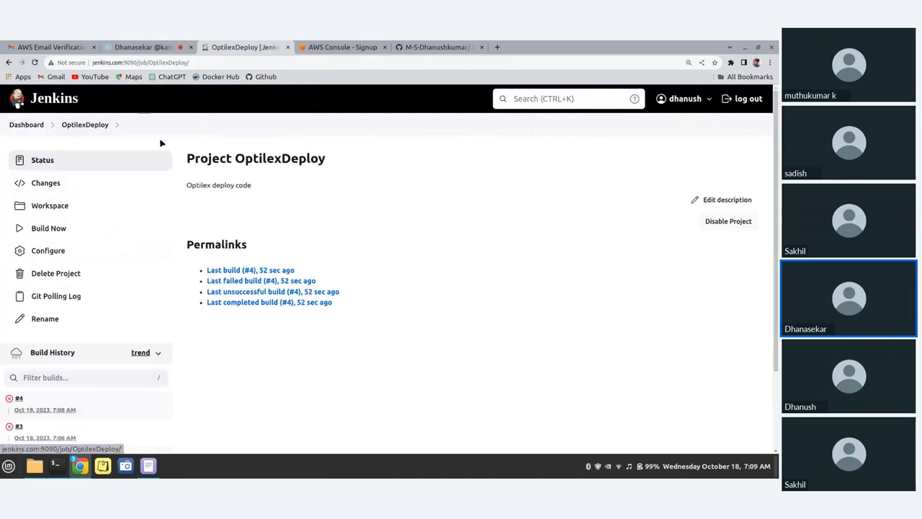
pyautogui.click(52, 250)
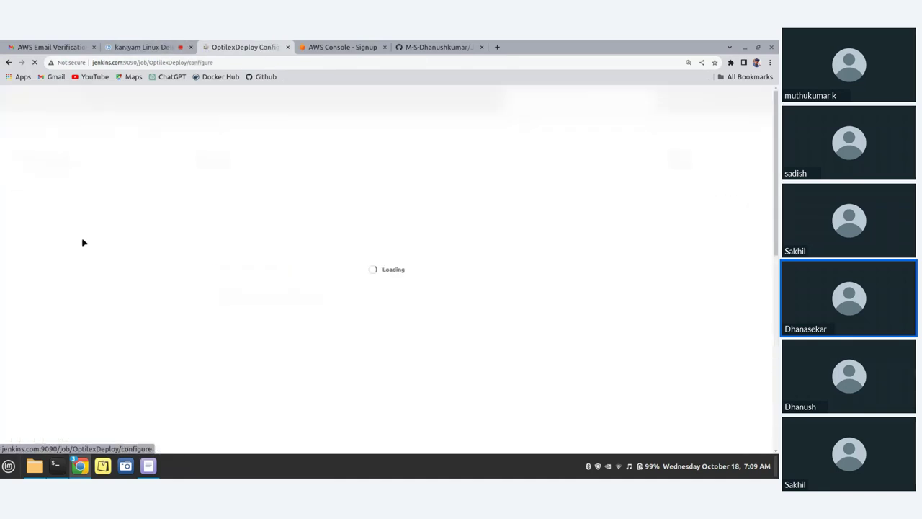
pyautogui.click(147, 47)
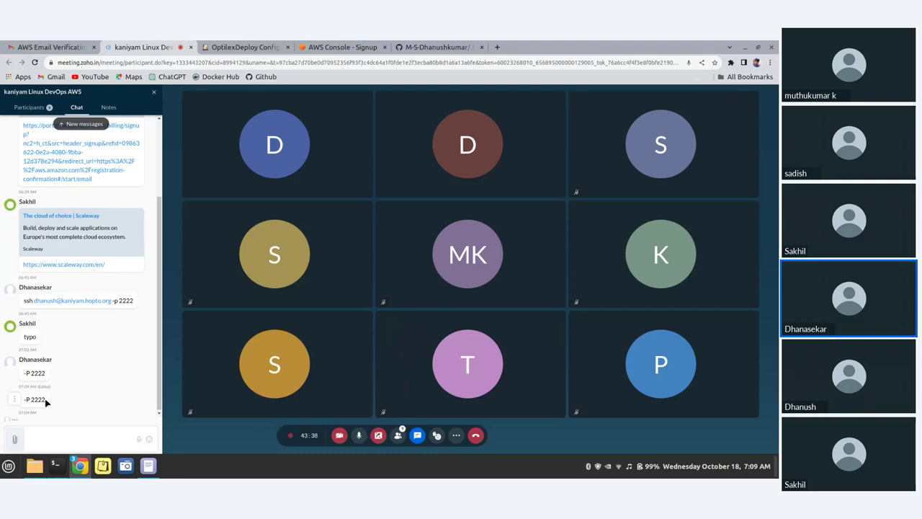
pyautogui.tripleClick(45, 402)
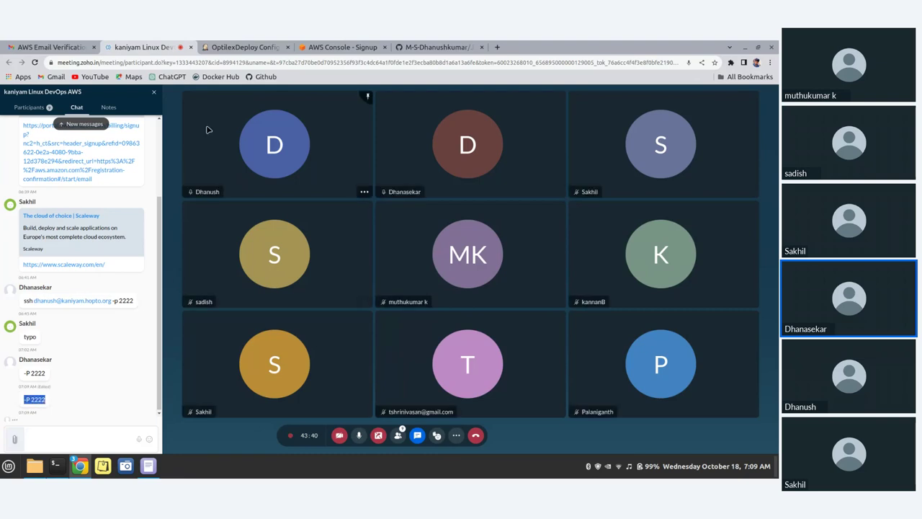
# In the Execute shell scp command, change the port flag to uppercase -P 2222, reposition it, and apply
pyautogui.click(241, 47)
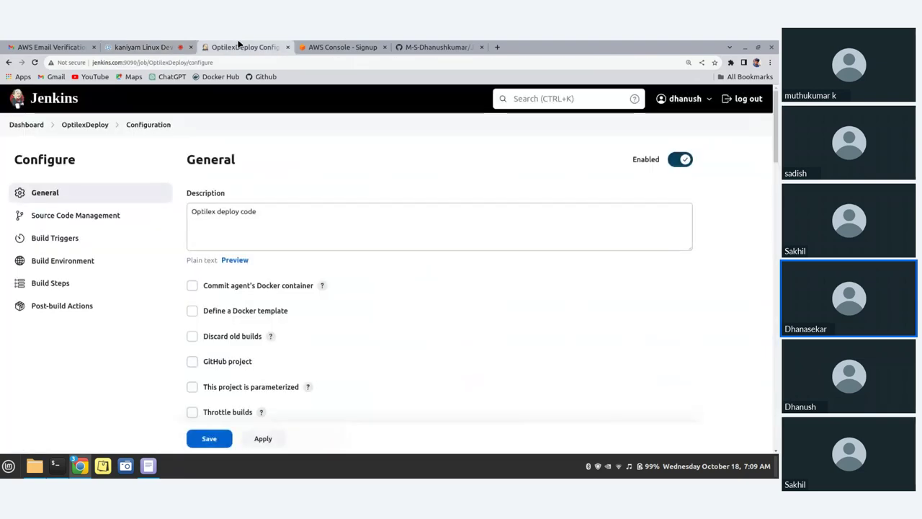
pyautogui.scroll(-10, 300, 333)
pyautogui.scroll(-8, 469, 331)
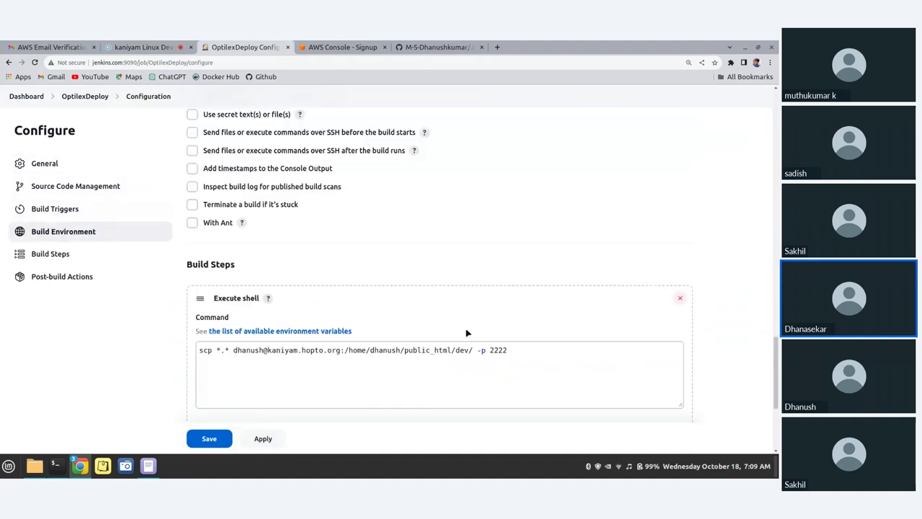
pyautogui.scroll(2, 469, 339)
pyautogui.click(485, 245)
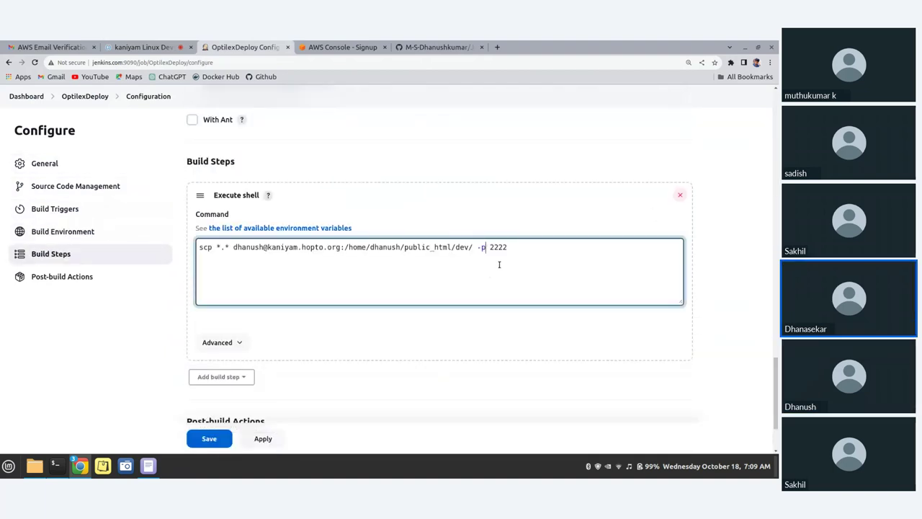
pyautogui.press('BackSpace')
pyautogui.write('P')
pyautogui.moveTo(477, 247); pyautogui.dragTo(515, 248)
pyautogui.press('BackSpace')
pyautogui.click(233, 246)
pyautogui.write('-P 2222')
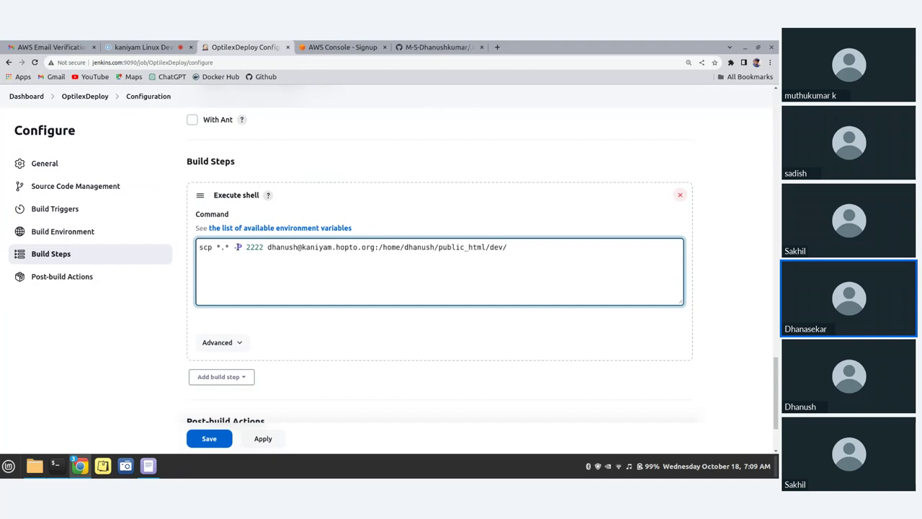
pyautogui.click(224, 247)
pyautogui.scroll(-1, 333, 344)
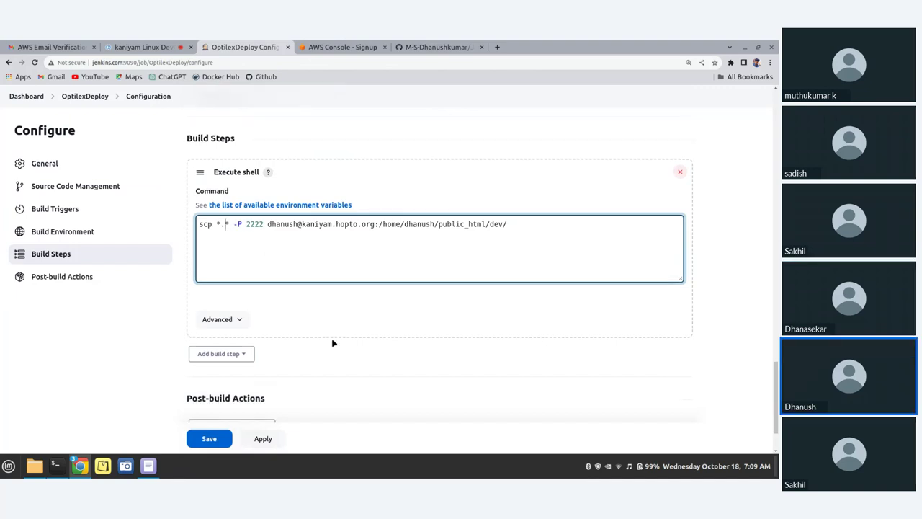
pyautogui.scroll(-3, 333, 344)
pyautogui.click(268, 395)
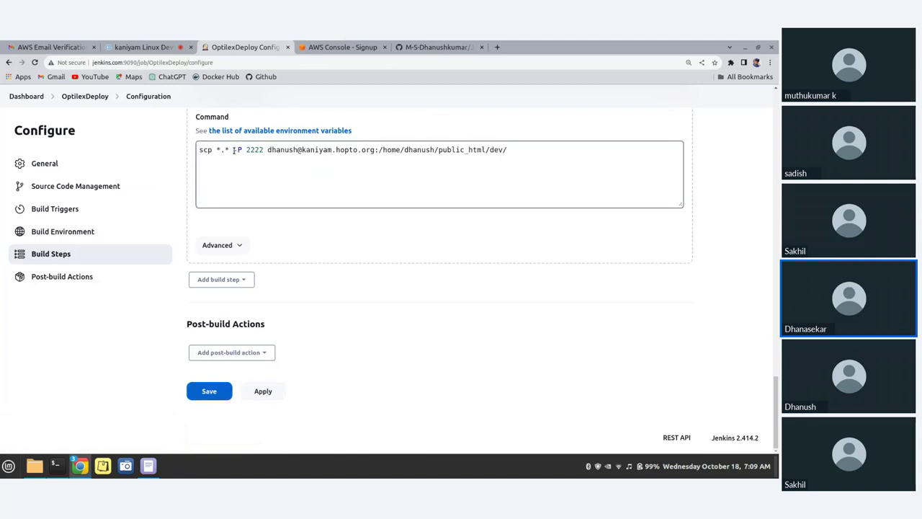
# Move '-P 2222' directly after scp, apply, and save the OptilexDeploy job
pyautogui.moveTo(233, 150); pyautogui.dragTo(269, 149)
pyautogui.hotkey('ctrl', 'c')
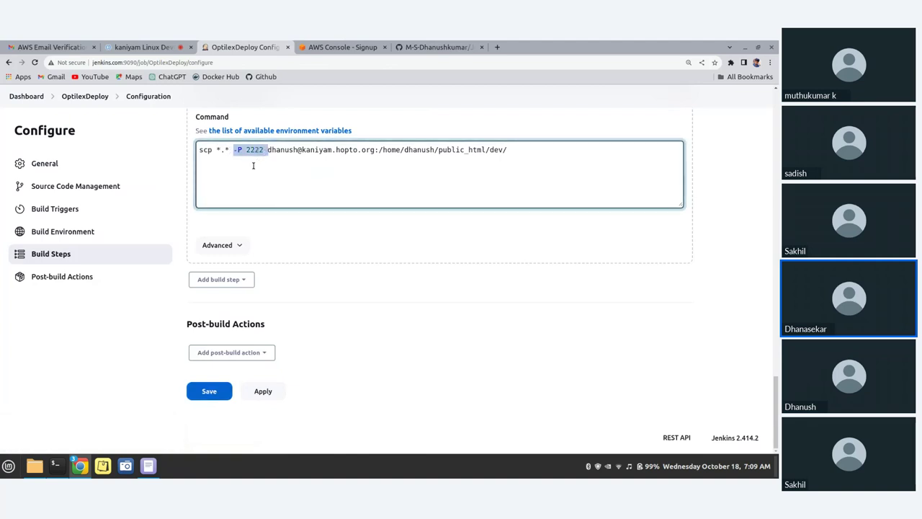
pyautogui.press('BackSpace')
pyautogui.click(216, 149)
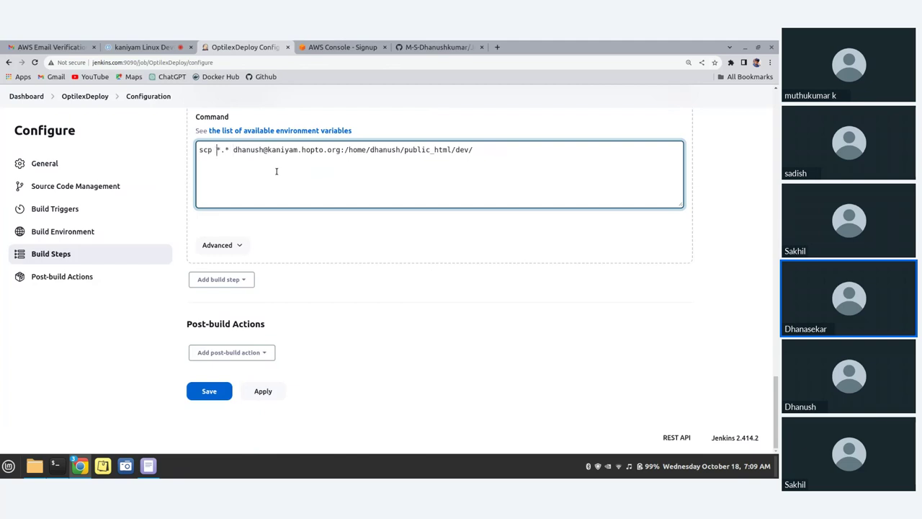
pyautogui.hotkey('ctrl', 'v')
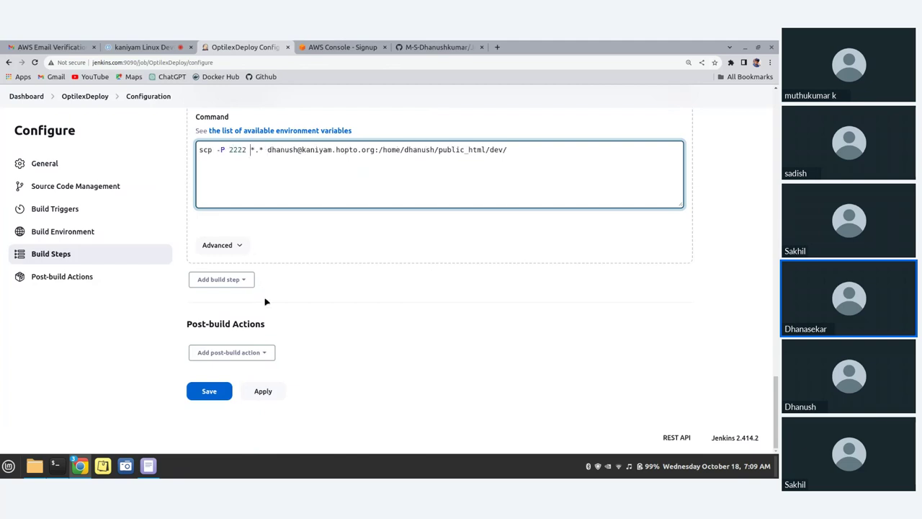
pyautogui.click(264, 391)
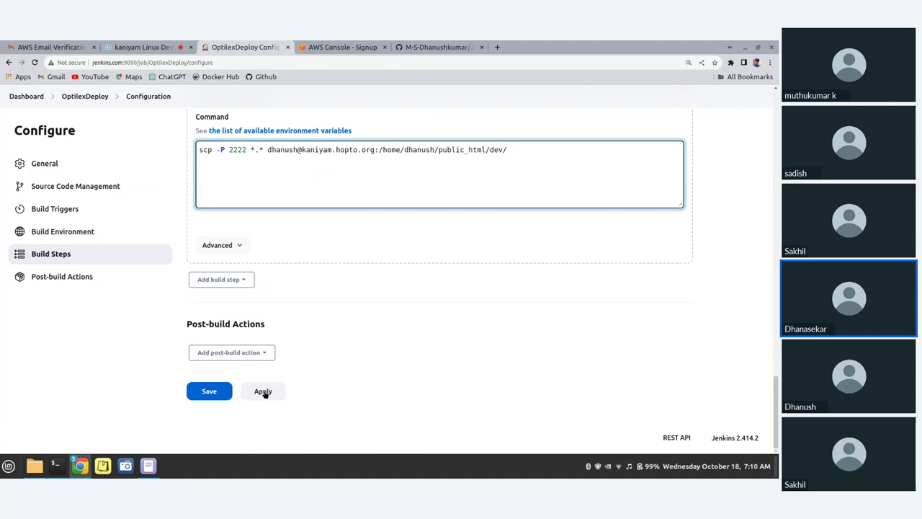
pyautogui.click(224, 398)
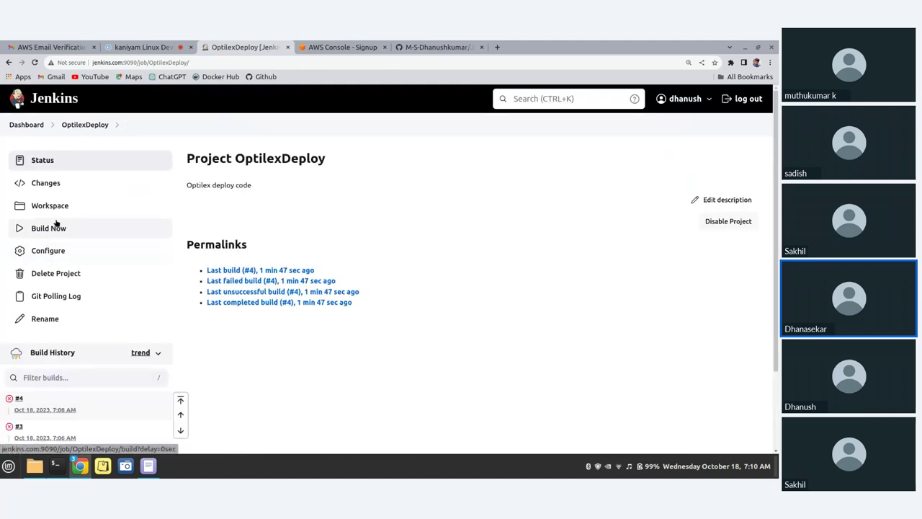
# Trigger OptilexDeploy build #5 and watch it succeed in Build History
pyautogui.click(53, 230)
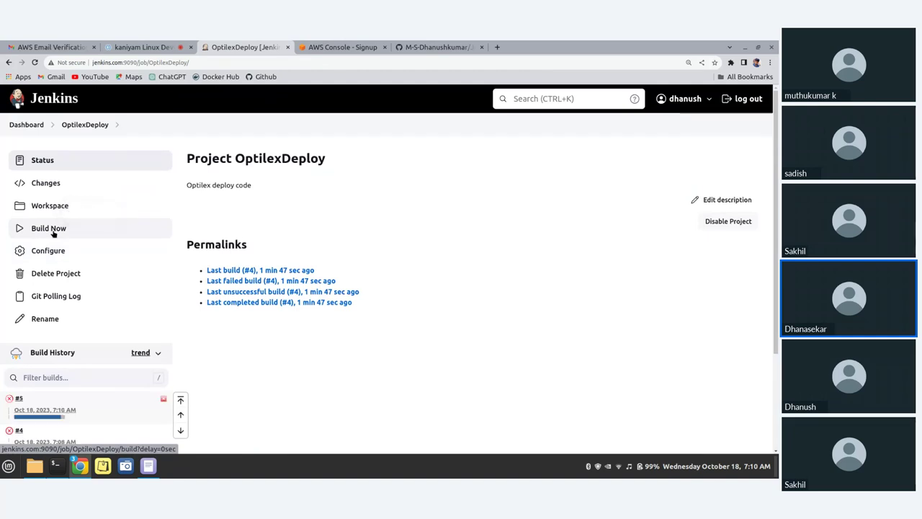
pyautogui.scroll(-2, 57, 288)
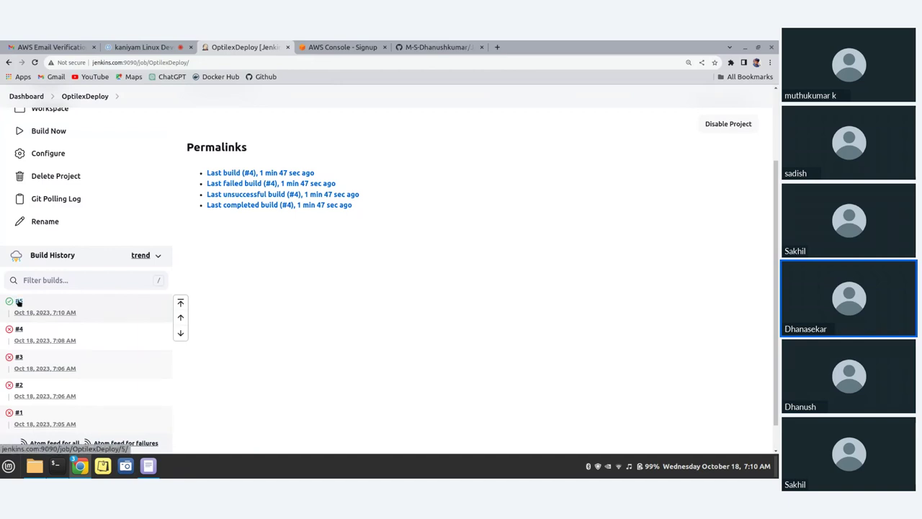
pyautogui.click(52, 157)
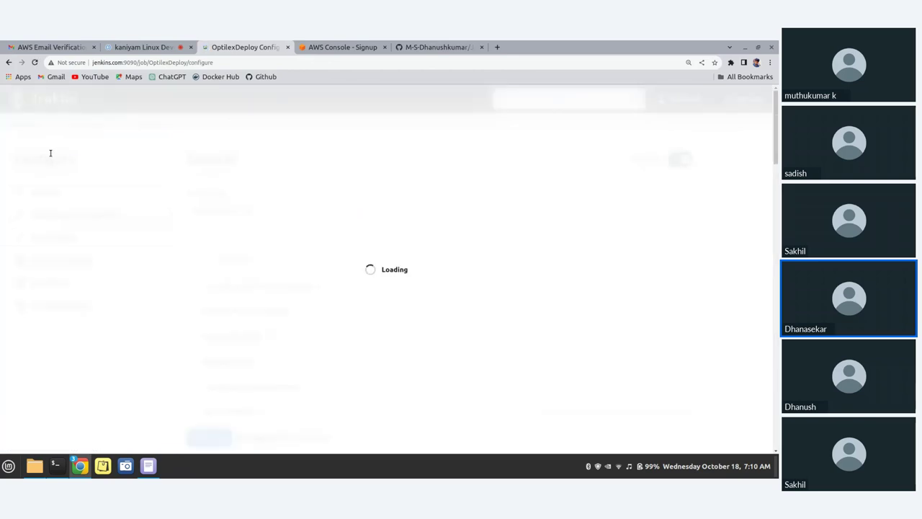
# Review the saved Execute shell scp command with -P 2222, then return to the Zoho meeting chat
pyautogui.scroll(-15, 348, 324)
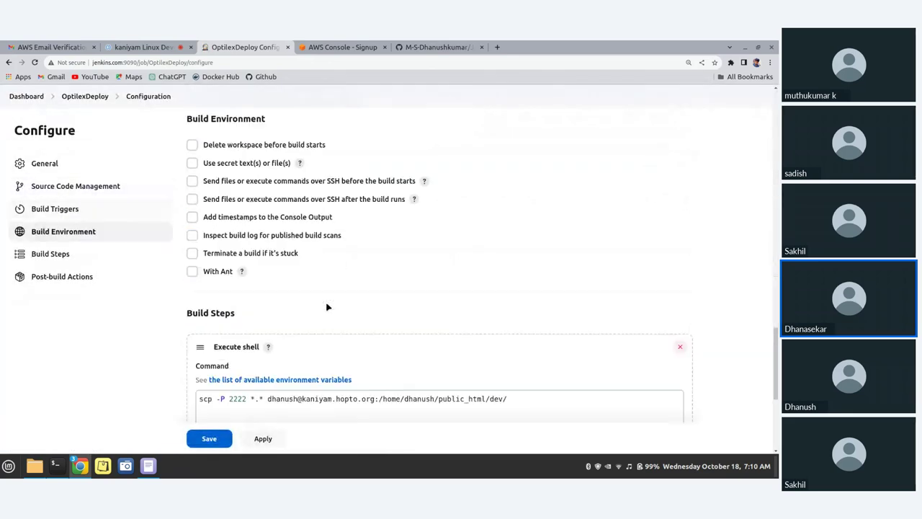
pyautogui.scroll(-4, 325, 304)
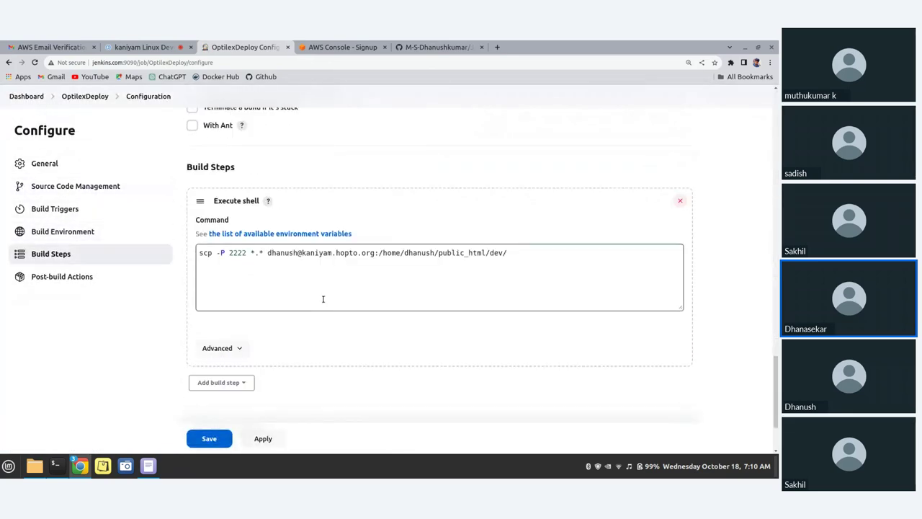
pyautogui.scroll(-1, 322, 298)
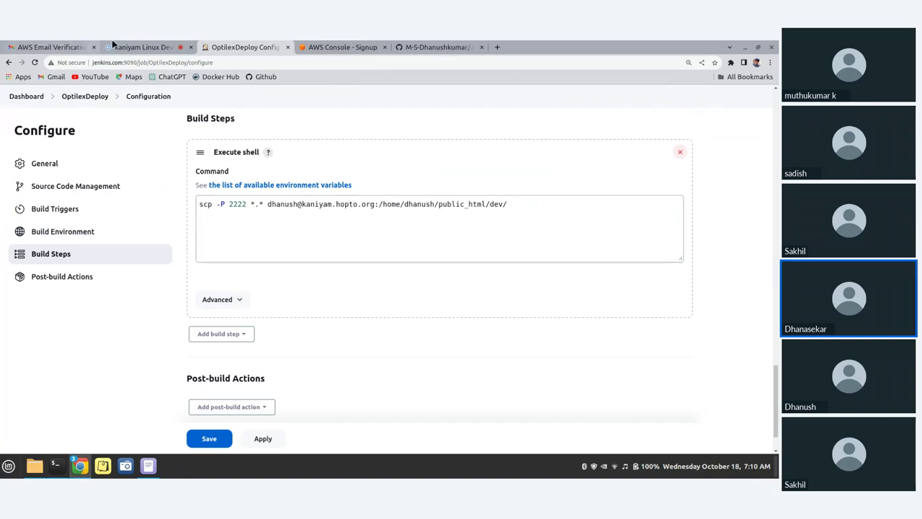
pyautogui.click(144, 46)
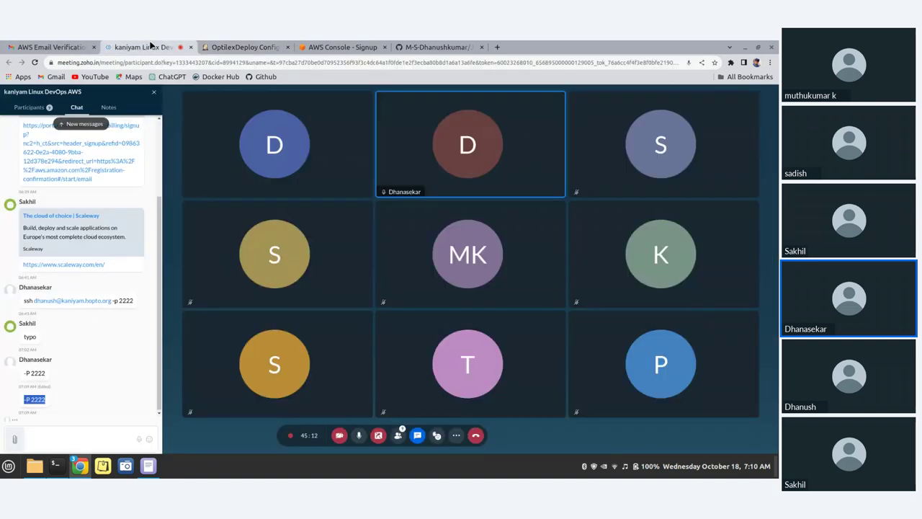
# Open the dev page link from the Zoho chat in a new tab and switch to it
pyautogui.click(254, 45)
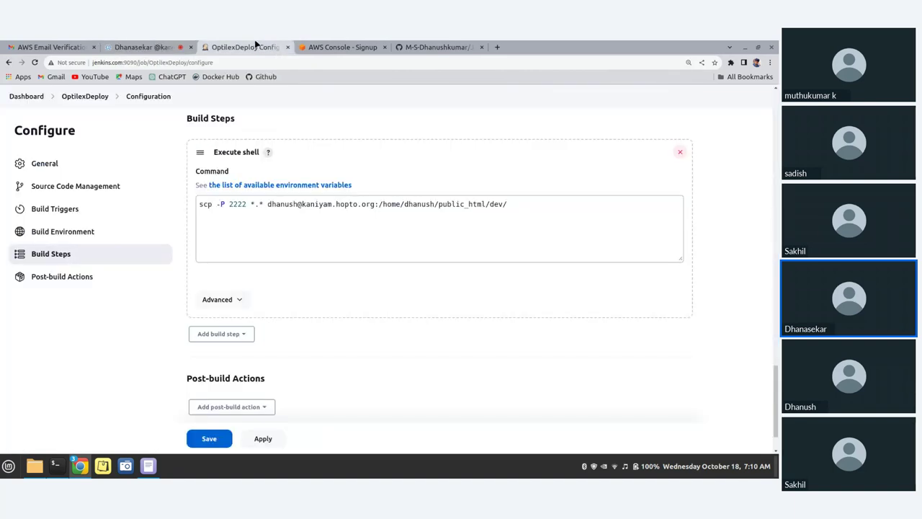
pyautogui.click(121, 46)
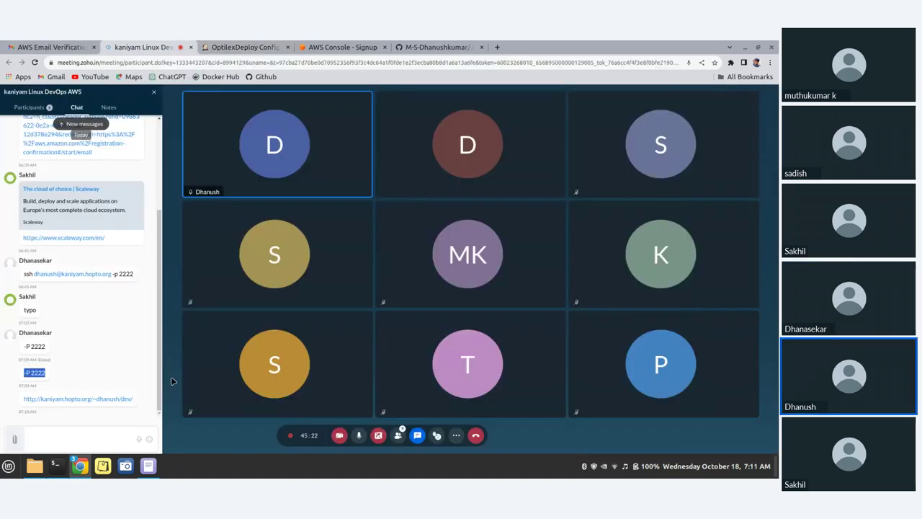
pyautogui.rightClick(100, 405)
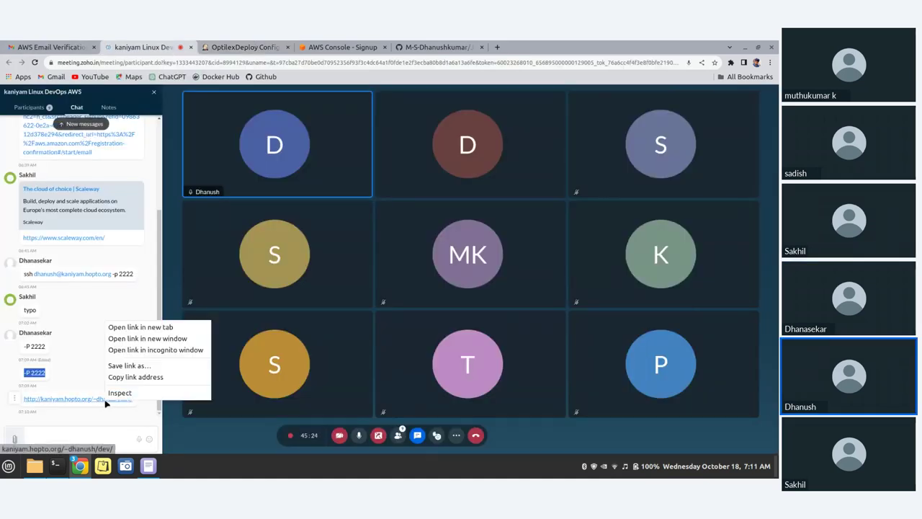
pyautogui.click(152, 326)
pyautogui.click(260, 45)
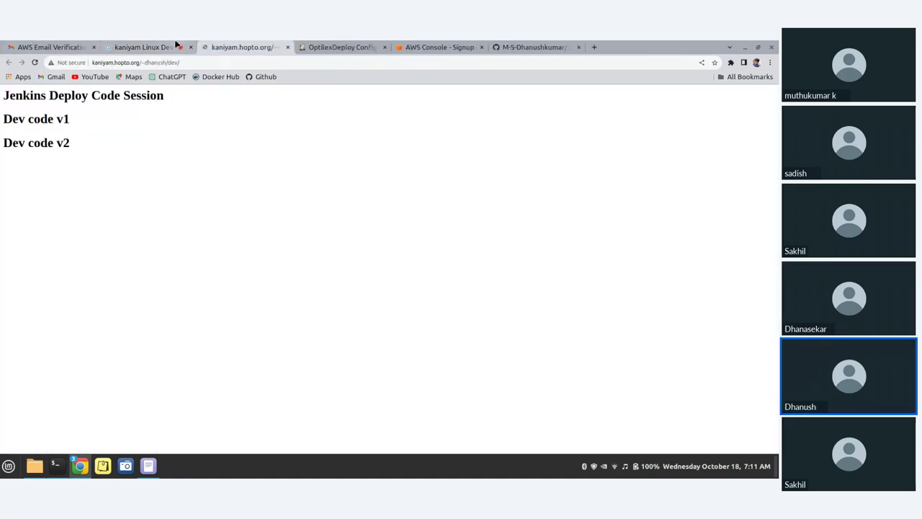
# Confirm the Dev code v1 and v2 lines on the dev page and view index.html on GitHub
pyautogui.tripleClick(85, 118)
pyautogui.tripleClick(70, 143)
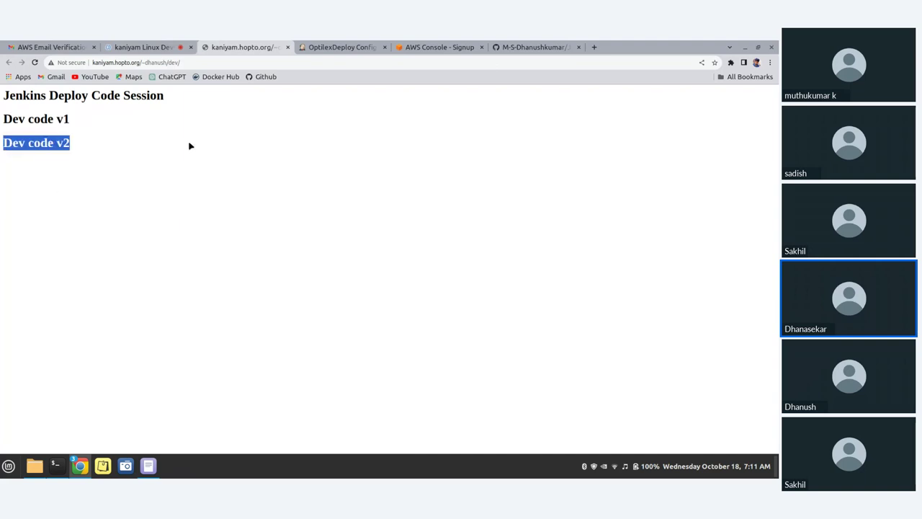
pyautogui.click(517, 46)
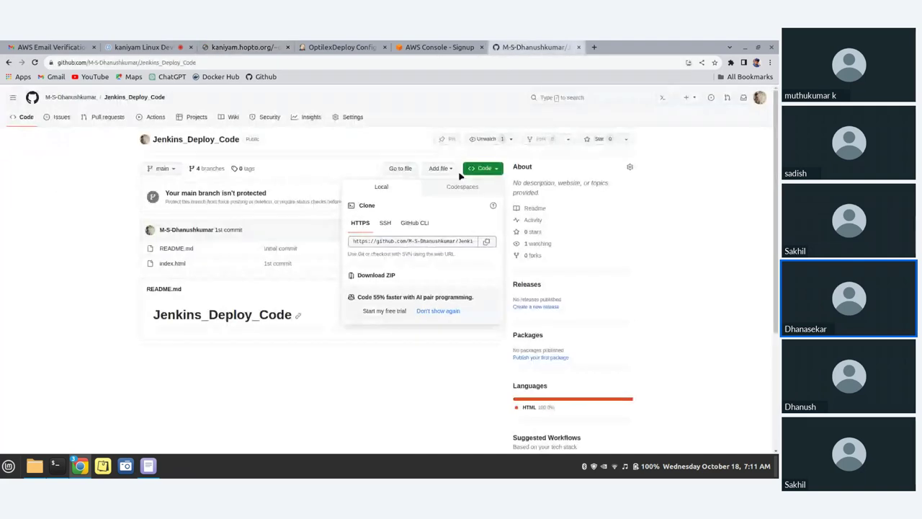
pyautogui.click(170, 263)
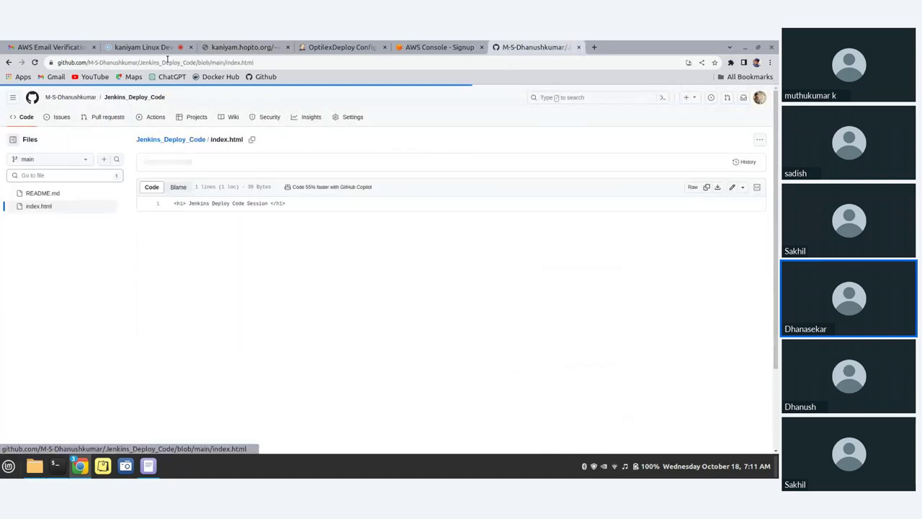
pyautogui.click(255, 46)
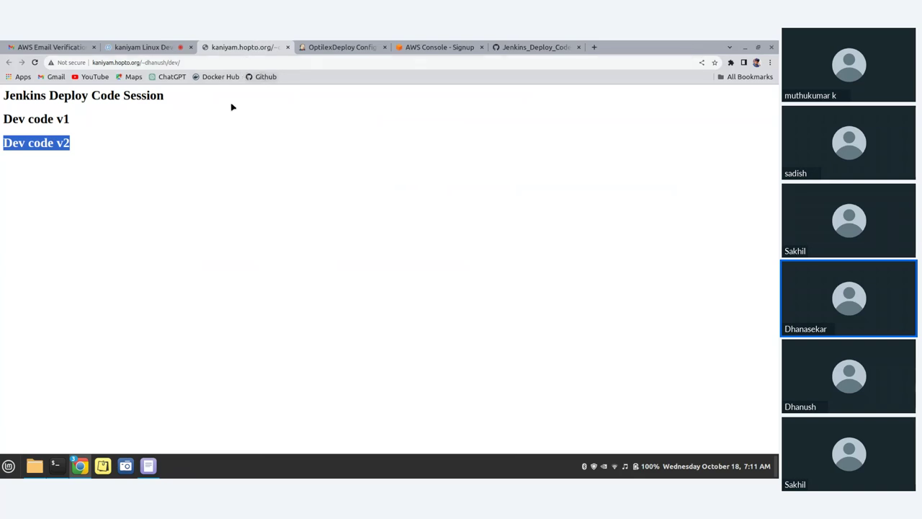
pyautogui.click(61, 473)
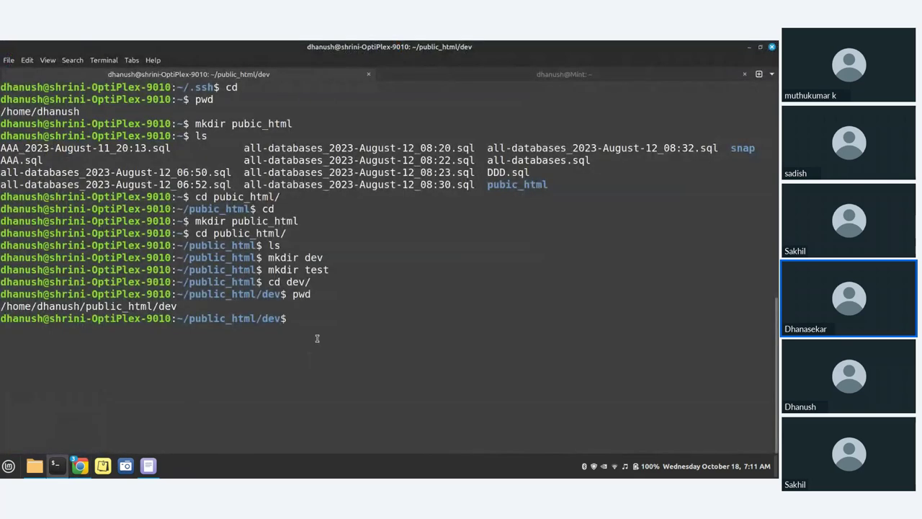
# Enter the Jenkins_Deploy_Code repository, list its files, and check the current git branch
pyautogui.click(535, 75)
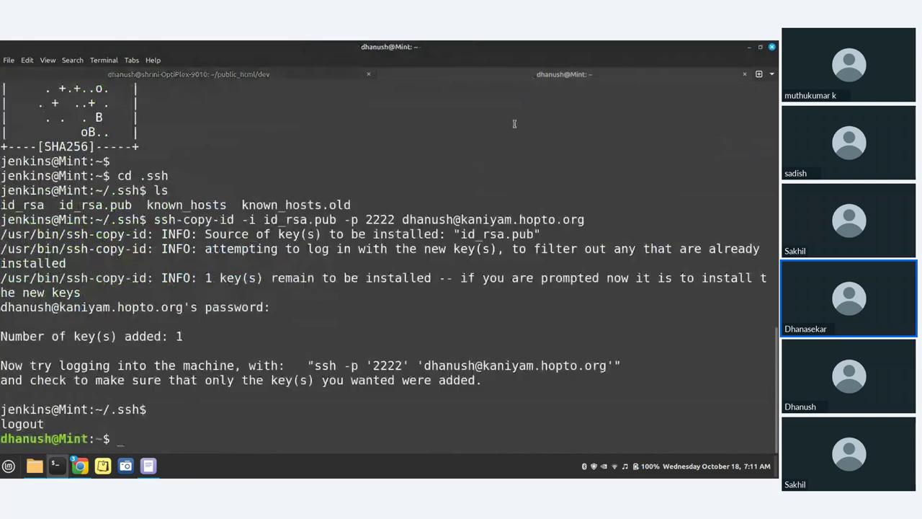
pyautogui.hotkey('ctrl', 'l')
pyautogui.write('c')
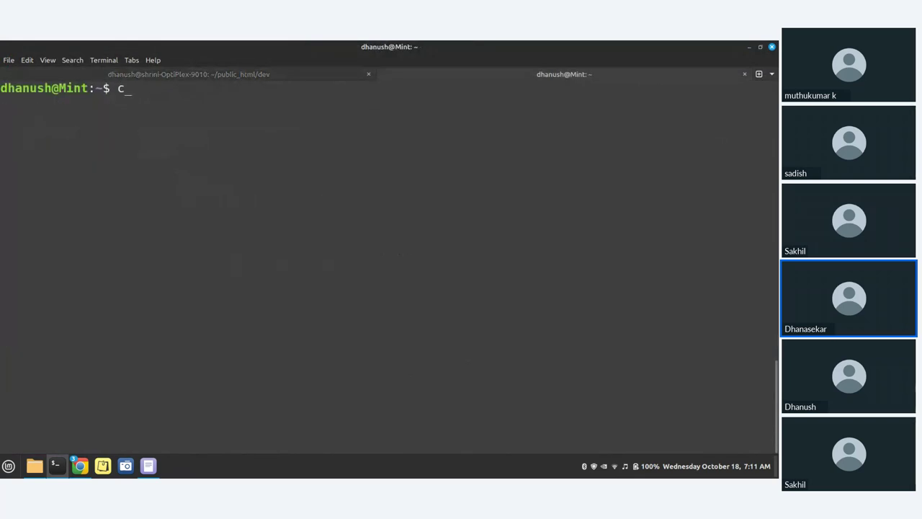
pyautogui.write('d J')
pyautogui.press('Tab')
pyautogui.press('Return')
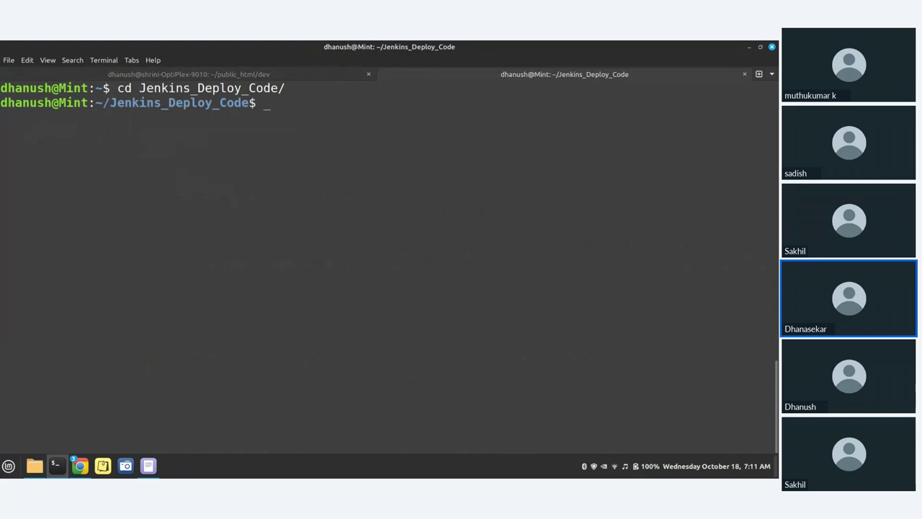
pyautogui.write('ls')
pyautogui.press('Return')
pyautogui.write('vi')
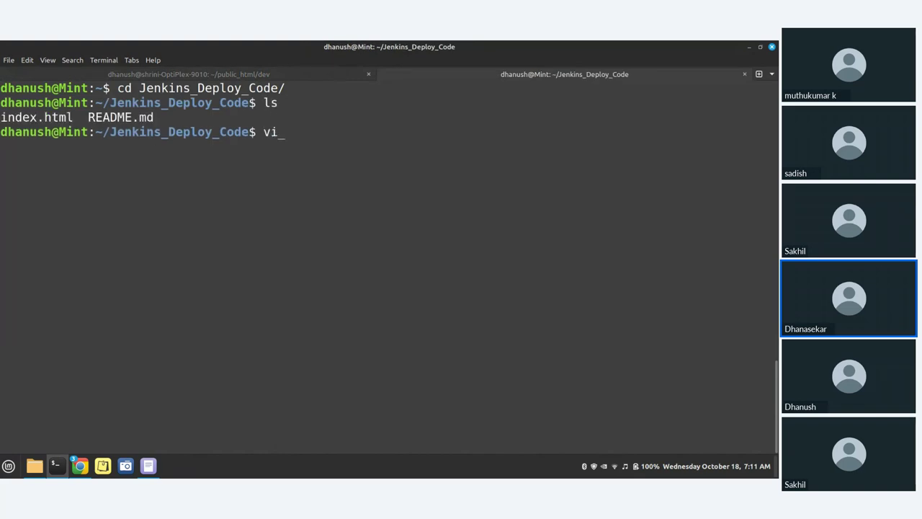
pyautogui.press('BackSpace')
pyautogui.press('BackSpace')
pyautogui.write('git branch')
pyautogui.press('Return')
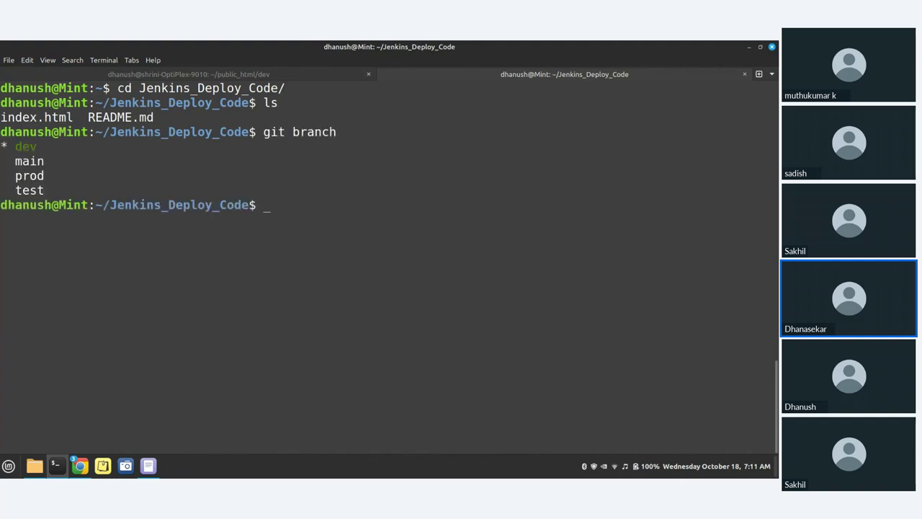
# Add a fourth line '<h1> Dev code v3 </h1>' to index.html in vim
pyautogui.write('gi')
pyautogui.press('BackSpace')
pyautogui.press('BackSpace')
pyautogui.write('vim in')
pyautogui.press('Tab')
pyautogui.press('Return')
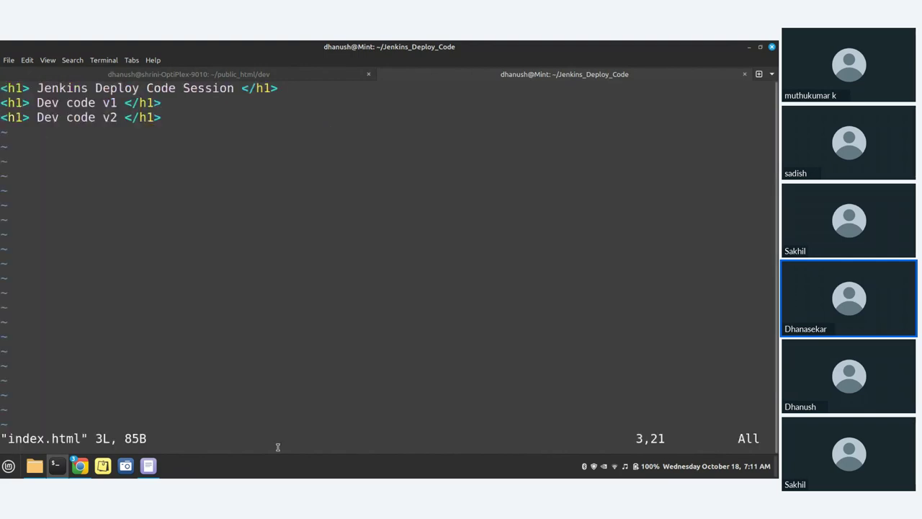
pyautogui.press('i')
pyautogui.press('End')
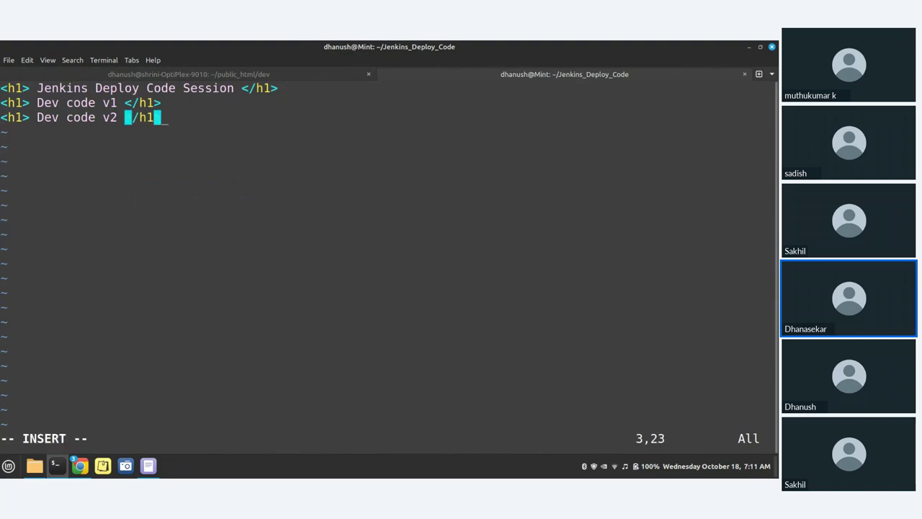
pyautogui.press('Return')
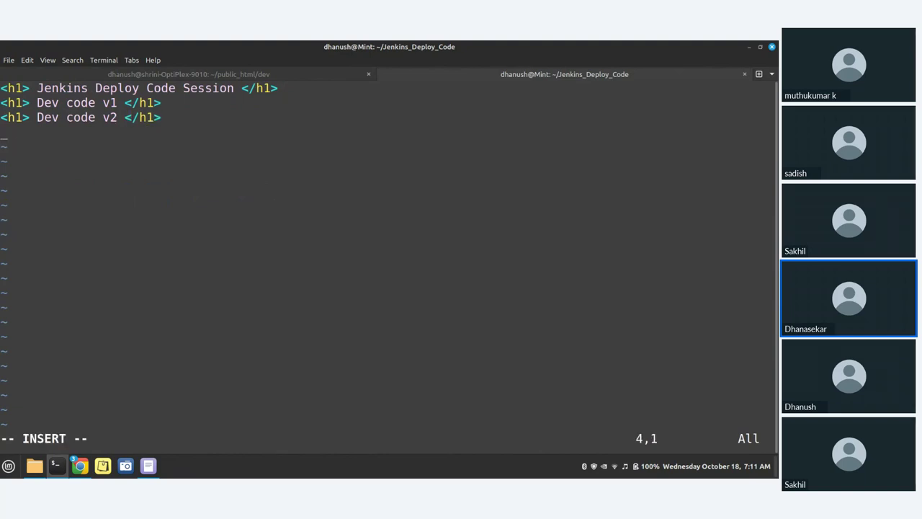
pyautogui.write('<h1> Dev Cod')
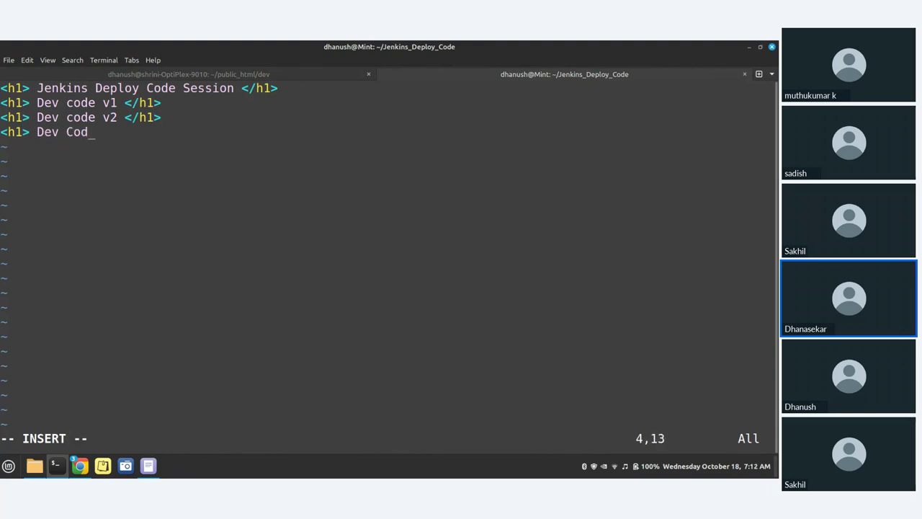
pyautogui.press('BackSpace')
pyautogui.press('BackSpace')
pyautogui.press('BackSpace')
pyautogui.write('cd')
pyautogui.press('BackSpace')
pyautogui.write('ode v3 </h1>')
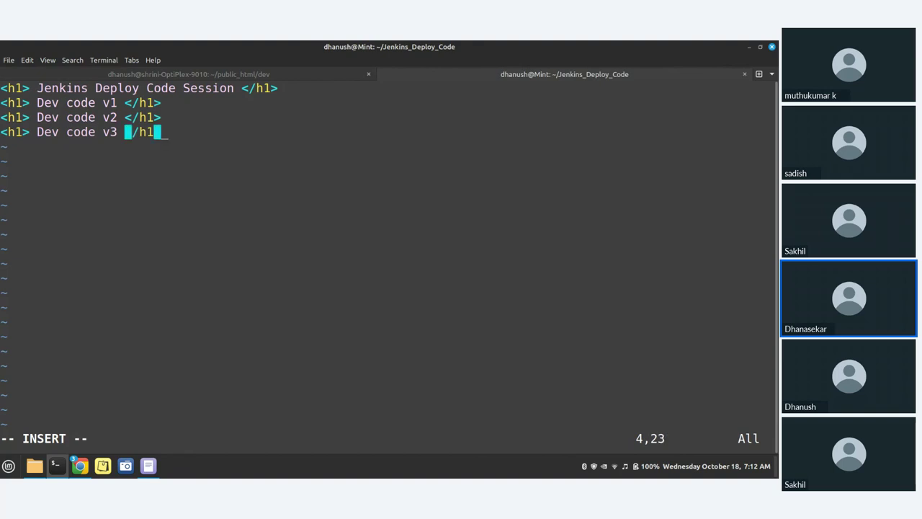
pyautogui.press('Left')
pyautogui.press('Left')
pyautogui.press('Left')
pyautogui.press('Escape')
# Save index.html, stage it, and commit it with the message 'dev 3'
pyautogui.write(':wq')
pyautogui.press('Return')
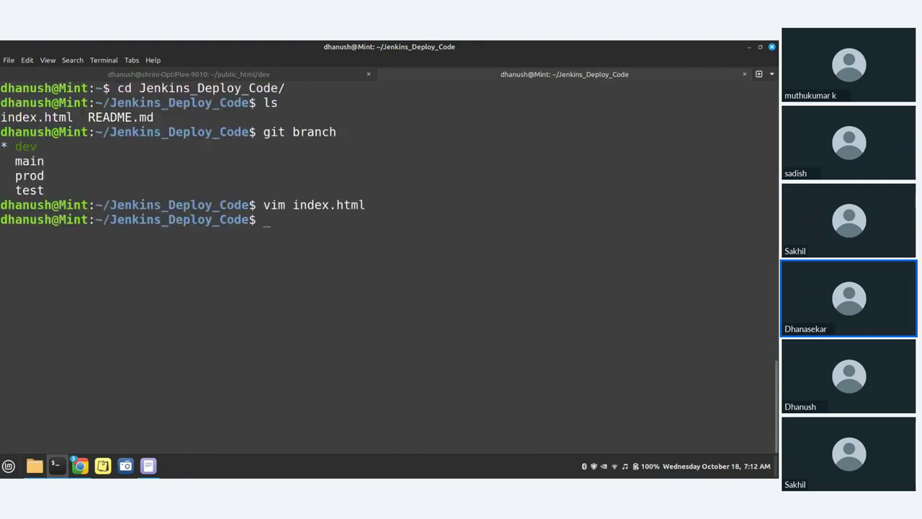
pyautogui.write('git add in')
pyautogui.press('Tab')
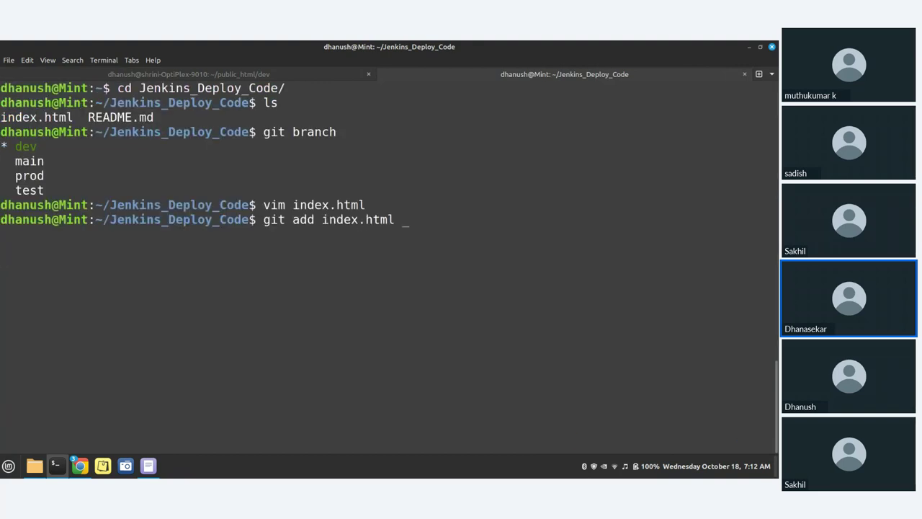
pyautogui.press('Return')
pyautogui.write('git commit ')
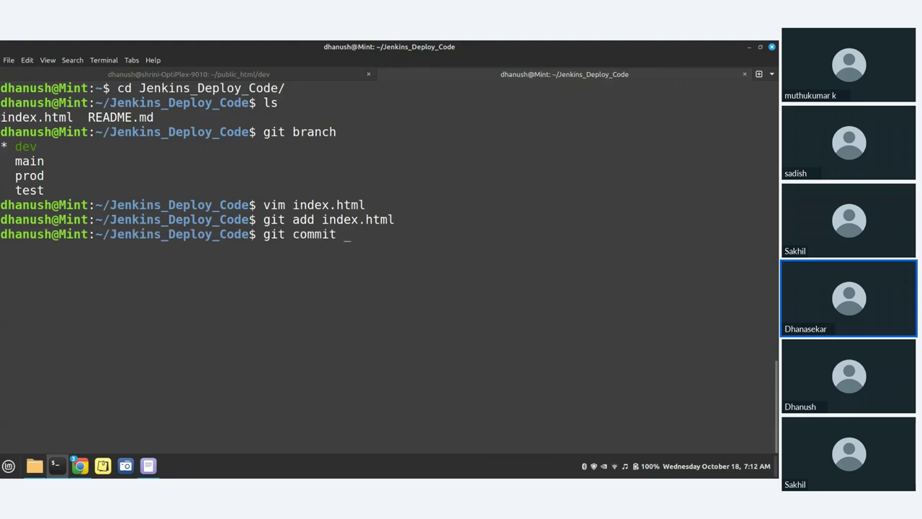
pyautogui.write('-m ')
pyautogui.write('"dev ')
pyautogui.write('3"')
pyautogui.press('Return')
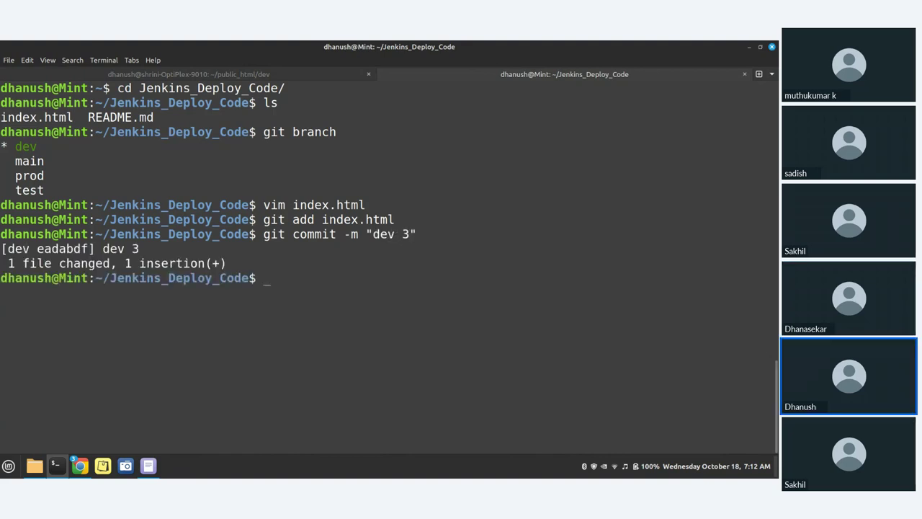
# Run git push origin dev, enter the GitHub username, and copy the access token from the My tokken file
pyautogui.write('git origin ')
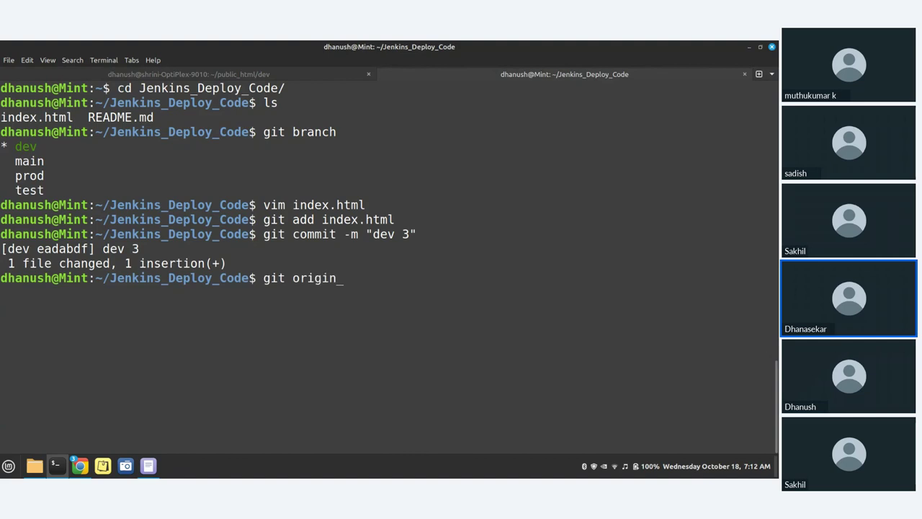
pyautogui.write('main')
pyautogui.press('BackSpace')
pyautogui.press('BackSpace')
pyautogui.press('BackSpace')
pyautogui.press('BackSpace')
pyautogui.press('BackSpace')
pyautogui.press('BackSpace')
pyautogui.press('BackSpace')
pyautogui.press('BackSpace')
pyautogui.press('BackSpace')
pyautogui.press('BackSpace')
pyautogui.press('BackSpace')
pyautogui.write('push origin dev')
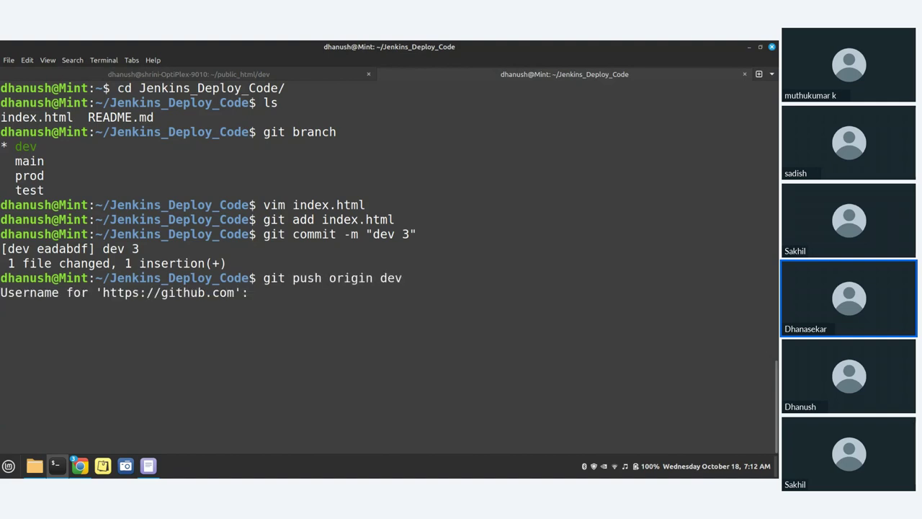
pyautogui.write('M-S-Dhanushkumar')
pyautogui.press('Return')
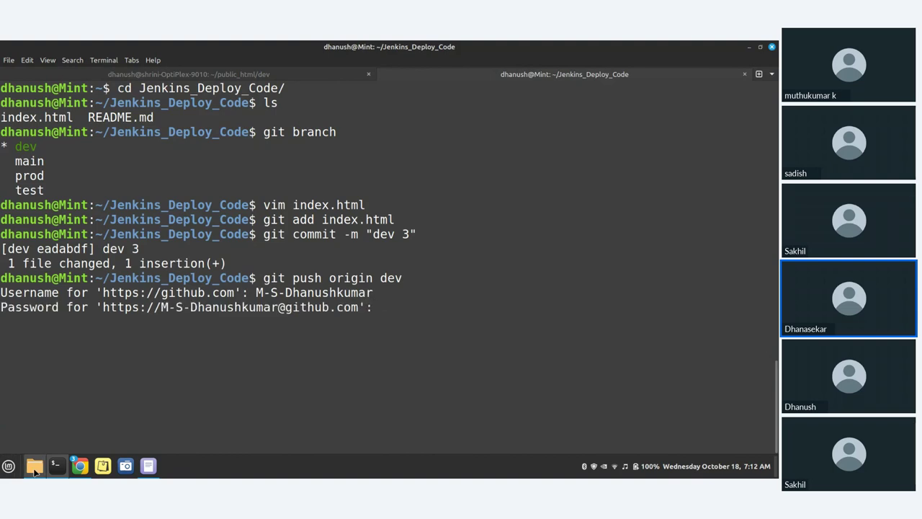
pyautogui.click(35, 466)
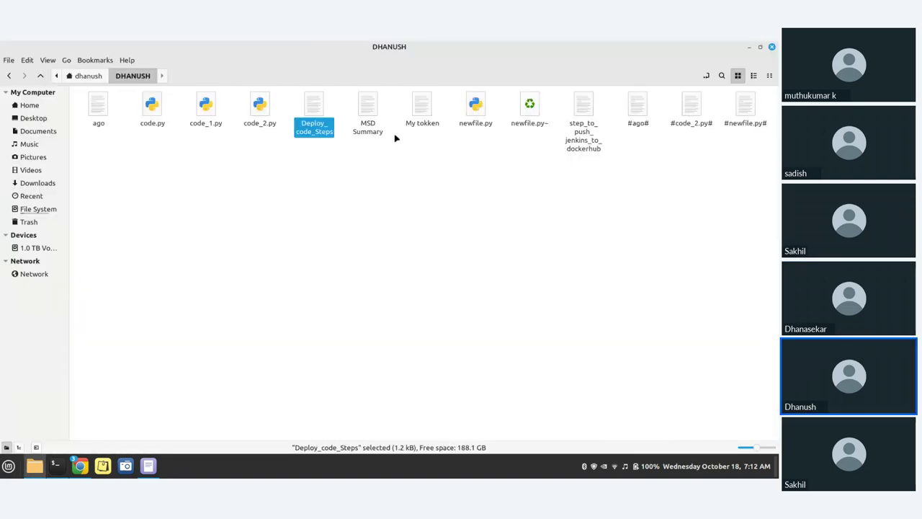
pyautogui.doubleClick(419, 112)
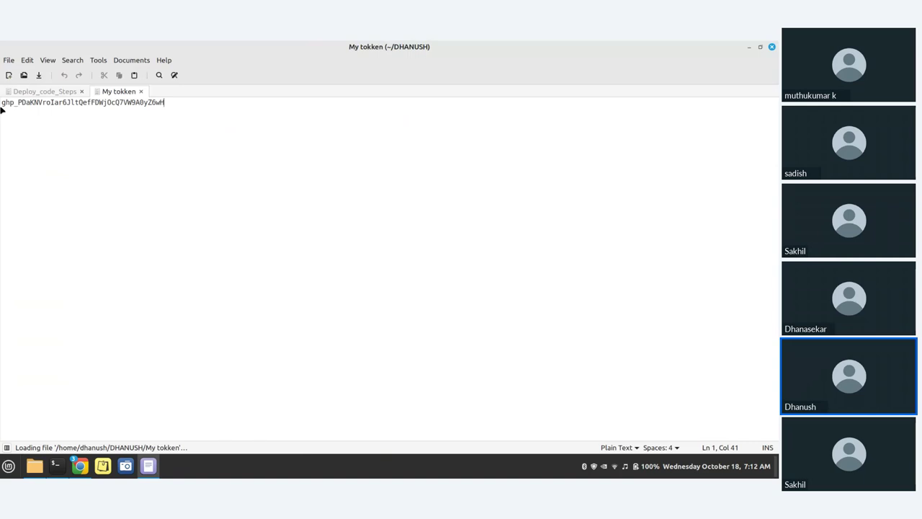
pyautogui.moveTo(2, 109); pyautogui.dragTo(163, 110)
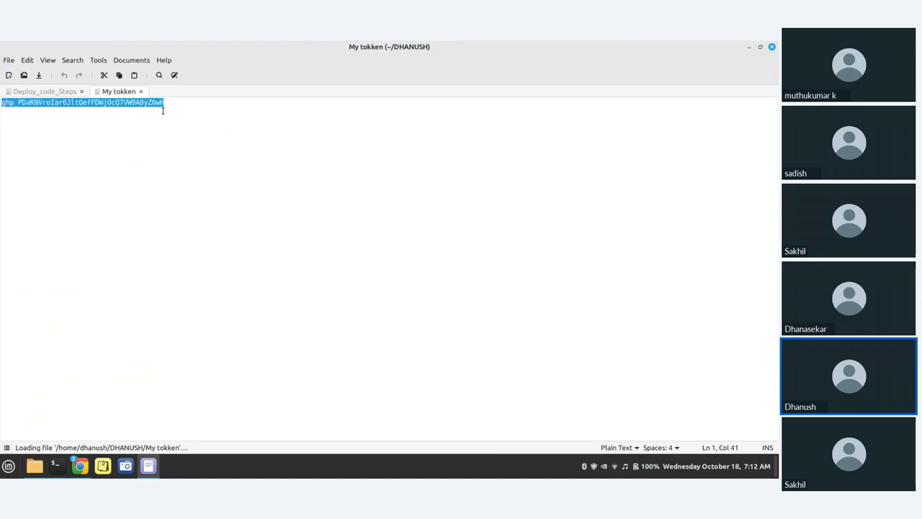
pyautogui.click(749, 46)
# Paste the access token at the password prompt to complete the push to dev
pyautogui.click(749, 46)
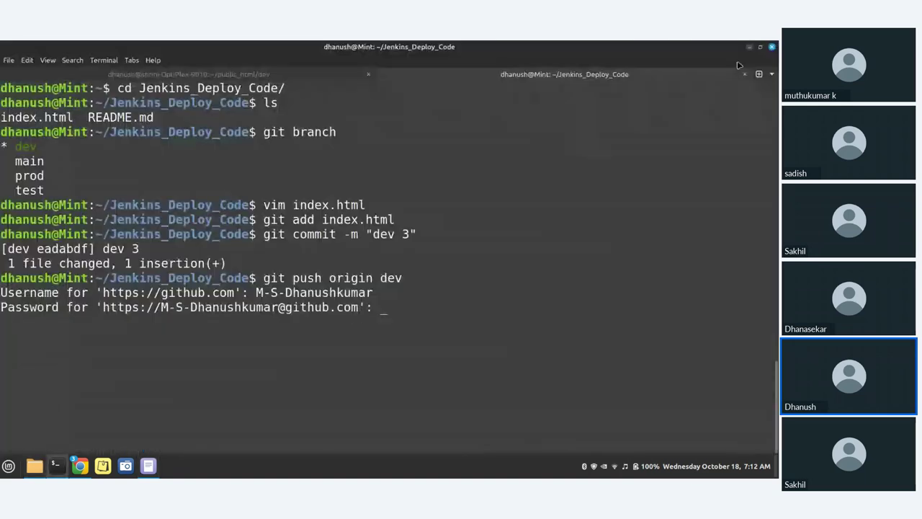
pyautogui.hotkey('ctrl', 'shift', 'v')
pyautogui.press('Return')
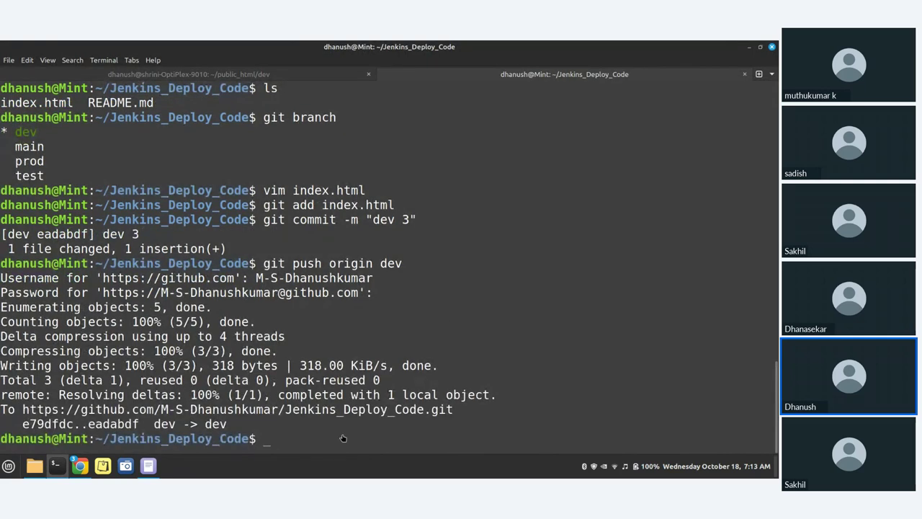
# Check the push output, then bring up Chrome's OptilexDeploy configuration page
pyautogui.click(80, 466)
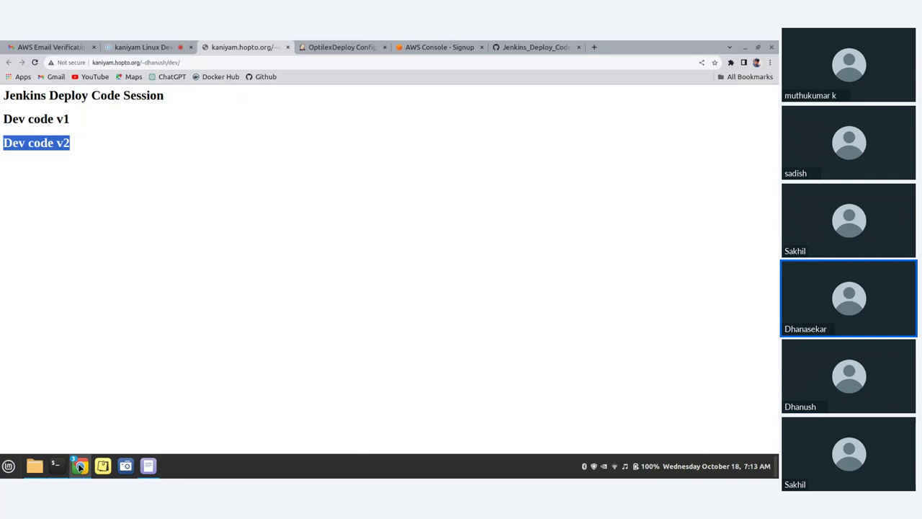
pyautogui.click(80, 465)
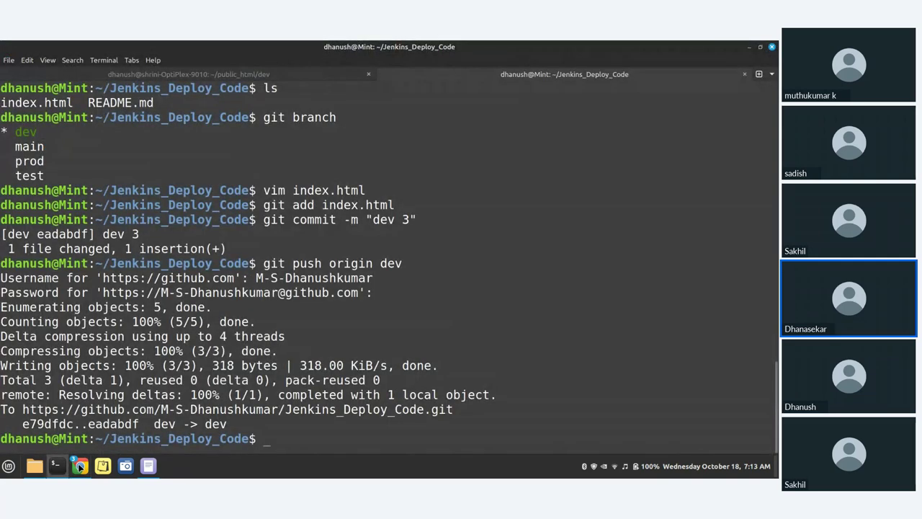
pyautogui.click(80, 466)
pyautogui.click(329, 46)
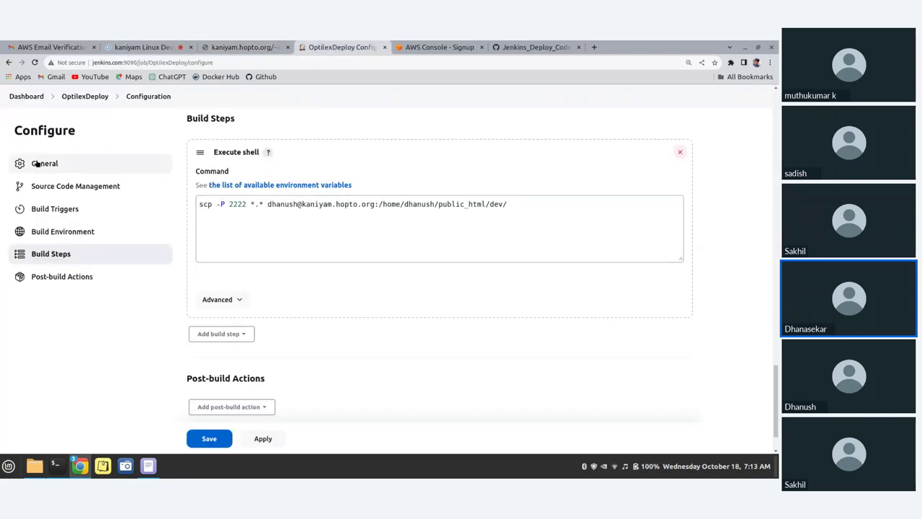
# Open OptilexDeploy from the dashboard and watch build #6 run to success
pyautogui.click(35, 97)
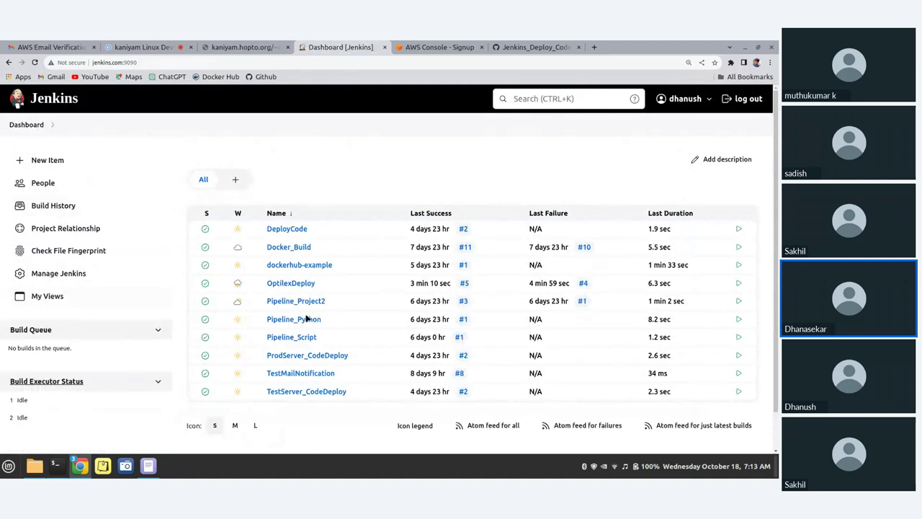
pyautogui.click(297, 283)
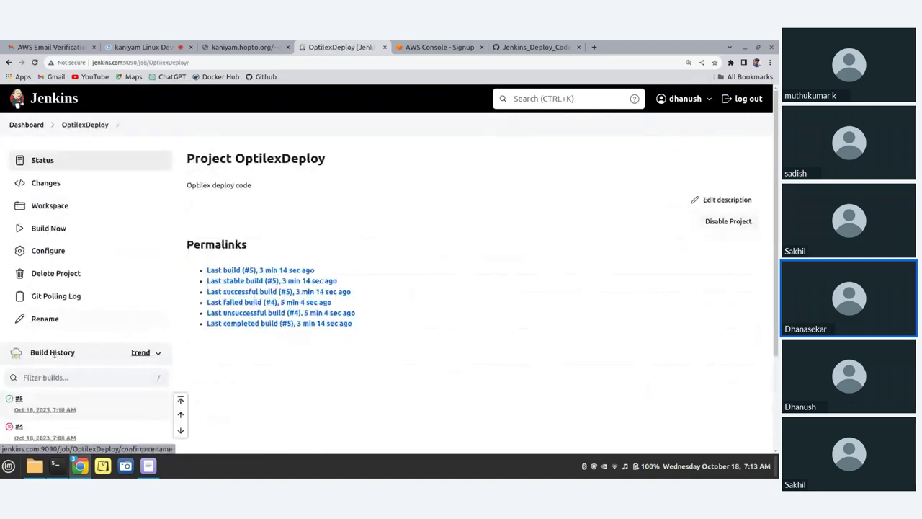
pyautogui.scroll(-1, 57, 367)
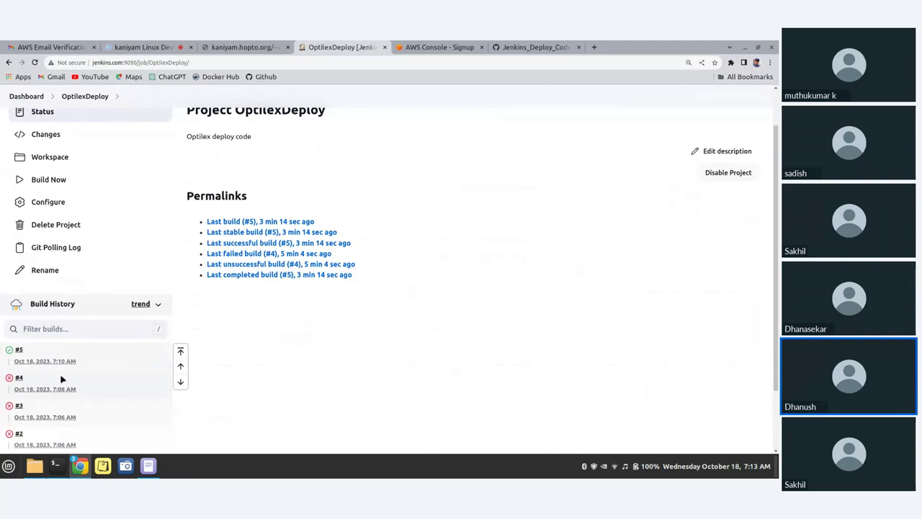
pyautogui.scroll(-2, 184, 318)
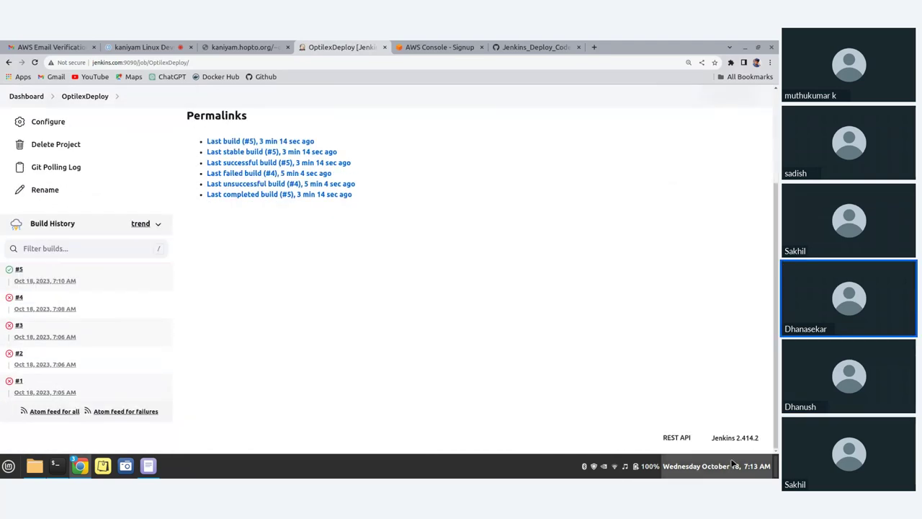
pyautogui.moveTo(739, 460)
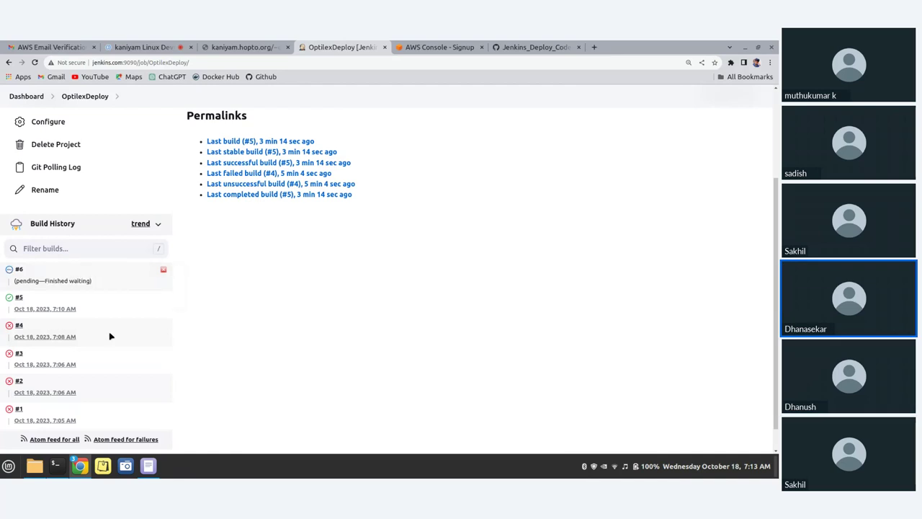
pyautogui.moveTo(33, 291)
pyautogui.moveTo(14, 281); pyautogui.dragTo(97, 283)
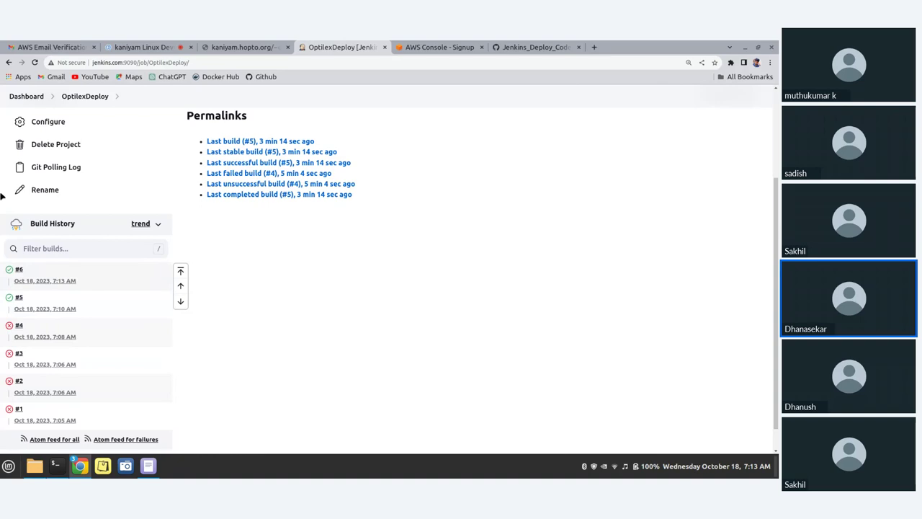
pyautogui.click(241, 47)
# Reload the dev page and select the newly deployed Dev code v3 line
pyautogui.click(35, 63)
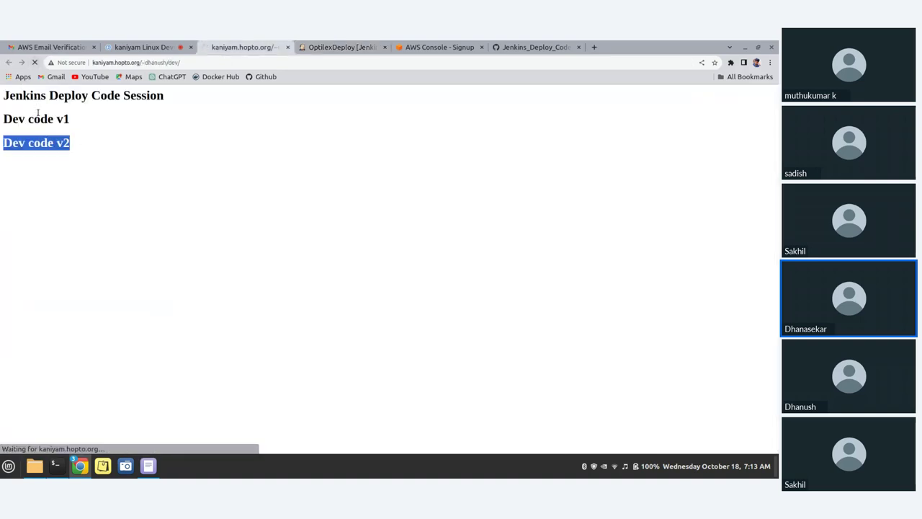
pyautogui.moveTo(85, 166); pyautogui.dragTo(2, 165)
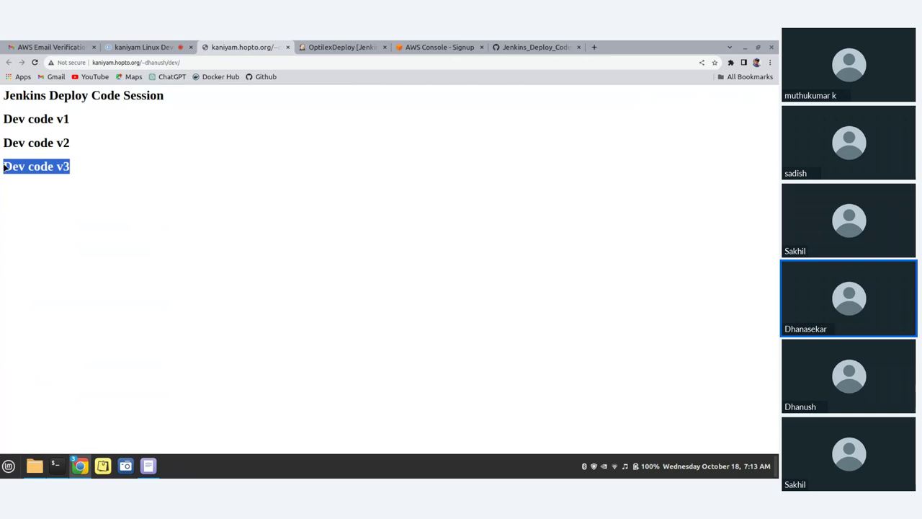
pyautogui.moveTo(155, 469)
pyautogui.click(145, 63)
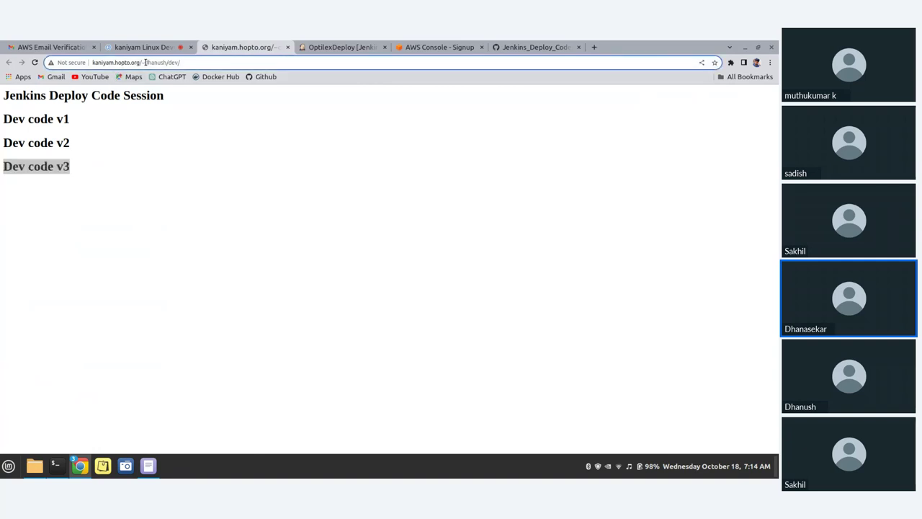
pyautogui.click(141, 48)
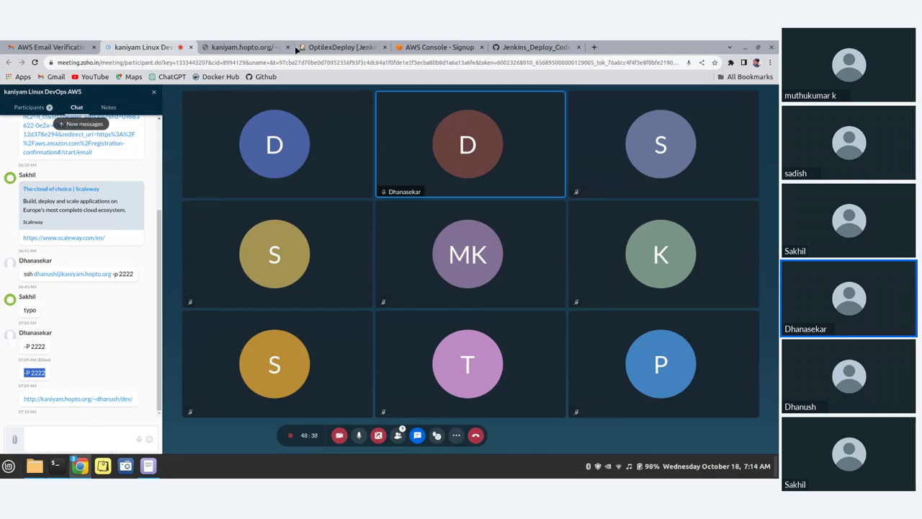
pyautogui.click(272, 47)
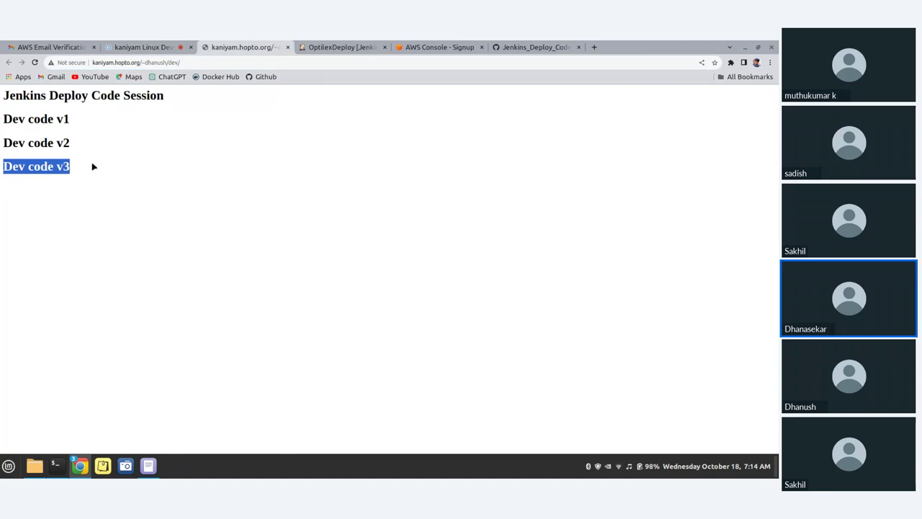
pyautogui.moveTo(85, 171); pyautogui.dragTo(4, 96)
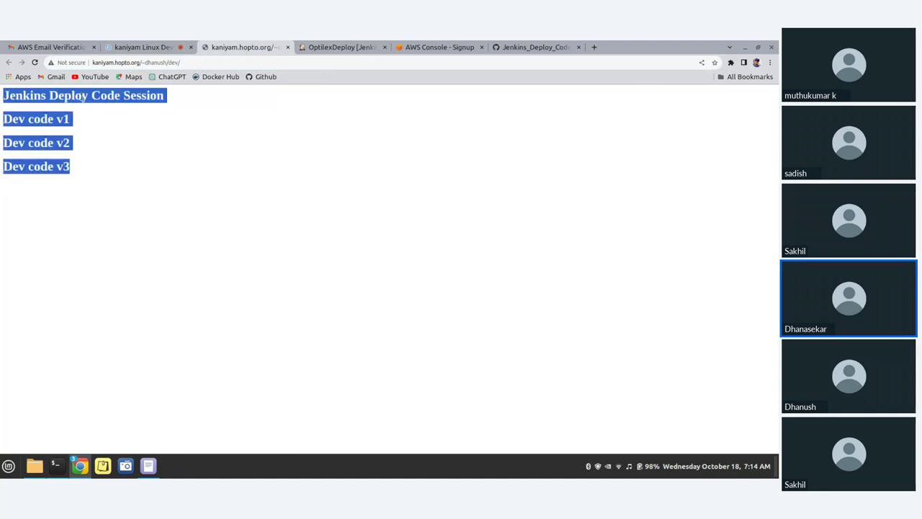
pyautogui.click(148, 47)
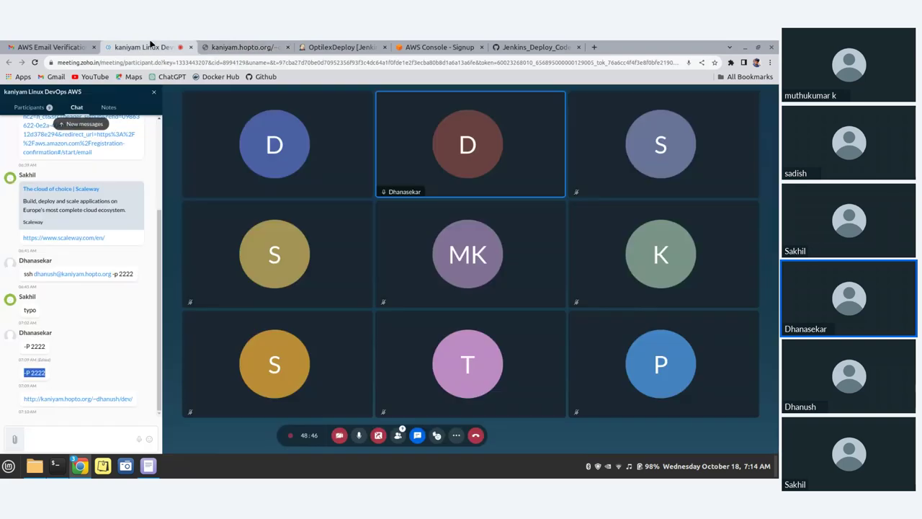
# Go from the OptilexDeploy job page to the Jenkins dashboard, showing last success #6
pyautogui.click(368, 46)
pyautogui.scroll(2, 24, 168)
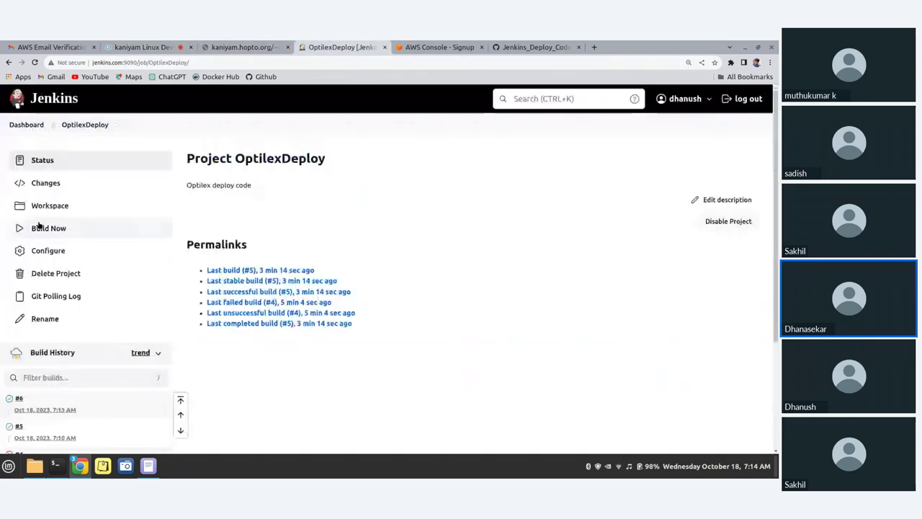
pyautogui.click(28, 124)
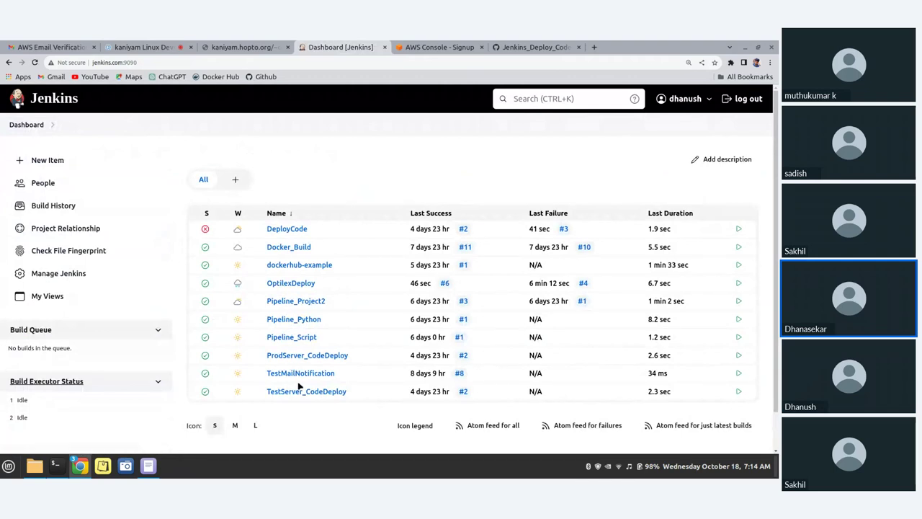
# Create a new freestyle project named OptilexTest
pyautogui.click(36, 160)
pyautogui.click(265, 203)
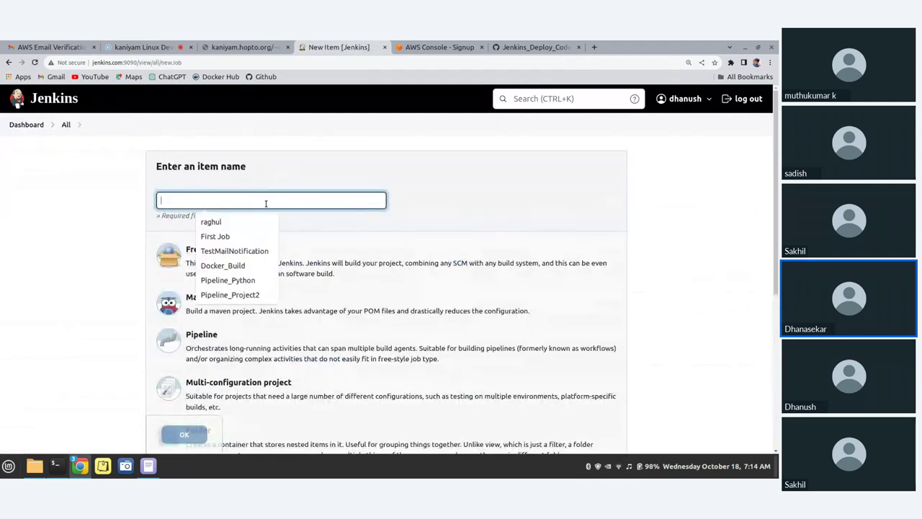
pyautogui.write('Opti')
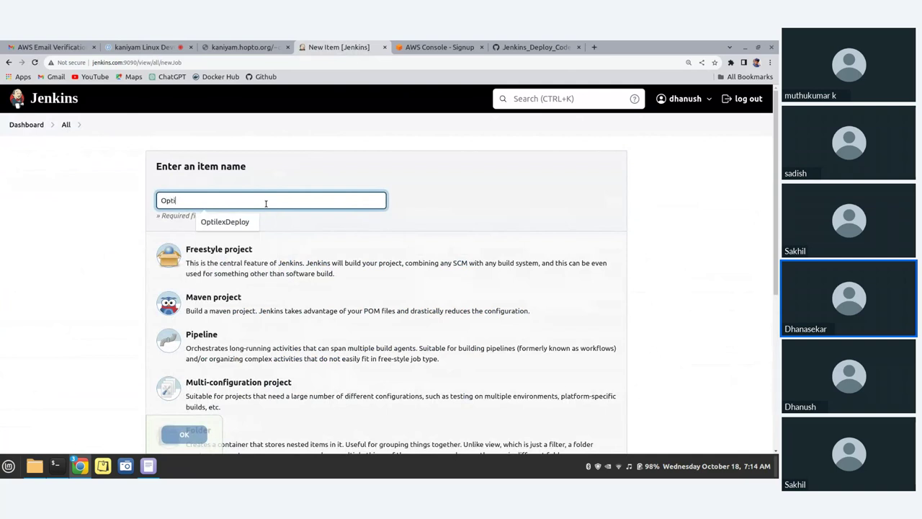
pyautogui.write('lexTe')
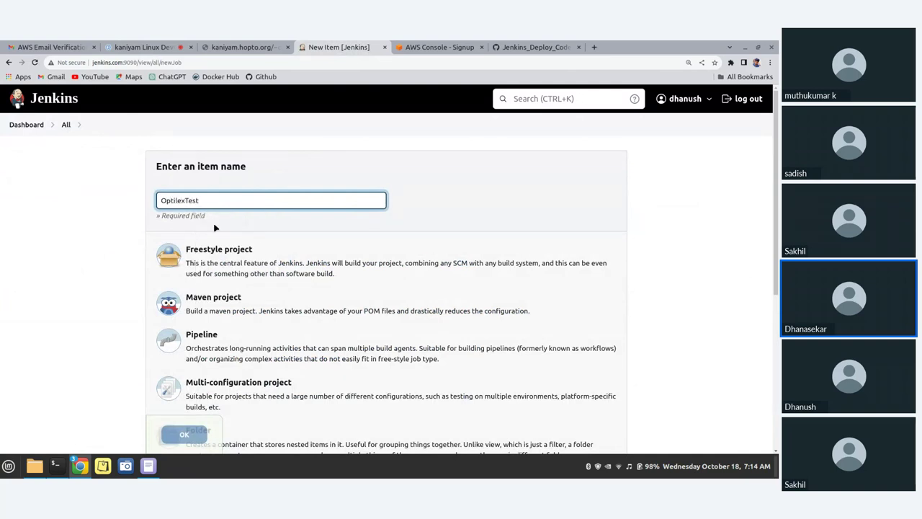
pyautogui.write('st')
pyautogui.scroll(-3, 241, 238)
pyautogui.scroll(3, 237, 224)
pyautogui.click(229, 266)
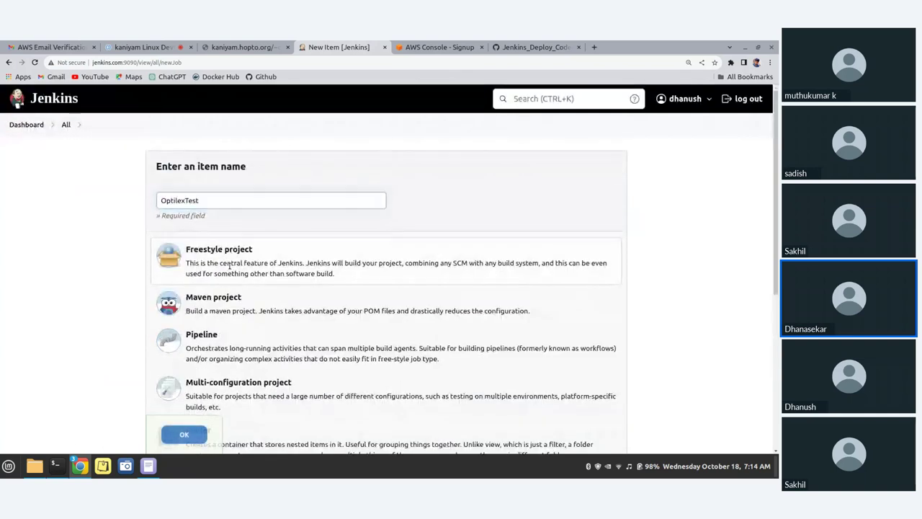
pyautogui.scroll(-3, 238, 303)
pyautogui.click(189, 437)
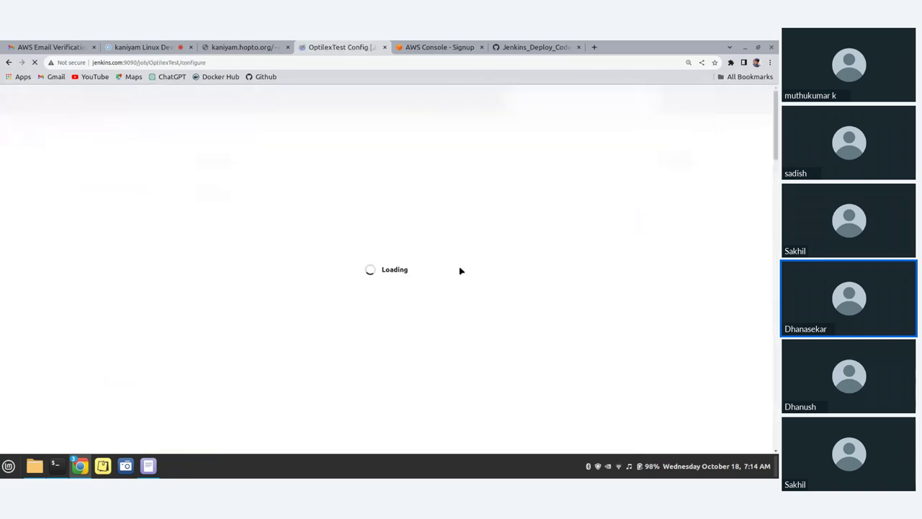
# Give the job the description 'Opitex test code' and select Git for source code management
pyautogui.click(380, 238)
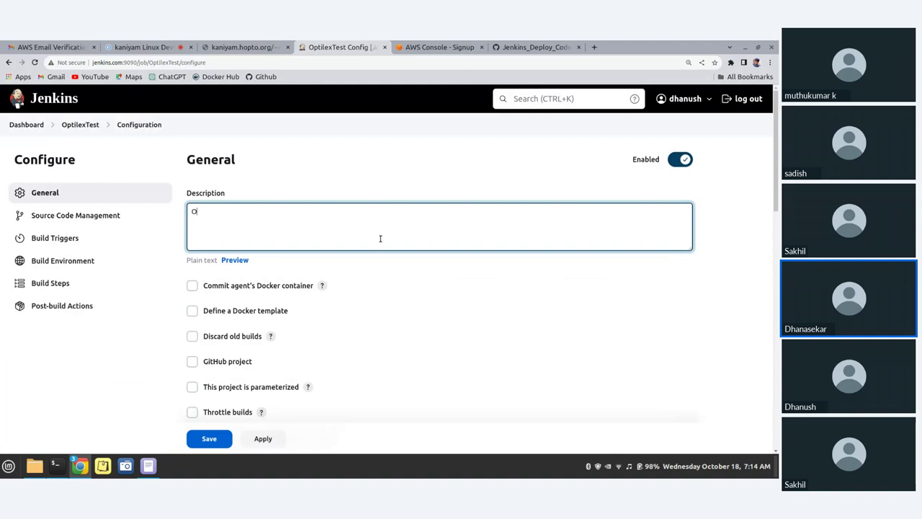
pyautogui.write('Opitex te')
pyautogui.press('BackSpace')
pyautogui.press('BackSpace')
pyautogui.press('BackSpace')
pyautogui.write('test code')
pyautogui.scroll(-4, 355, 281)
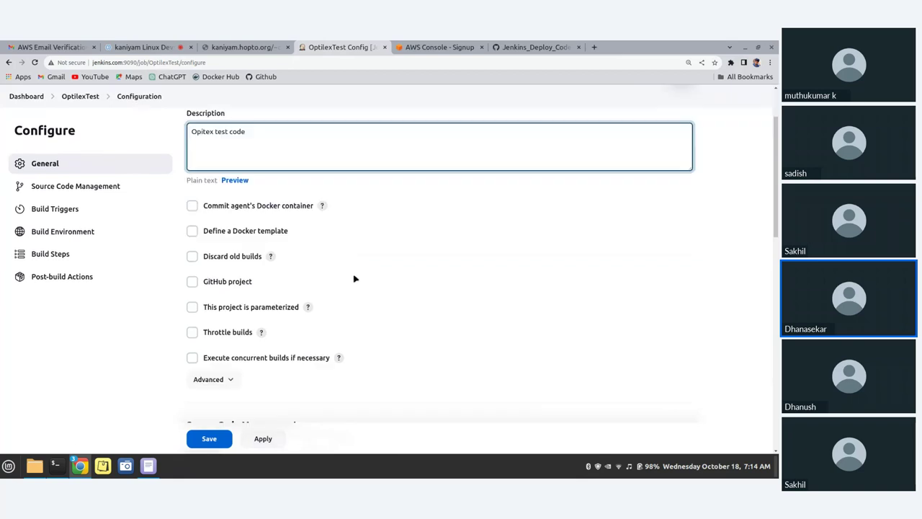
pyautogui.scroll(-2, 358, 298)
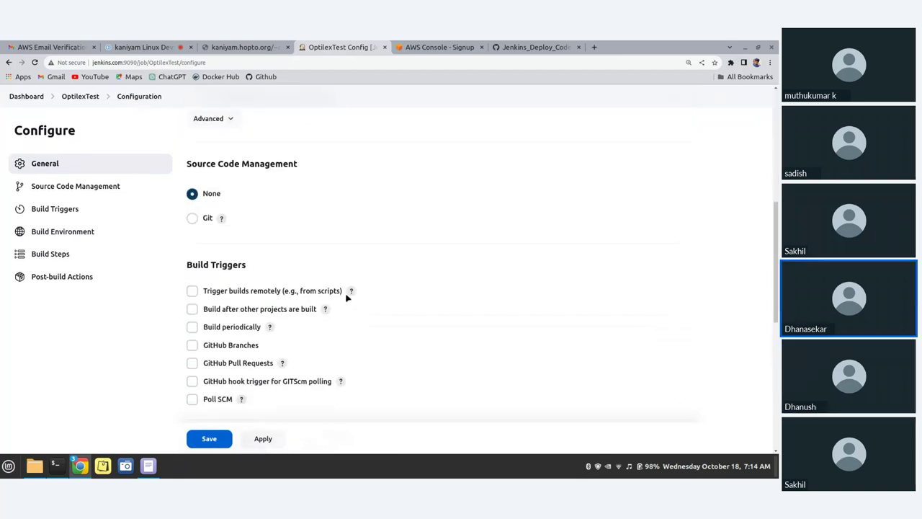
pyautogui.click(192, 195)
pyautogui.scroll(-1, 328, 222)
pyautogui.scroll(-2, 346, 288)
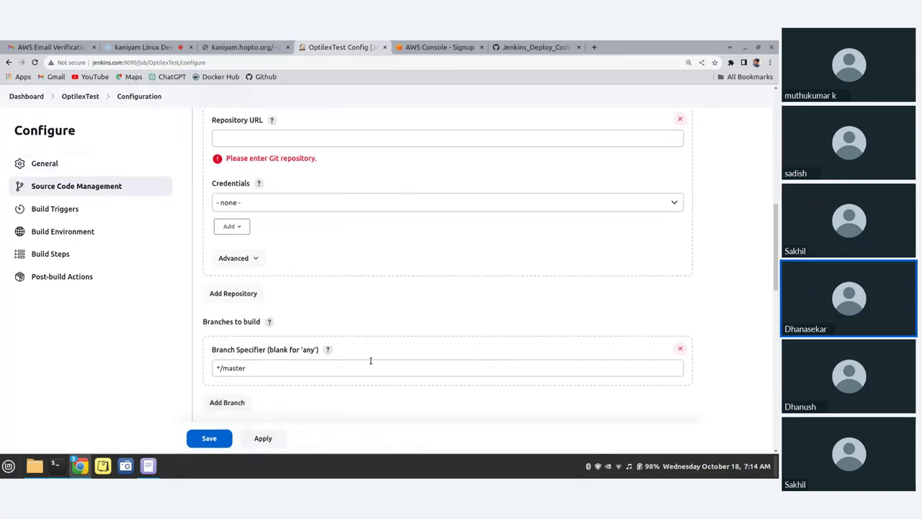
pyautogui.scroll(2, 364, 349)
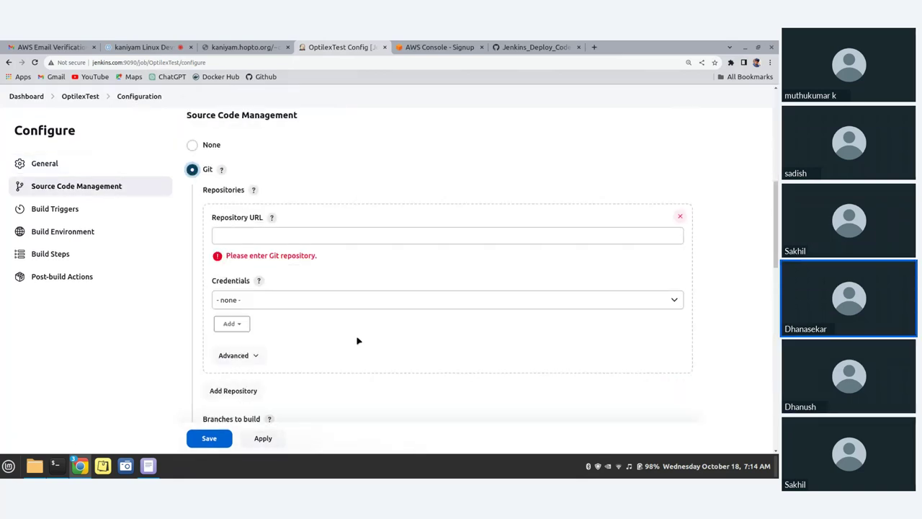
pyautogui.click(536, 47)
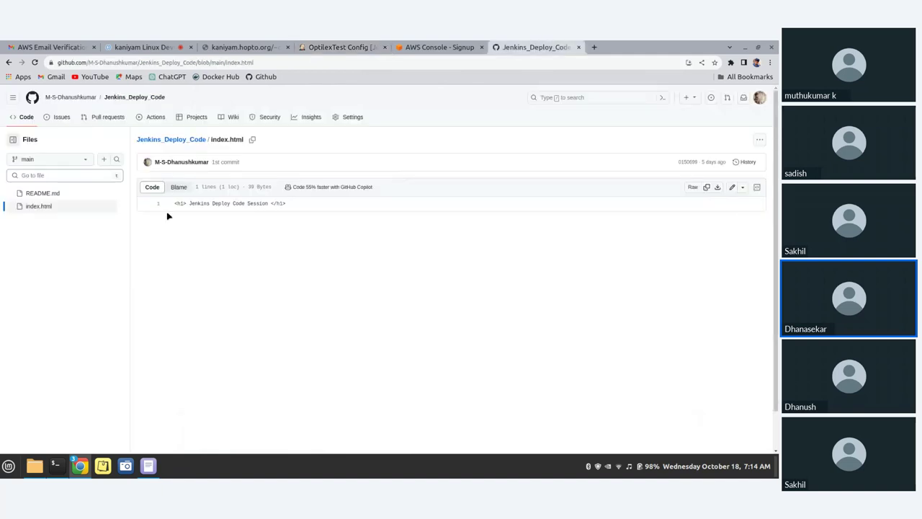
# Open Jenkins_Deploy_Code from the owner's GitHub repositories, copy its HTTPS clone URL, and return to Jenkins
pyautogui.click(72, 97)
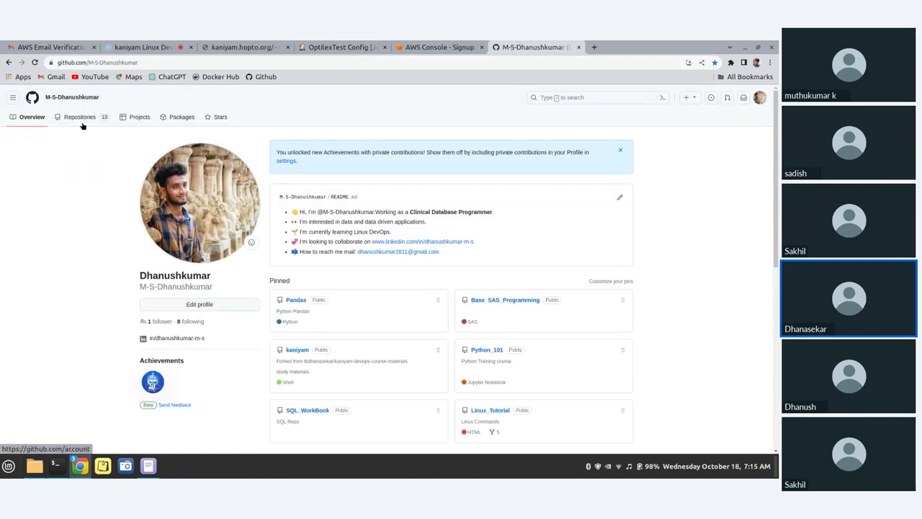
pyautogui.click(85, 119)
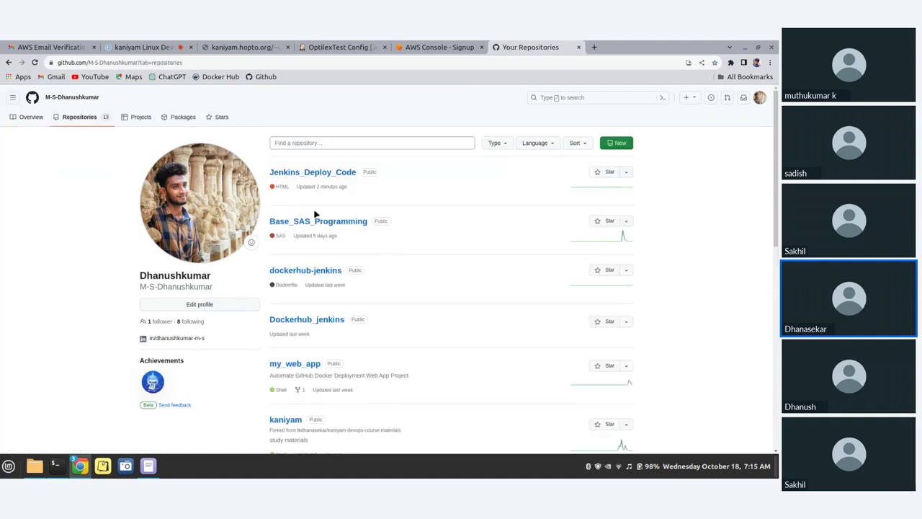
pyautogui.scroll(-3, 348, 247)
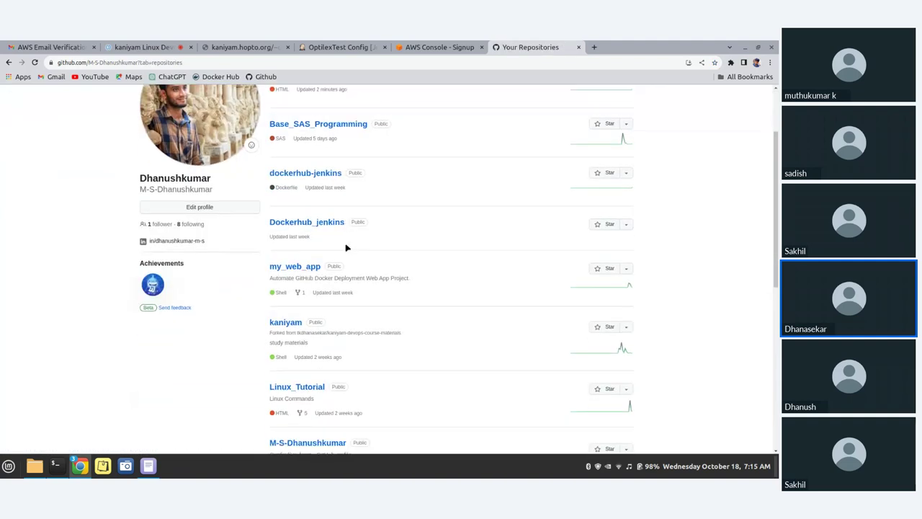
pyautogui.scroll(3, 348, 247)
pyautogui.click(324, 178)
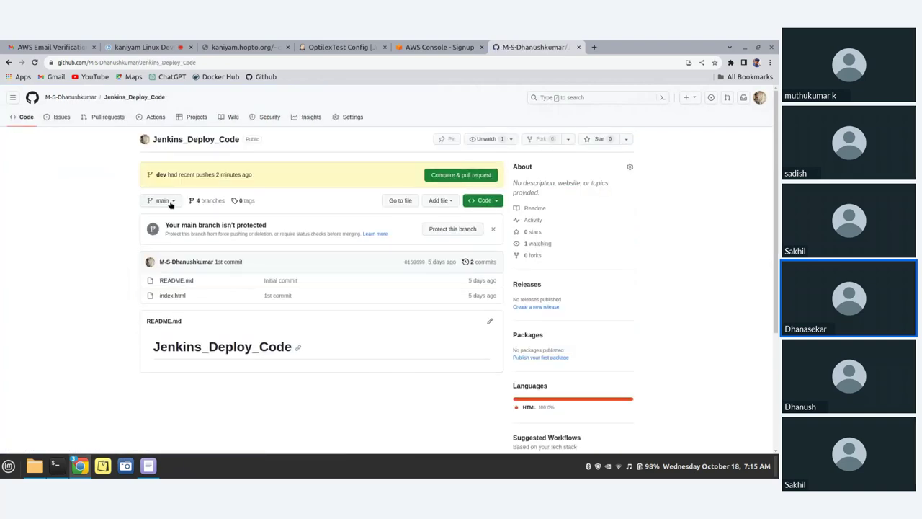
pyautogui.click(163, 201)
pyautogui.click(495, 203)
pyautogui.click(495, 202)
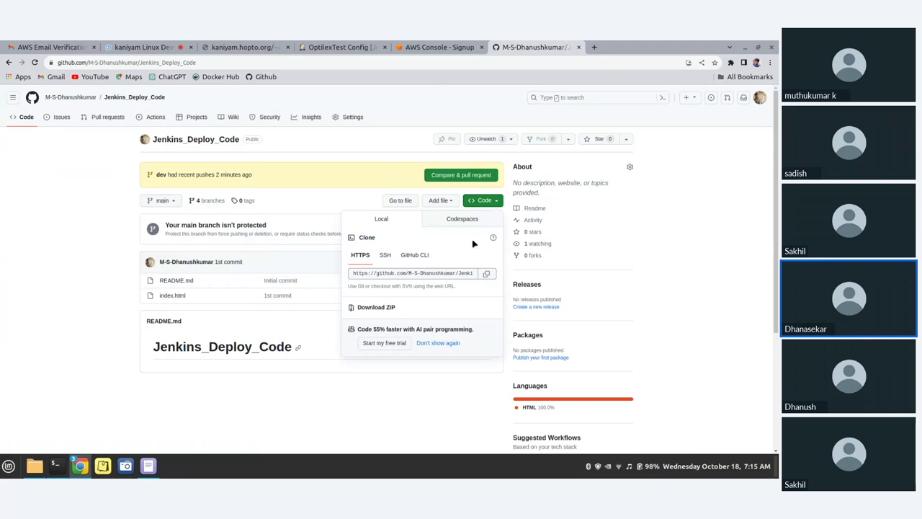
pyautogui.click(485, 274)
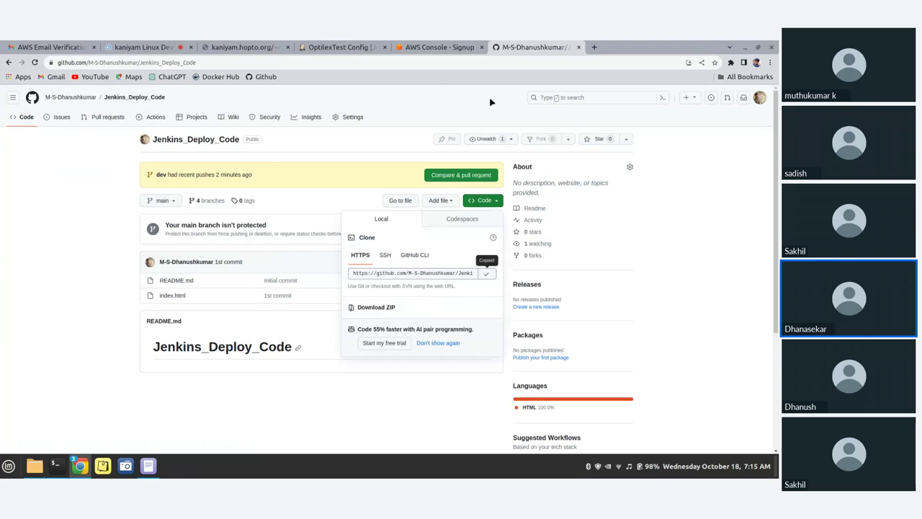
pyautogui.click(335, 45)
# Paste the clone URL as the Repository URL and set the branch specifier to */test
pyautogui.click(281, 238)
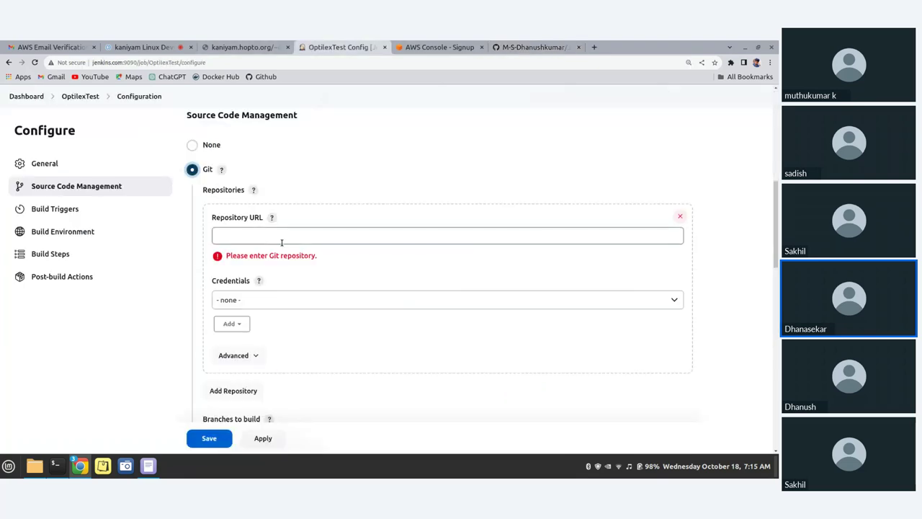
pyautogui.hotkey('ctrl', 'v')
pyautogui.scroll(-1, 389, 331)
pyautogui.scroll(-2, 375, 337)
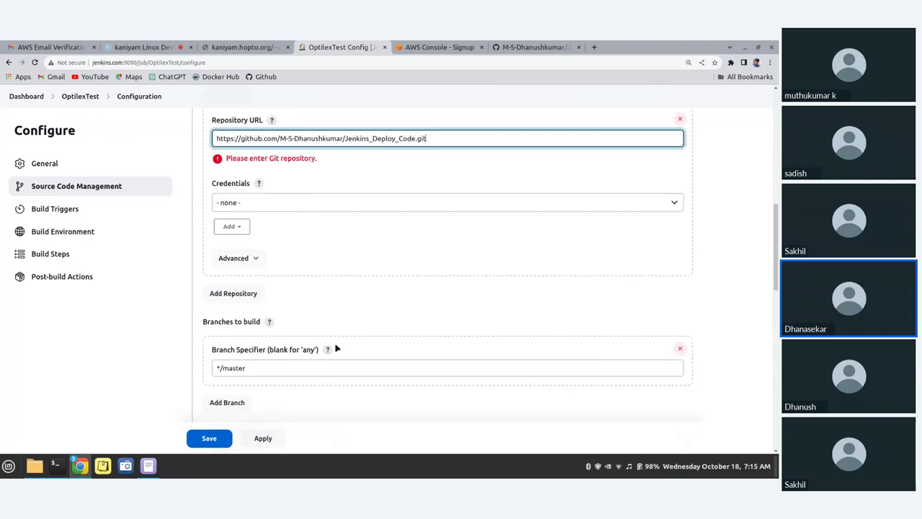
pyautogui.click(264, 319)
pyautogui.press('BackSpace')
pyautogui.press('BackSpace')
pyautogui.press('BackSpace')
pyautogui.press('BackSpace')
pyautogui.press('BackSpace')
pyautogui.press('BackSpace')
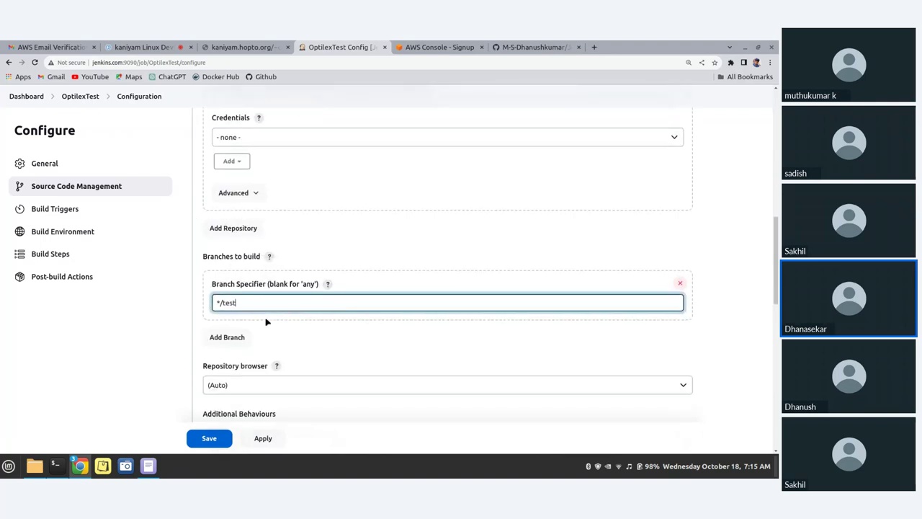
pyautogui.scroll(-3, 375, 309)
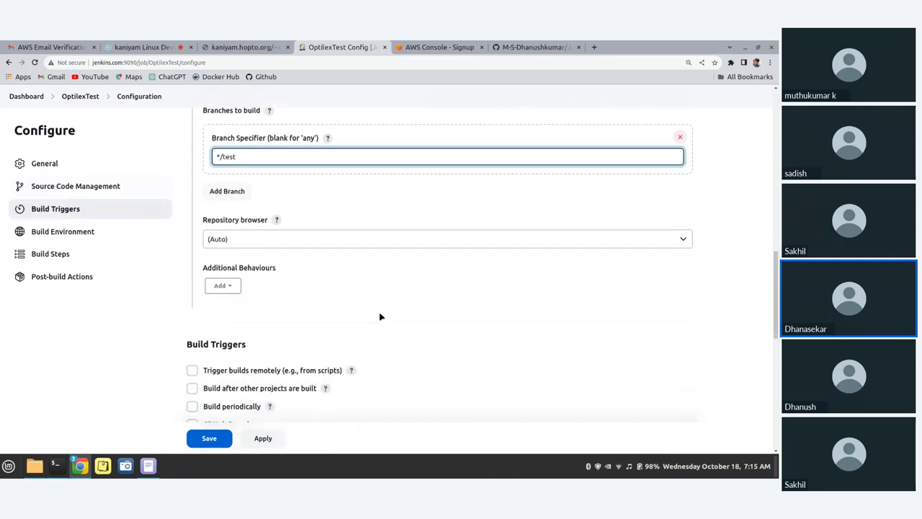
pyautogui.scroll(-3, 381, 317)
# Enable Poll SCM with the schedule '* * * * *'
pyautogui.click(192, 332)
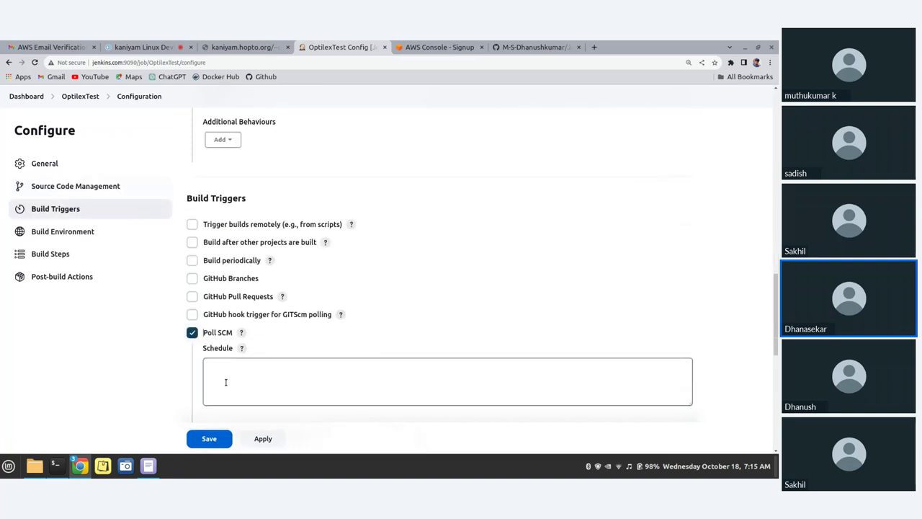
pyautogui.click(225, 382)
pyautogui.write('*')
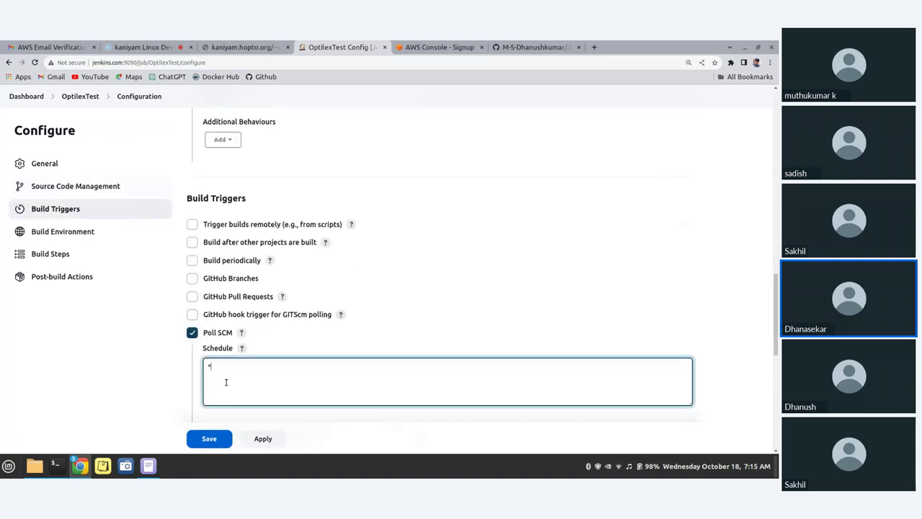
pyautogui.write(' * * * *')
pyautogui.scroll(-5, 327, 279)
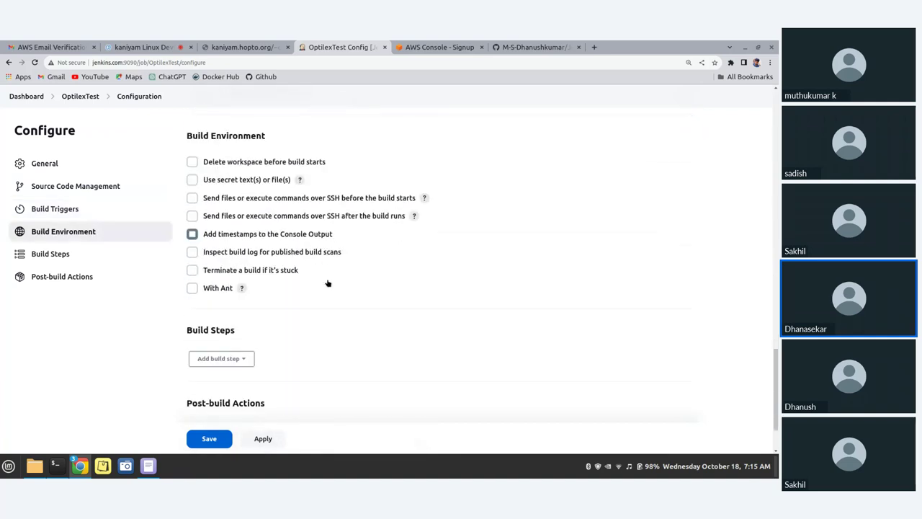
pyautogui.scroll(3, 328, 283)
pyautogui.scroll(-2, 327, 282)
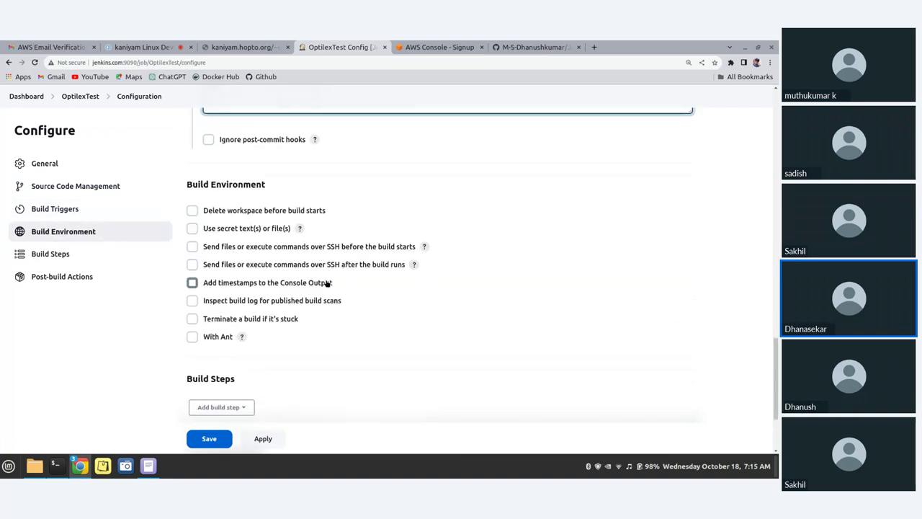
pyautogui.scroll(-3, 327, 283)
# Add an Execute shell step running 'scp -P 2222 *.*' to the remote user at kaniyan.hopto.org
pyautogui.click(218, 278)
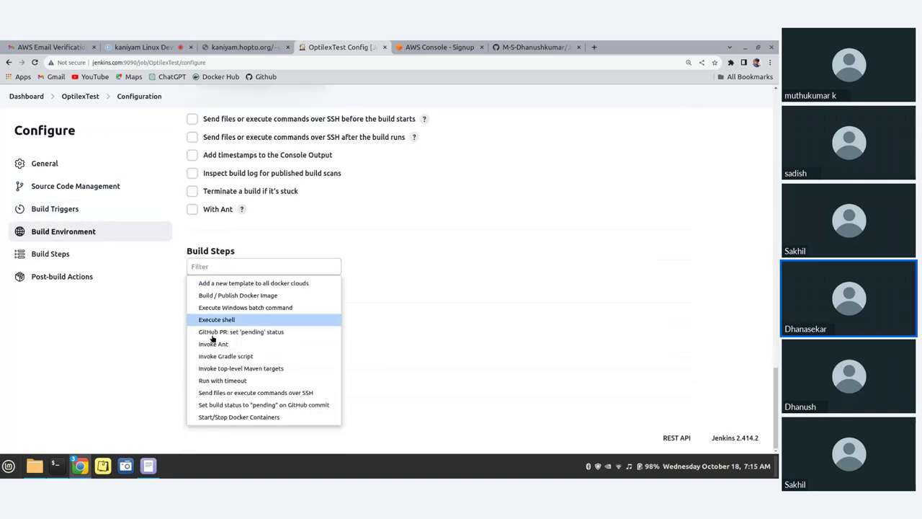
pyautogui.click(223, 319)
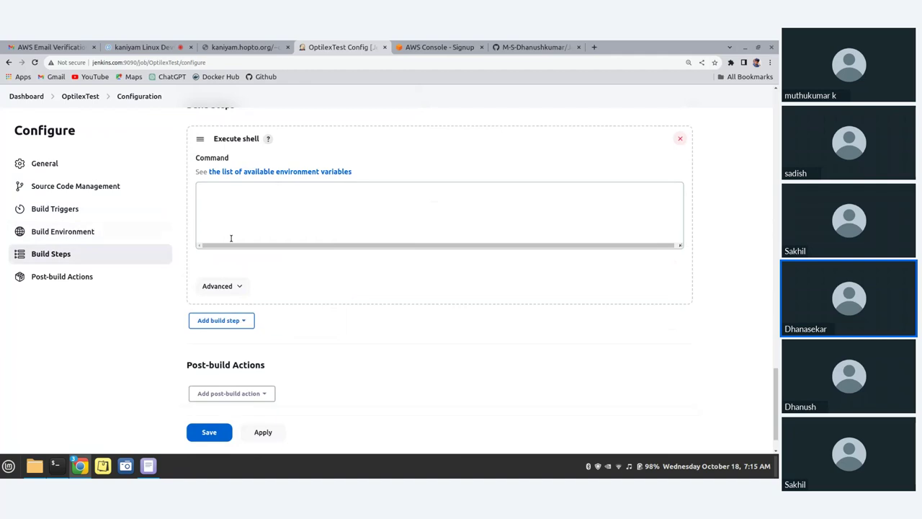
pyautogui.click(232, 232)
pyautogui.write('sc')
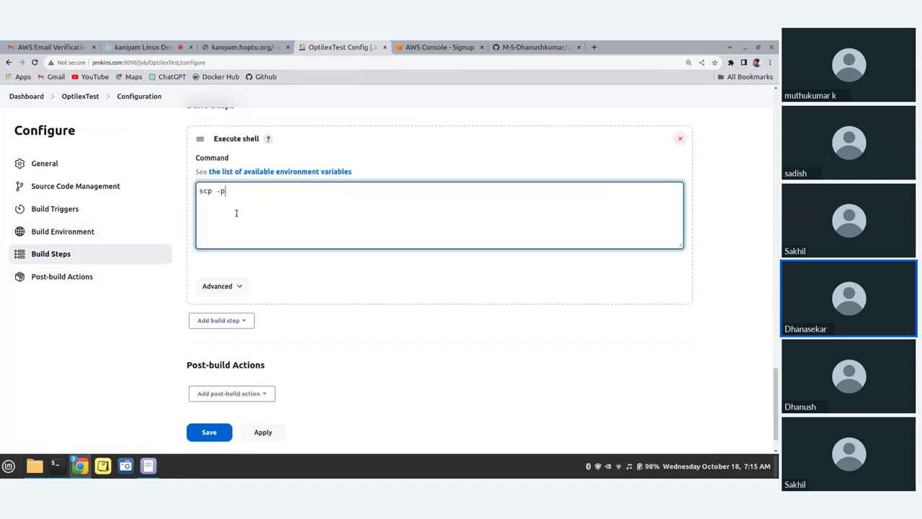
pyautogui.write('p -P 2222')
pyautogui.write('*.* dhanush@kan')
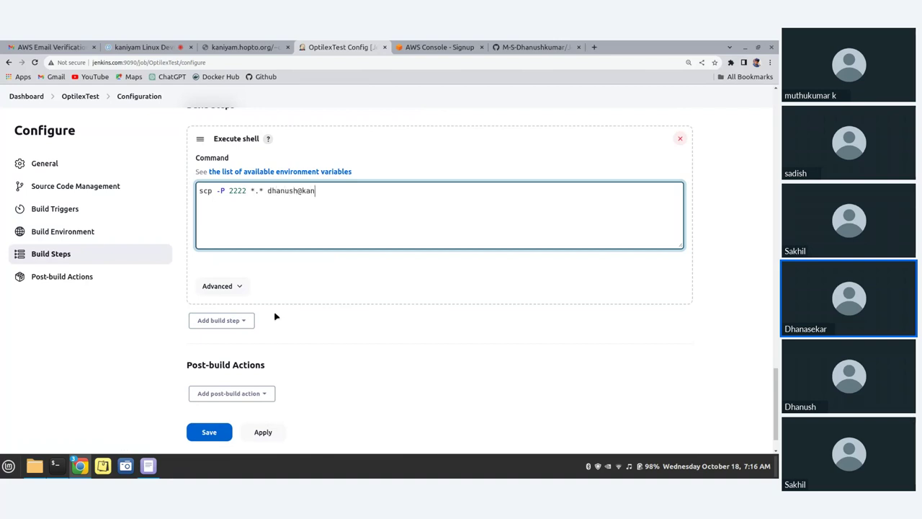
pyautogui.write('iyan.hopto.org')
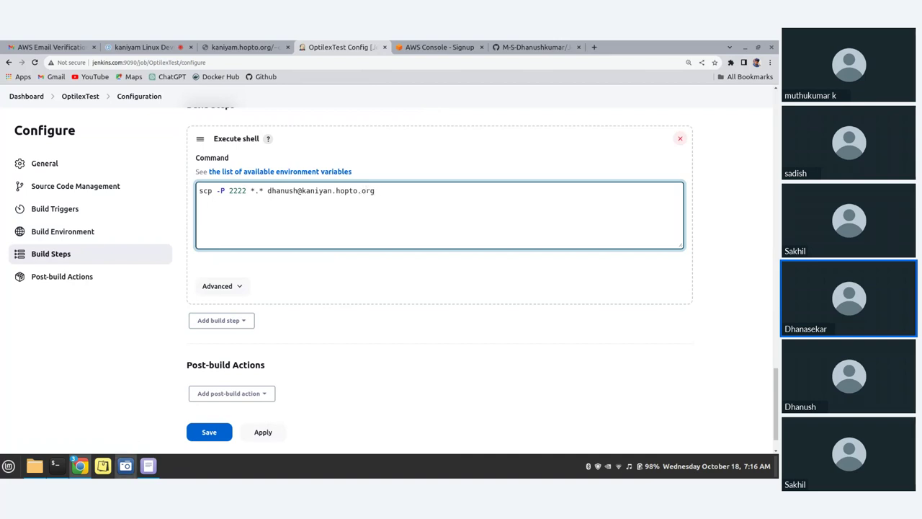
# Append the remote public_html/test path, copied from the terminal, after 'kaniyan.hopto.org:'
pyautogui.click(55, 465)
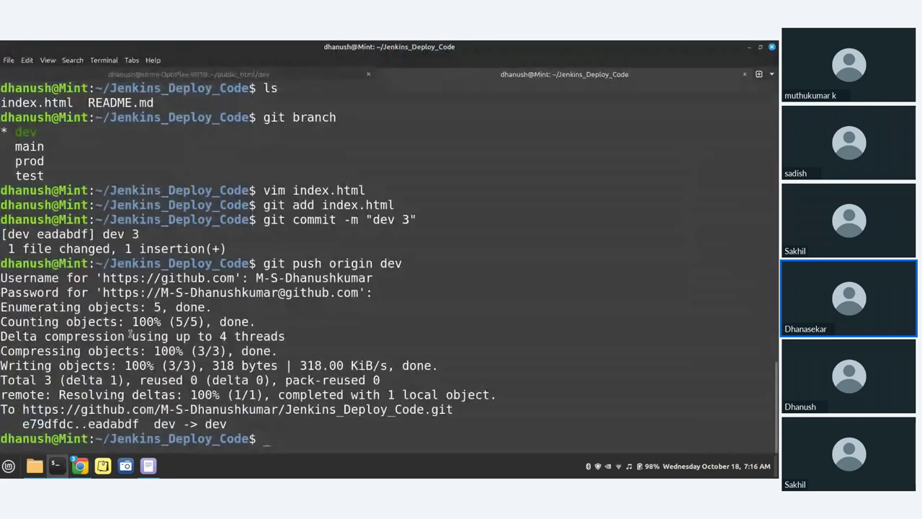
pyautogui.click(252, 75)
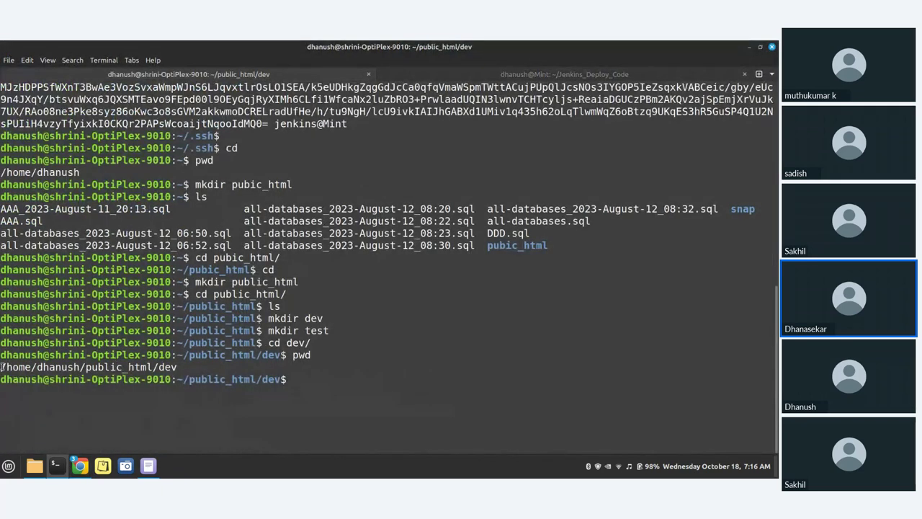
pyautogui.moveTo(2, 366); pyautogui.dragTo(177, 368)
pyautogui.hotkey('ctrl', 'c')
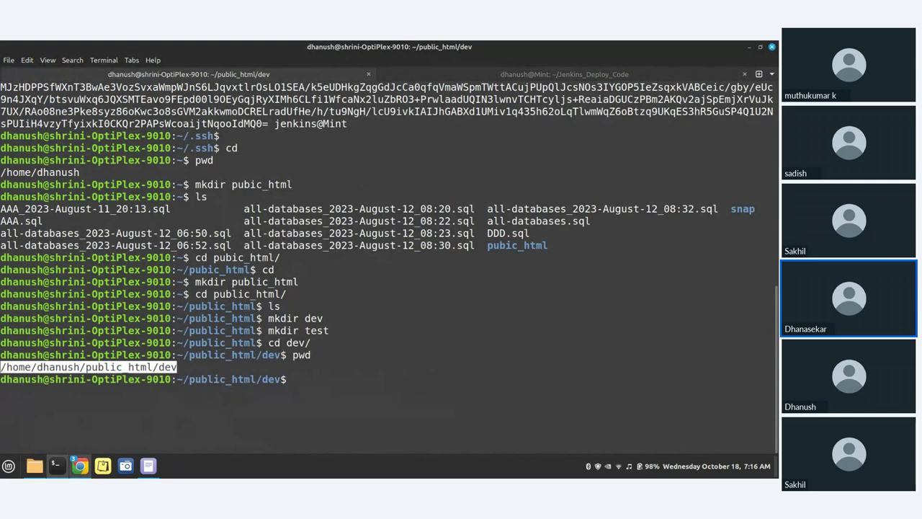
pyautogui.click(47, 421)
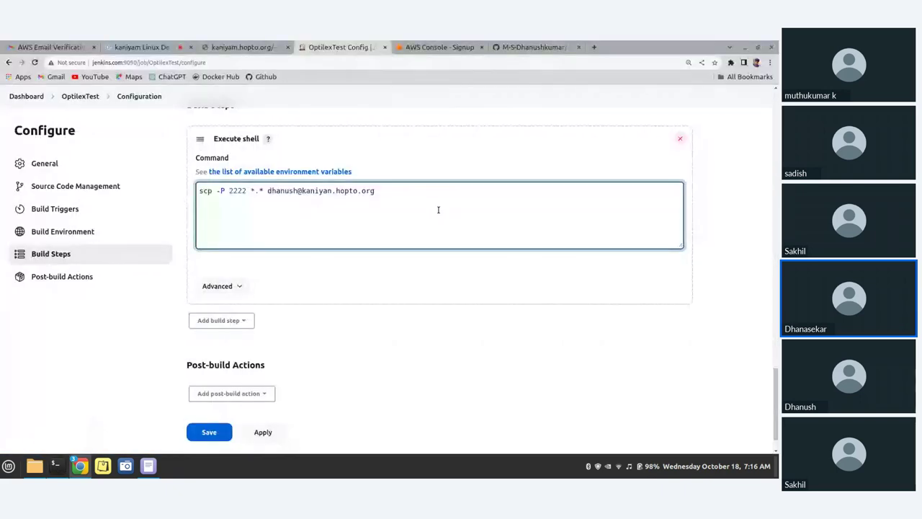
pyautogui.middleClick(430, 204)
pyautogui.press('BackSpace')
pyautogui.press('BackSpace')
pyautogui.press('BackSpace')
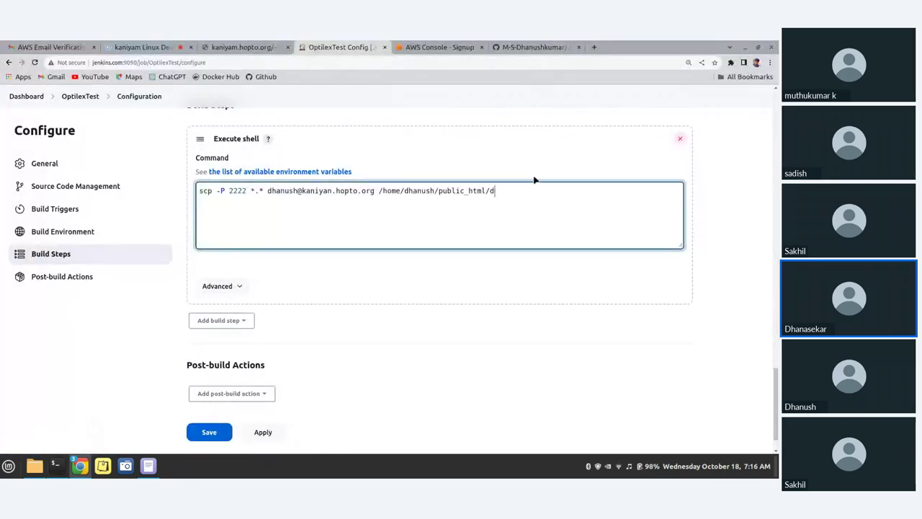
pyautogui.write('tes')
pyautogui.write('t')
pyautogui.write(':')
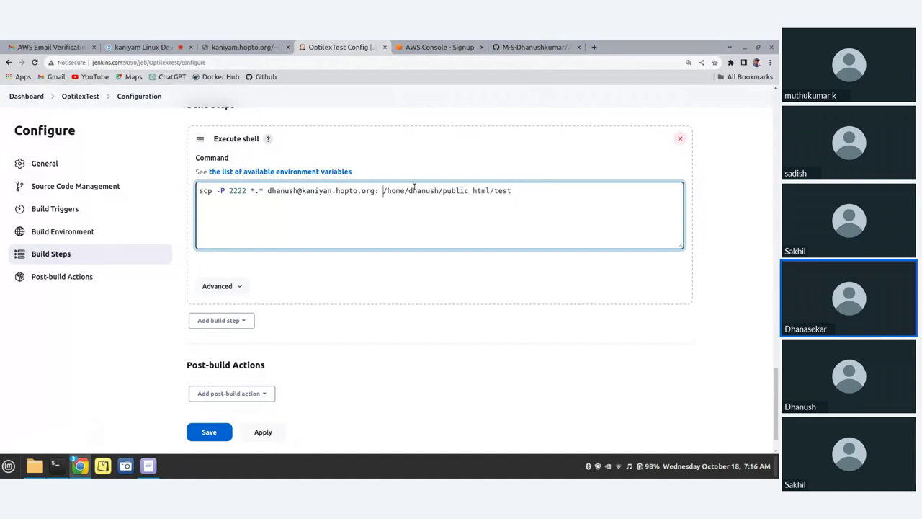
pyautogui.press('BackSpace')
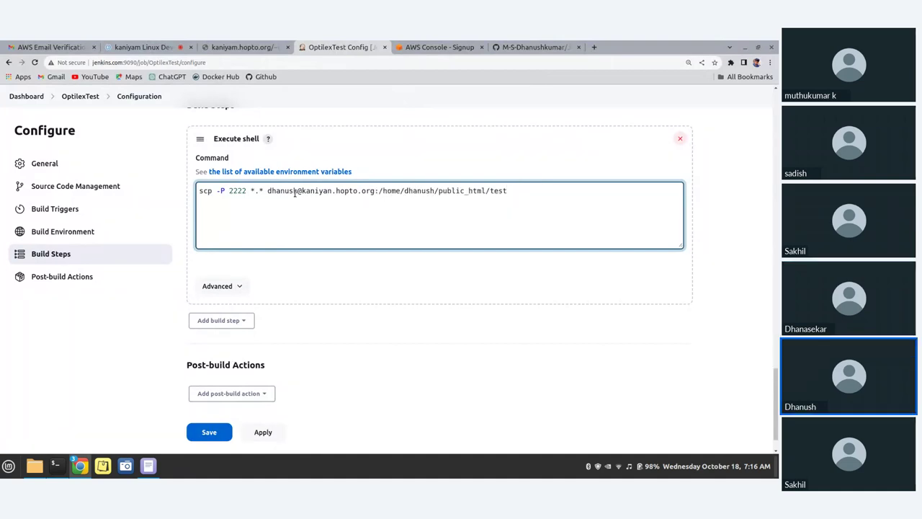
# Apply and save the OptilexTest job configuration
pyautogui.scroll(-1, 245, 351)
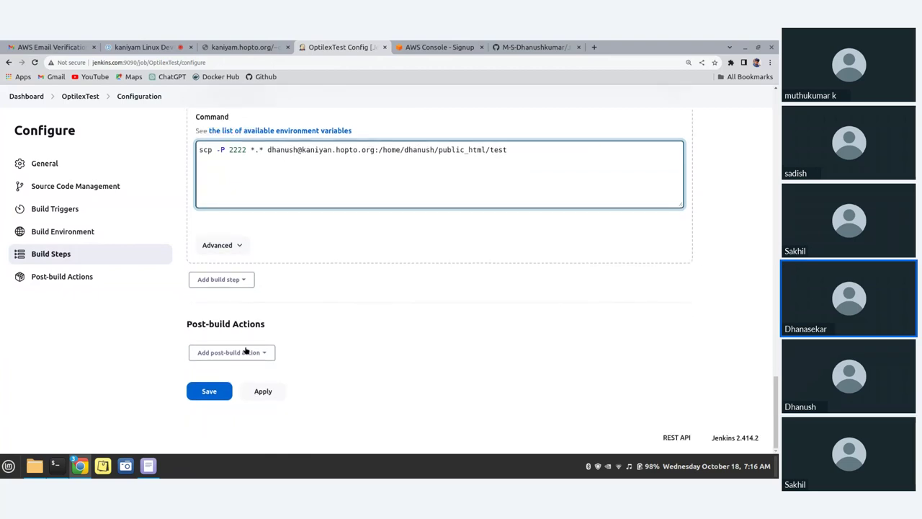
pyautogui.click(268, 393)
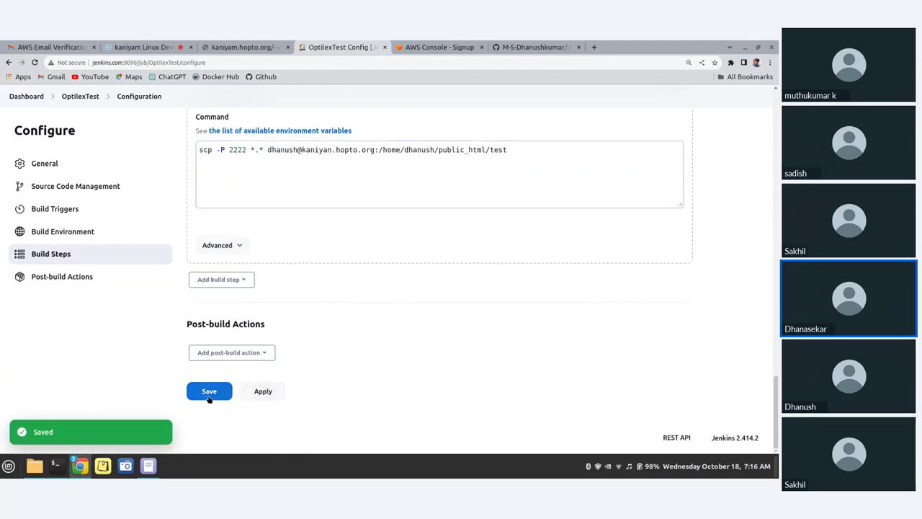
pyautogui.click(209, 392)
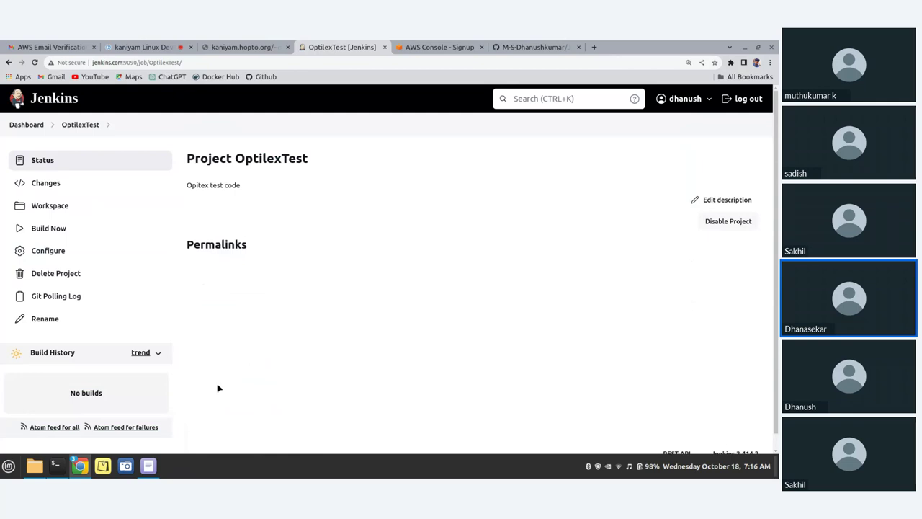
pyautogui.scroll(-1, 17, 301)
pyautogui.scroll(1, 43, 260)
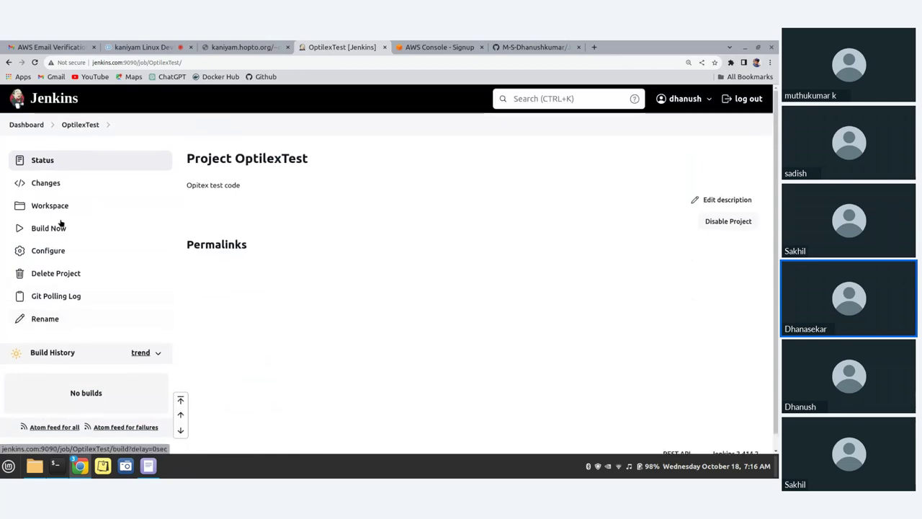
# Run 'git checkout test' in the local Jenkins_Deploy_Code repo, list its files, and verify with 'git branch'
pyautogui.click(55, 465)
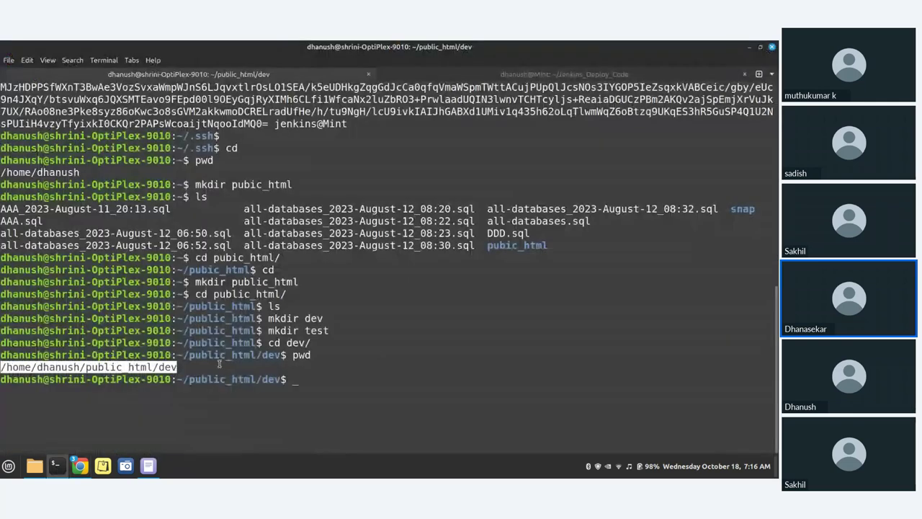
pyautogui.click(525, 76)
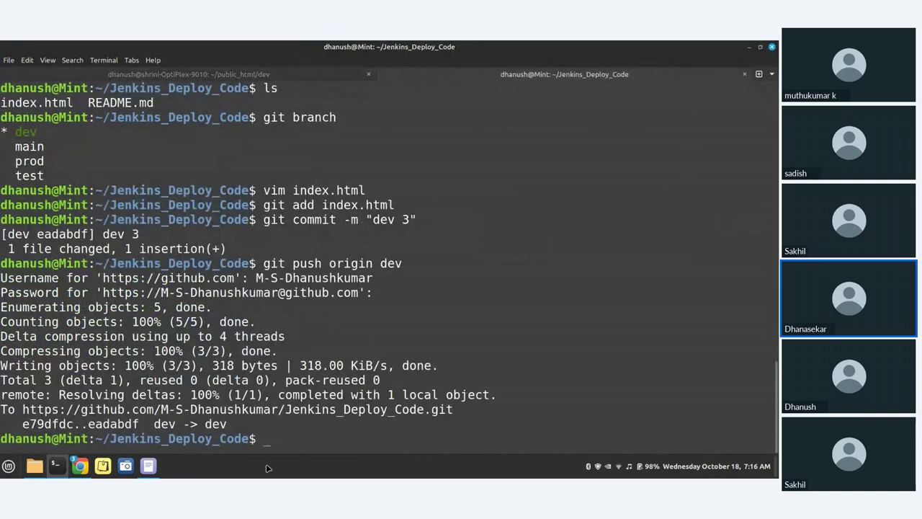
pyautogui.write('git checkout test')
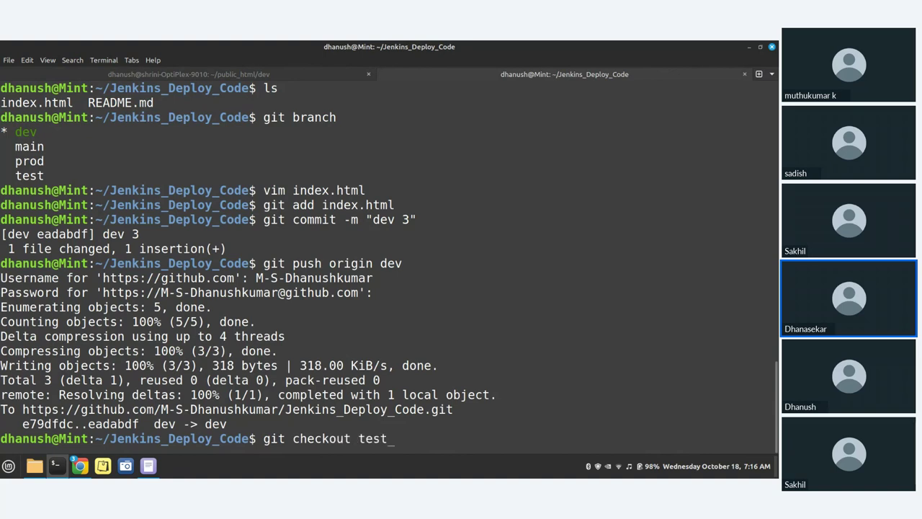
pyautogui.press('Return')
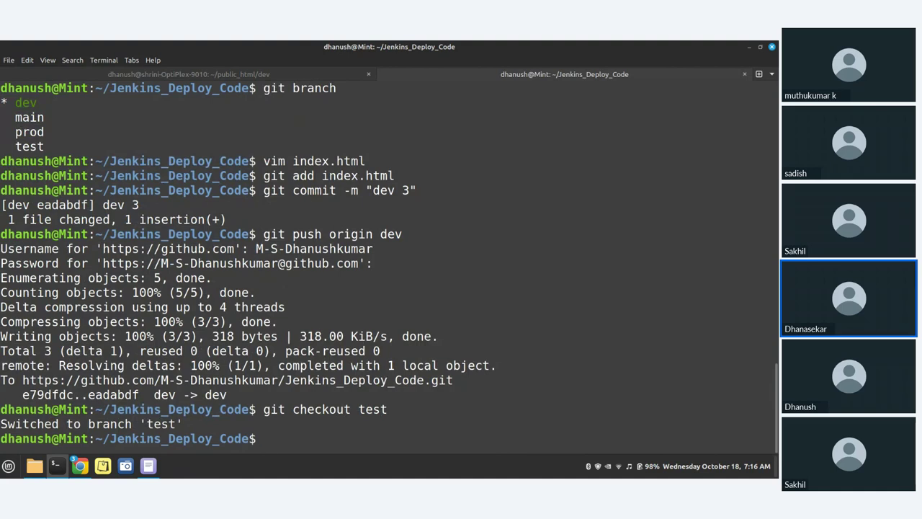
pyautogui.write('ls')
pyautogui.press('Return')
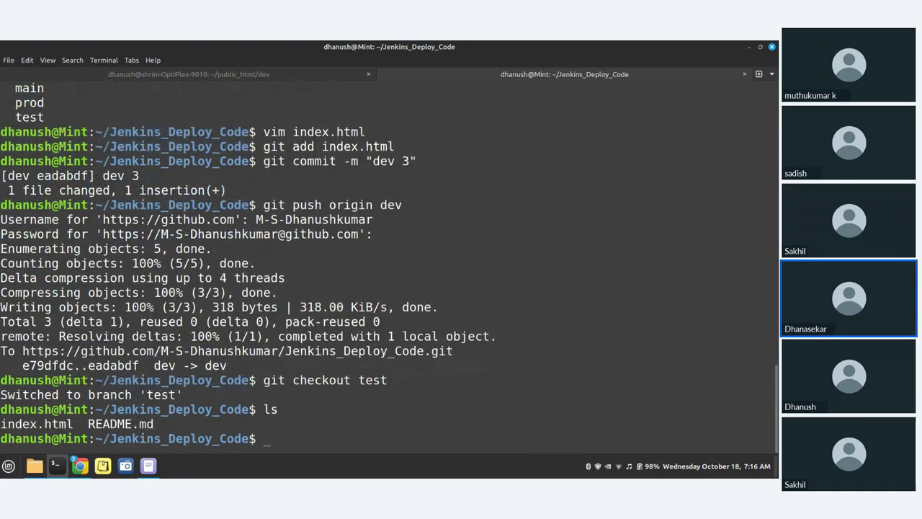
pyautogui.write('vi')
pyautogui.press('BackSpace')
pyautogui.press('BackSpace')
pyautogui.write('git branch\\')
pyautogui.press('Return')
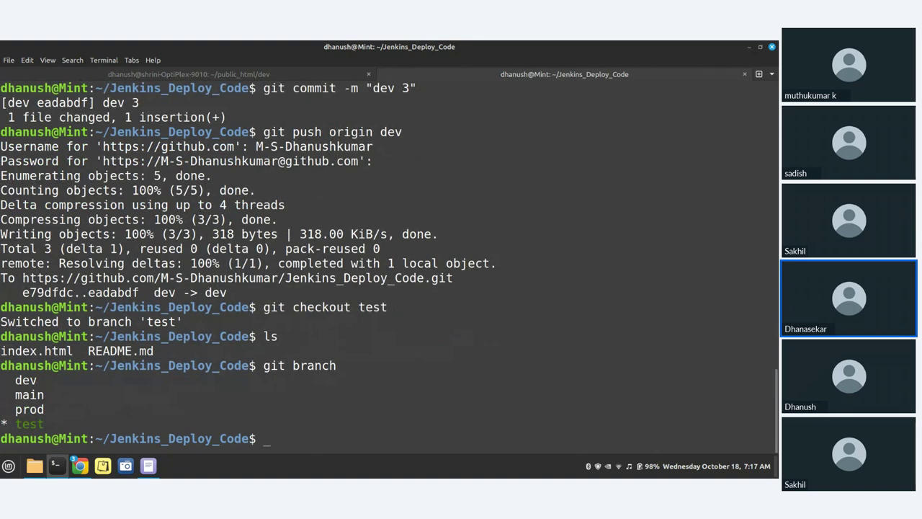
pyautogui.write('vim index.html')
# Open index.html in vim and insert a new line '<h1> Test code v3 </h1>' below the headings
pyautogui.press('Return')
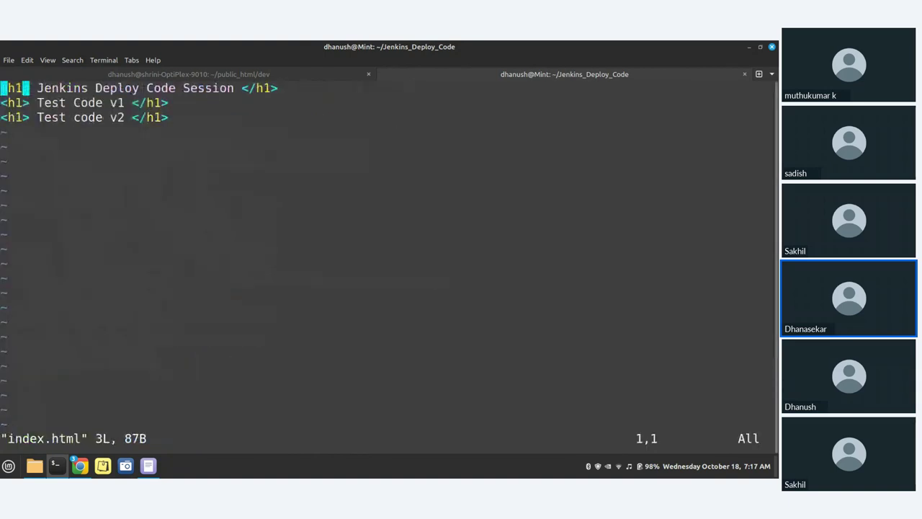
pyautogui.press('i')
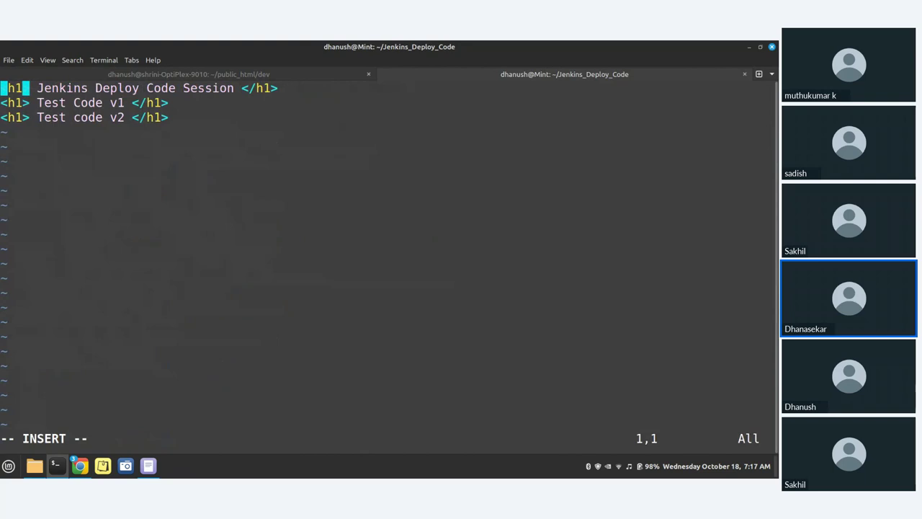
pyautogui.press('Down')
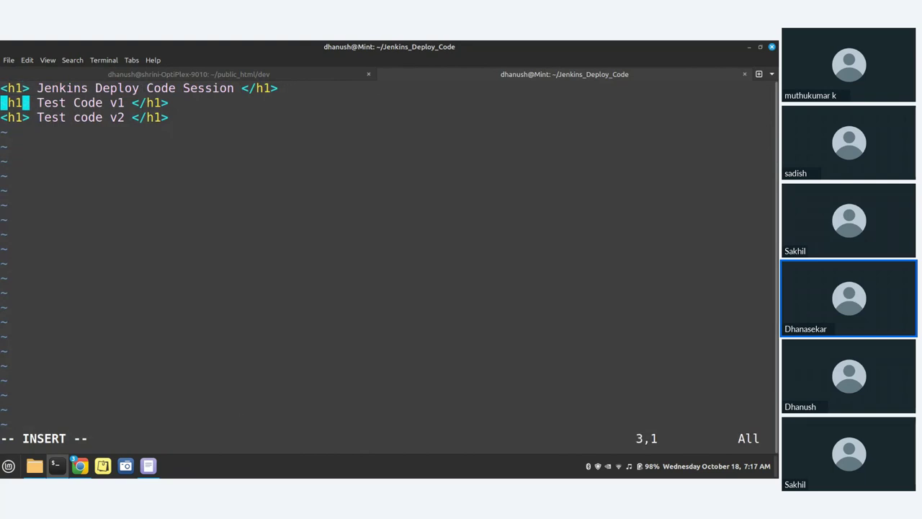
pyautogui.press('Right')
pyautogui.press('Right')
pyautogui.press('Right')
pyautogui.press('Right')
pyautogui.press('Right')
pyautogui.press('Right')
pyautogui.press('Right')
pyautogui.press('Right')
pyautogui.press('Right')
pyautogui.press('Right')
pyautogui.press('Right')
pyautogui.press('Right')
pyautogui.press('Right')
pyautogui.press('Right')
pyautogui.press('Right')
pyautogui.press('Right')
pyautogui.press('Right')
pyautogui.press('Right')
pyautogui.press('Right')
pyautogui.press('Return')
pyautogui.write('<h1>')
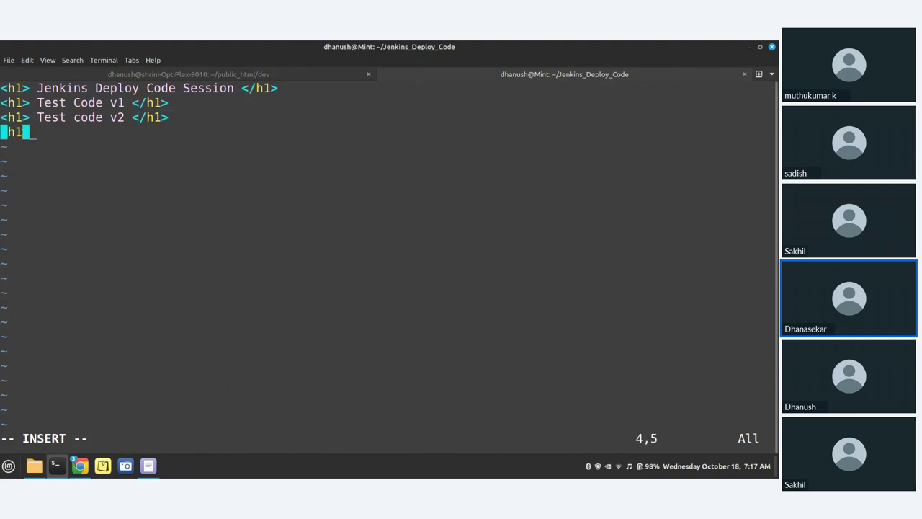
pyautogui.write(' Trst')
pyautogui.press('BackSpace')
pyautogui.press('BackSpace')
pyautogui.press('BackSpace')
pyautogui.write('est code')
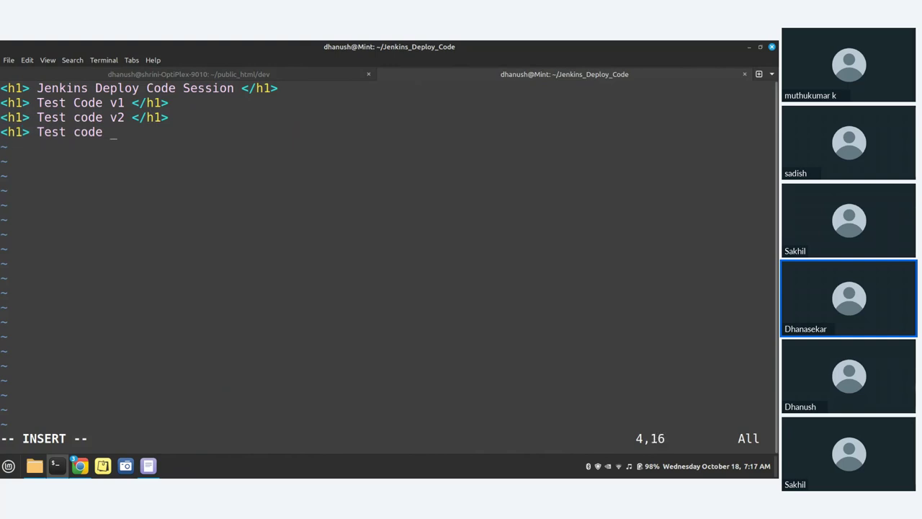
pyautogui.write(' v3 </h1>')
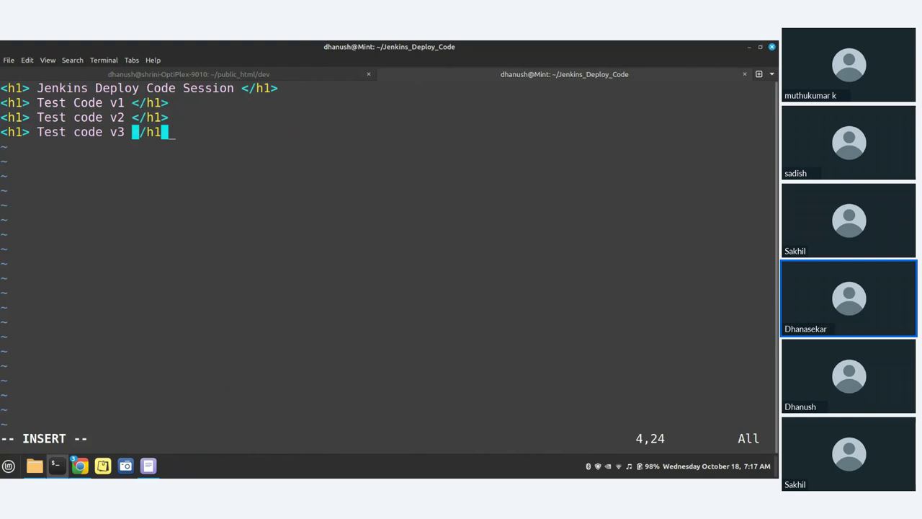
pyautogui.press('Escape')
# Save index.html, stage all changes, and commit them with the message 'test v3'
pyautogui.write(':')
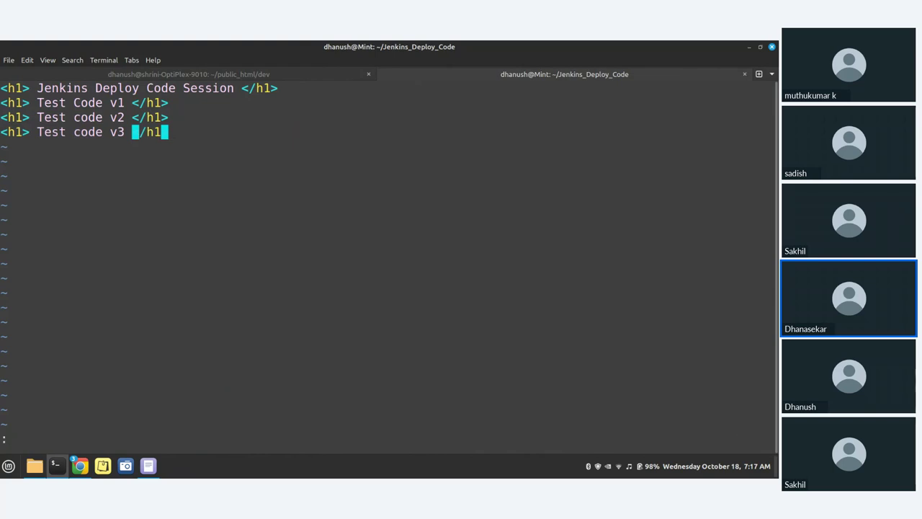
pyautogui.write('x')
pyautogui.press('Return')
pyautogui.write('git ad')
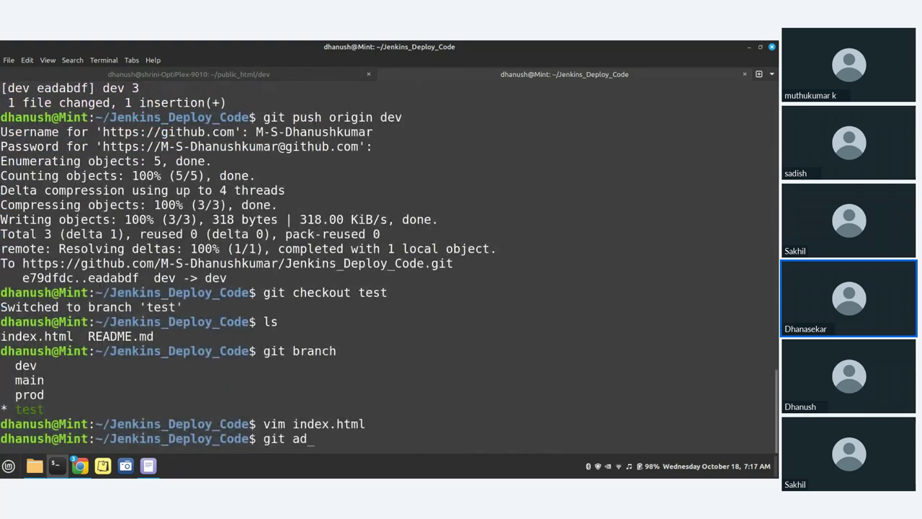
pyautogui.write('d .')
pyautogui.press('Return')
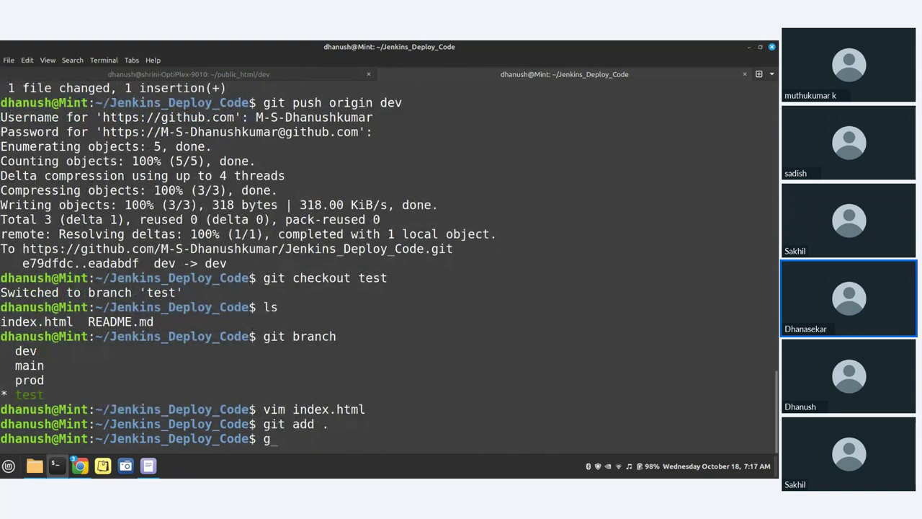
pyautogui.write('git commit -m ')
pyautogui.write('"test"')
pyautogui.press('BackSpace')
pyautogui.write('est"')
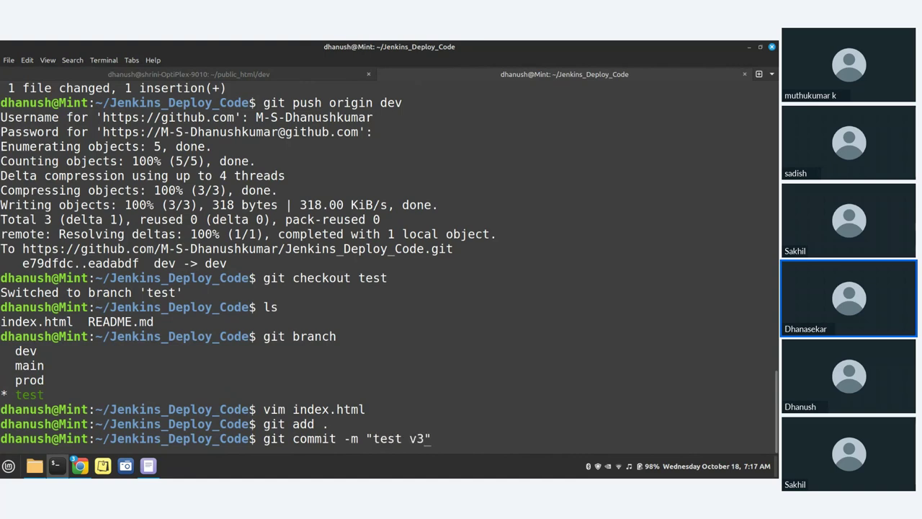
pyautogui.press('Return')
# Push the test branch to GitHub with 'git push origin test'
pyautogui.write('git pus')
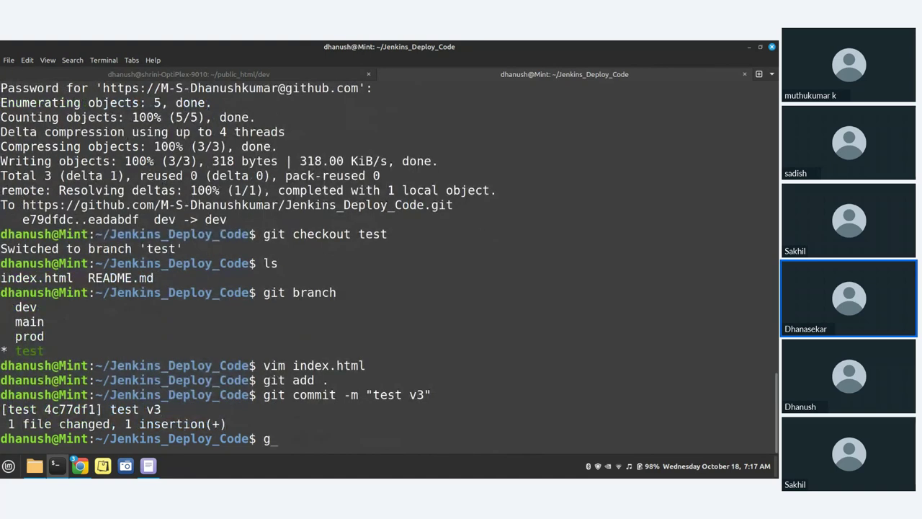
pyautogui.write('h origi')
pyautogui.press('BackSpace')
pyautogui.press('BackSpace')
pyautogui.write('igin t')
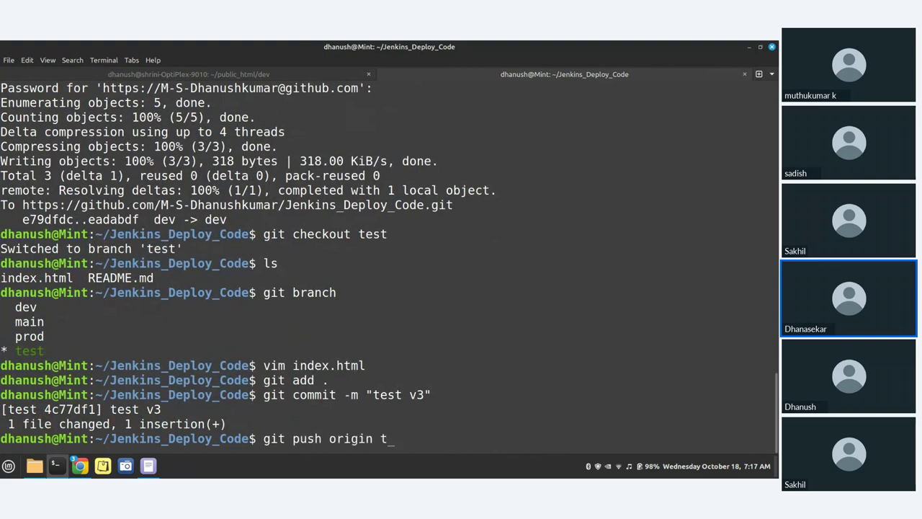
pyautogui.write('est')
pyautogui.press('Return')
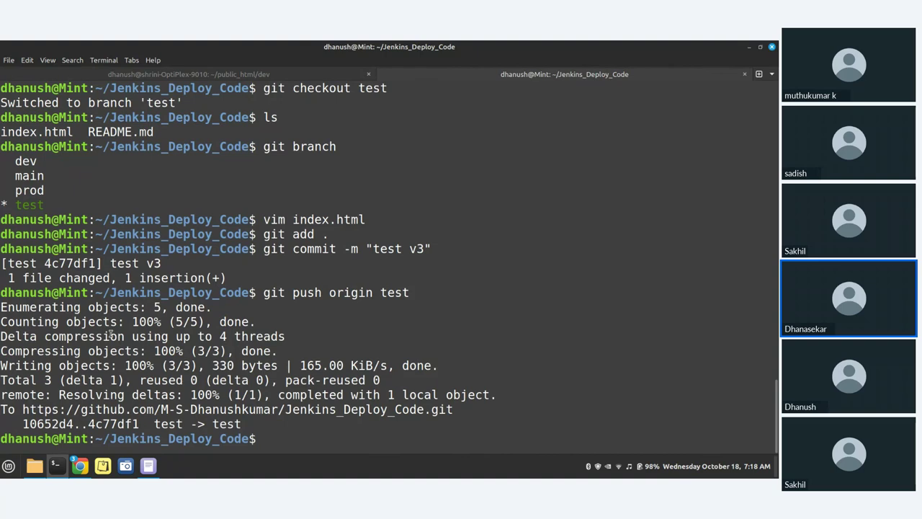
# Check build #1's console output, which shows the scp host kaniyan.hopto.org could not be resolved
pyautogui.moveTo(83, 467)
pyautogui.click(85, 407)
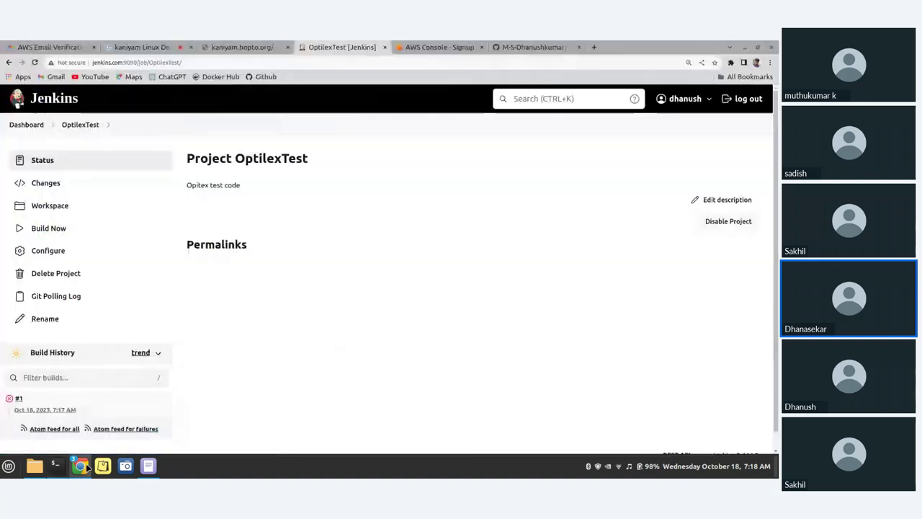
pyautogui.scroll(-1, 84, 405)
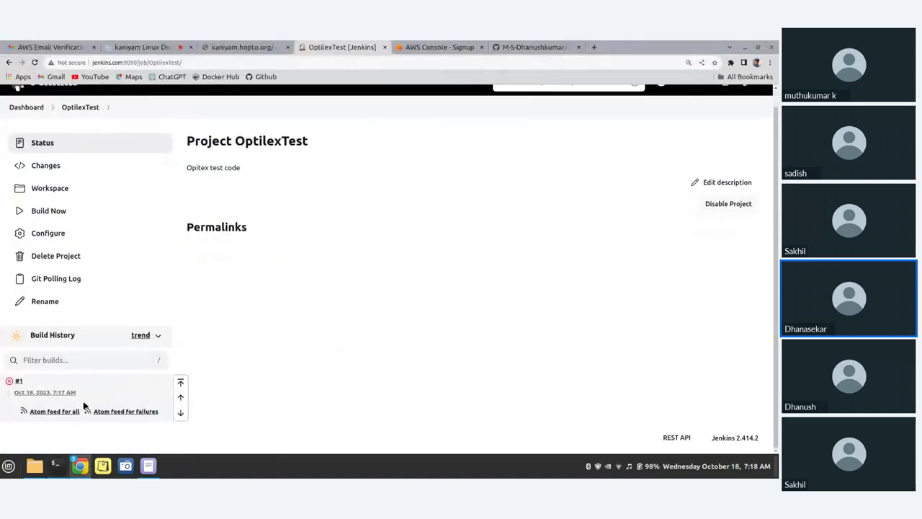
pyautogui.click(19, 381)
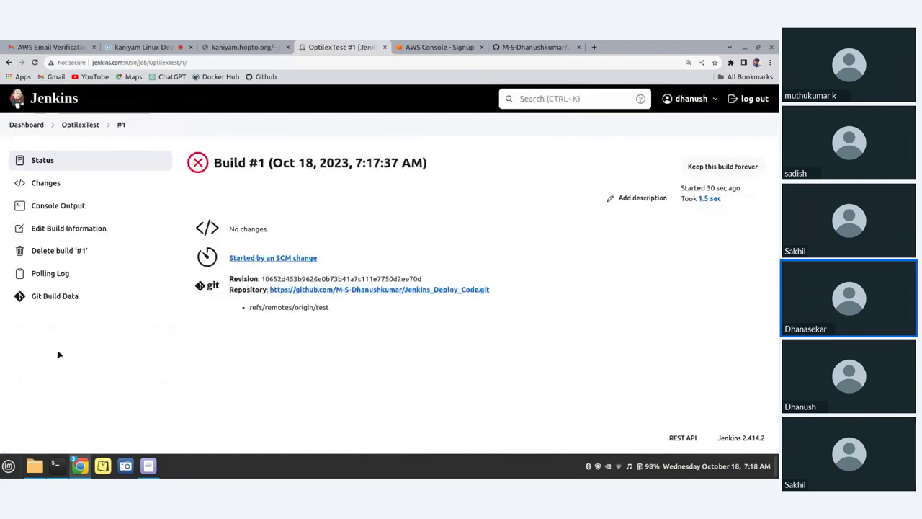
pyautogui.click(49, 206)
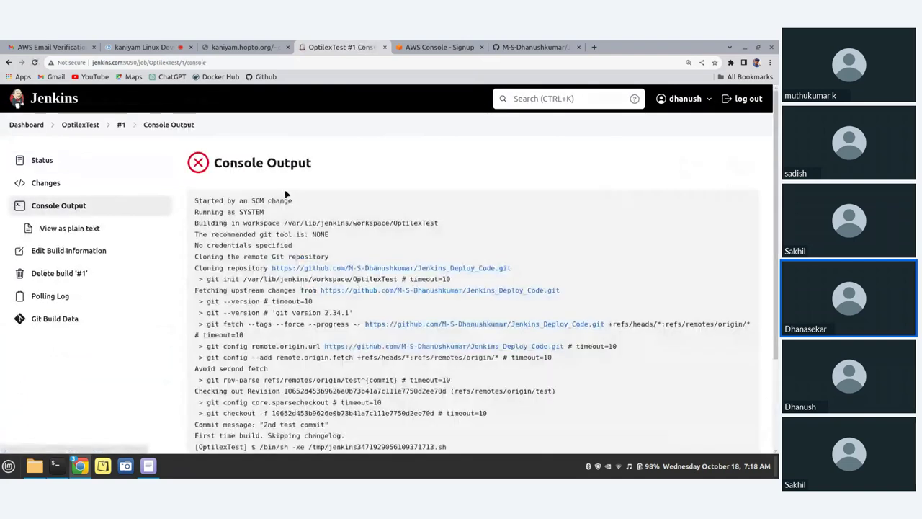
pyautogui.scroll(-3, 319, 195)
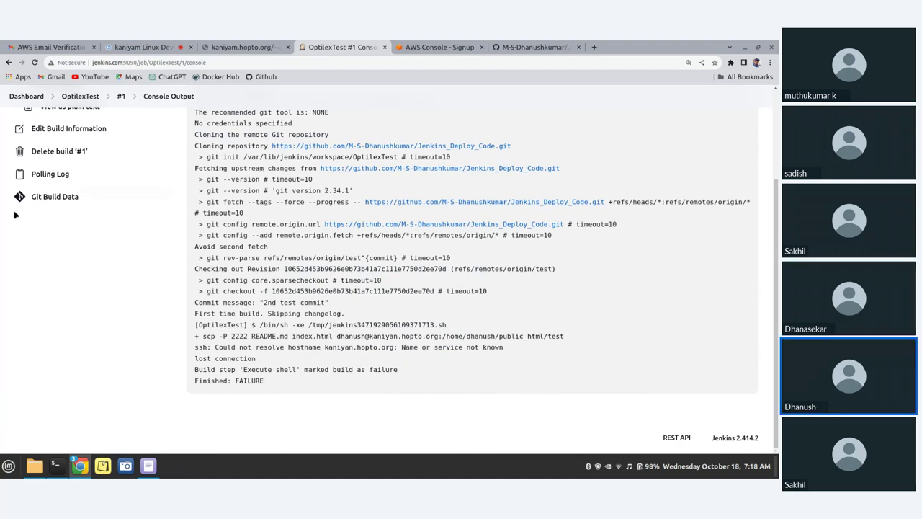
pyautogui.scroll(5, 16, 215)
pyautogui.click(80, 124)
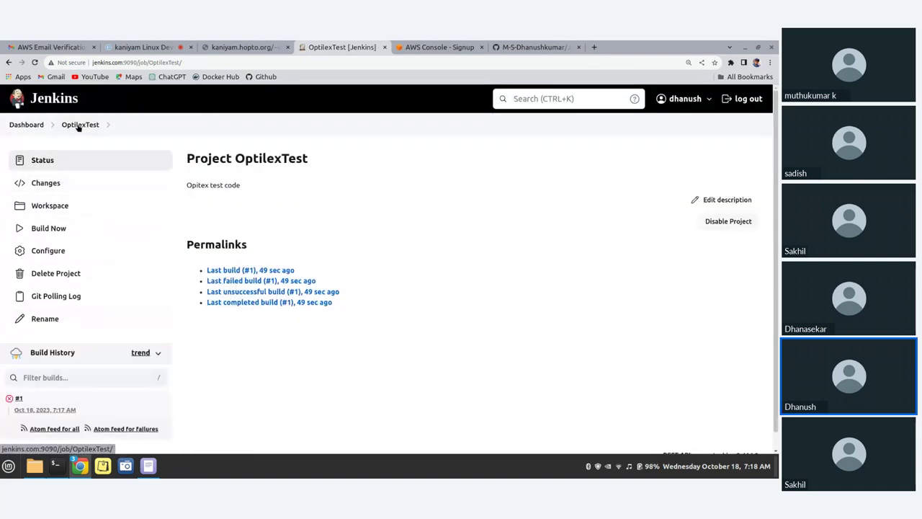
# Correct the scp host in the shell command from kaniyan to kaniyam.hopto.org
pyautogui.click(49, 252)
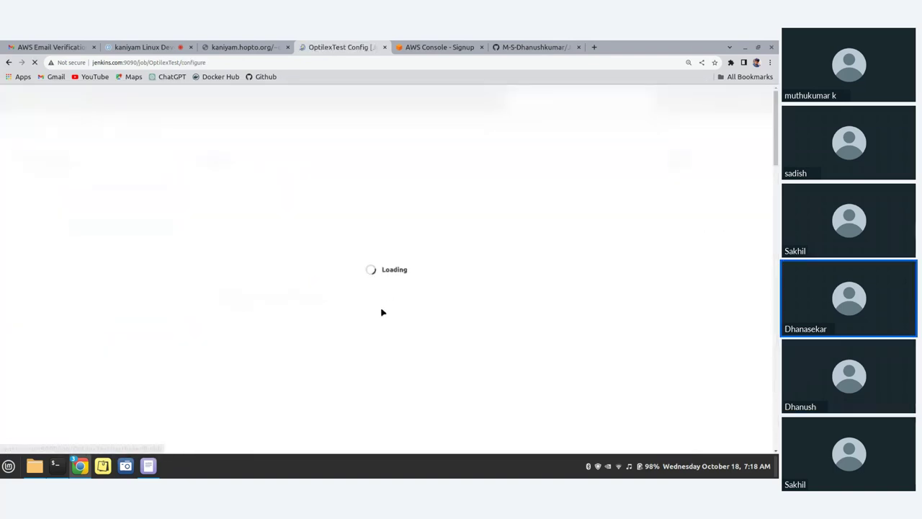
pyautogui.scroll(-10, 383, 310)
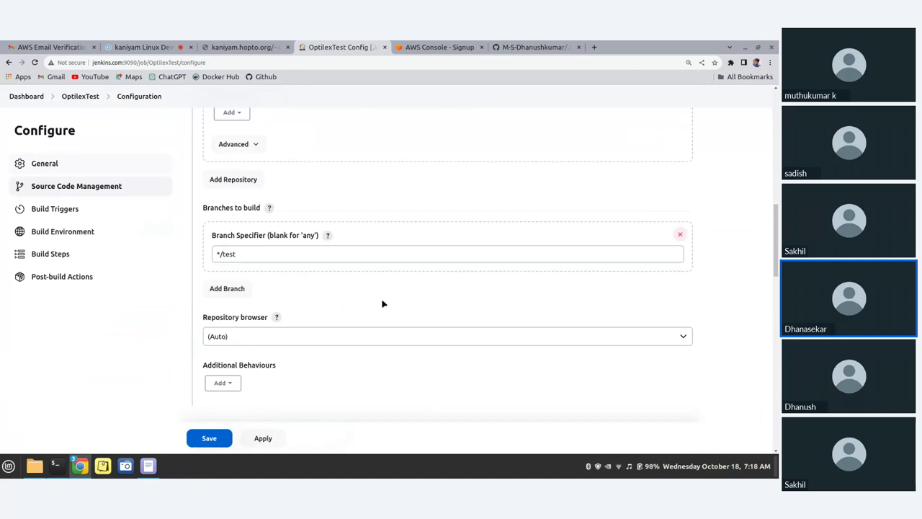
pyautogui.scroll(-10, 375, 303)
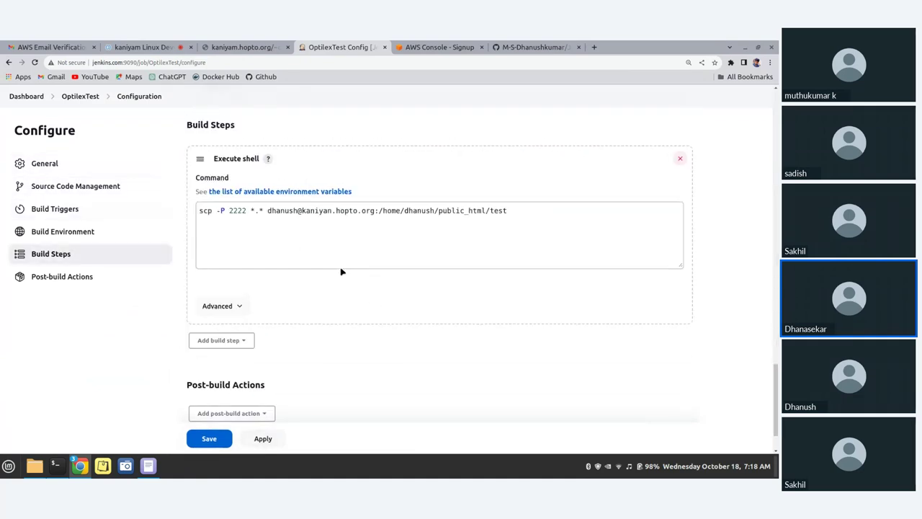
pyautogui.scroll(1, 343, 271)
pyautogui.click(334, 253)
pyautogui.press('BackSpace')
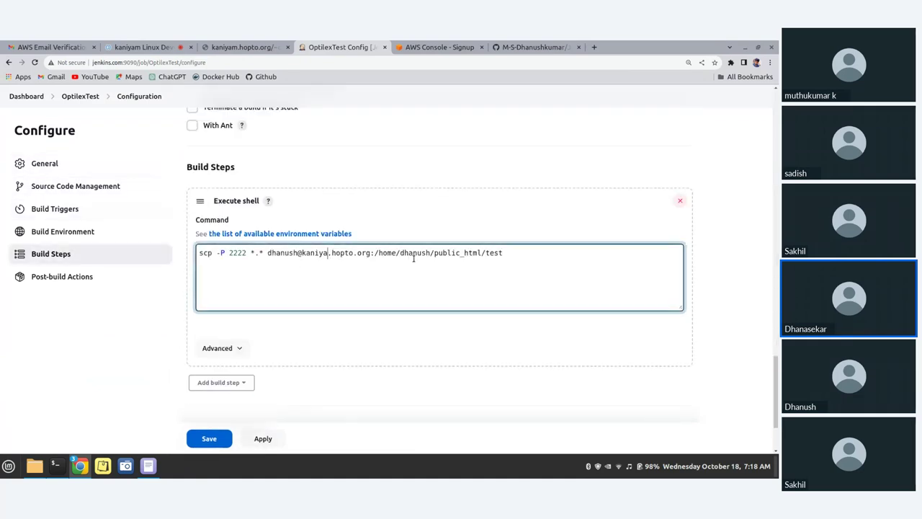
pyautogui.write('m')
# Apply and save the configuration, let build #2 succeed, and open a blank browser tab
pyautogui.scroll(-3, 405, 272)
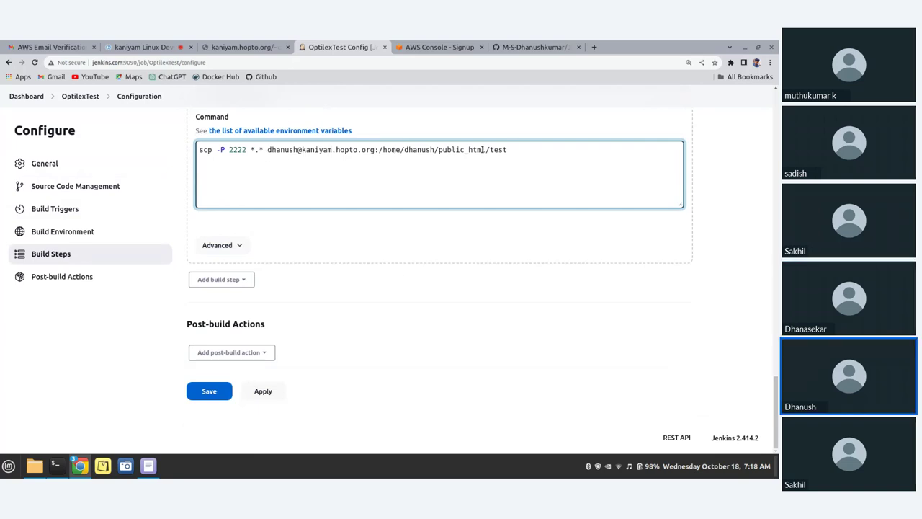
pyautogui.click(265, 388)
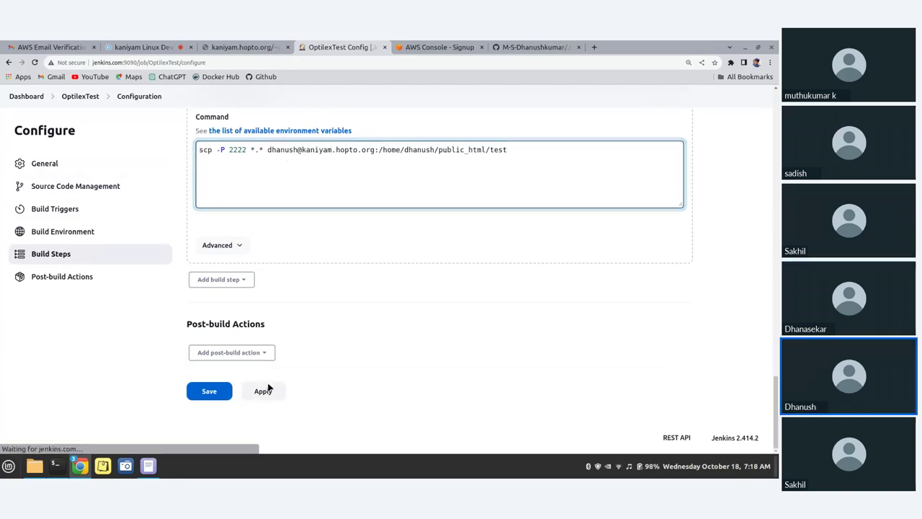
pyautogui.click(217, 389)
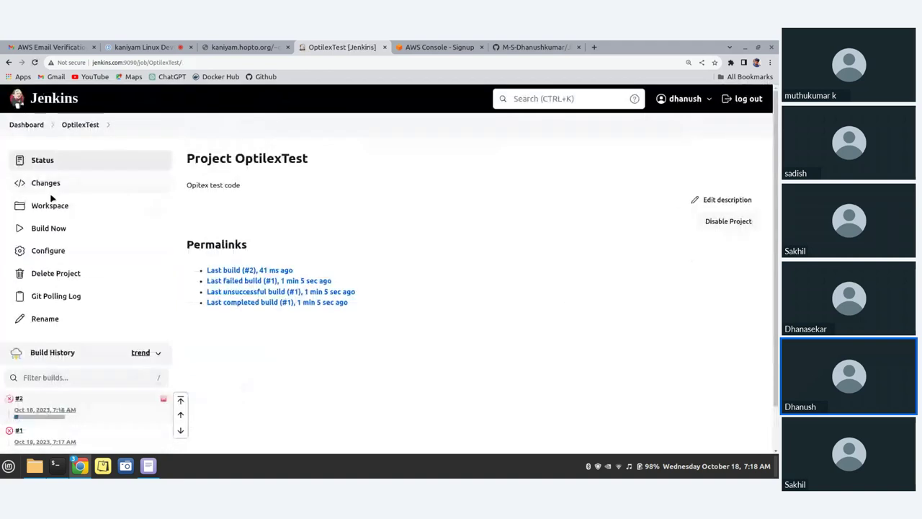
pyautogui.scroll(-2, 115, 324)
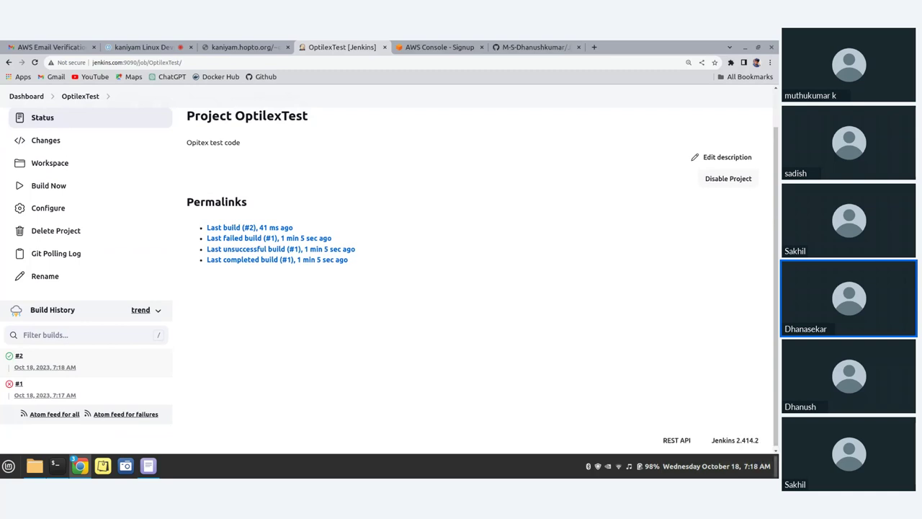
pyautogui.click(595, 48)
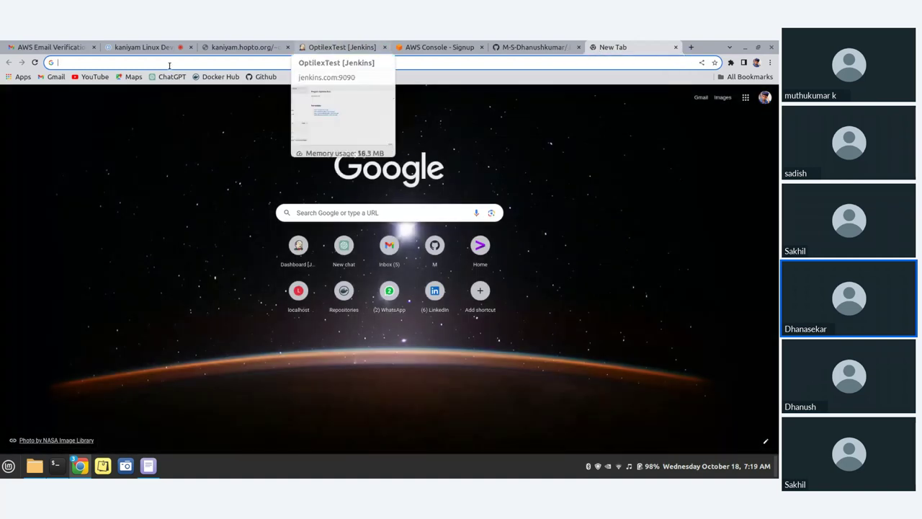
# Copy the dev page URL into the new tab, change dev/ to test/, and load it
pyautogui.click(230, 47)
pyautogui.click(209, 63)
pyautogui.hotkey('ctrl', 'c')
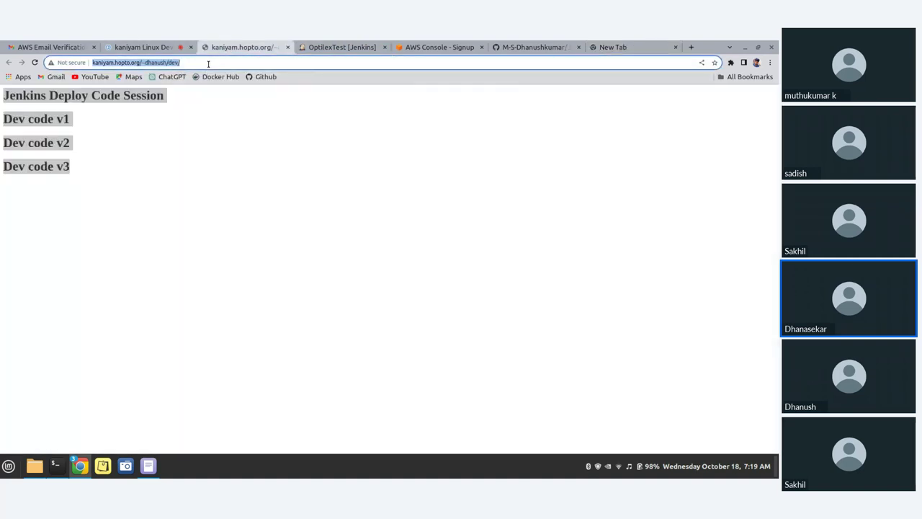
pyautogui.click(612, 47)
pyautogui.hotkey('ctrl', 'v')
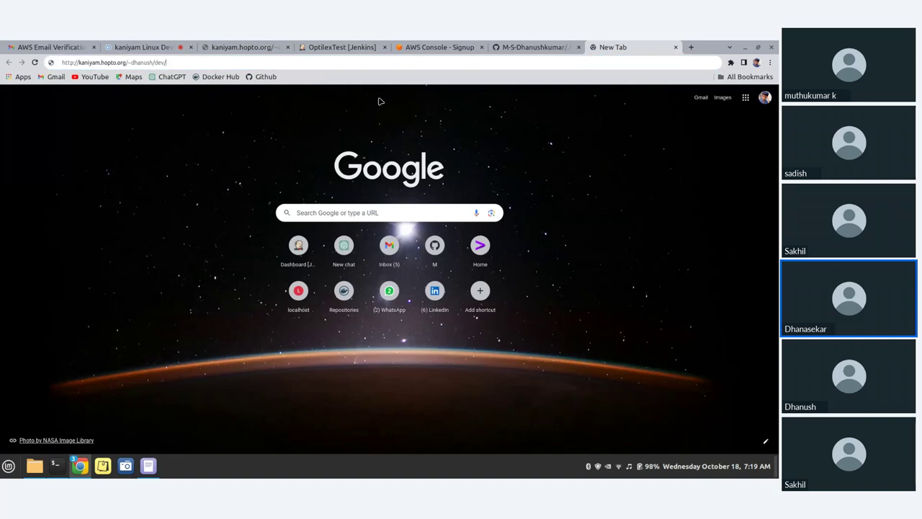
pyautogui.press('BackSpace')
pyautogui.press('BackSpace')
pyautogui.press('BackSpace')
pyautogui.press('BackSpace')
pyautogui.write('tes')
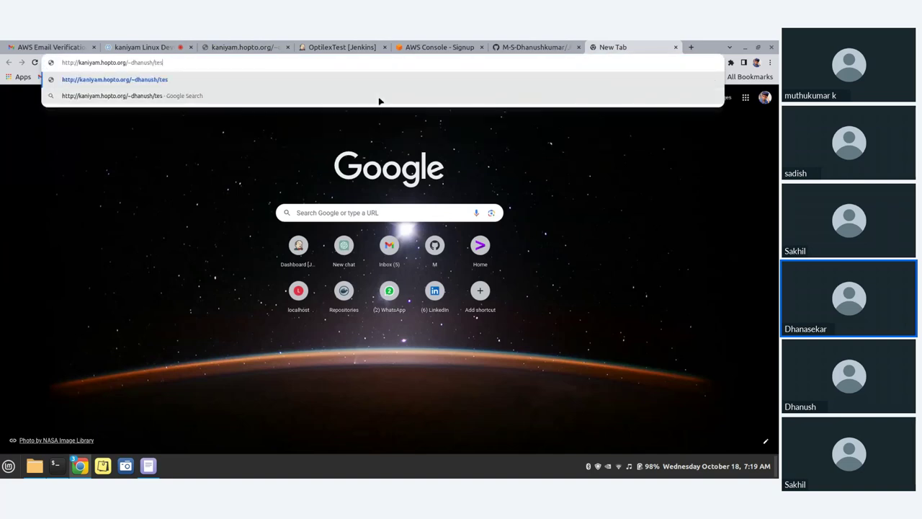
pyautogui.write('t/')
pyautogui.press('Return')
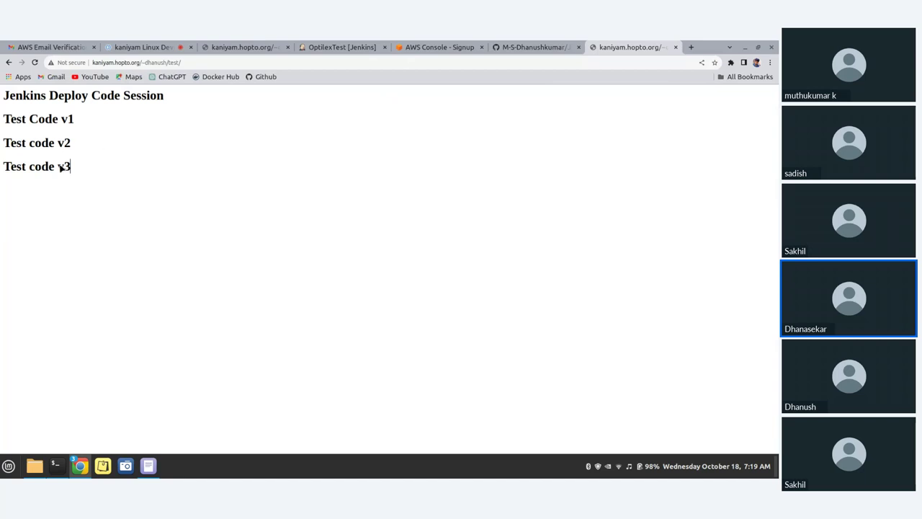
# Highlight the 'Test code v3' line on the deployed test page
pyautogui.moveTo(70, 166); pyautogui.dragTo(12, 163)
pyautogui.click(102, 169)
pyautogui.click(74, 144)
pyautogui.moveTo(84, 169); pyautogui.dragTo(1, 170)
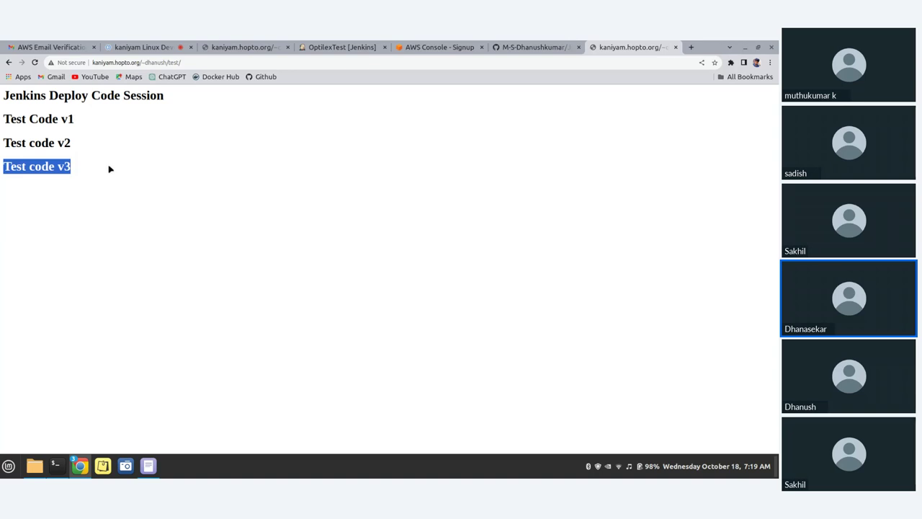
pyautogui.moveTo(109, 169); pyautogui.dragTo(2, 164)
# Show the Jenkins_Deploy_Code terminal session with the test branch push output, after viewing the remote public_html/dev shell
pyautogui.click(59, 469)
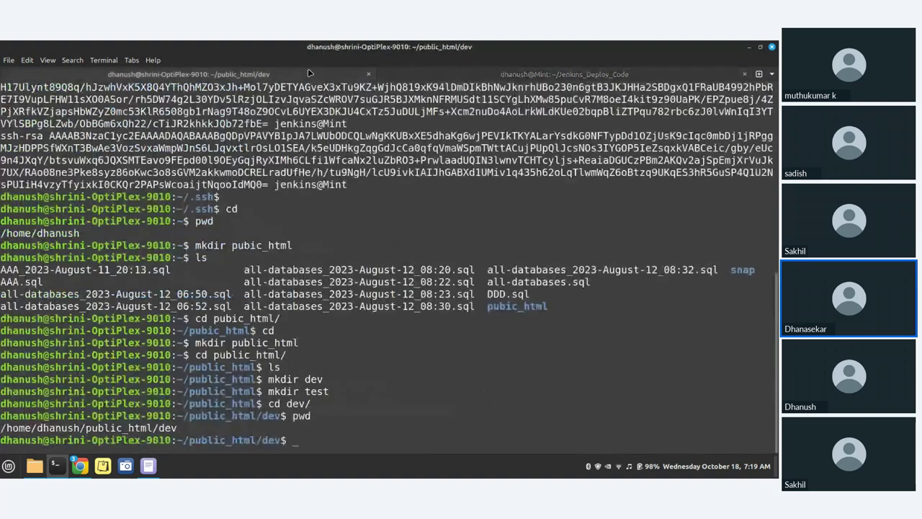
pyautogui.click(188, 74)
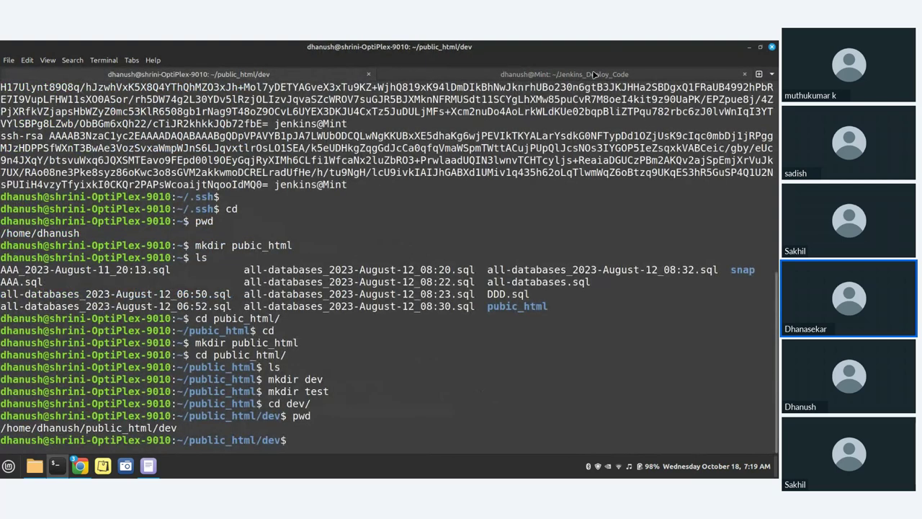
pyautogui.click(594, 74)
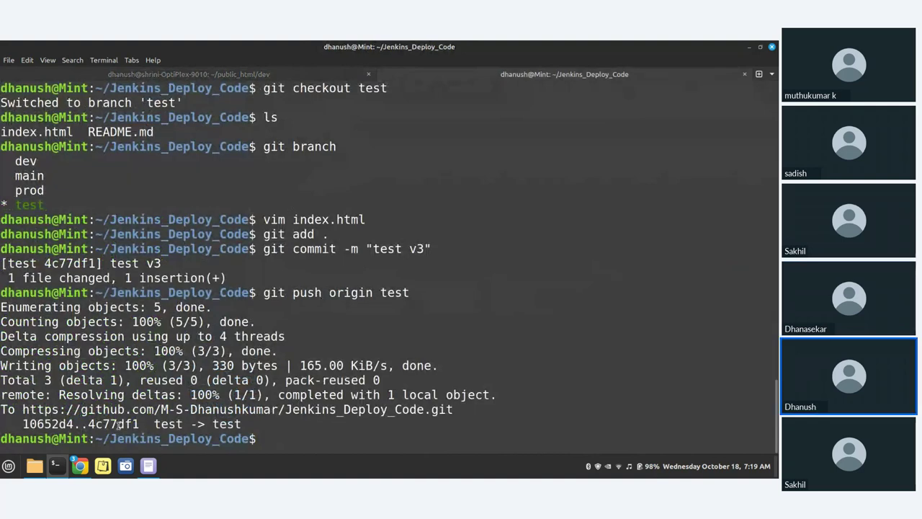
# Return to the OptilexTest Jenkins page showing build #2 succeeded and build #1 failed
pyautogui.moveTo(82, 472)
pyautogui.click(87, 439)
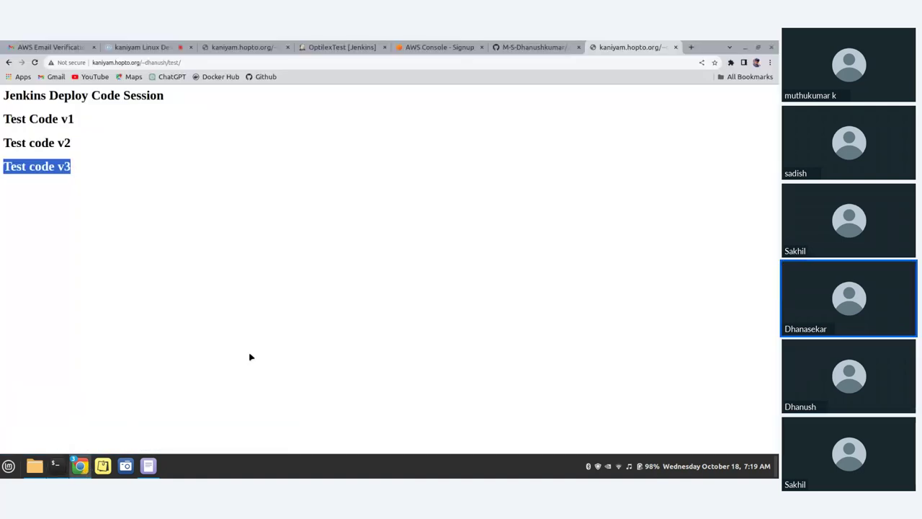
pyautogui.click(351, 47)
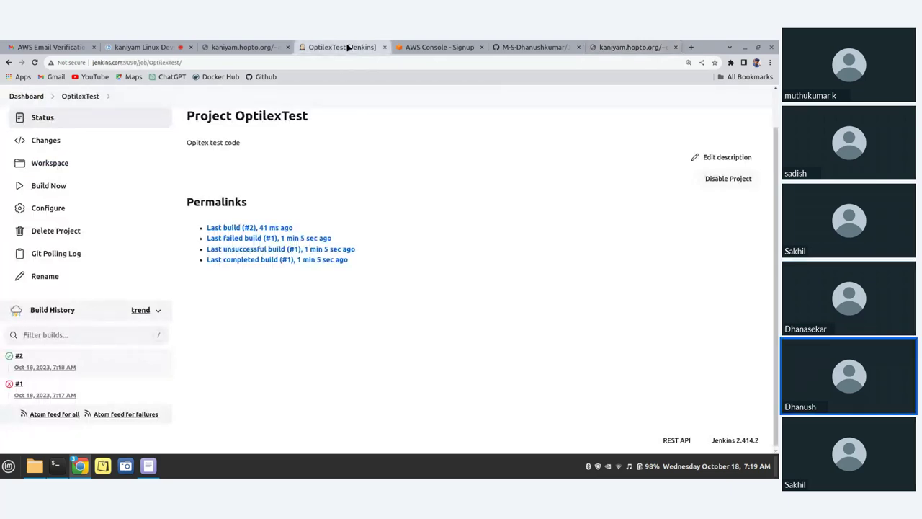
pyautogui.scroll(1, 72, 188)
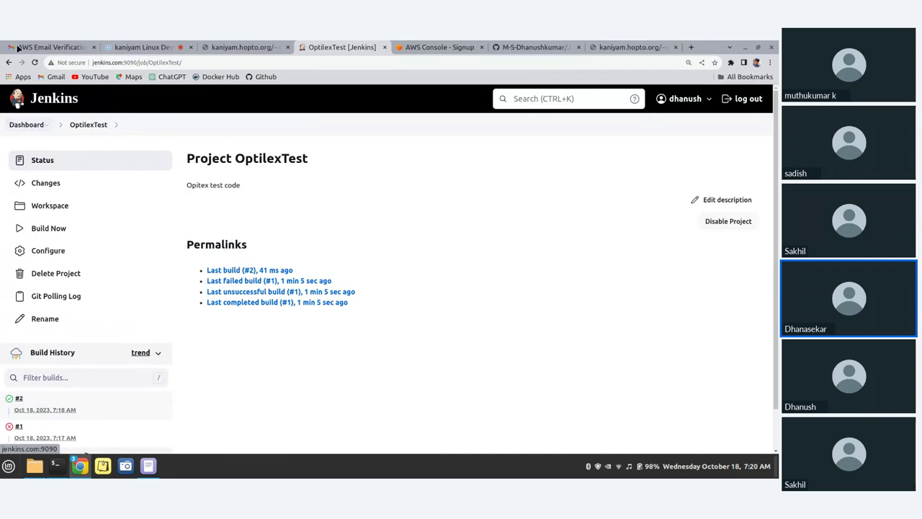
# Switch to the Zoho meeting and scroll the chat to the latest messages
pyautogui.click(140, 47)
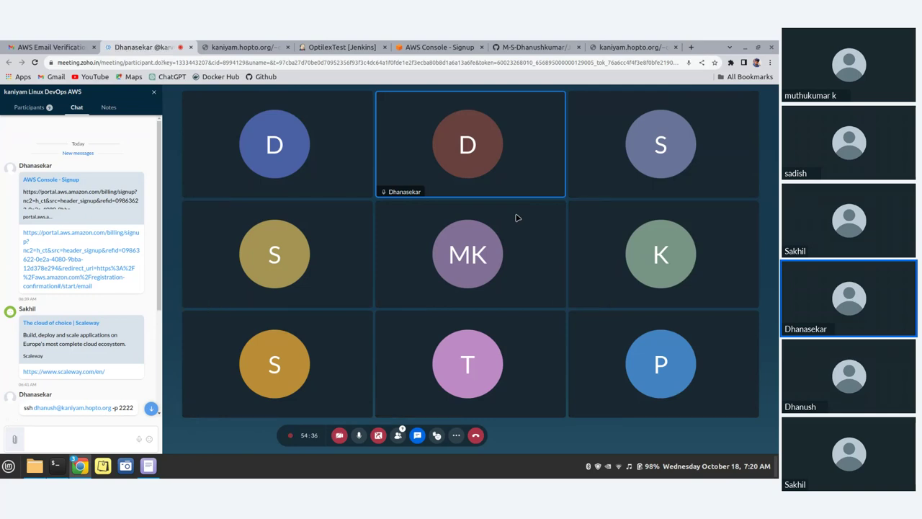
pyautogui.scroll(-4, 123, 303)
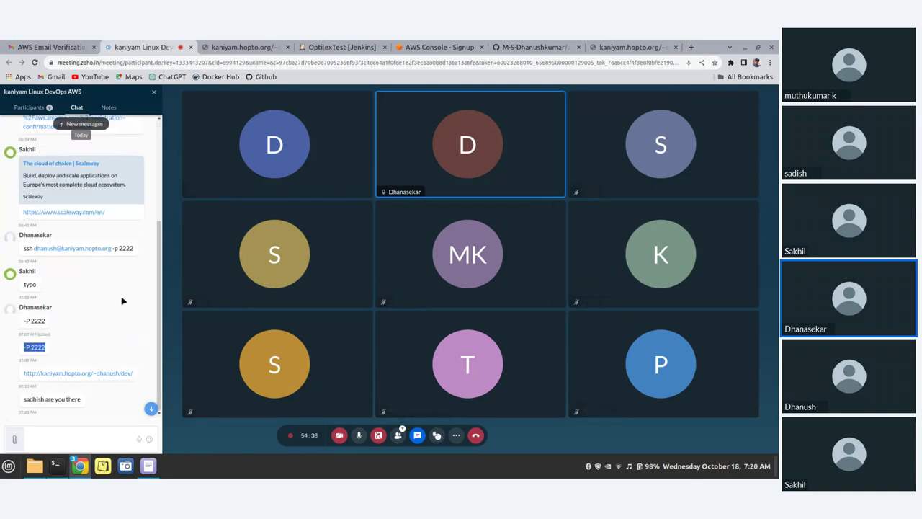
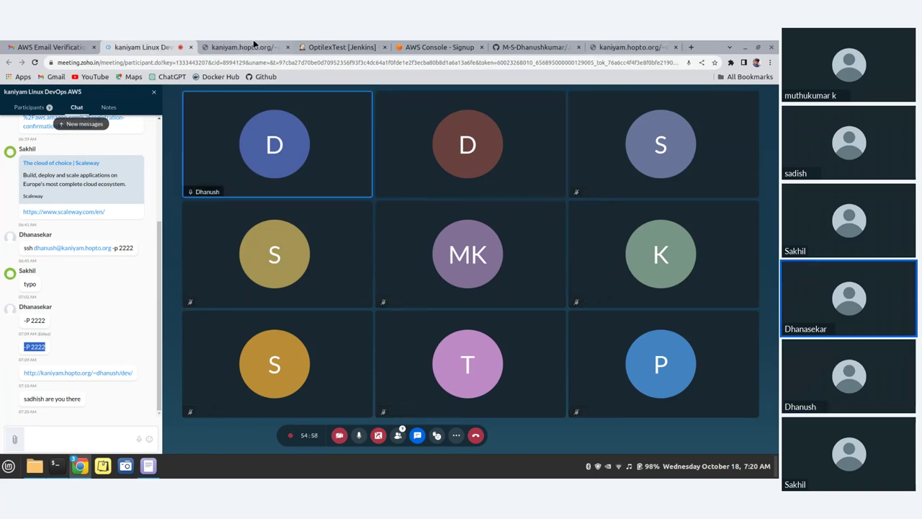
# Switch from the Zoho Meeting call to the OptilexTest Jenkins project page
pyautogui.click(340, 46)
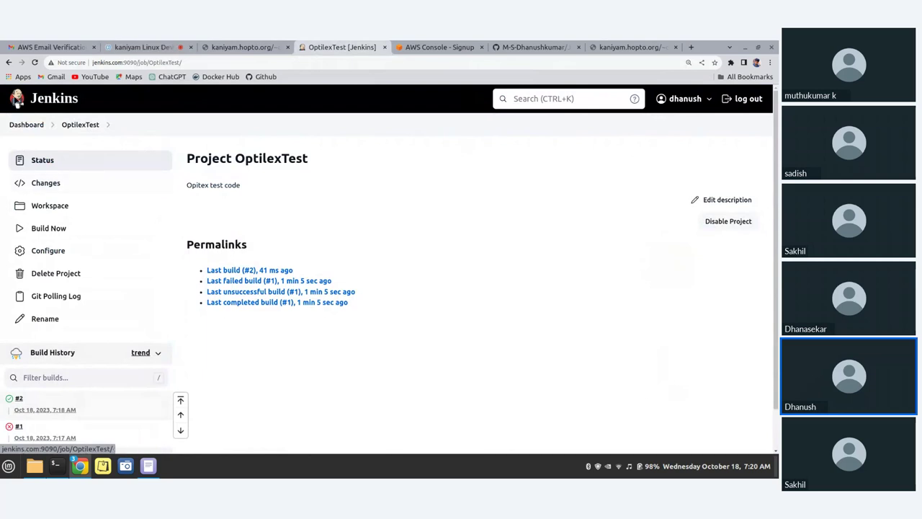
# From the dashboard, start a new item named SecondMethod and browse the item types
pyautogui.click(26, 124)
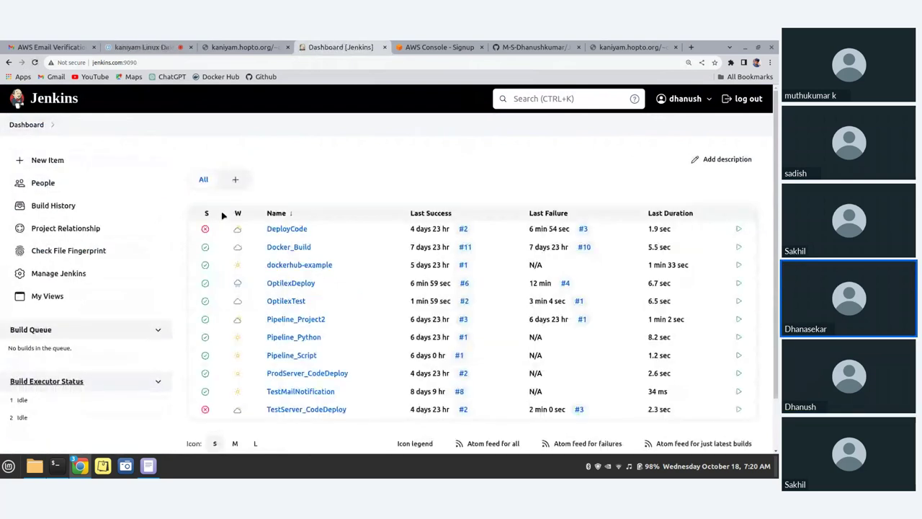
pyautogui.click(234, 179)
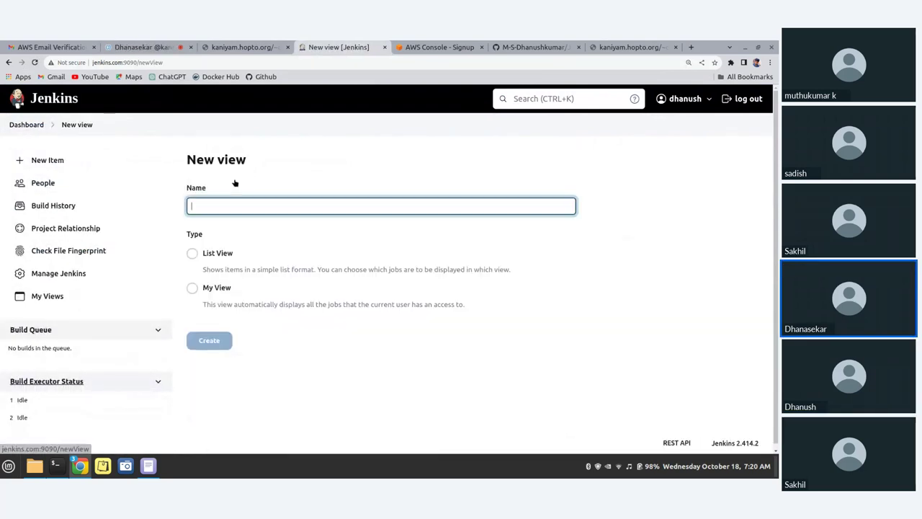
pyautogui.click(50, 168)
pyautogui.click(206, 200)
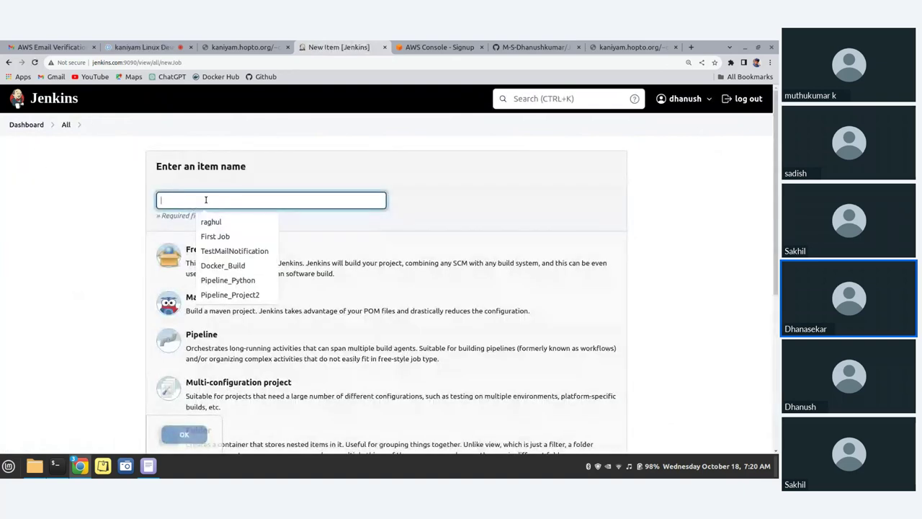
pyautogui.write('Second')
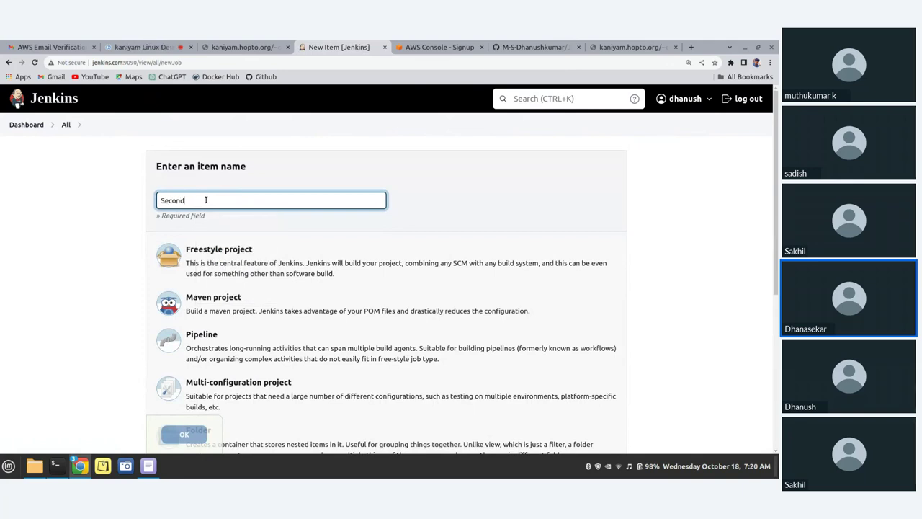
pyautogui.write('Method')
pyautogui.scroll(-5, 220, 238)
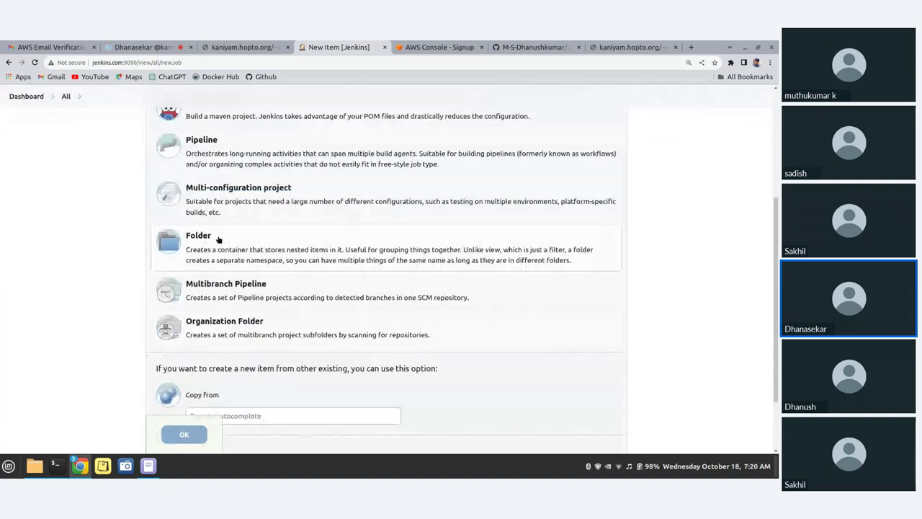
pyautogui.scroll(3, 216, 230)
pyautogui.scroll(2, 229, 209)
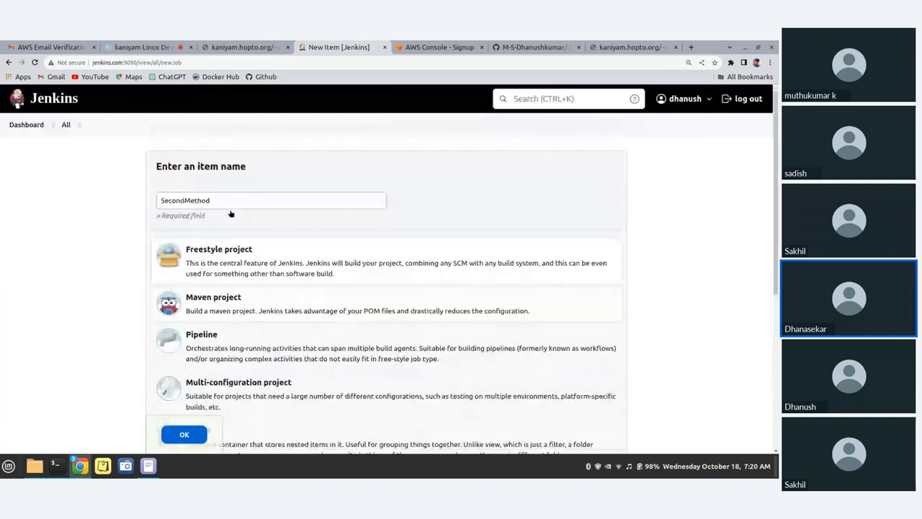
pyautogui.scroll(-4, 231, 214)
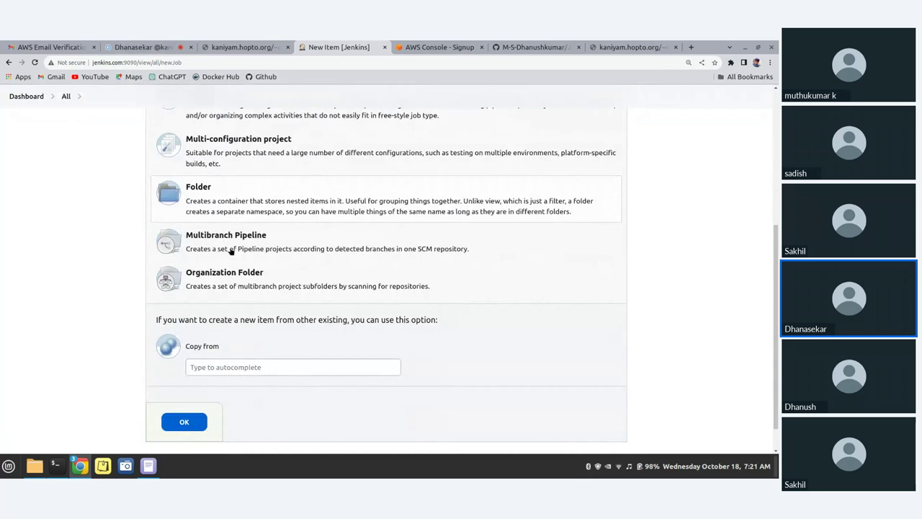
pyautogui.scroll(3, 204, 331)
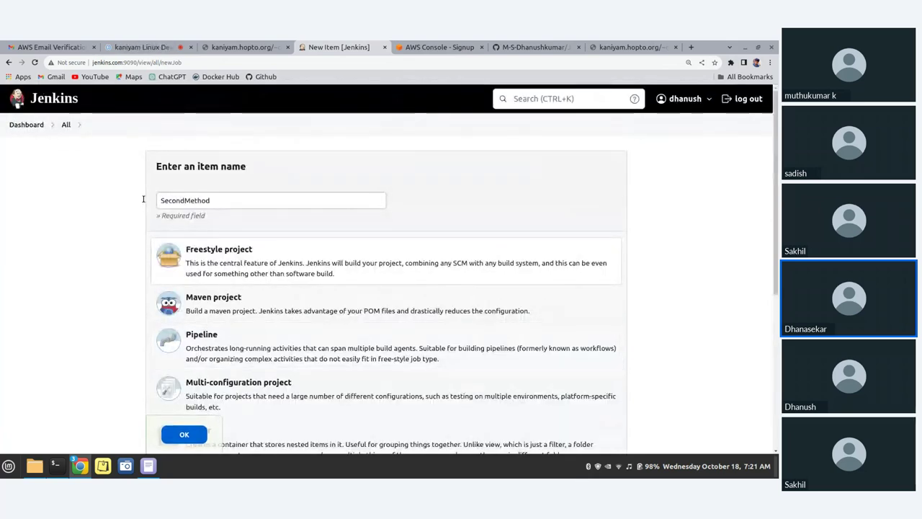
# Go through Manage Jenkins, glancing at Plugins, to the System configuration page
pyautogui.click(26, 126)
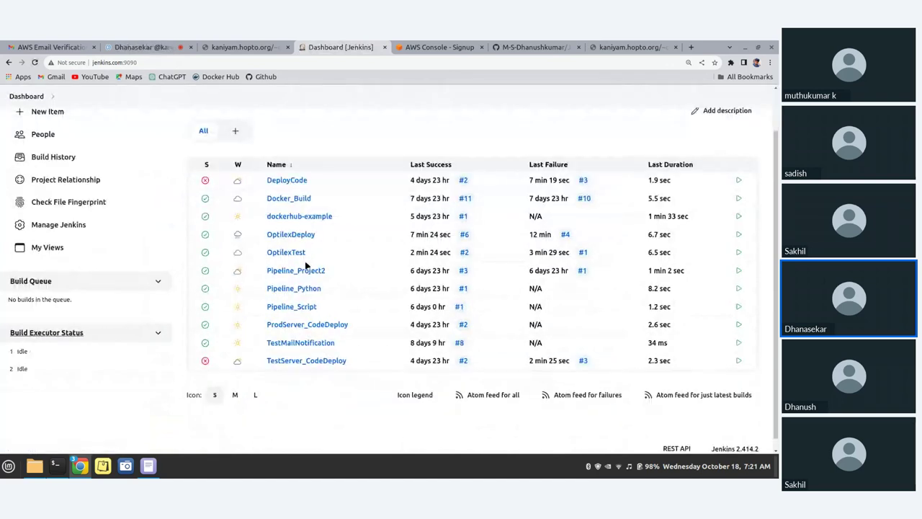
pyautogui.scroll(2, 305, 267)
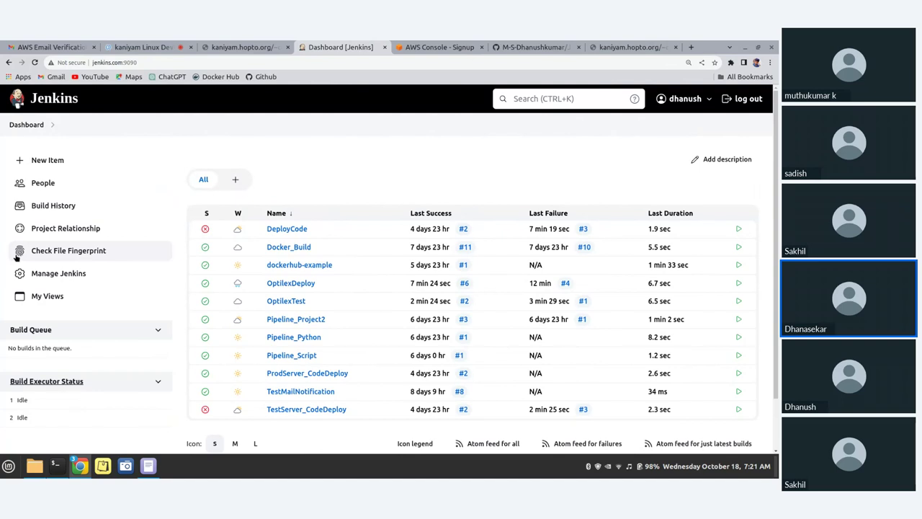
pyautogui.moveTo(42, 273); pyautogui.dragTo(67, 285)
pyautogui.click(68, 279)
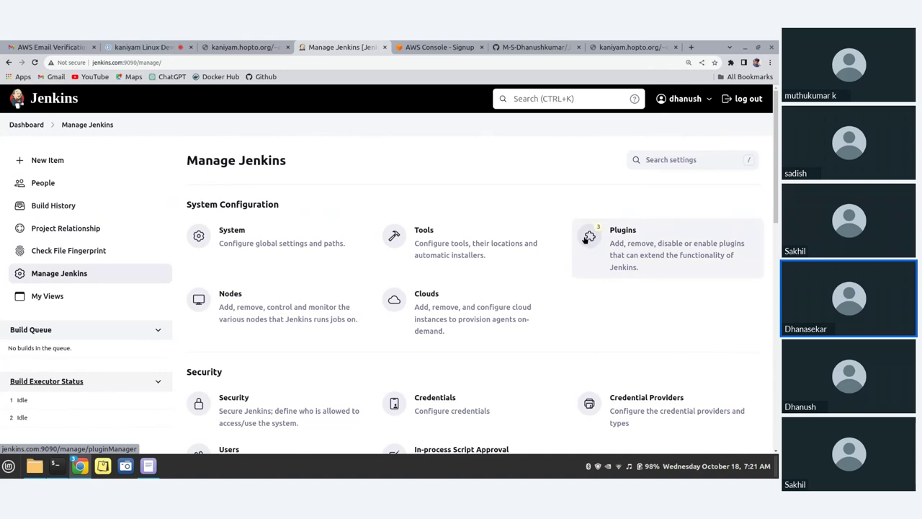
pyautogui.click(587, 239)
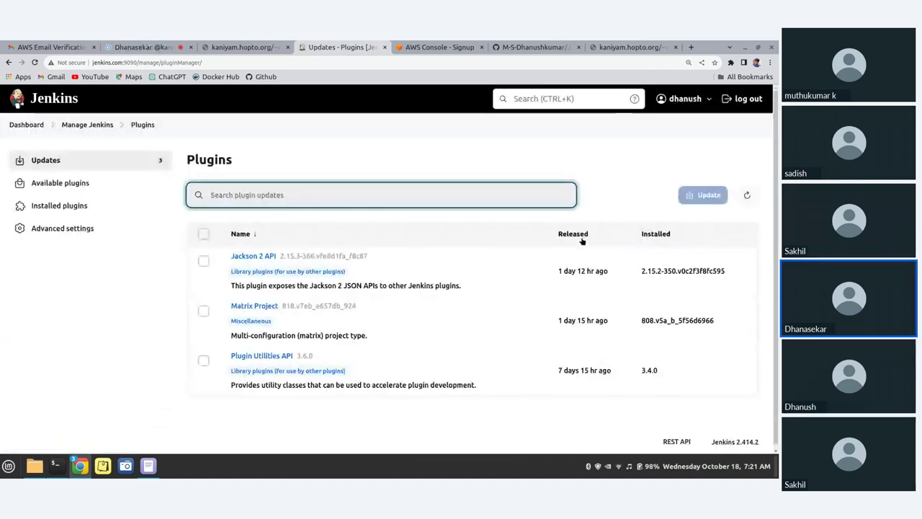
pyautogui.click(88, 125)
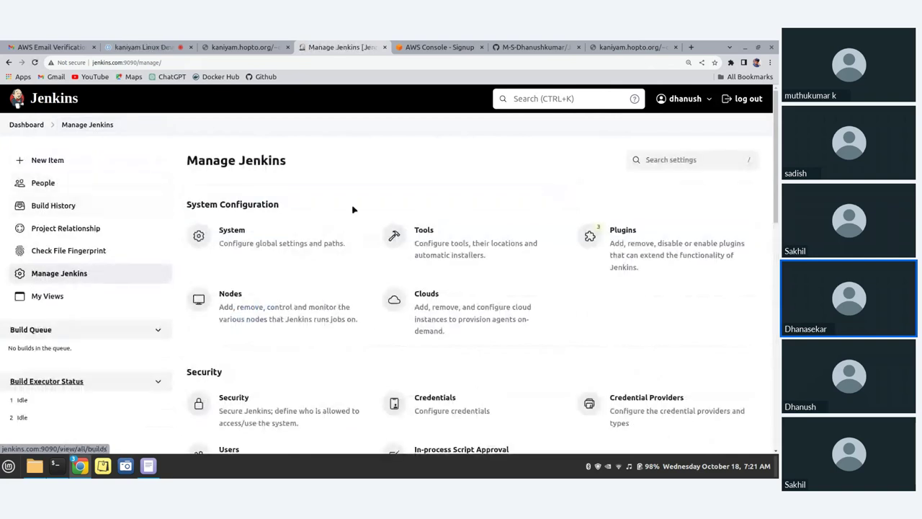
pyautogui.click(254, 238)
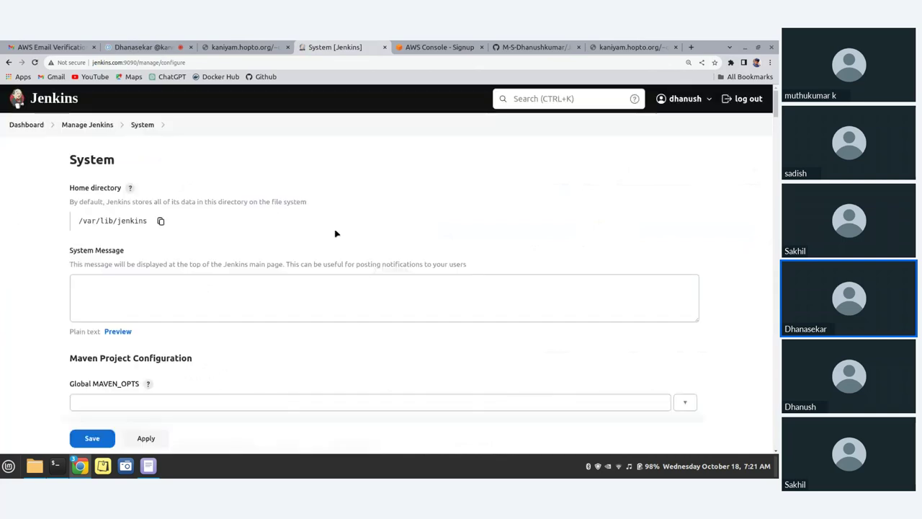
# Scroll through the System configuration page, stopping at the Jenkins URL field
pyautogui.scroll(-8, 220, 291)
pyautogui.scroll(-20, 220, 290)
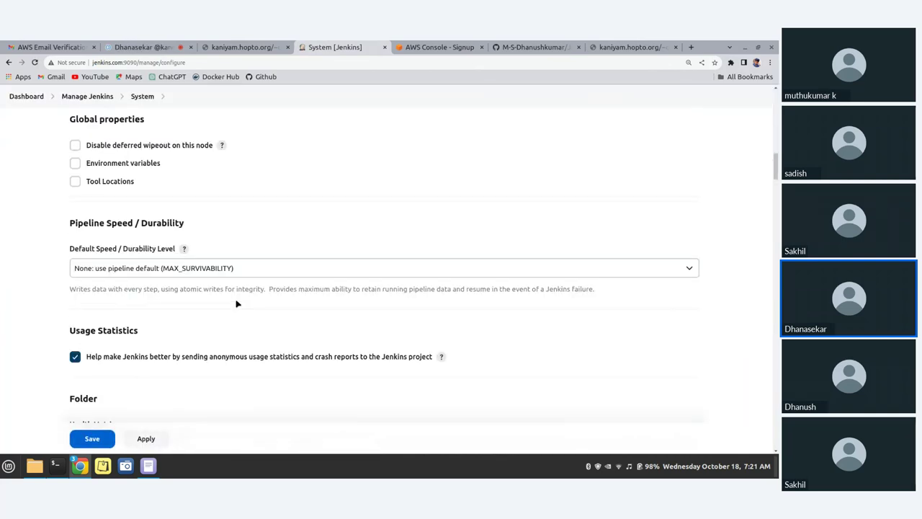
pyautogui.scroll(-5, 235, 316)
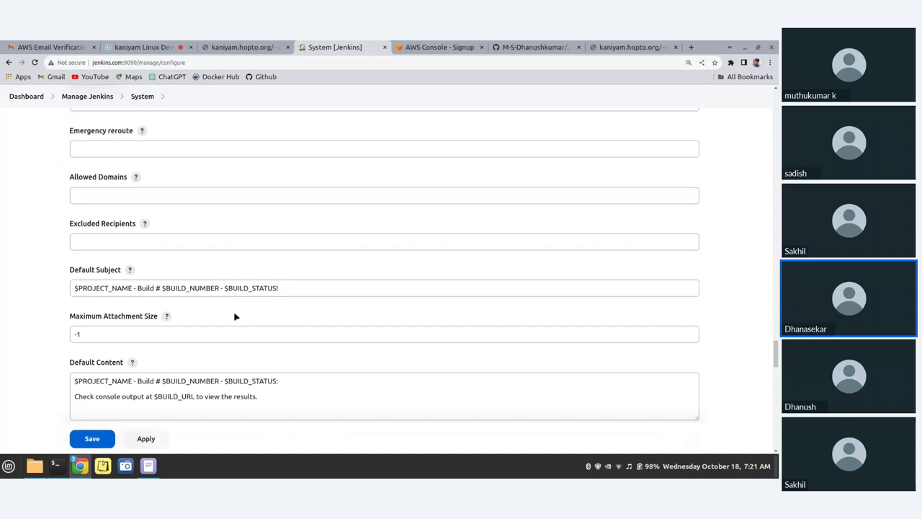
pyautogui.scroll(-10, 234, 316)
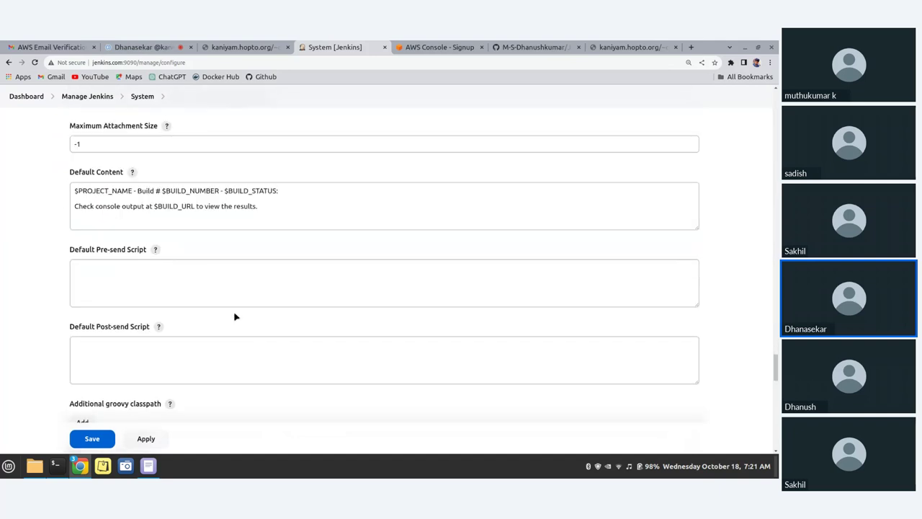
pyautogui.scroll(-5, 235, 316)
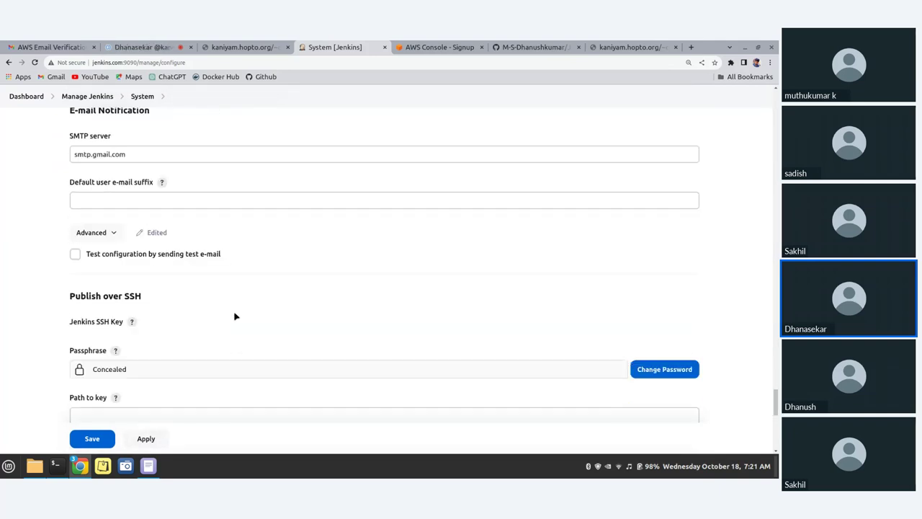
pyautogui.scroll(-3, 235, 316)
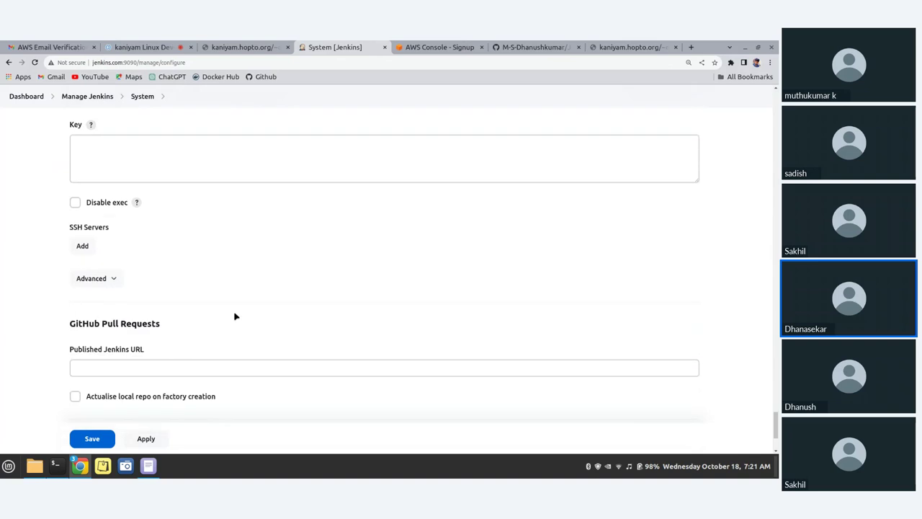
pyautogui.scroll(3, 234, 316)
pyautogui.scroll(-4, 235, 316)
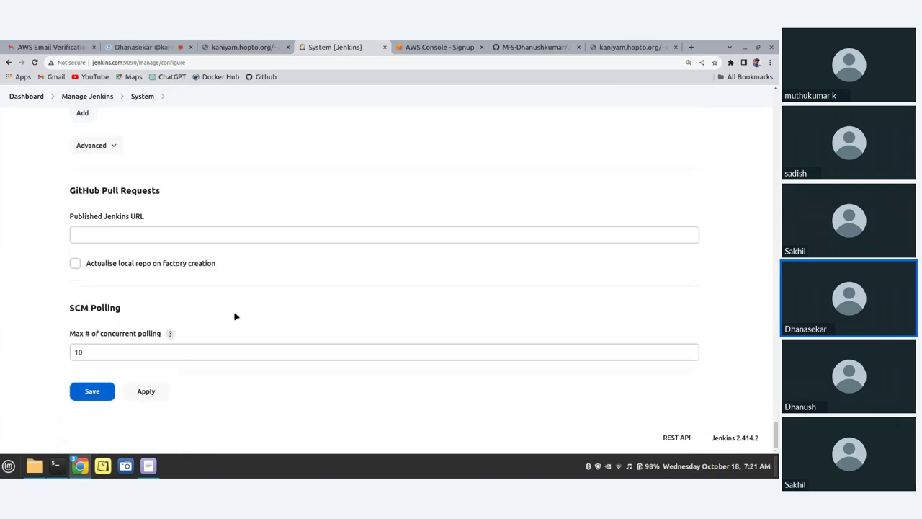
pyautogui.click(134, 236)
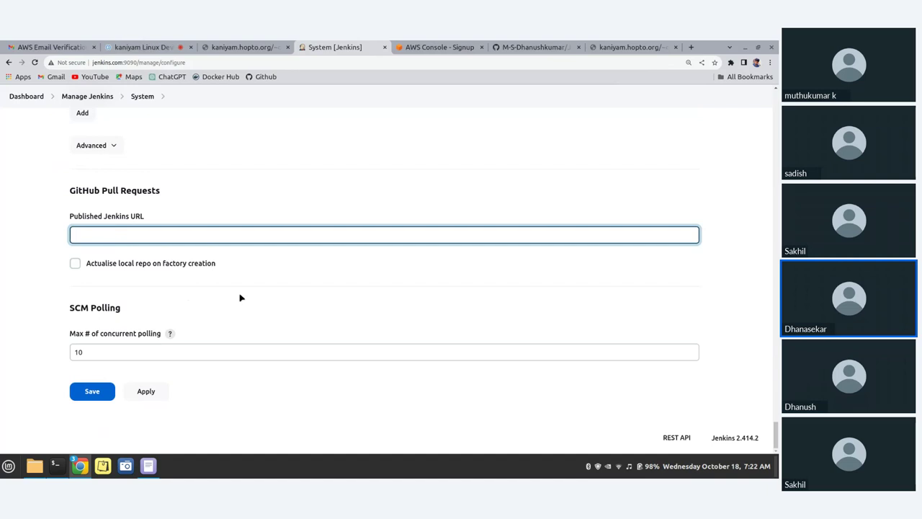
pyautogui.scroll(15, 240, 296)
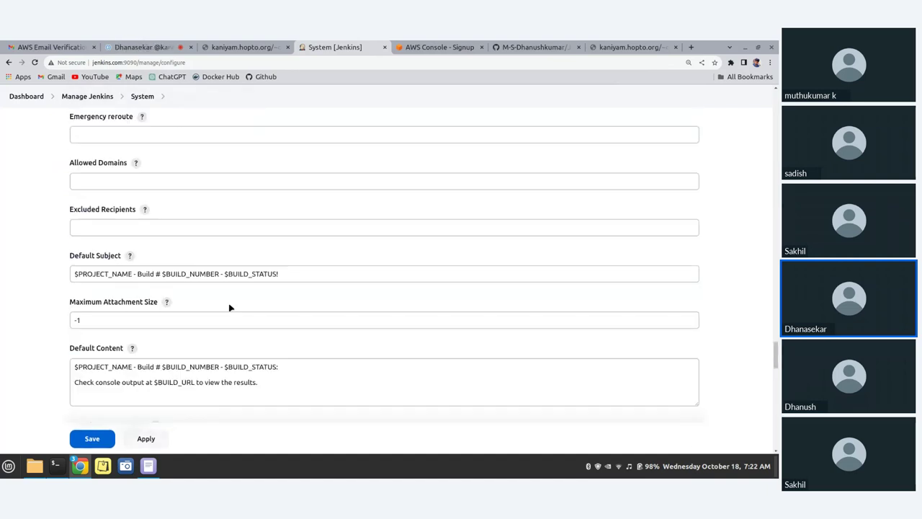
# Search the page for 'publish' and scroll to the Publish over SSH servers area
pyautogui.hotkey('ctrl', 'f')
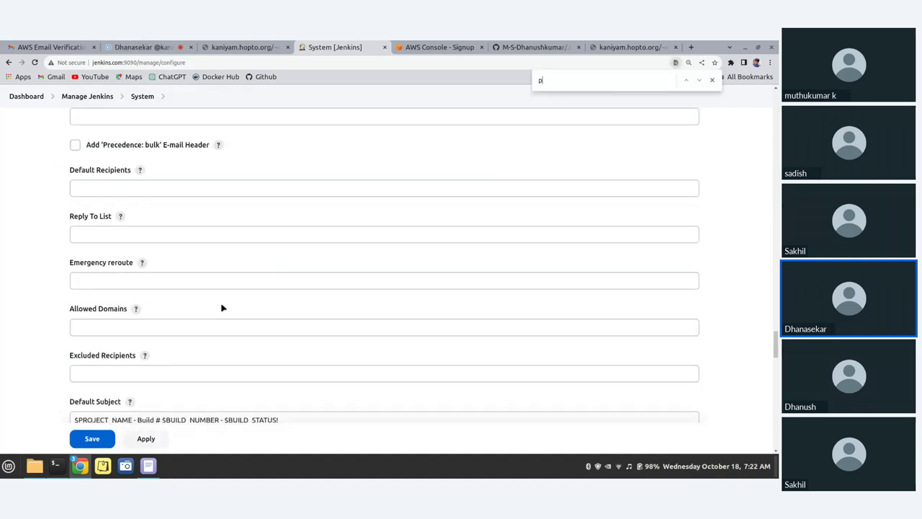
pyautogui.write('publi')
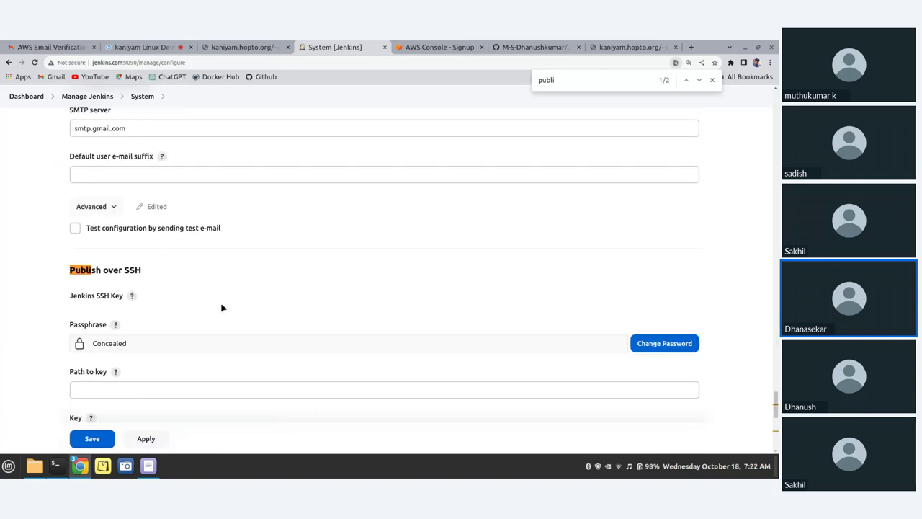
pyautogui.write('sh')
pyautogui.scroll(-1, 176, 296)
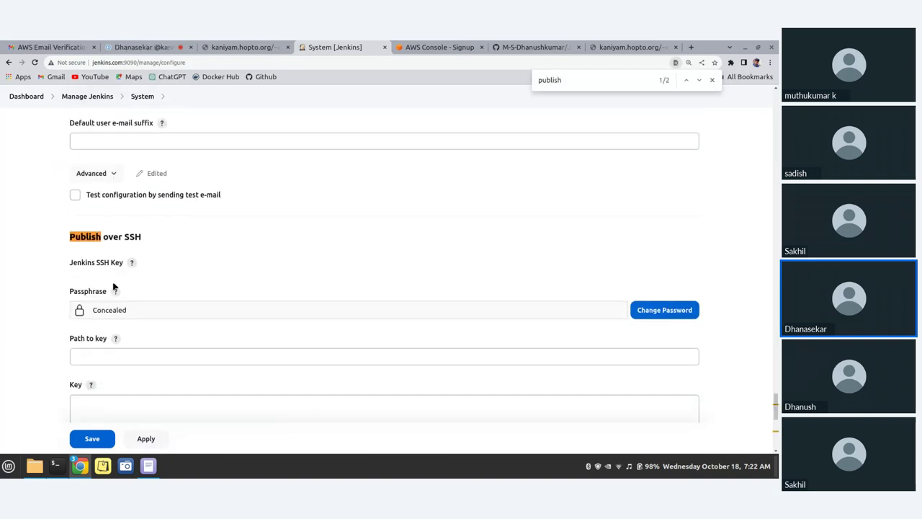
pyautogui.scroll(-1, 95, 241)
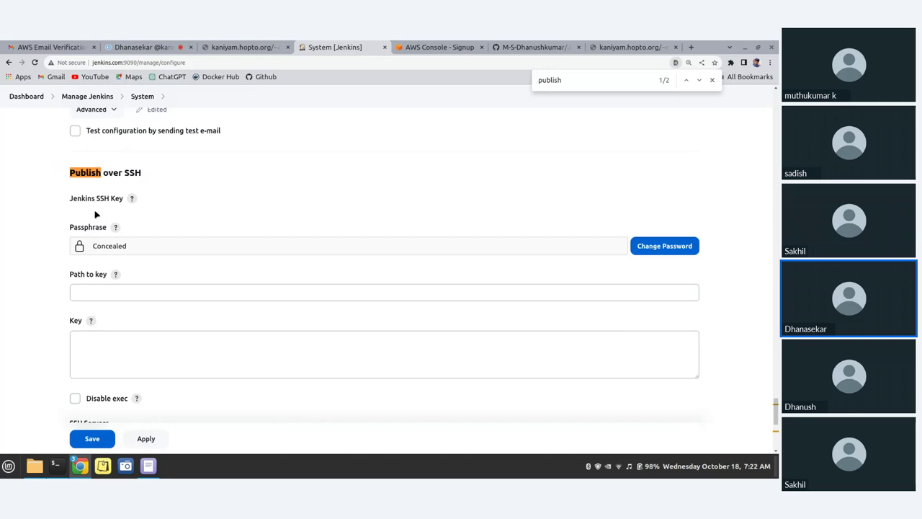
pyautogui.scroll(-2, 97, 224)
pyautogui.scroll(2, 98, 225)
pyautogui.scroll(-2, 98, 224)
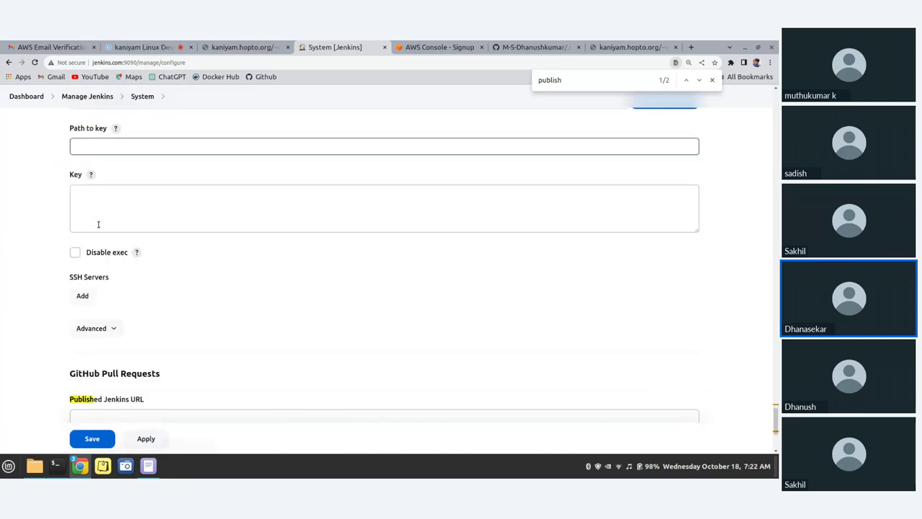
pyautogui.scroll(-2, 98, 224)
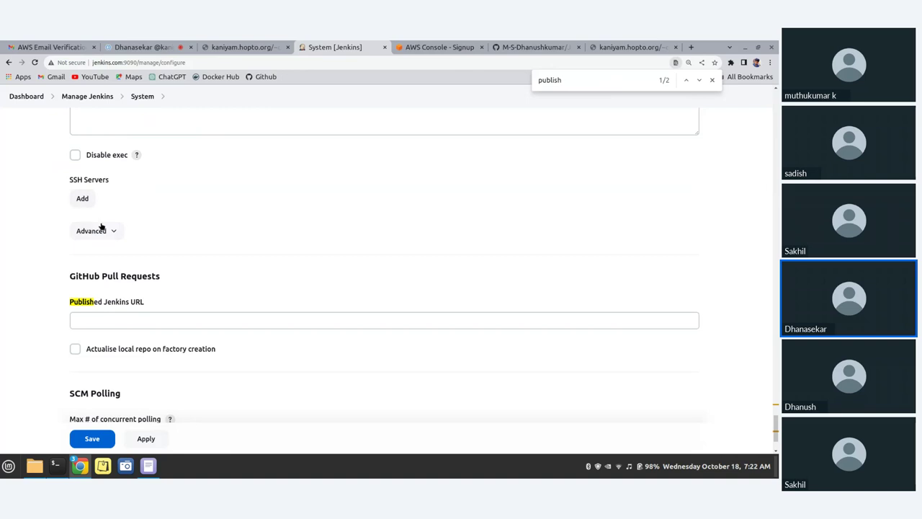
# Add a new SSH server entry with an initial name and hostname kaniyam.hopto.org
pyautogui.click(107, 232)
pyautogui.click(83, 199)
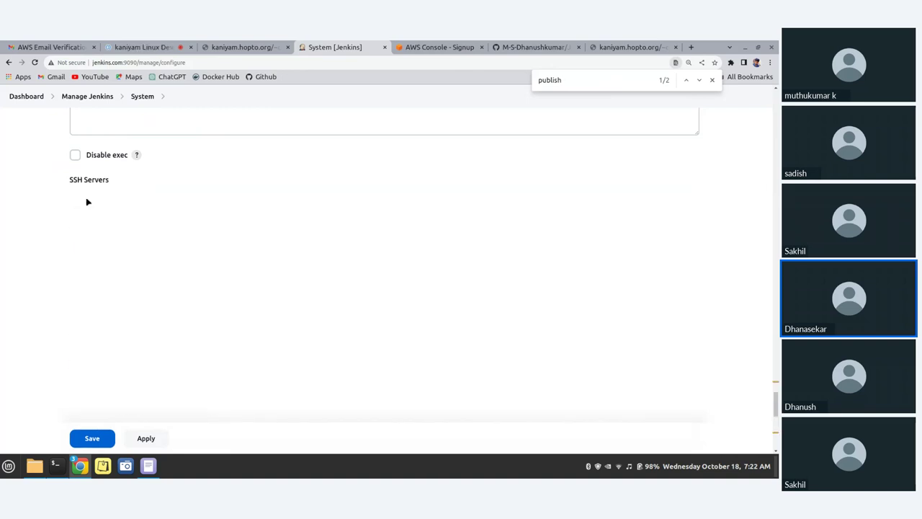
pyautogui.scroll(-1, 202, 242)
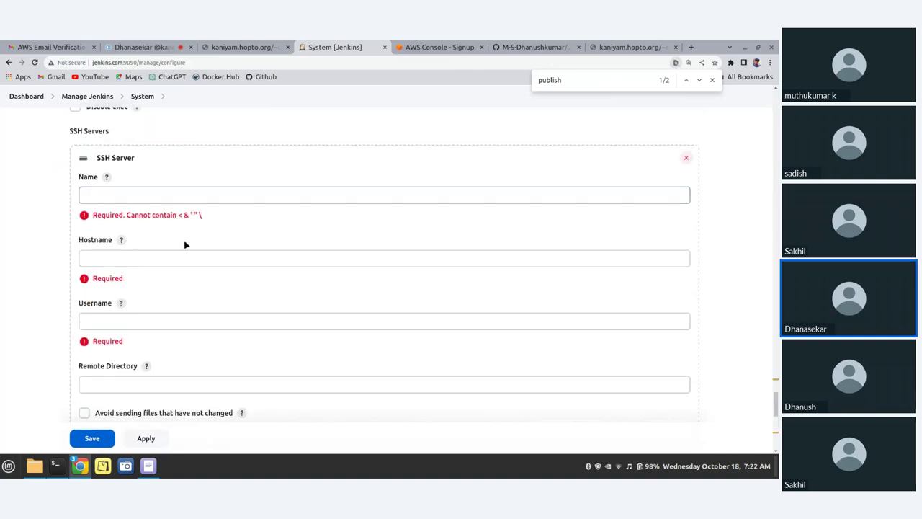
pyautogui.click(117, 191)
pyautogui.write('dhanuh')
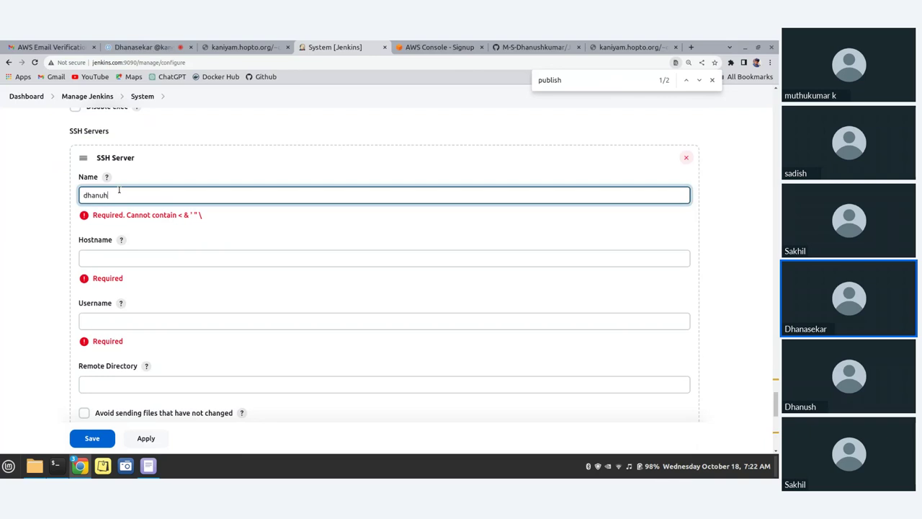
pyautogui.press('BackSpace')
pyautogui.write('sh')
pyautogui.click(159, 263)
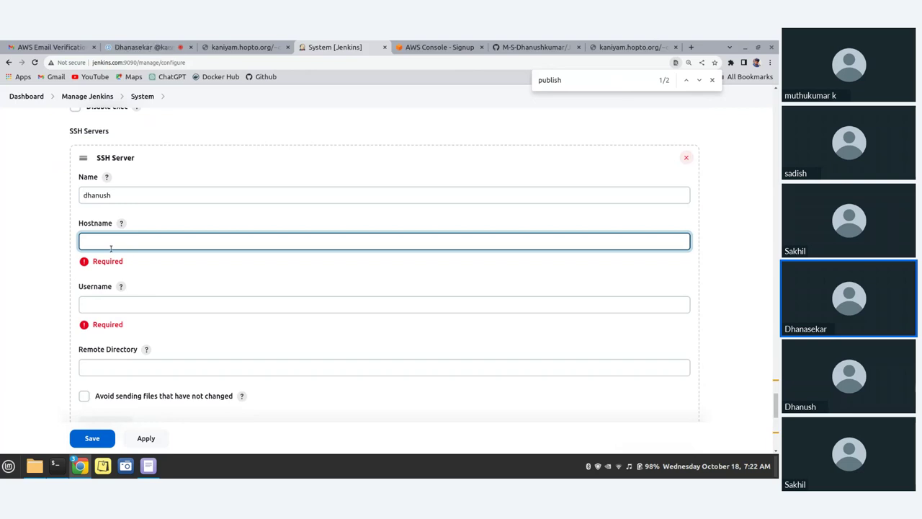
pyautogui.write('kaniyam.hopto.org')
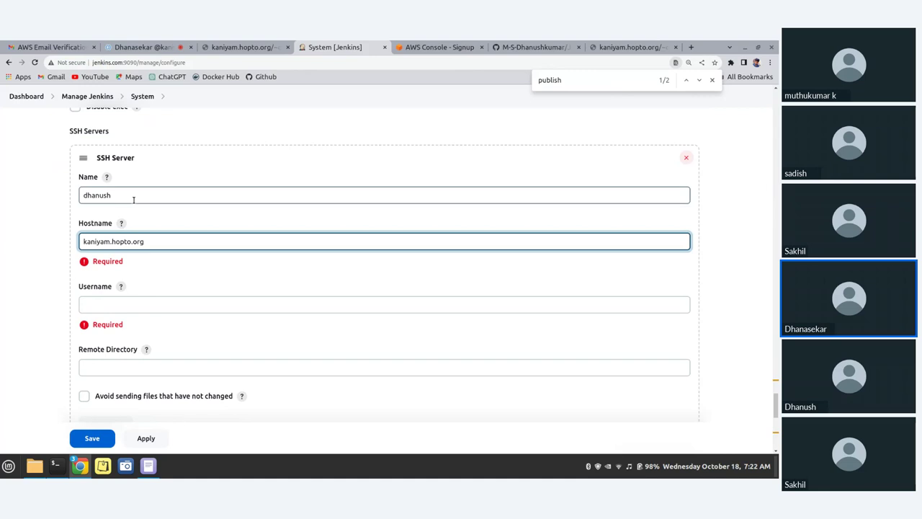
pyautogui.click(111, 311)
# Rename the server to Webserver1, fix the hostname, and enter the remote login username
pyautogui.click(121, 195)
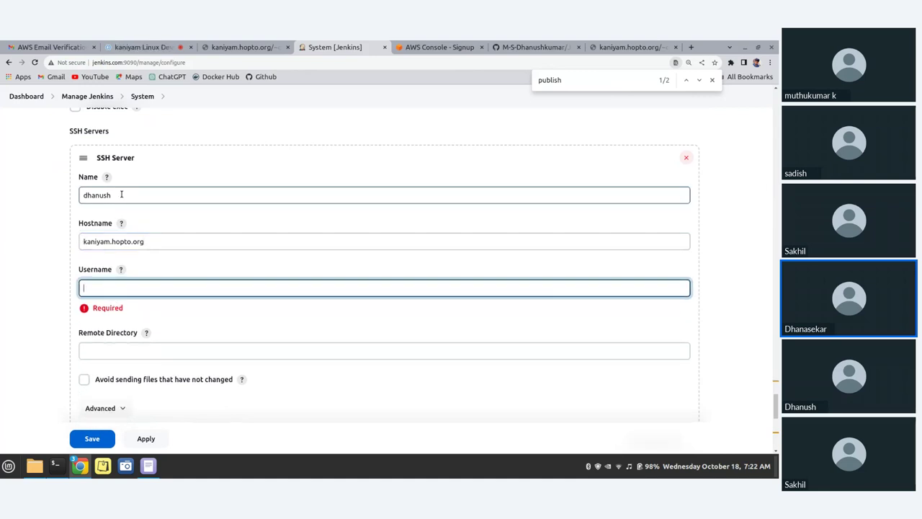
pyautogui.press('BackSpace')
pyautogui.press('BackSpace')
pyautogui.press('BackSpace')
pyautogui.press('BackSpace')
pyautogui.press('BackSpace')
pyautogui.press('BackSpace')
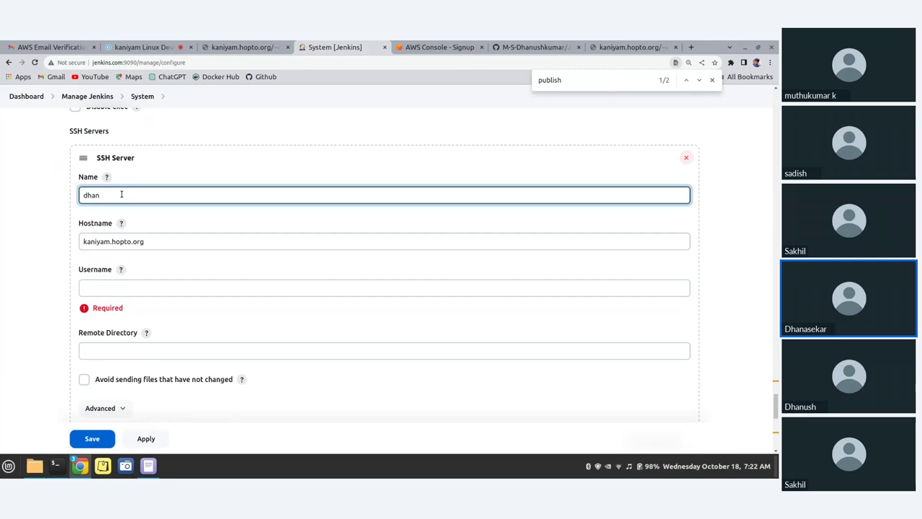
pyautogui.write('Ebser')
pyautogui.write('Webe')
pyautogui.write('erver1')
pyautogui.click(83, 245)
pyautogui.write('dhanush')
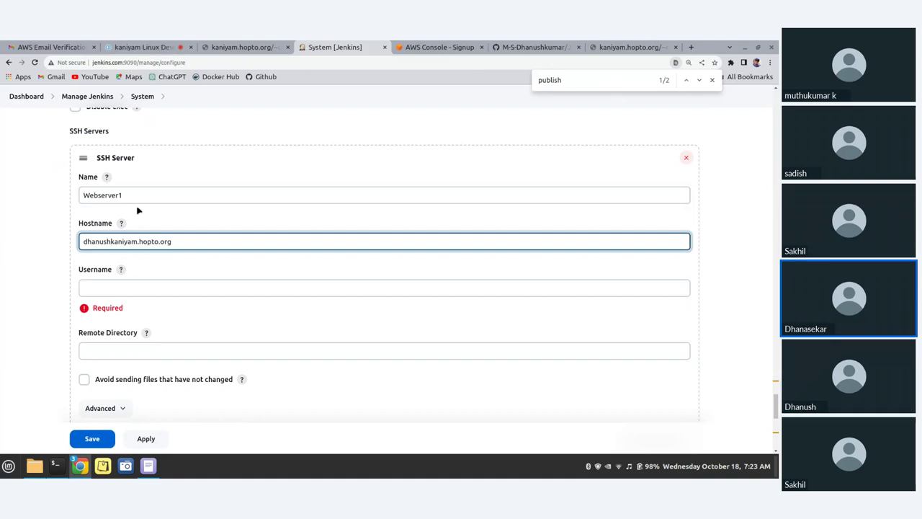
pyautogui.press('BackSpace')
pyautogui.press('BackSpace')
pyautogui.press('BackSpace')
pyautogui.press('BackSpace')
pyautogui.press('BackSpace')
pyautogui.press('BackSpace')
pyautogui.press('BackSpace')
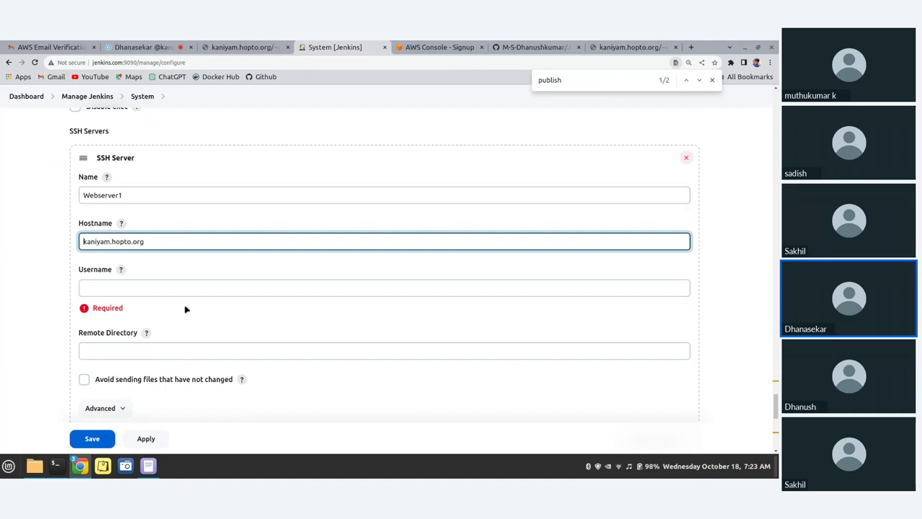
pyautogui.click(156, 286)
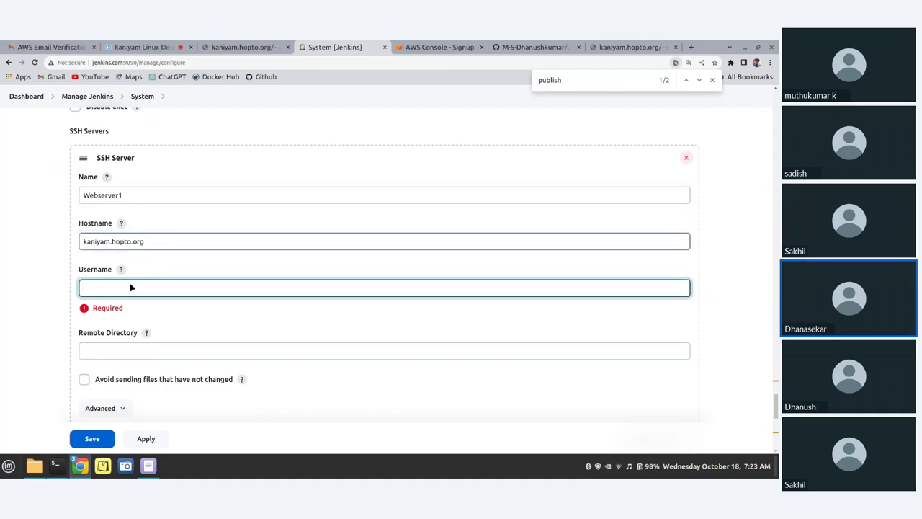
pyautogui.write('dha')
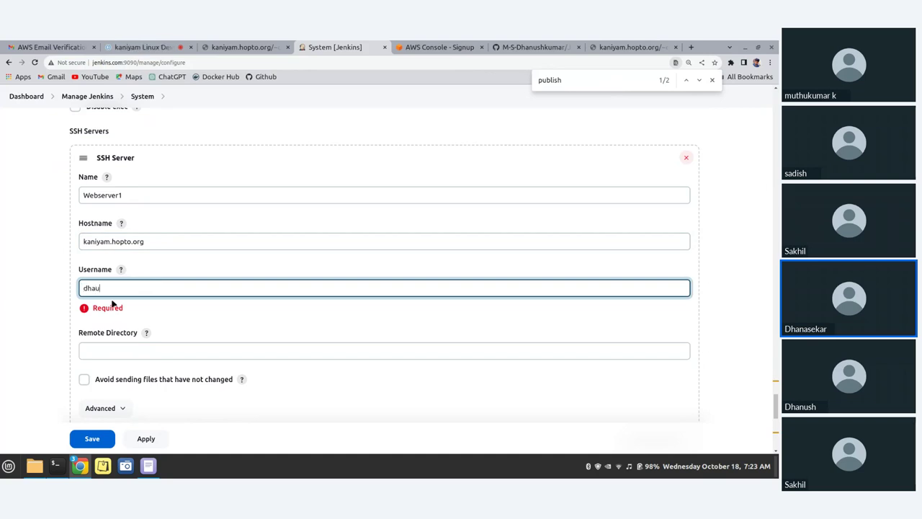
pyautogui.write('nush')
# Set the SSH server's remote directory to home
pyautogui.scroll(-1, 143, 358)
pyautogui.click(148, 302)
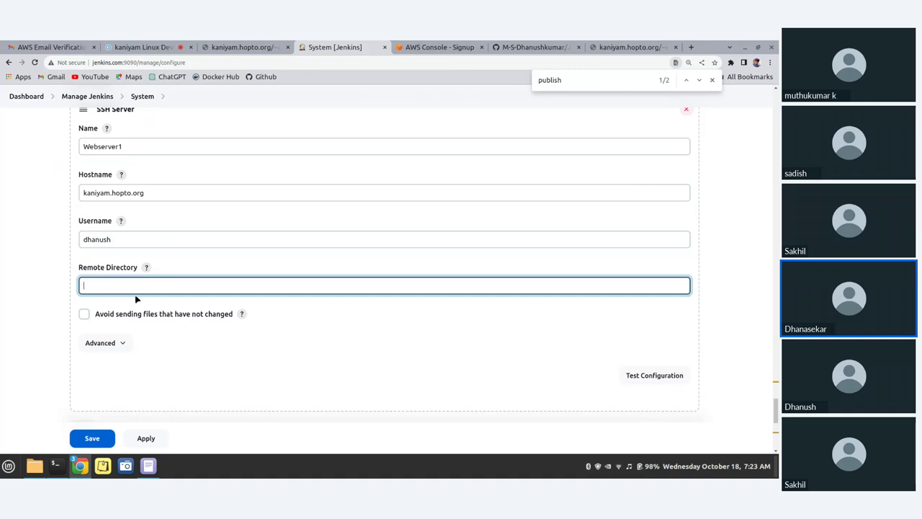
pyautogui.write('home')
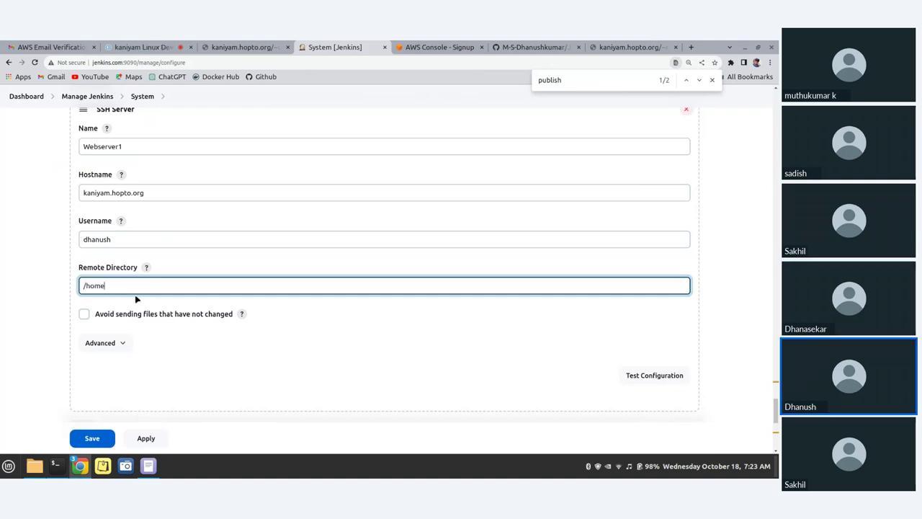
# Select the dev folder's full path in the web server's terminal to copy it
pyautogui.moveTo(62, 467)
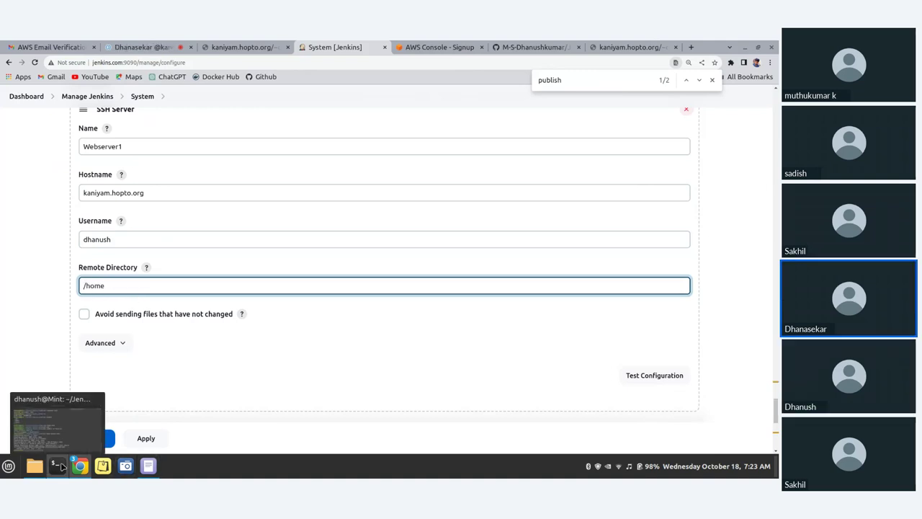
pyautogui.click(58, 466)
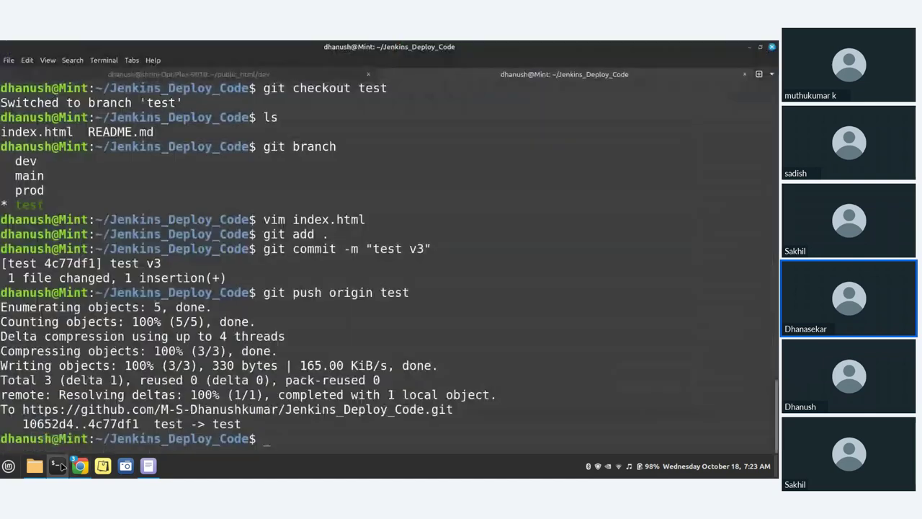
pyautogui.click(166, 74)
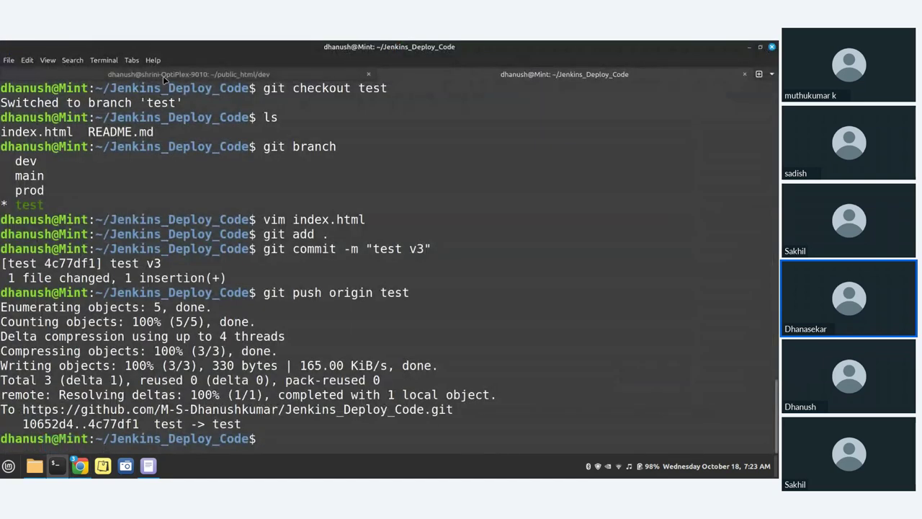
pyautogui.moveTo(2, 427); pyautogui.dragTo(180, 428)
pyautogui.hotkey('ctrl', 'c')
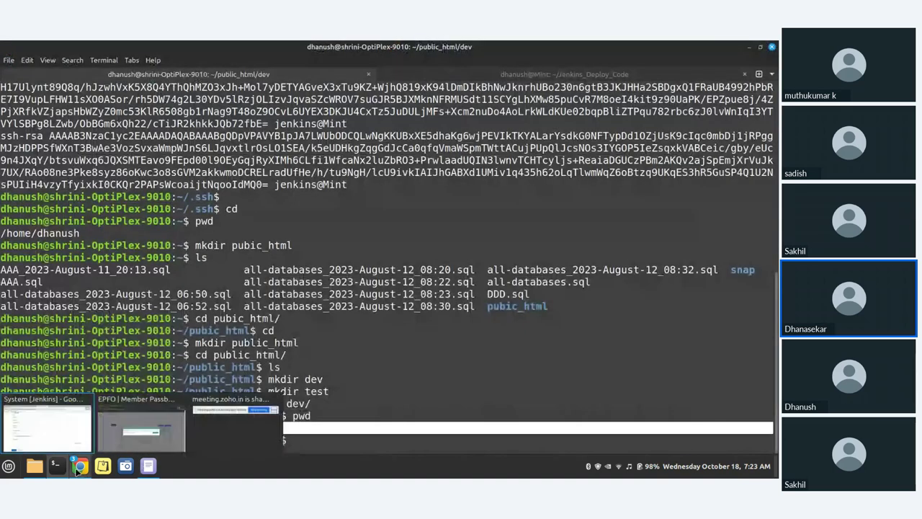
# Replace Webserver1's remote directory with the pasted public_html/dev path and expand its advanced options
pyautogui.click(78, 470)
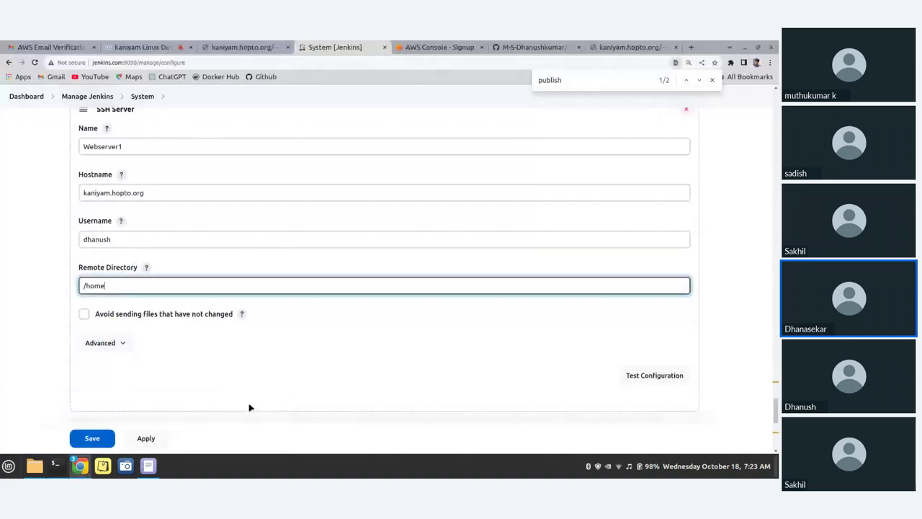
pyautogui.press('BackSpace')
pyautogui.press('BackSpace')
pyautogui.press('BackSpace')
pyautogui.press('BackSpace')
pyautogui.press('BackSpace')
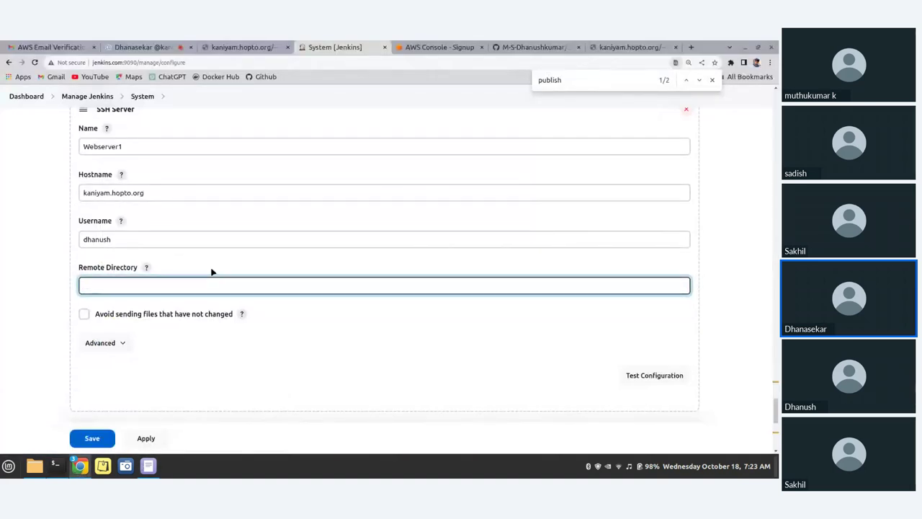
pyautogui.hotkey('ctrl', 'v')
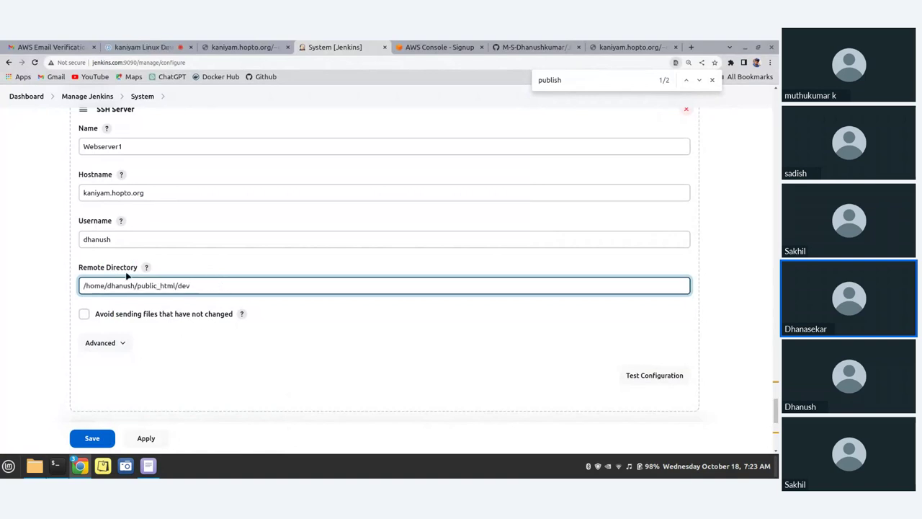
pyautogui.scroll(-3, 195, 342)
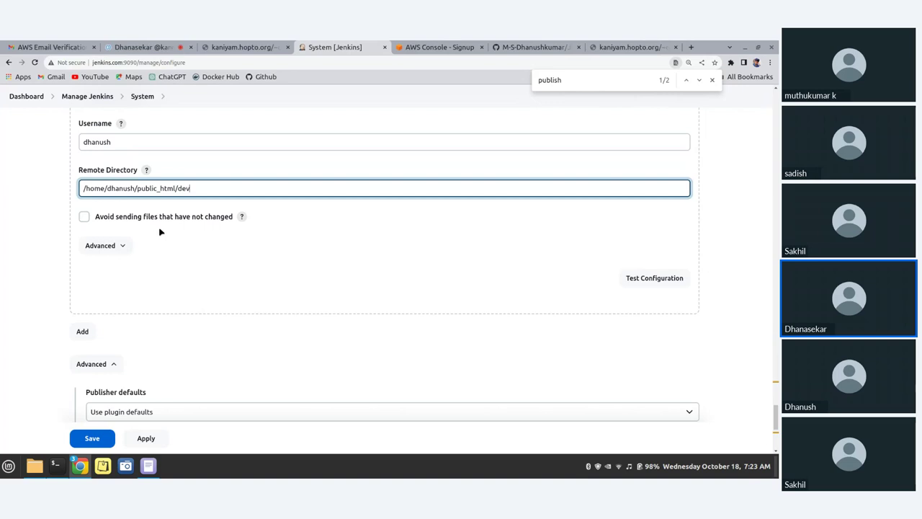
pyautogui.click(108, 246)
# Set Webserver1's port to 2222 and run Test Configuration, which fails authentication
pyautogui.scroll(-3, 185, 310)
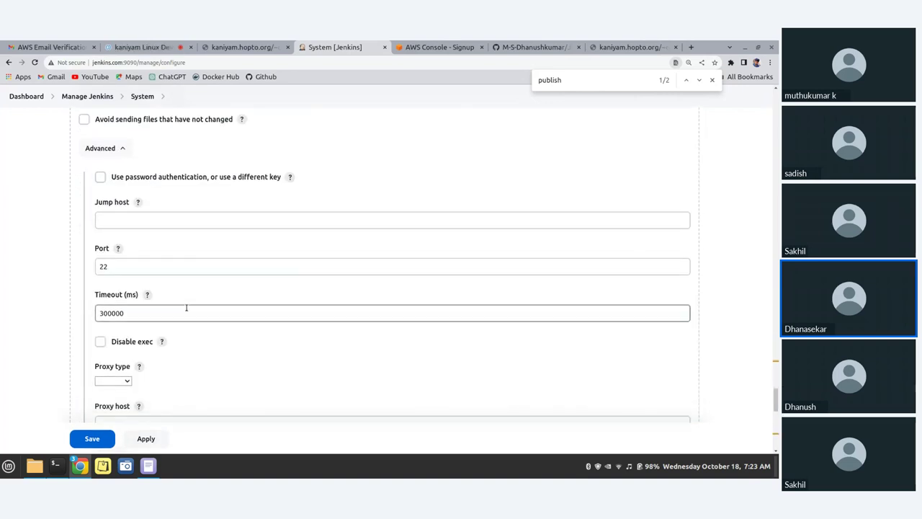
pyautogui.click(140, 270)
pyautogui.write('22')
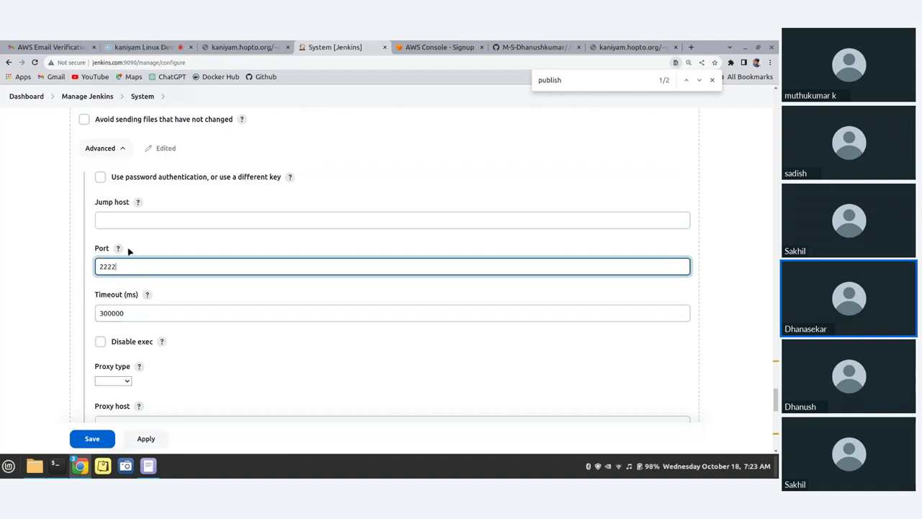
pyautogui.scroll(-1, 152, 306)
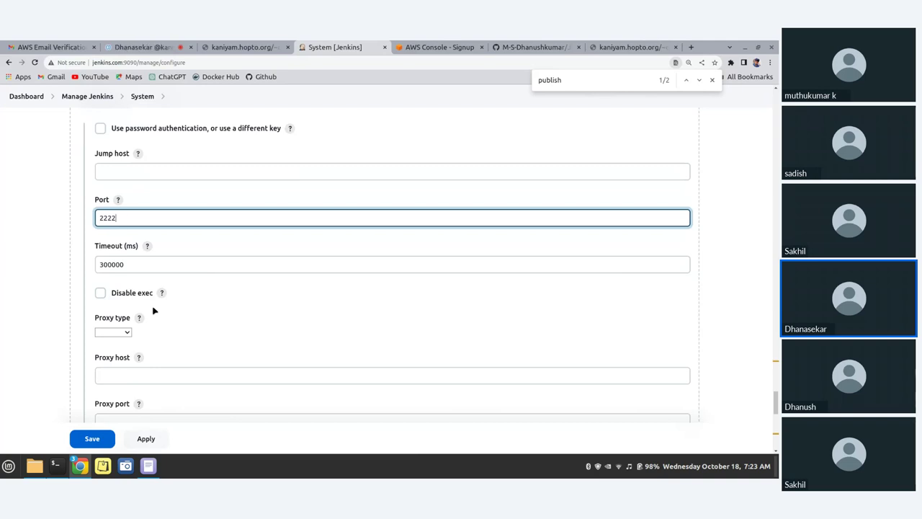
pyautogui.scroll(-1, 154, 310)
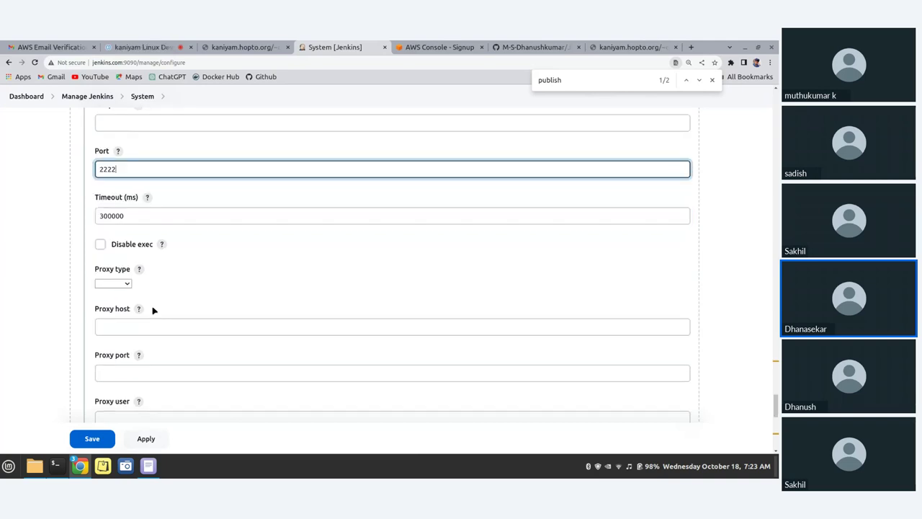
pyautogui.scroll(-5, 152, 308)
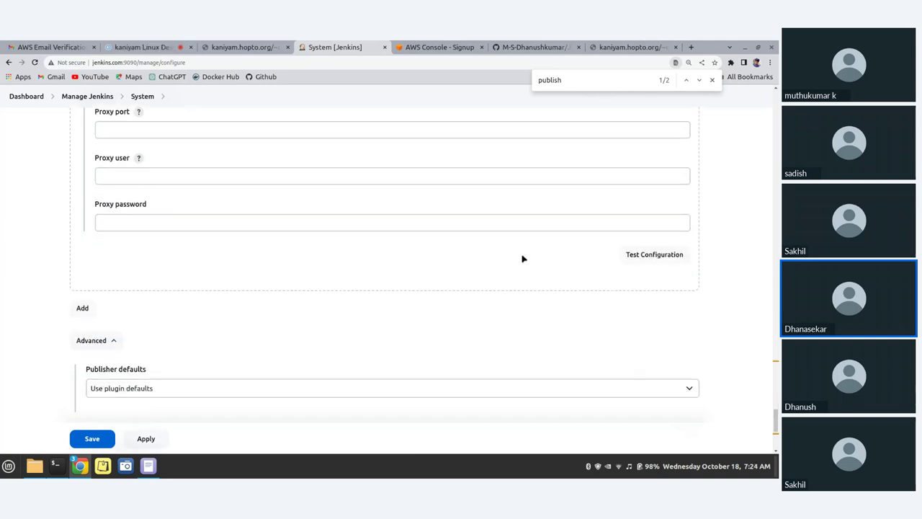
pyautogui.click(645, 256)
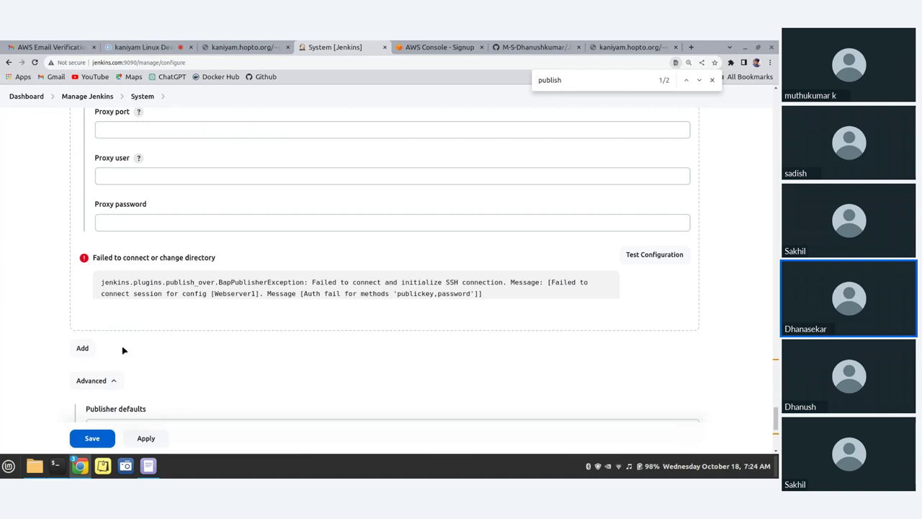
# Check 'Use password authentication' for Webserver1, then check the dev folder in the terminal
pyautogui.scroll(2, 353, 290)
pyautogui.scroll(3, 103, 236)
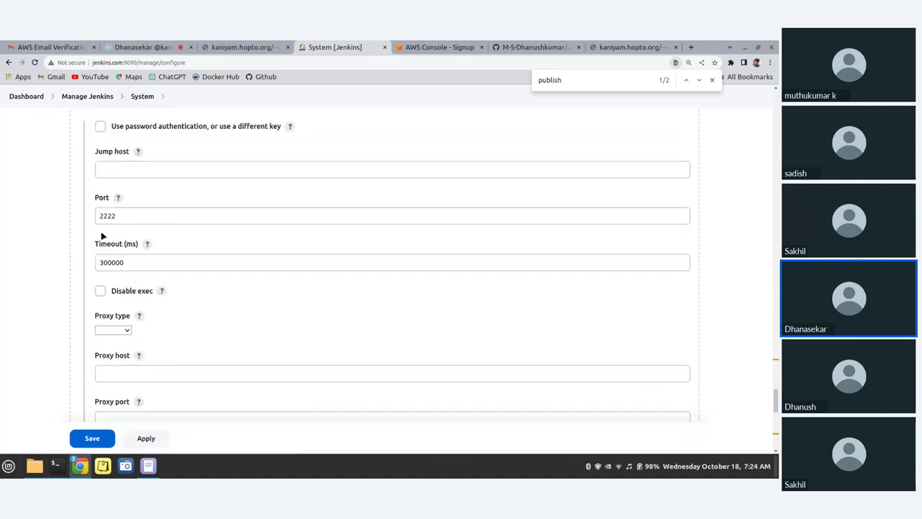
pyautogui.scroll(1, 141, 266)
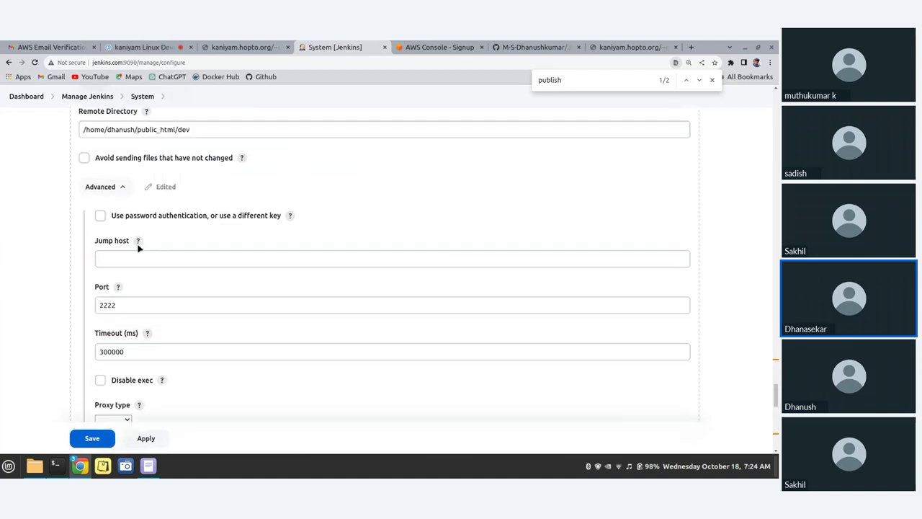
pyautogui.click(101, 225)
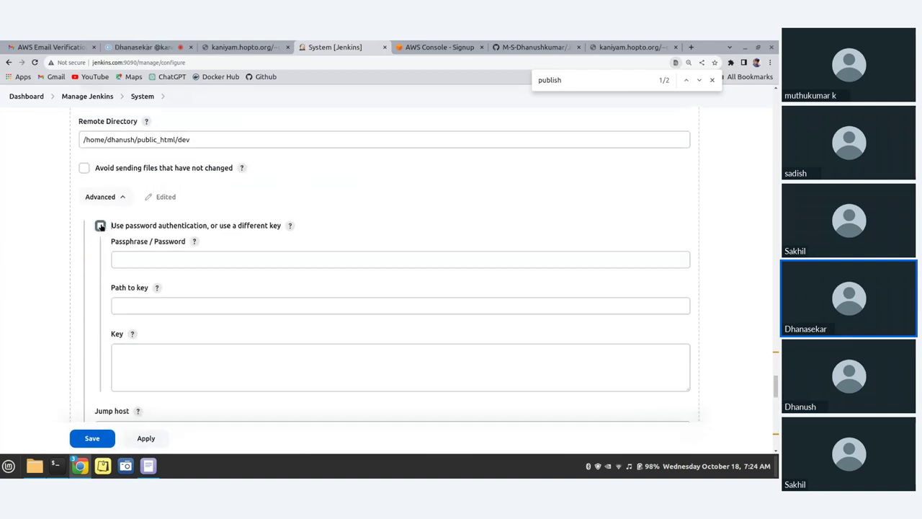
pyautogui.click(144, 259)
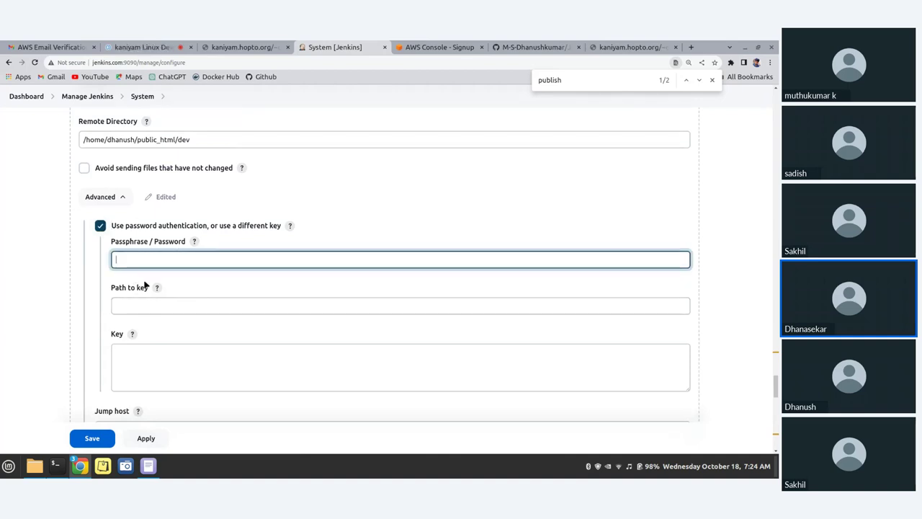
pyautogui.click(54, 466)
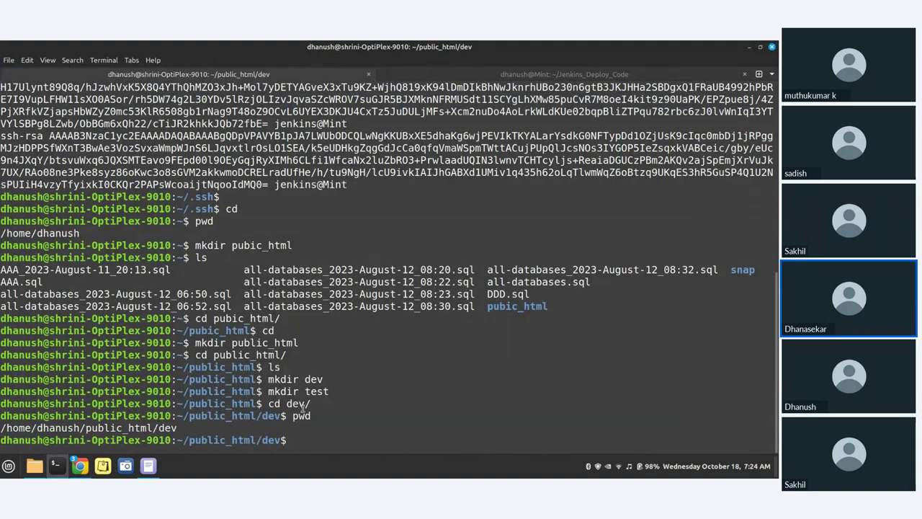
pyautogui.hotkey('alt', 'Tab')
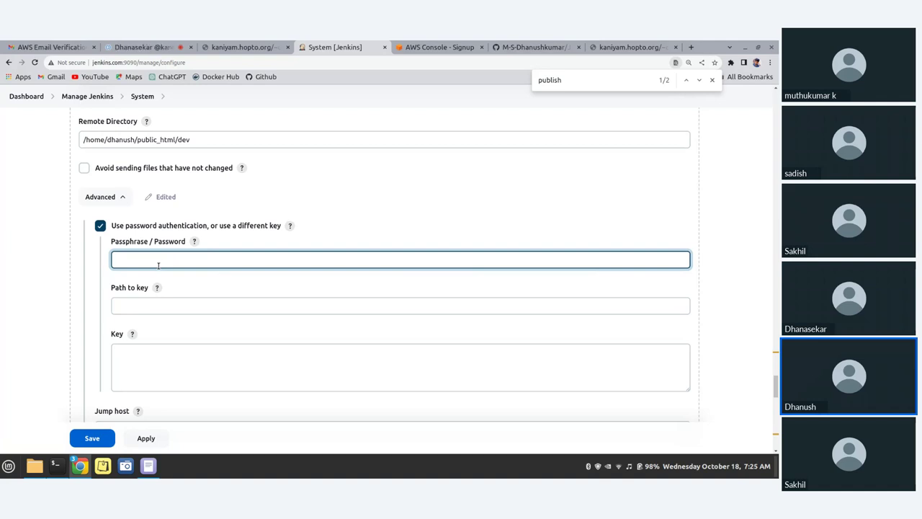
# Type the SSH password into Webserver1's Passphrase field and rerun Test Configuration, which still fails
pyautogui.write('***')
pyautogui.scroll(-4, 186, 211)
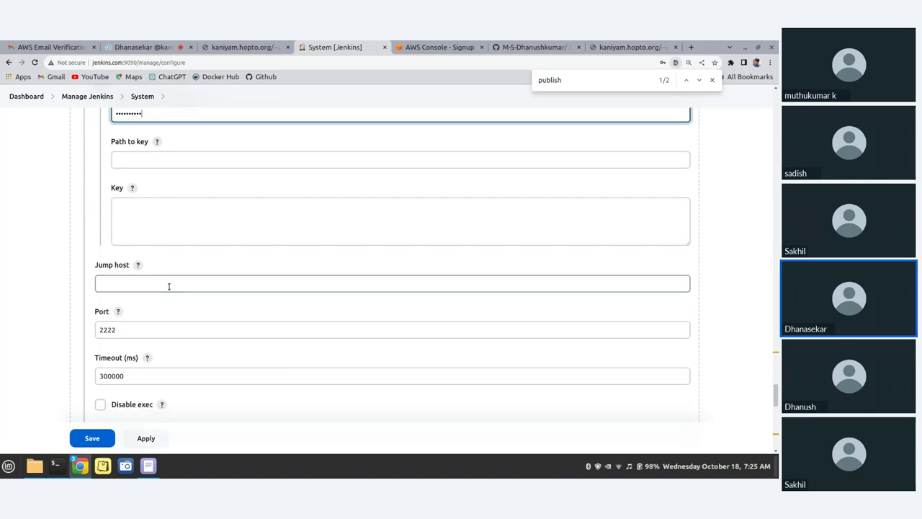
pyautogui.scroll(3, 165, 281)
pyautogui.scroll(-9, 267, 278)
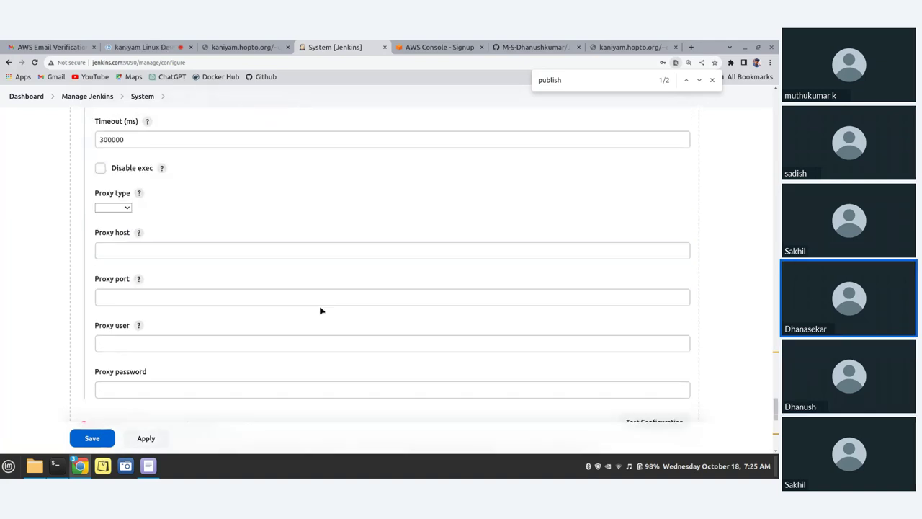
pyautogui.scroll(-3, 321, 310)
pyautogui.click(660, 321)
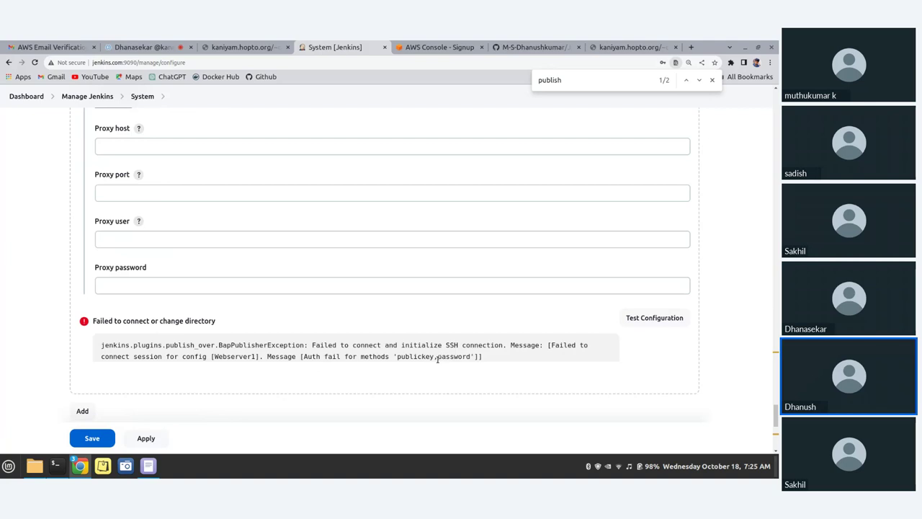
pyautogui.scroll(5, 422, 379)
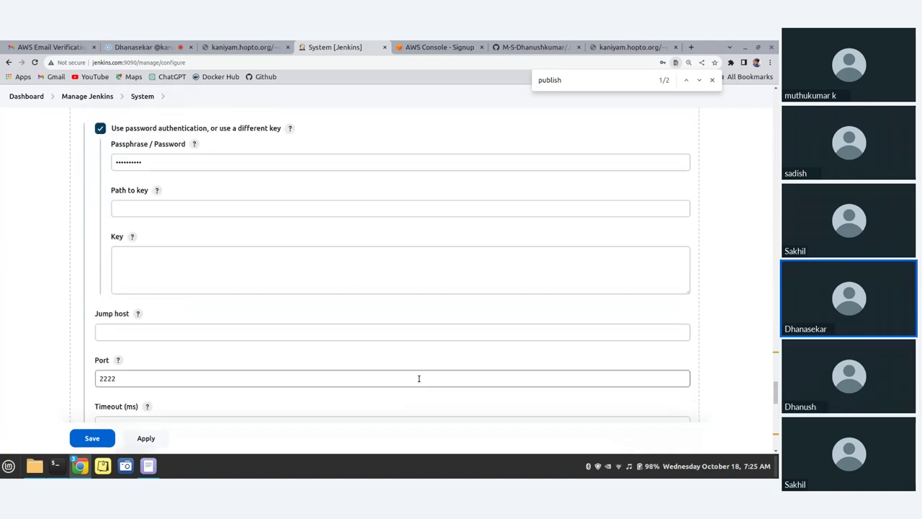
# Verify Webserver1's hostname kaniyam.hopto.org and its login username
pyautogui.click(166, 162)
pyautogui.scroll(1, 202, 214)
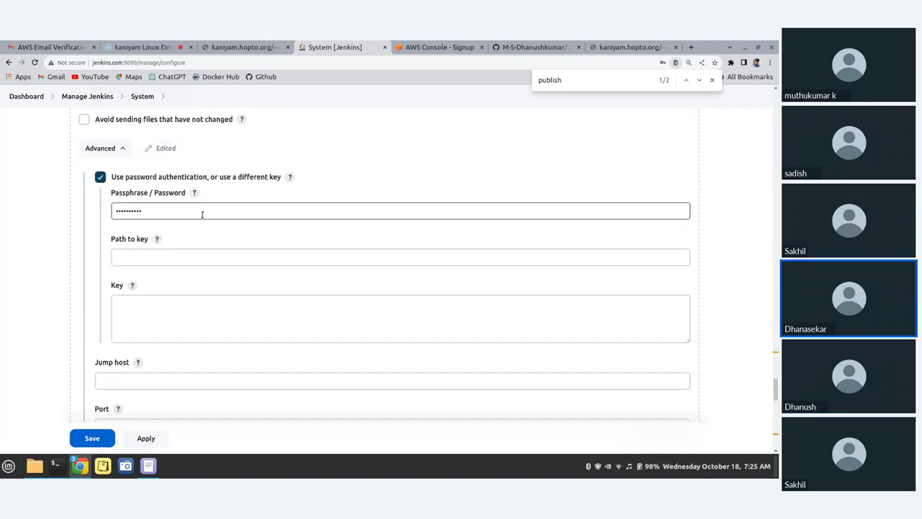
pyautogui.scroll(1, 202, 214)
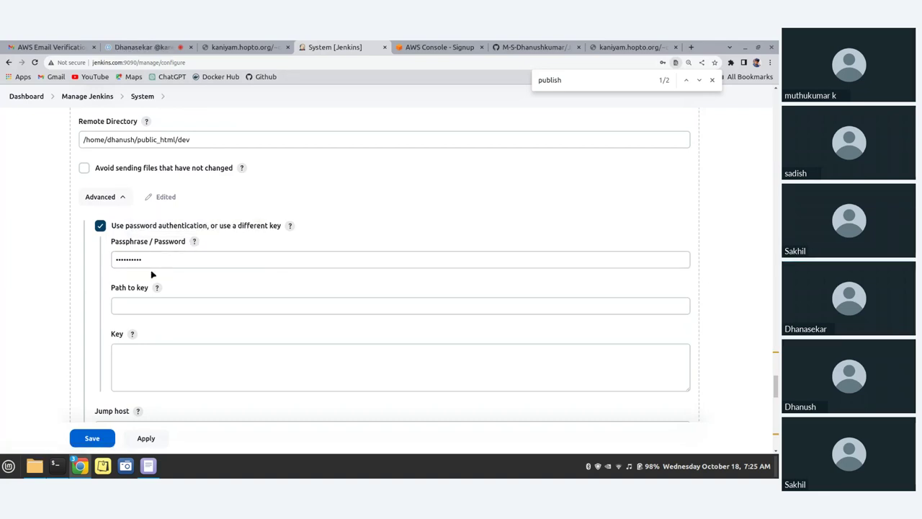
pyautogui.scroll(5, 151, 274)
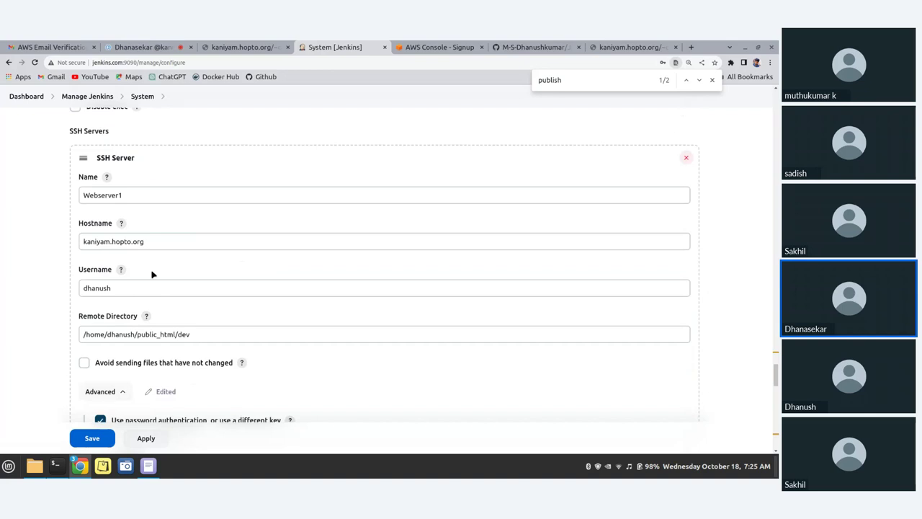
pyautogui.scroll(1, 152, 274)
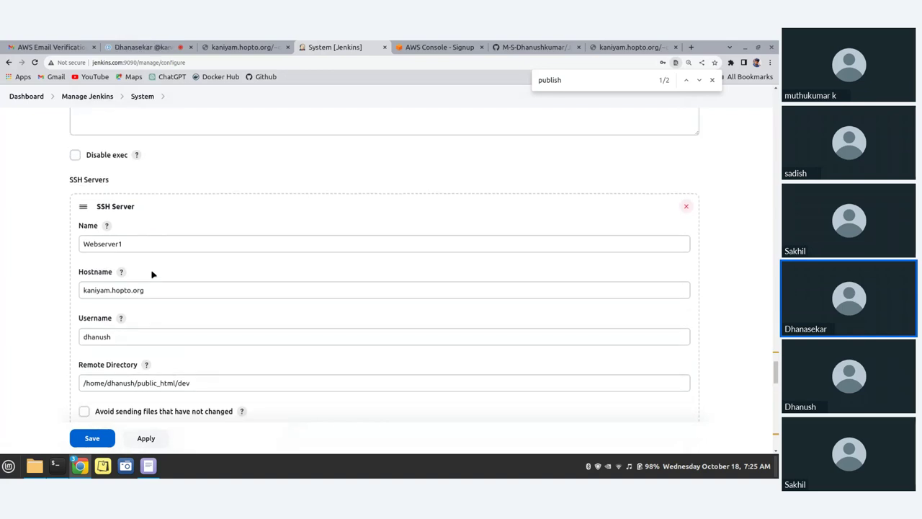
pyautogui.scroll(-1, 152, 274)
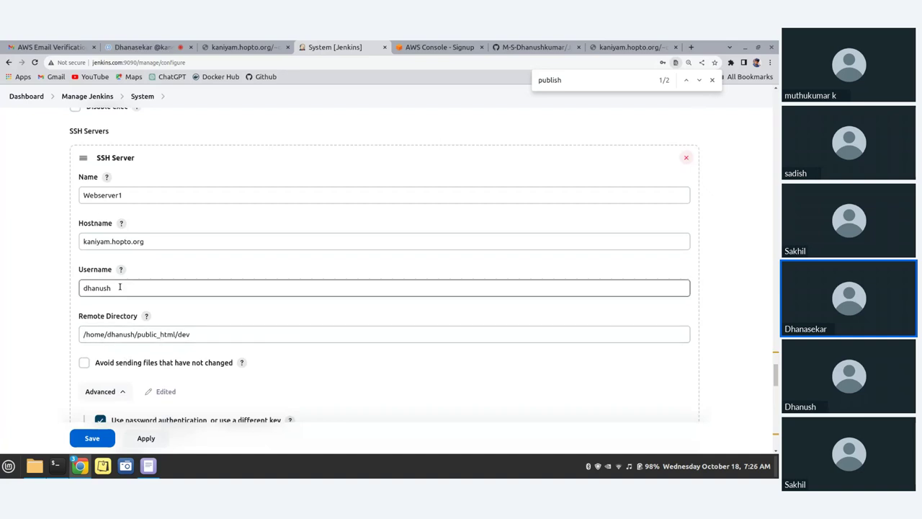
pyautogui.click(137, 243)
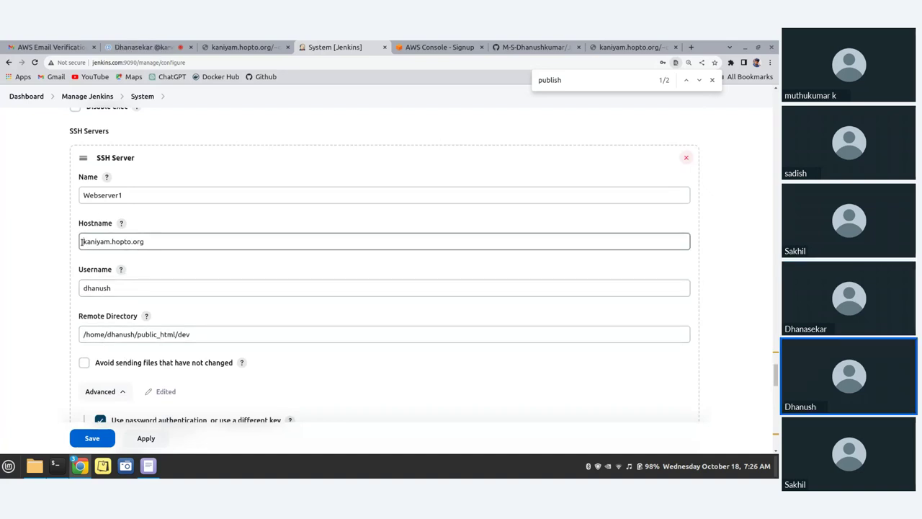
pyautogui.doubleClick(140, 243)
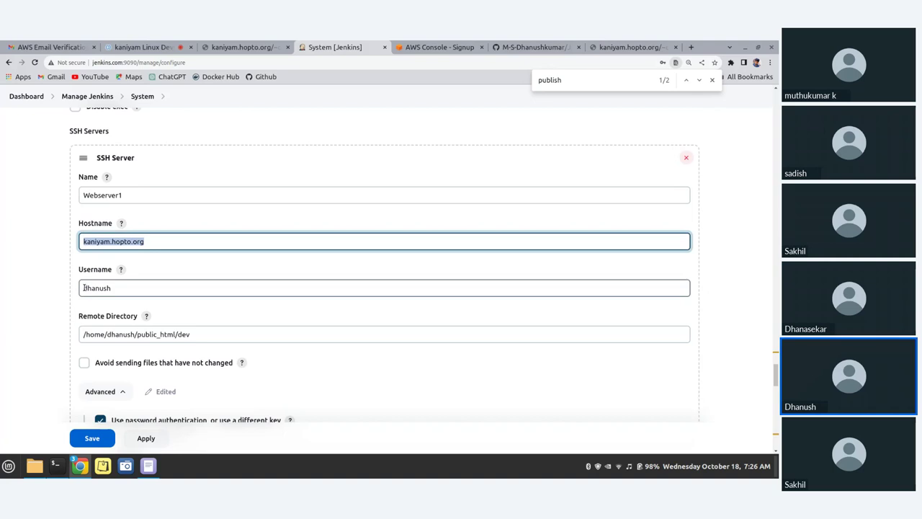
pyautogui.doubleClick(123, 287)
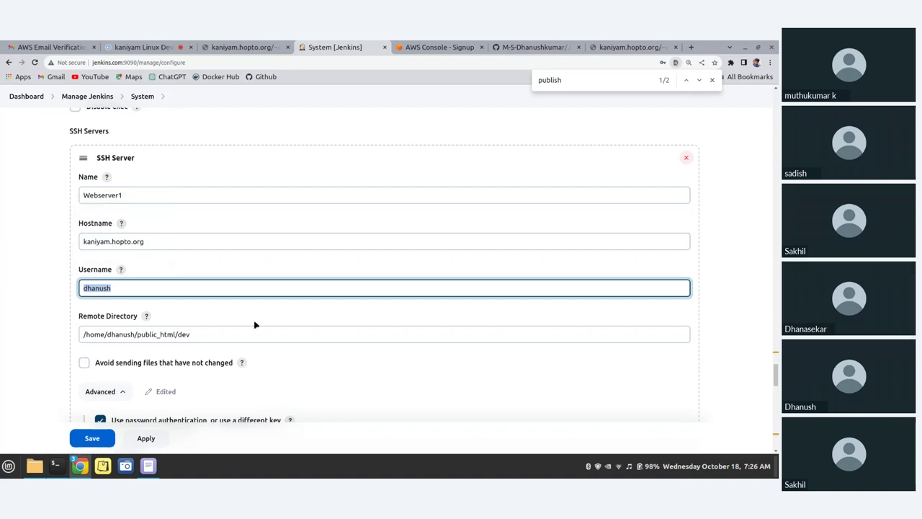
pyautogui.scroll(-3, 252, 328)
pyautogui.scroll(1, 168, 216)
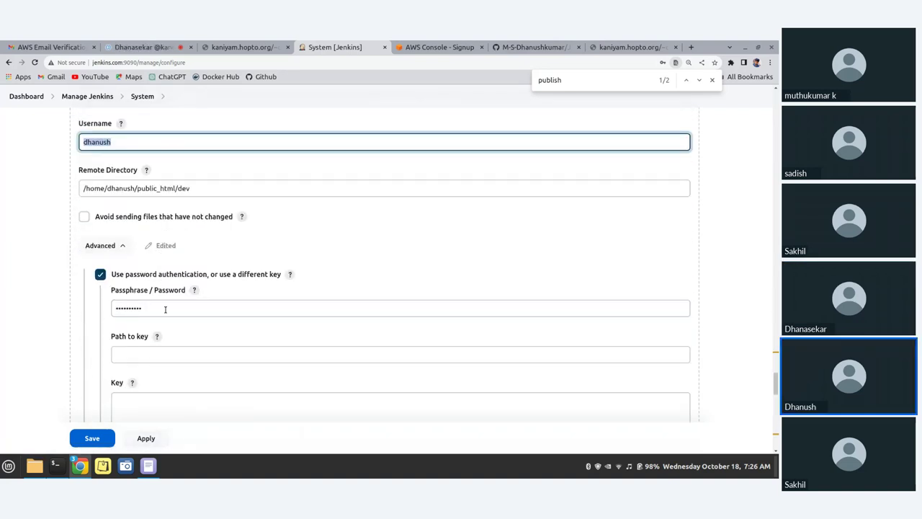
# Clear the Passphrase / Password field and retype the corrected SSH password
pyautogui.click(167, 310)
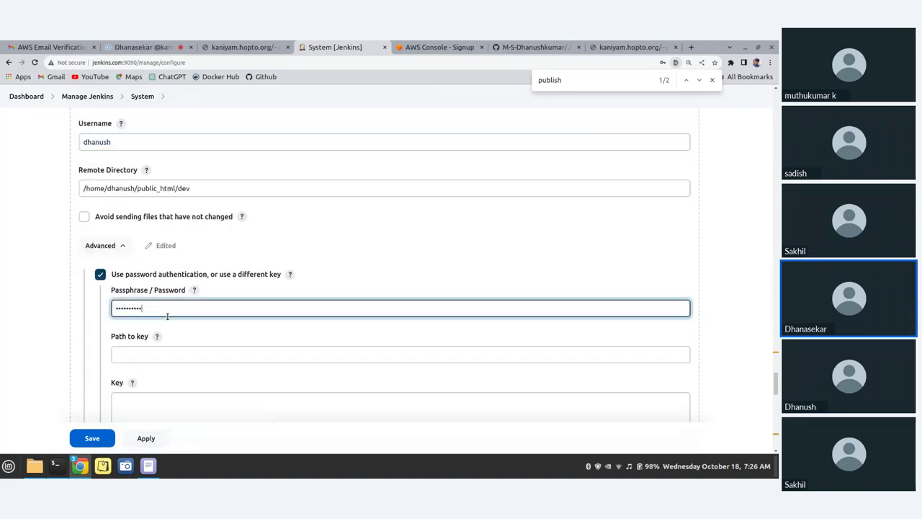
pyautogui.hotkey('ctrl', 'a')
pyautogui.press('BackSpace')
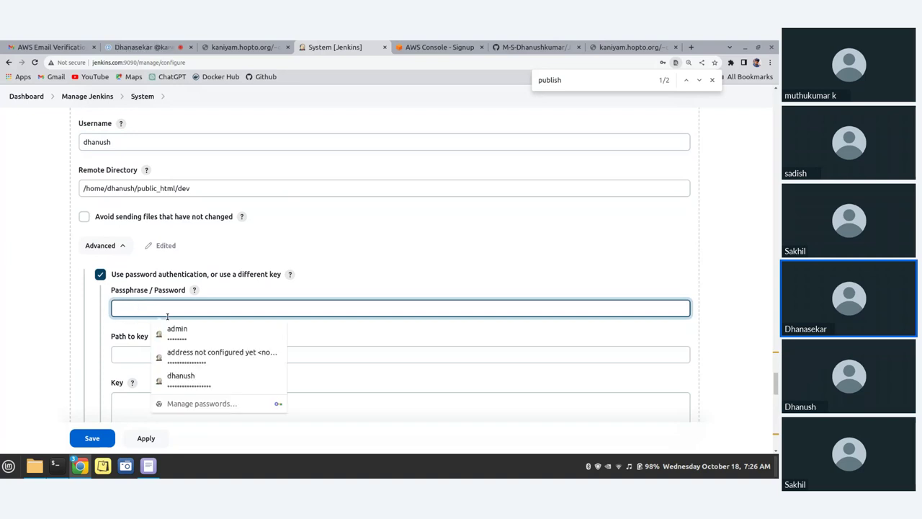
pyautogui.write('••')
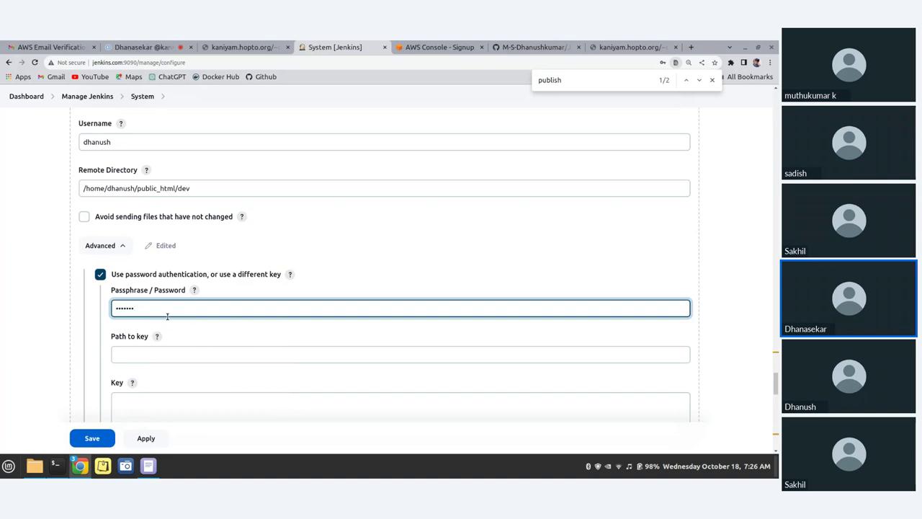
pyautogui.write('••')
pyautogui.scroll(-7, 266, 286)
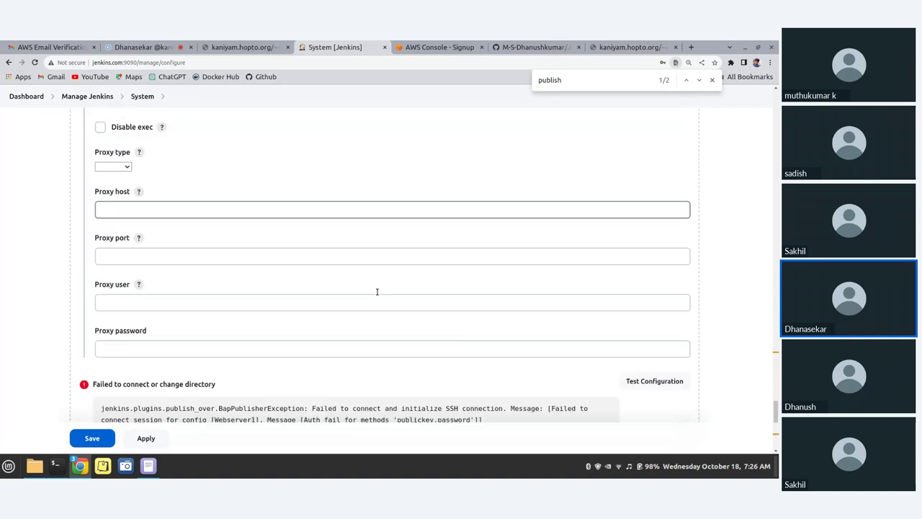
pyautogui.scroll(-2, 377, 291)
# Rerun the Webserver1 connection test and confirm it reports Success with port 2222 and timeout 300000
pyautogui.click(645, 324)
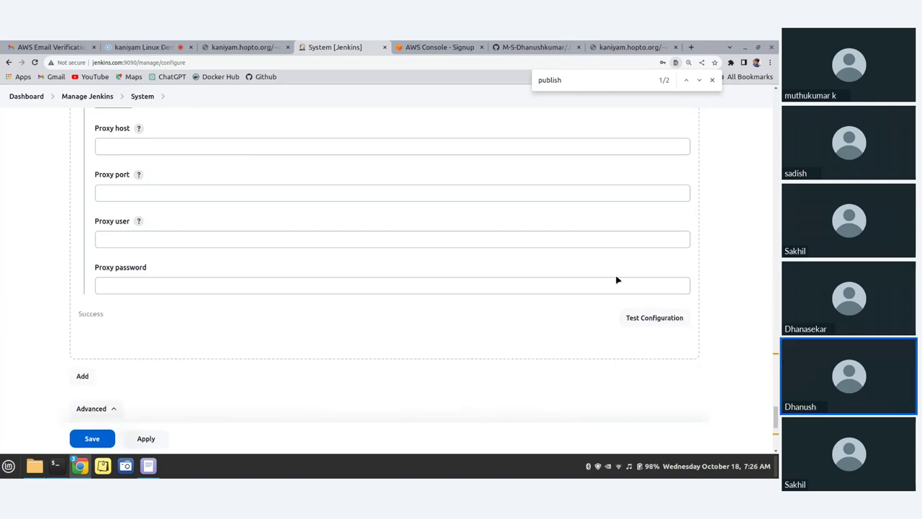
pyautogui.moveTo(110, 316); pyautogui.dragTo(78, 315)
pyautogui.scroll(-1, 118, 329)
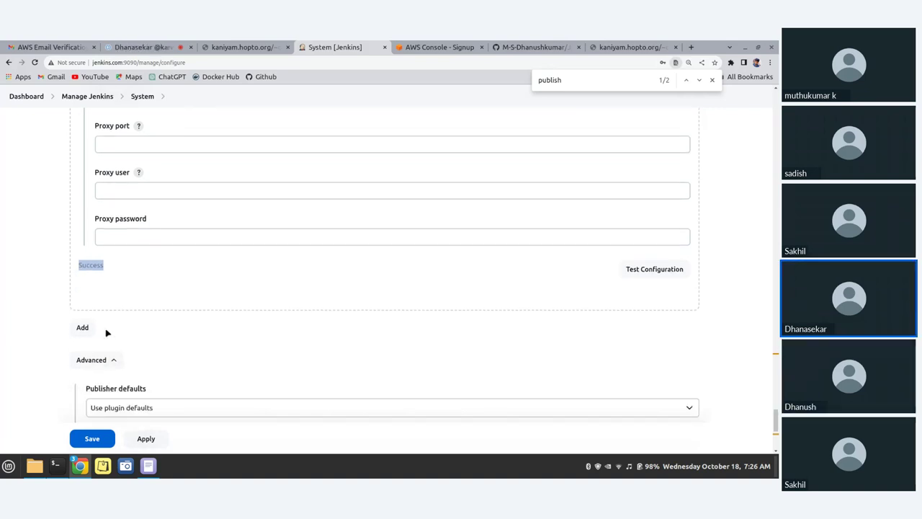
pyautogui.click(120, 317)
pyautogui.scroll(2, 122, 316)
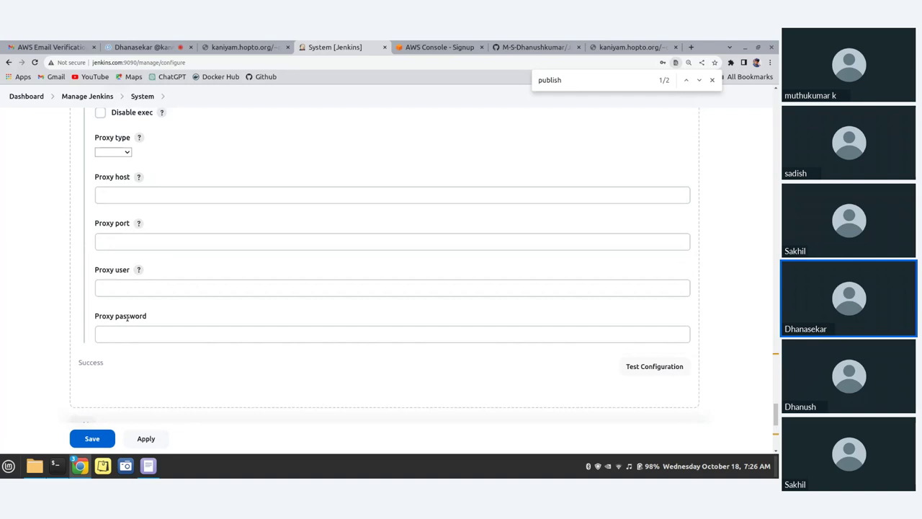
pyautogui.scroll(5, 200, 347)
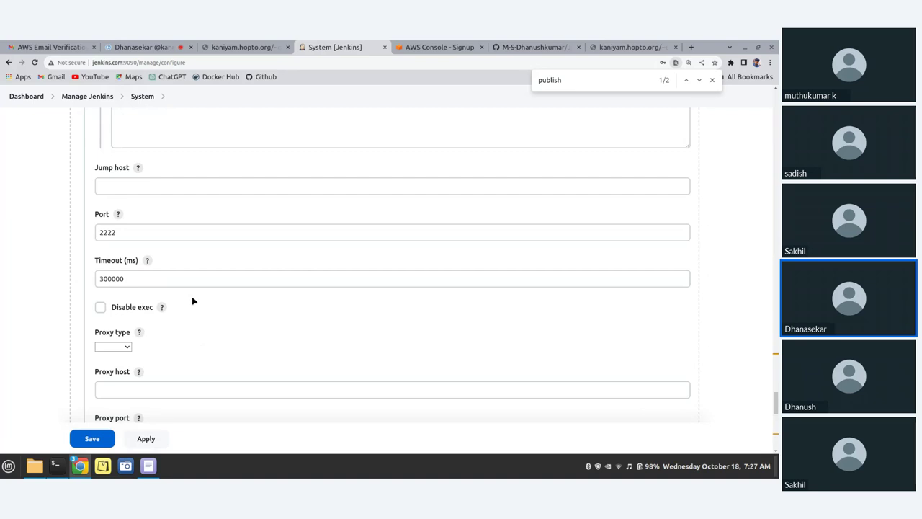
# Add a new SSH server entry and copy Webserver1's remote directory path
pyautogui.scroll(-14, 193, 301)
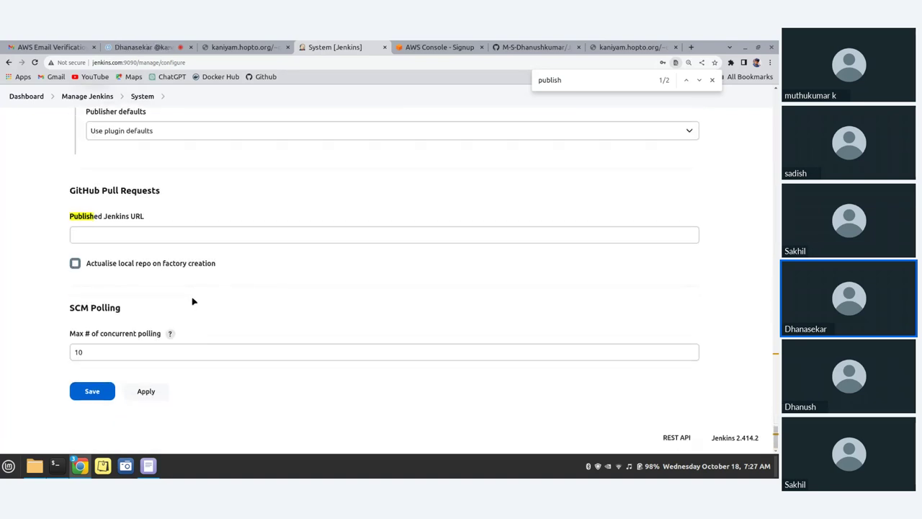
pyautogui.click(148, 352)
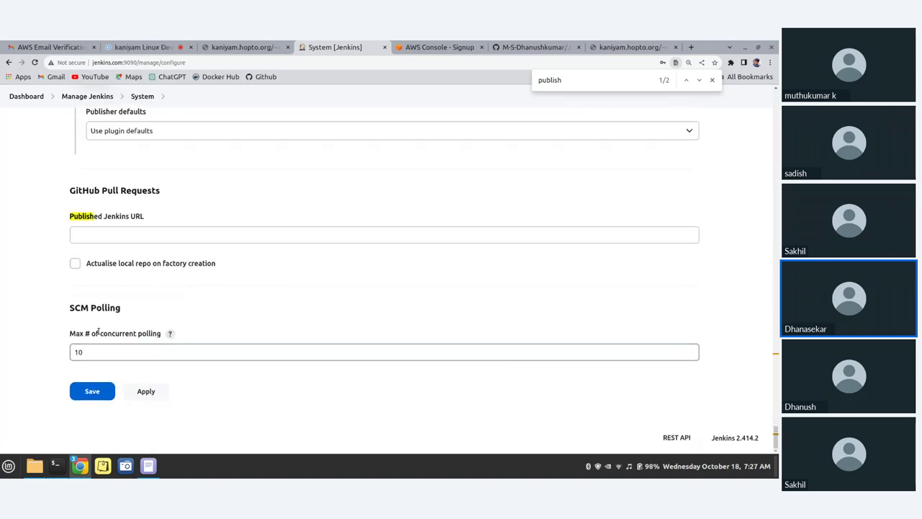
pyautogui.moveTo(100, 332); pyautogui.dragTo(167, 330)
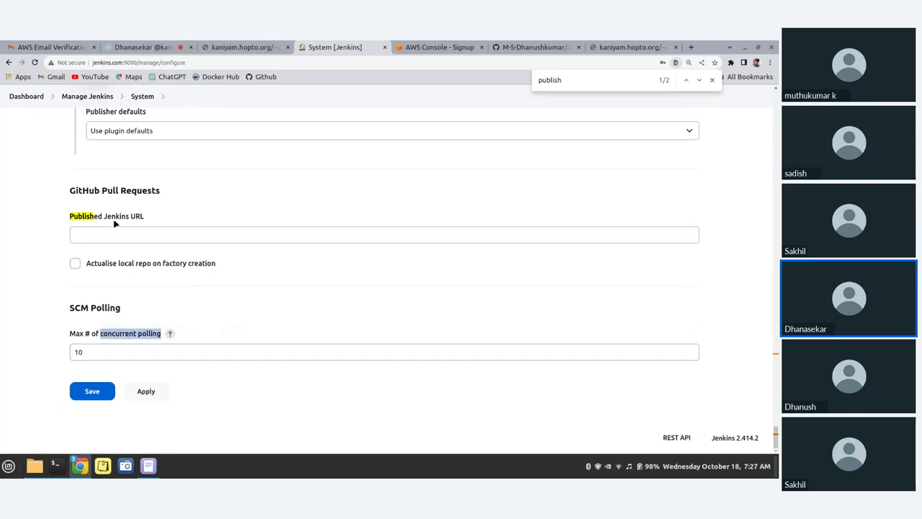
pyautogui.scroll(5, 126, 311)
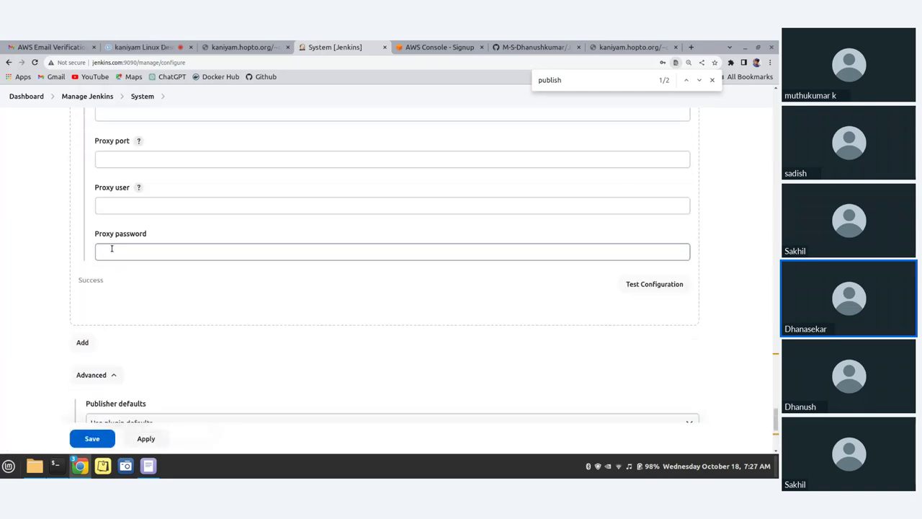
pyautogui.click(82, 343)
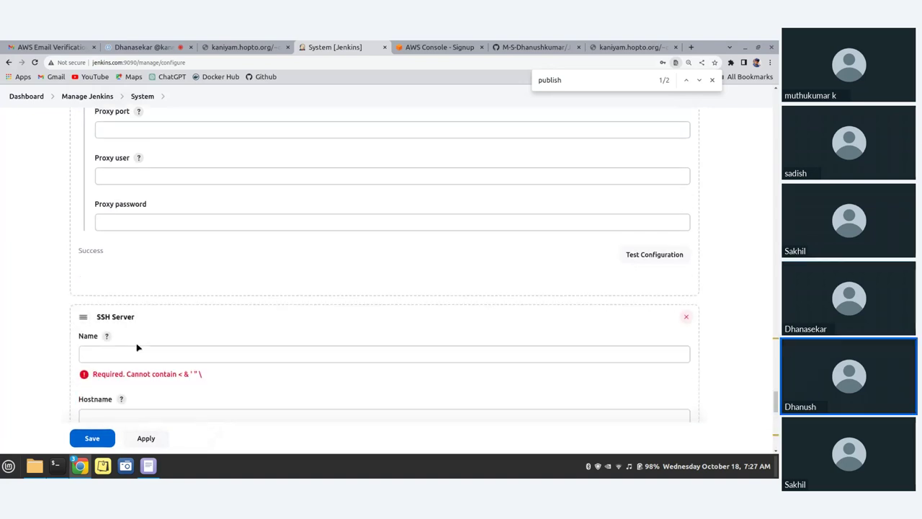
pyautogui.click(118, 284)
pyautogui.scroll(5, 224, 255)
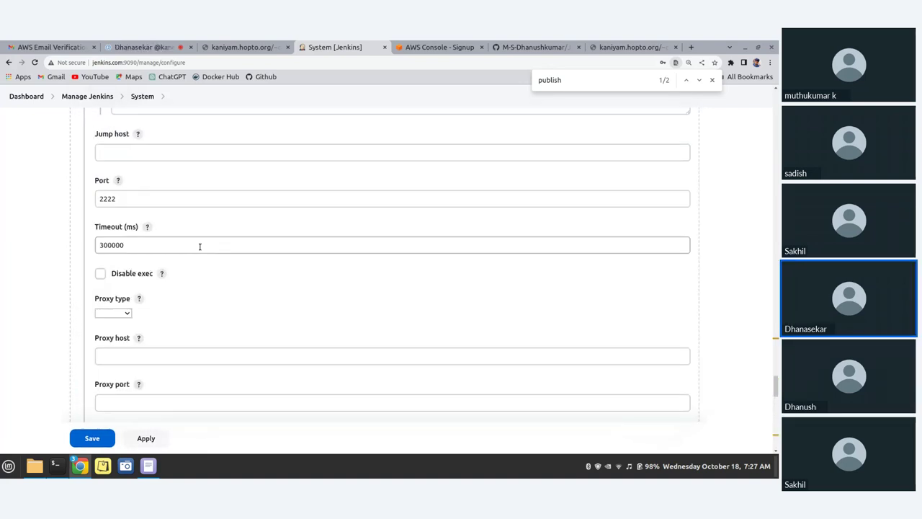
pyautogui.scroll(4, 185, 237)
pyautogui.click(152, 223)
pyautogui.scroll(2, 152, 223)
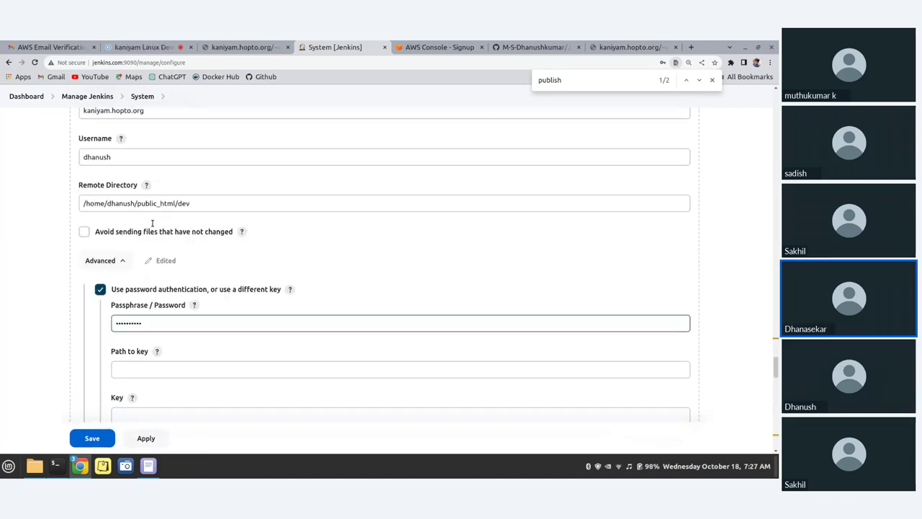
pyautogui.click(89, 203)
pyautogui.moveTo(90, 204); pyautogui.dragTo(184, 208)
pyautogui.hotkey('ctrl', 'c')
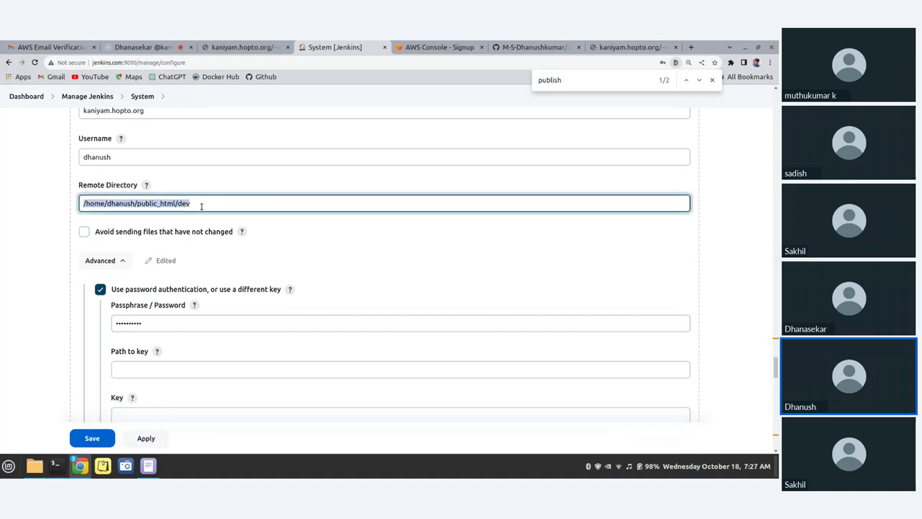
pyautogui.scroll(3, 191, 203)
pyautogui.scroll(-6, 214, 273)
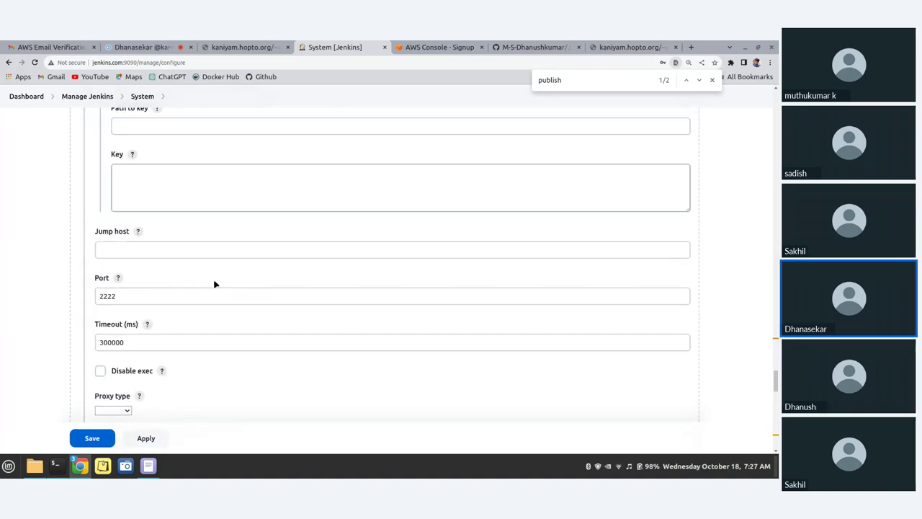
pyautogui.scroll(-4, 214, 283)
pyautogui.scroll(3, 163, 292)
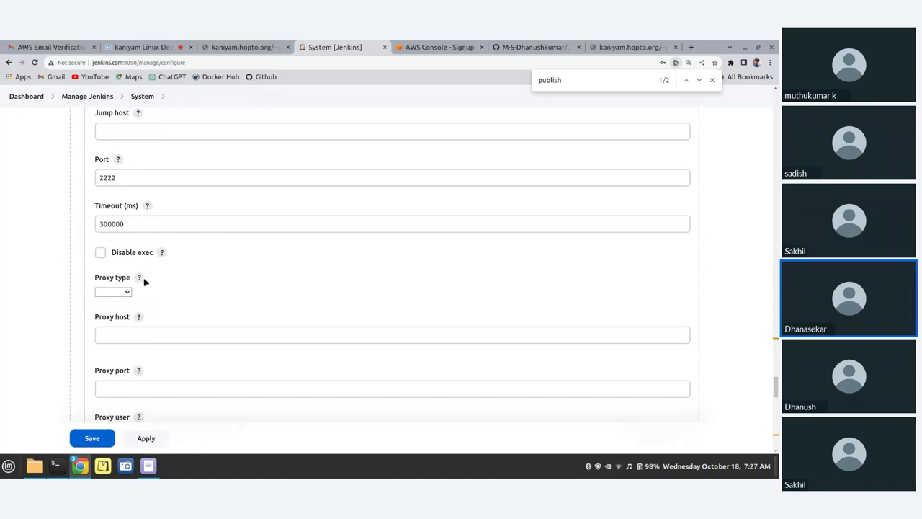
pyautogui.scroll(-3, 160, 272)
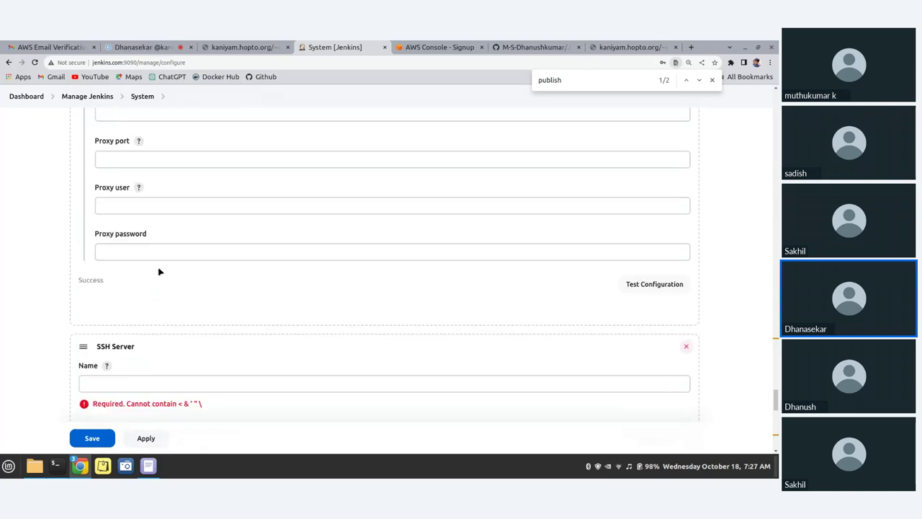
pyautogui.scroll(-2, 160, 271)
# Name the new server Webserver2 with hostname kaniyam.hopto.org
pyautogui.click(122, 235)
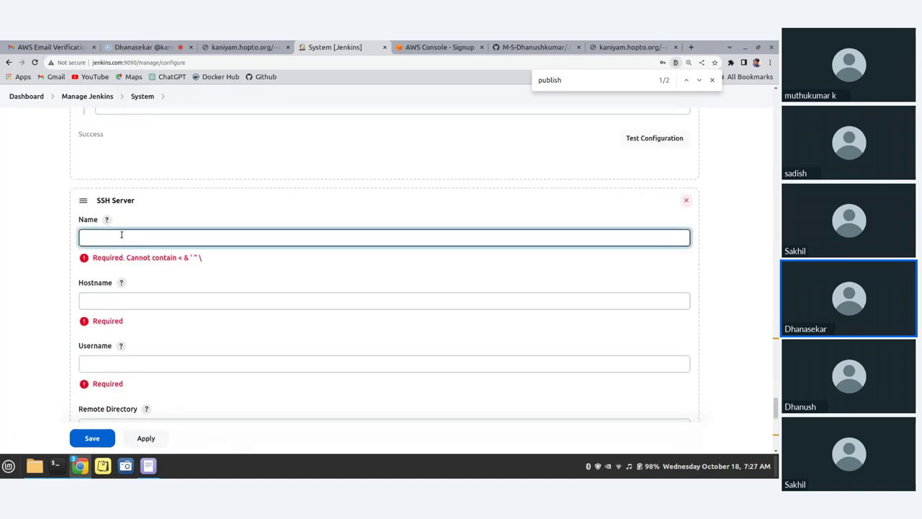
pyautogui.write('Wbserver')
pyautogui.press('BackSpace')
pyautogui.write('ebserver')
pyautogui.click(128, 300)
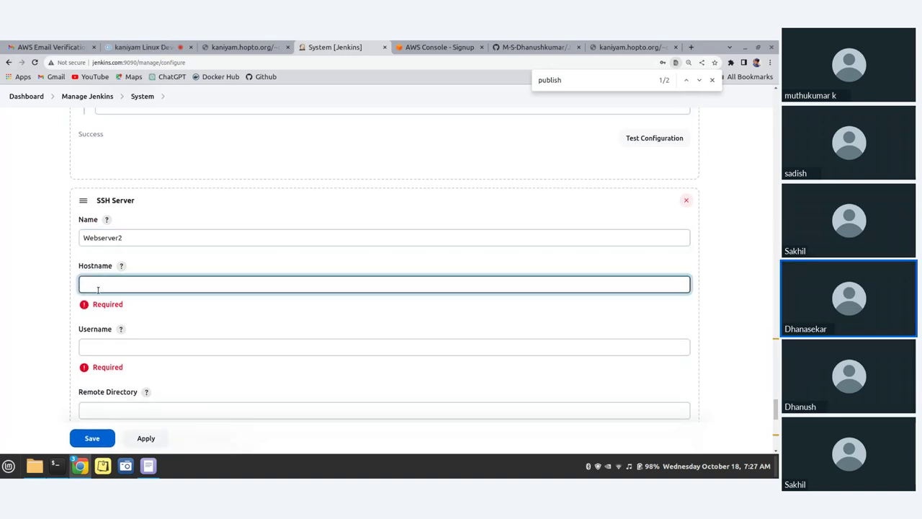
pyautogui.write('kaniyam.o')
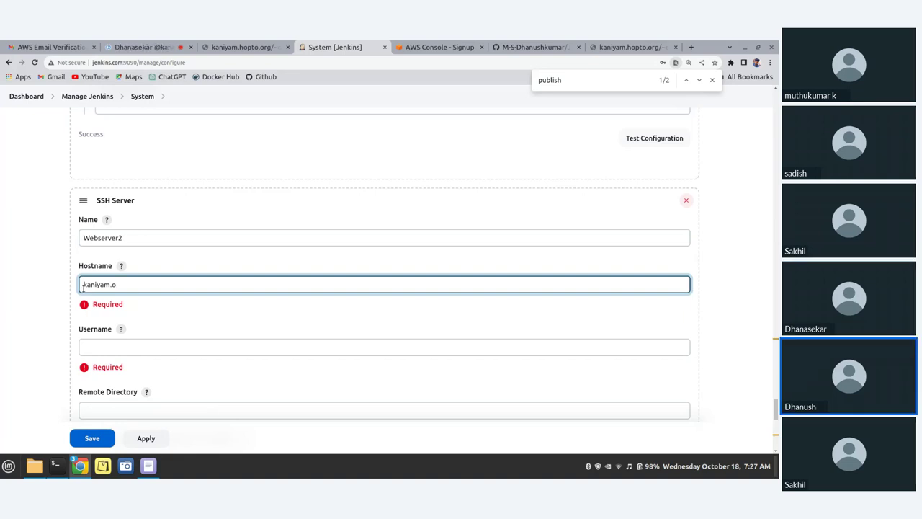
pyautogui.click(85, 285)
pyautogui.press('BackSpace')
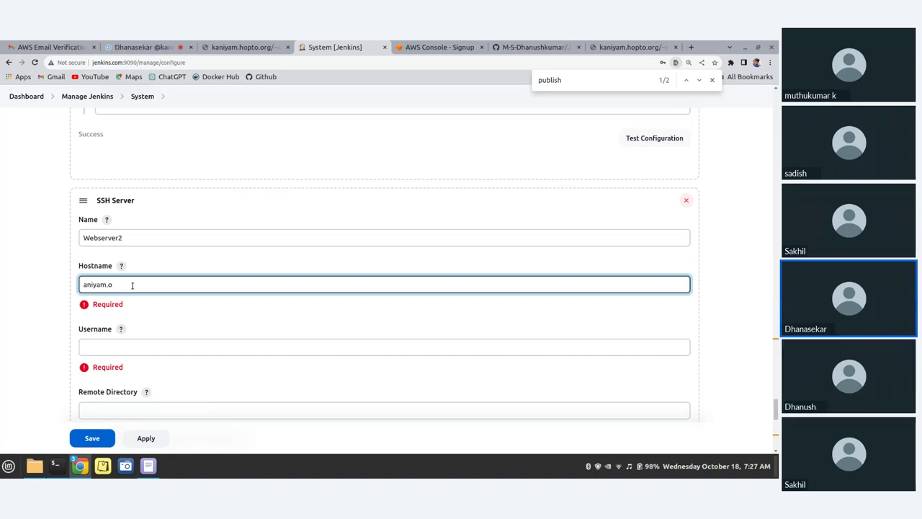
pyautogui.write('k')
pyautogui.write('hopto')
pyautogui.write('.org')
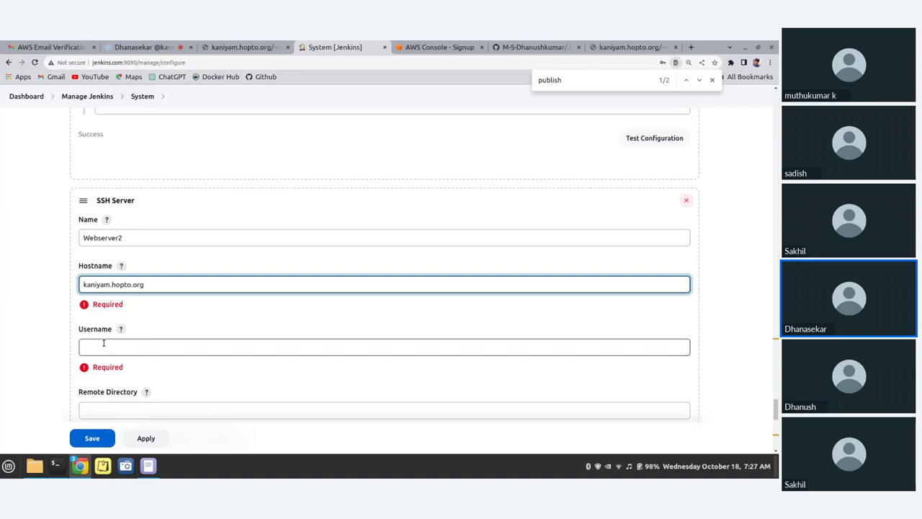
# Enter the server's username and a remote directory ending in public_html/test
pyautogui.click(106, 346)
pyautogui.write('dhan')
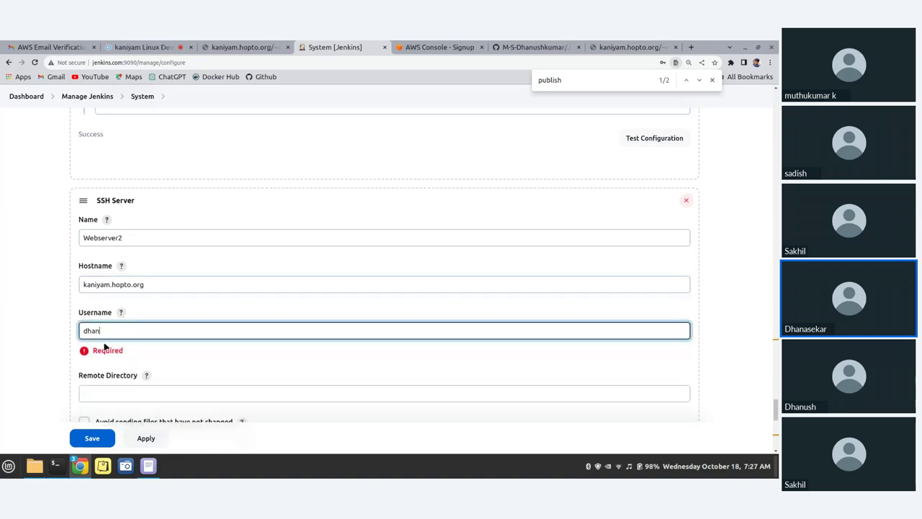
pyautogui.write('ush')
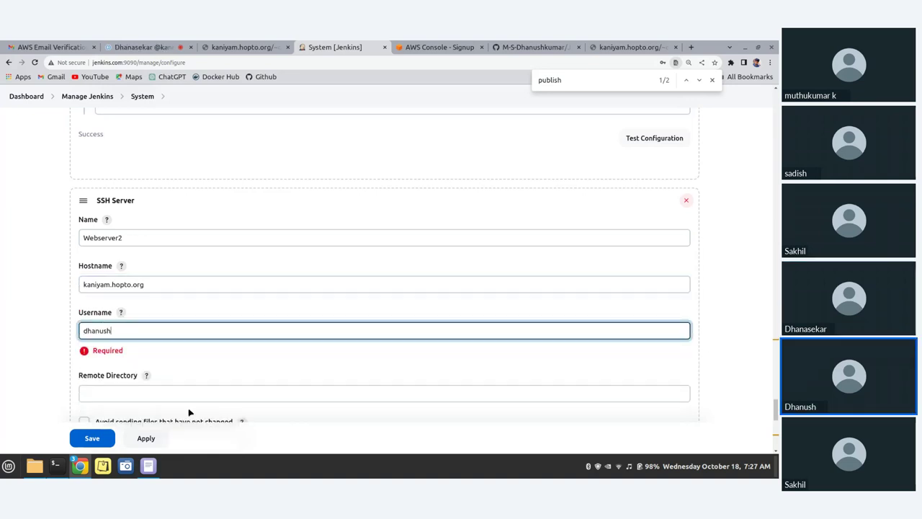
pyautogui.click(173, 398)
pyautogui.scroll(-2, 120, 343)
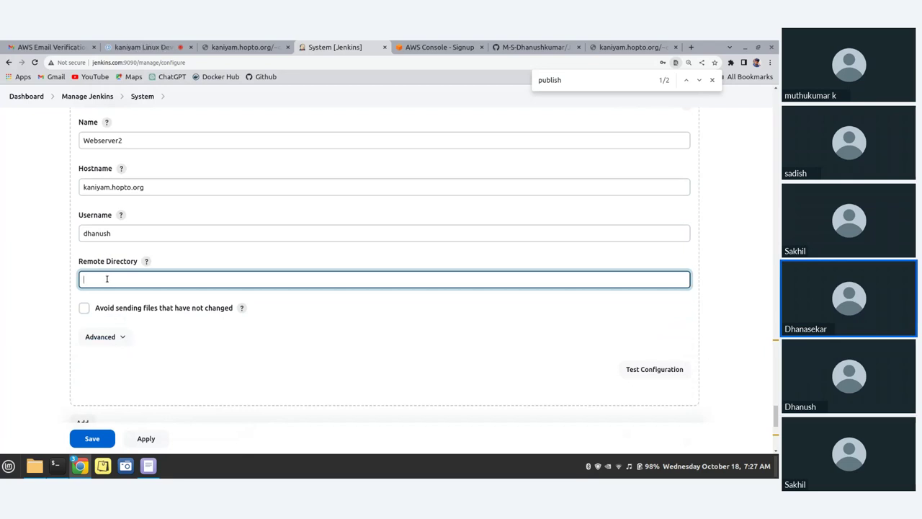
pyautogui.hotkey('ctrl', 'v')
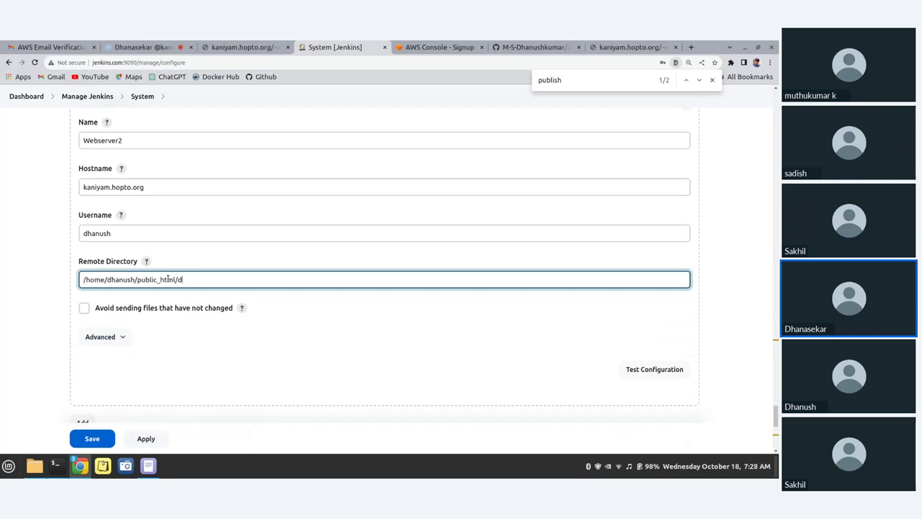
pyautogui.press('BackSpace')
pyautogui.write('test')
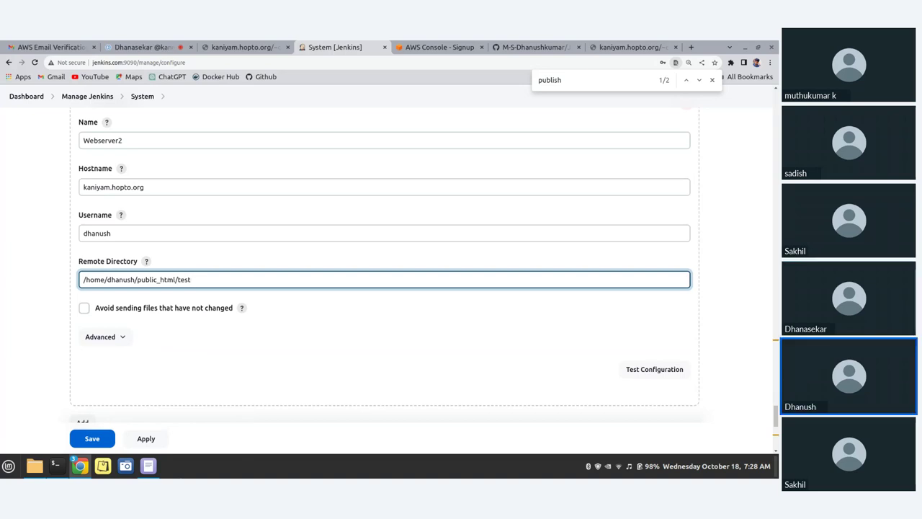
# Set Webserver2's port to 2222 in its advanced settings
pyautogui.click(114, 337)
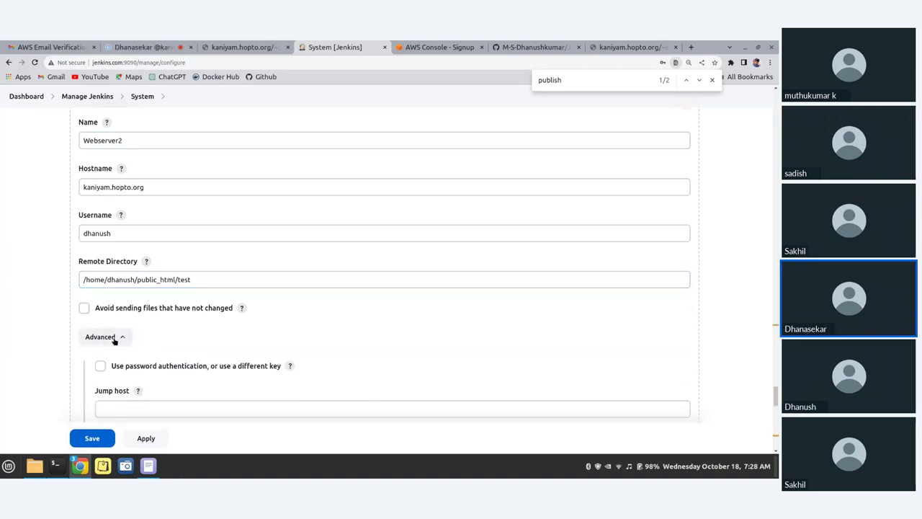
pyautogui.scroll(-1, 114, 341)
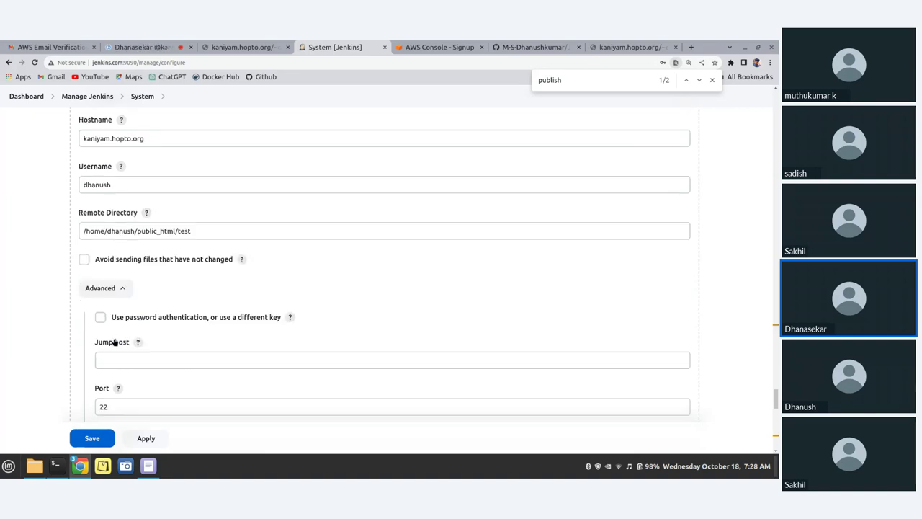
pyautogui.scroll(-1, 114, 339)
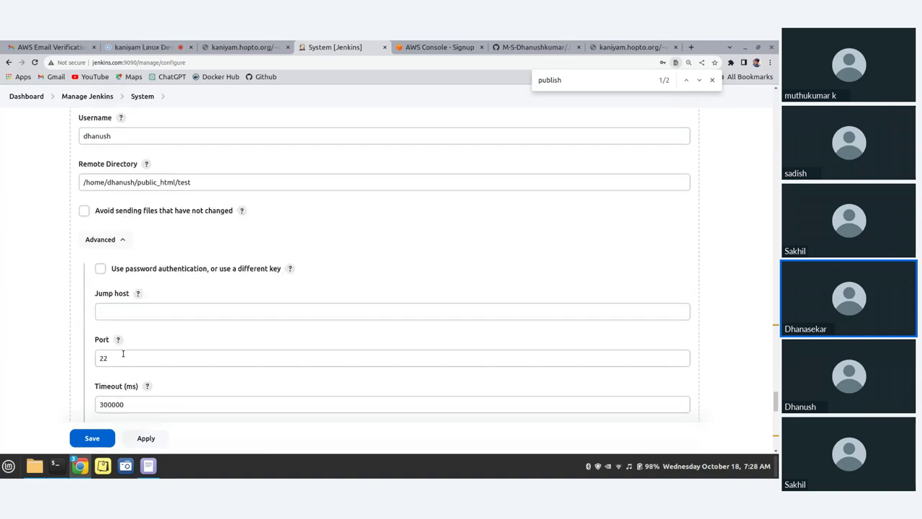
pyautogui.click(122, 354)
pyautogui.write('22')
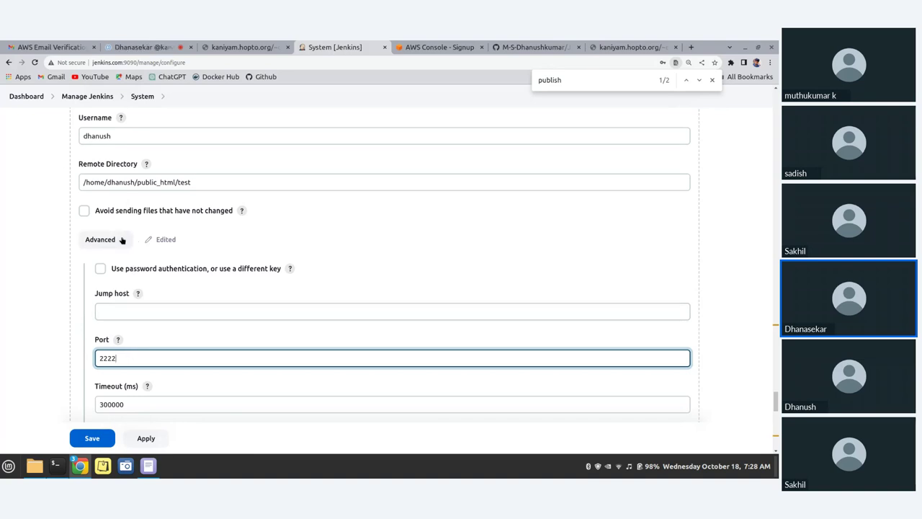
pyautogui.scroll(1, 94, 213)
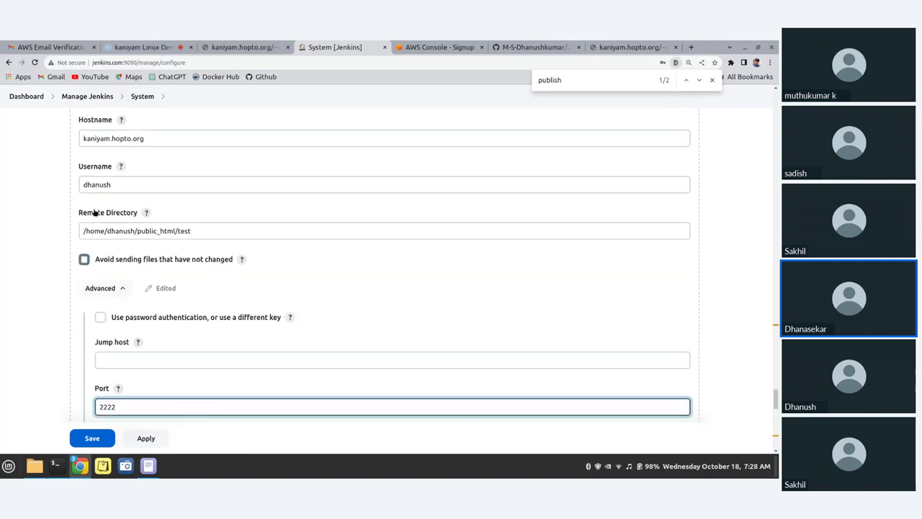
pyautogui.scroll(1, 94, 213)
pyautogui.scroll(-3, 133, 262)
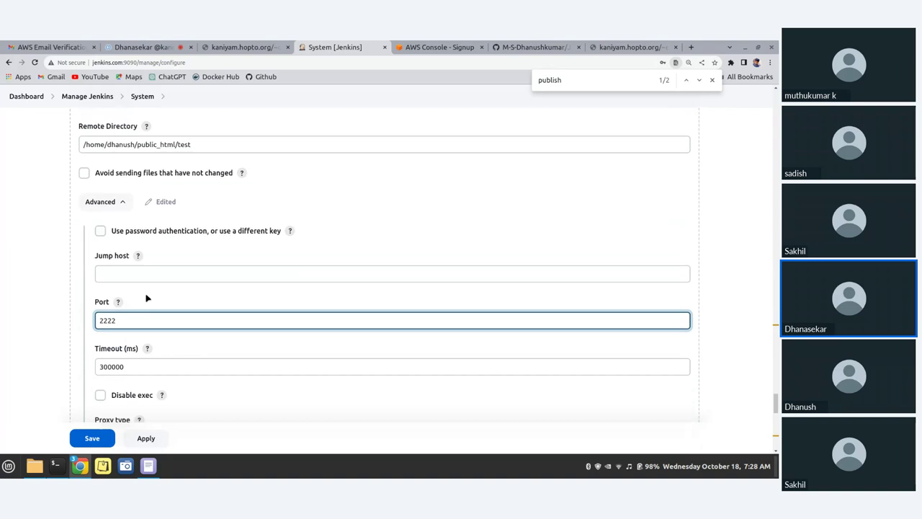
pyautogui.scroll(-2, 146, 297)
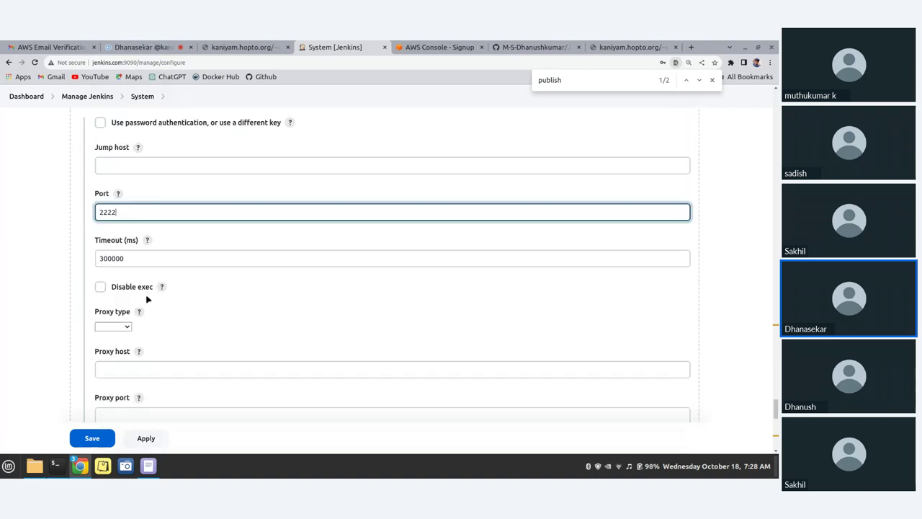
# Enable password authentication with the server's password and test the Webserver2 connection
pyautogui.click(99, 123)
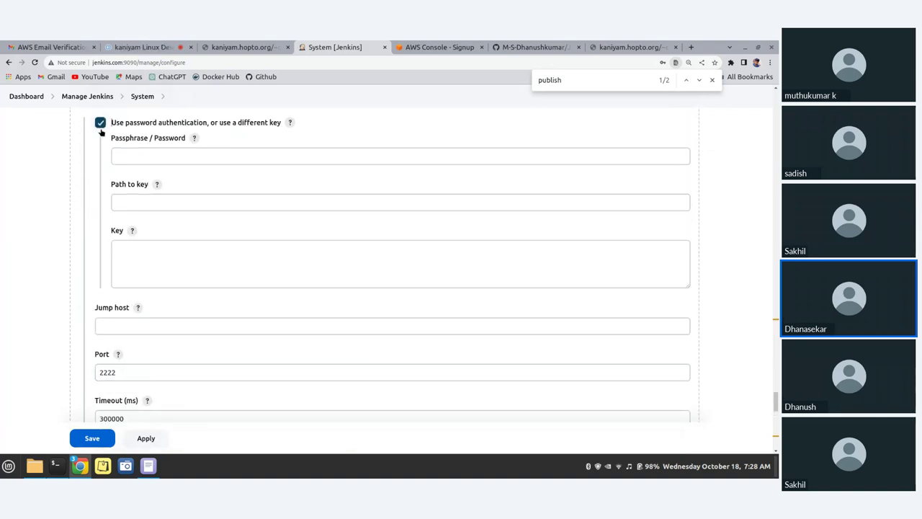
pyautogui.click(147, 156)
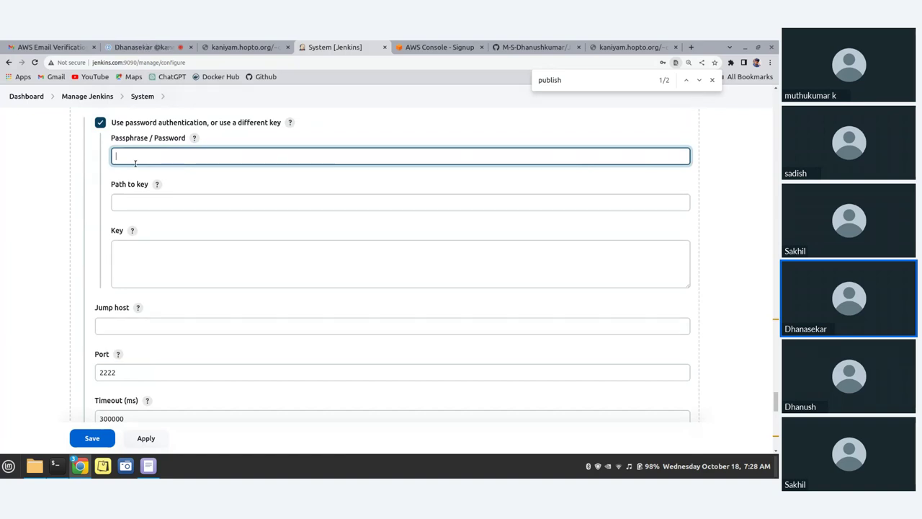
pyautogui.write('••••••••')
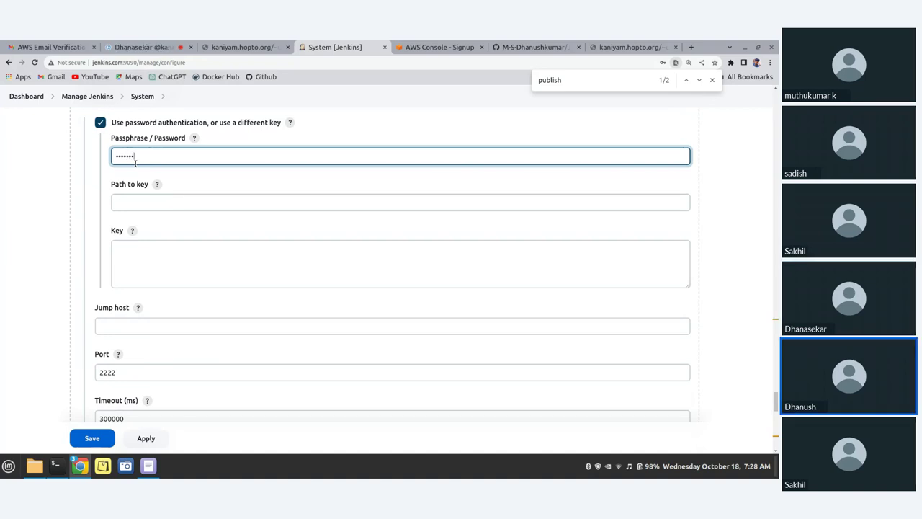
pyautogui.write('•')
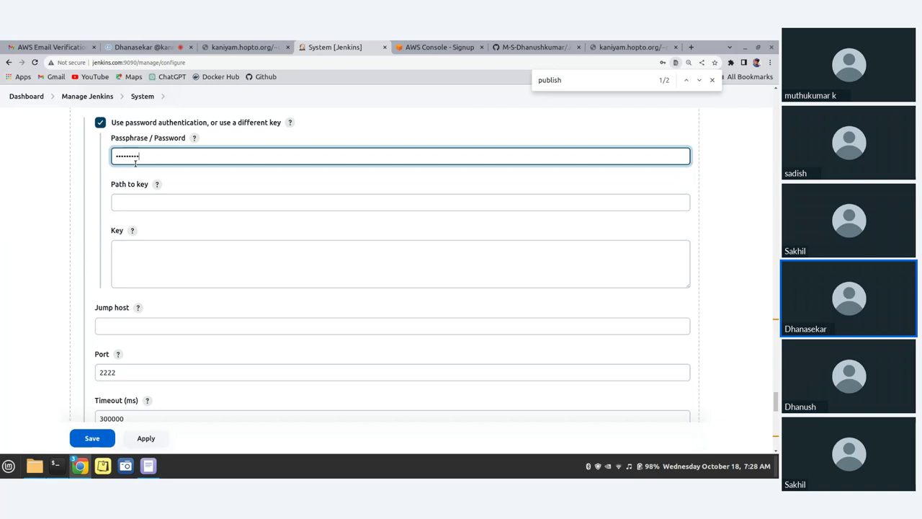
pyautogui.scroll(-1, 347, 171)
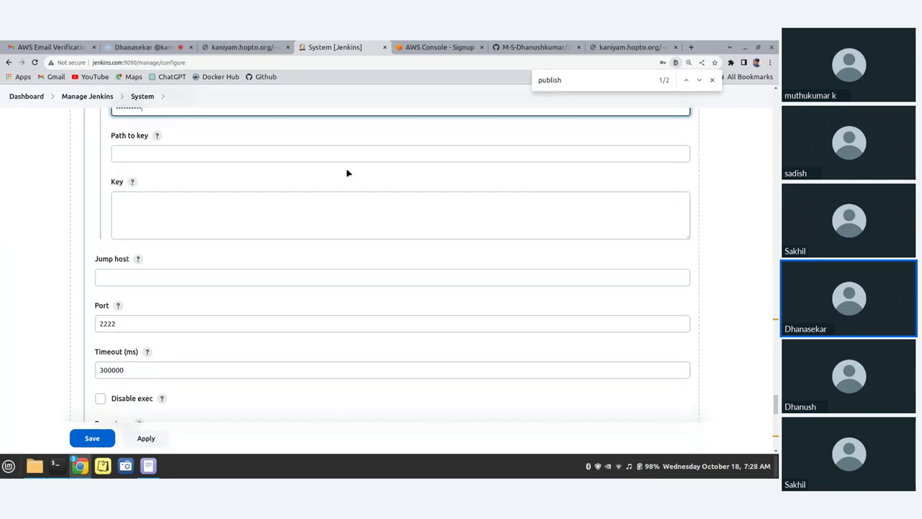
pyautogui.scroll(-5, 347, 173)
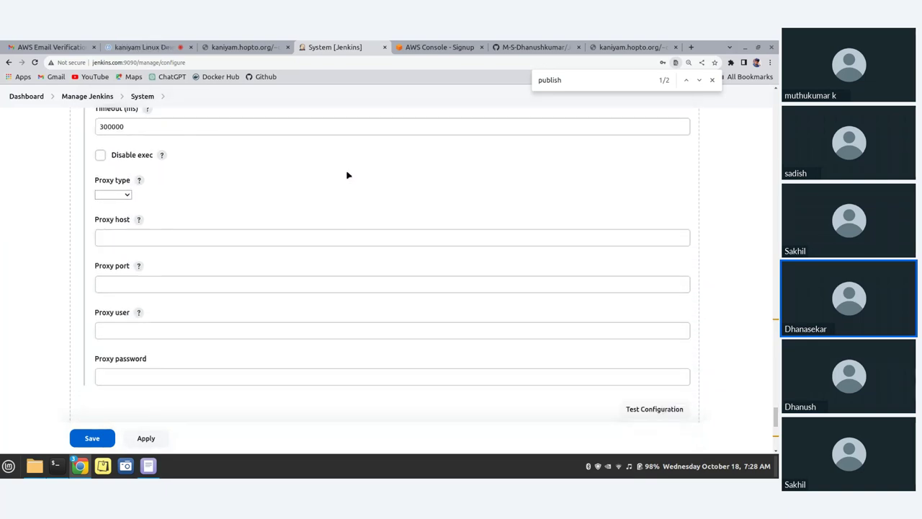
pyautogui.scroll(-1, 347, 175)
pyautogui.click(659, 361)
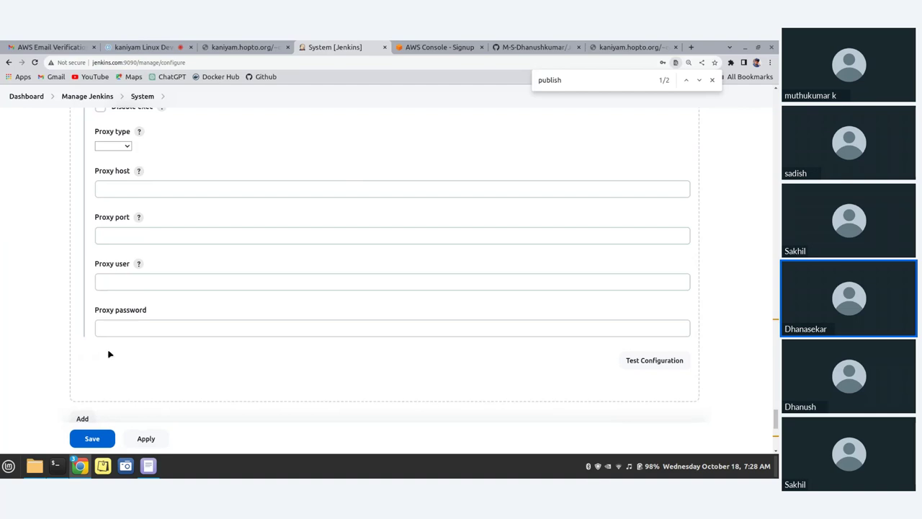
# Apply and save the System configuration containing the Webserver2 SSH server
pyautogui.click(236, 327)
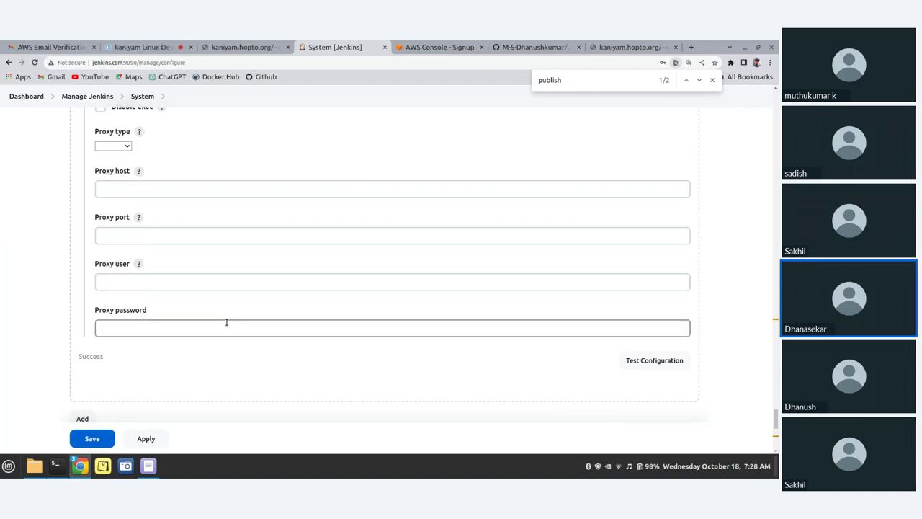
pyautogui.scroll(-1, 226, 323)
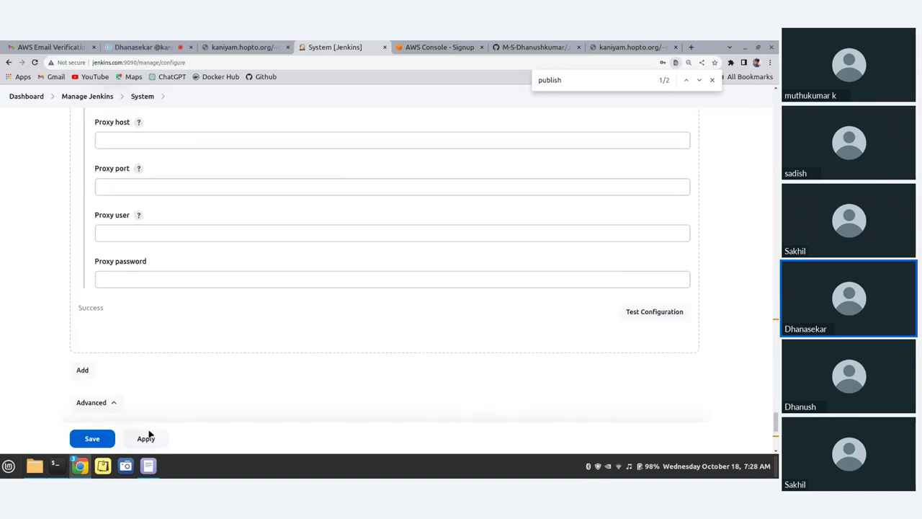
pyautogui.click(148, 437)
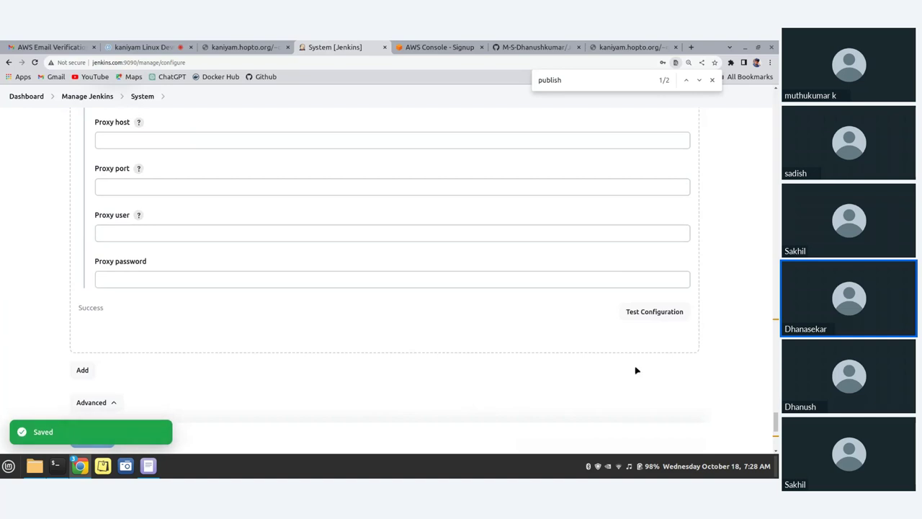
pyautogui.scroll(4, 189, 269)
pyautogui.moveTo(120, 180); pyautogui.dragTo(96, 177)
pyautogui.scroll(2, 185, 282)
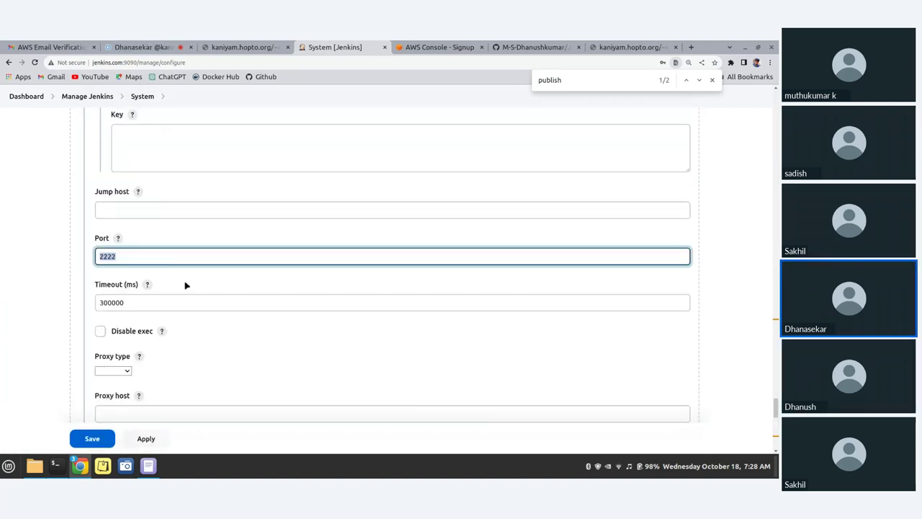
pyautogui.scroll(-10, 185, 281)
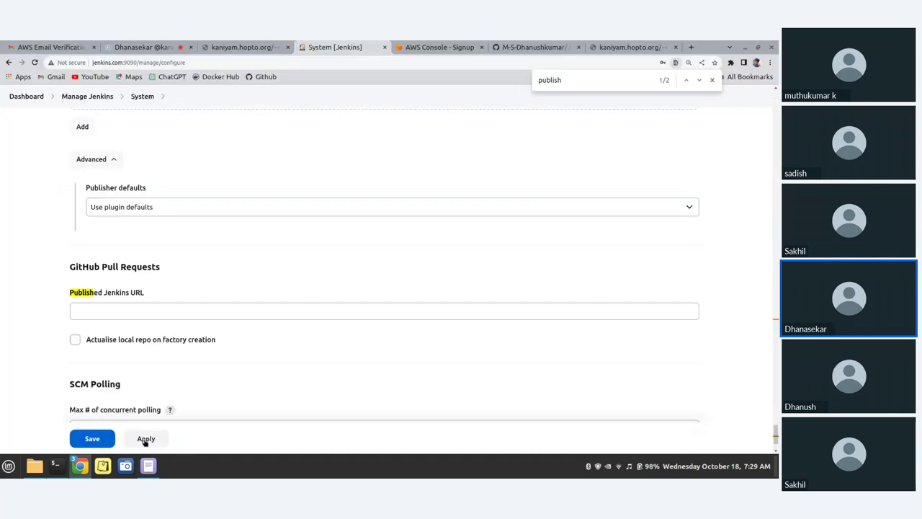
pyautogui.click(92, 441)
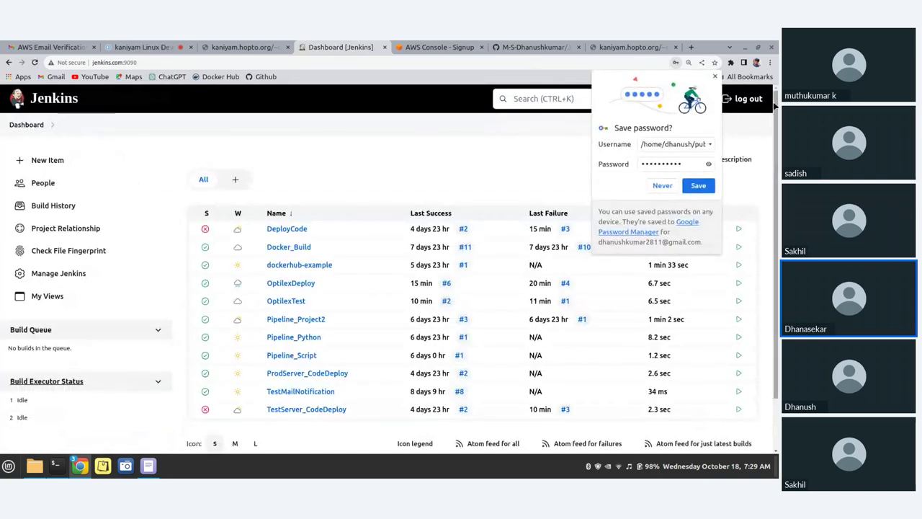
# Dismiss Chrome's password prompt and start a new item named 'Optiplex'
pyautogui.click(713, 80)
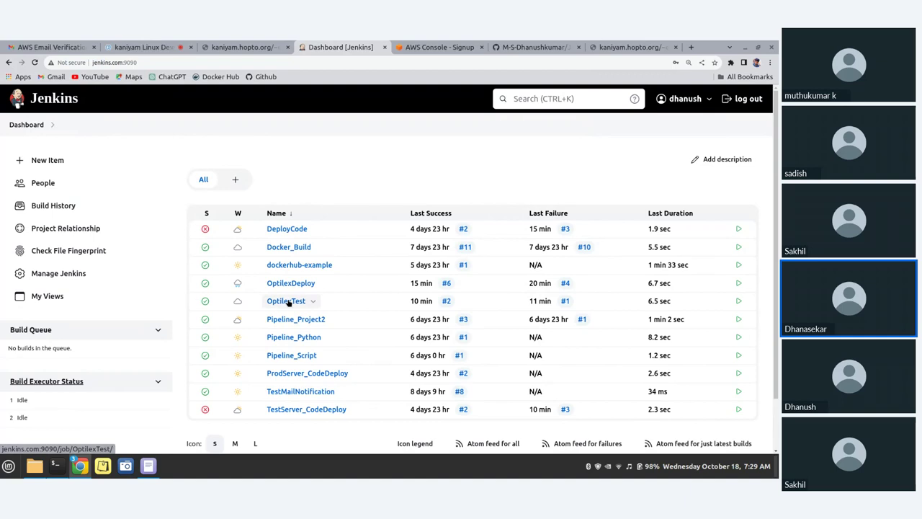
pyautogui.click(39, 159)
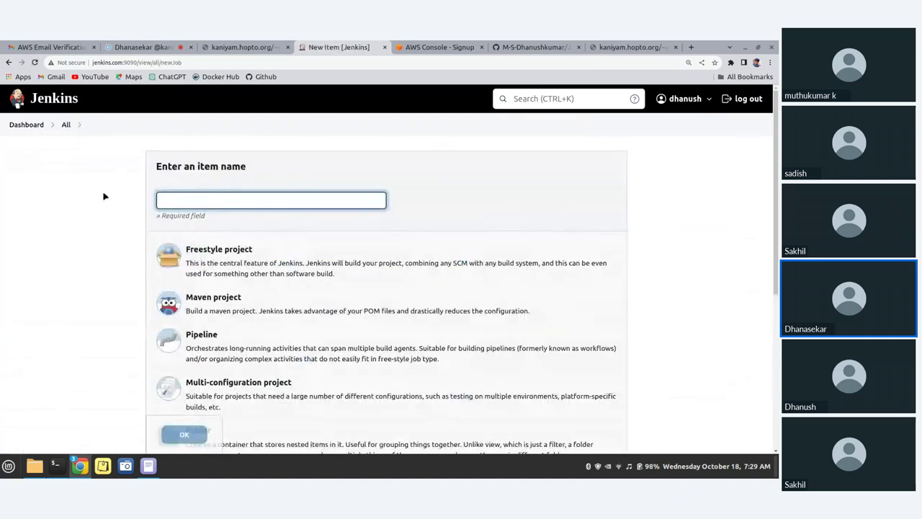
pyautogui.click(172, 203)
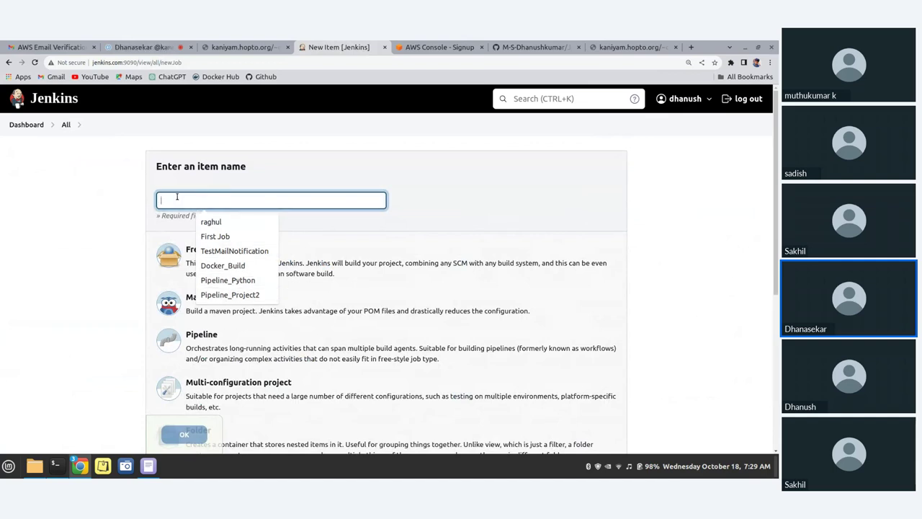
pyautogui.write('Opti')
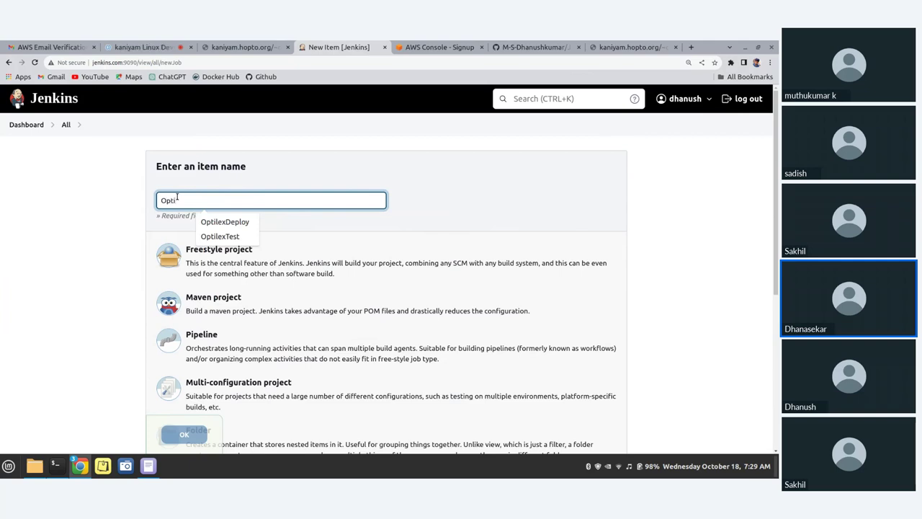
pyautogui.write('lec')
pyautogui.press('BackSpace')
pyautogui.write('x')
pyautogui.click(59, 469)
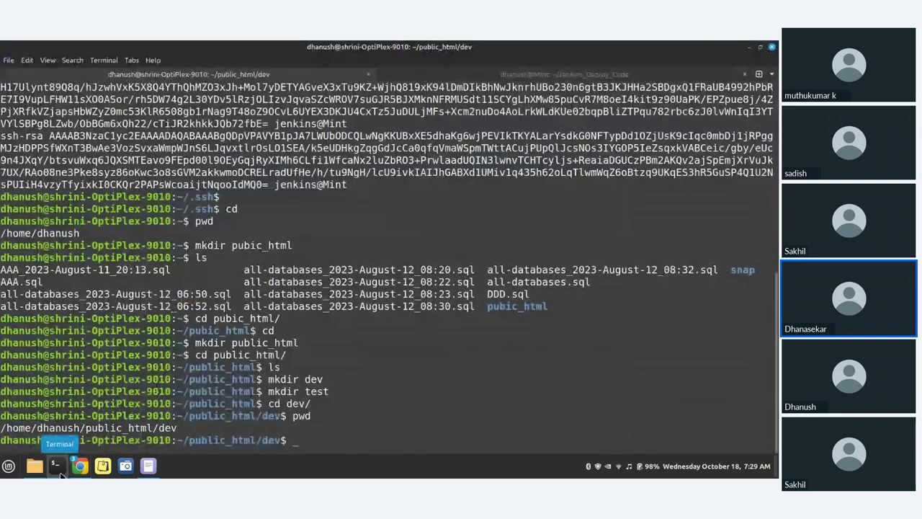
pyautogui.click(61, 473)
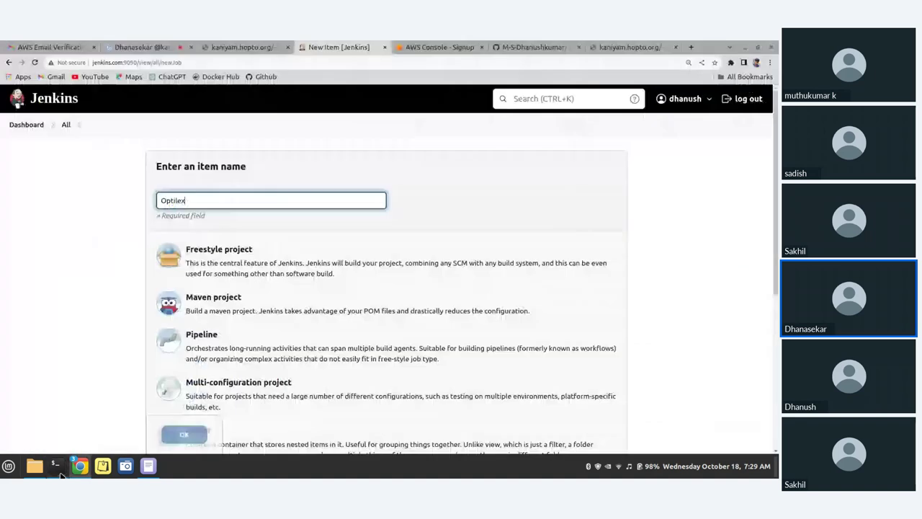
pyautogui.press('BackSpace')
pyautogui.press('BackSpace')
pyautogui.press('BackSpace')
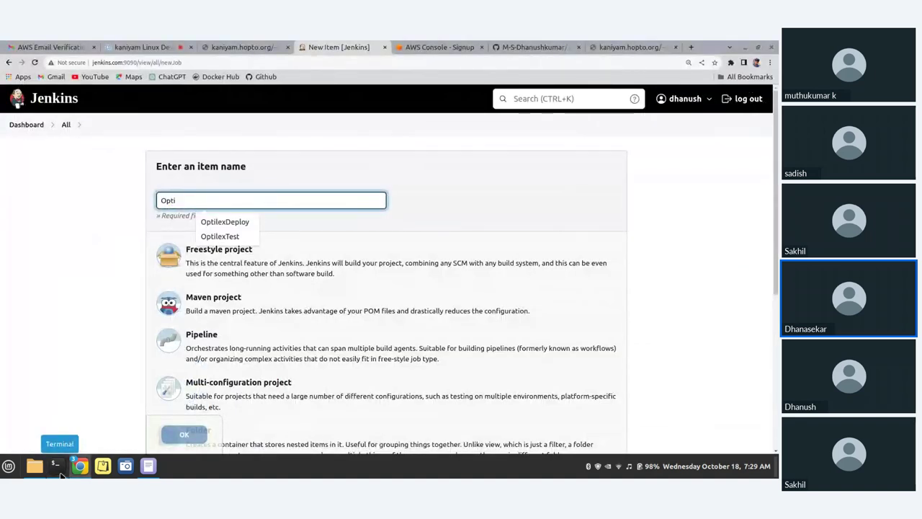
pyautogui.write('p')
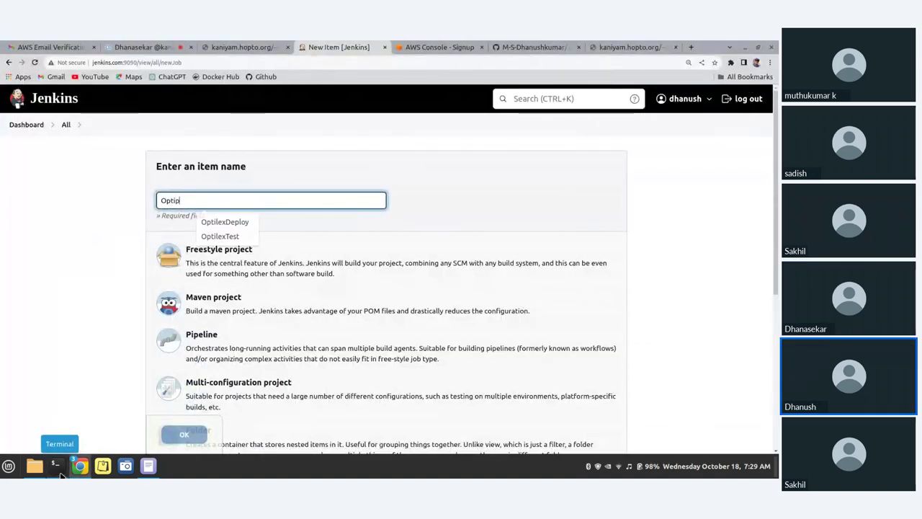
pyautogui.write('lex')
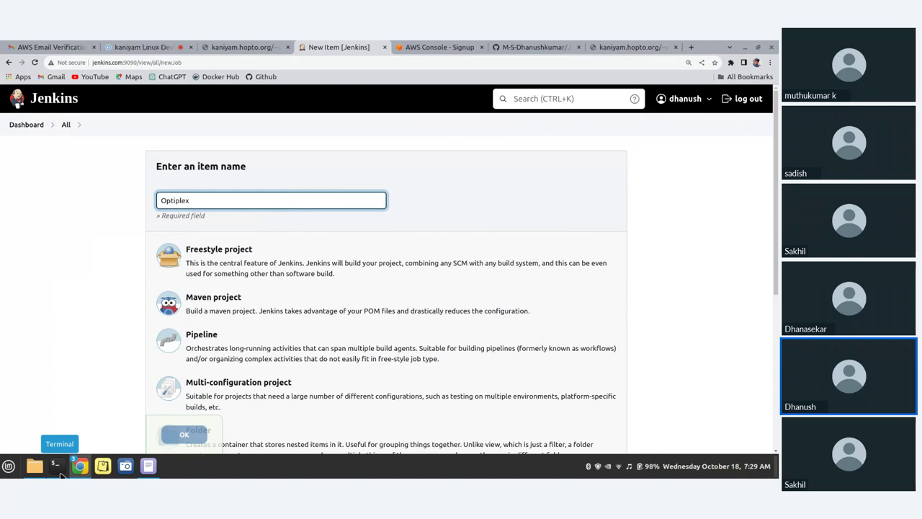
# Complete the name as OptiplexDev1 and create it as a Freestyle project
pyautogui.moveTo(148, 465)
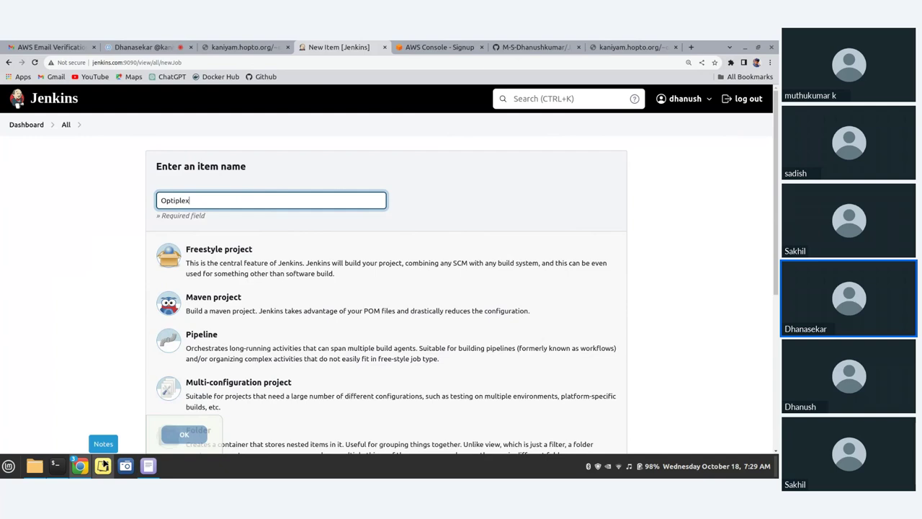
pyautogui.write('Dev')
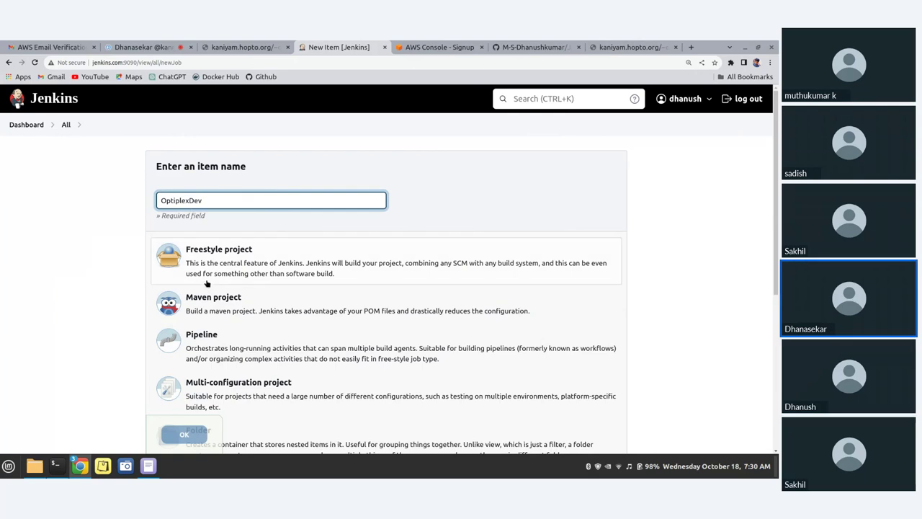
pyautogui.scroll(-2, 207, 283)
pyautogui.scroll(2, 206, 283)
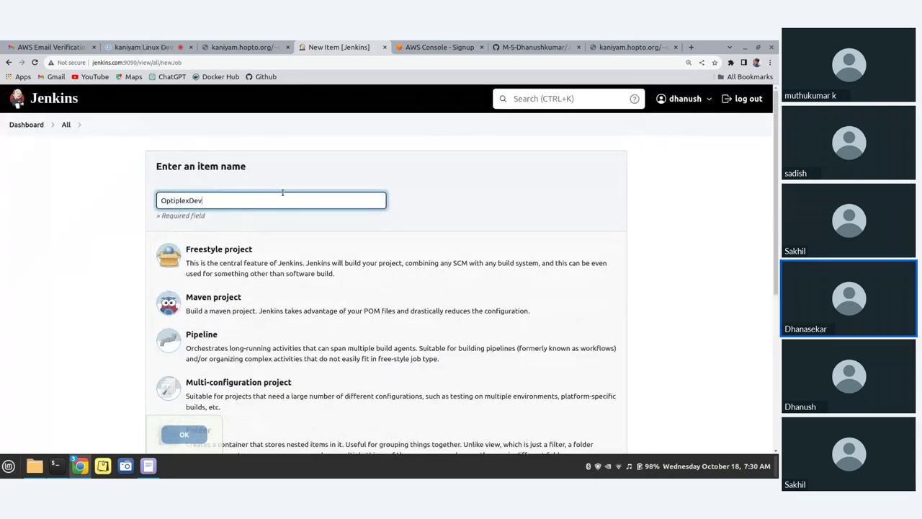
pyautogui.write('1')
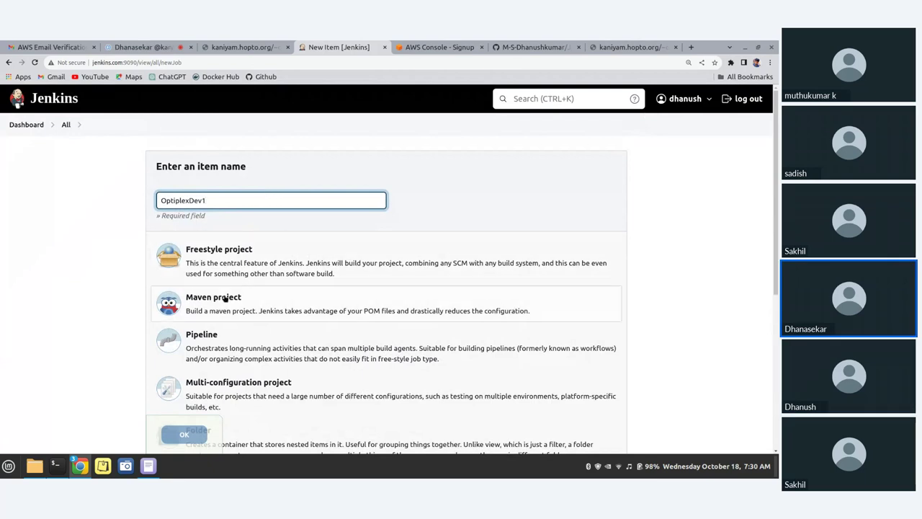
pyautogui.scroll(-1, 224, 299)
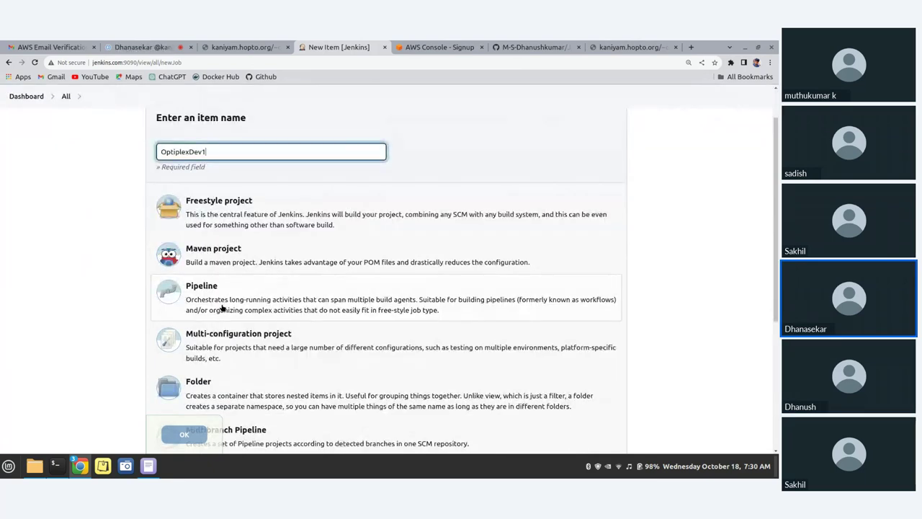
pyautogui.scroll(-5, 200, 238)
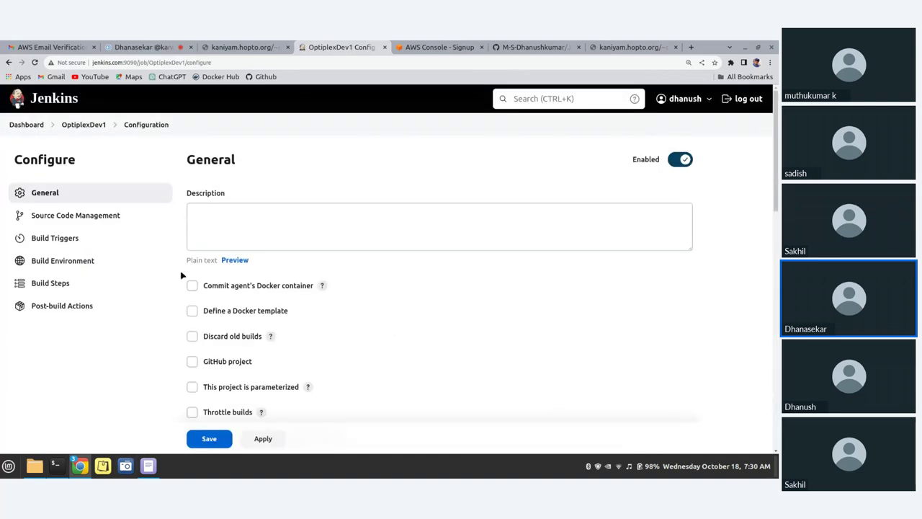
# Enter a description for the job referring to the dev code
pyautogui.click(205, 222)
pyautogui.write('Op')
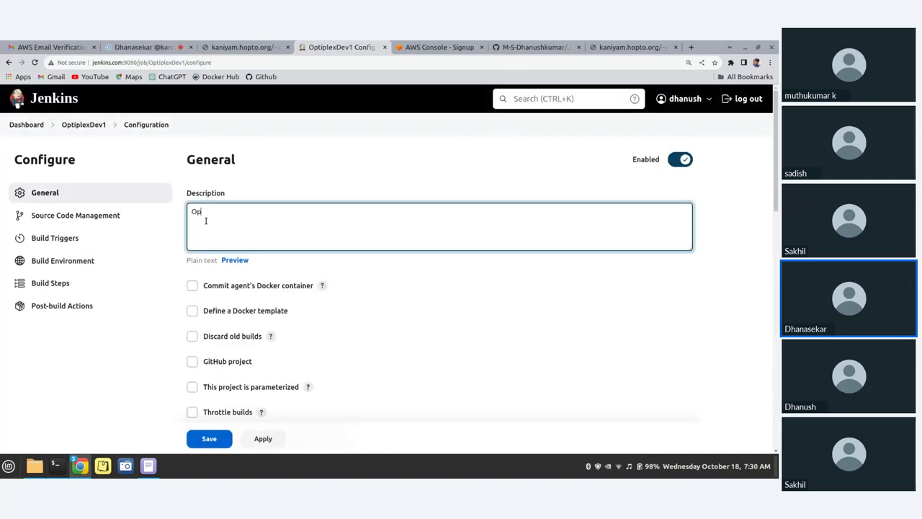
pyautogui.write('tiplexDe')
pyautogui.press('BackSpace')
pyautogui.write('dev code')
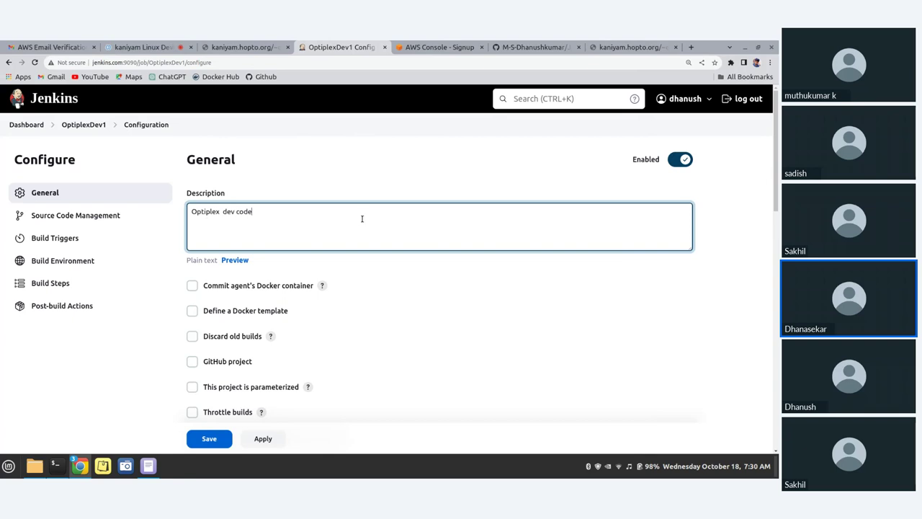
# Use Git source control with the Jenkins_Deploy_Code.git clone URL copied from GitHub
pyautogui.scroll(-5, 362, 218)
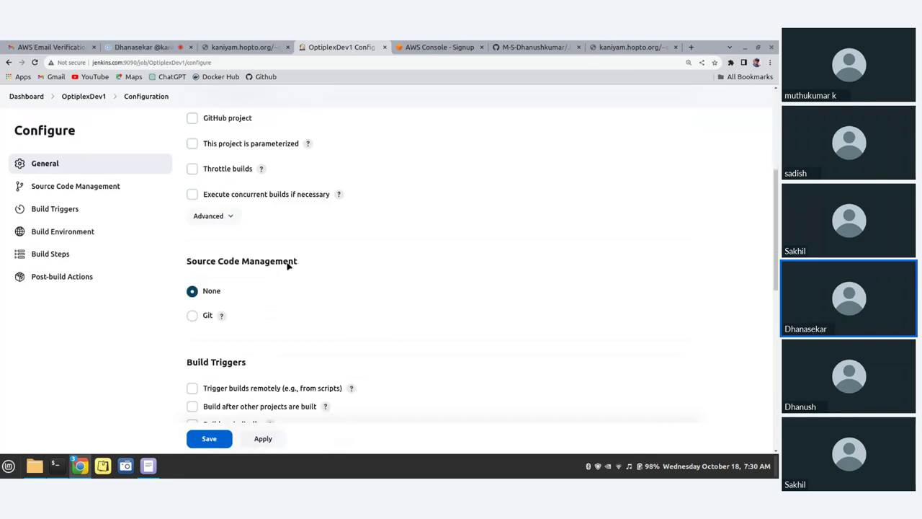
pyautogui.click(193, 316)
pyautogui.scroll(-3, 360, 268)
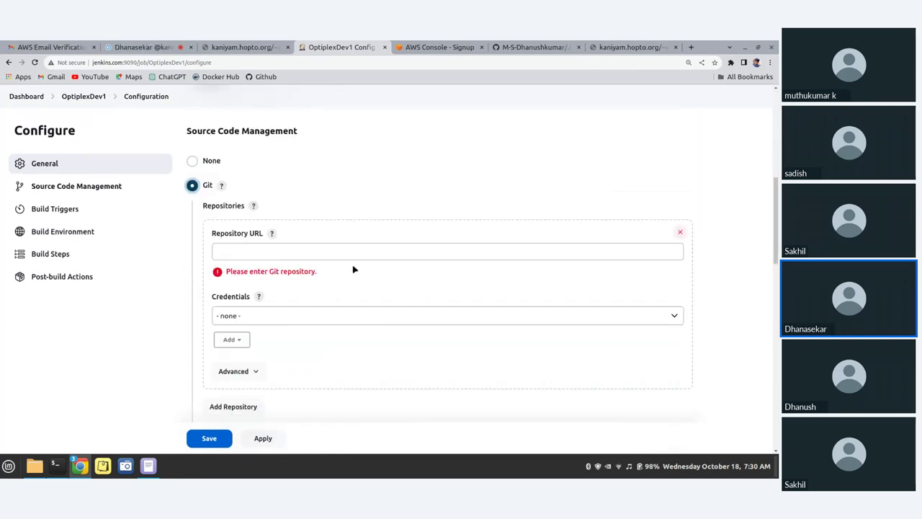
pyautogui.click(541, 47)
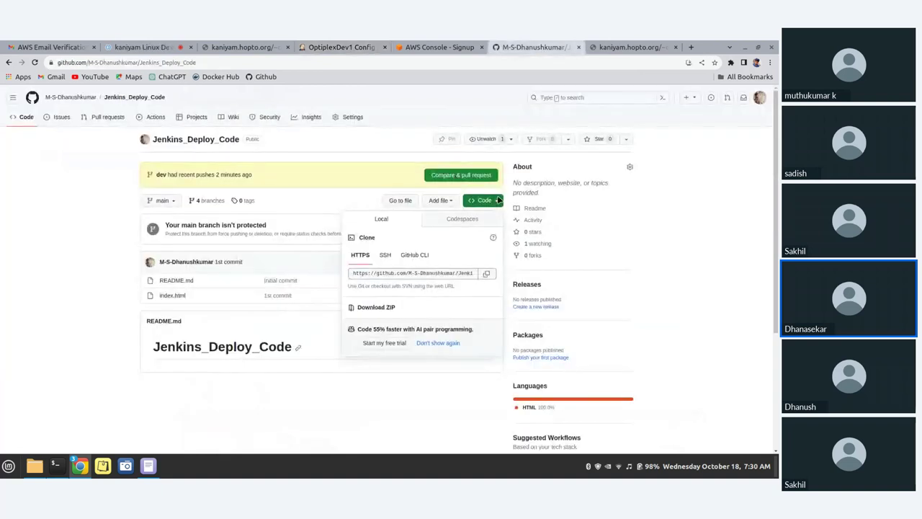
pyautogui.click(484, 200)
pyautogui.click(484, 200)
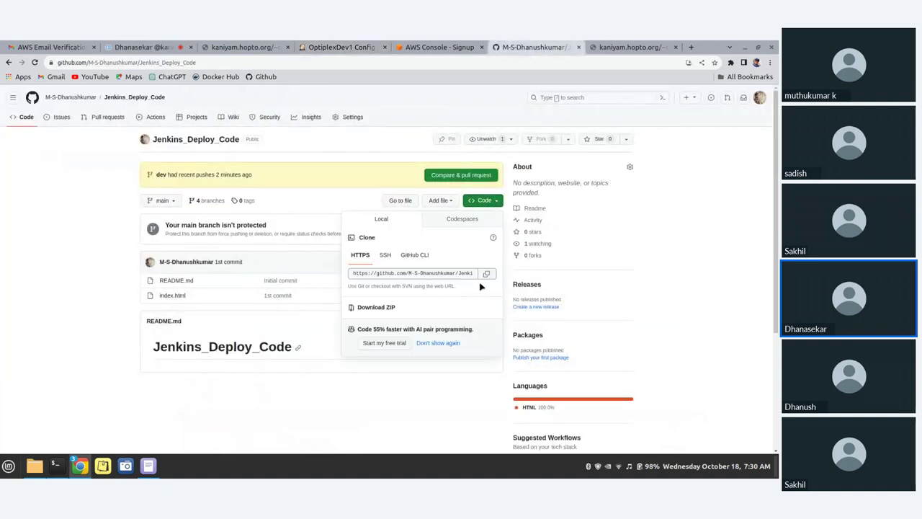
pyautogui.click(486, 273)
pyautogui.click(339, 47)
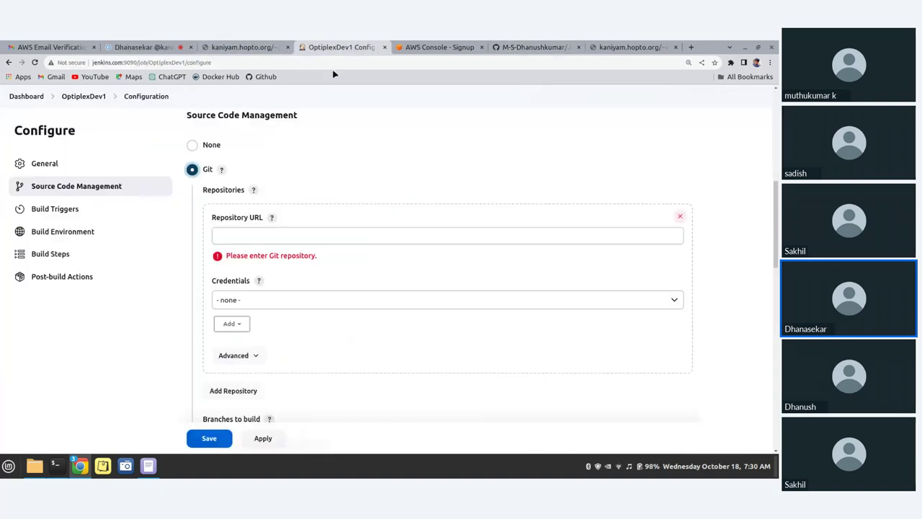
pyautogui.hotkey('ctrl', 'v')
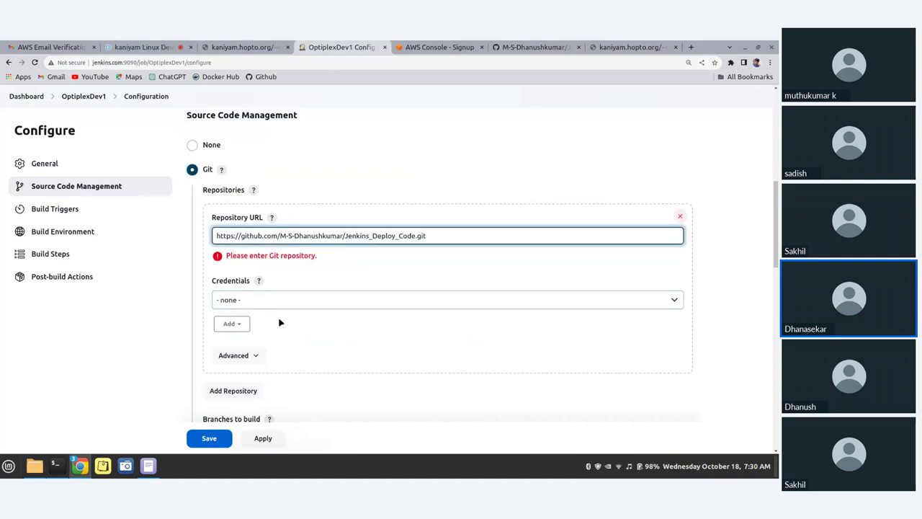
# Change the branch specifier from */master to */dev
pyautogui.scroll(-3, 280, 323)
pyautogui.click(262, 368)
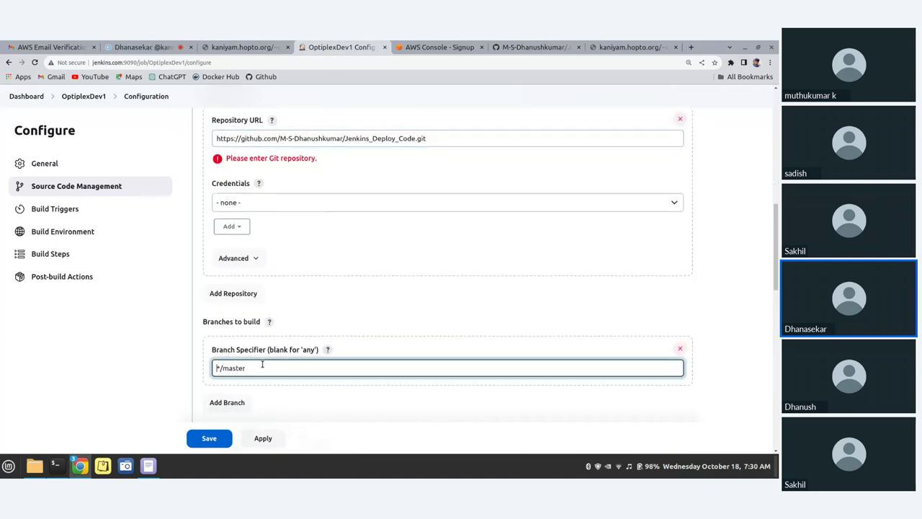
pyautogui.press('BackSpace')
pyautogui.press('BackSpace')
pyautogui.press('BackSpace')
pyautogui.press('BackSpace')
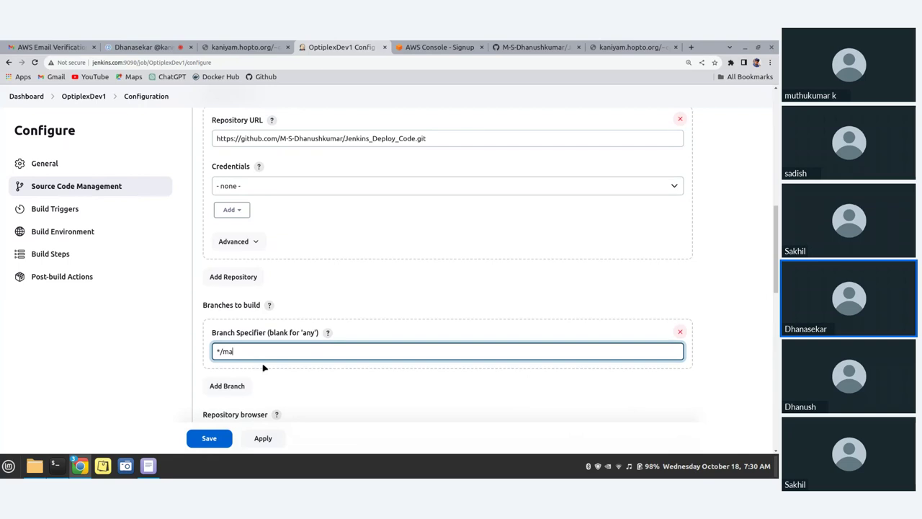
pyautogui.write('dev')
pyautogui.scroll(-3, 226, 373)
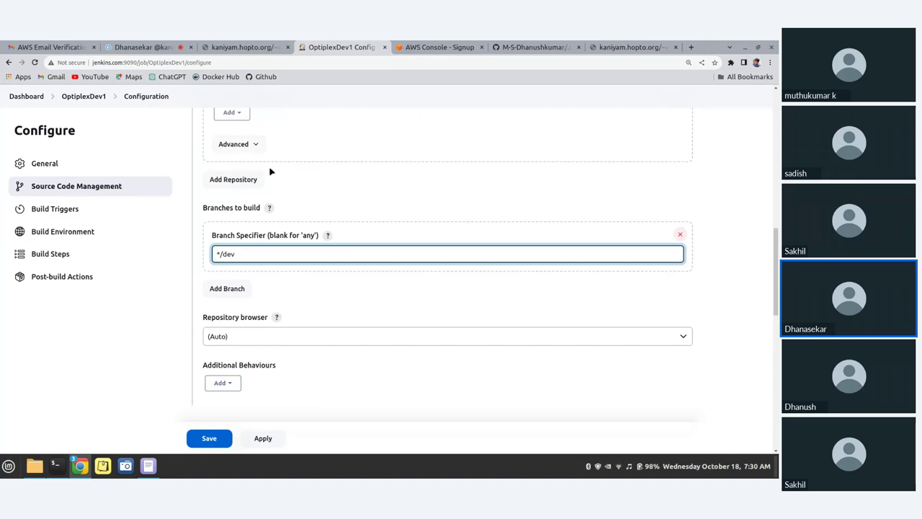
pyautogui.scroll(1, 270, 171)
pyautogui.scroll(-1, 270, 171)
pyautogui.scroll(-4, 232, 291)
pyautogui.scroll(-3, 227, 317)
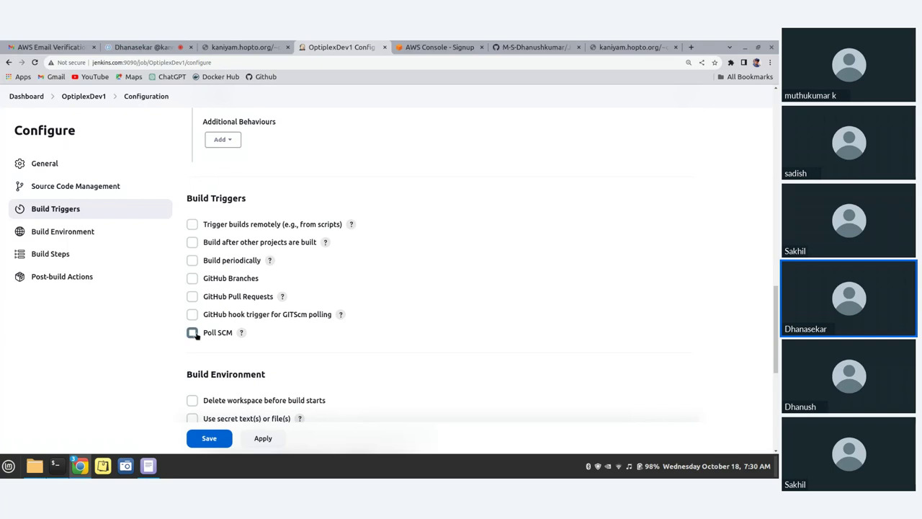
# Enable Poll SCM with the schedule * * * * *
pyautogui.click(193, 333)
pyautogui.scroll(-1, 193, 332)
pyautogui.click(215, 336)
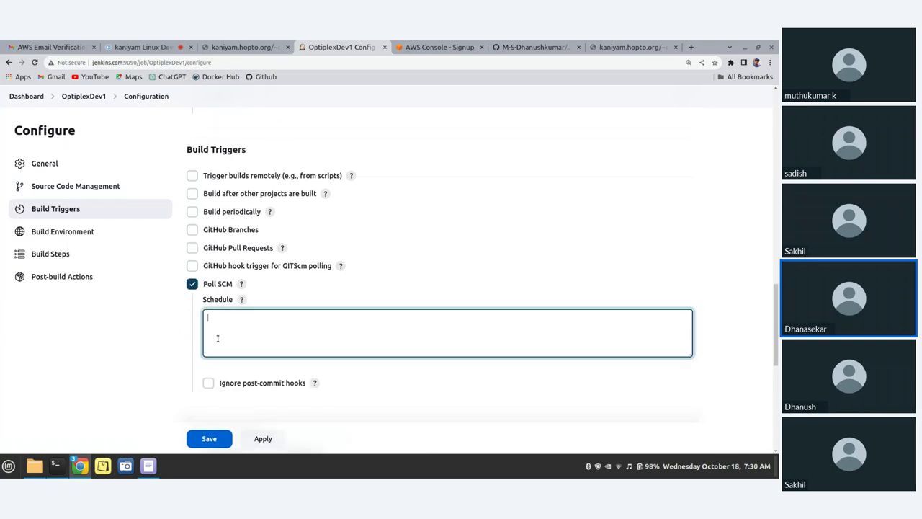
pyautogui.write('* * * * *')
pyautogui.scroll(-5, 242, 332)
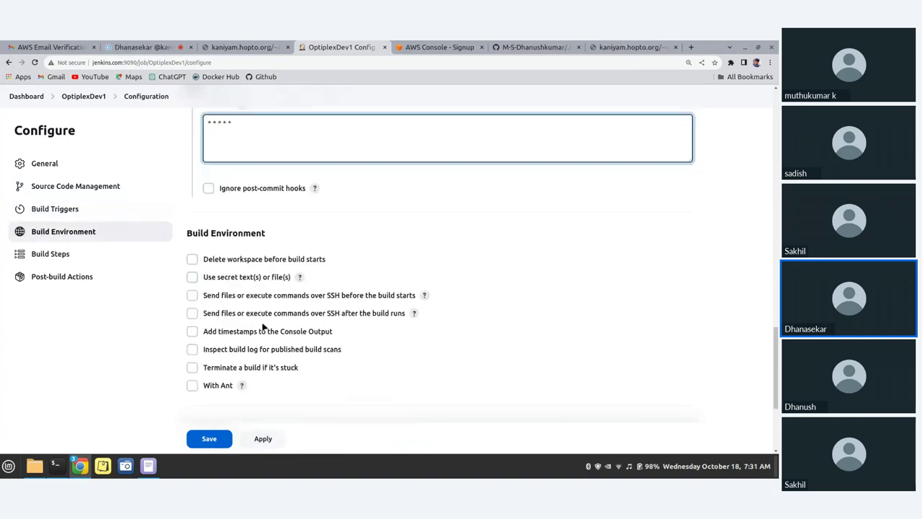
pyautogui.scroll(-3, 263, 326)
# Add an Execute shell build step, then delete it again
pyautogui.click(243, 356)
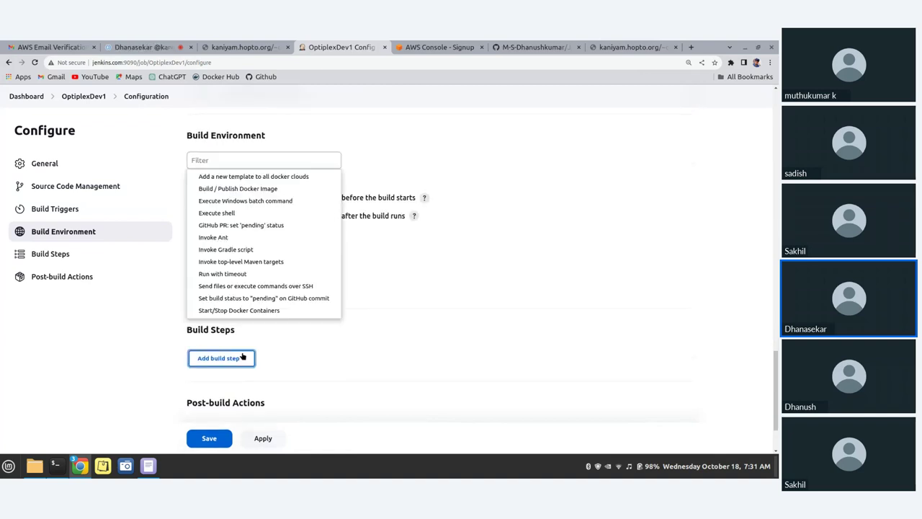
pyautogui.click(233, 212)
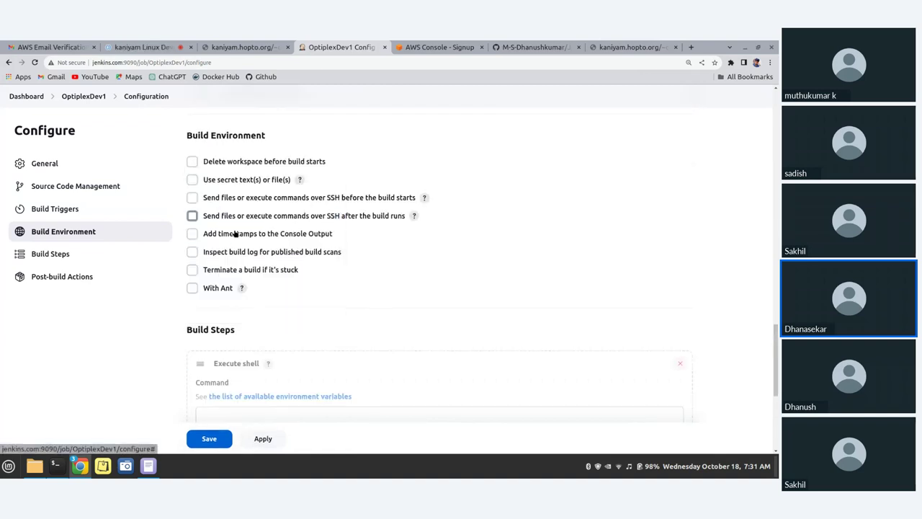
pyautogui.scroll(-3, 238, 288)
pyautogui.click(242, 328)
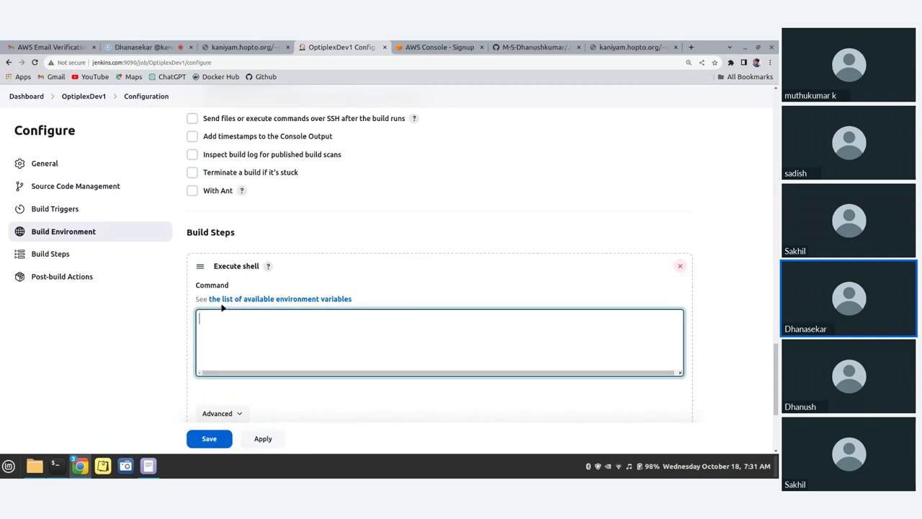
pyautogui.scroll(4, 223, 310)
pyautogui.scroll(-2, 244, 338)
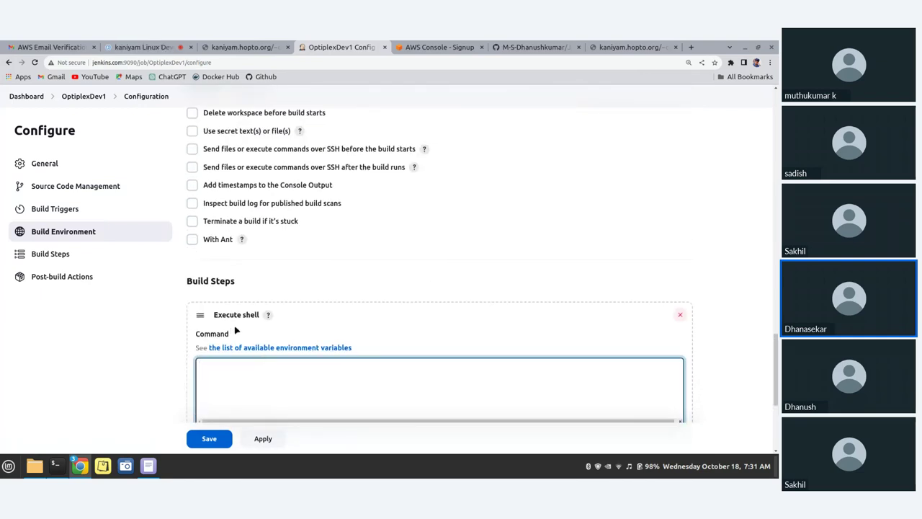
pyautogui.click(679, 314)
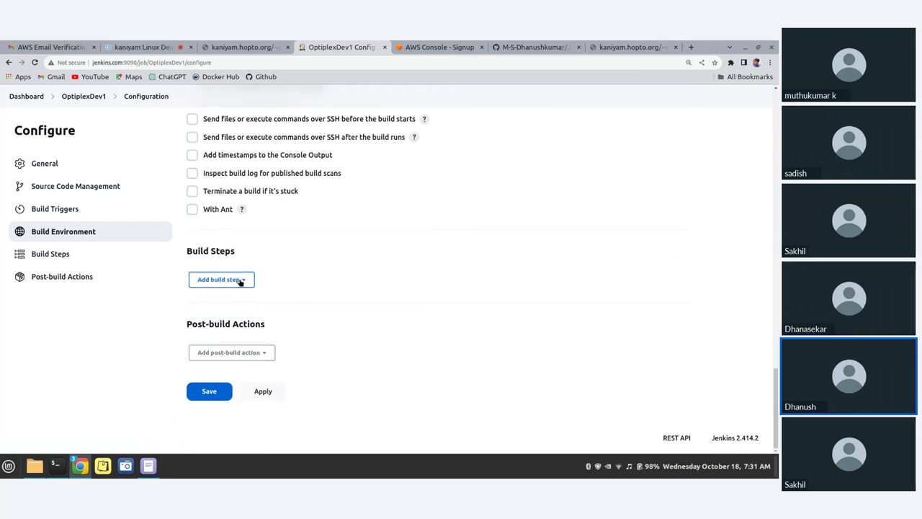
# Add a Send files over SSH build step targeting Webserver1 with source files **/**
pyautogui.click(241, 281)
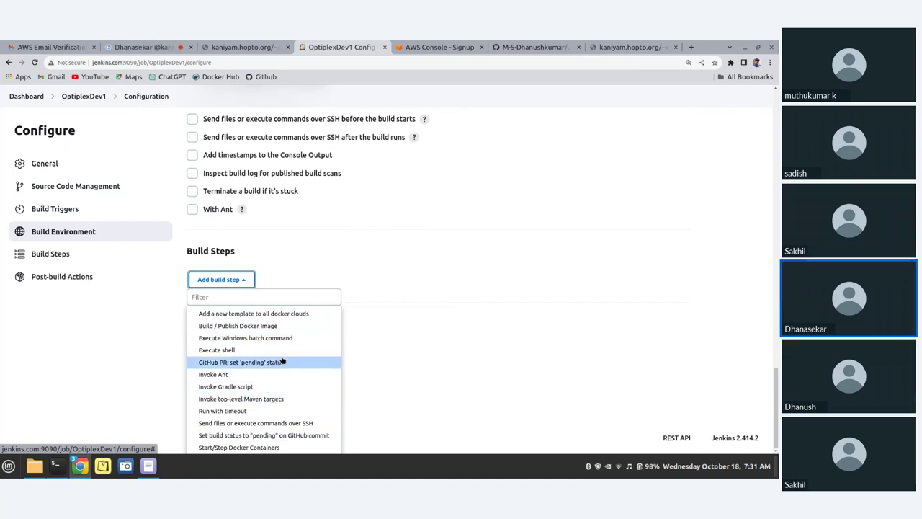
pyautogui.click(246, 424)
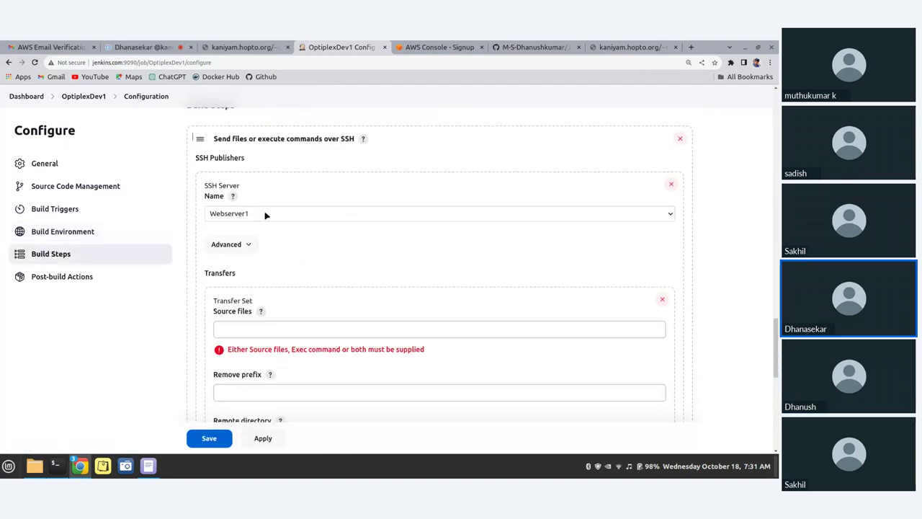
pyautogui.click(669, 215)
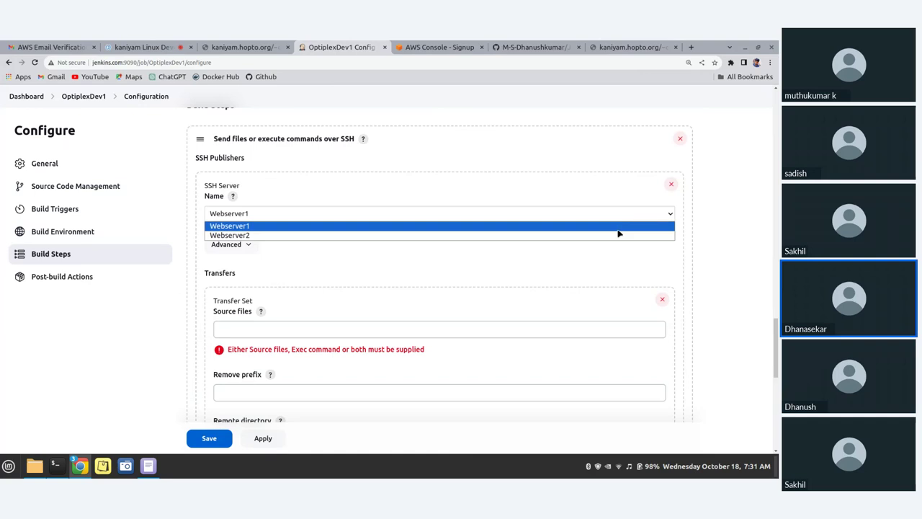
pyautogui.click(646, 264)
pyautogui.scroll(-1, 533, 379)
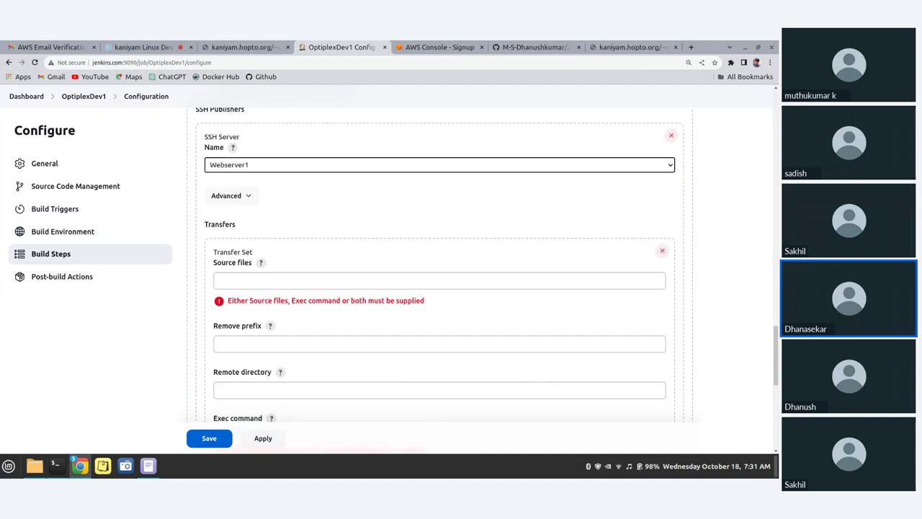
pyautogui.click(423, 391)
pyautogui.click(421, 280)
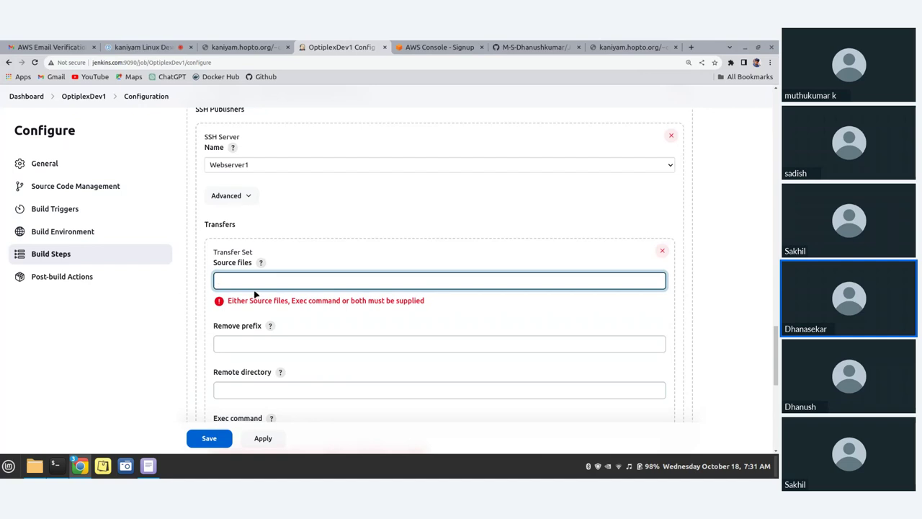
pyautogui.write('**/**')
# Expand the Source files help and review how Ant-style patterns like **/** select files
pyautogui.click(261, 263)
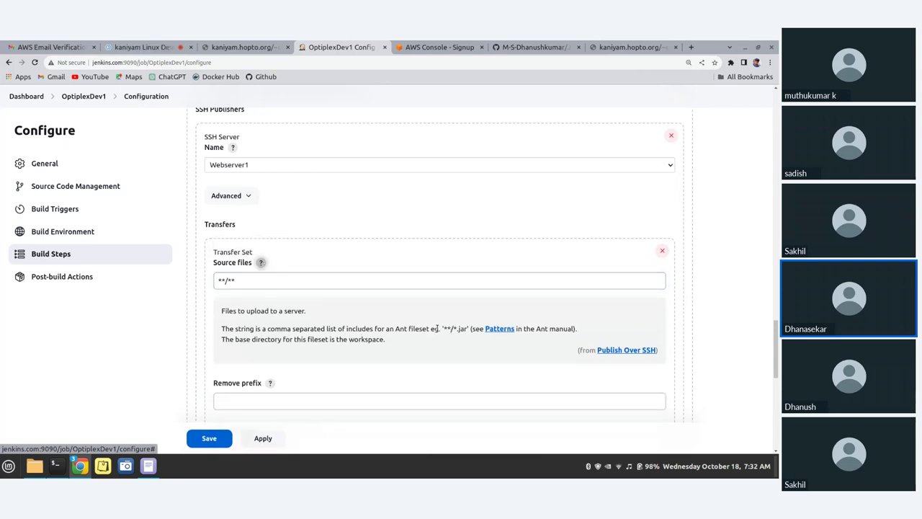
pyautogui.moveTo(440, 328); pyautogui.dragTo(468, 329)
pyautogui.moveTo(222, 312); pyautogui.dragTo(393, 346)
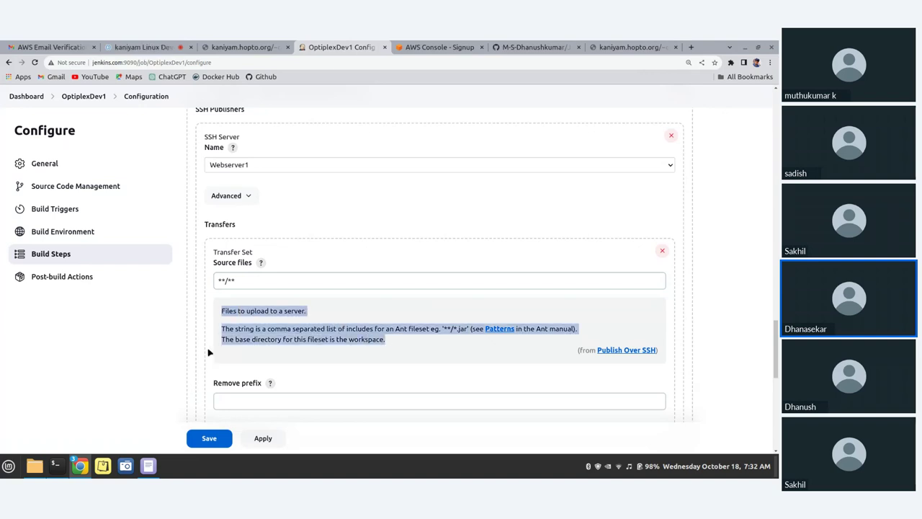
pyautogui.click(423, 359)
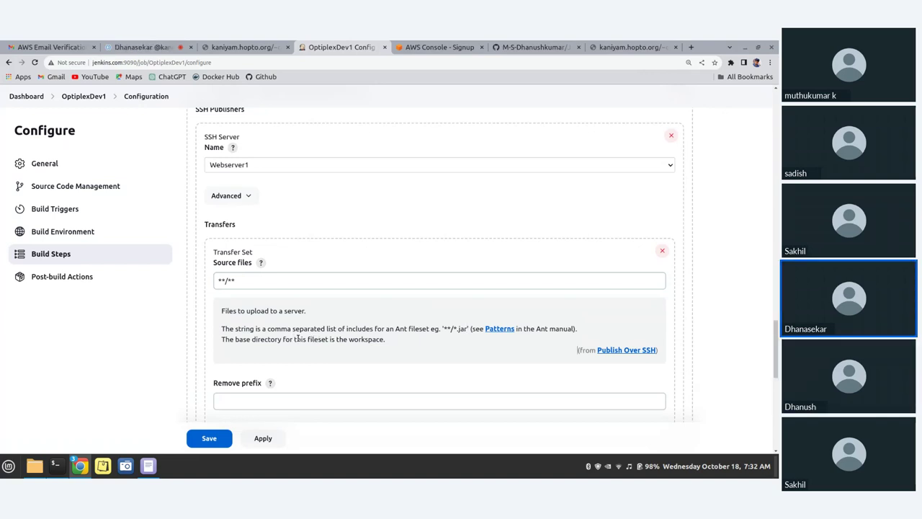
pyautogui.moveTo(531, 329); pyautogui.dragTo(577, 329)
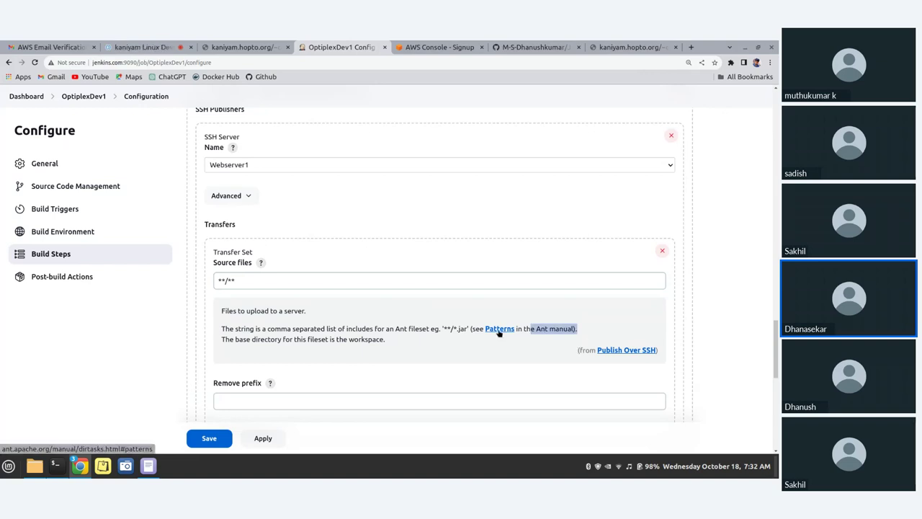
pyautogui.rightClick(498, 329)
pyautogui.press('Escape')
pyautogui.scroll(-1, 448, 324)
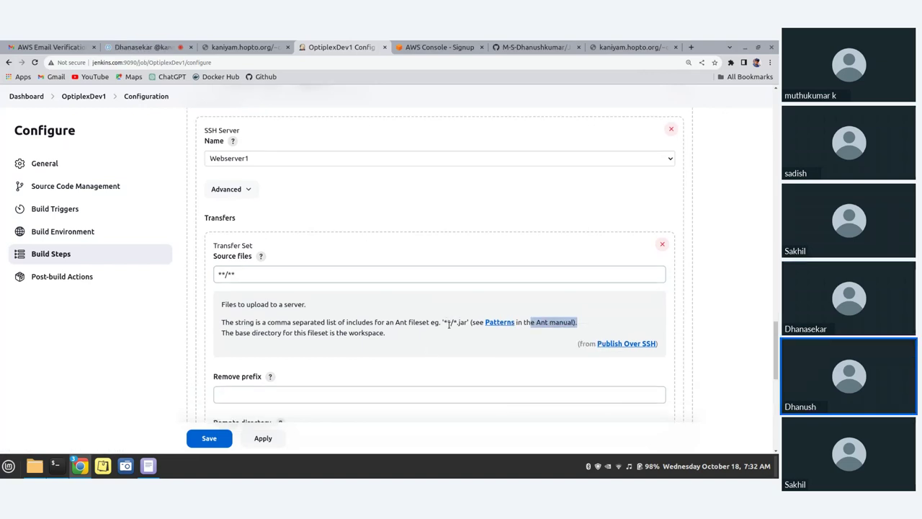
pyautogui.scroll(-1, 448, 324)
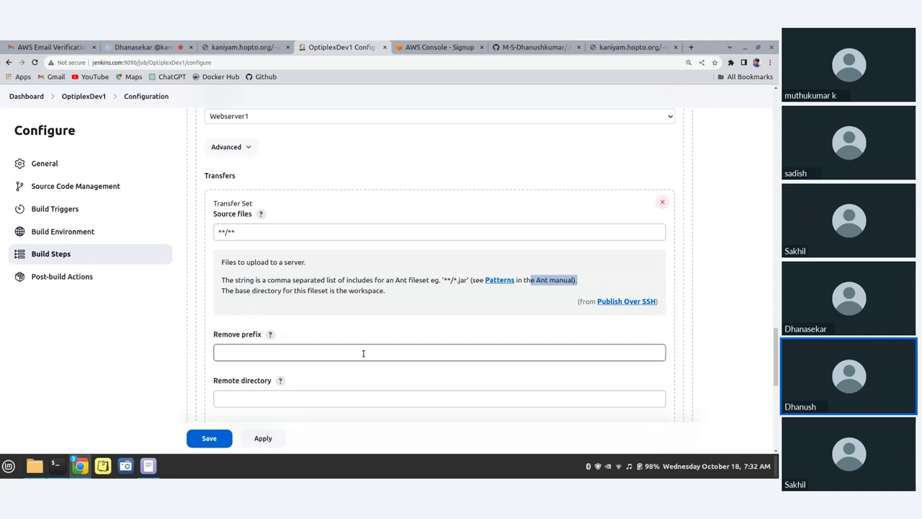
pyautogui.scroll(-1, 360, 345)
pyautogui.scroll(-1, 360, 346)
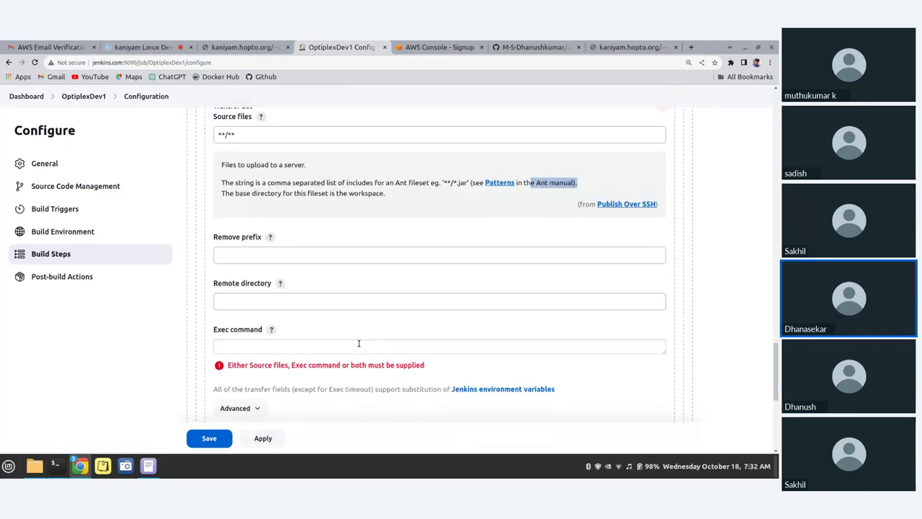
pyautogui.click(317, 300)
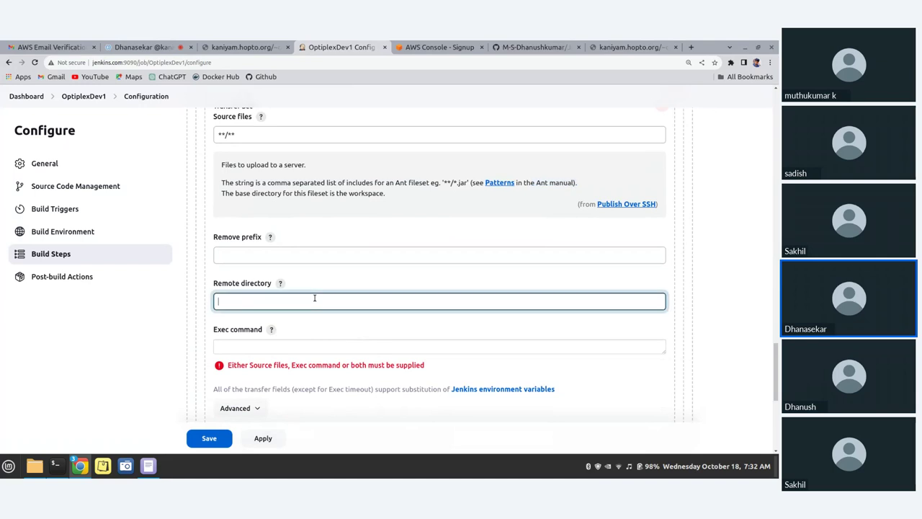
# Set the SSH transfer's Remote directory to the dev folder path copied from the terminal (…/public_html/dev)
pyautogui.click(54, 465)
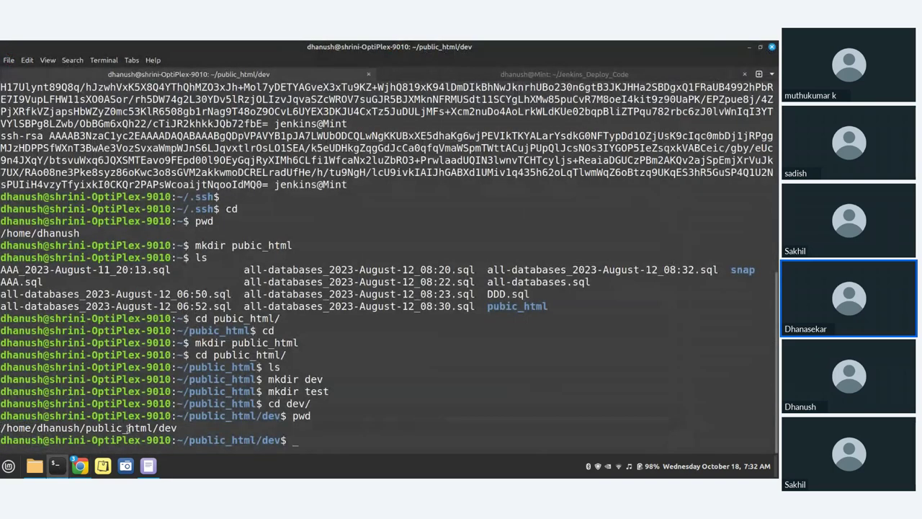
pyautogui.moveTo(1, 427); pyautogui.dragTo(177, 427)
pyautogui.hotkey('ctrl', 'c')
pyautogui.click(79, 466)
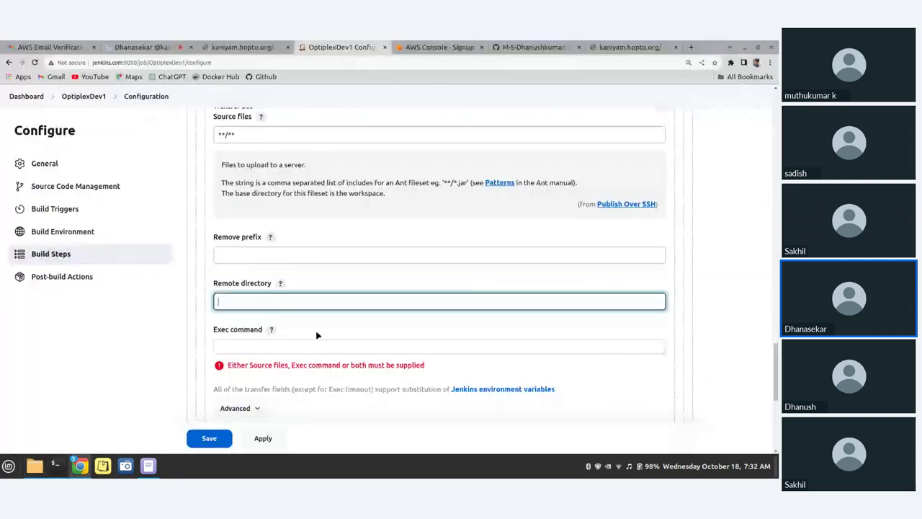
pyautogui.hotkey('ctrl', 'v')
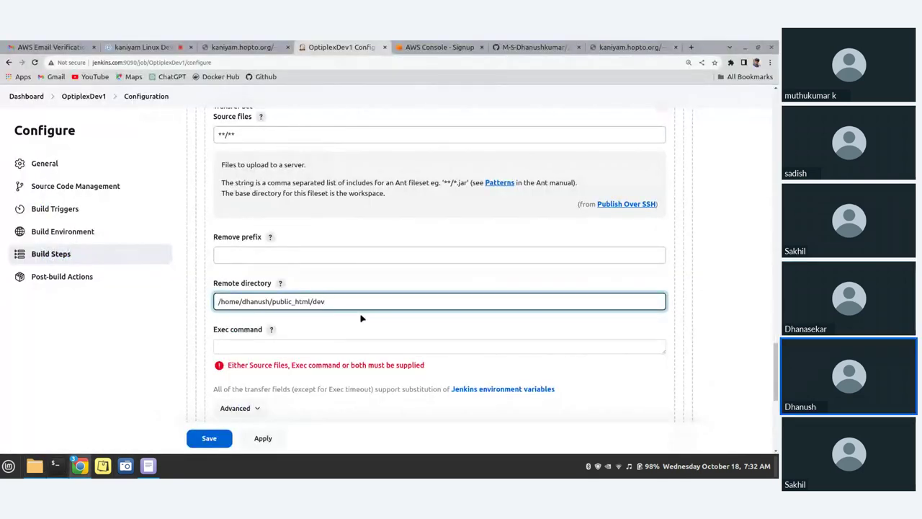
pyautogui.moveTo(326, 302); pyautogui.dragTo(319, 302)
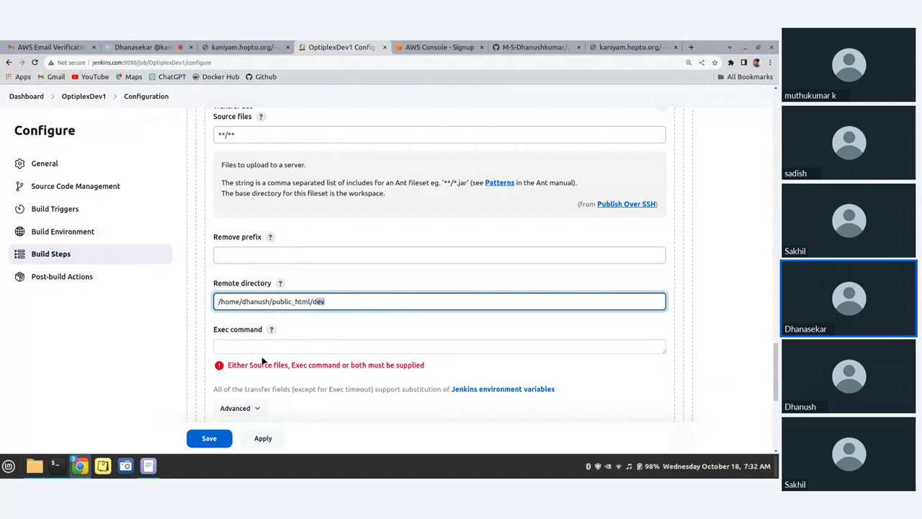
pyautogui.press('Tab')
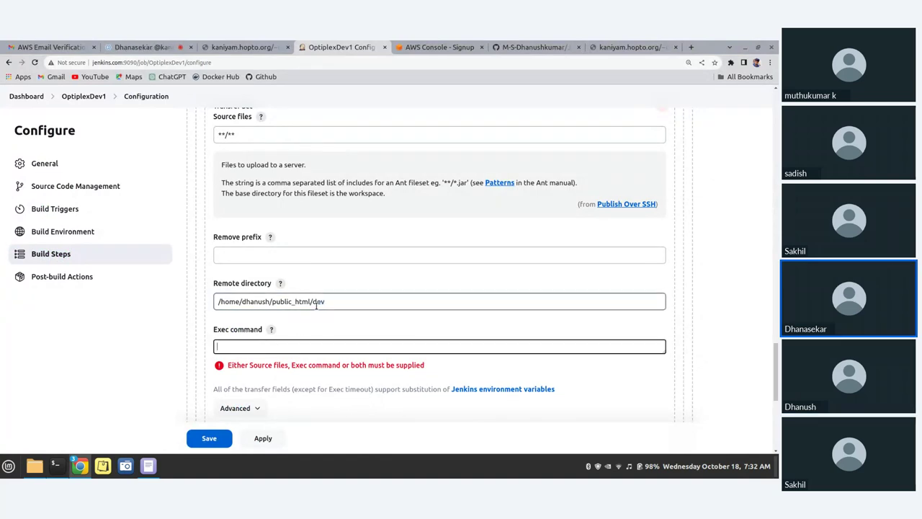
pyautogui.scroll(-1, 325, 315)
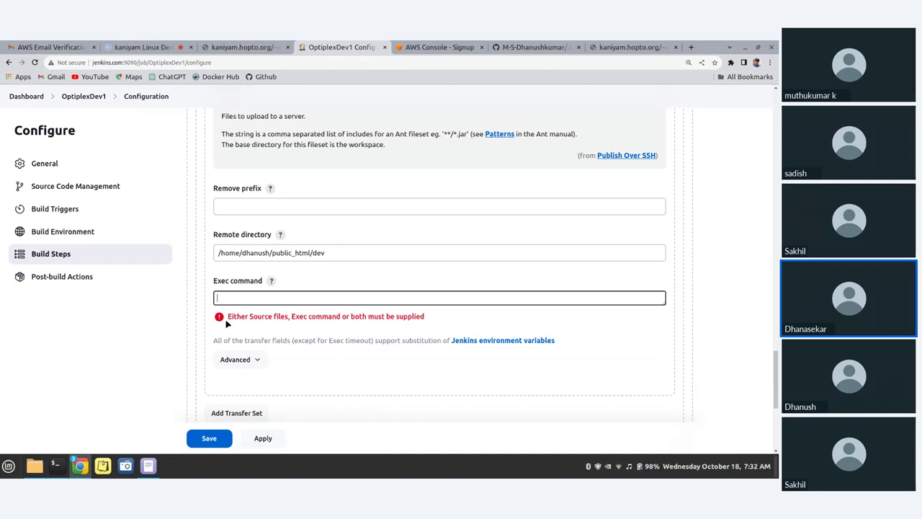
pyautogui.scroll(-5, 354, 374)
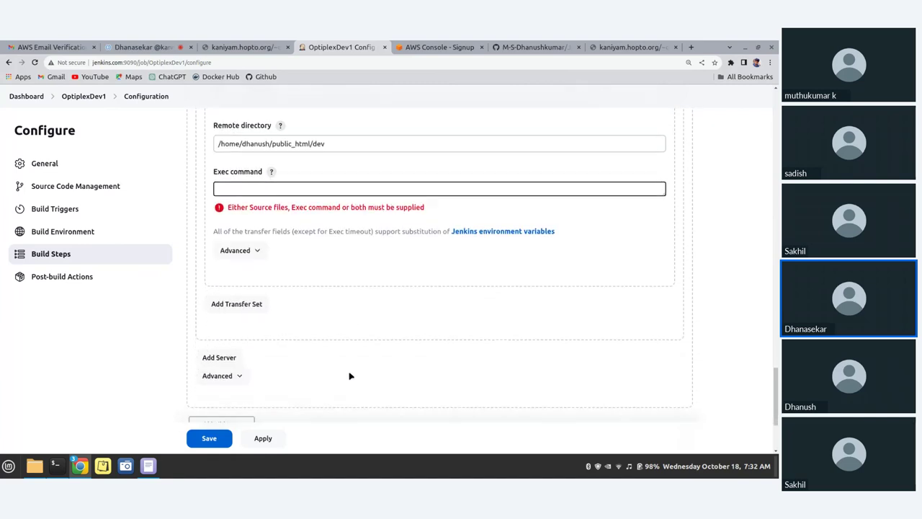
pyautogui.scroll(-1, 351, 376)
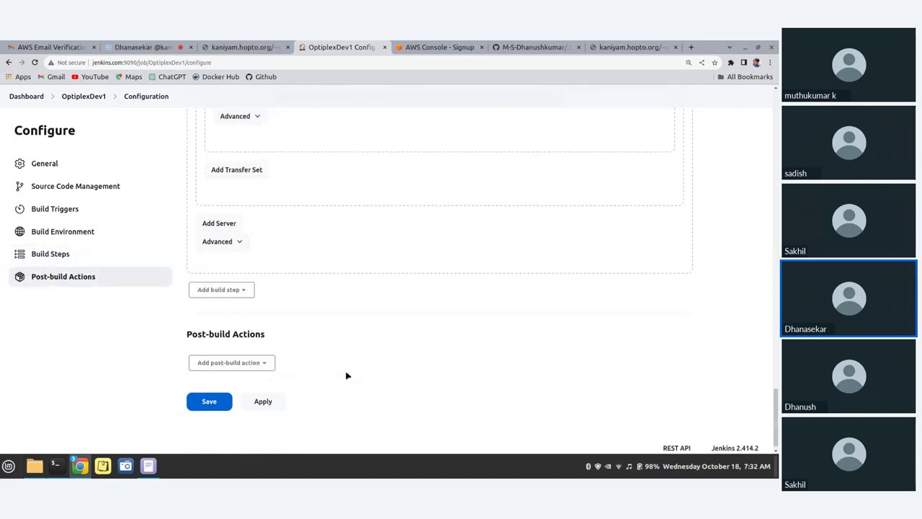
pyautogui.scroll(-1, 347, 375)
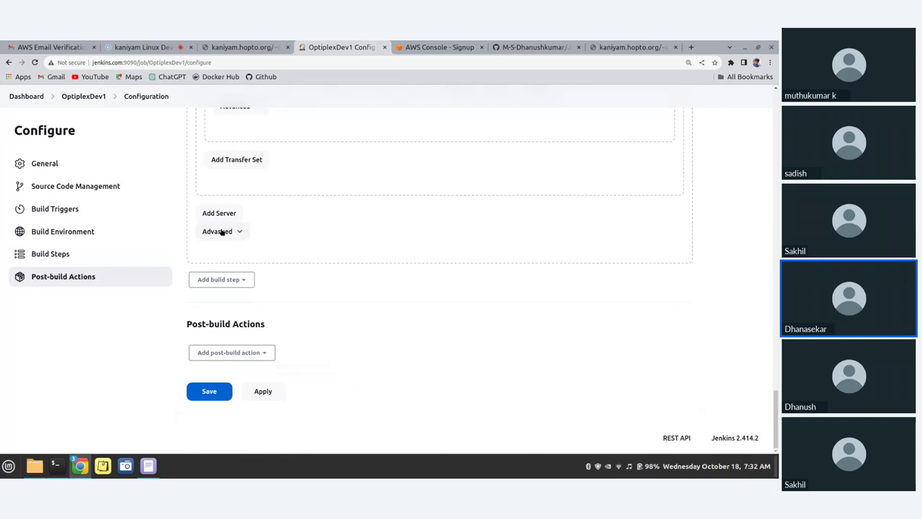
pyautogui.scroll(2, 229, 232)
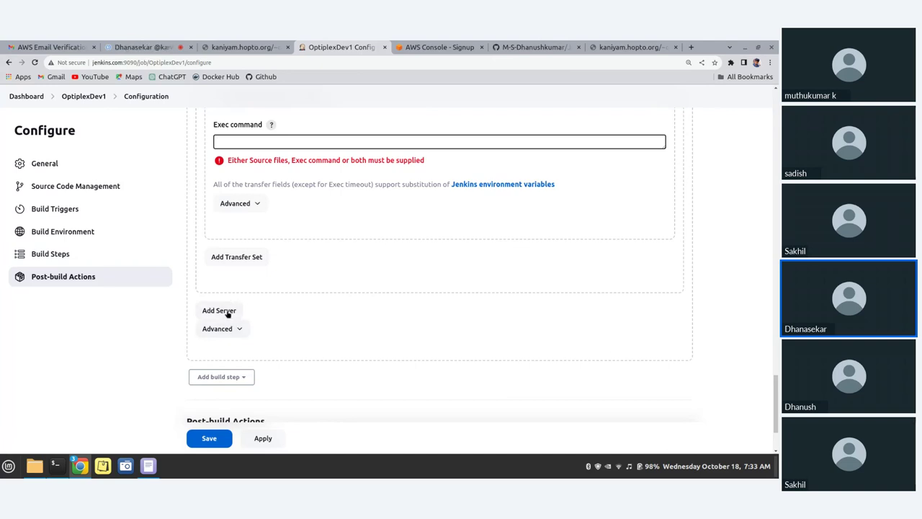
pyautogui.click(226, 310)
pyautogui.scroll(-2, 276, 304)
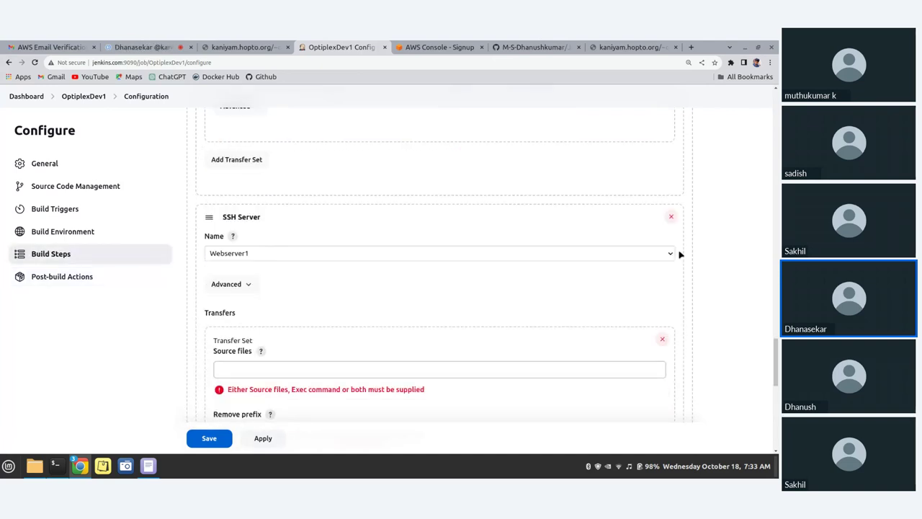
pyautogui.click(659, 252)
pyautogui.click(525, 291)
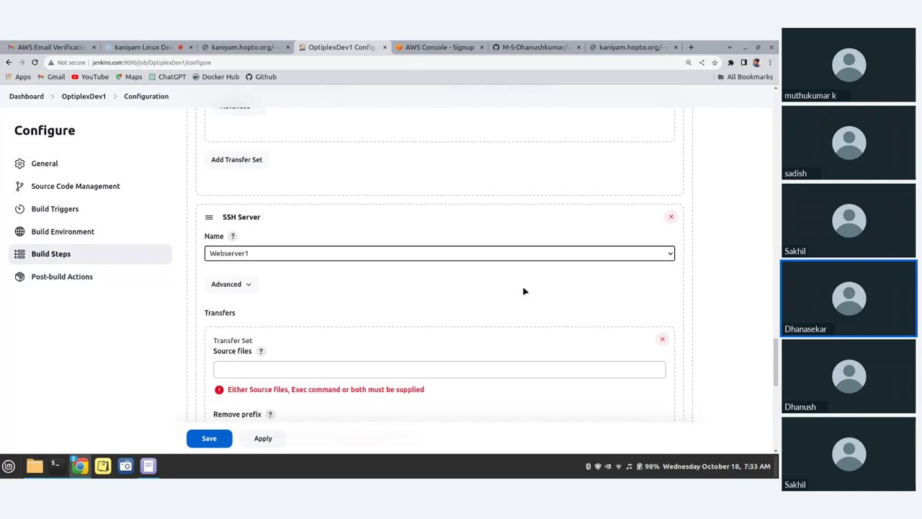
pyautogui.click(479, 256)
pyautogui.click(411, 277)
pyautogui.scroll(-1, 298, 309)
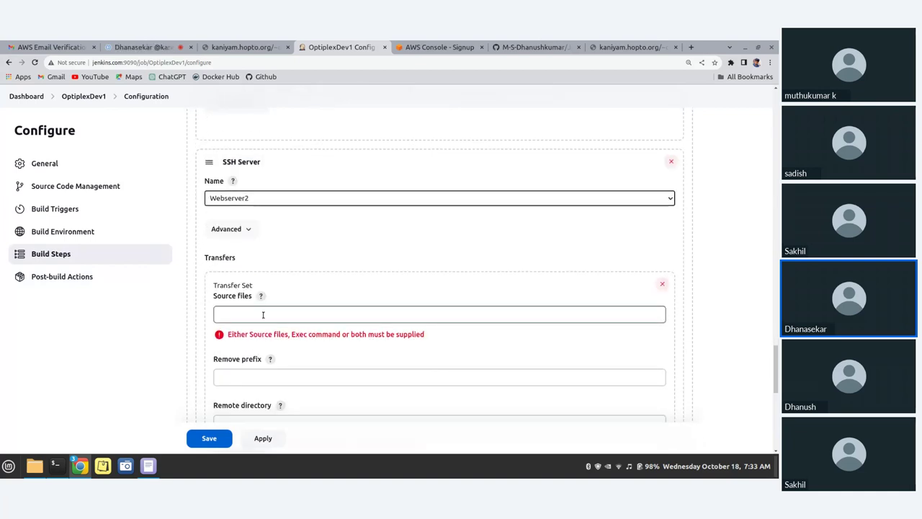
pyautogui.scroll(-1, 263, 314)
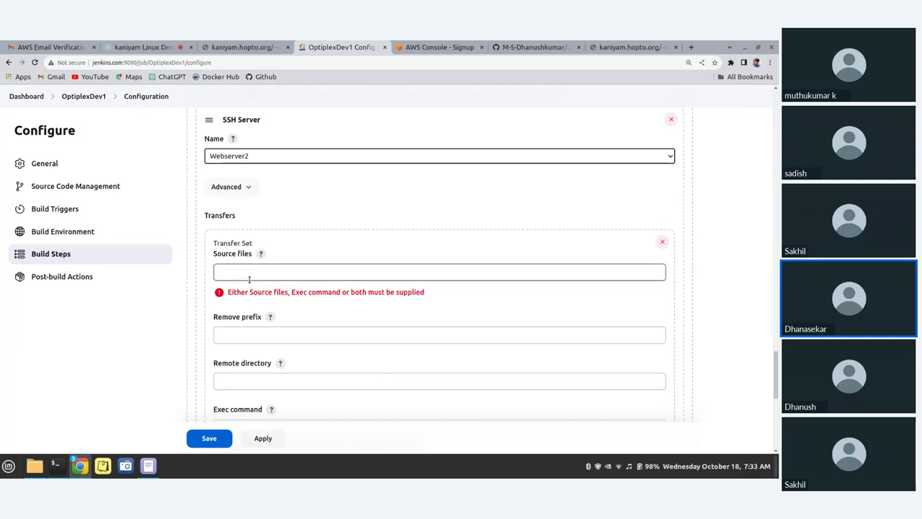
pyautogui.click(243, 377)
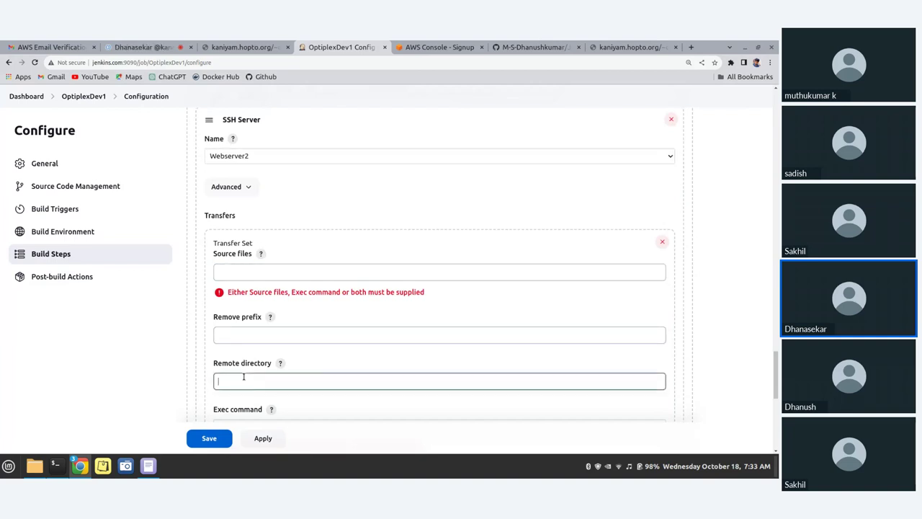
pyautogui.write('ev')
pyautogui.press('BackSpace')
pyautogui.press('BackSpace')
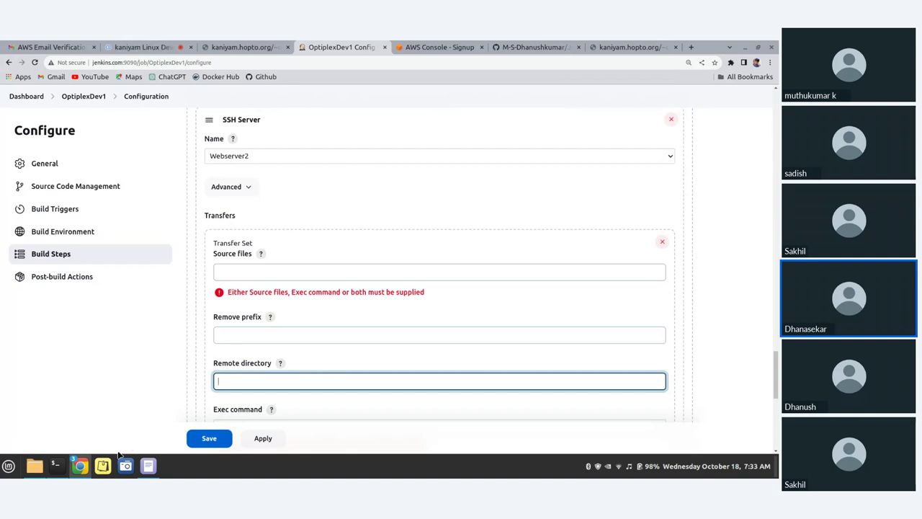
pyautogui.click(55, 466)
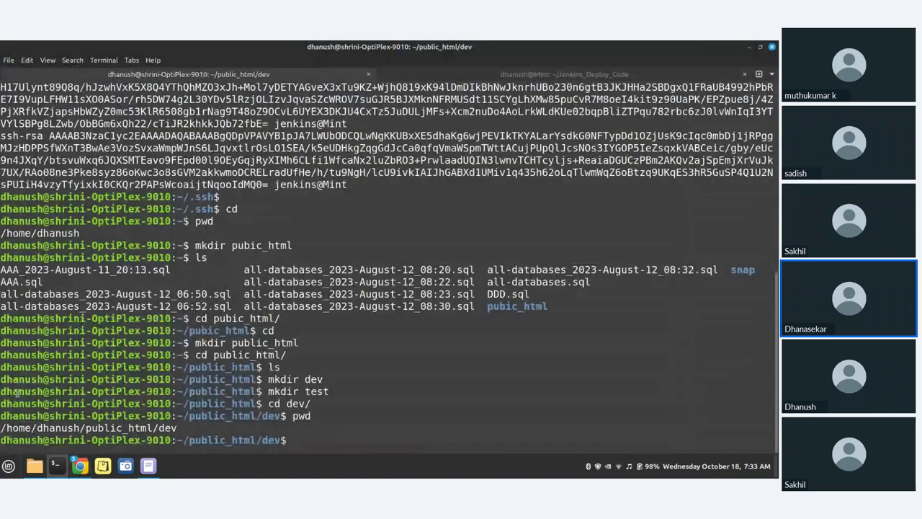
pyautogui.moveTo(2, 427); pyautogui.dragTo(178, 424)
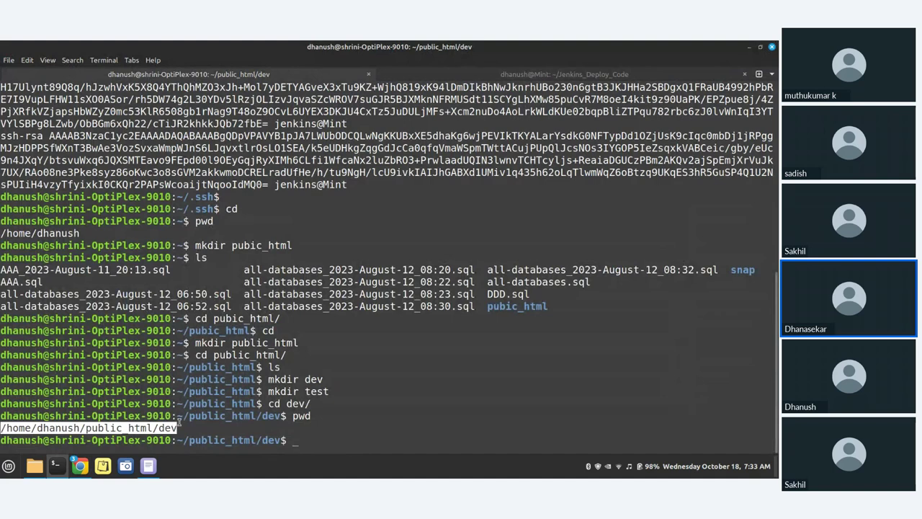
pyautogui.click(749, 49)
pyautogui.scroll(-1, 396, 307)
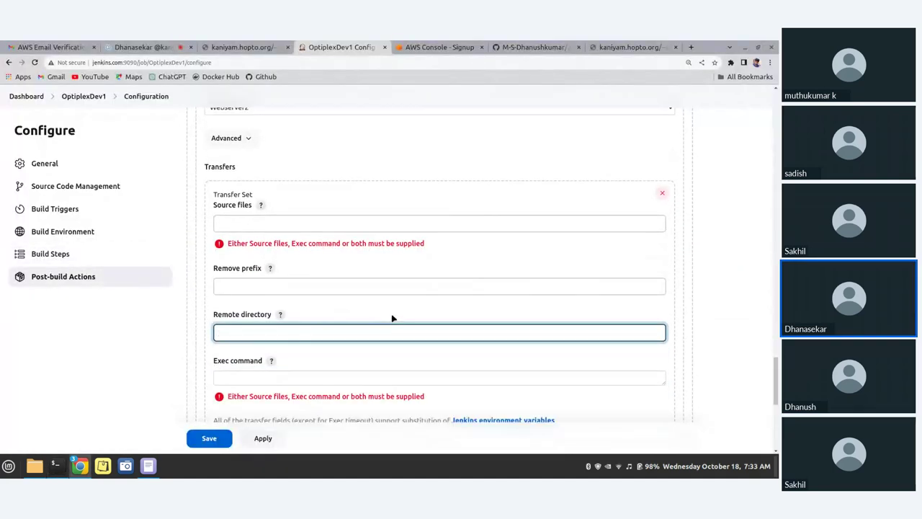
pyautogui.scroll(-1, 381, 312)
pyautogui.scroll(5, 381, 314)
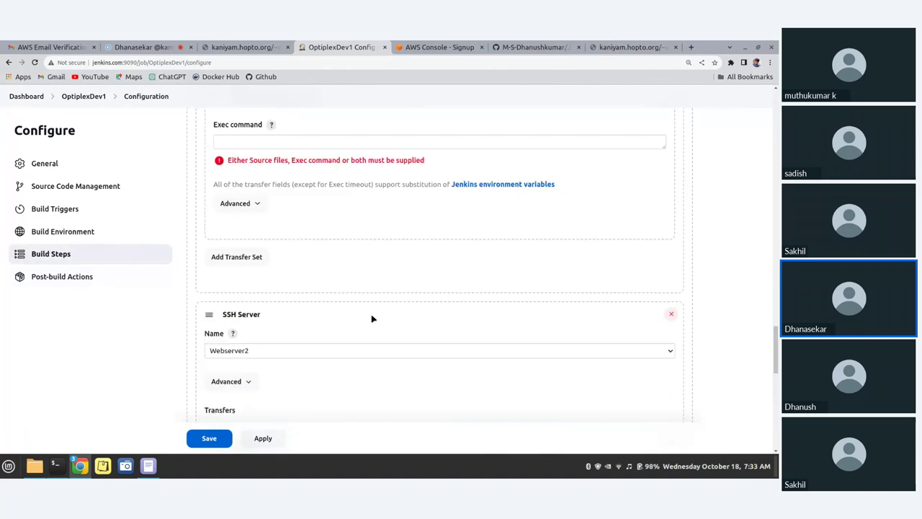
pyautogui.scroll(1, 371, 318)
pyautogui.scroll(-2, 700, 284)
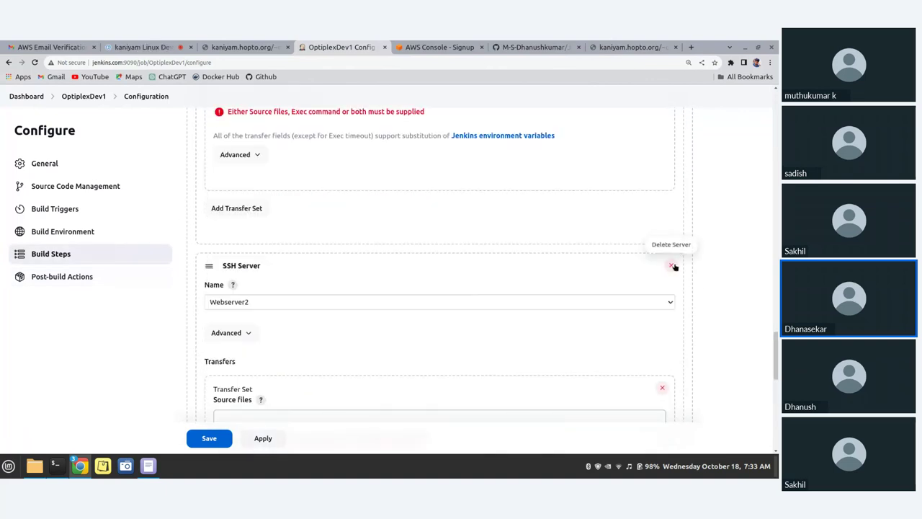
pyautogui.click(671, 266)
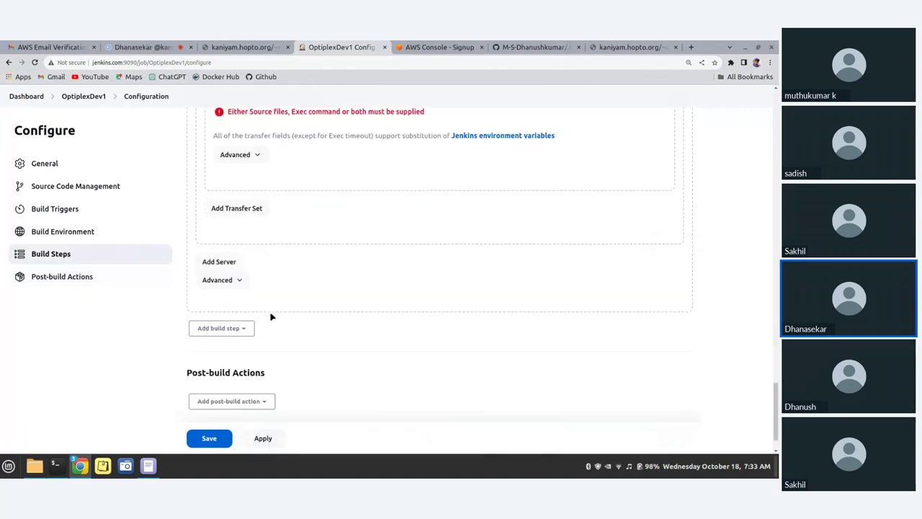
# Apply and save the OptiplexDev1 configuration without adding any post-build action
pyautogui.scroll(-1, 271, 316)
pyautogui.scroll(3, 252, 305)
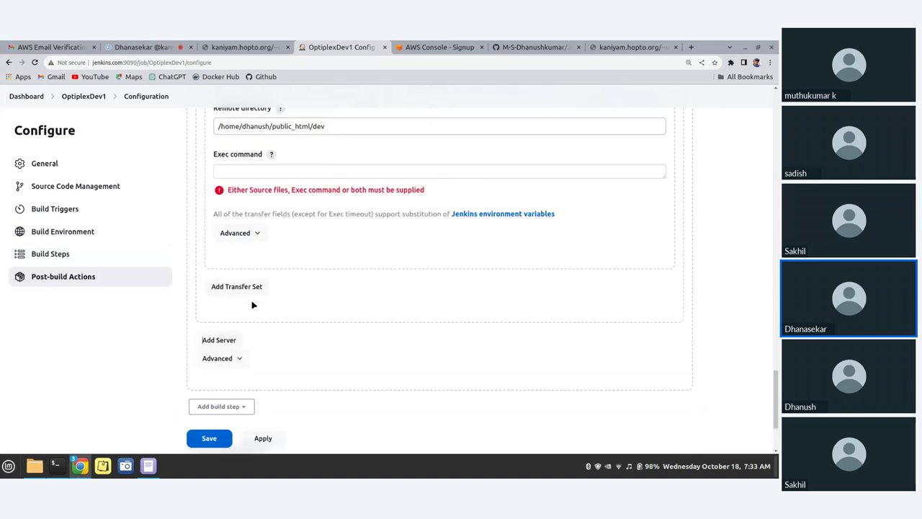
pyautogui.scroll(1, 252, 304)
pyautogui.scroll(-2, 252, 305)
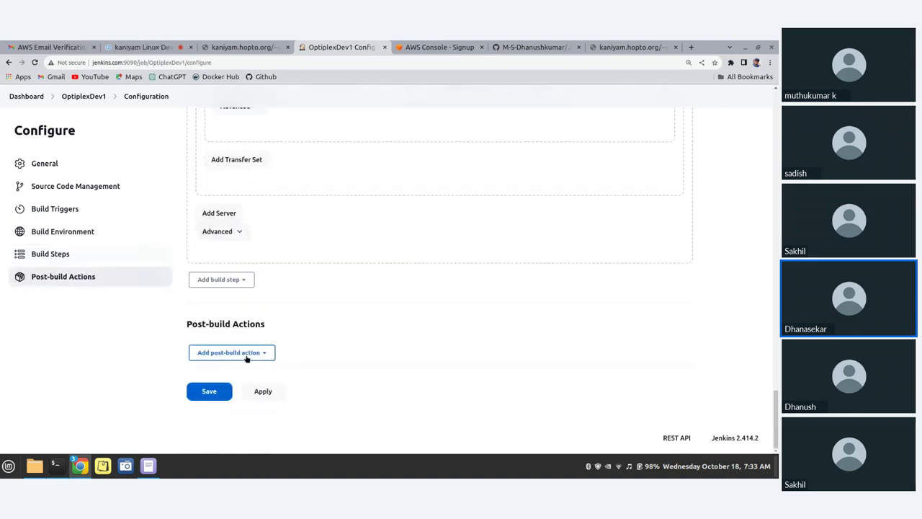
pyautogui.click(247, 353)
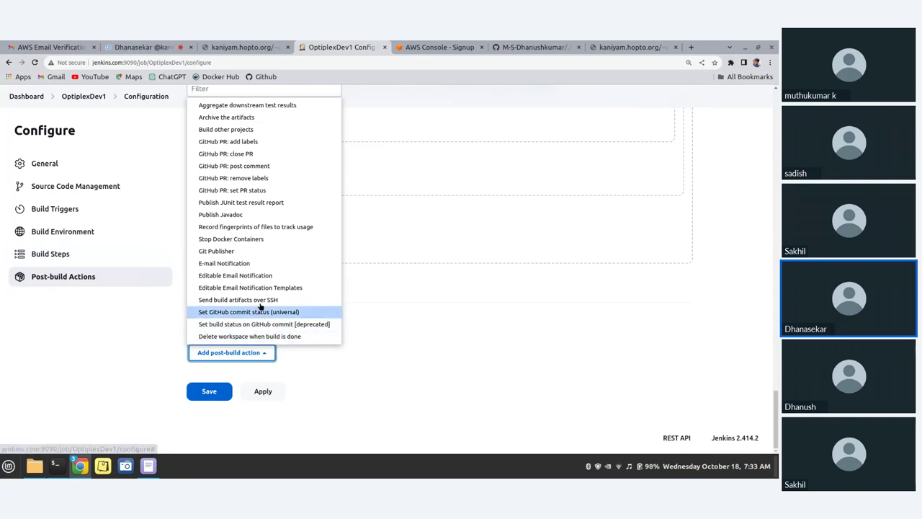
pyautogui.click(428, 362)
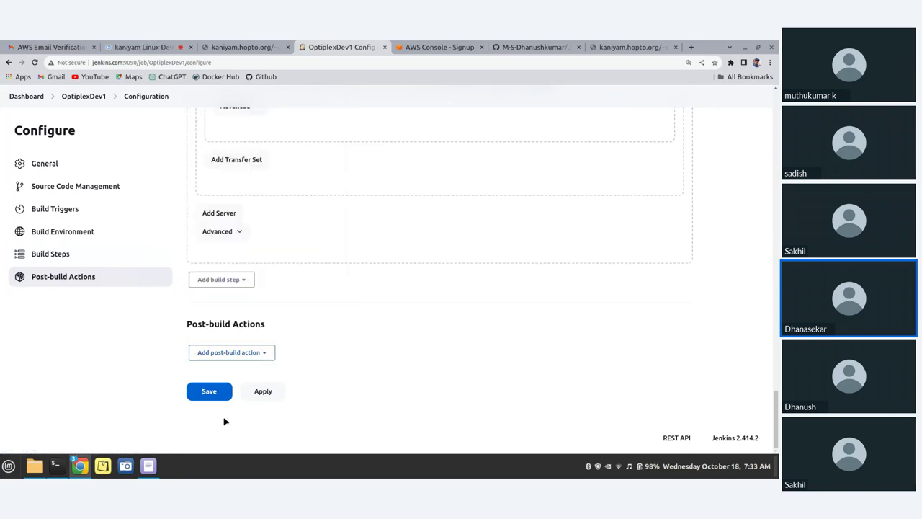
pyautogui.click(271, 391)
pyautogui.click(210, 396)
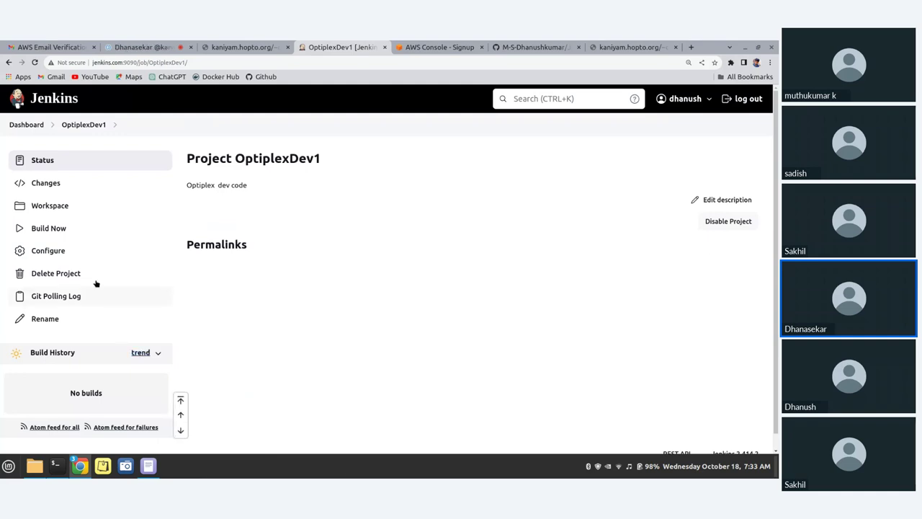
pyautogui.scroll(-1, 47, 320)
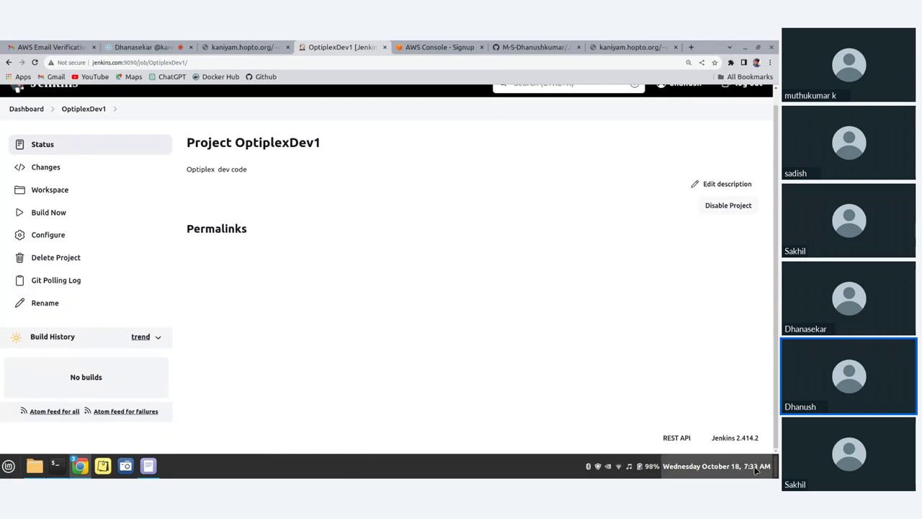
pyautogui.moveTo(755, 468)
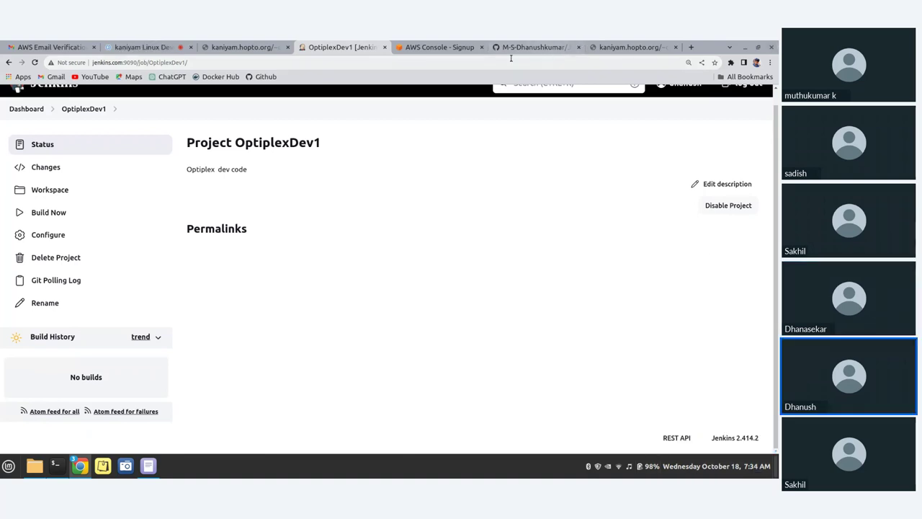
# Switch the Jenkins_Deploy_Code repository to the dev branch with git checkout dev and confirm it
pyautogui.click(50, 472)
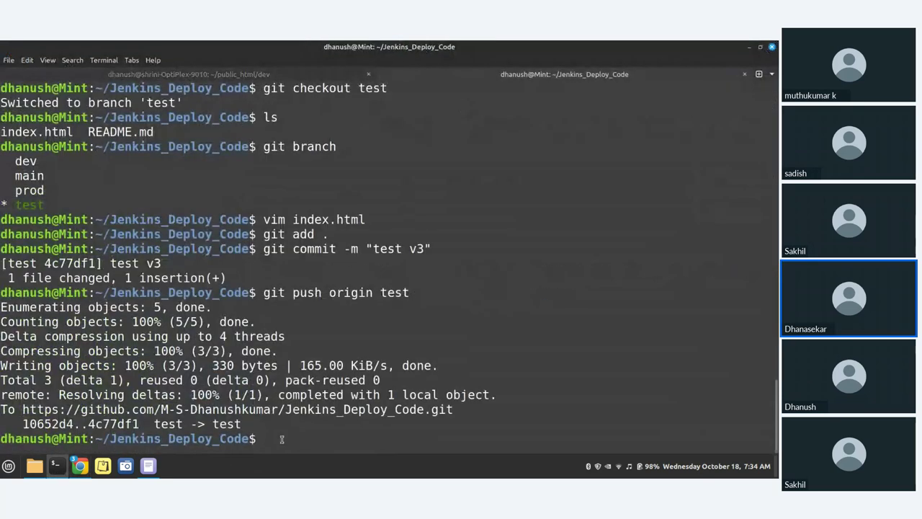
pyautogui.write('git branch')
pyautogui.press('Return')
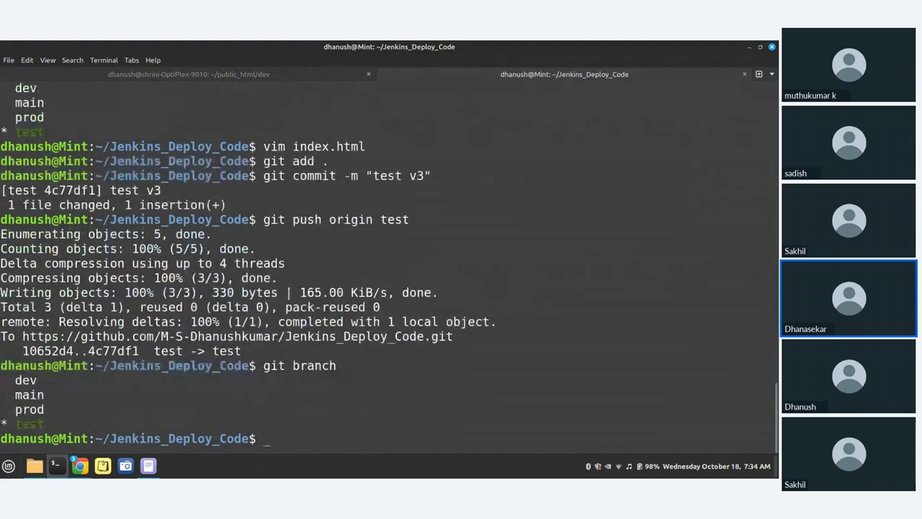
pyautogui.write('git checkout d')
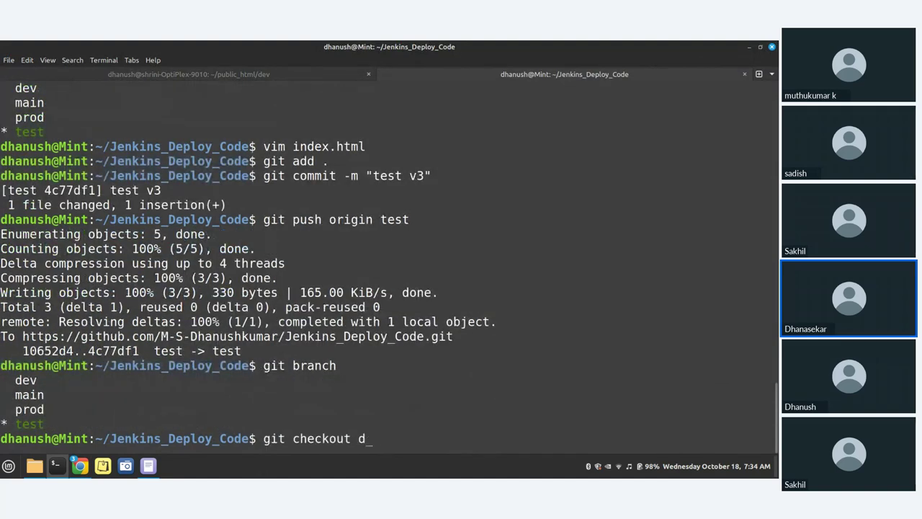
pyautogui.write('ev')
pyautogui.press('Return')
pyautogui.write('git bra')
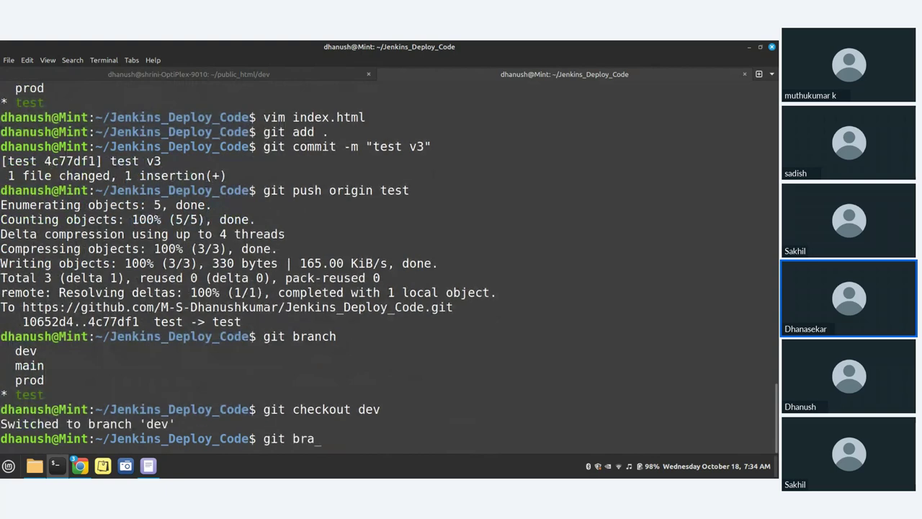
pyautogui.write('nch')
pyautogui.press('Return')
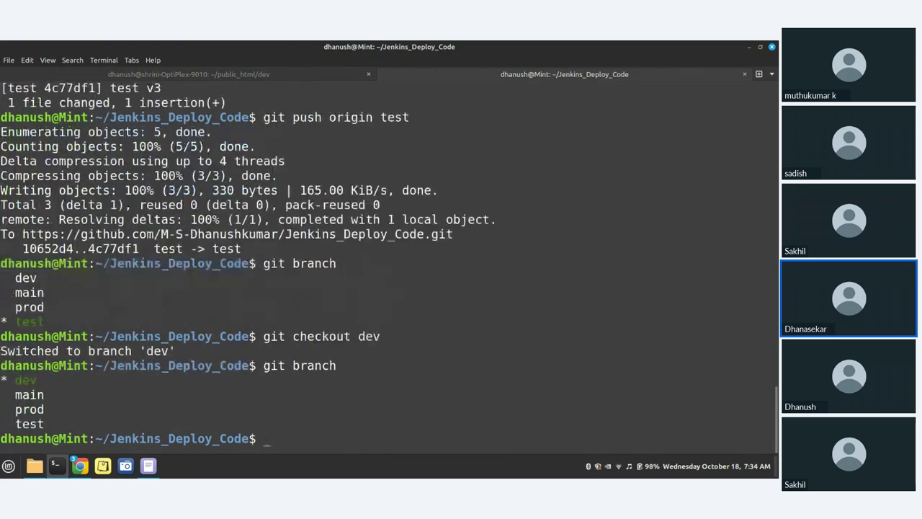
# Add the line <h1> Dev code v4 </h1> to index.html in vim and save
pyautogui.write('vim index.html')
pyautogui.press('Return')
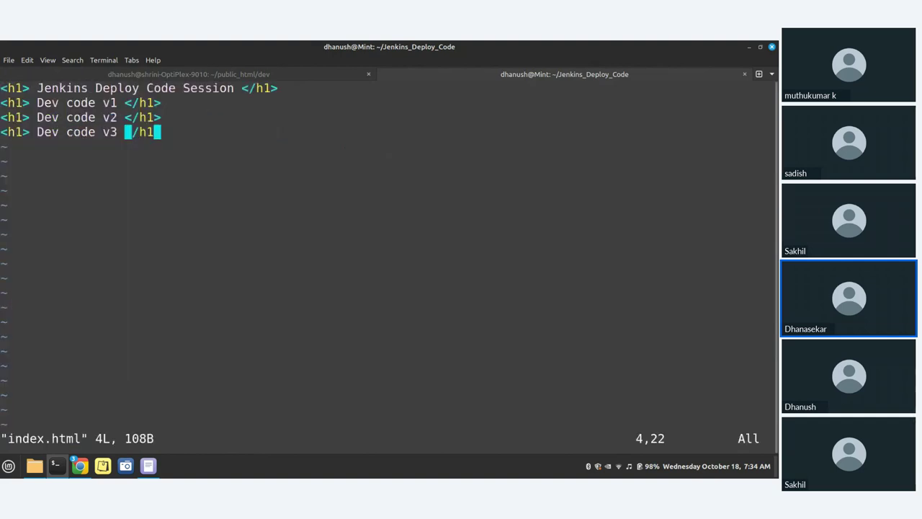
pyautogui.press('i')
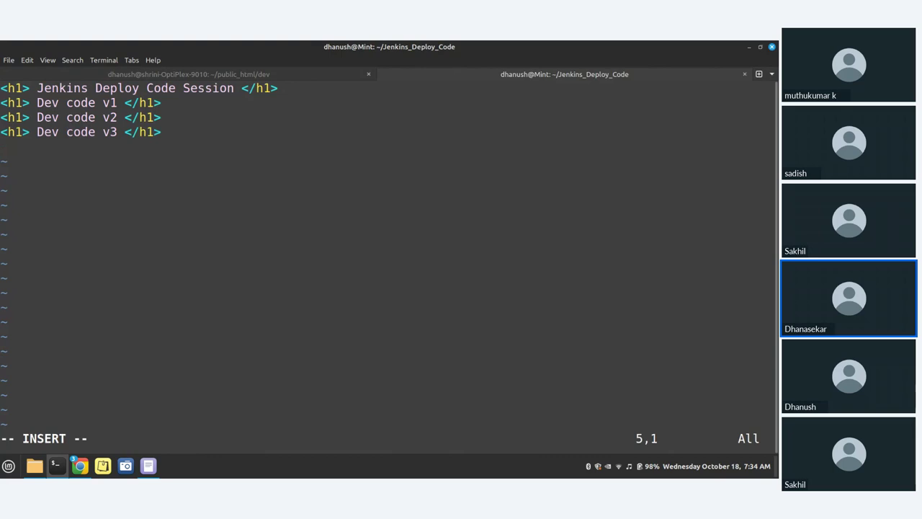
pyautogui.write('<h1)')
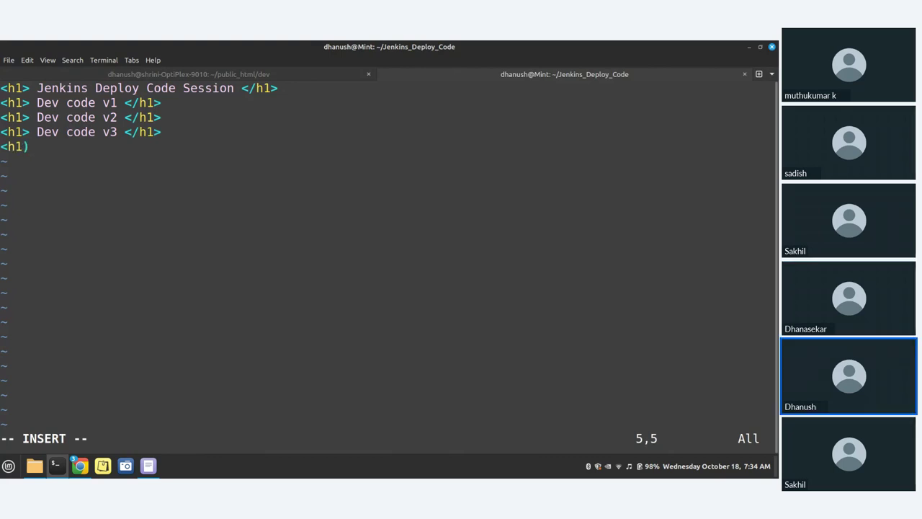
pyautogui.press('BackSpace')
pyautogui.write('> Deve')
pyautogui.press('BackSpace')
pyautogui.write('code')
pyautogui.write('  v4')
pyautogui.press('BackSpace')
pyautogui.press('BackSpace')
pyautogui.press('BackSpace')
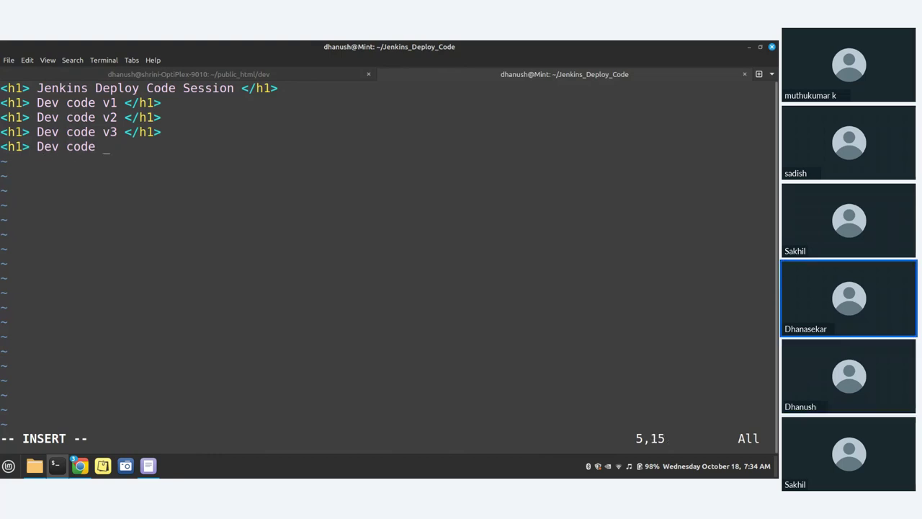
pyautogui.write('v4')
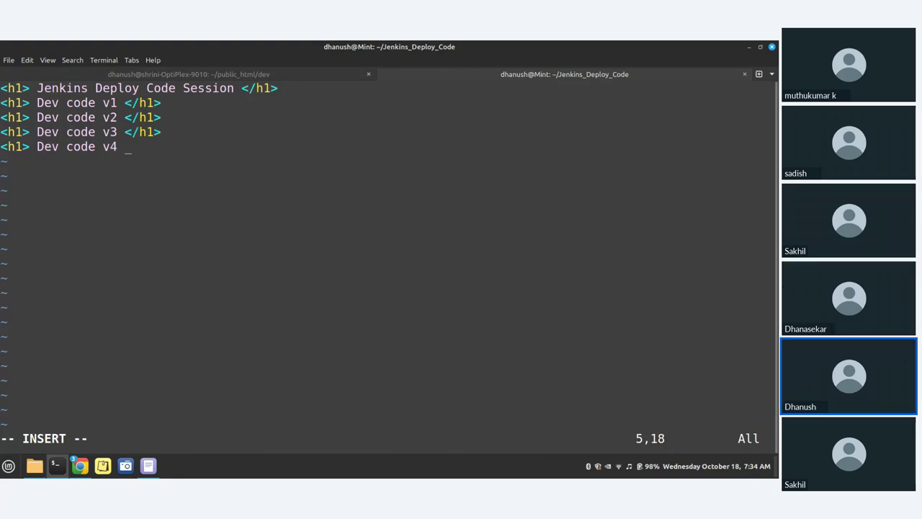
pyautogui.write(' </h1>')
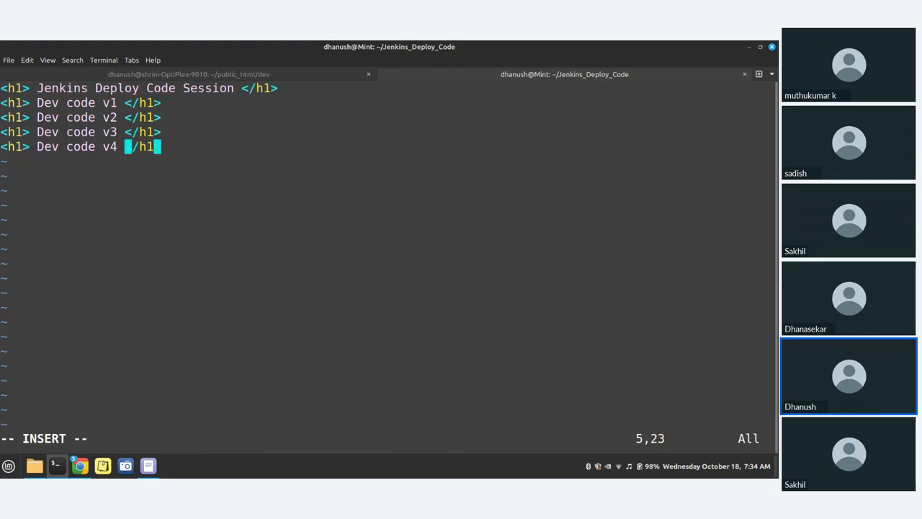
pyautogui.press('Escape')
pyautogui.hotkey('shift', ';')
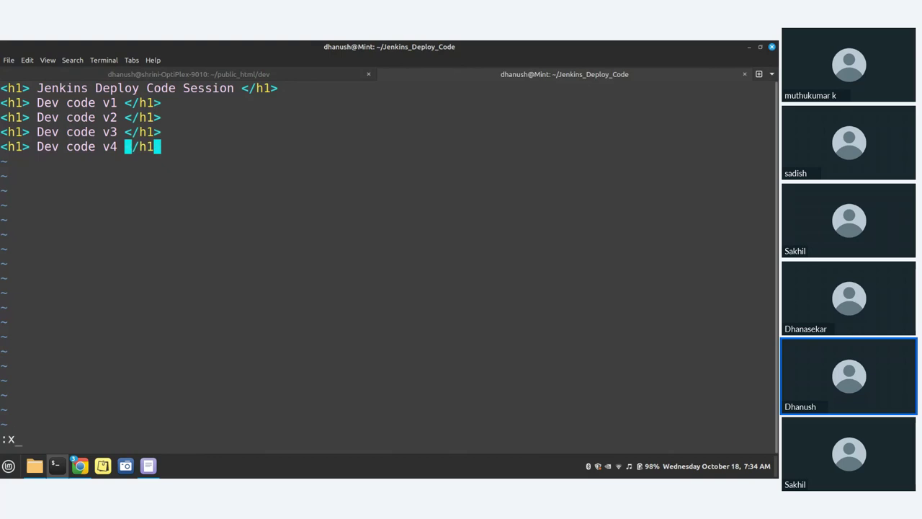
pyautogui.press('Return')
# Stage all changes and commit them with the message "dev v4"
pyautogui.write('git add .')
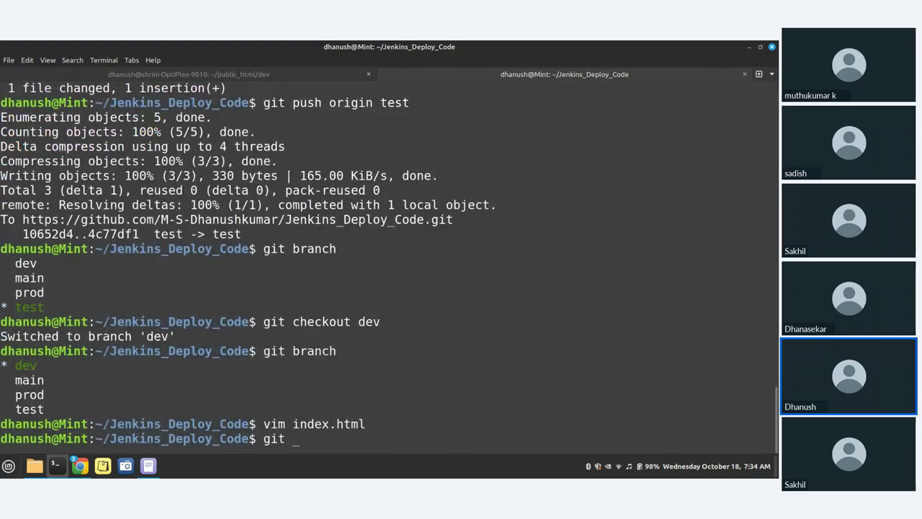
pyautogui.press('Return')
pyautogui.write('git commit -m')
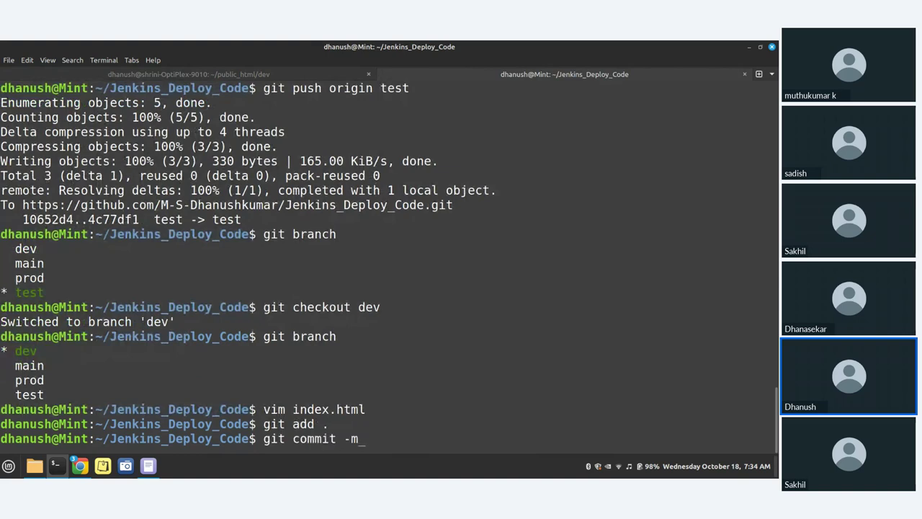
pyautogui.write('  "dev v')
pyautogui.write('4')
pyautogui.press('Return')
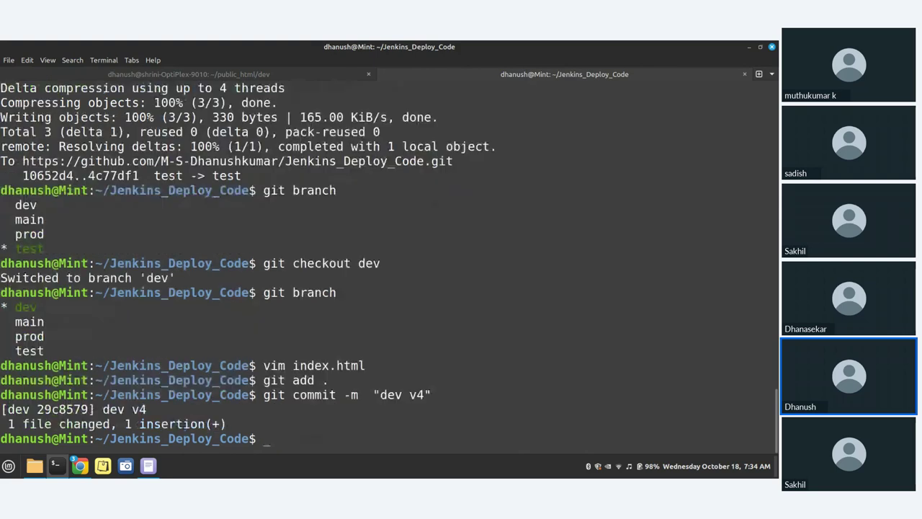
# Push the dev branch to origin with git push origin dev
pyautogui.write('git puus')
pyautogui.press('BackSpace')
pyautogui.press('BackSpace')
pyautogui.write('sh origin d')
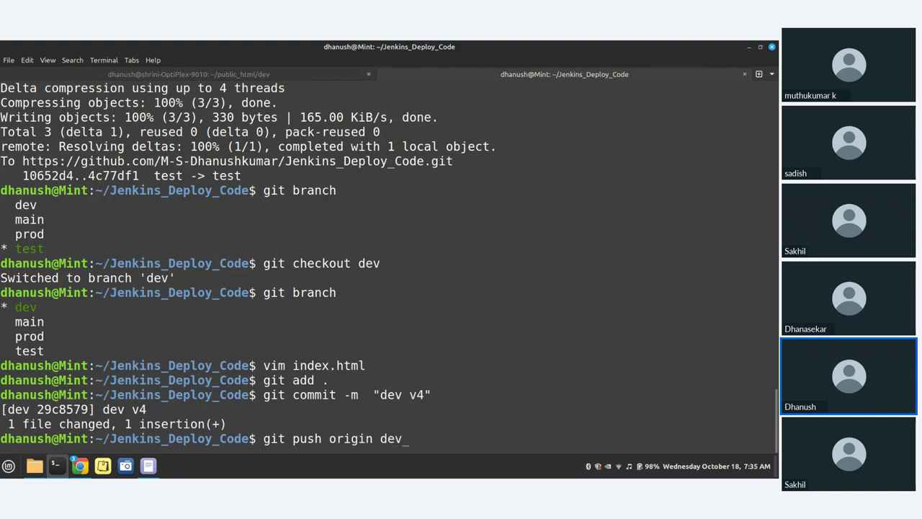
pyautogui.write('ev')
pyautogui.press('Return')
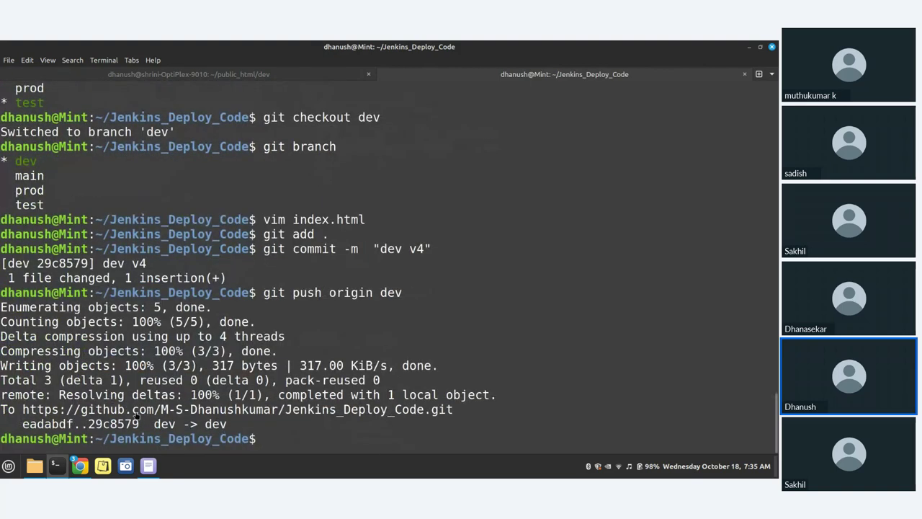
pyautogui.click(78, 470)
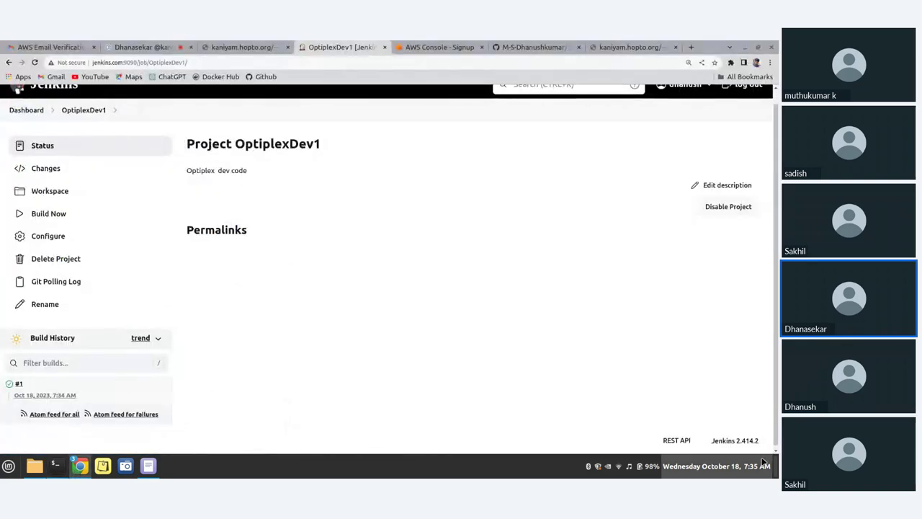
# Check the test and dev site tabs, then highlight pending build #2 in OptiplexDev1's Build History
pyautogui.scroll(1, 332, 355)
pyautogui.scroll(-1, 52, 392)
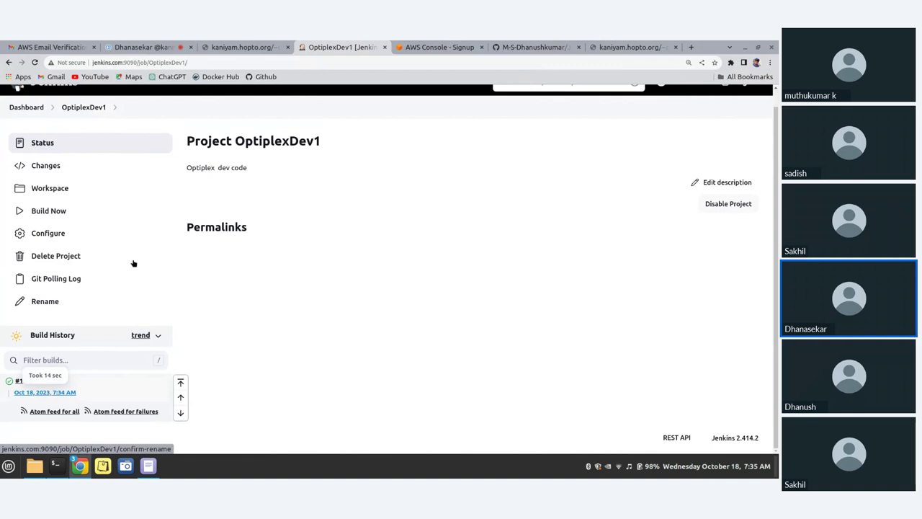
pyautogui.click(616, 46)
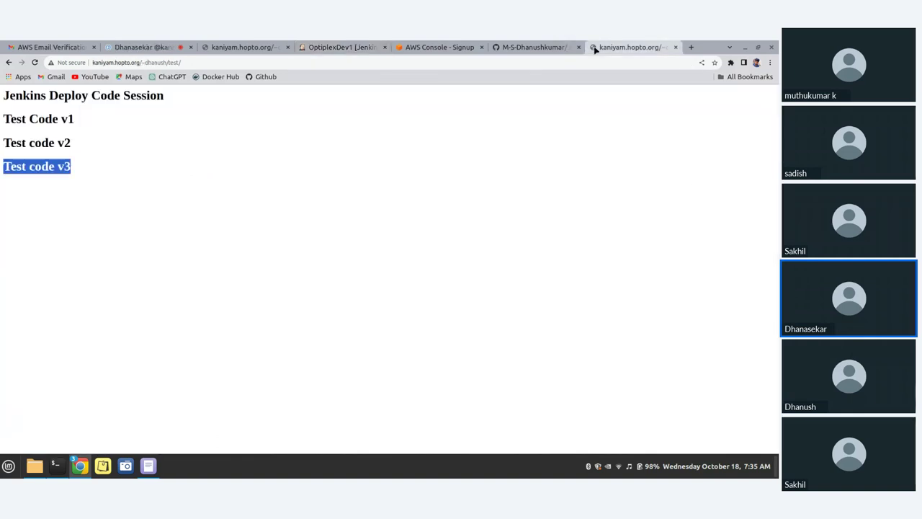
pyautogui.click(233, 45)
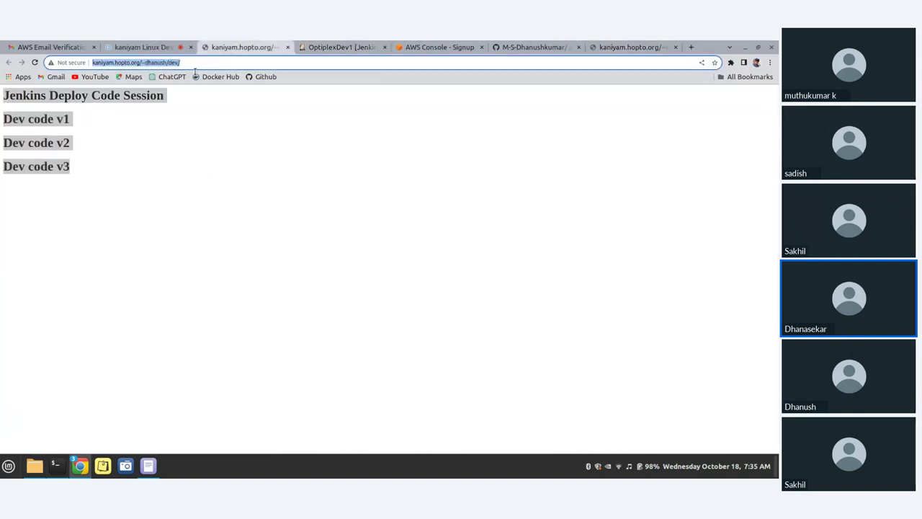
pyautogui.click(143, 43)
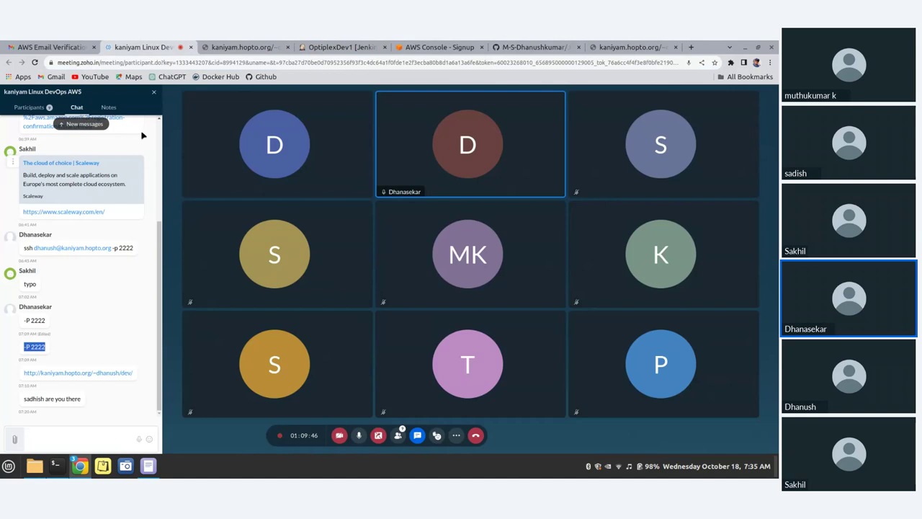
pyautogui.click(229, 46)
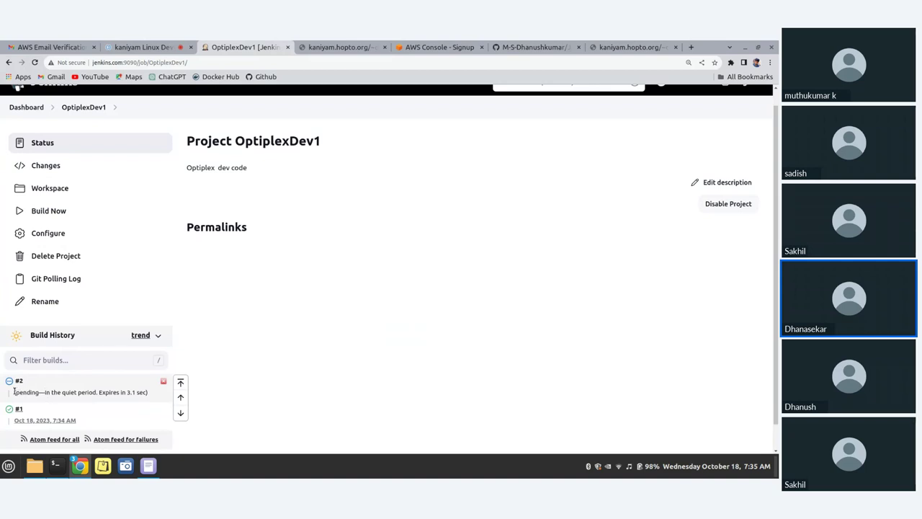
pyautogui.moveTo(14, 391); pyautogui.dragTo(347, 419)
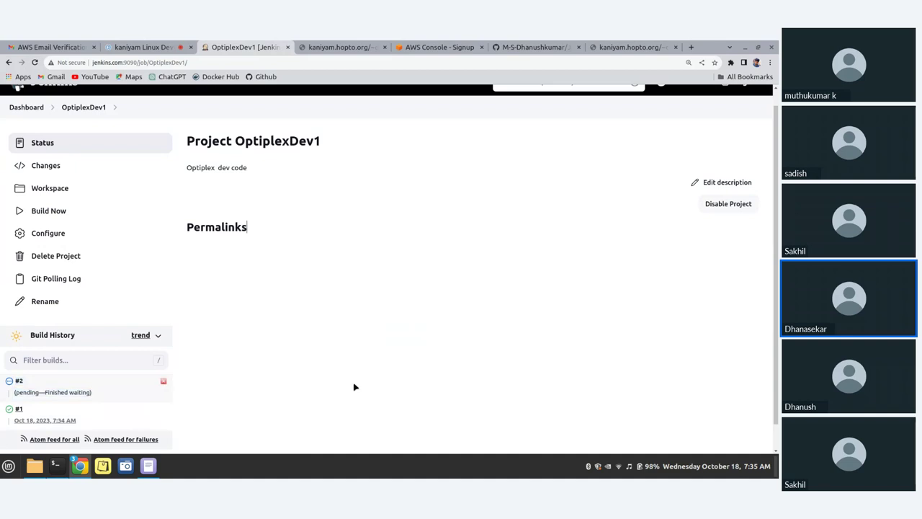
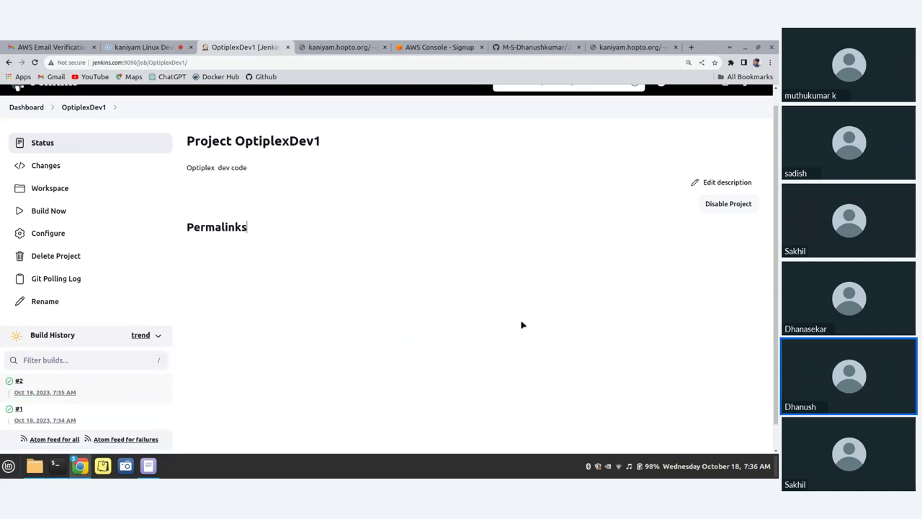
# Reload the kaniyam.hopto.org dev page to confirm Dev code v4 appears, then go back to Jenkins
pyautogui.click(319, 46)
pyautogui.moveTo(72, 170); pyautogui.dragTo(3, 166)
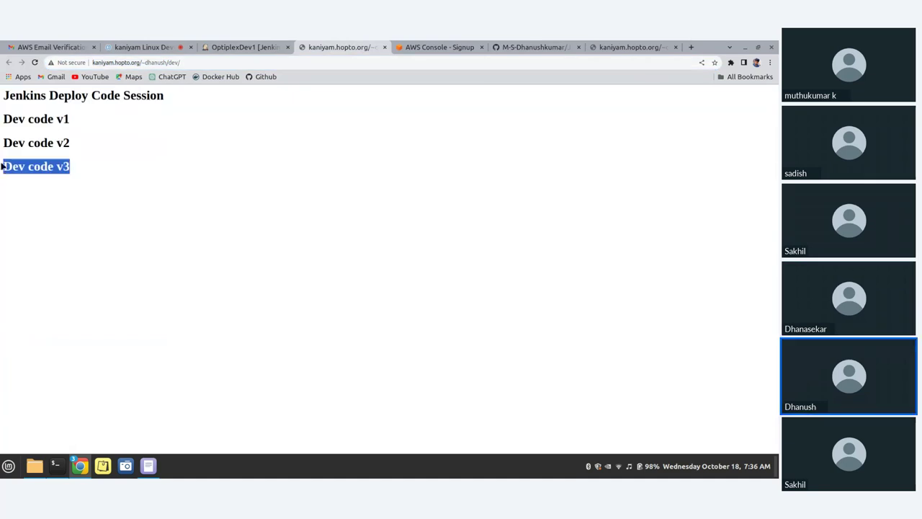
pyautogui.click(34, 63)
pyautogui.moveTo(72, 190); pyautogui.dragTo(1, 203)
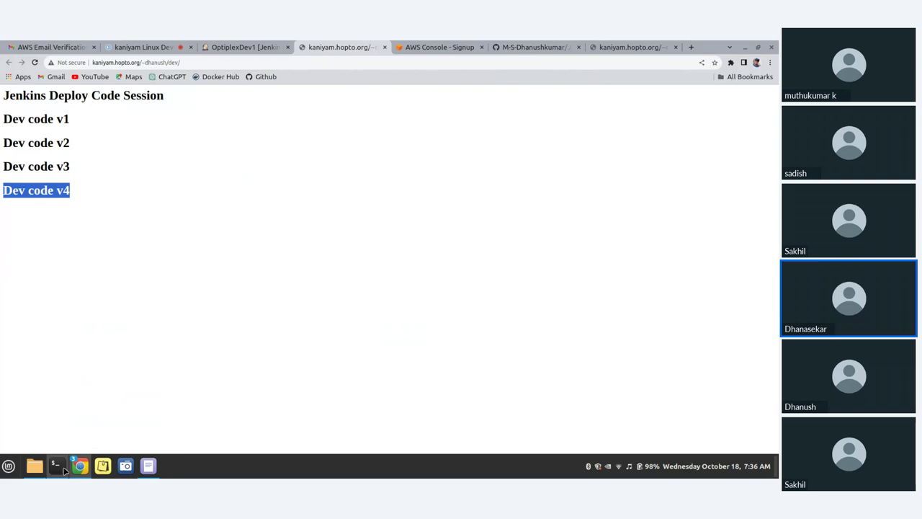
pyautogui.click(222, 45)
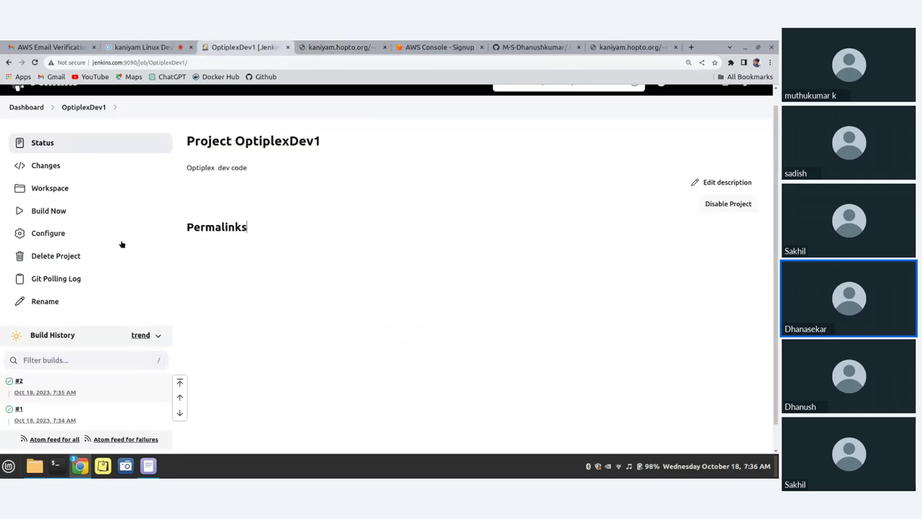
pyautogui.scroll(1, 119, 266)
# From the Jenkins dashboard, create a new freestyle project named OptiplexTest1
pyautogui.click(26, 124)
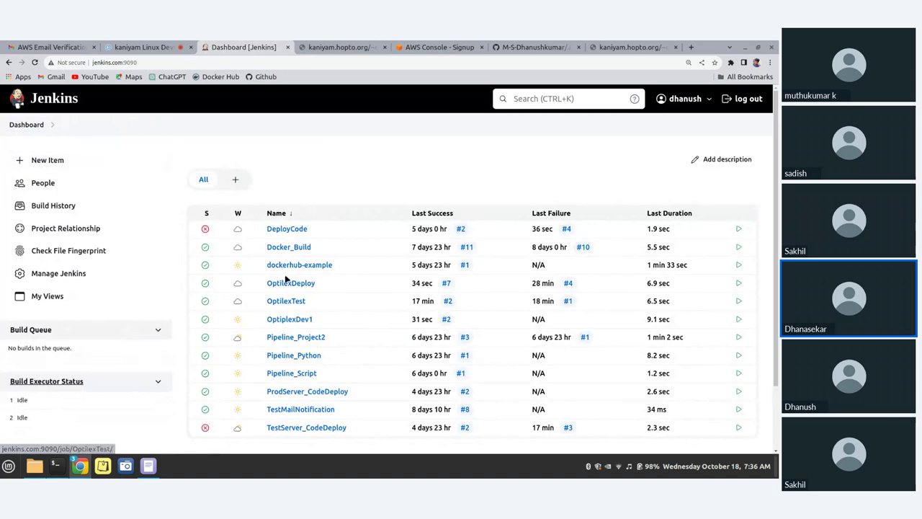
pyautogui.scroll(-1, 307, 333)
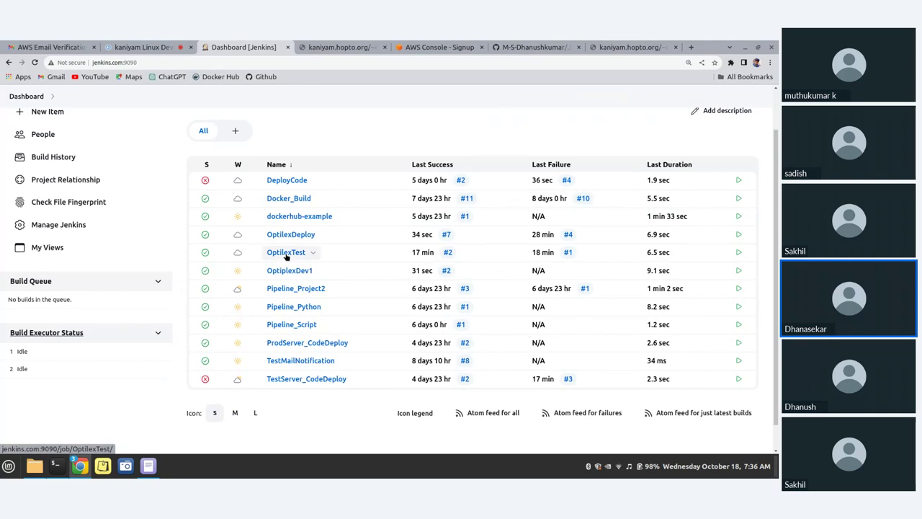
pyautogui.scroll(1, 72, 195)
pyautogui.click(43, 160)
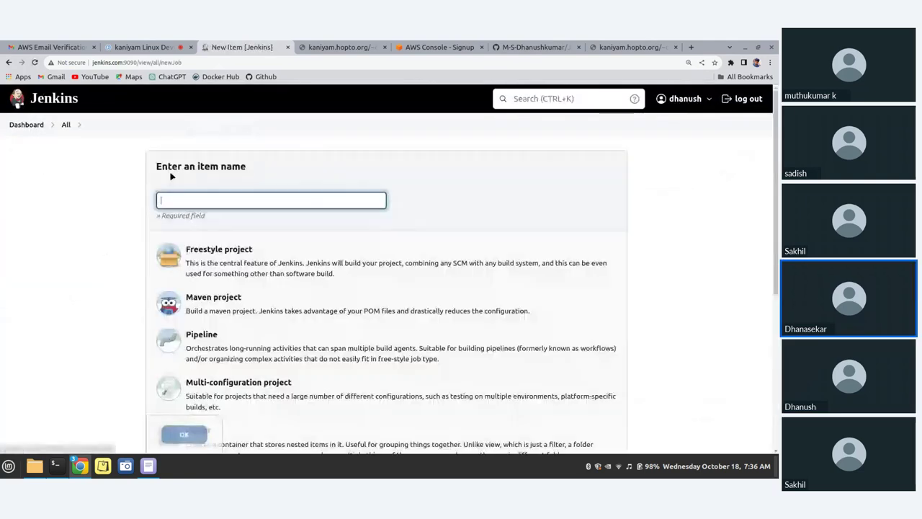
pyautogui.write('Opti')
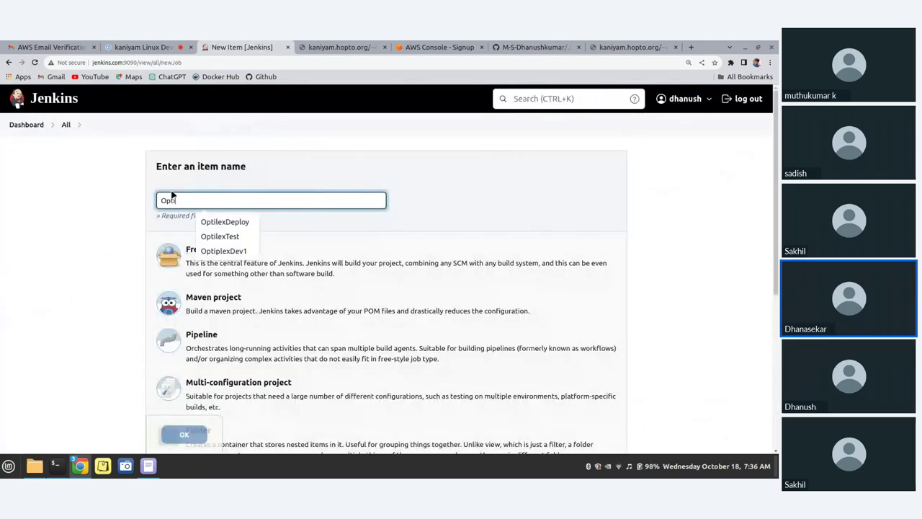
pyautogui.write('plex')
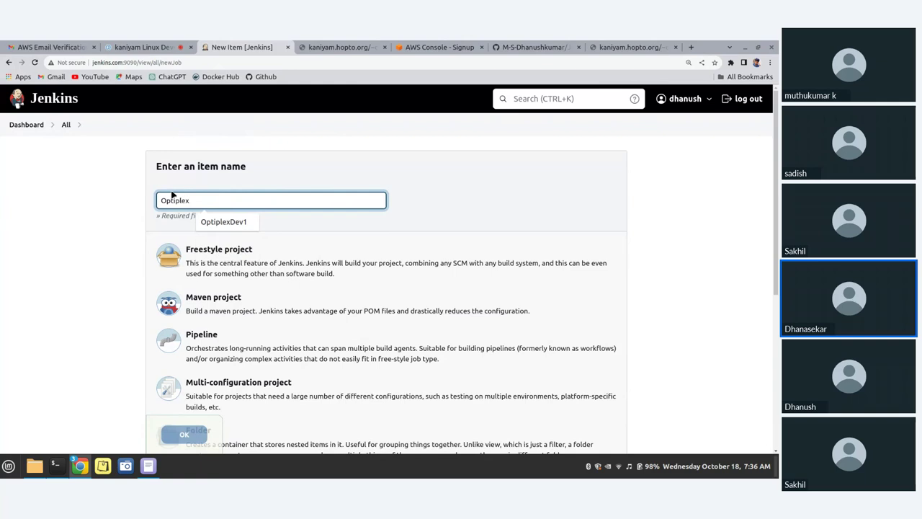
pyautogui.write('test')
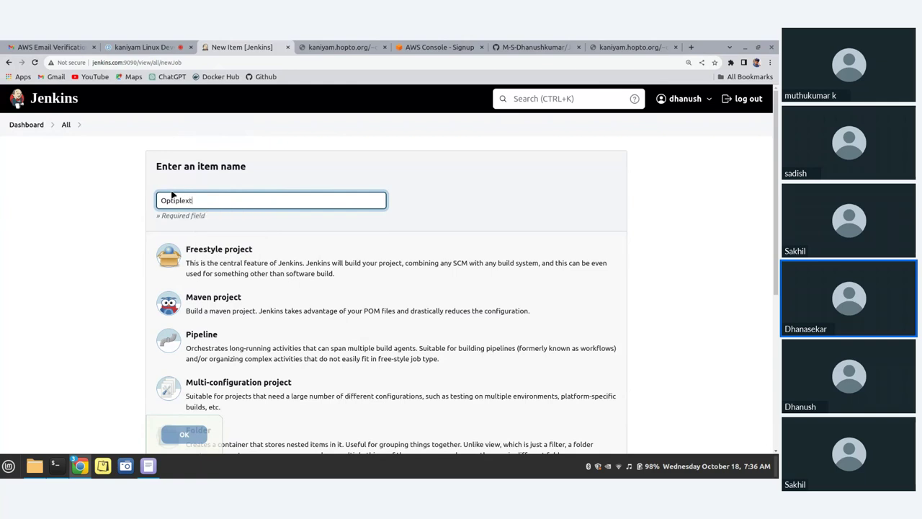
pyautogui.press('BackSpace')
pyautogui.write('Test1')
pyautogui.click(314, 247)
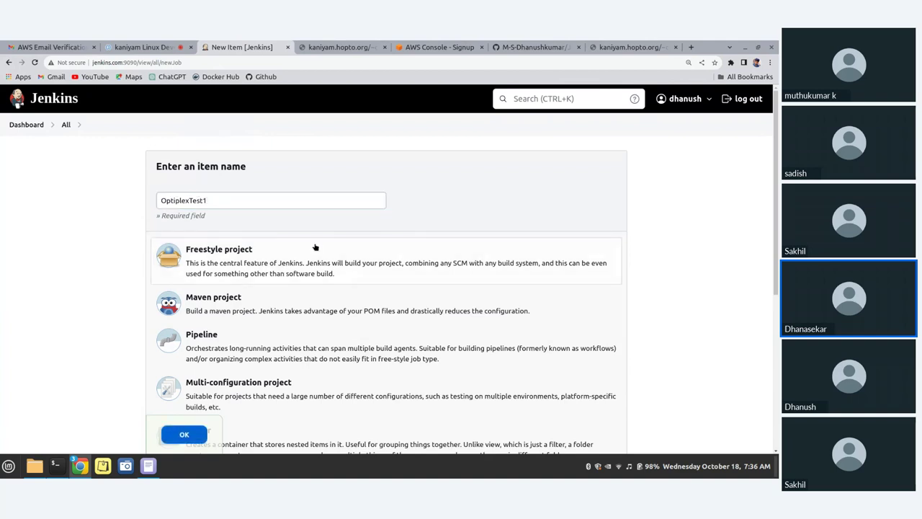
pyautogui.scroll(-5, 192, 432)
pyautogui.click(182, 389)
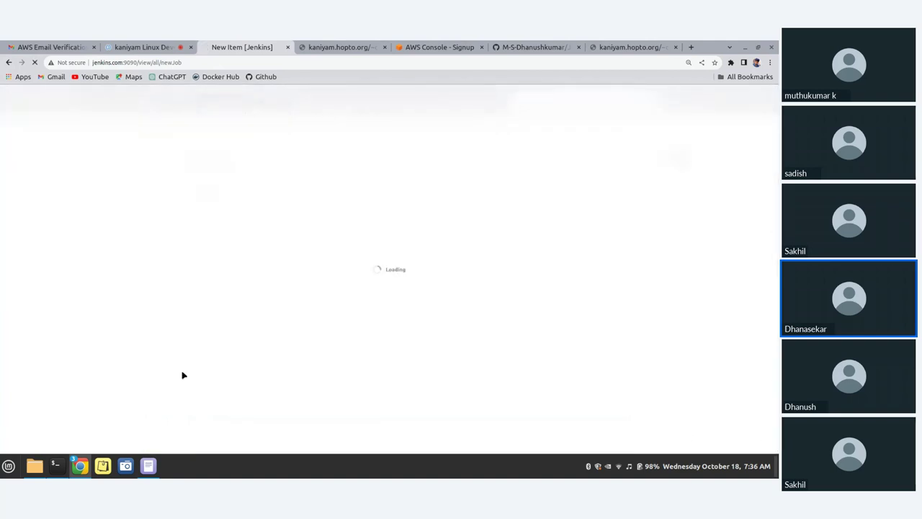
pyautogui.click(259, 223)
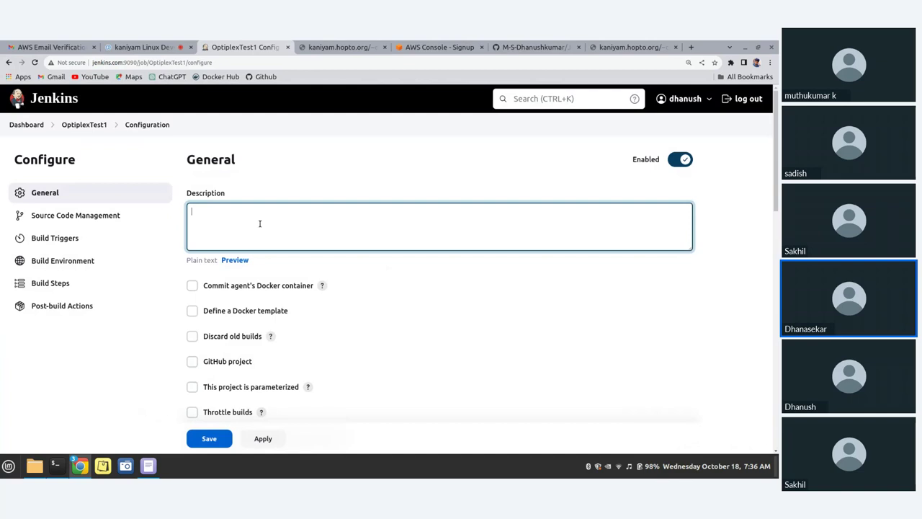
# Describe the job as 'Optiplex test' and use Git with the Jenkins_Deploy_Code repository URL
pyautogui.write('Optiplex test code')
pyautogui.scroll(-5, 294, 229)
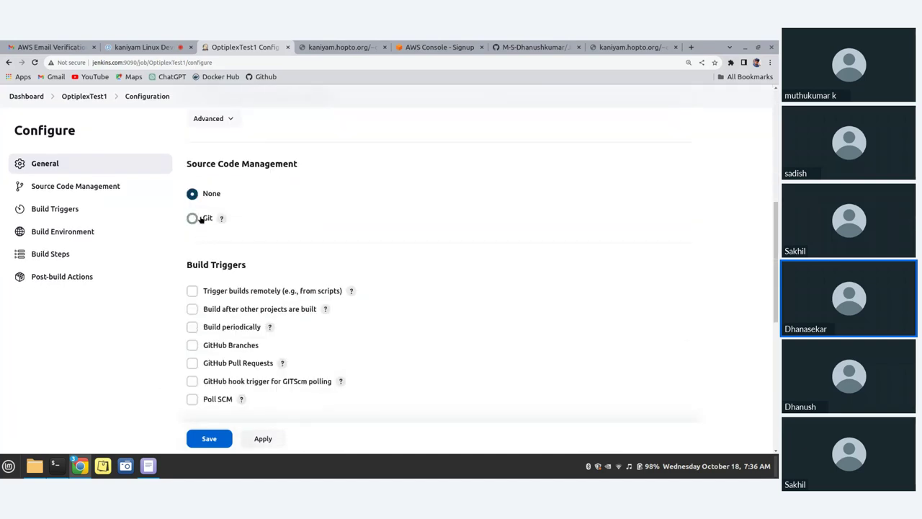
pyautogui.click(192, 218)
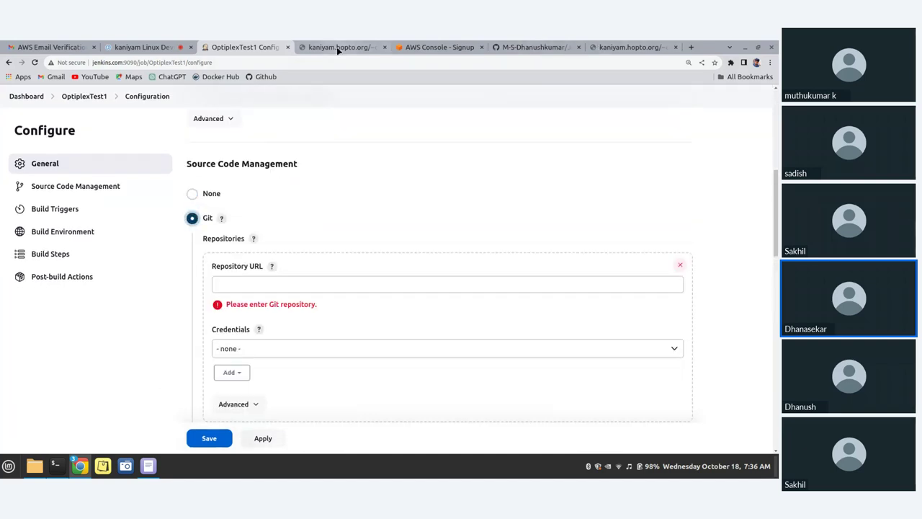
pyautogui.click(559, 43)
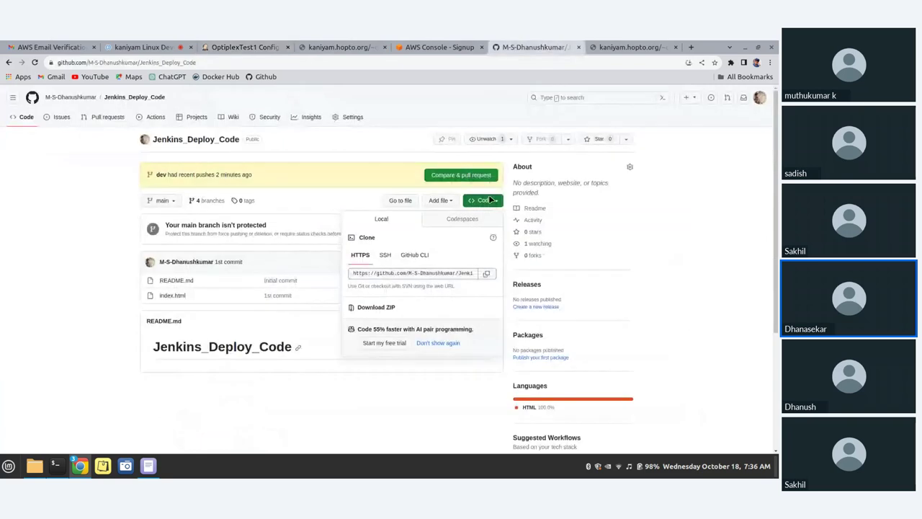
pyautogui.click(482, 200)
pyautogui.click(482, 200)
pyautogui.click(486, 274)
pyautogui.click(230, 47)
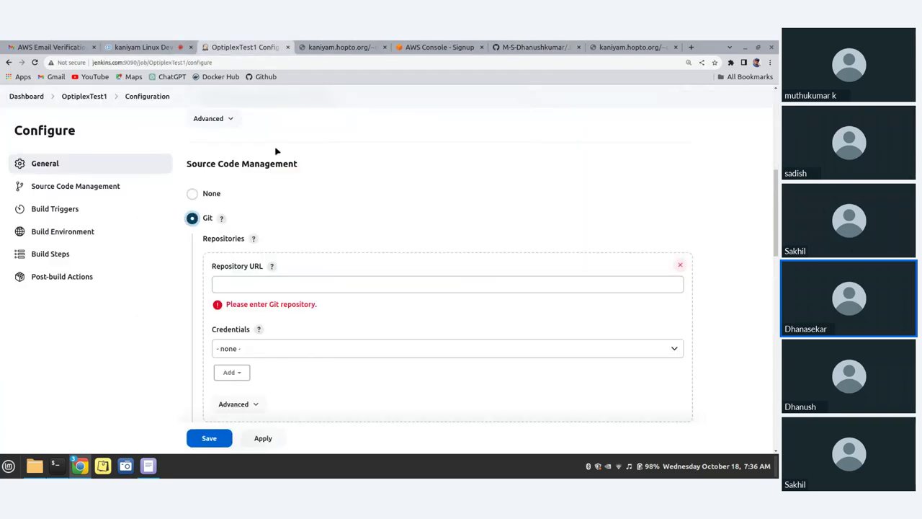
pyautogui.click(245, 291)
pyautogui.hotkey('ctrl', 'v')
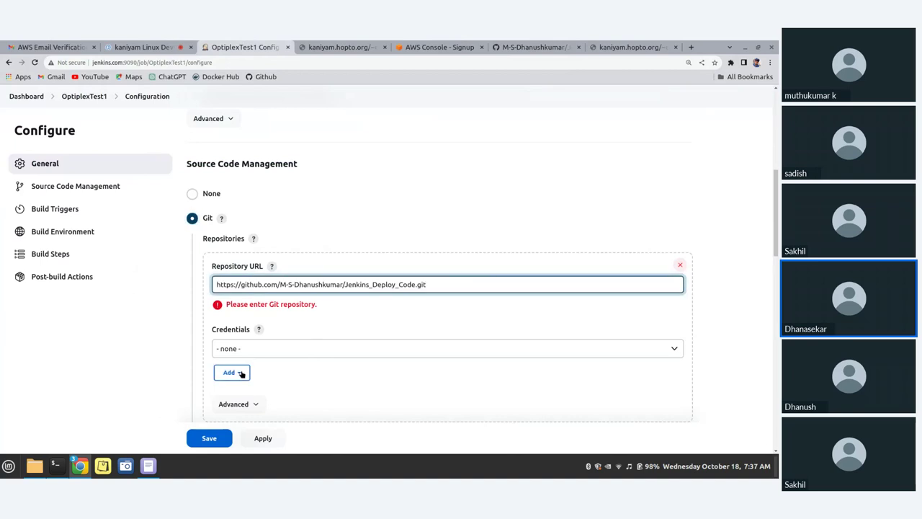
# Change the branch specifier from */master to */test
pyautogui.scroll(-3, 241, 351)
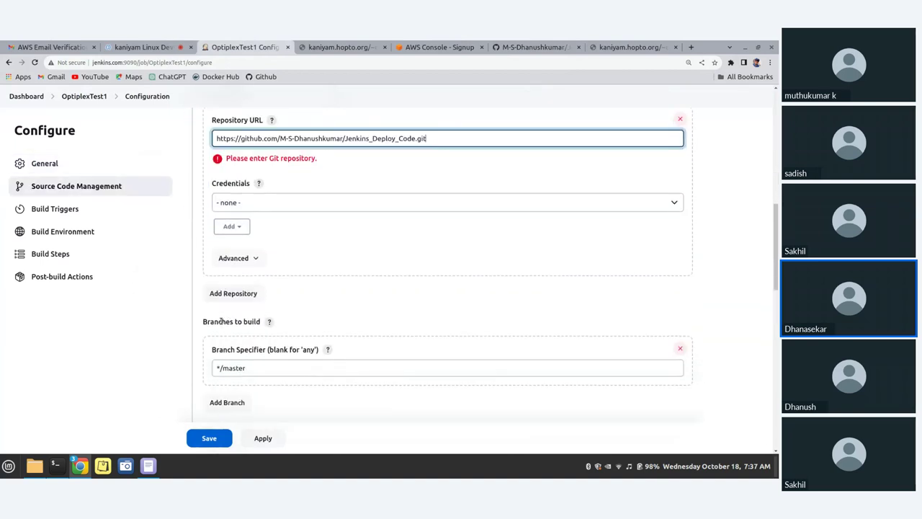
pyautogui.click(255, 368)
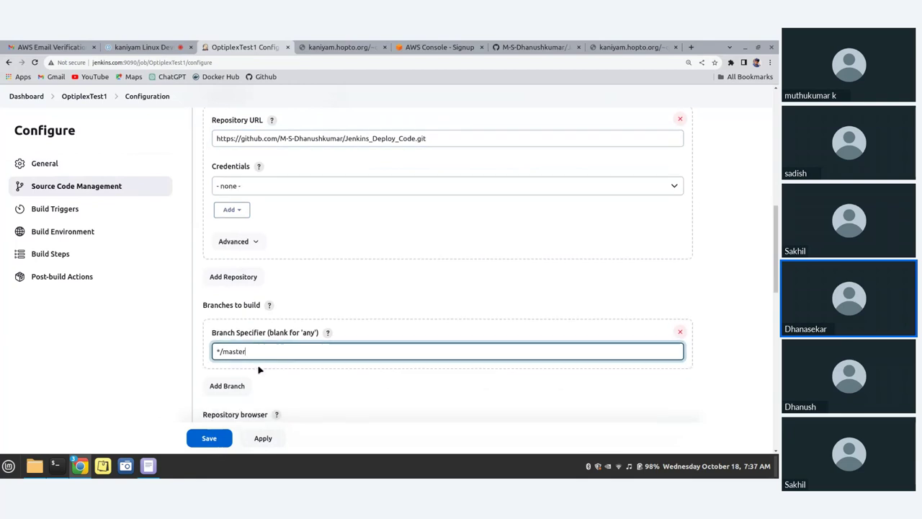
pyautogui.press('BackSpace')
pyautogui.press('BackSpace')
pyautogui.press('BackSpace')
pyautogui.press('BackSpace')
pyautogui.press('BackSpace')
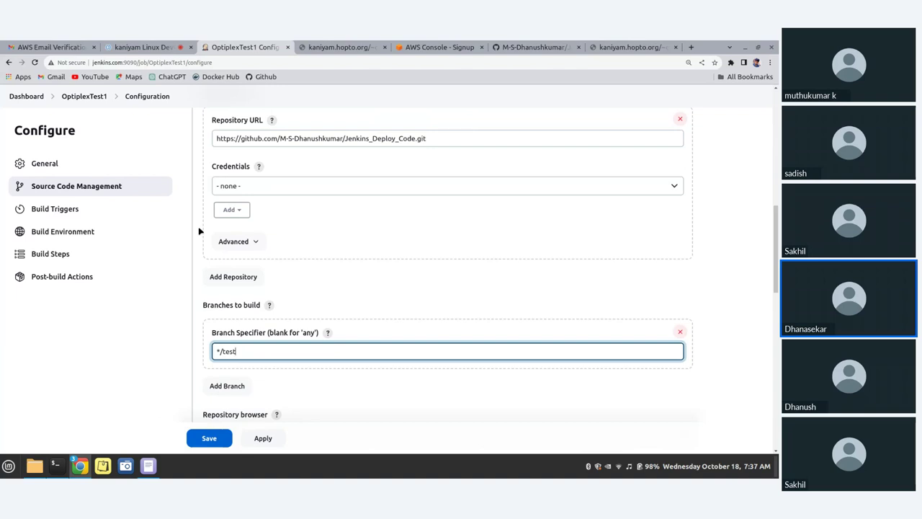
pyautogui.scroll(1, 223, 231)
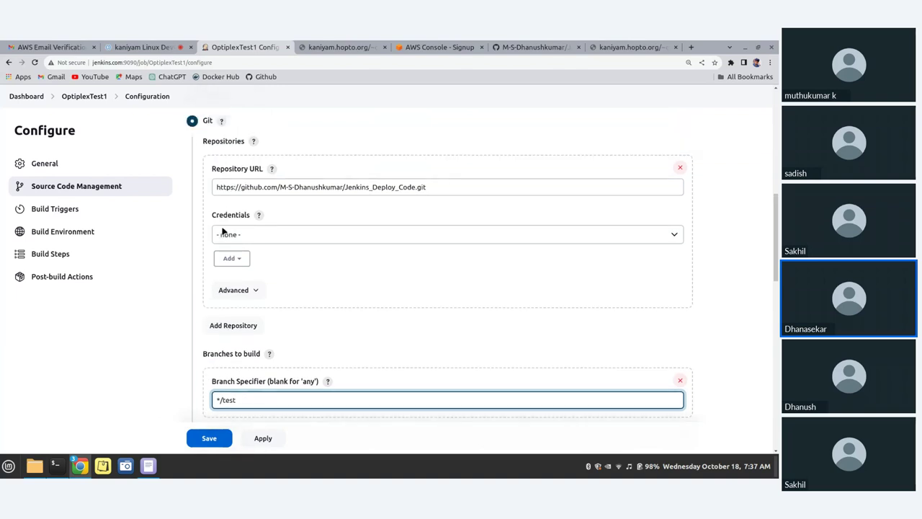
pyautogui.scroll(-2, 223, 231)
pyautogui.scroll(-2, 223, 230)
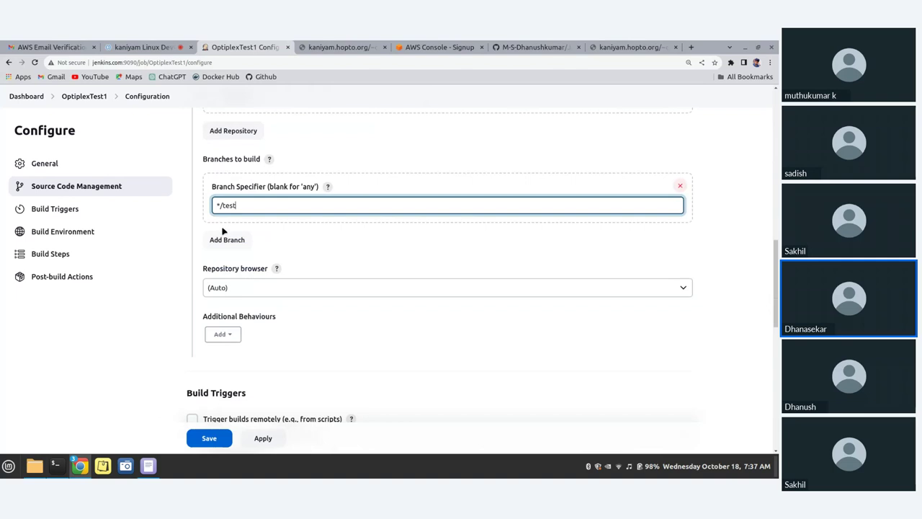
pyautogui.scroll(-8, 223, 231)
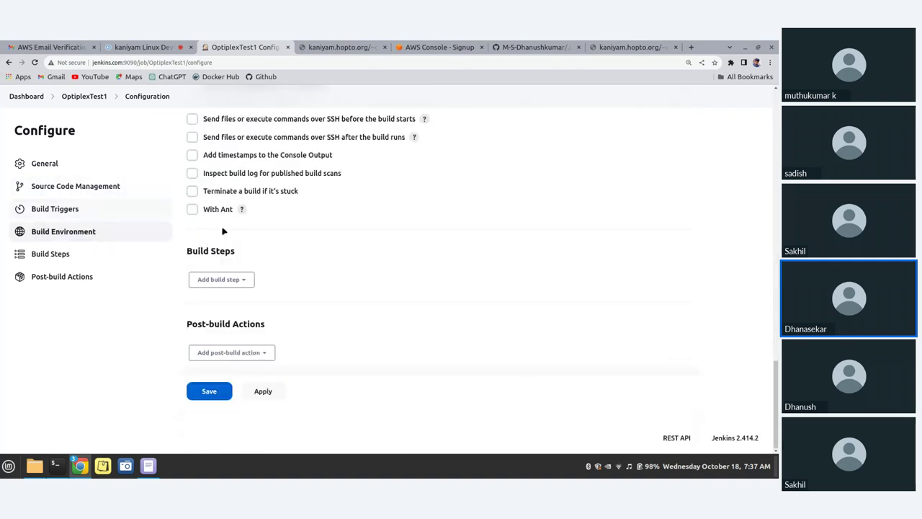
# Add a 'Send files or execute commands over SSH' build step targeting the Webserver2 server
pyautogui.scroll(1, 224, 230)
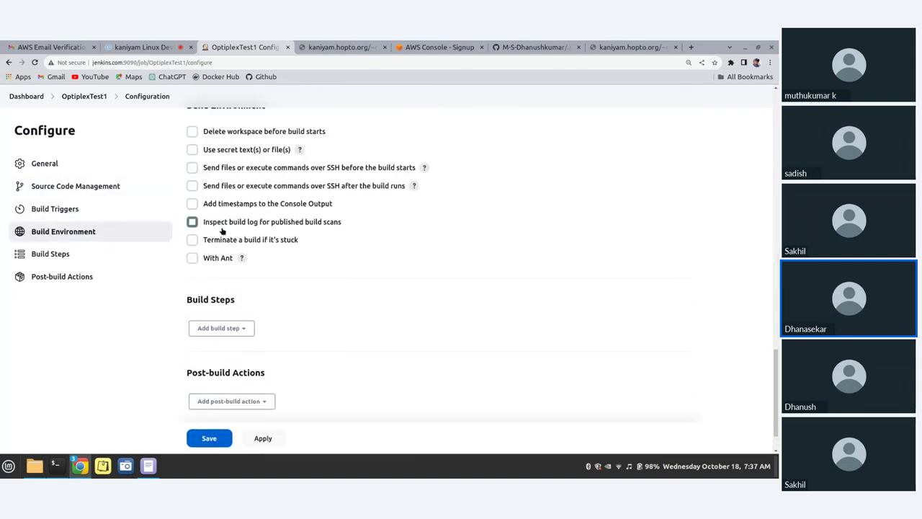
pyautogui.click(221, 328)
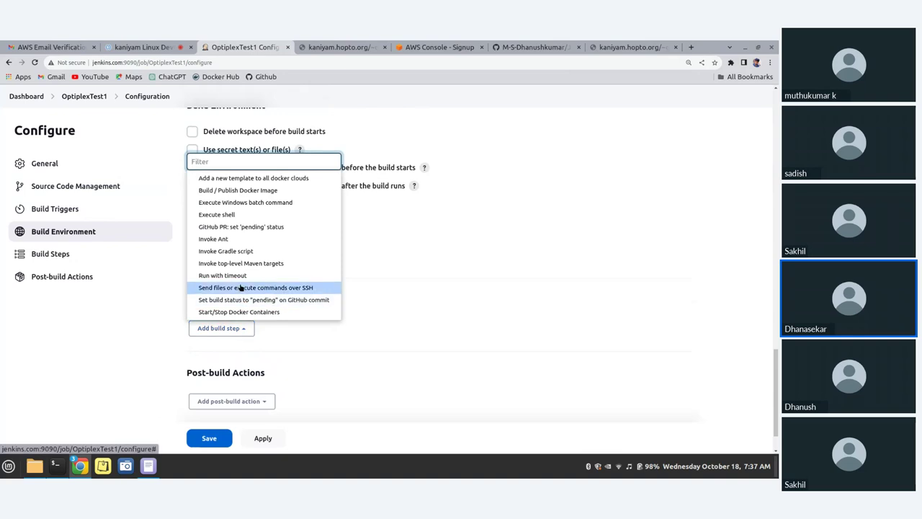
pyautogui.click(242, 289)
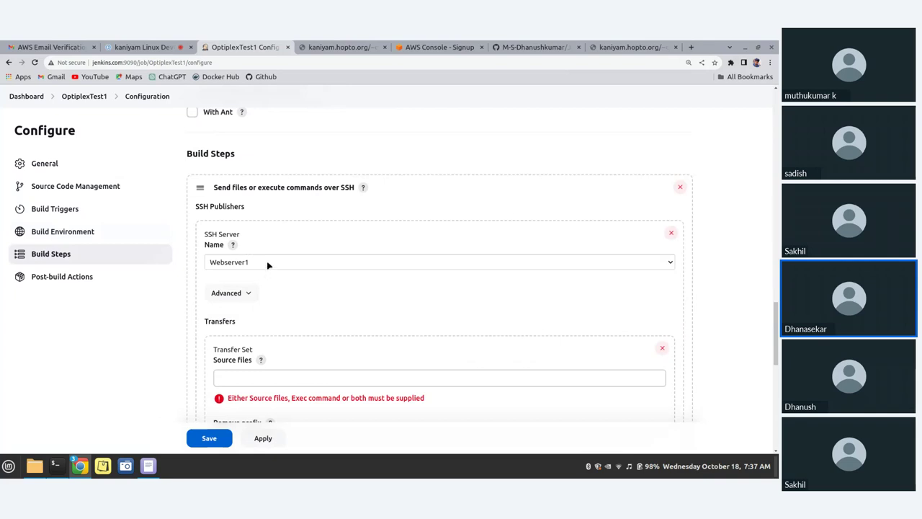
pyautogui.click(267, 263)
pyautogui.click(258, 284)
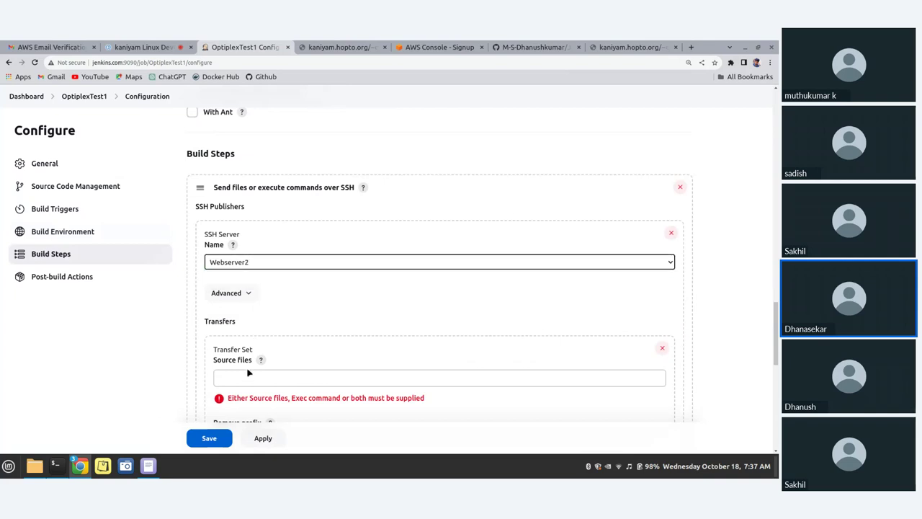
pyautogui.click(248, 374)
pyautogui.scroll(-3, 272, 348)
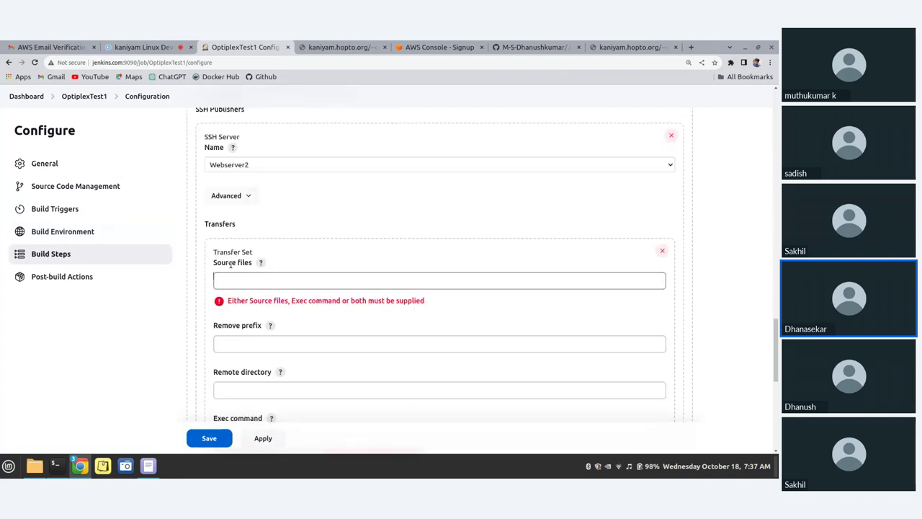
pyautogui.scroll(-2, 243, 367)
pyautogui.click(239, 344)
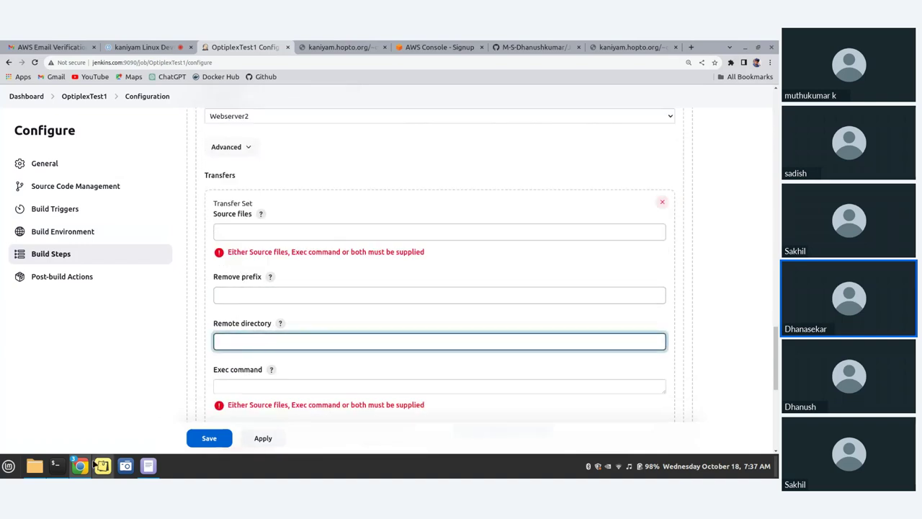
# Copy the /home/dhanush/public_html/ path from the OptiPlex terminal into the Remote directory field
pyautogui.click(55, 466)
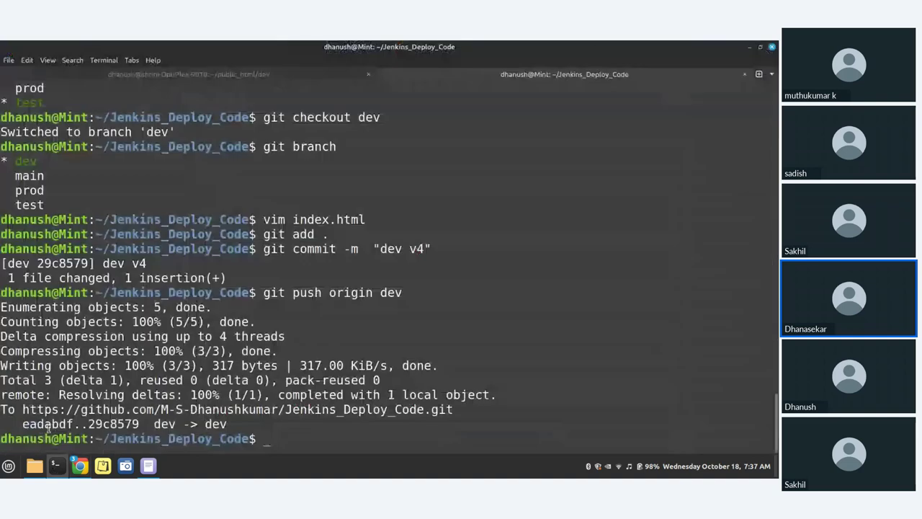
pyautogui.click(168, 74)
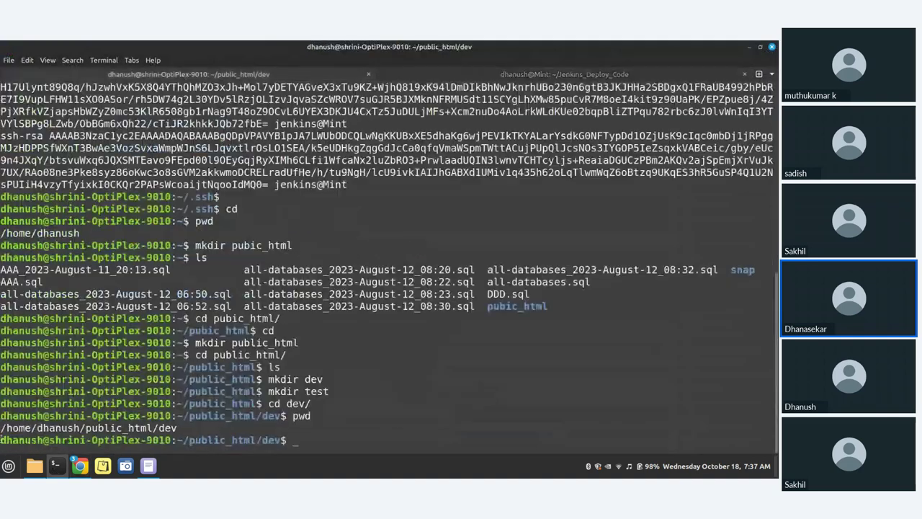
pyautogui.moveTo(2, 427); pyautogui.dragTo(177, 428)
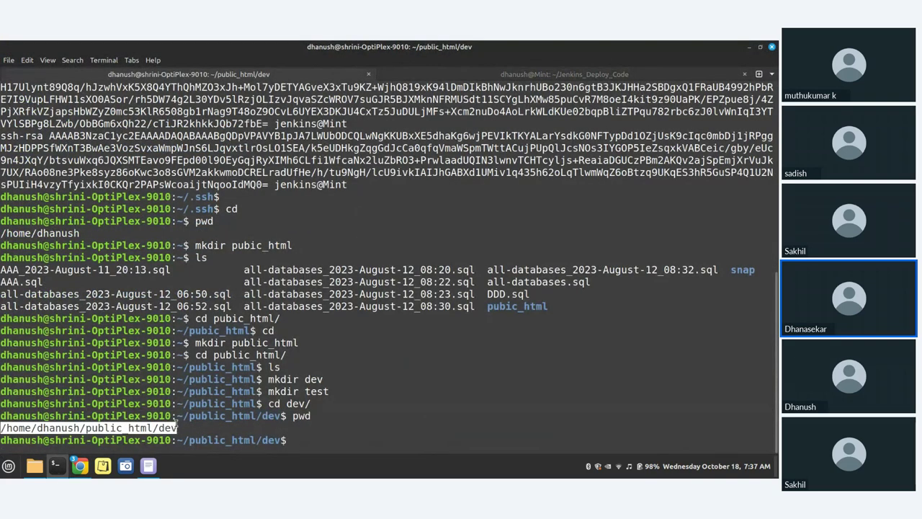
pyautogui.click(749, 47)
pyautogui.hotkey('ctrl', 'v')
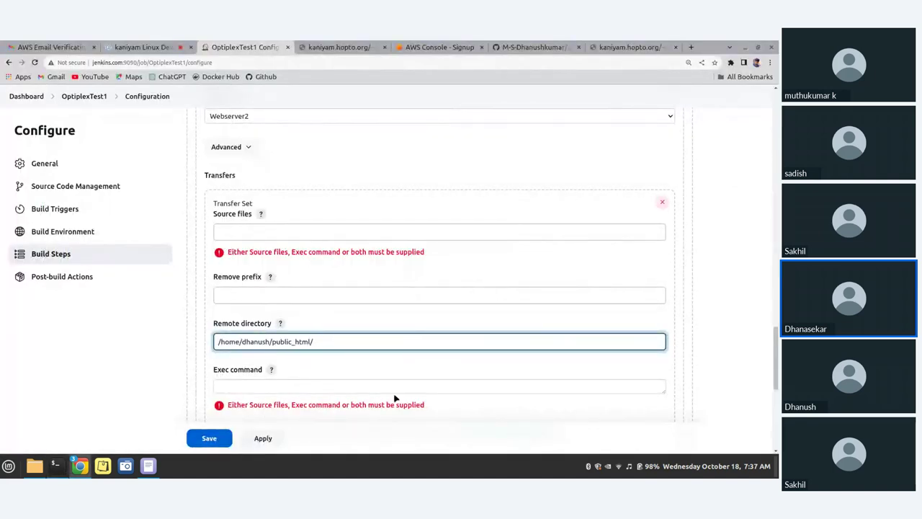
# Set the remote directory to /home/dhanush/public_html/test and source files to **/**
pyautogui.write('test')
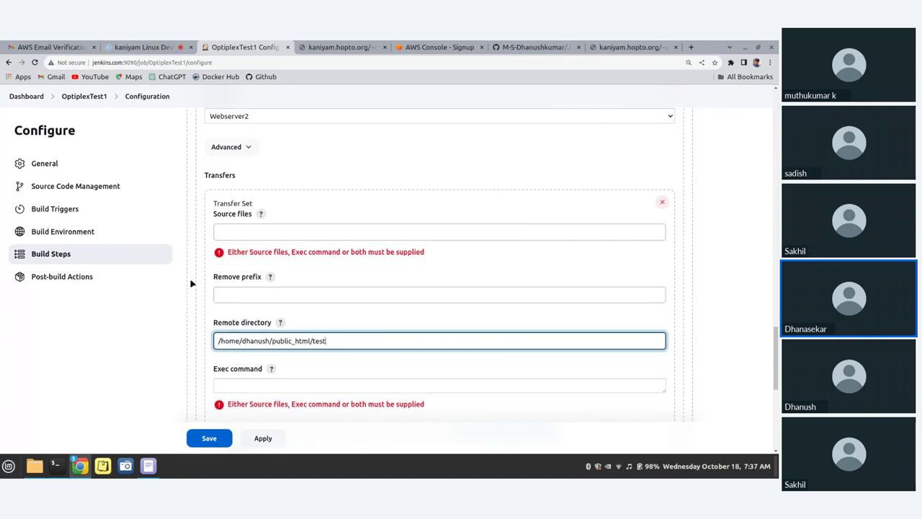
pyautogui.scroll(-1, 208, 272)
pyautogui.scroll(1, 216, 259)
pyautogui.click(259, 231)
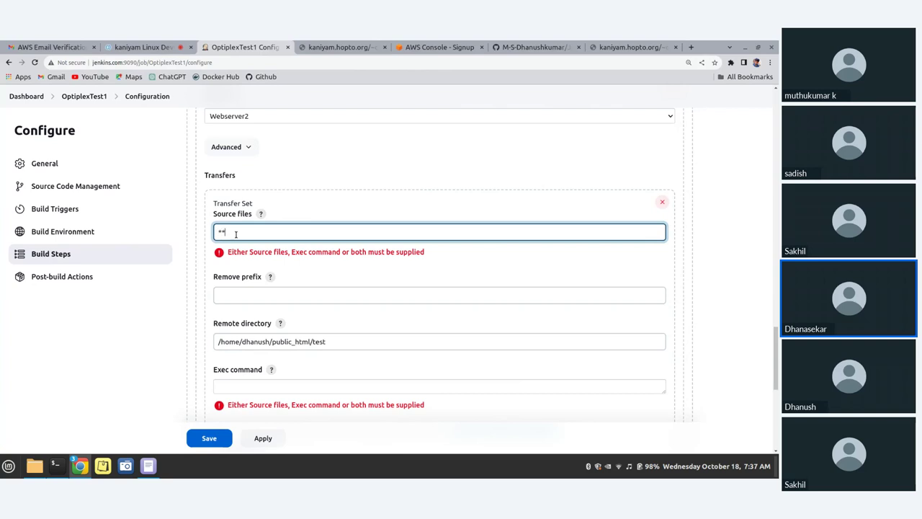
pyautogui.write('**/**')
# Apply and save the OptiplexTest1 job configuration
pyautogui.scroll(-1, 280, 309)
pyautogui.scroll(-4, 270, 259)
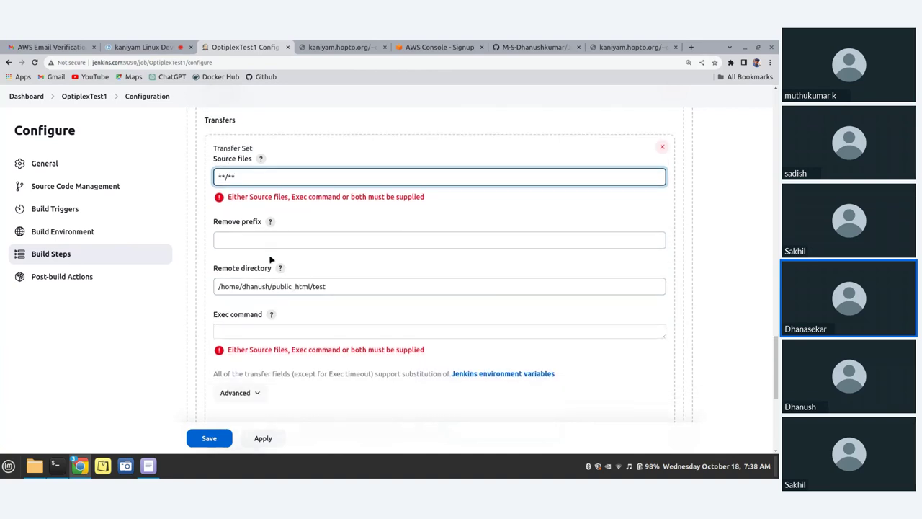
pyautogui.scroll(-3, 270, 259)
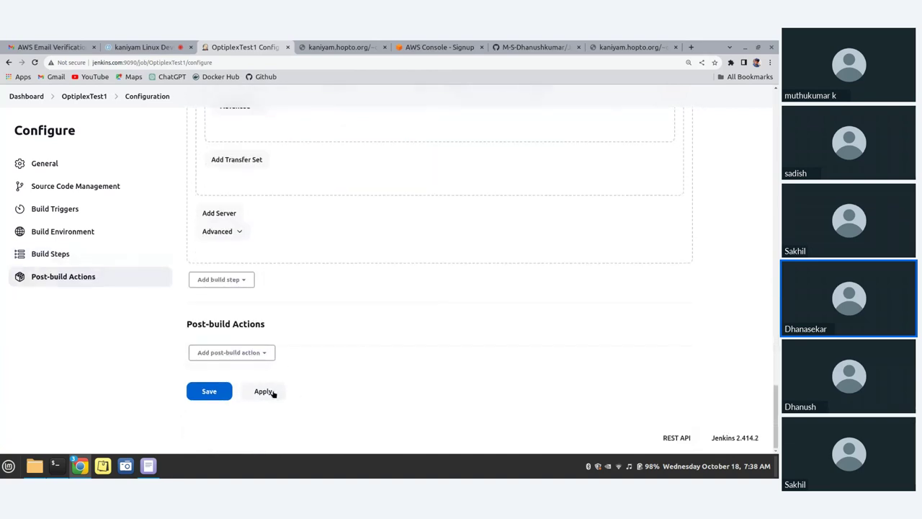
pyautogui.click(270, 391)
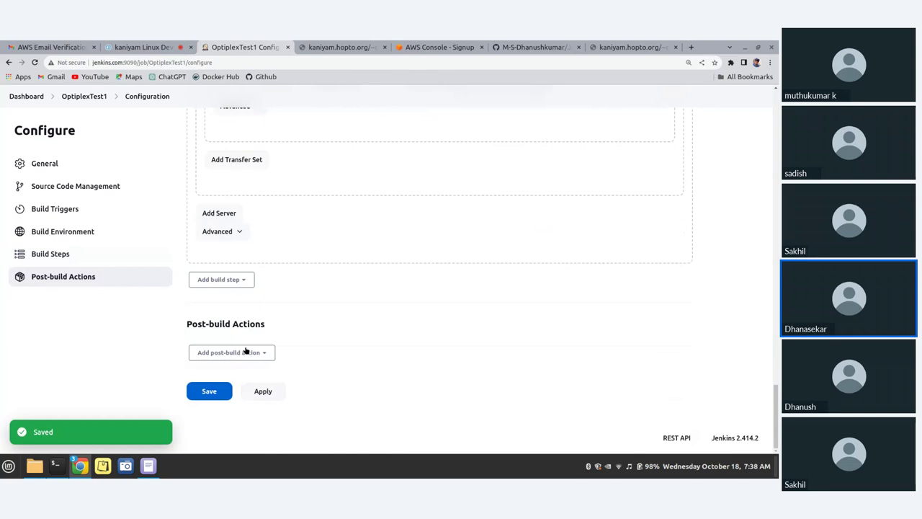
pyautogui.click(223, 391)
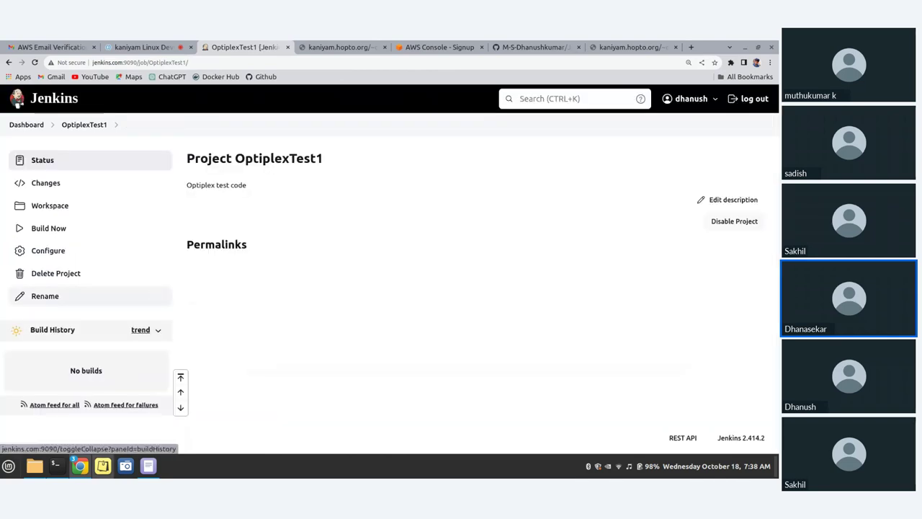
# In the local Jenkins_Deploy_Code terminal, run git checkout test and git branch to confirm the test branch
pyautogui.click(59, 470)
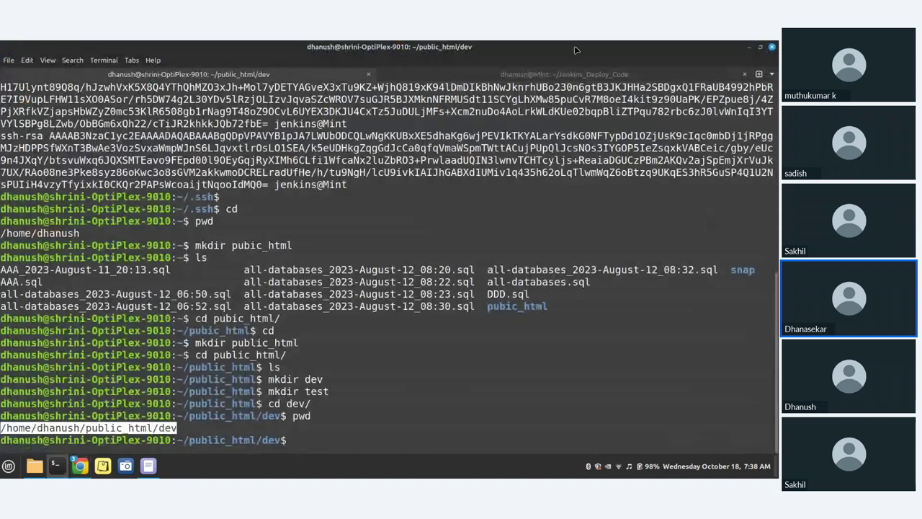
pyautogui.click(563, 75)
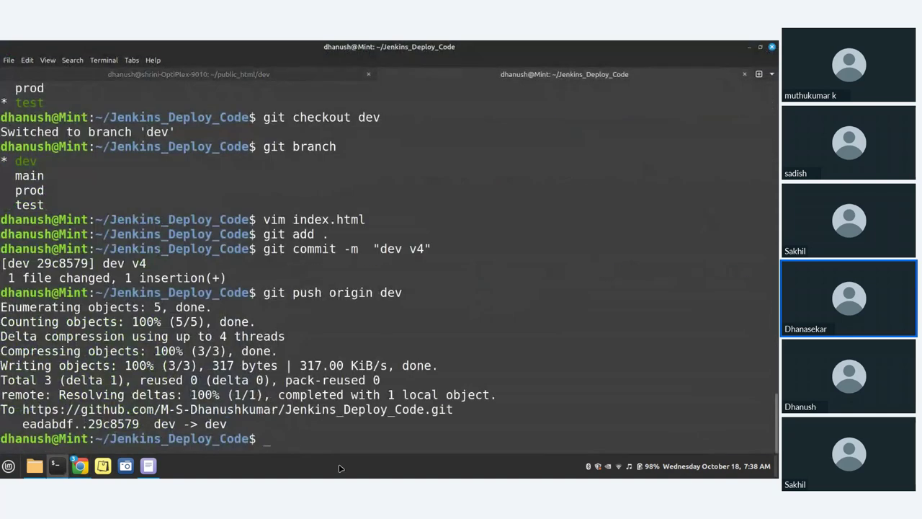
pyautogui.write('git checkout test')
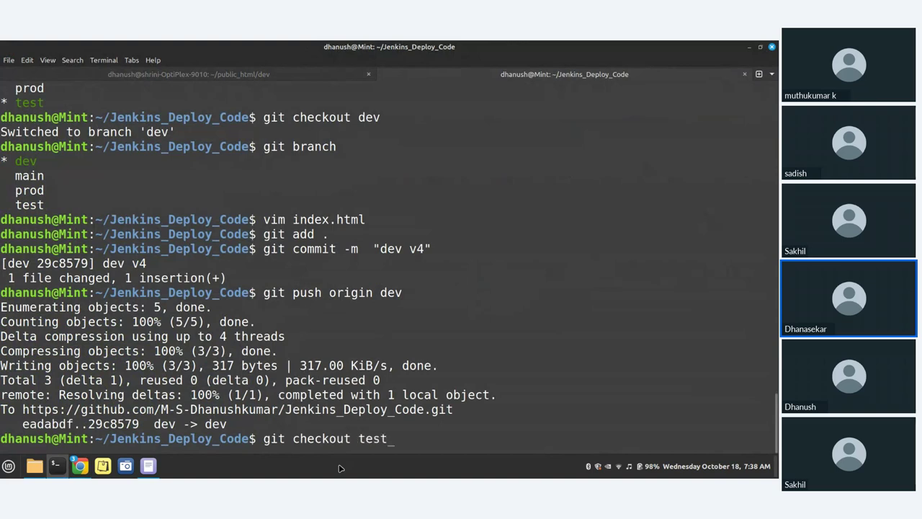
pyautogui.press('Return')
pyautogui.write('git ')
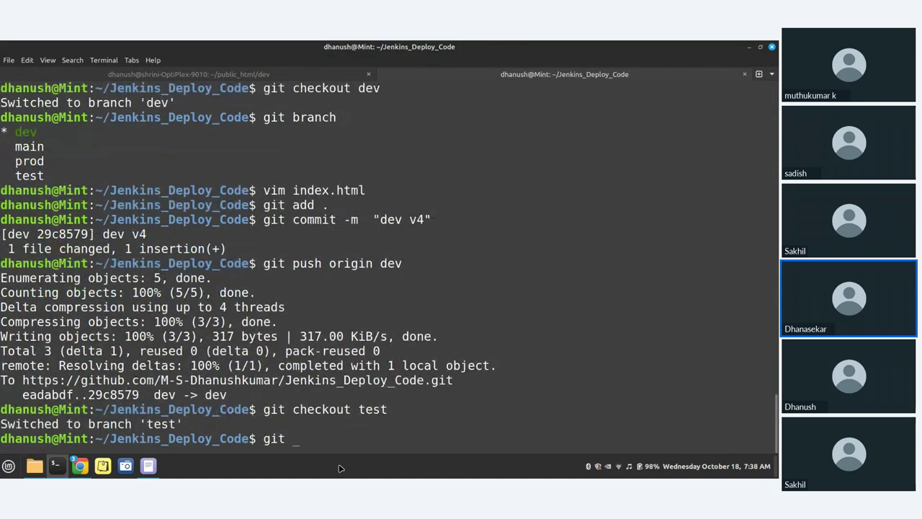
pyautogui.write('branch')
pyautogui.press('Return')
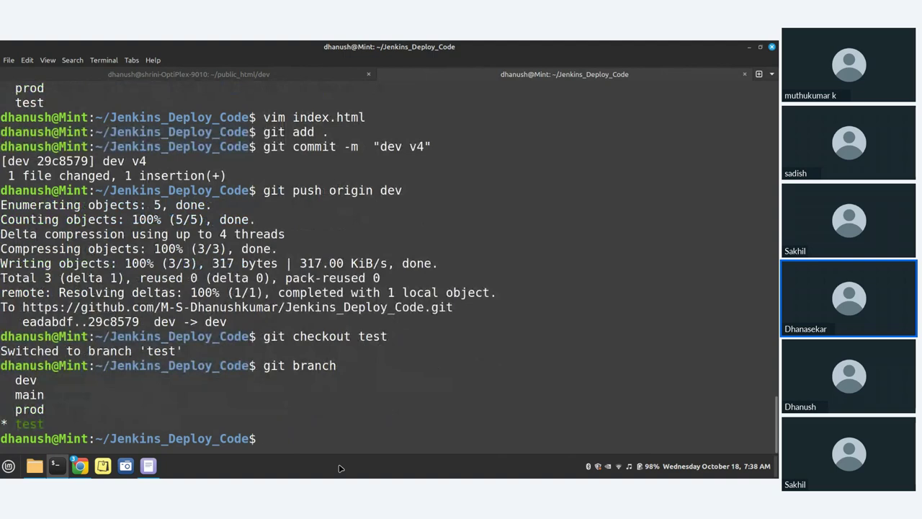
pyautogui.write('vim i')
pyautogui.press('Tab')
# In vim, add '<h1> Test code v4 </h1>' below the v3 heading in index.html and save
pyautogui.press('Return')
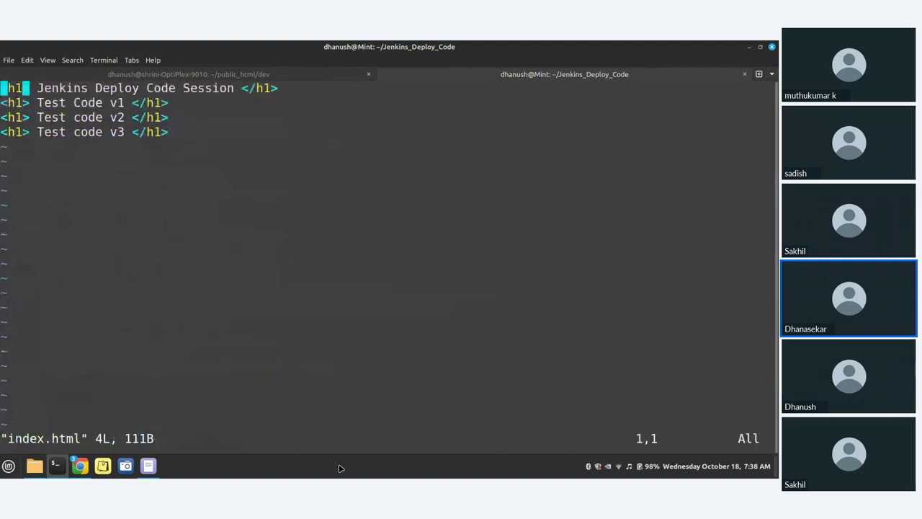
pyautogui.press('i')
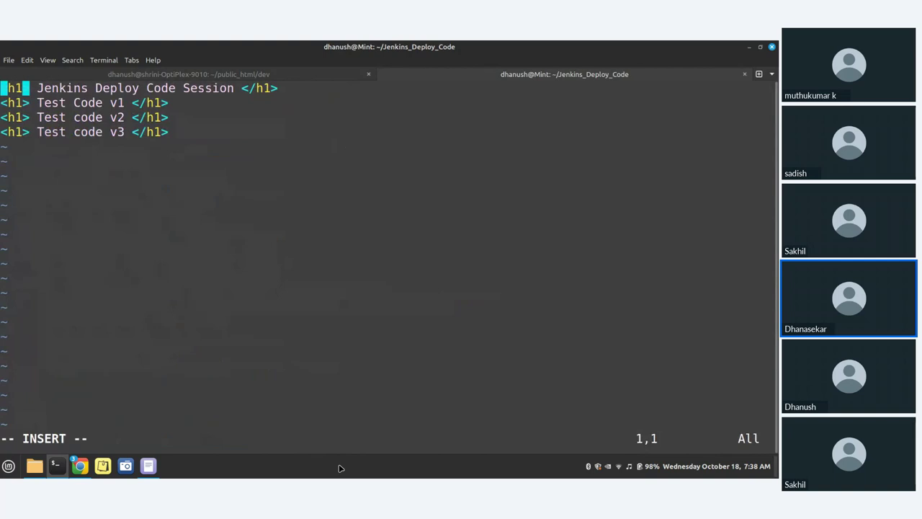
pyautogui.press('Return')
pyautogui.press('BackSpace')
pyautogui.press('Down')
pyautogui.press('Down')
pyautogui.press('Down')
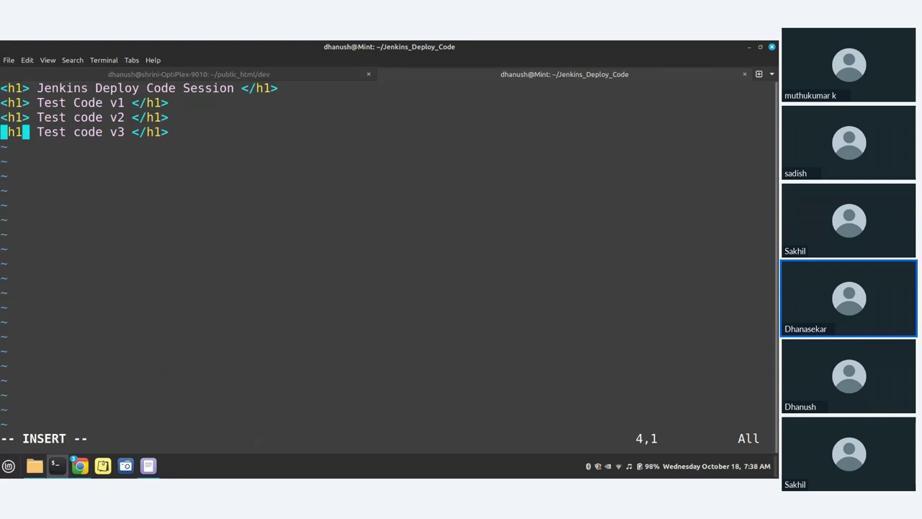
pyautogui.press('Right')
pyautogui.press('Right')
pyautogui.press('Right')
pyautogui.press('Right')
pyautogui.press('Right')
pyautogui.press('Right')
pyautogui.press('Right')
pyautogui.press('Right')
pyautogui.press('Right')
pyautogui.press('Right')
pyautogui.press('Right')
pyautogui.press('Right')
pyautogui.press('Right')
pyautogui.press('Right')
pyautogui.press('Right')
pyautogui.press('Right')
pyautogui.press('Right')
pyautogui.press('Right')
pyautogui.press('Right')
pyautogui.press('Right')
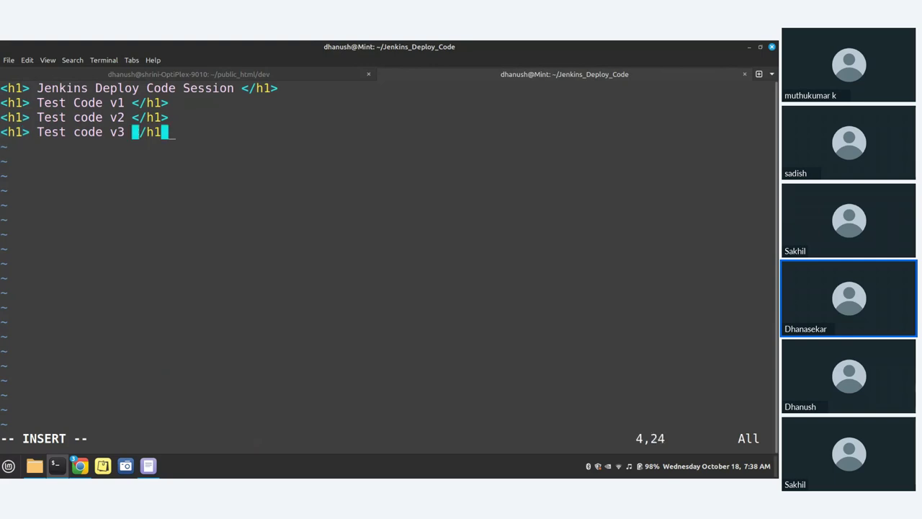
pyautogui.press('Return')
pyautogui.write('<')
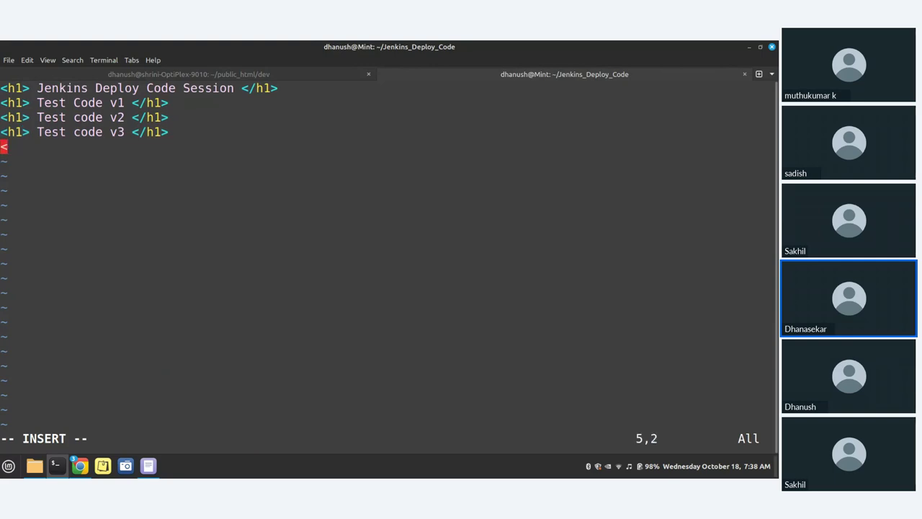
pyautogui.write('h1> Test code v')
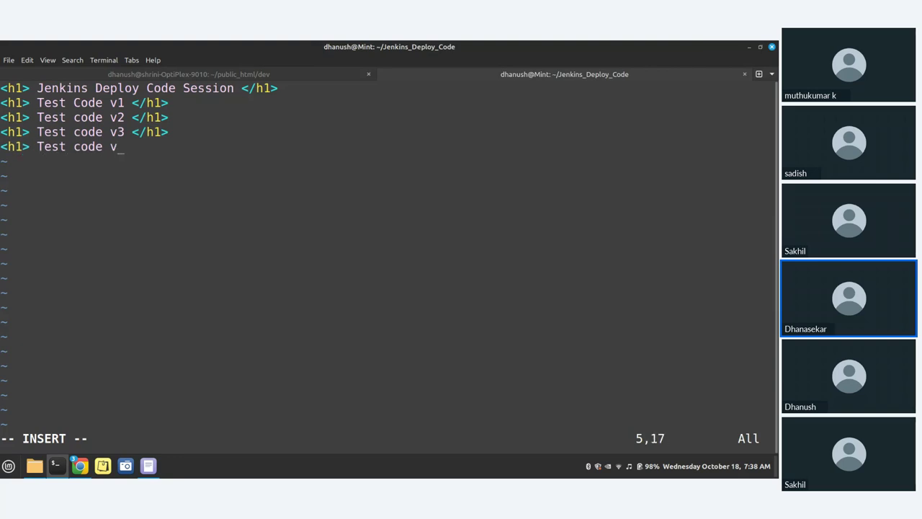
pyautogui.write('4 </h1>')
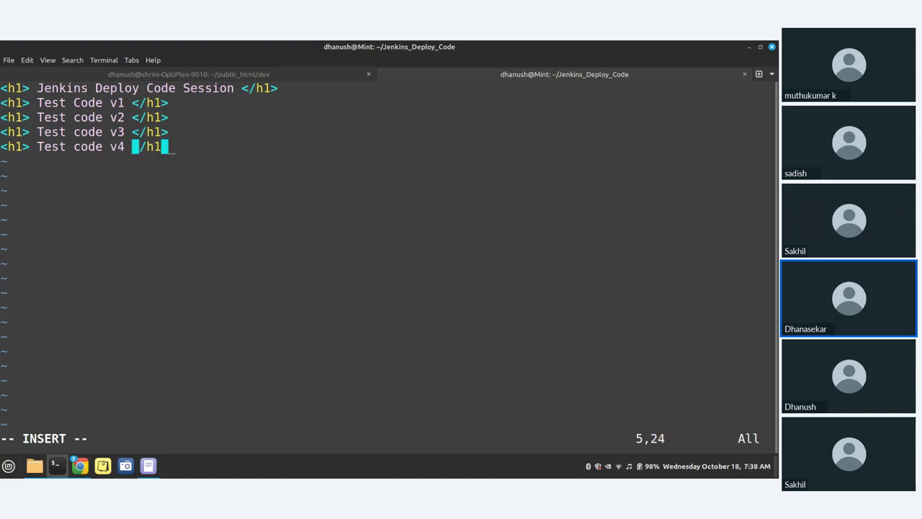
pyautogui.press('Escape')
pyautogui.write(':x')
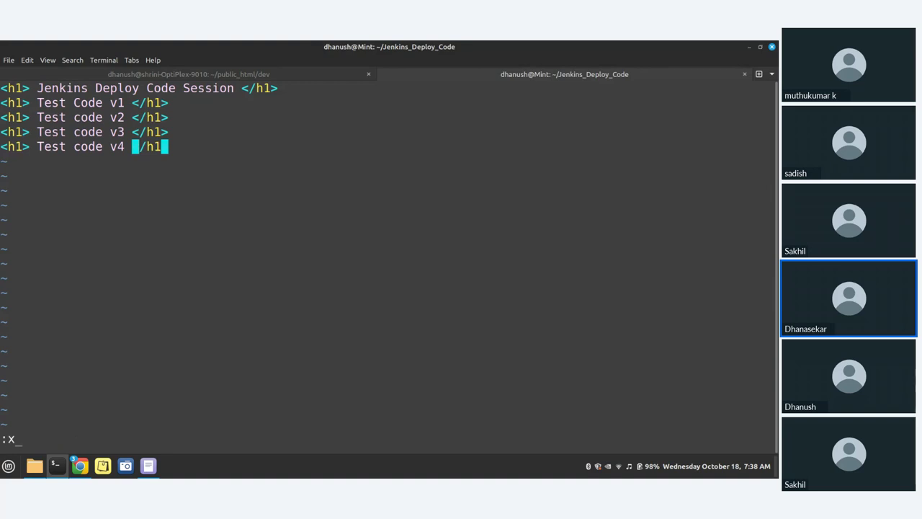
pyautogui.press('Return')
# Stage the change with git add
pyautogui.write('git add .')
pyautogui.press('Return')
pyautogui.write('git  cm')
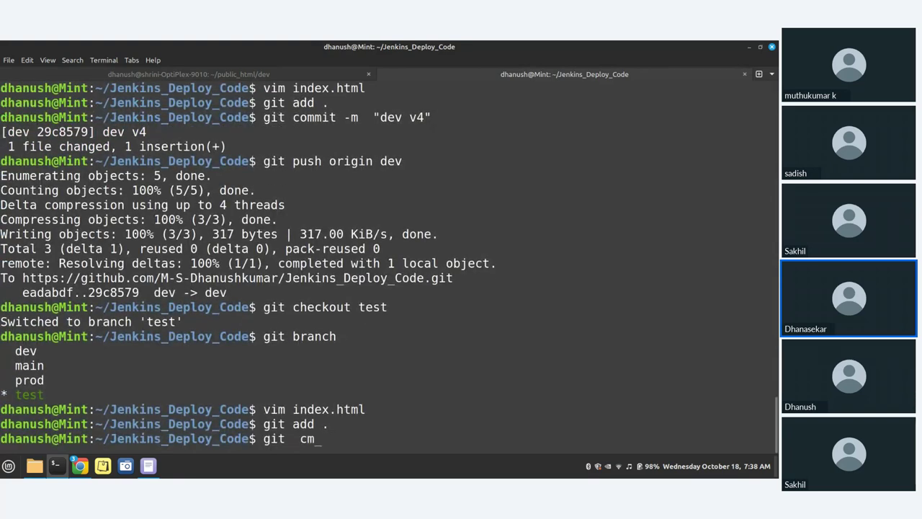
# Commit the change with the message "test v4"
pyautogui.press('BackSpace')
pyautogui.press('BackSpace')
pyautogui.write('commit -m  "test "')
pyautogui.press('Left')
pyautogui.write('test ')
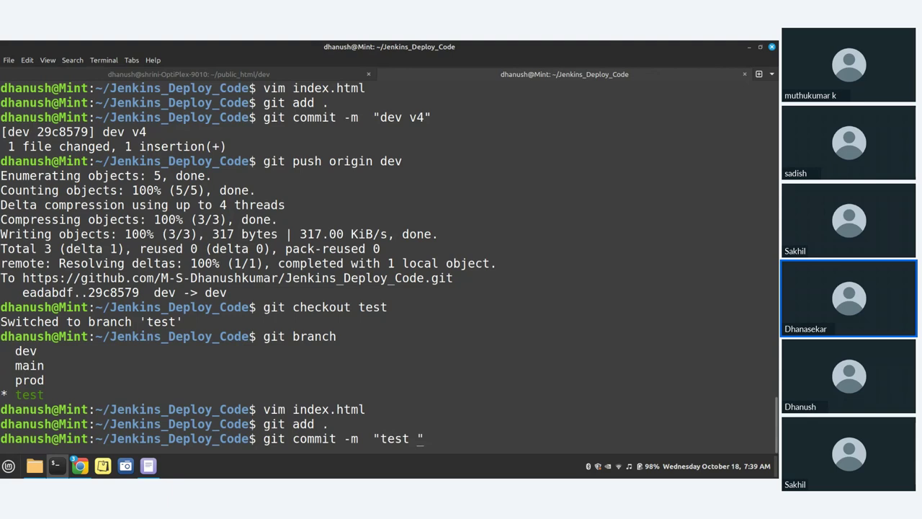
pyautogui.write('v')
pyautogui.write('4')
pyautogui.press('Return')
# Push the test branch to GitHub with git push origin test
pyautogui.write('gi')
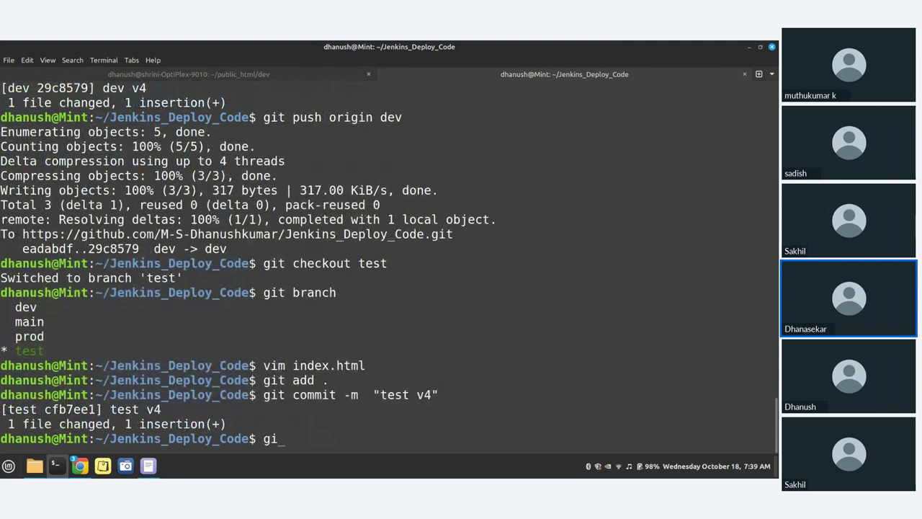
pyautogui.write('t push origin ')
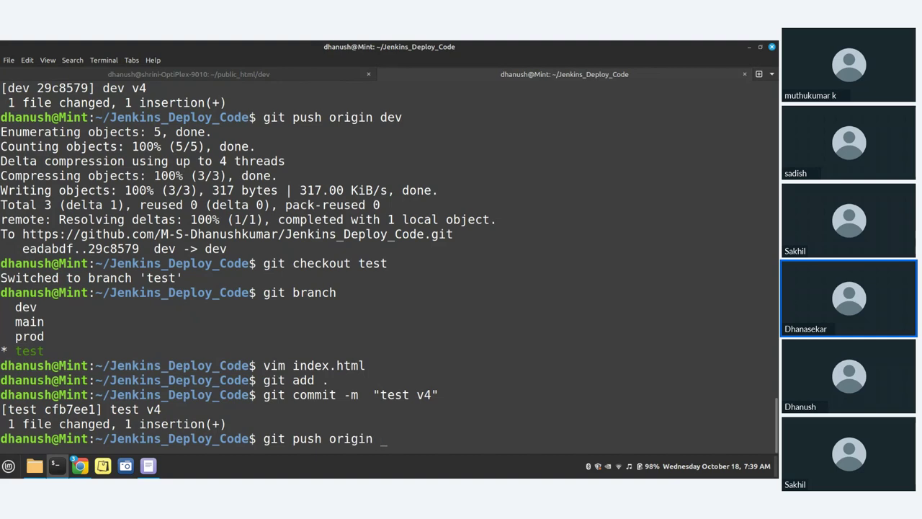
pyautogui.write('test')
pyautogui.press('Return')
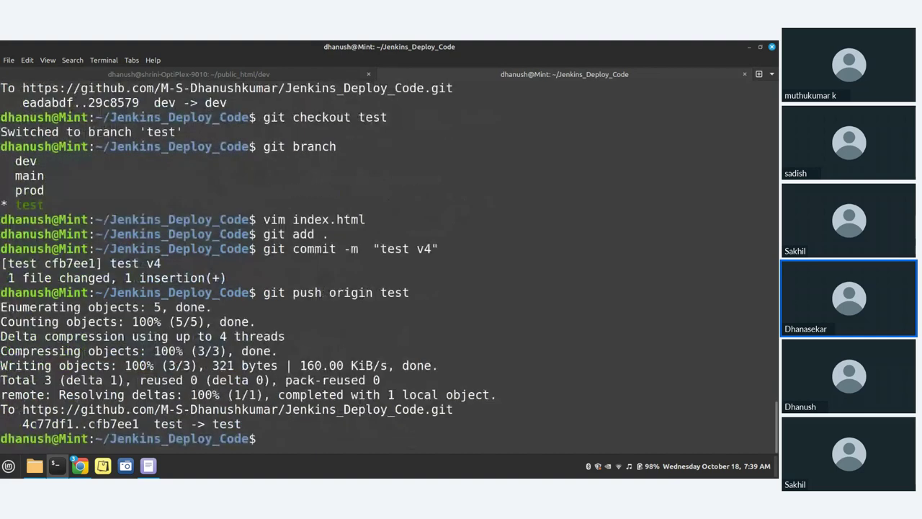
pyautogui.click(81, 466)
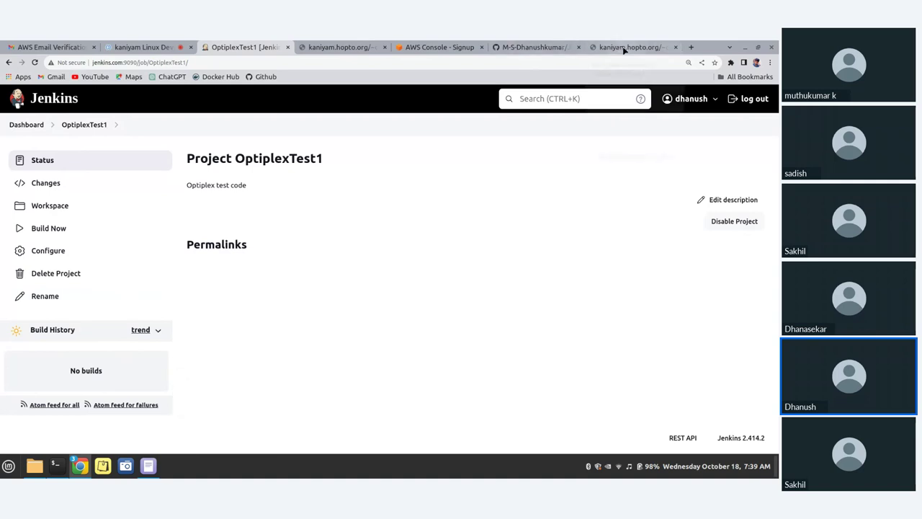
# Check the deployed test page, still showing Test Code v1–v3, and return to the OptiplexTest1 project page
pyautogui.moveTo(624, 49); pyautogui.dragTo(335, 46)
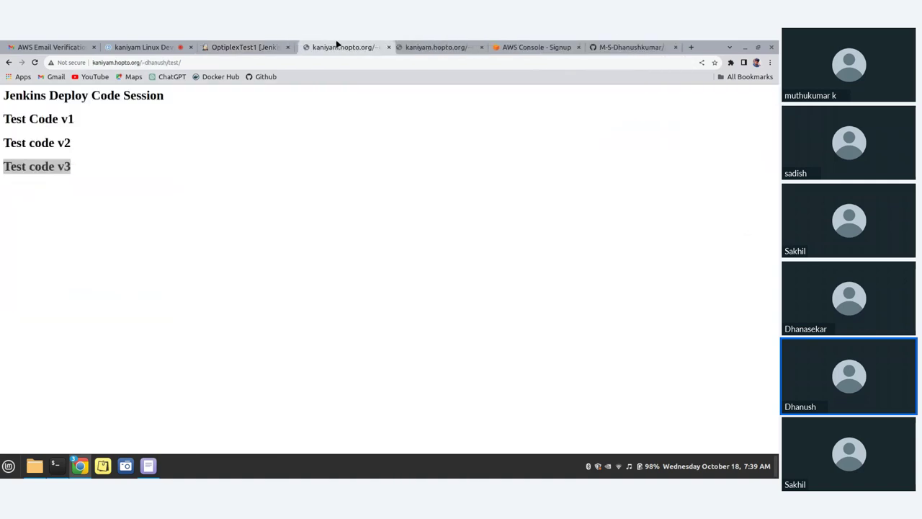
pyautogui.click(226, 46)
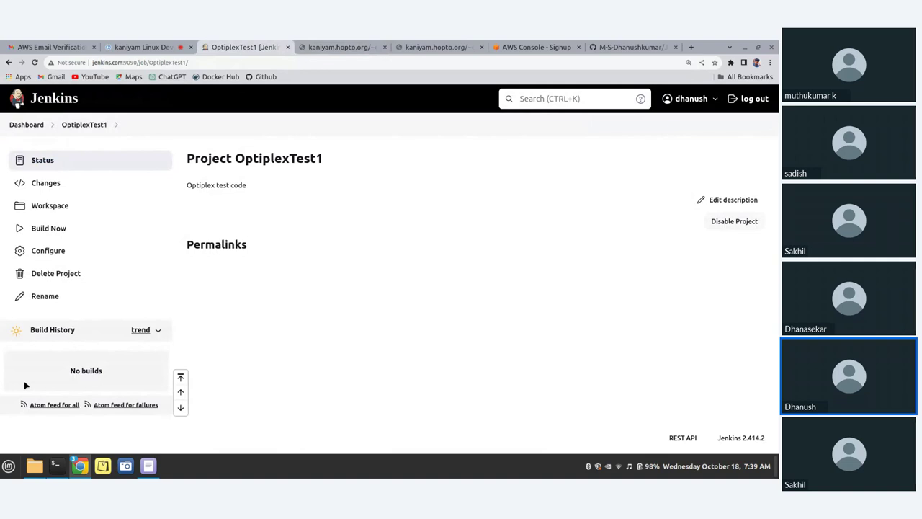
pyautogui.click(156, 331)
pyautogui.click(157, 332)
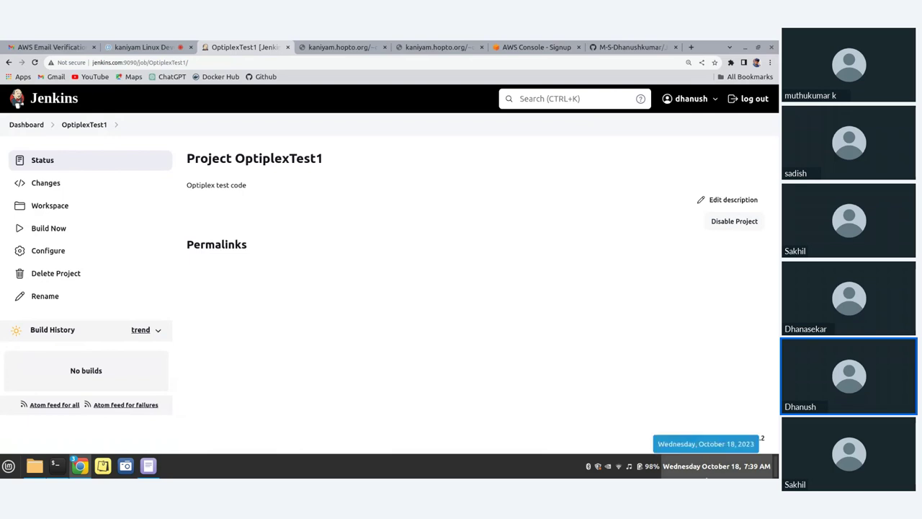
pyautogui.click(312, 45)
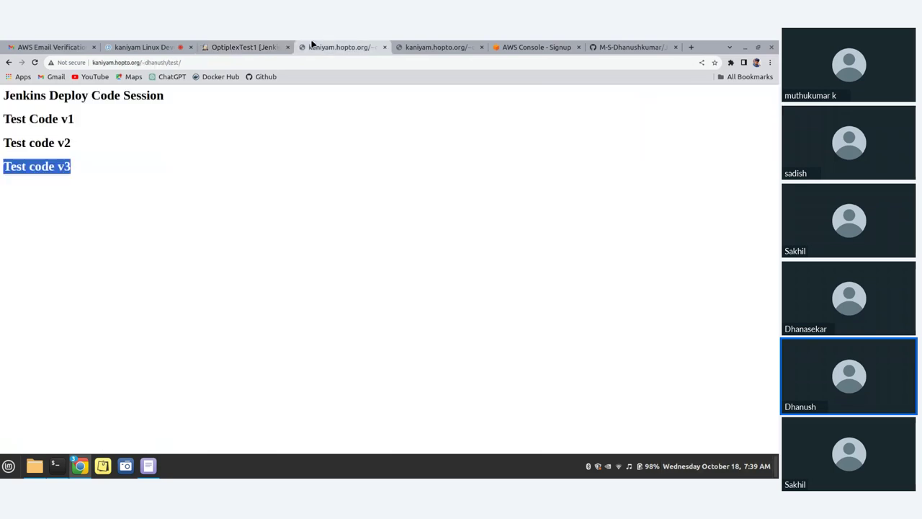
pyautogui.click(265, 45)
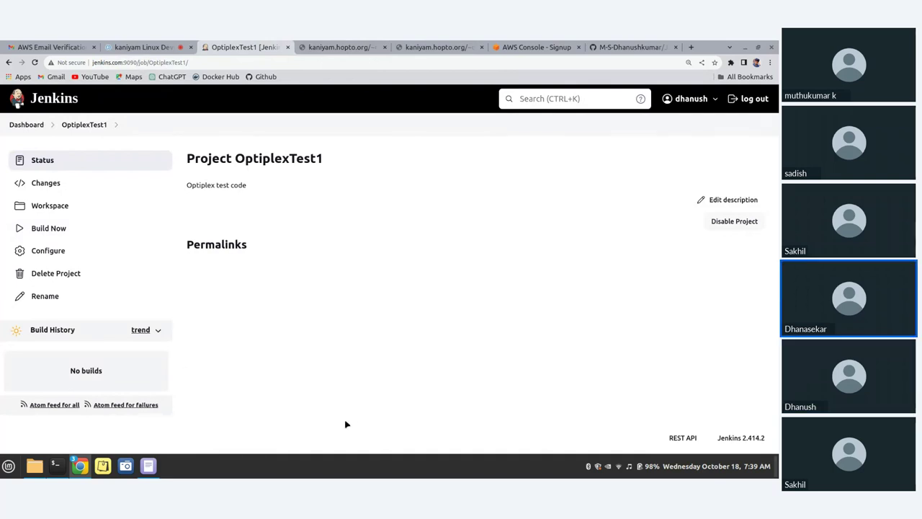
# Open the OptiplexTest1 project configuration and scroll to its Build Triggers section
pyautogui.click(60, 250)
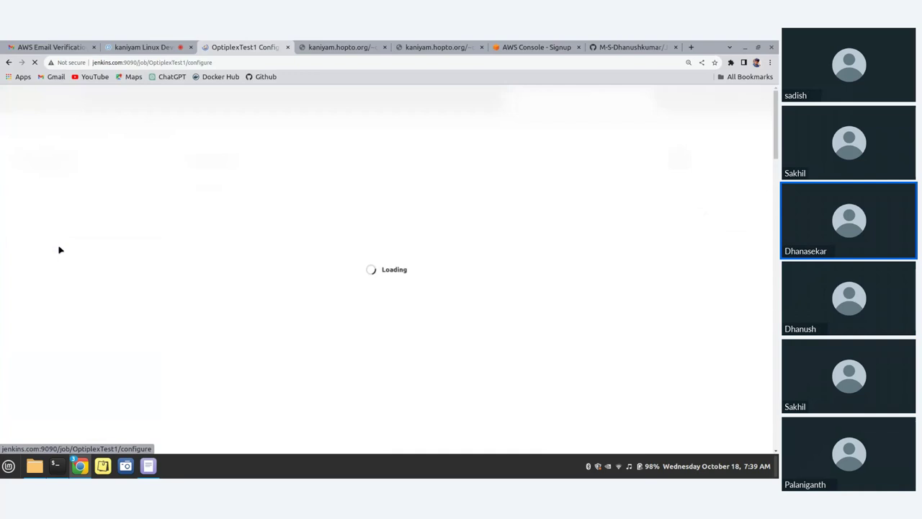
pyautogui.scroll(-5, 264, 224)
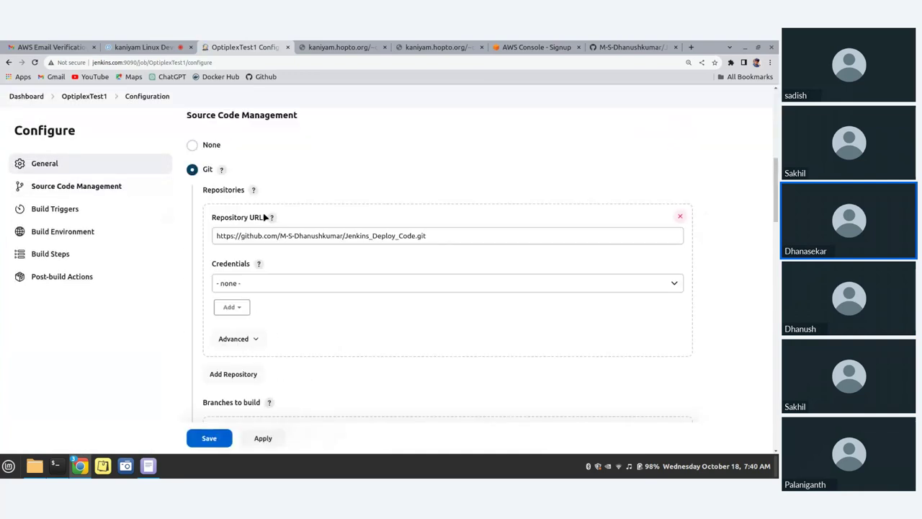
pyautogui.scroll(-6, 264, 217)
pyautogui.scroll(8, 263, 217)
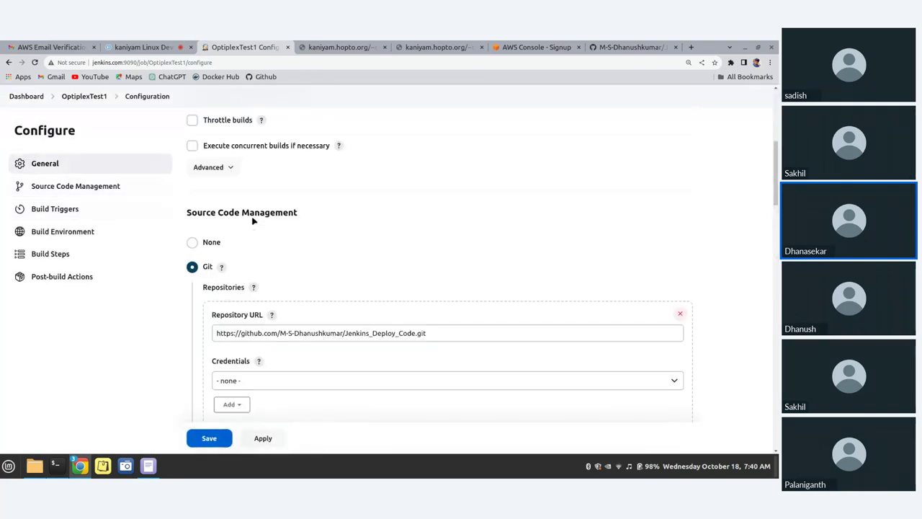
pyautogui.scroll(3, 253, 221)
pyautogui.scroll(-3, 303, 216)
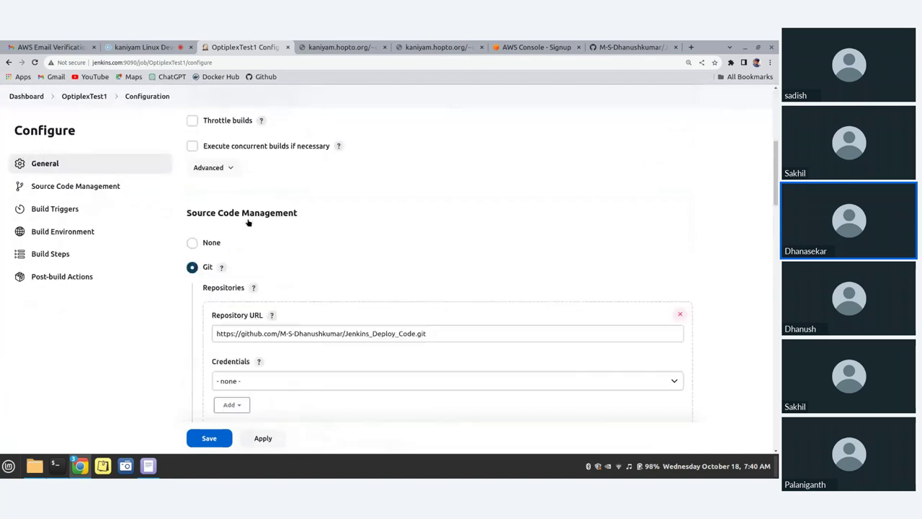
pyautogui.scroll(-8, 248, 222)
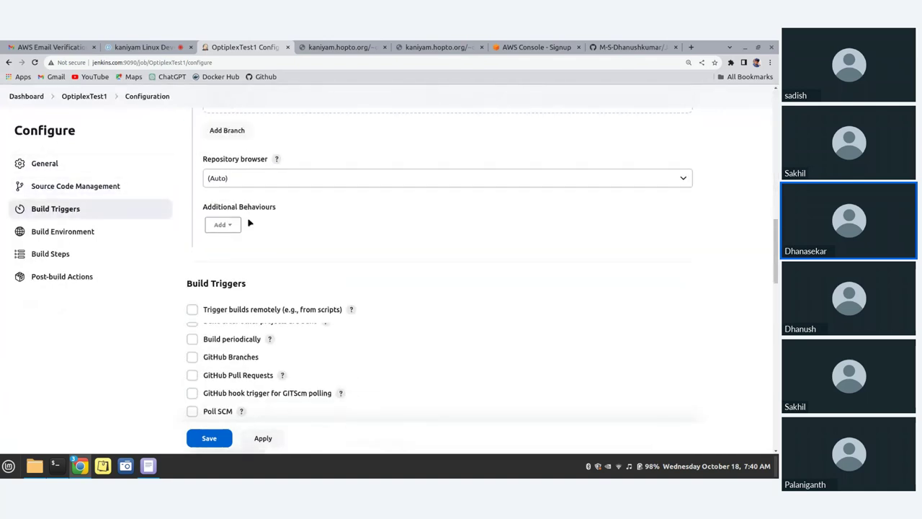
pyautogui.scroll(-2, 249, 223)
# Enable Poll SCM with the schedule '* * * * *' and save the configuration
pyautogui.click(192, 332)
pyautogui.click(282, 375)
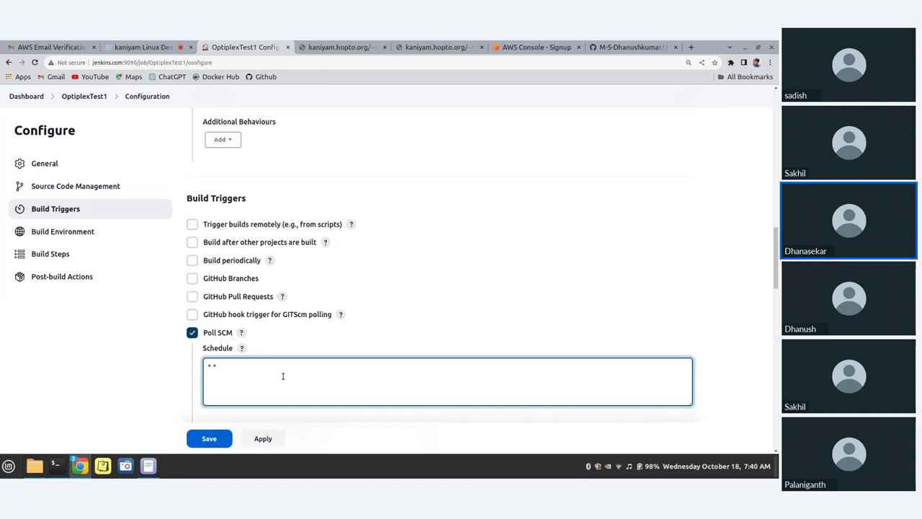
pyautogui.write('* * * * *')
pyautogui.scroll(-3, 350, 267)
pyautogui.click(263, 438)
pyautogui.click(207, 443)
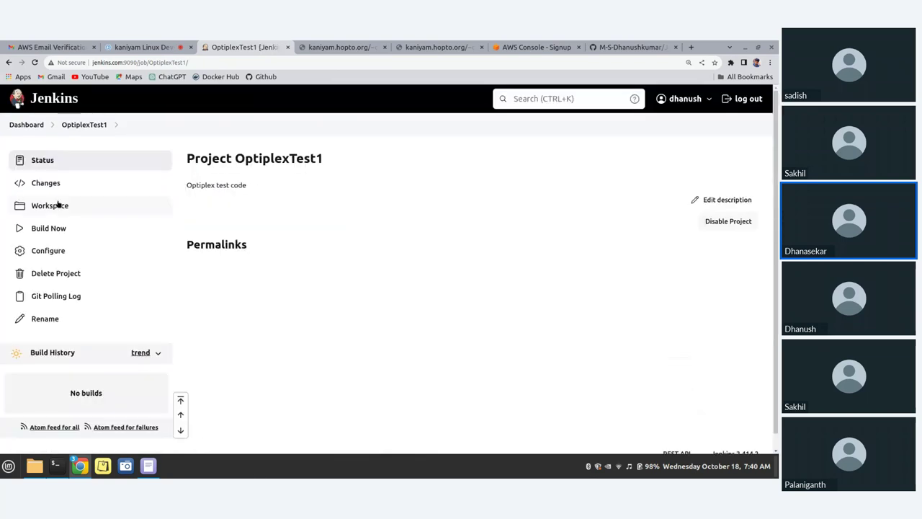
# Watch OptiplexTest1's Build History until polling triggers build #1 (Oct 18, 2023, 7:40 AM)
pyautogui.scroll(-1, 60, 206)
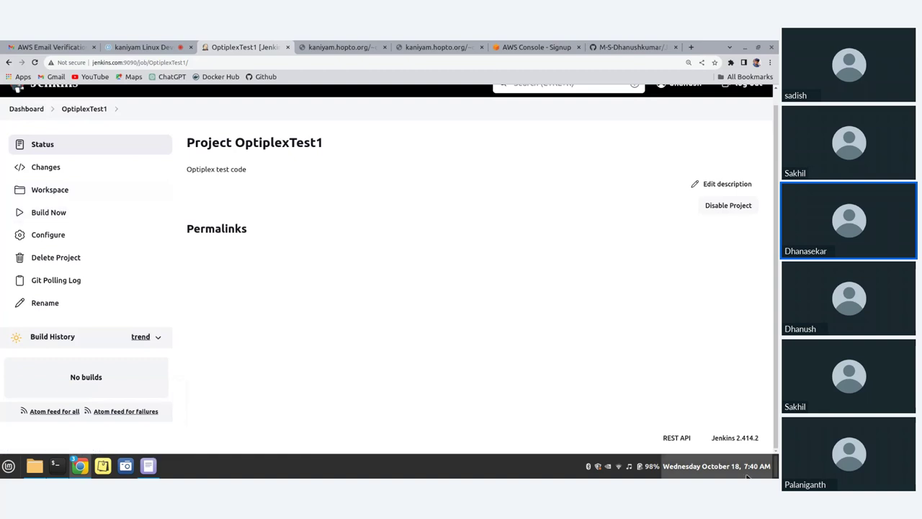
pyautogui.moveTo(748, 469)
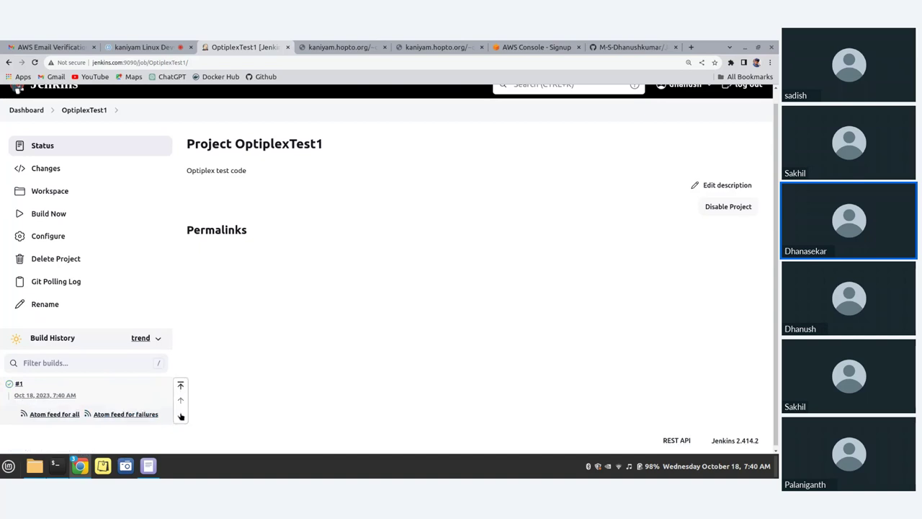
# Reload the kaniyam.hopto.org test page and highlight the new Test code v4 line and test folder path
pyautogui.click(349, 46)
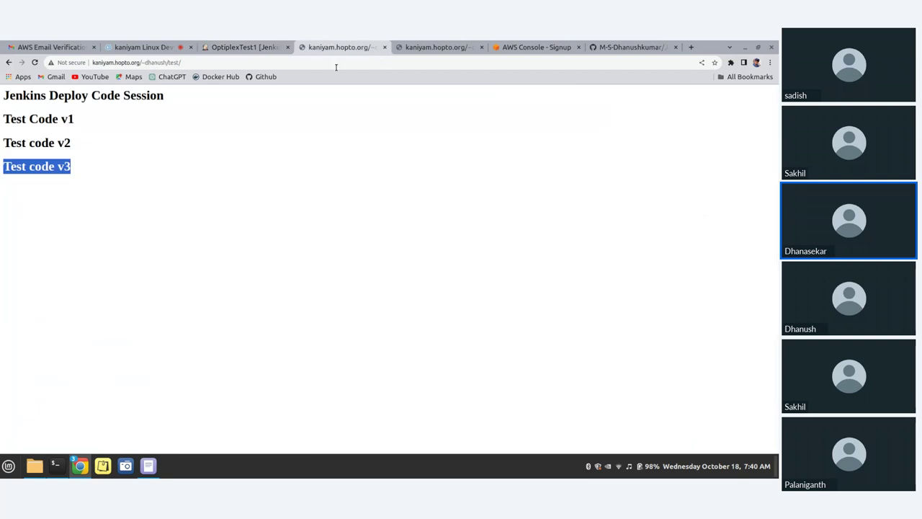
pyautogui.click(35, 63)
pyautogui.moveTo(82, 196); pyautogui.dragTo(1, 190)
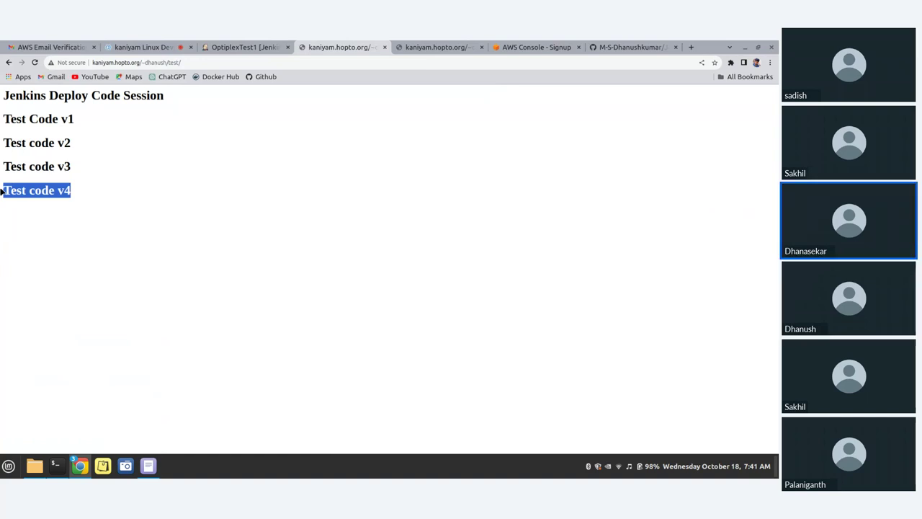
pyautogui.moveTo(2, 190); pyautogui.dragTo(520, 128)
pyautogui.moveTo(41, 167); pyautogui.dragTo(500, 107)
pyautogui.click(56, 213)
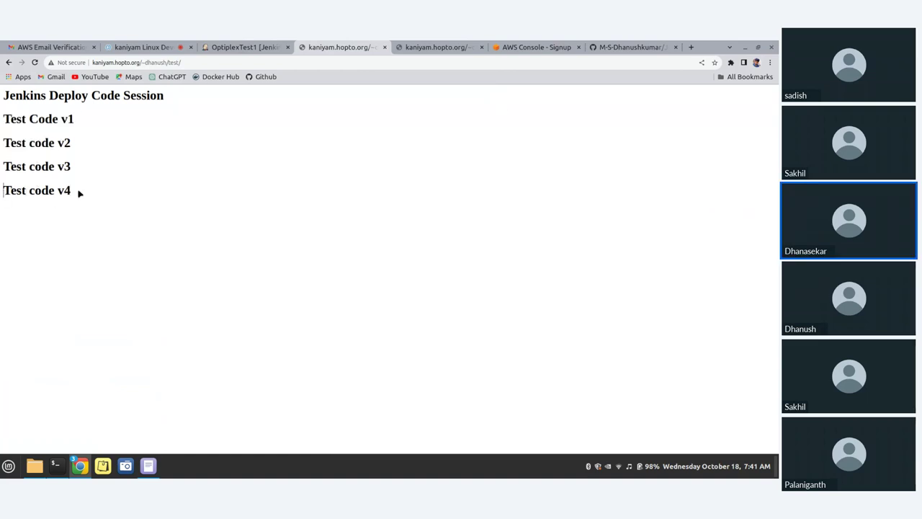
pyautogui.moveTo(3, 190); pyautogui.dragTo(102, 189)
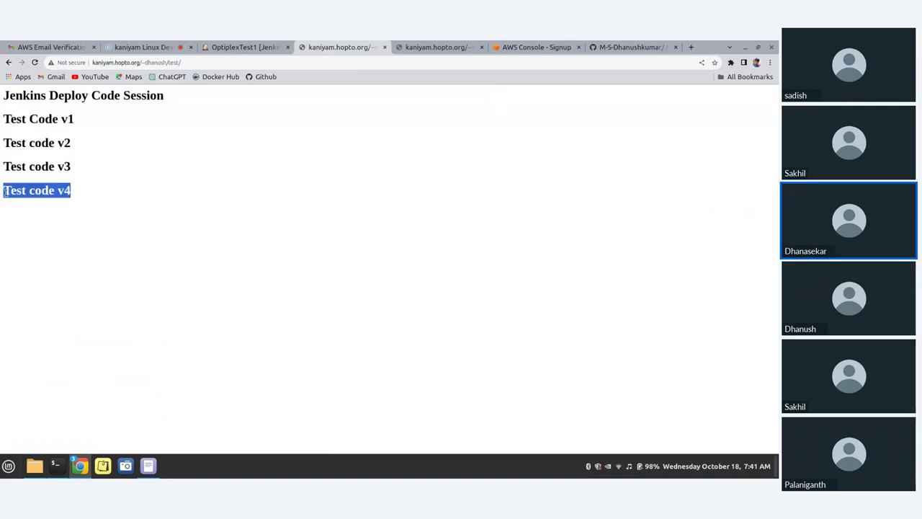
pyautogui.moveTo(18, 190); pyautogui.dragTo(171, 226)
pyautogui.moveTo(142, 64); pyautogui.dragTo(185, 62)
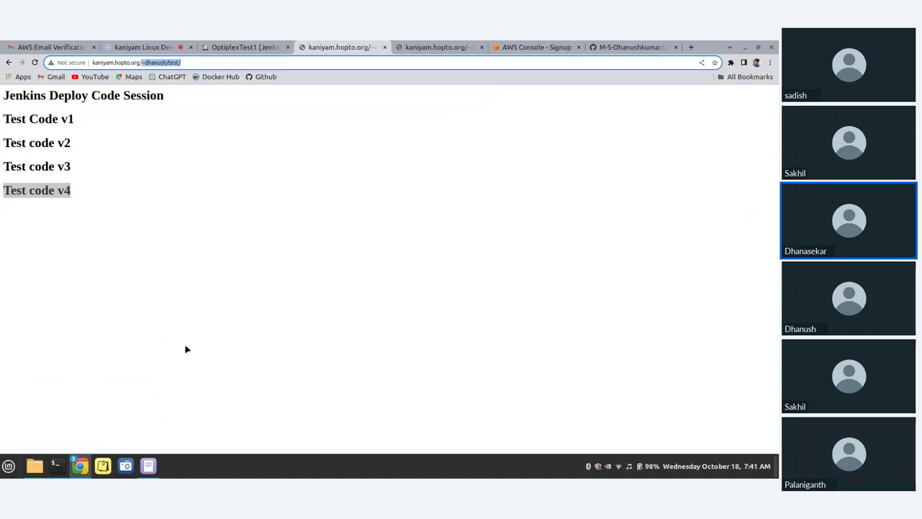
# Open a new blank Xed document in an un-maximized window centred on screen, then return to the terminal
pyautogui.click(148, 465)
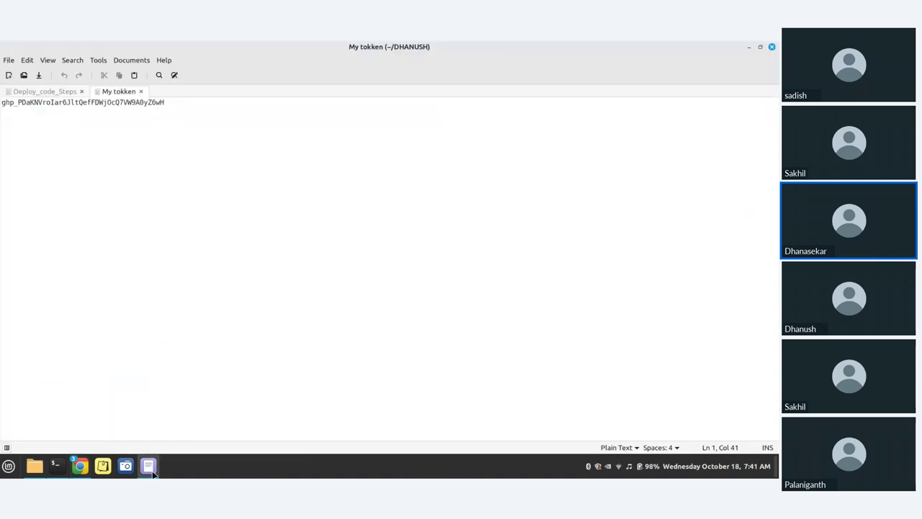
pyautogui.click(10, 75)
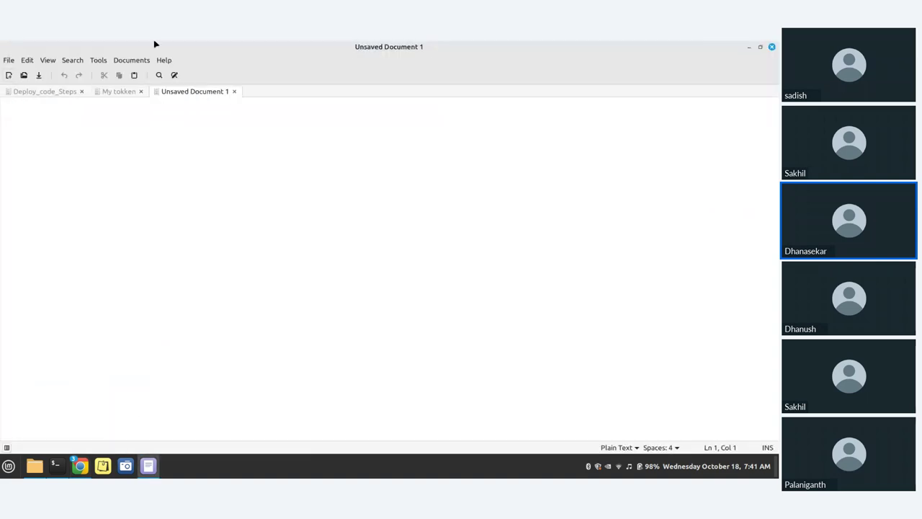
pyautogui.click(759, 46)
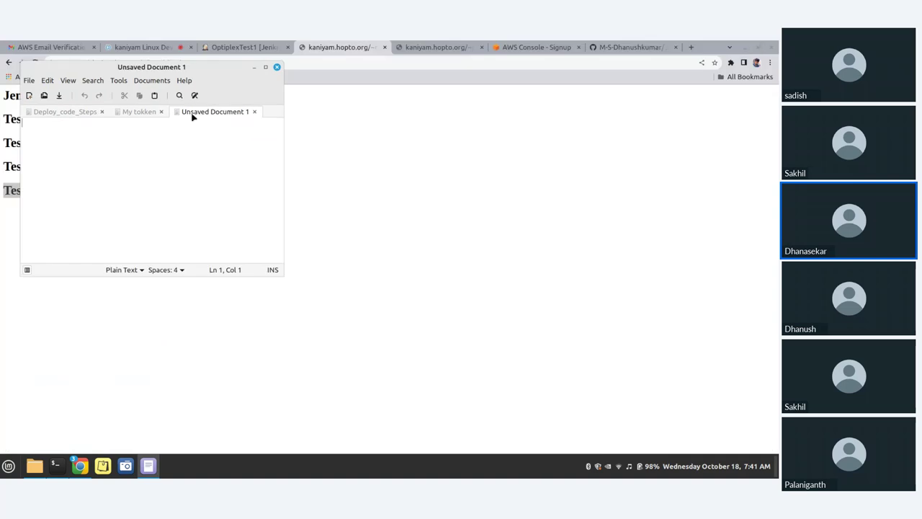
pyautogui.moveTo(204, 67); pyautogui.dragTo(535, 107)
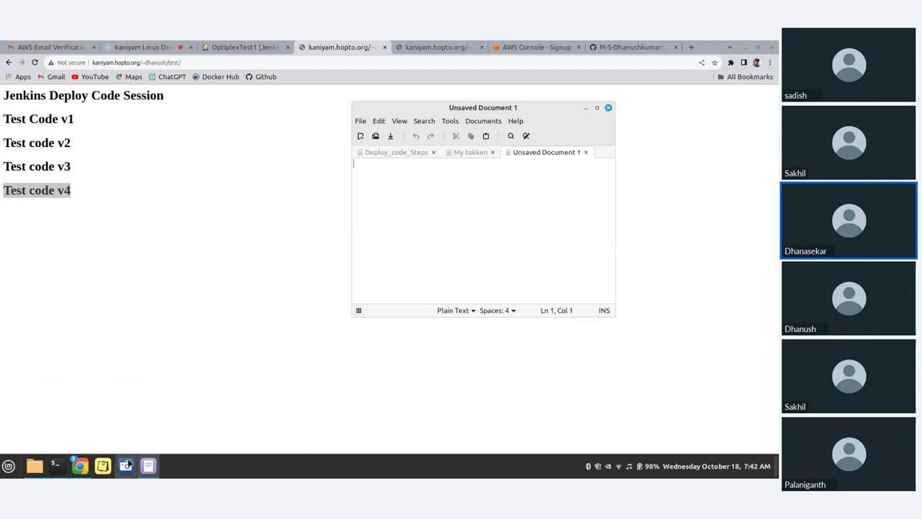
pyautogui.click(56, 466)
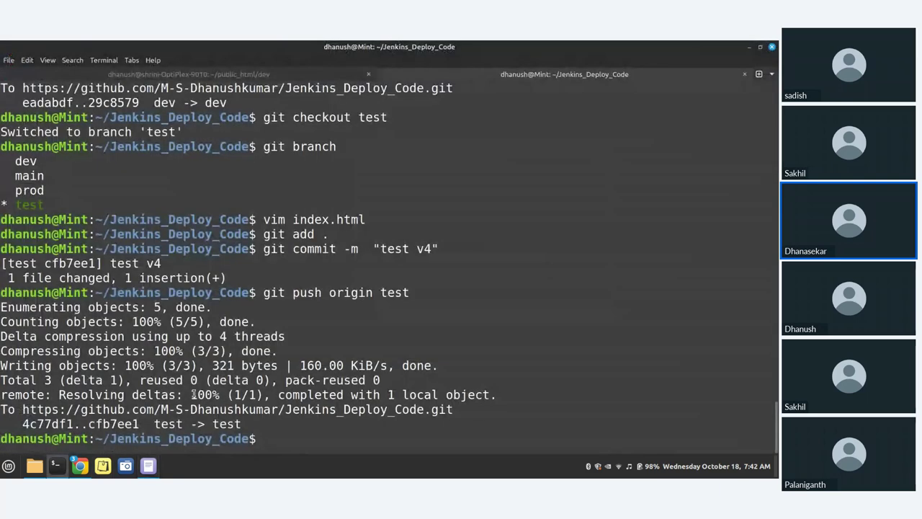
# In the OptiPlex terminal session, select the earlier ssh login command to kaniyam.hopto.org on port 2222
pyautogui.click(165, 74)
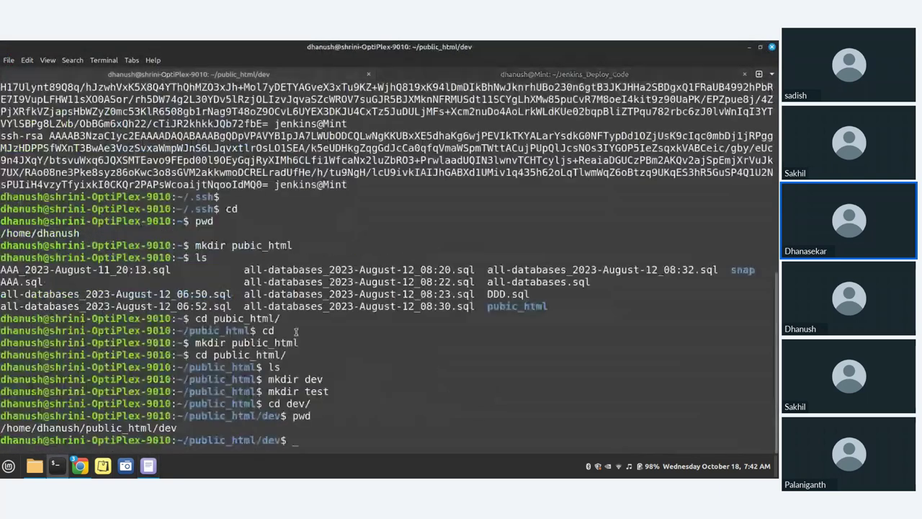
pyautogui.scroll(4, 295, 330)
pyautogui.scroll(5, 295, 331)
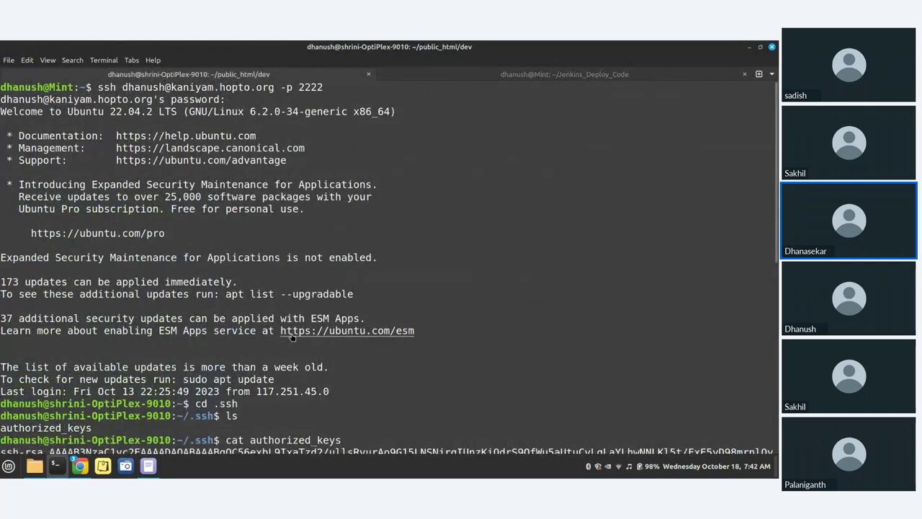
pyautogui.scroll(-7, 289, 334)
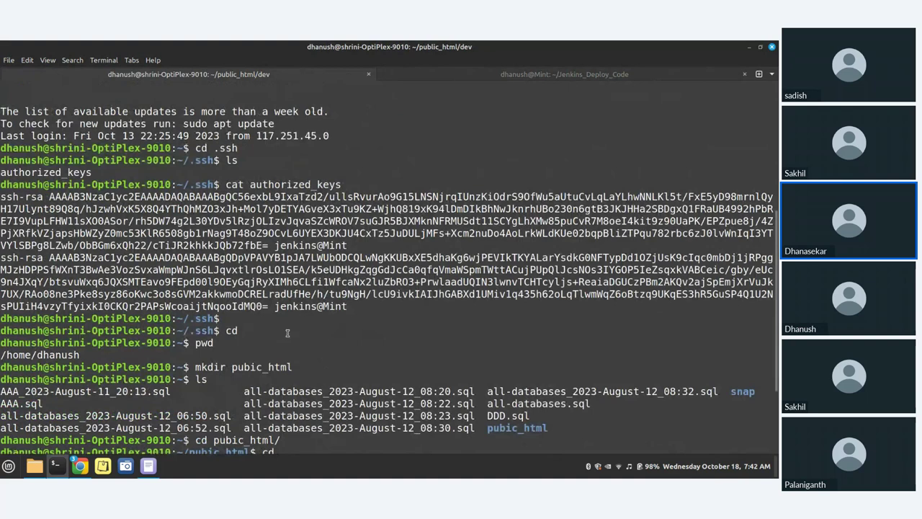
pyautogui.scroll(7, 286, 332)
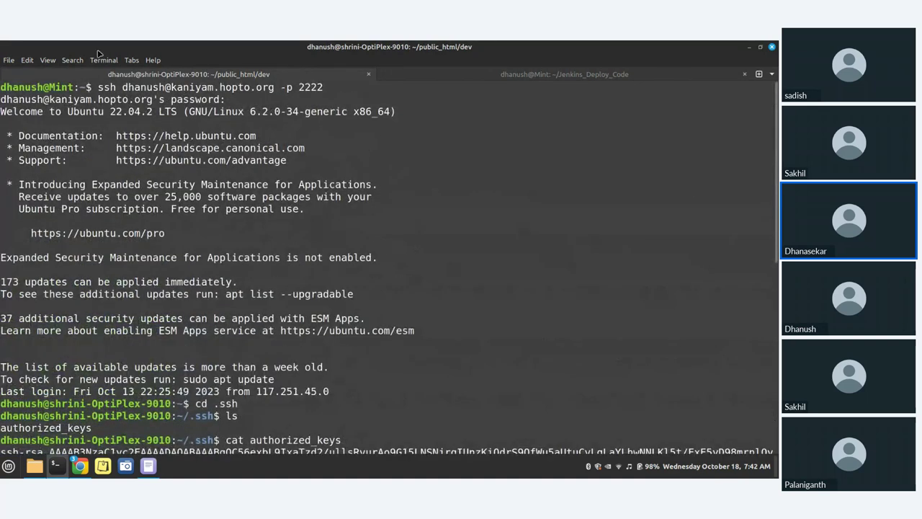
pyautogui.moveTo(98, 87); pyautogui.dragTo(324, 87)
pyautogui.hotkey('ctrl', 'c')
# Paste the ssh login command into the notes as 'step 1:' and label it '(login)'
pyautogui.click(148, 465)
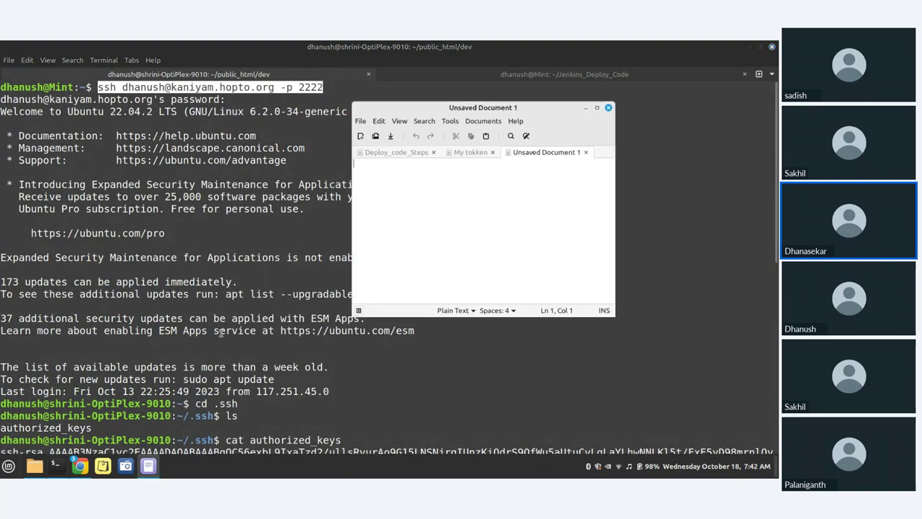
pyautogui.middleClick(389, 178)
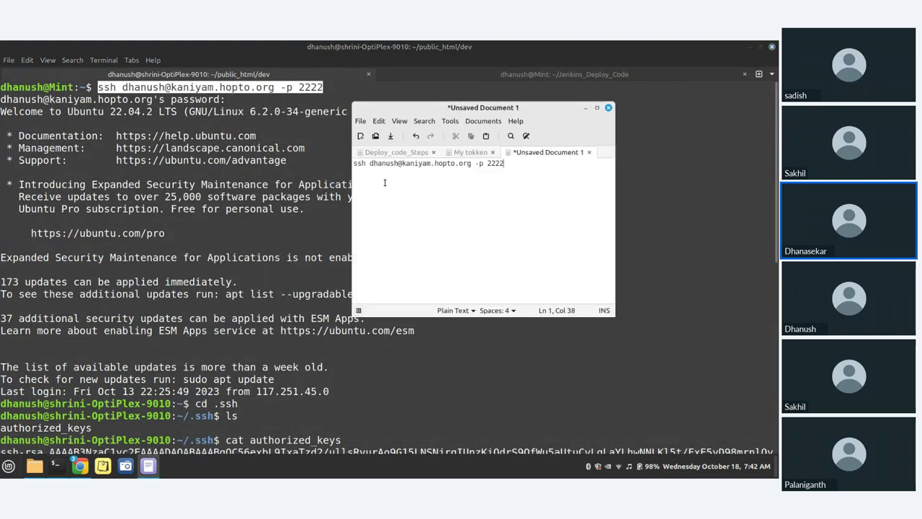
pyautogui.write('ste')
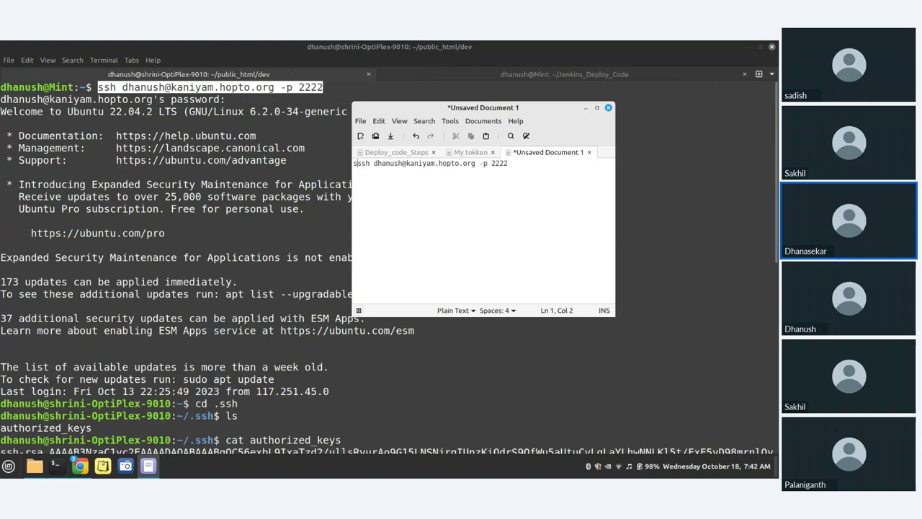
pyautogui.write('p 1')
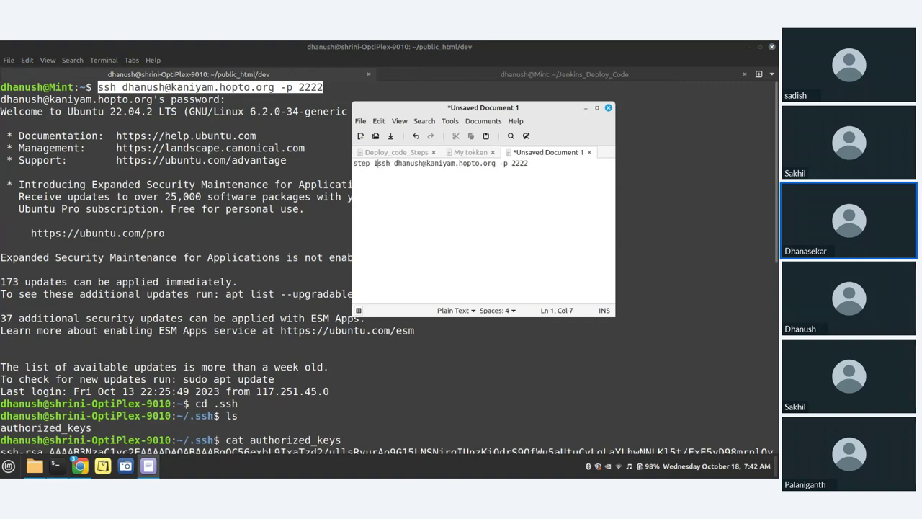
pyautogui.write(':')
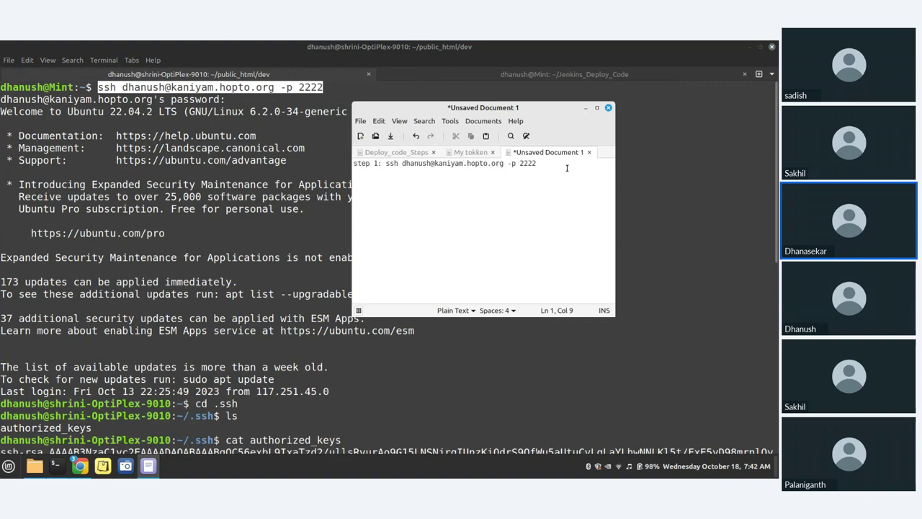
pyautogui.click(566, 167)
pyautogui.press('Return')
pyautogui.moveTo(508, 163); pyautogui.dragTo(537, 163)
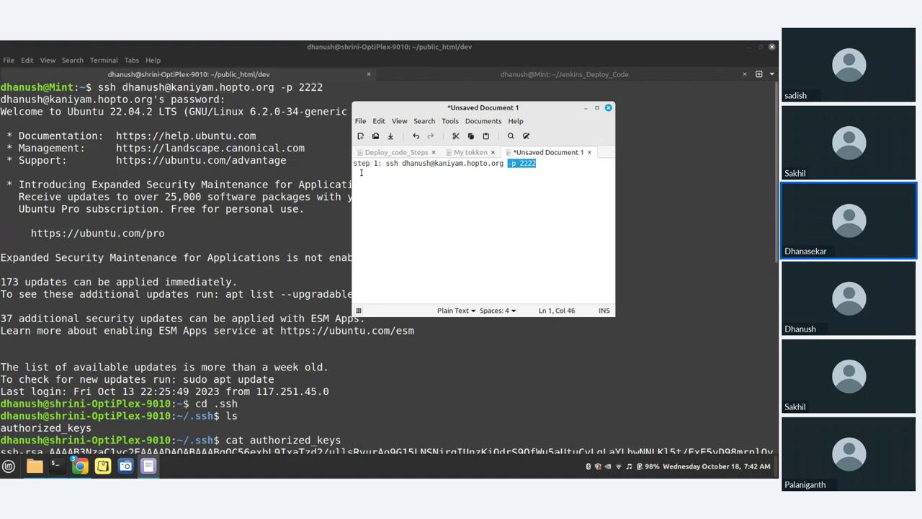
pyautogui.press('End')
pyautogui.write('(log')
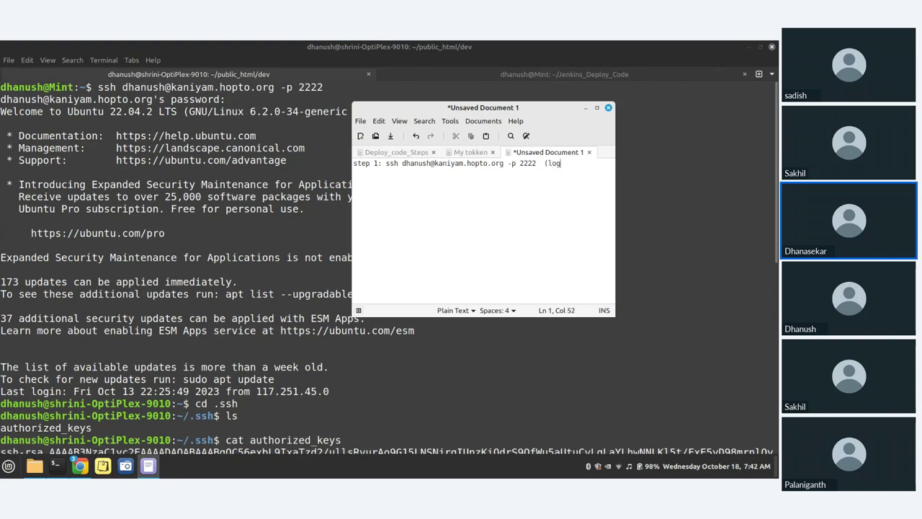
pyautogui.write('in)')
pyautogui.press('Return')
# Copy 'cd .ssh' from the terminal into the notes as 'step 2:', then minimize the editor
pyautogui.moveTo(196, 403); pyautogui.dragTo(240, 405)
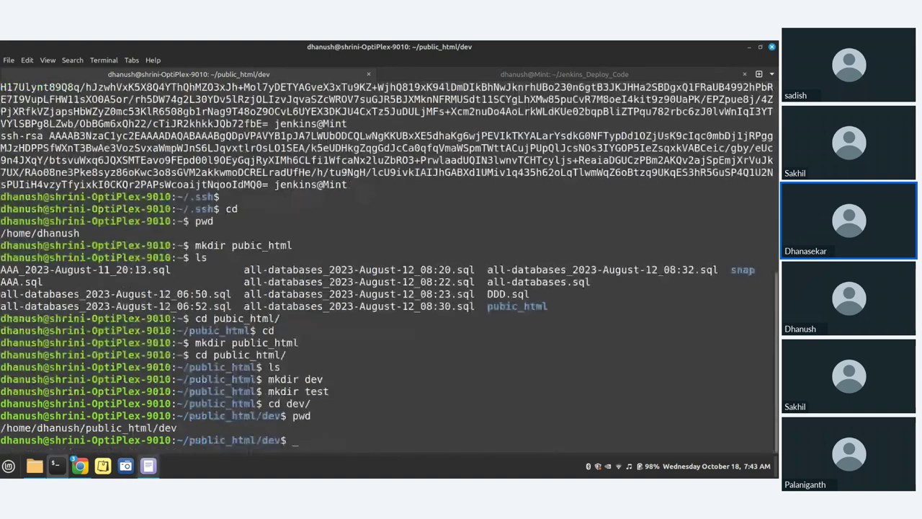
pyautogui.hotkey('ctrl', 'c')
pyautogui.click(148, 466)
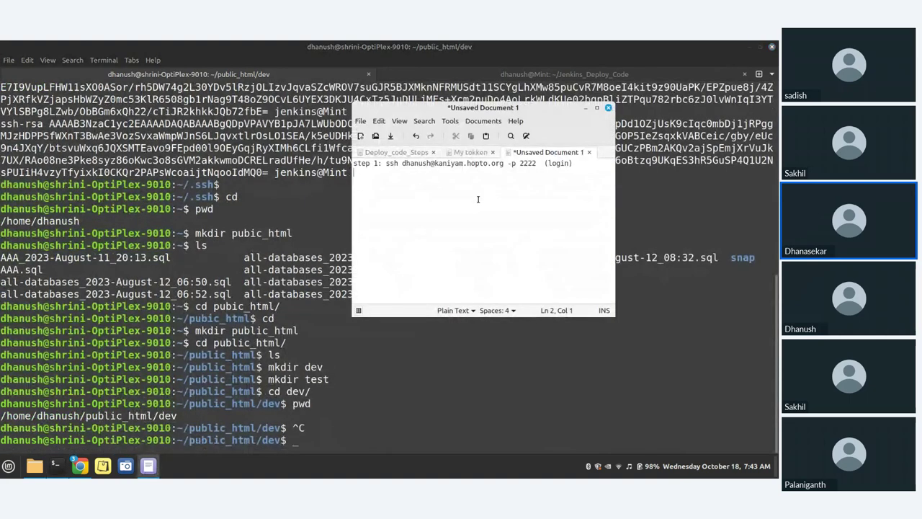
pyautogui.write('step 2:')
pyautogui.hotkey('ctrl', 'v')
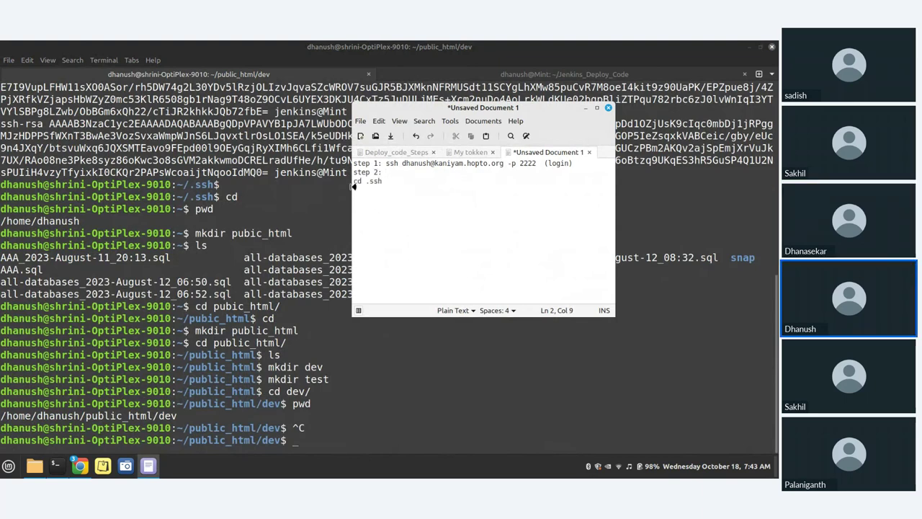
pyautogui.click(353, 181)
pyautogui.press('BackSpace')
pyautogui.click(435, 178)
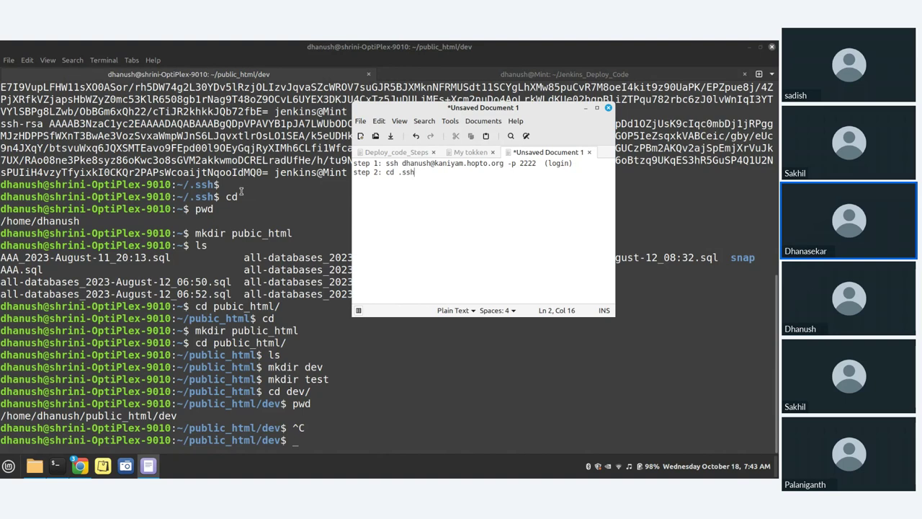
pyautogui.scroll(2, 241, 191)
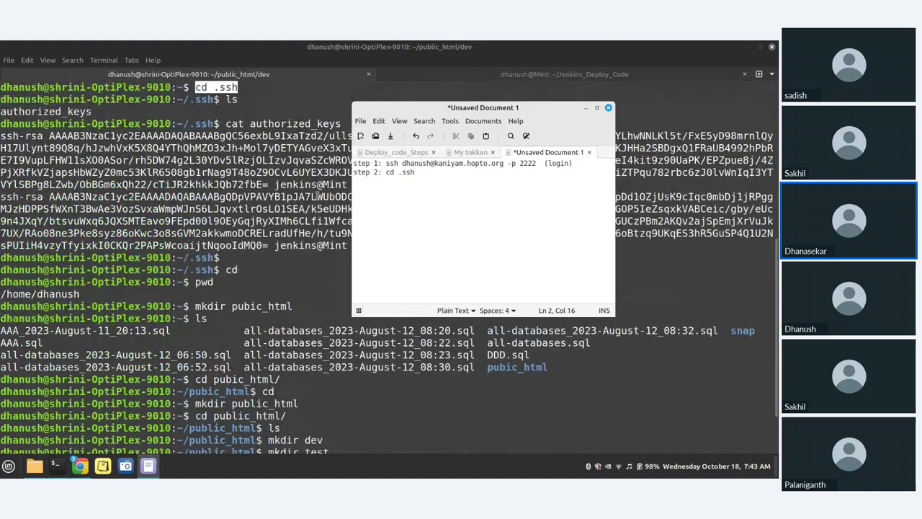
pyautogui.scroll(-2, 317, 196)
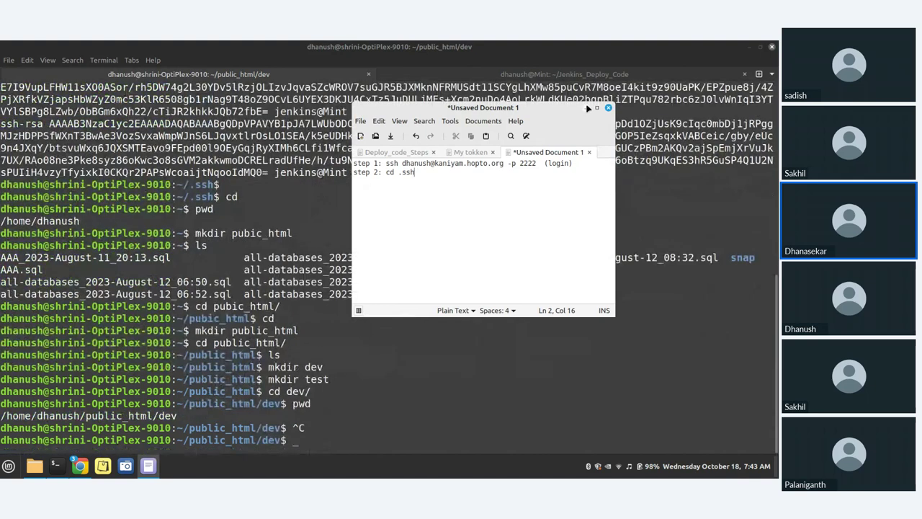
pyautogui.click(588, 108)
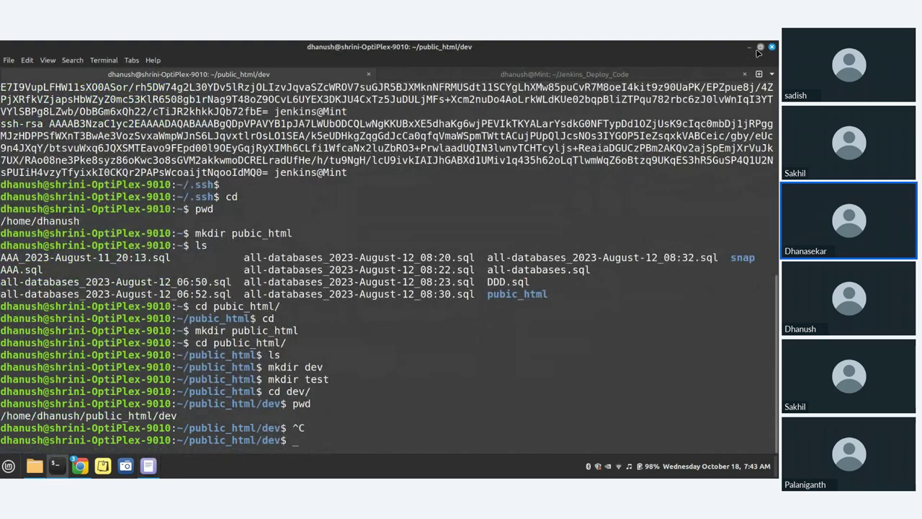
# Minimize the terminal, reload the kaniyam.hopto.org test page, and go to the AWS Console signup tab
pyautogui.click(759, 48)
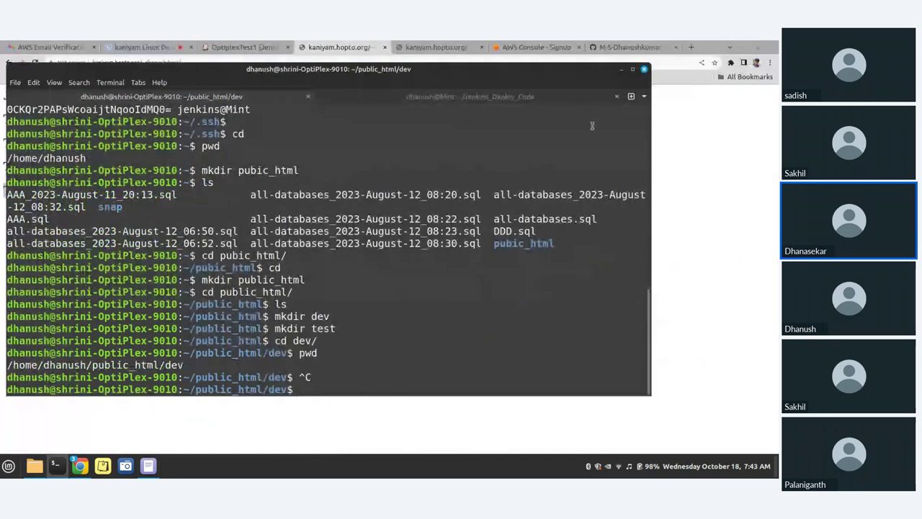
pyautogui.click(623, 70)
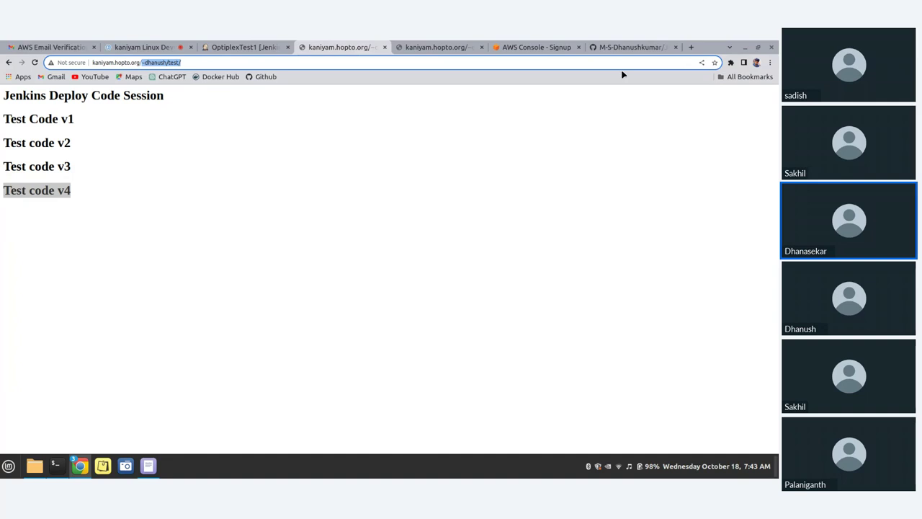
pyautogui.click(37, 63)
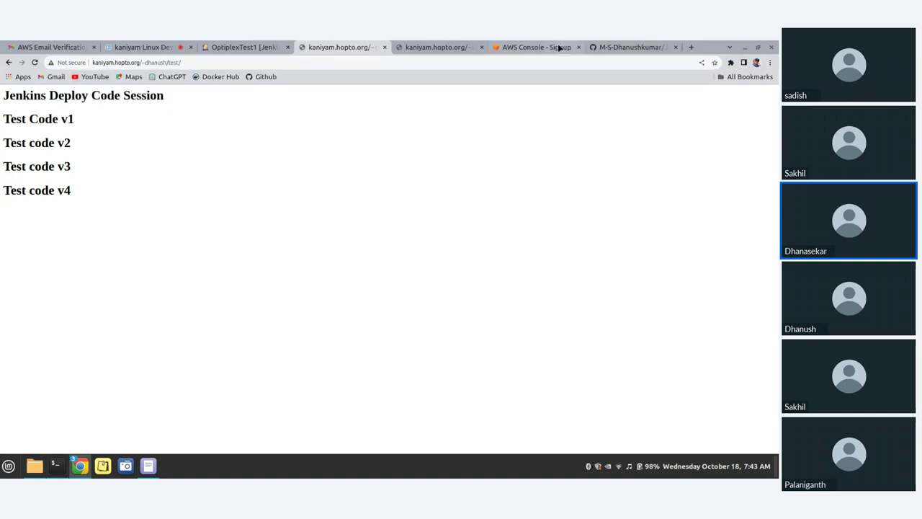
pyautogui.click(538, 43)
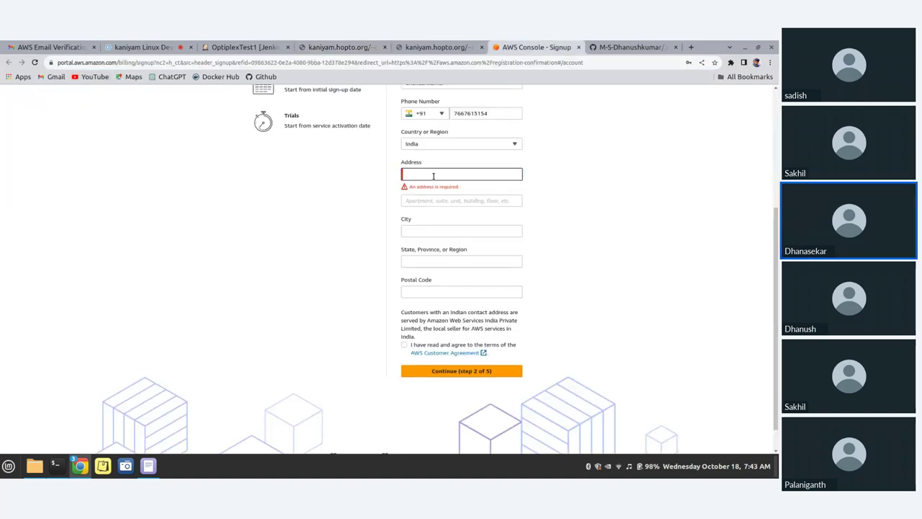
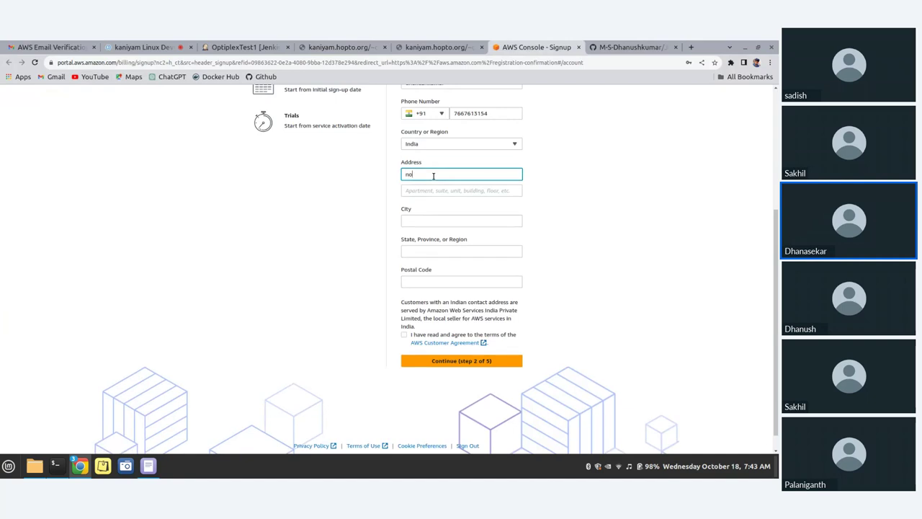
# Enter the street address in the AWS signup form's Address field, then move to the Zoho meeting tab
pyautogui.click(148, 46)
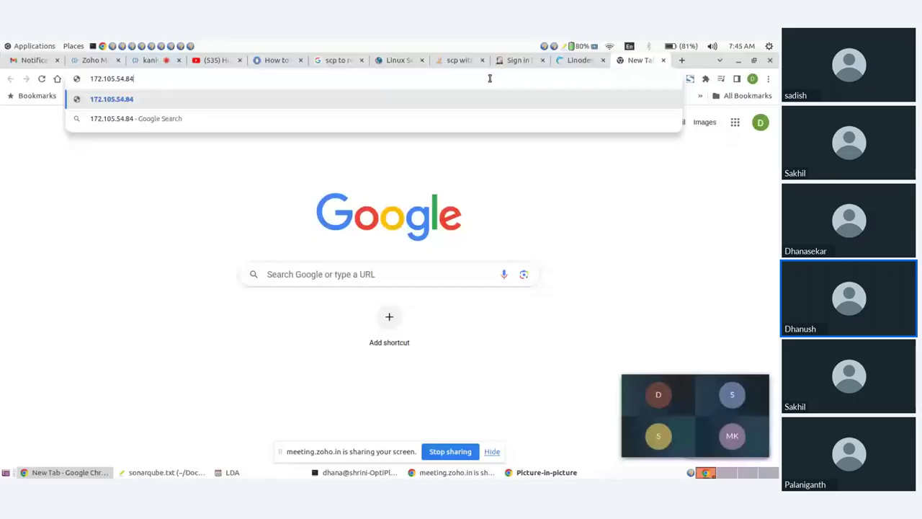
# Load 172.105.54.84:9000 in Chrome, closing the picture-in-picture window, to reach the SonarQube login
pyautogui.press('Return')
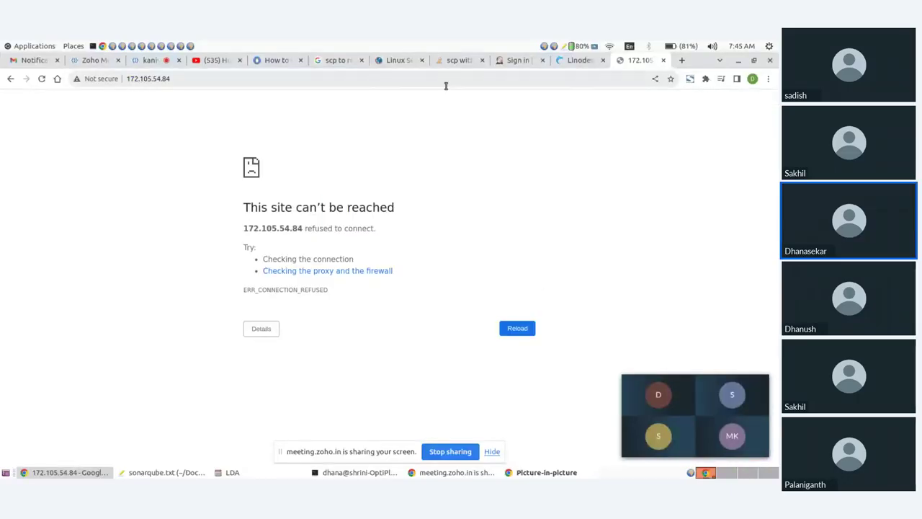
pyautogui.click(197, 80)
pyautogui.doubleClick(196, 80)
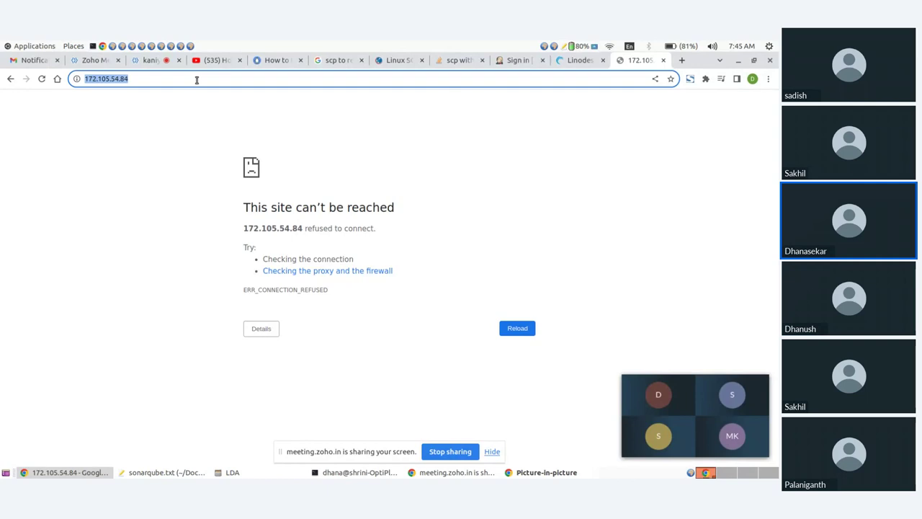
pyautogui.click(197, 80)
pyautogui.write(':')
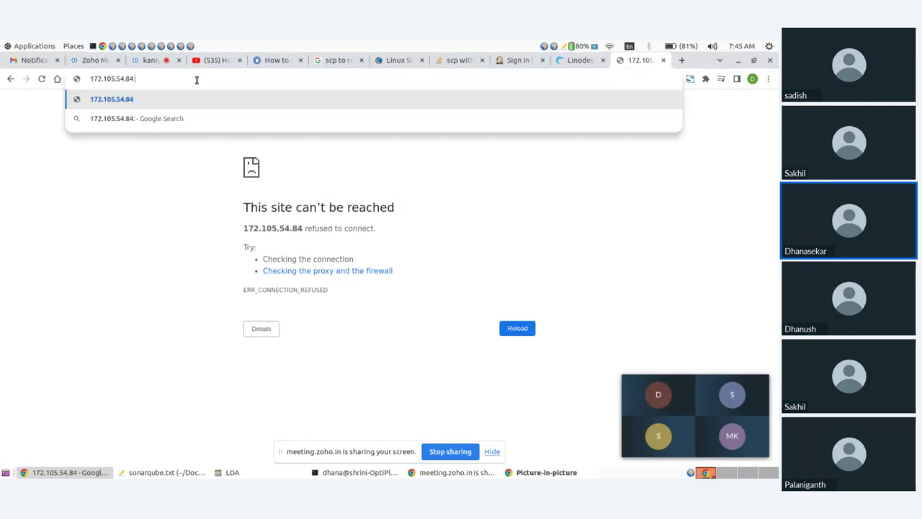
pyautogui.click(493, 452)
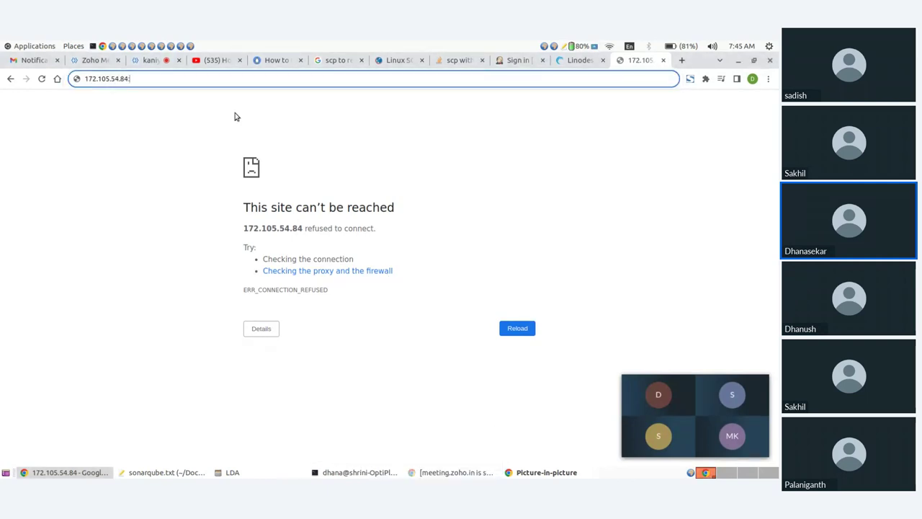
pyautogui.write('9000')
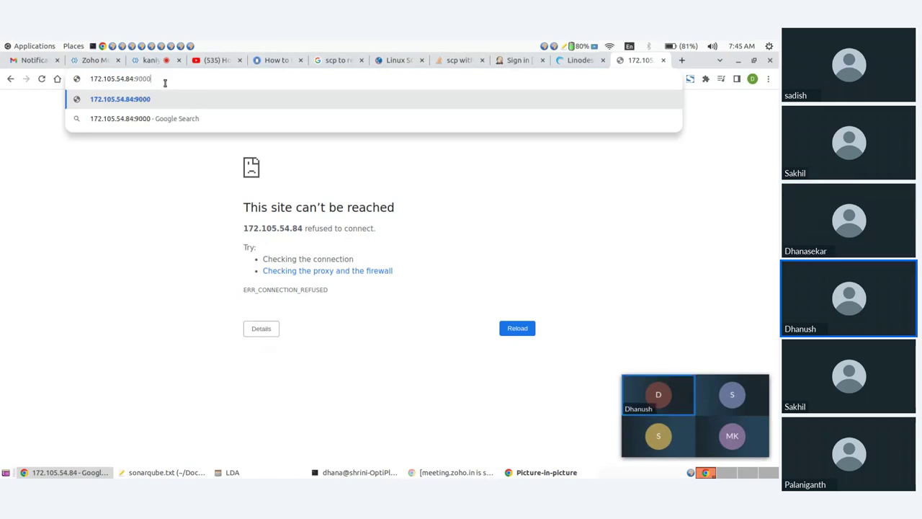
pyautogui.click(762, 382)
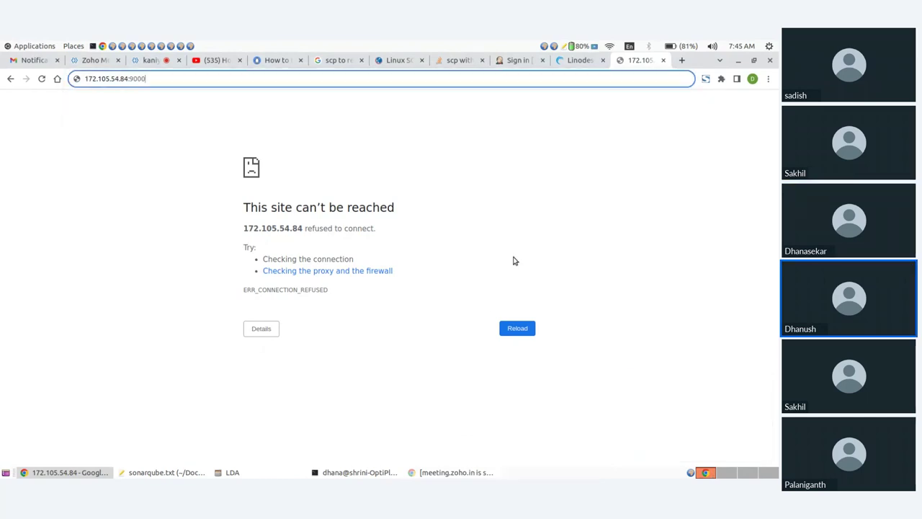
pyautogui.press('Return')
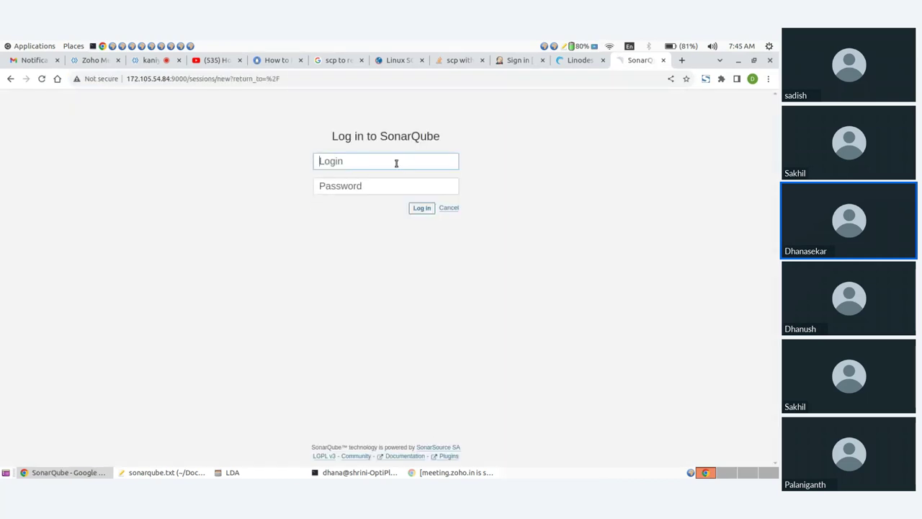
# Sign in to SonarQube as admin with the account password
pyautogui.write('admin')
pyautogui.press('Tab')
pyautogui.write('••••••')
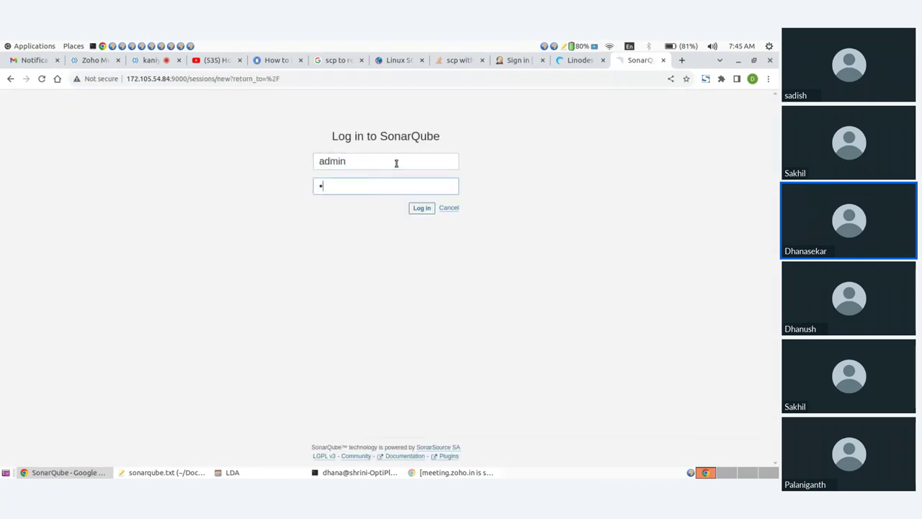
pyautogui.press('Return')
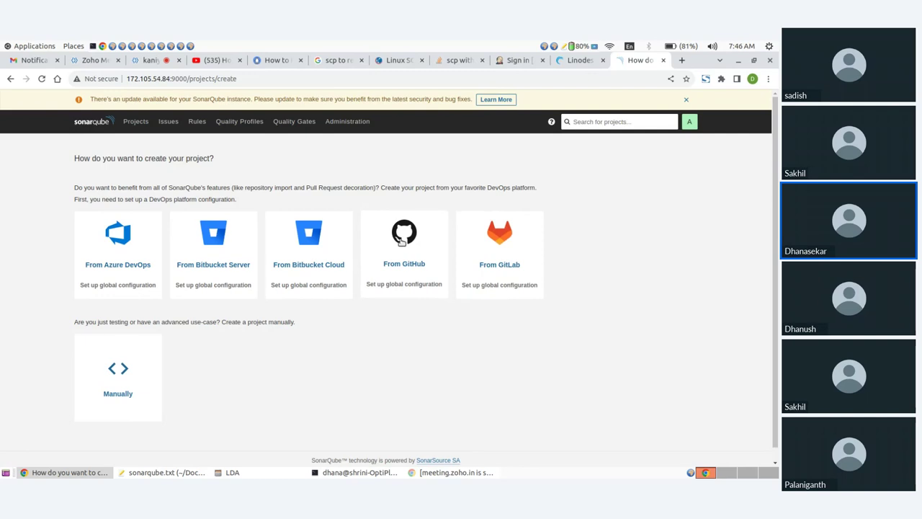
# Open and cancel the GitHub configuration, view the SonarQube 10.2.1 update details, then log out
pyautogui.click(402, 242)
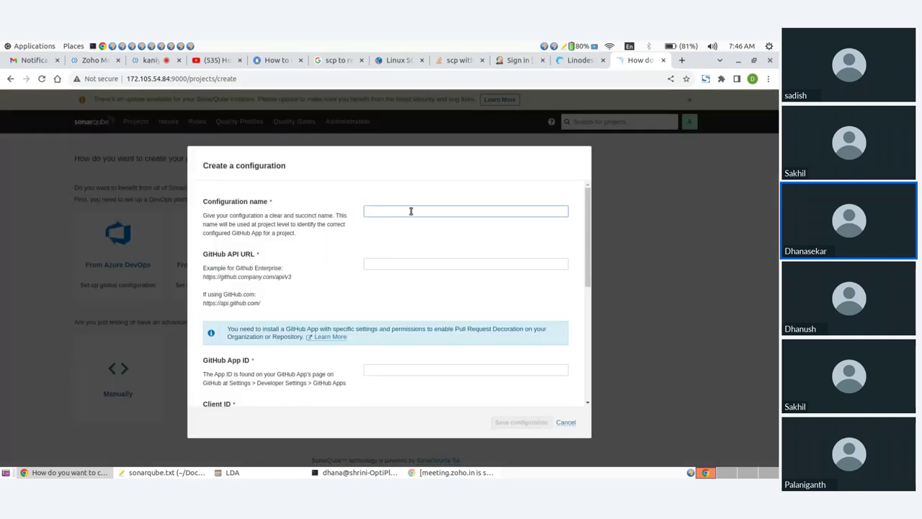
pyautogui.scroll(-5, 414, 262)
pyautogui.scroll(-1, 414, 261)
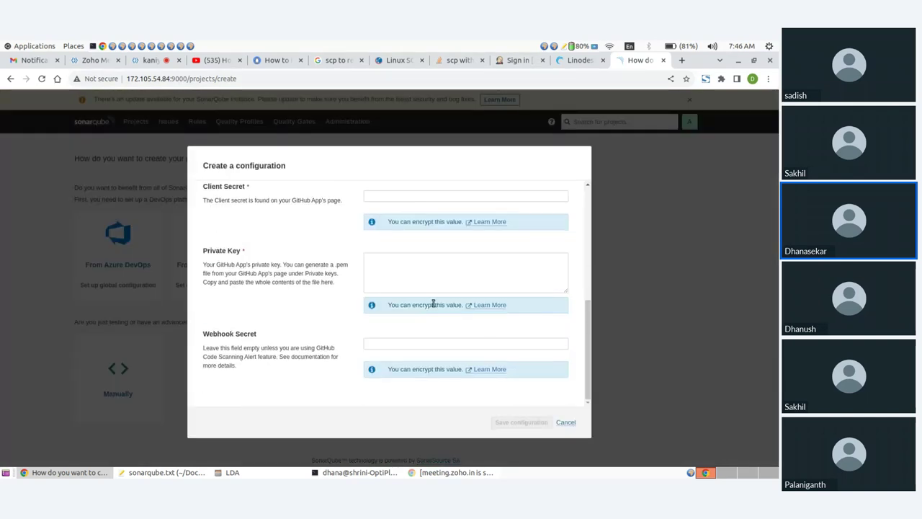
pyautogui.click(565, 423)
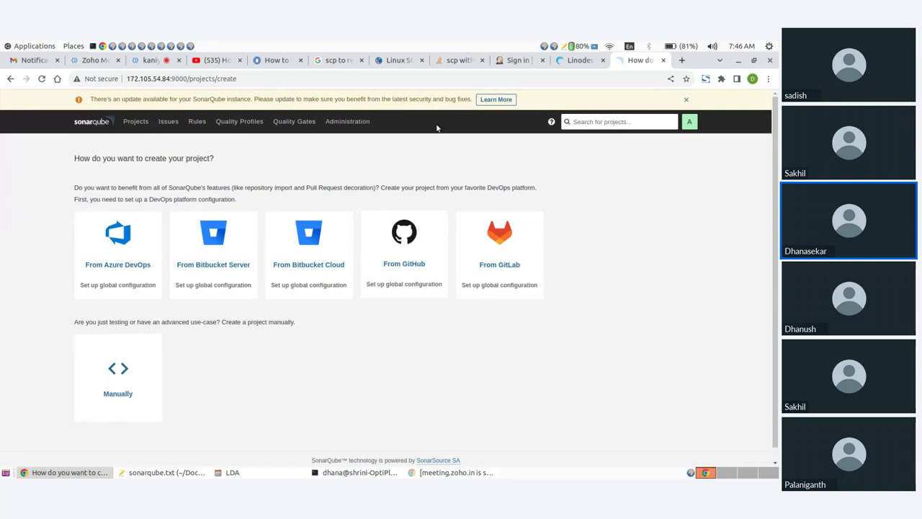
pyautogui.click(497, 100)
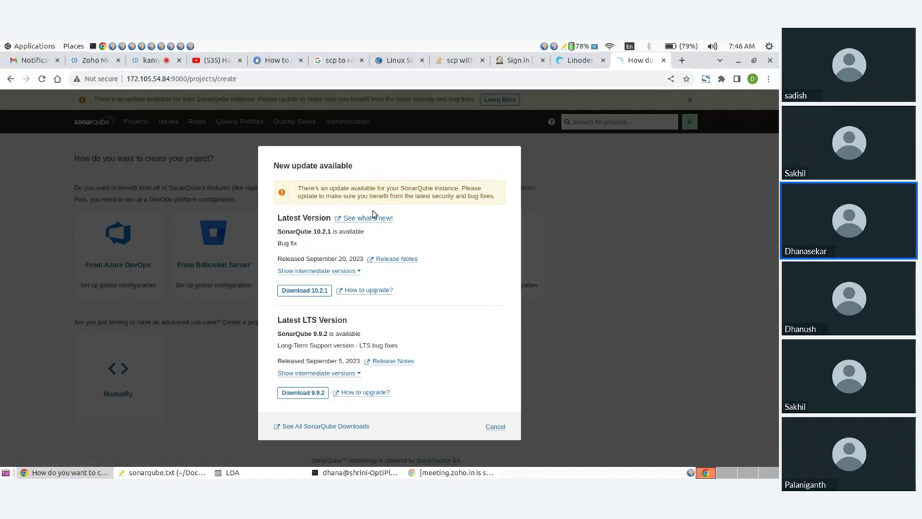
pyautogui.moveTo(309, 231); pyautogui.dragTo(372, 237)
pyautogui.click(342, 257)
pyautogui.click(495, 427)
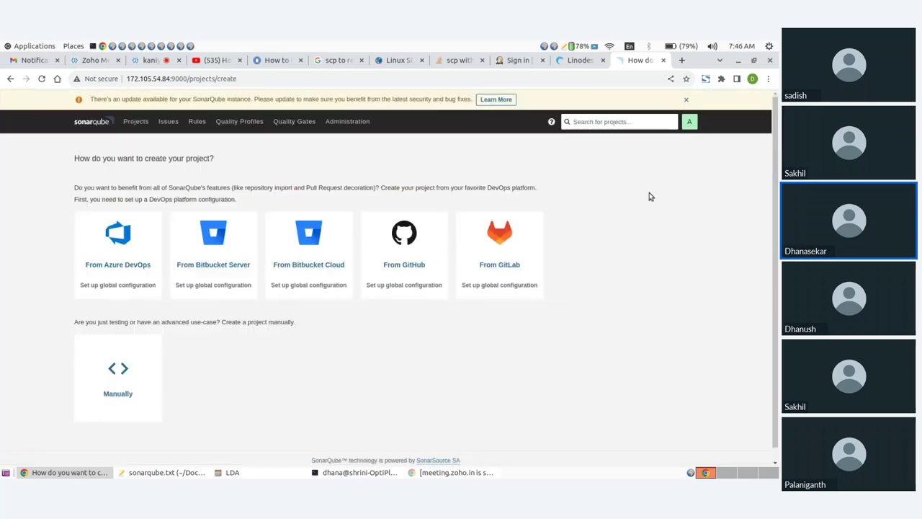
pyautogui.click(689, 121)
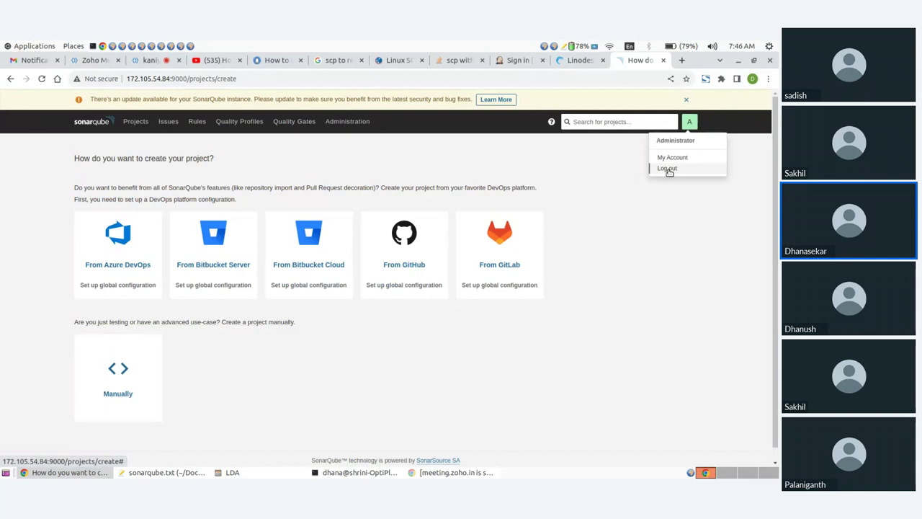
pyautogui.click(668, 169)
# Start a new Linode with the Ubuntu 22.04 LTS image in the Chennai region
pyautogui.click(579, 62)
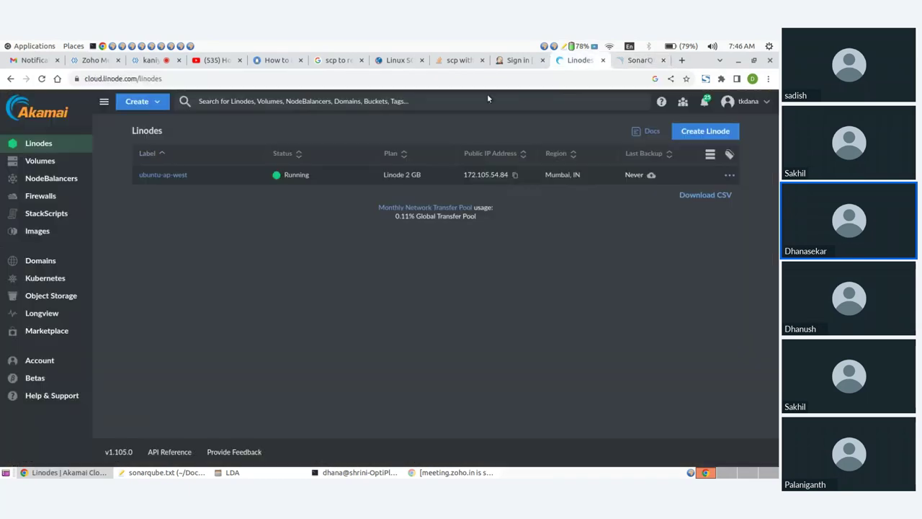
pyautogui.click(136, 102)
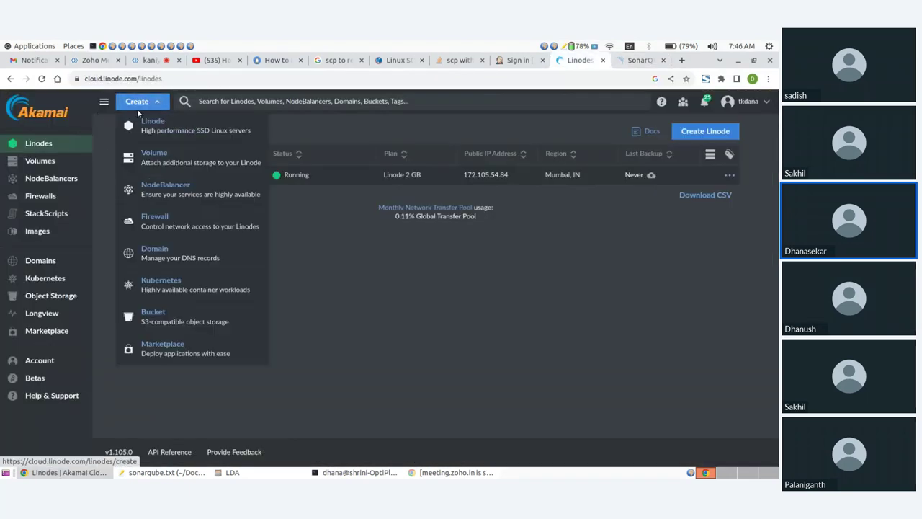
pyautogui.click(147, 124)
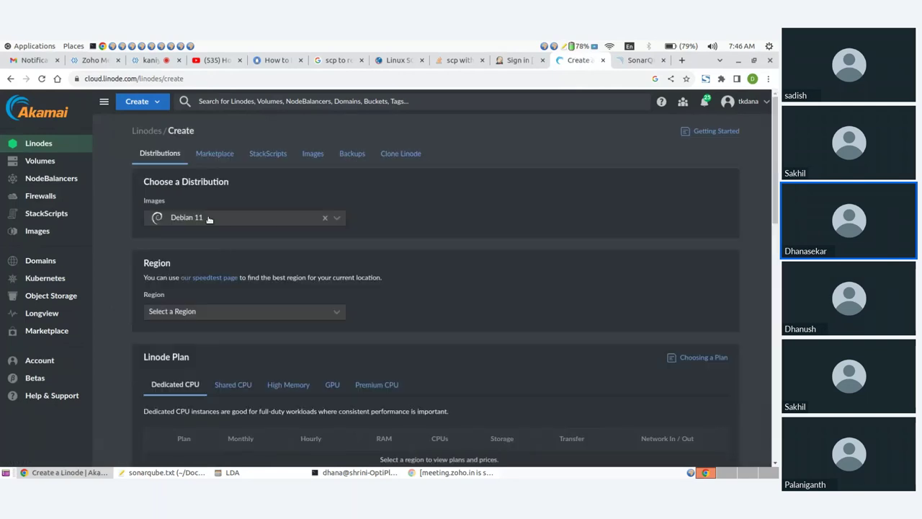
pyautogui.click(209, 219)
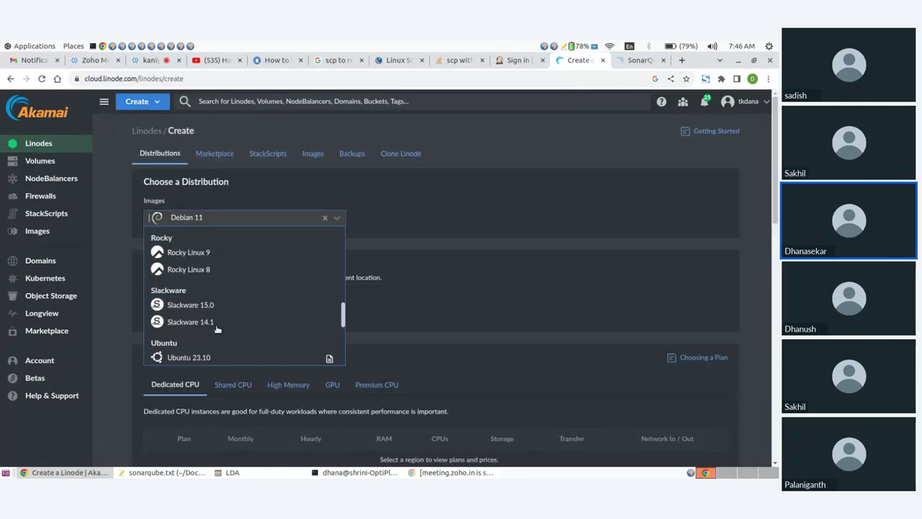
pyautogui.scroll(-5, 208, 274)
pyautogui.click(208, 252)
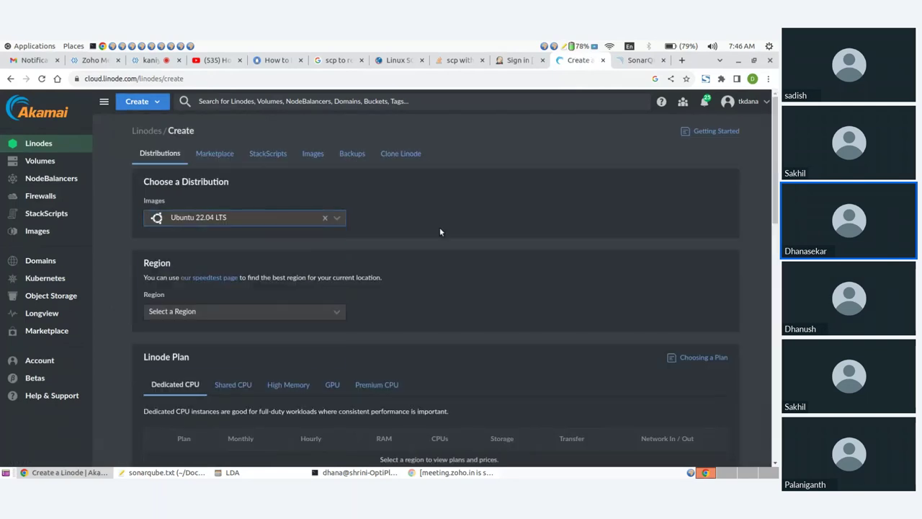
pyautogui.click(214, 306)
pyautogui.scroll(-3, 199, 374)
pyautogui.scroll(-6, 199, 375)
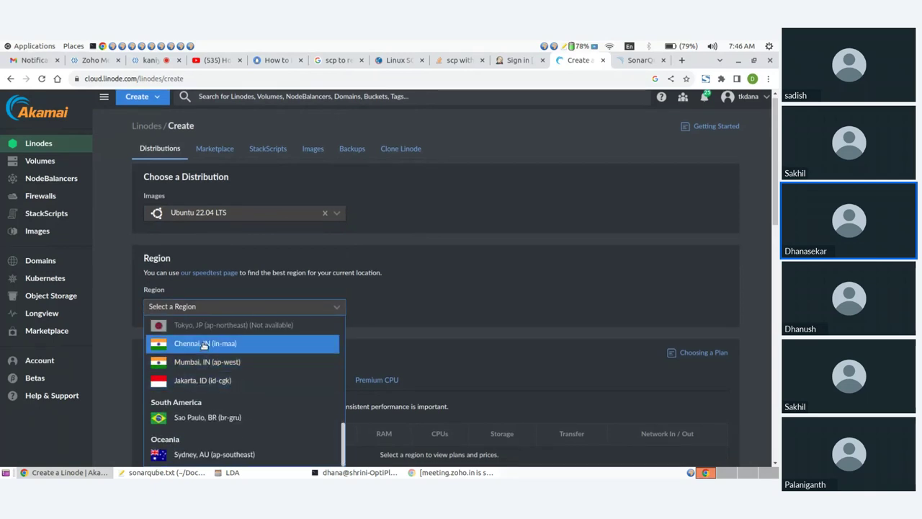
pyautogui.click(204, 343)
pyautogui.scroll(-3, 366, 307)
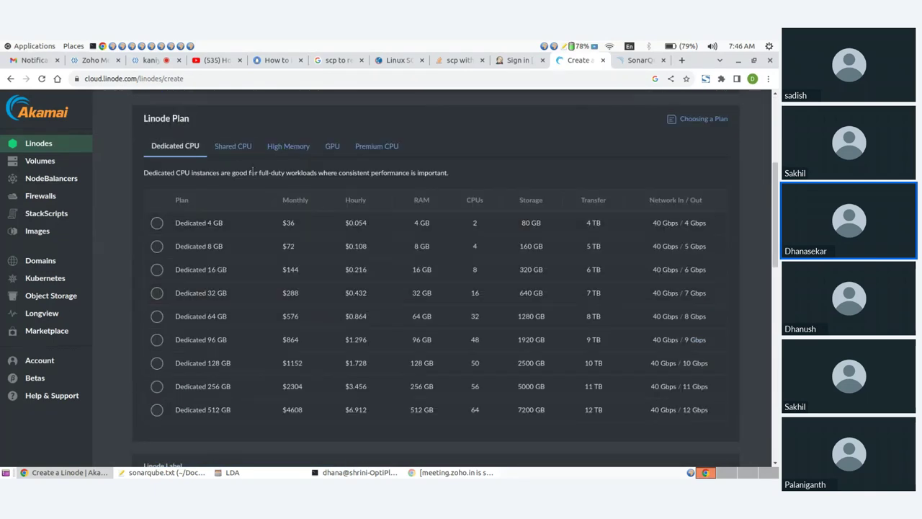
# Choose the Shared CPU Linode 2 GB plan ($12/month) instead of Nanode 1 GB
pyautogui.click(232, 146)
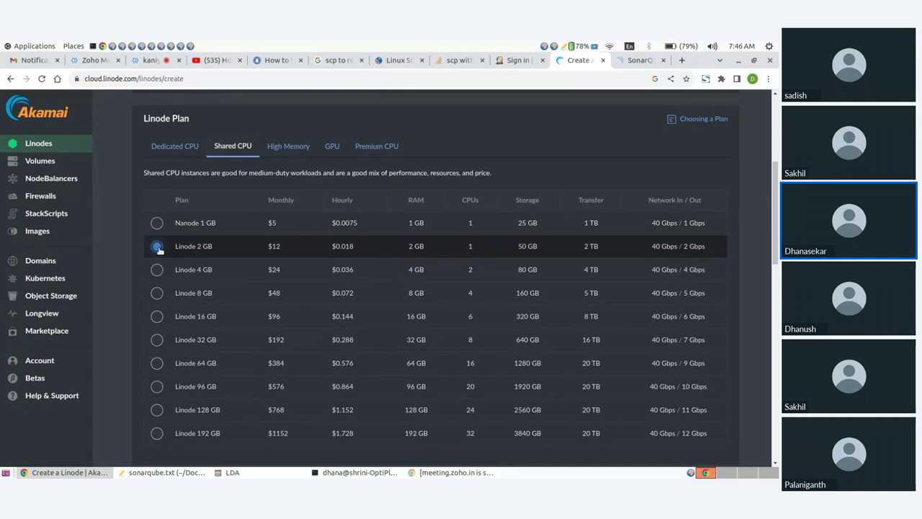
pyautogui.click(157, 223)
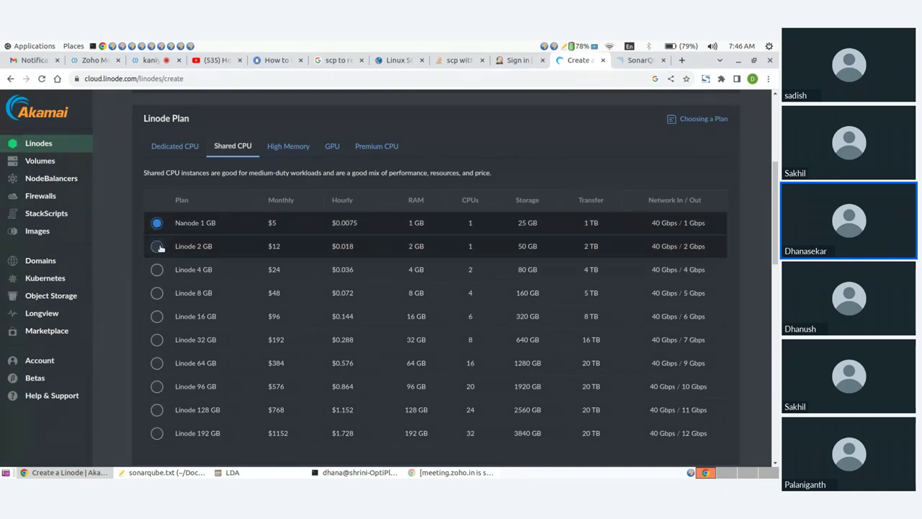
pyautogui.click(157, 247)
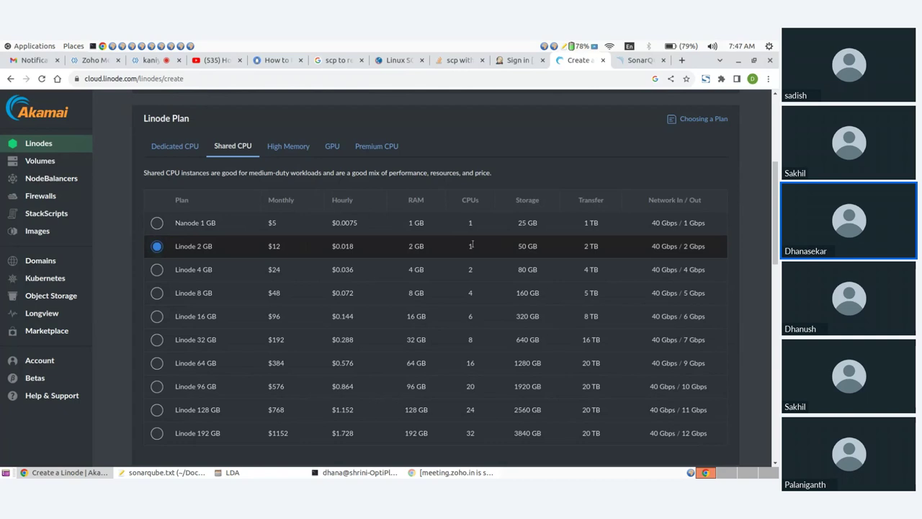
pyautogui.moveTo(464, 249); pyautogui.dragTo(481, 248)
pyautogui.scroll(-5, 200, 245)
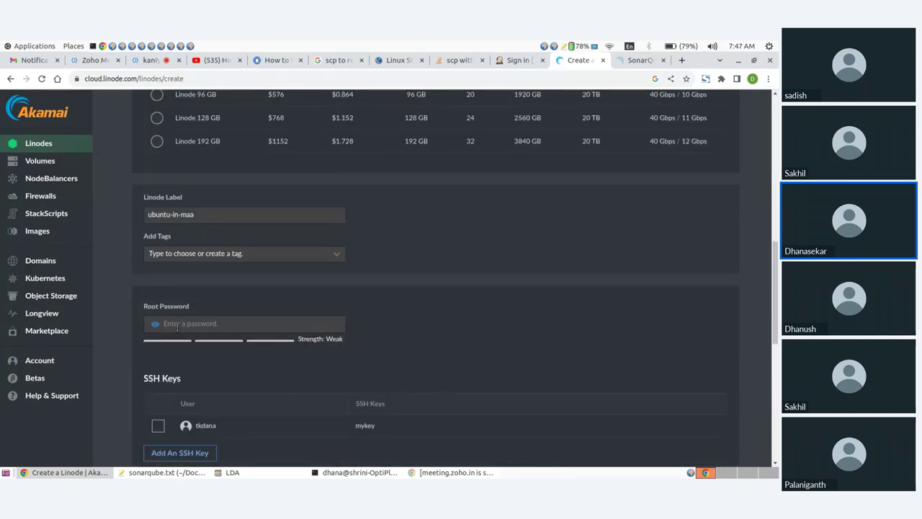
# Enter a root password and change the Linode label to 'sonarqube'
pyautogui.click(181, 320)
pyautogui.write('***')
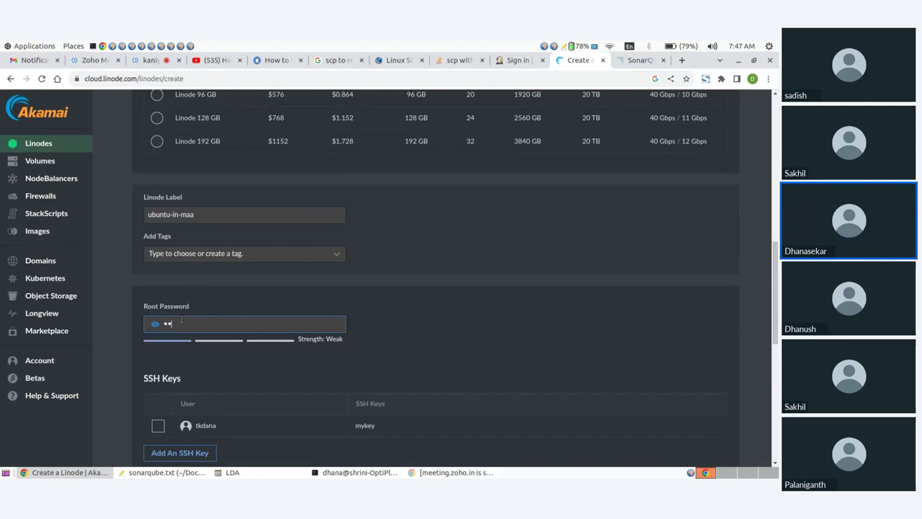
pyautogui.write('*********')
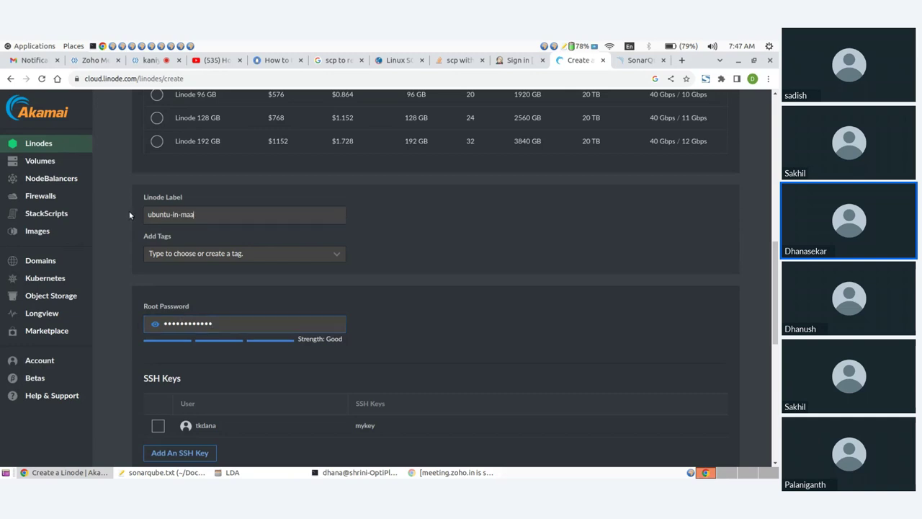
pyautogui.hotkey('shift', 'Tab')
pyautogui.hotkey('shift', 'Tab')
pyautogui.write('sonar')
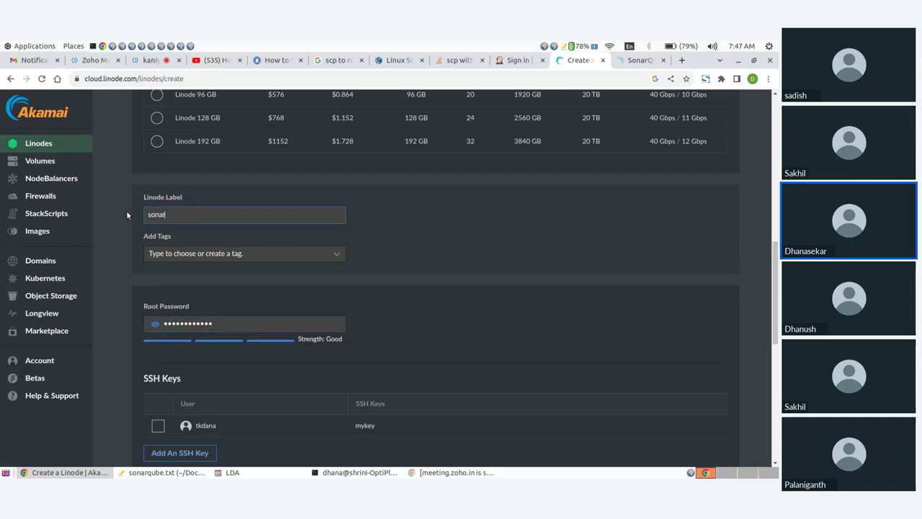
pyautogui.write('qube')
# Create the sonarqube Linode and copy its SSH access command
pyautogui.scroll(-3, 160, 229)
pyautogui.scroll(-8, 351, 271)
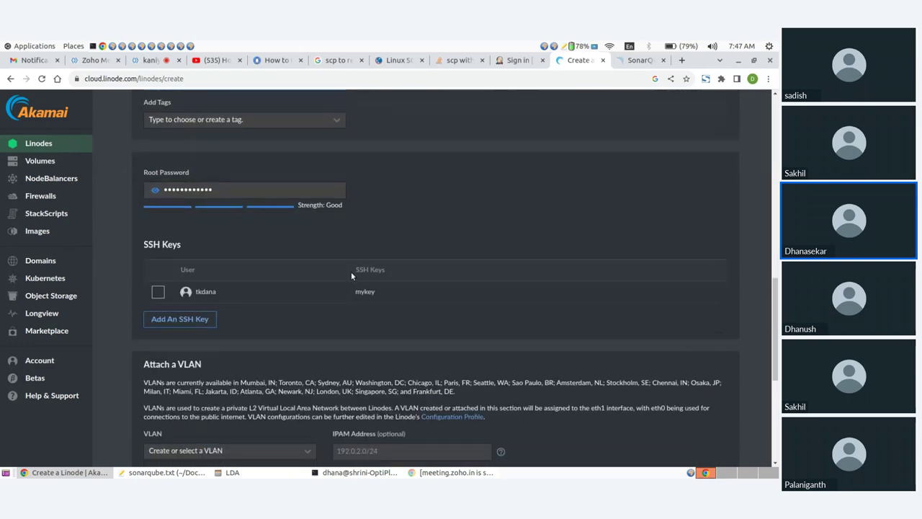
pyautogui.click(690, 419)
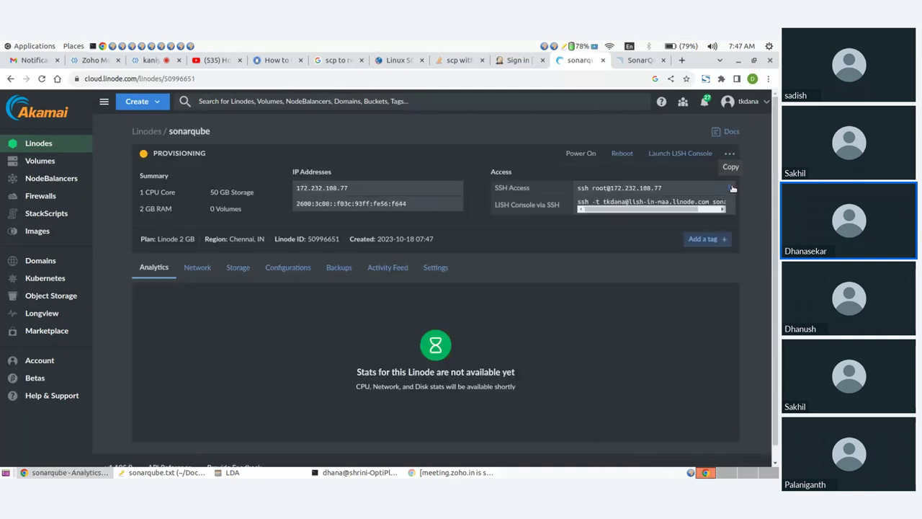
pyautogui.click(732, 188)
pyautogui.click(147, 62)
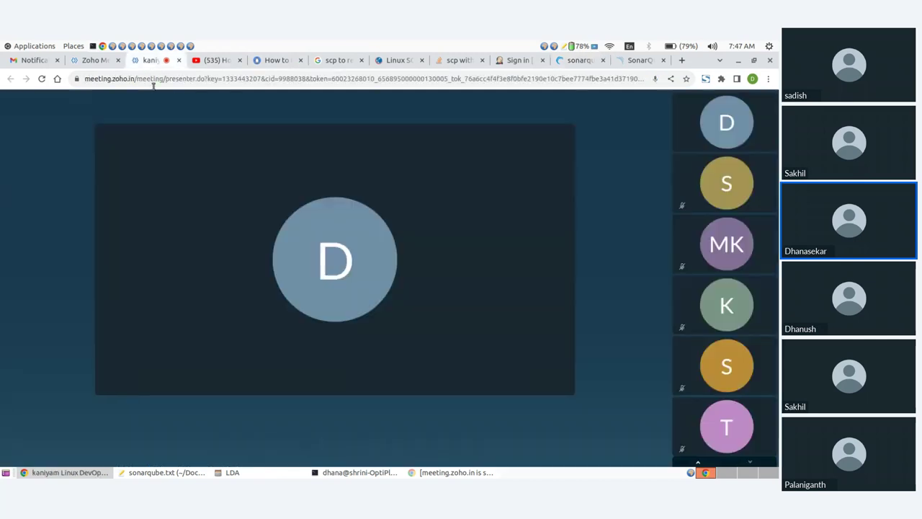
pyautogui.click(424, 444)
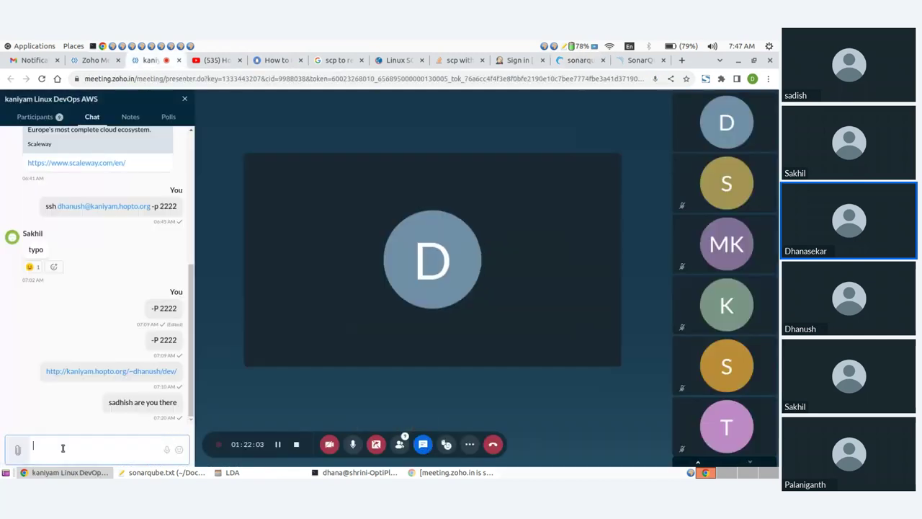
pyautogui.click(63, 448)
pyautogui.hotkey('ctrl', 'v')
pyautogui.press('Return')
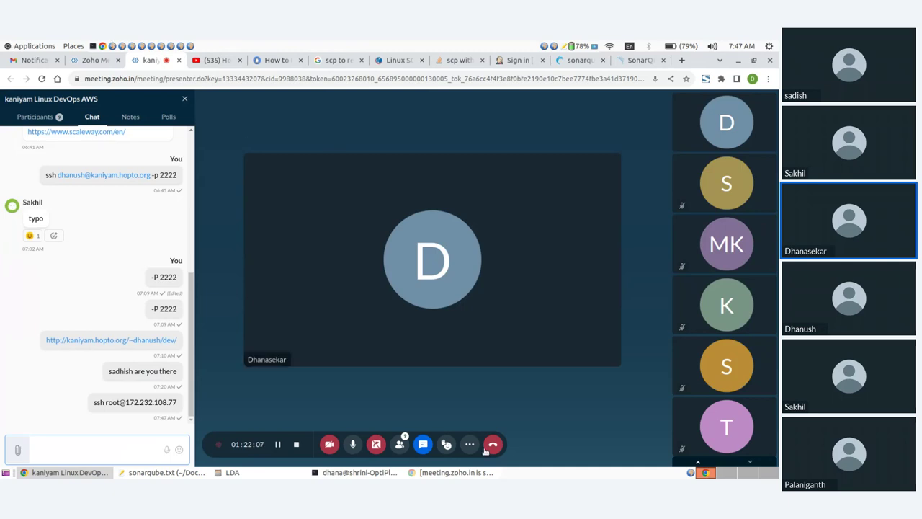
pyautogui.click(433, 474)
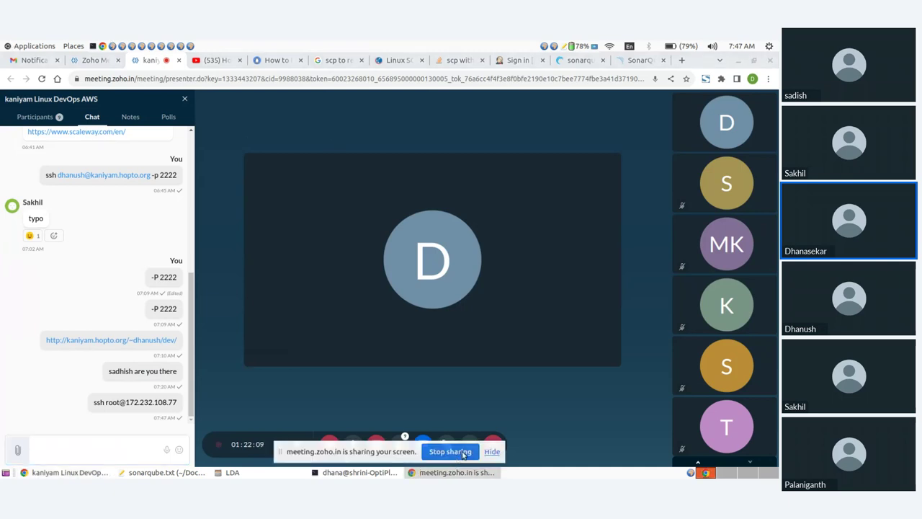
pyautogui.click(451, 449)
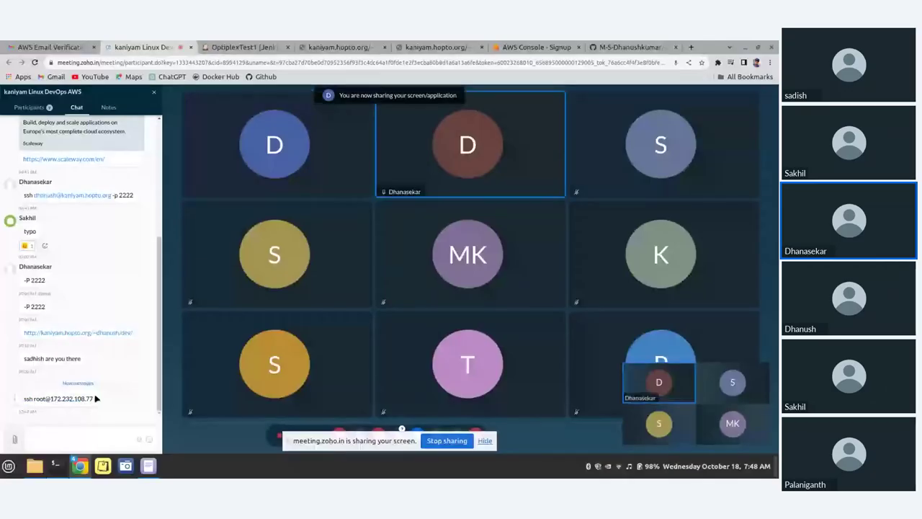
pyautogui.moveTo(91, 399); pyautogui.dragTo(93, 404)
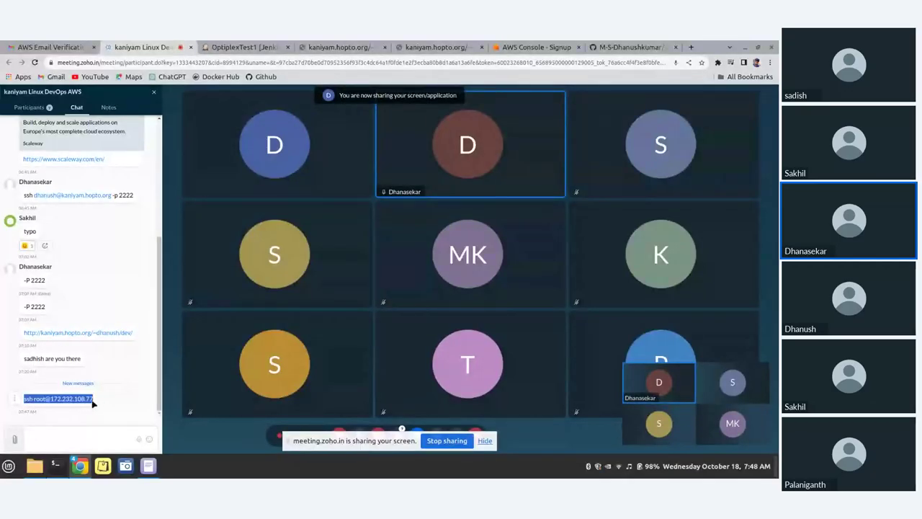
pyautogui.click(94, 404)
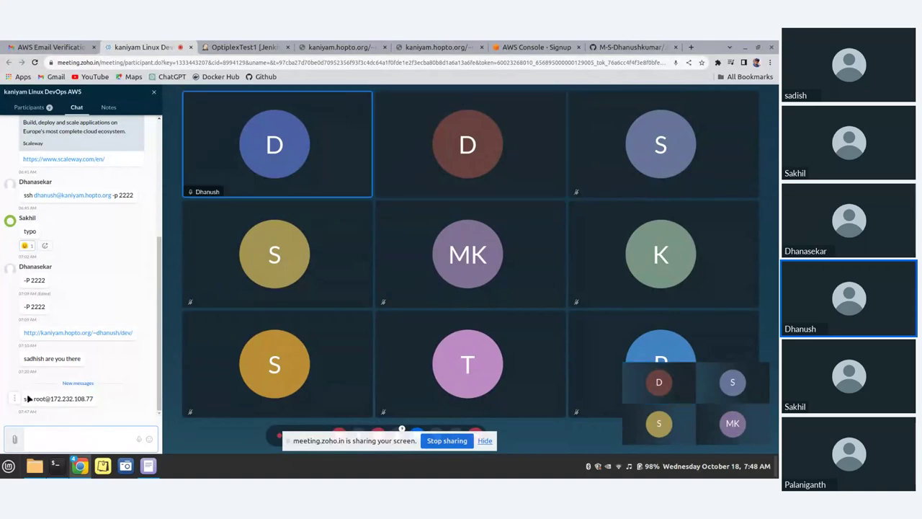
pyautogui.moveTo(24, 400); pyautogui.dragTo(82, 398)
pyautogui.click(98, 401)
pyautogui.tripleClick(94, 401)
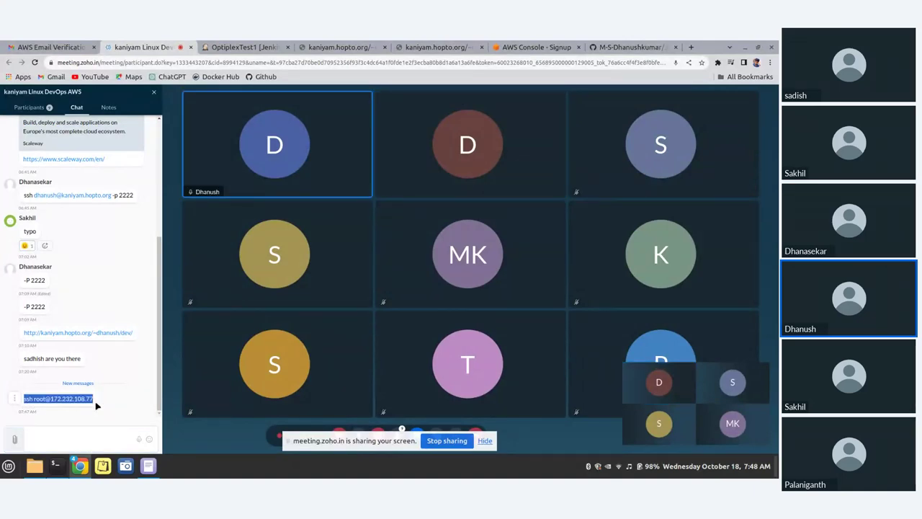
# Dismiss the sharing notice and bring the Terminal window back to the front
pyautogui.click(484, 441)
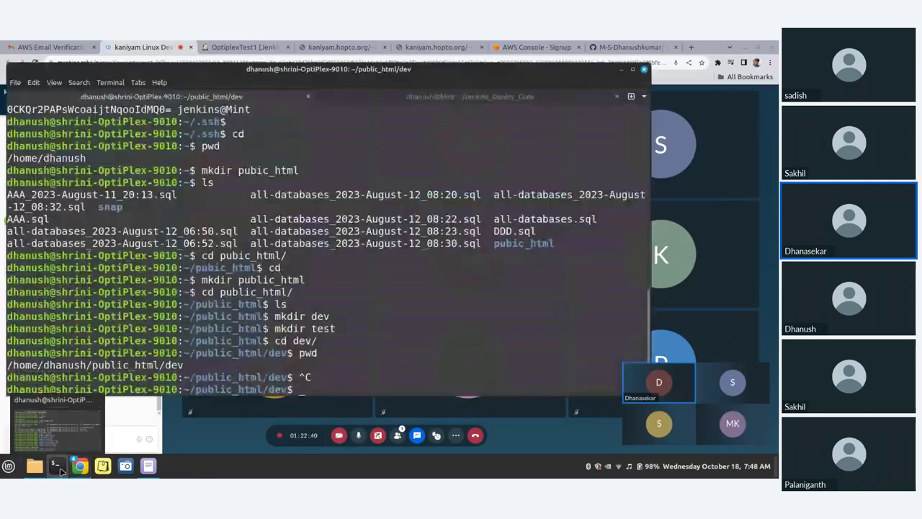
pyautogui.click(60, 471)
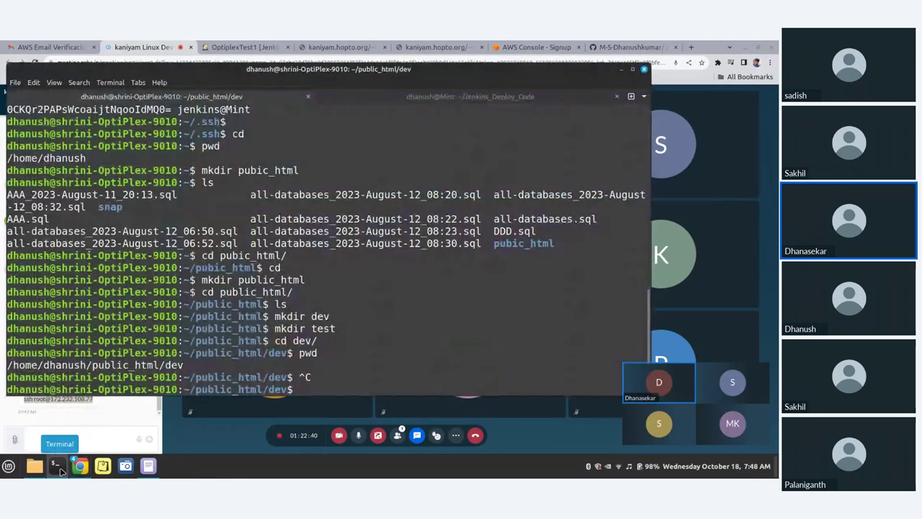
pyautogui.click(60, 470)
pyautogui.click(148, 467)
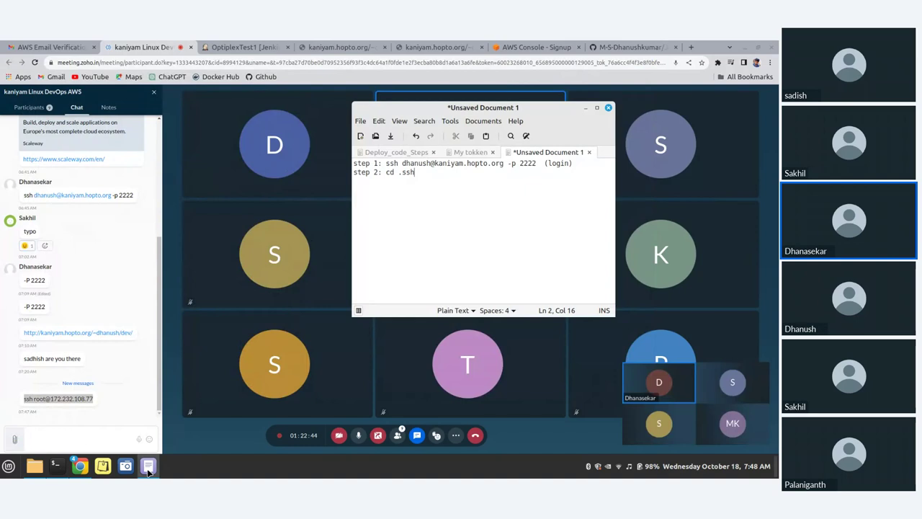
pyautogui.click(147, 467)
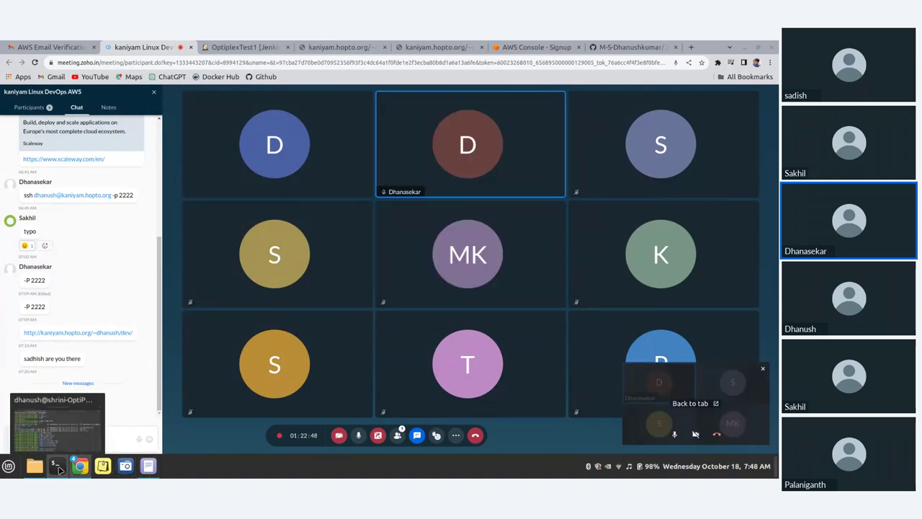
pyautogui.click(57, 466)
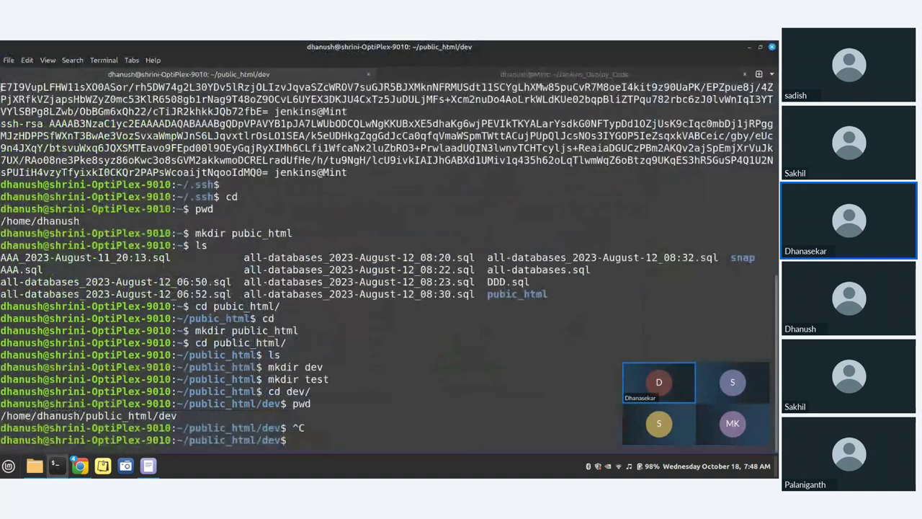
pyautogui.click(10, 60)
pyautogui.click(29, 72)
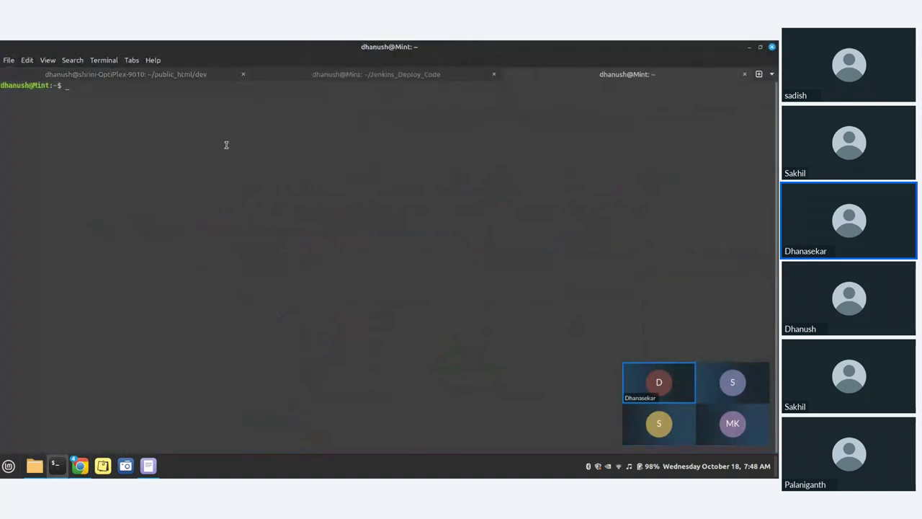
pyautogui.write('==')
pyautogui.press('BackSpace')
pyautogui.press('BackSpace')
pyautogui.hotkey('ctrl', '+')
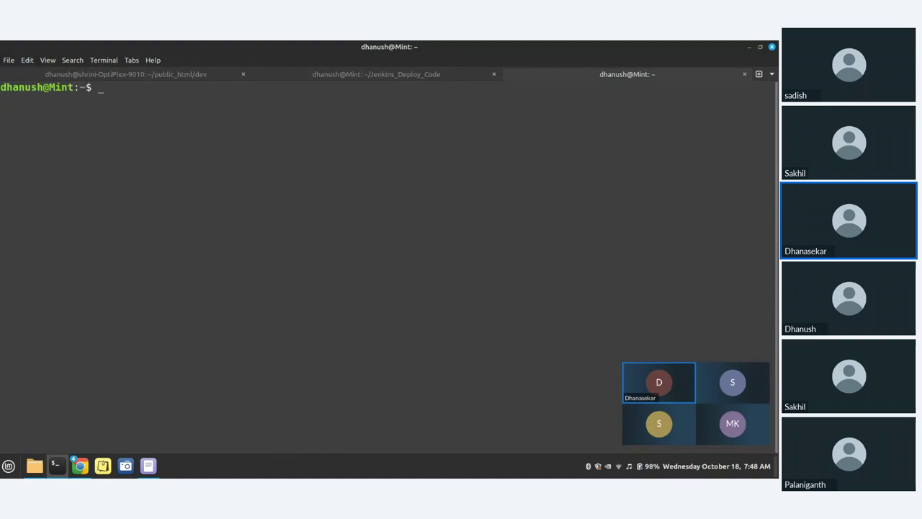
pyautogui.hotkey('ctrl', '+')
pyautogui.hotkey('ctrl', 'shift', 'v')
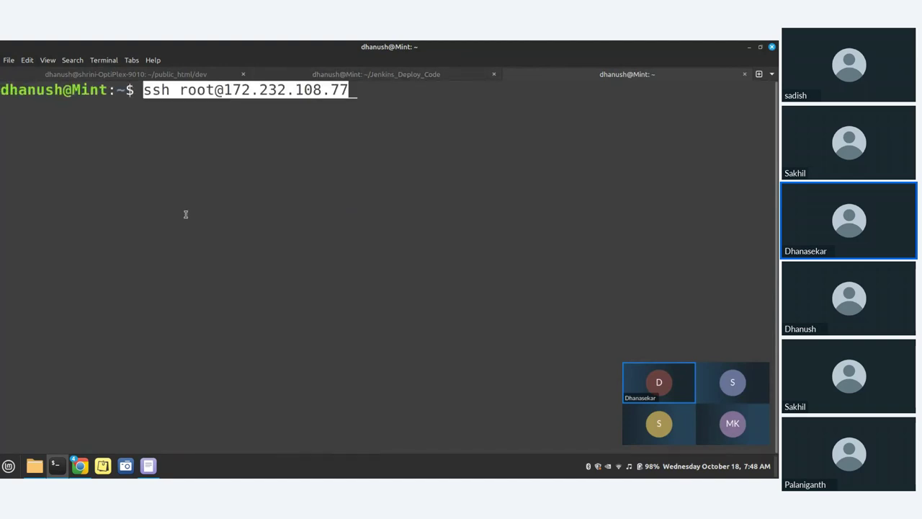
pyautogui.press('Return')
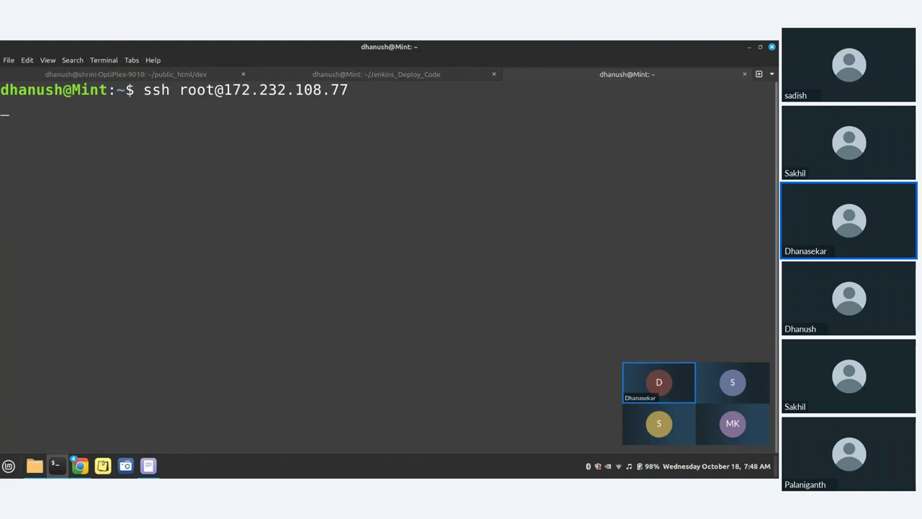